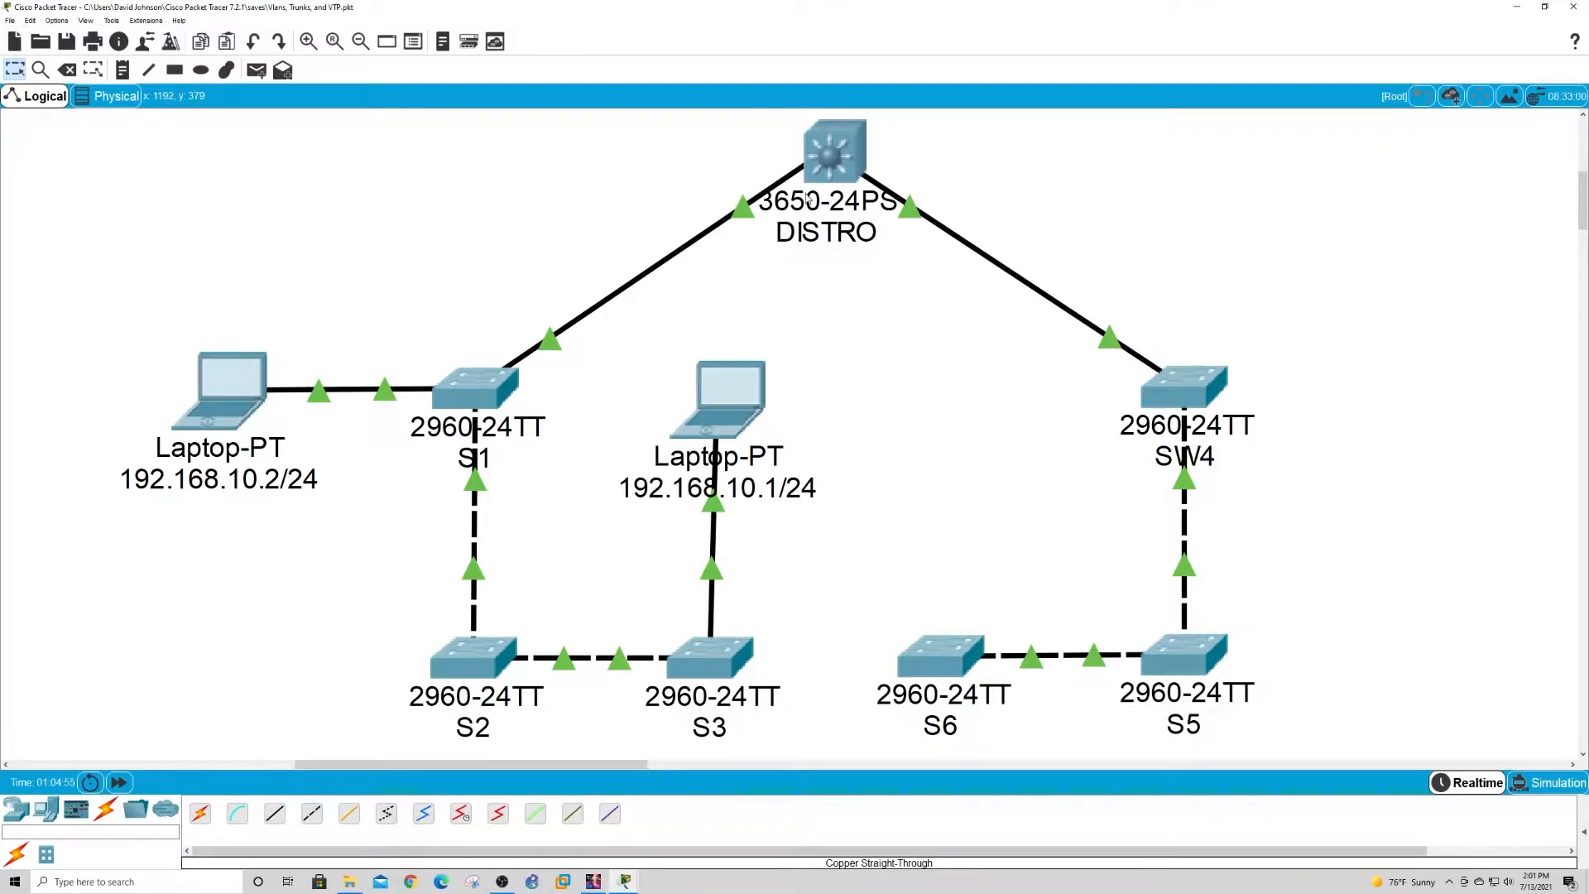
Open the DISTRO switch's command line and review its earlier hostname and spanning-tree priority commands.
left_click(845, 178)
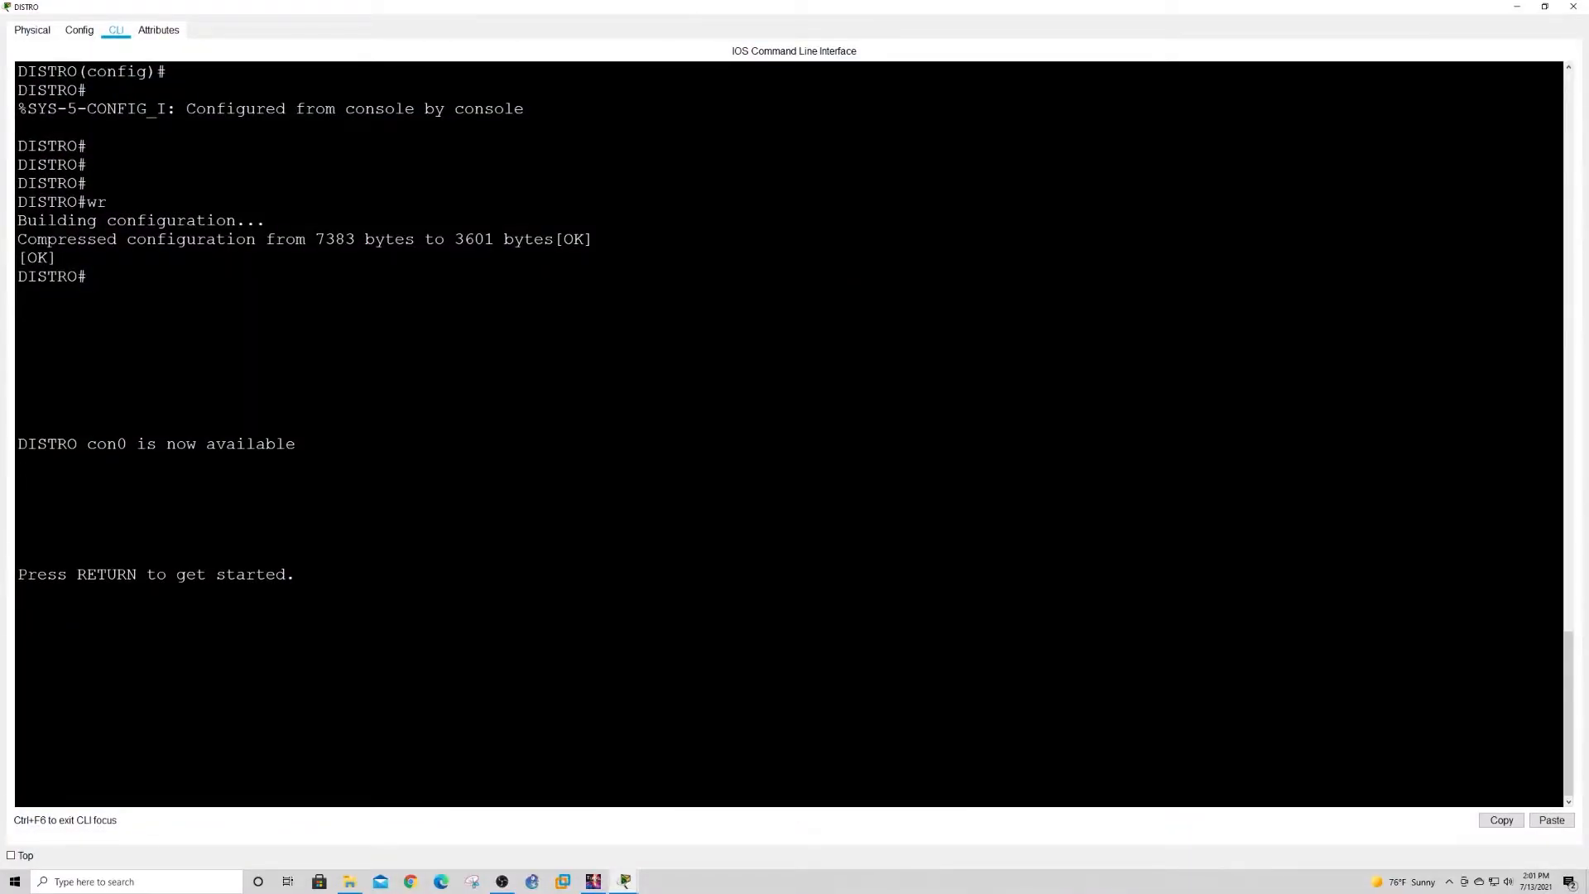
scroll(795, 435, "up", 8)
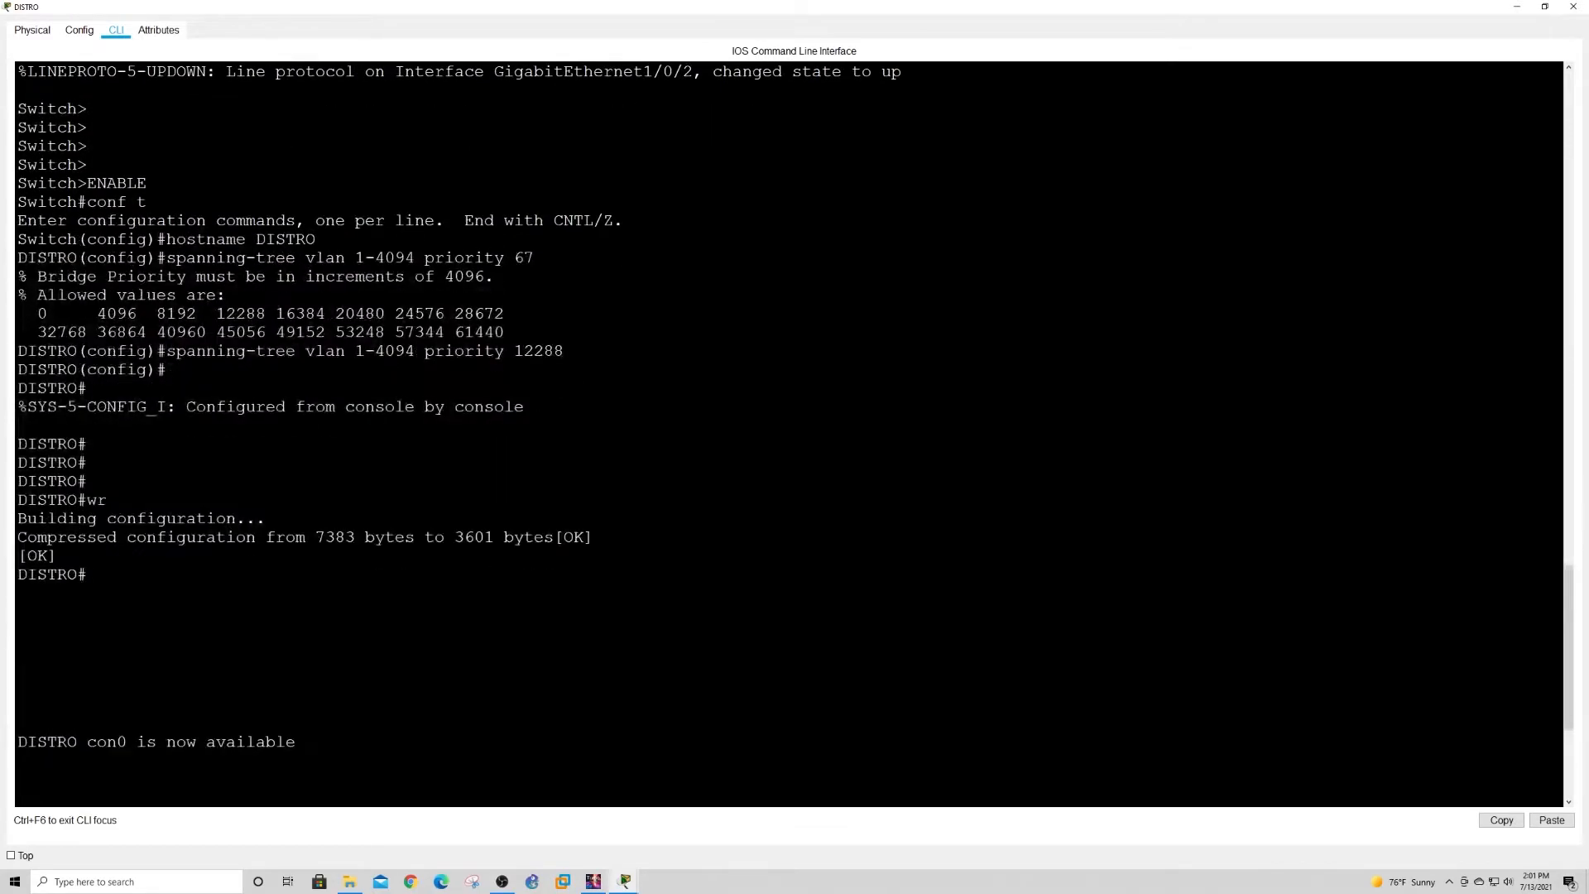
left_click_drag(247, 239, 318, 239)
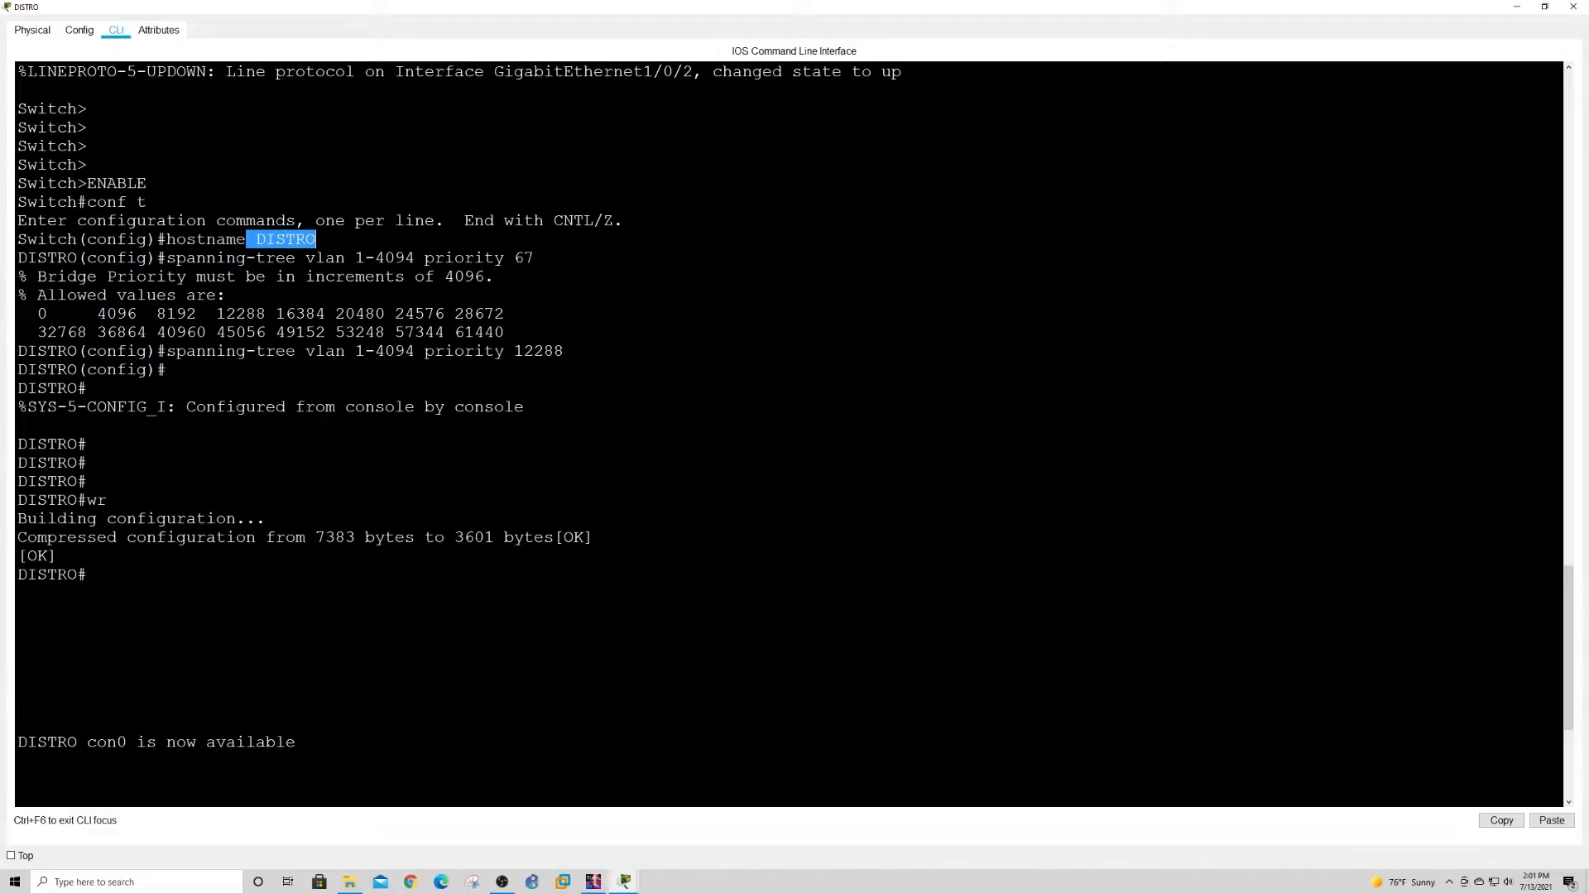
left_click_drag(176, 257, 415, 277)
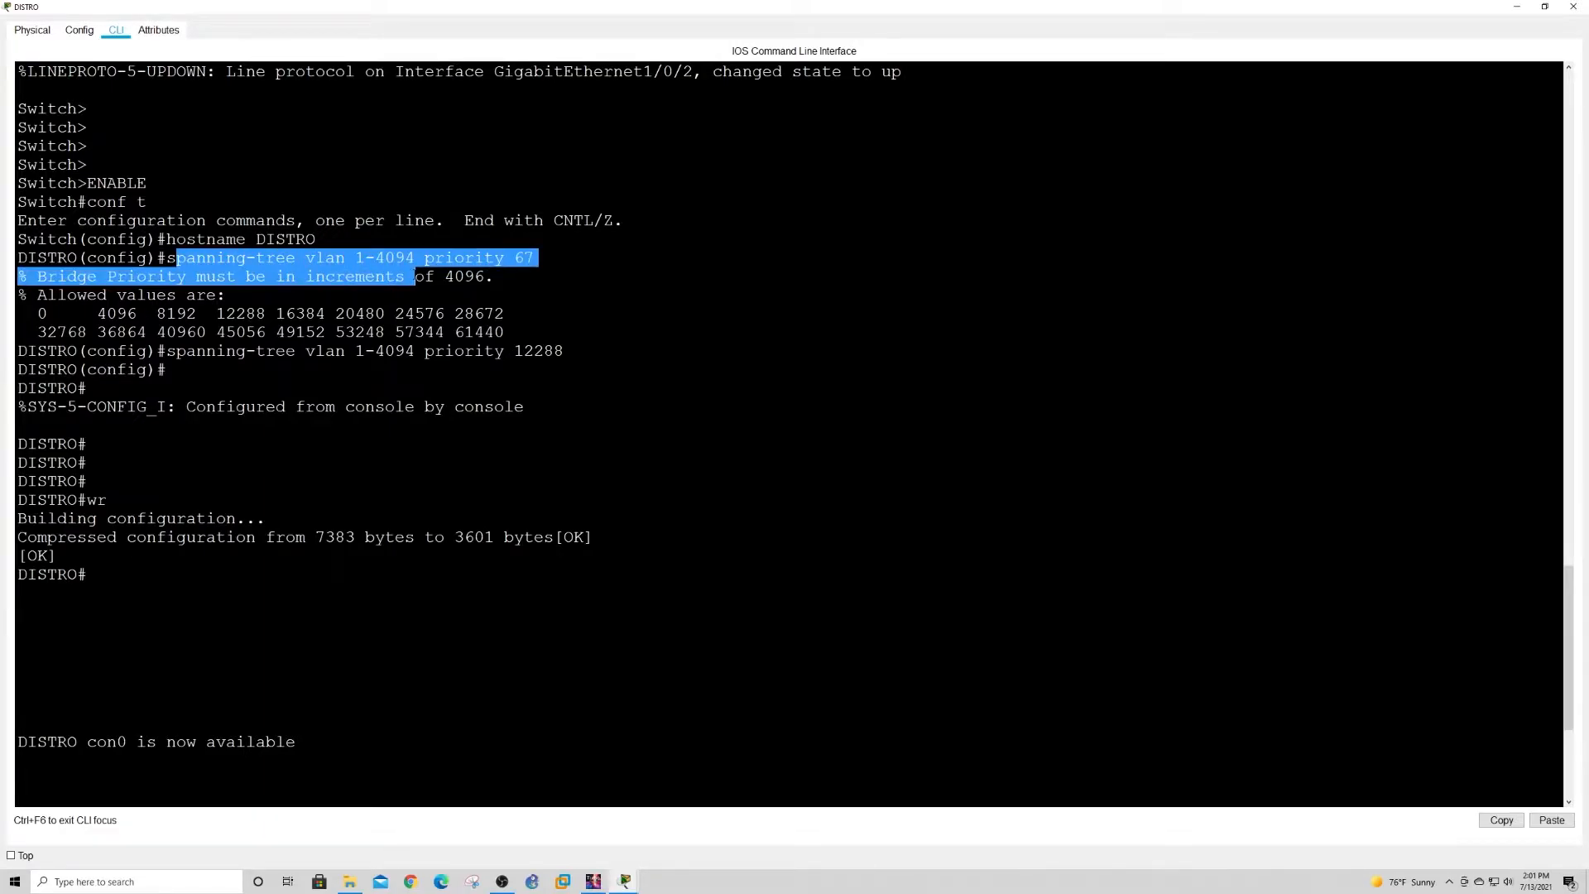
left_click_drag(414, 276, 504, 258)
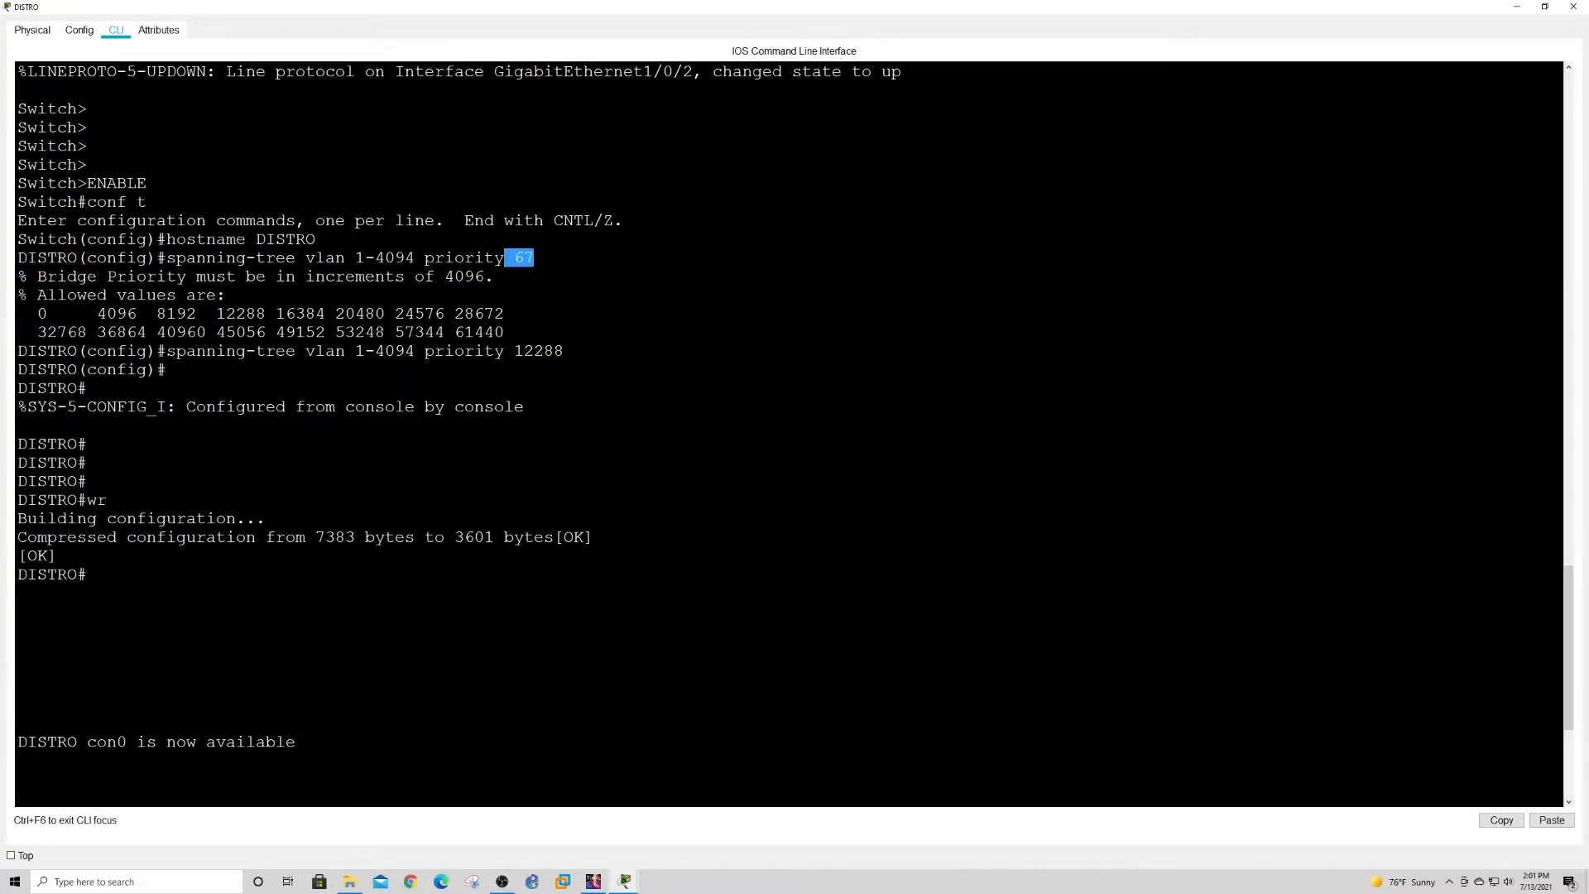
left_click(218, 313)
left_click_drag(514, 350, 563, 351)
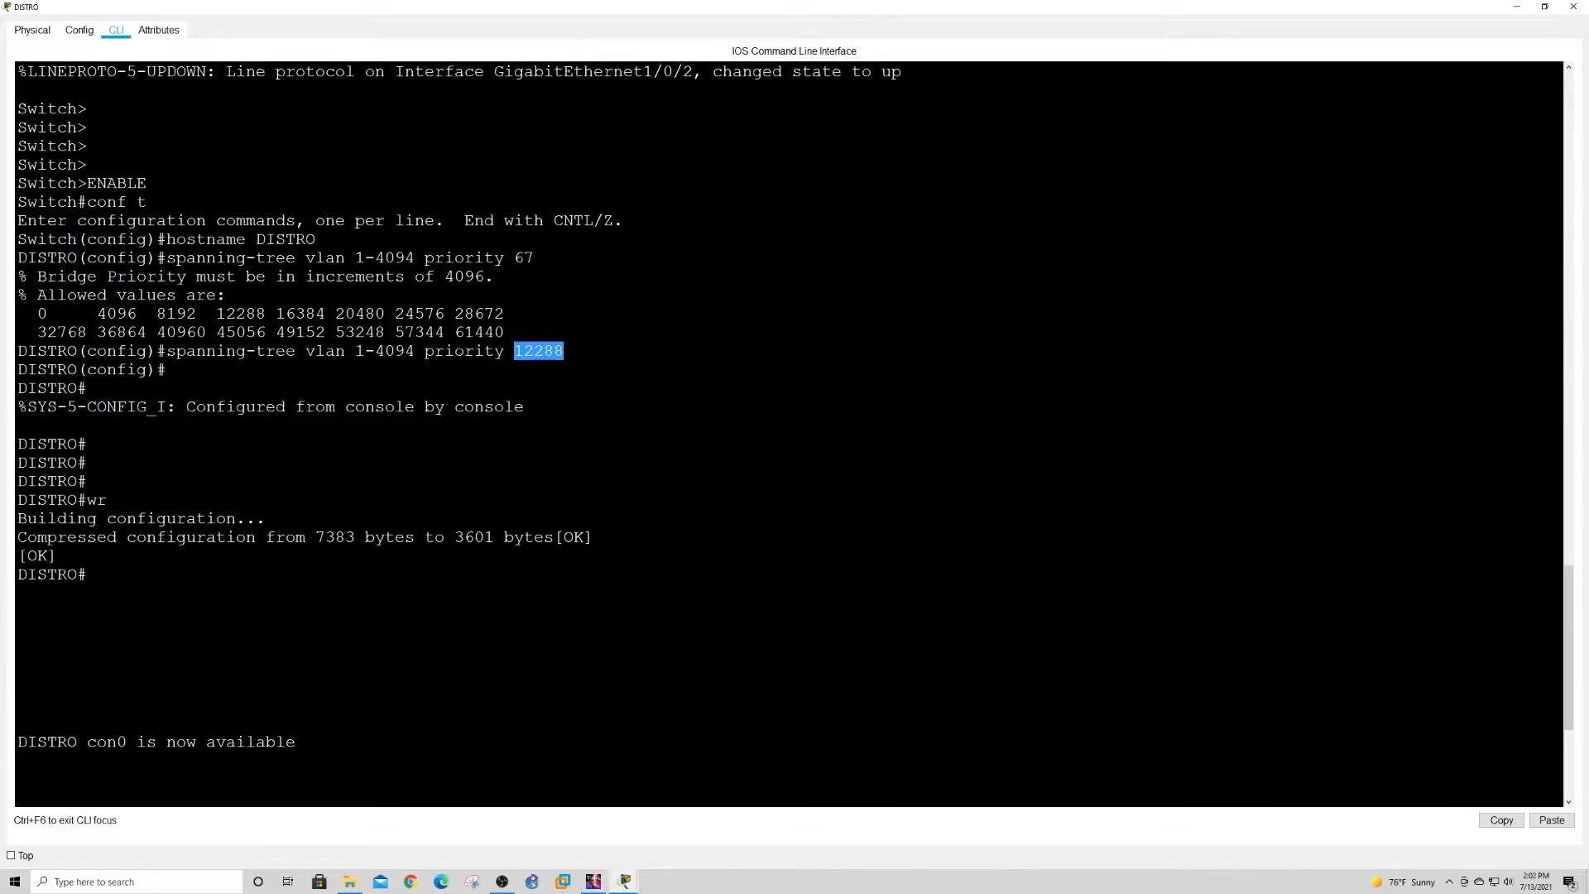
Wake the DISTRO console and enter privileged EXEC mode with enable.
left_click(88, 574)
key("Return")
key("Return")
key("Return")
key("Return")
key("Return")
key("Return")
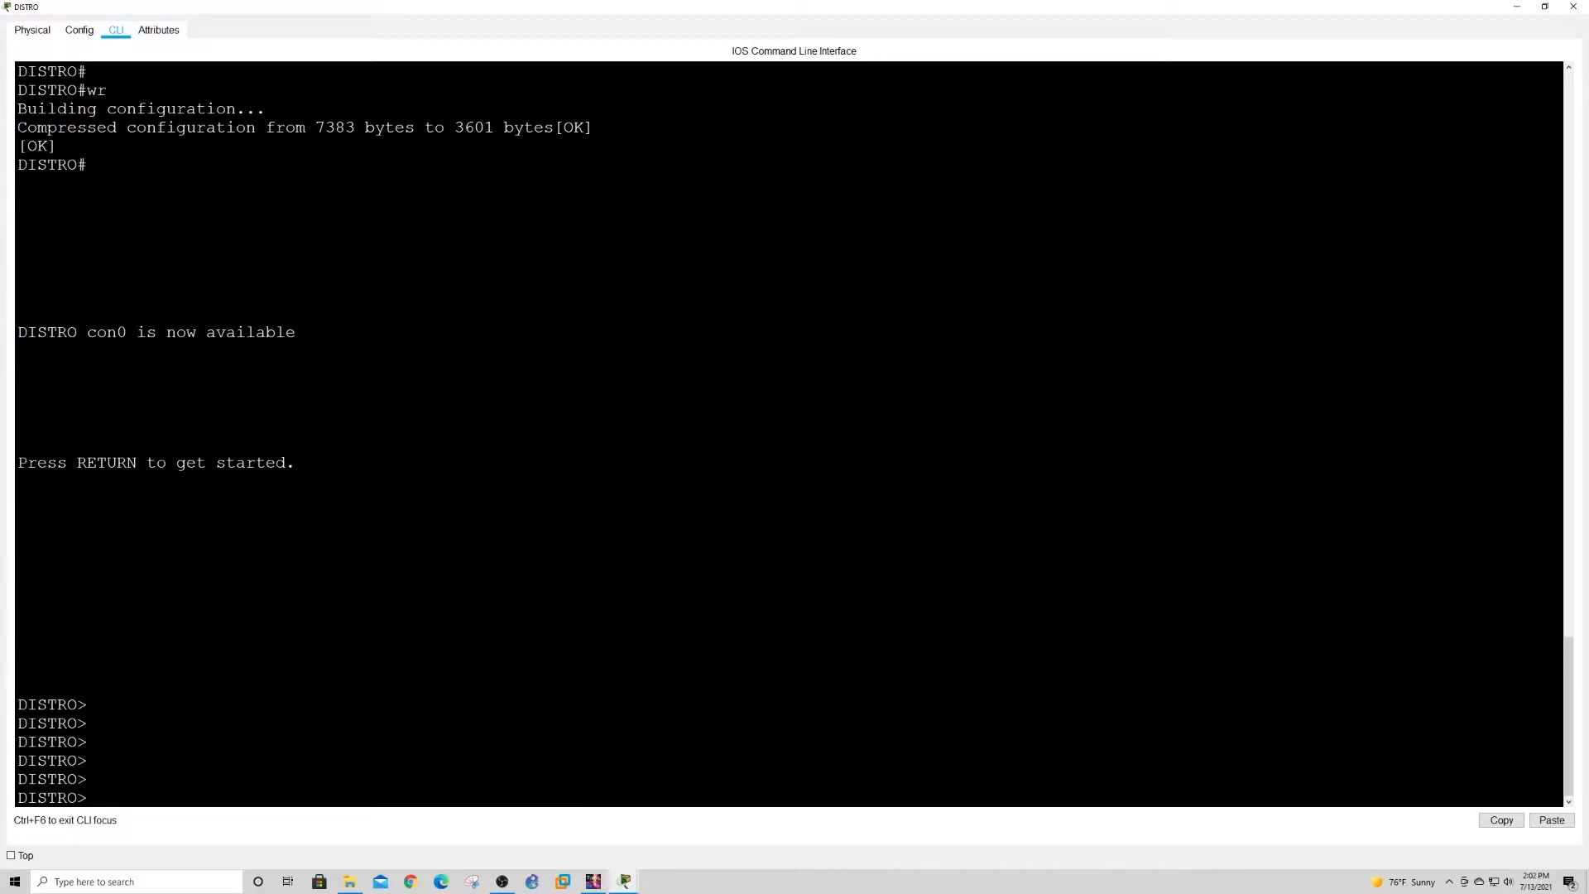
type("enable")
key("Return")
type("conf g")
key("BackSpace")
type("t")
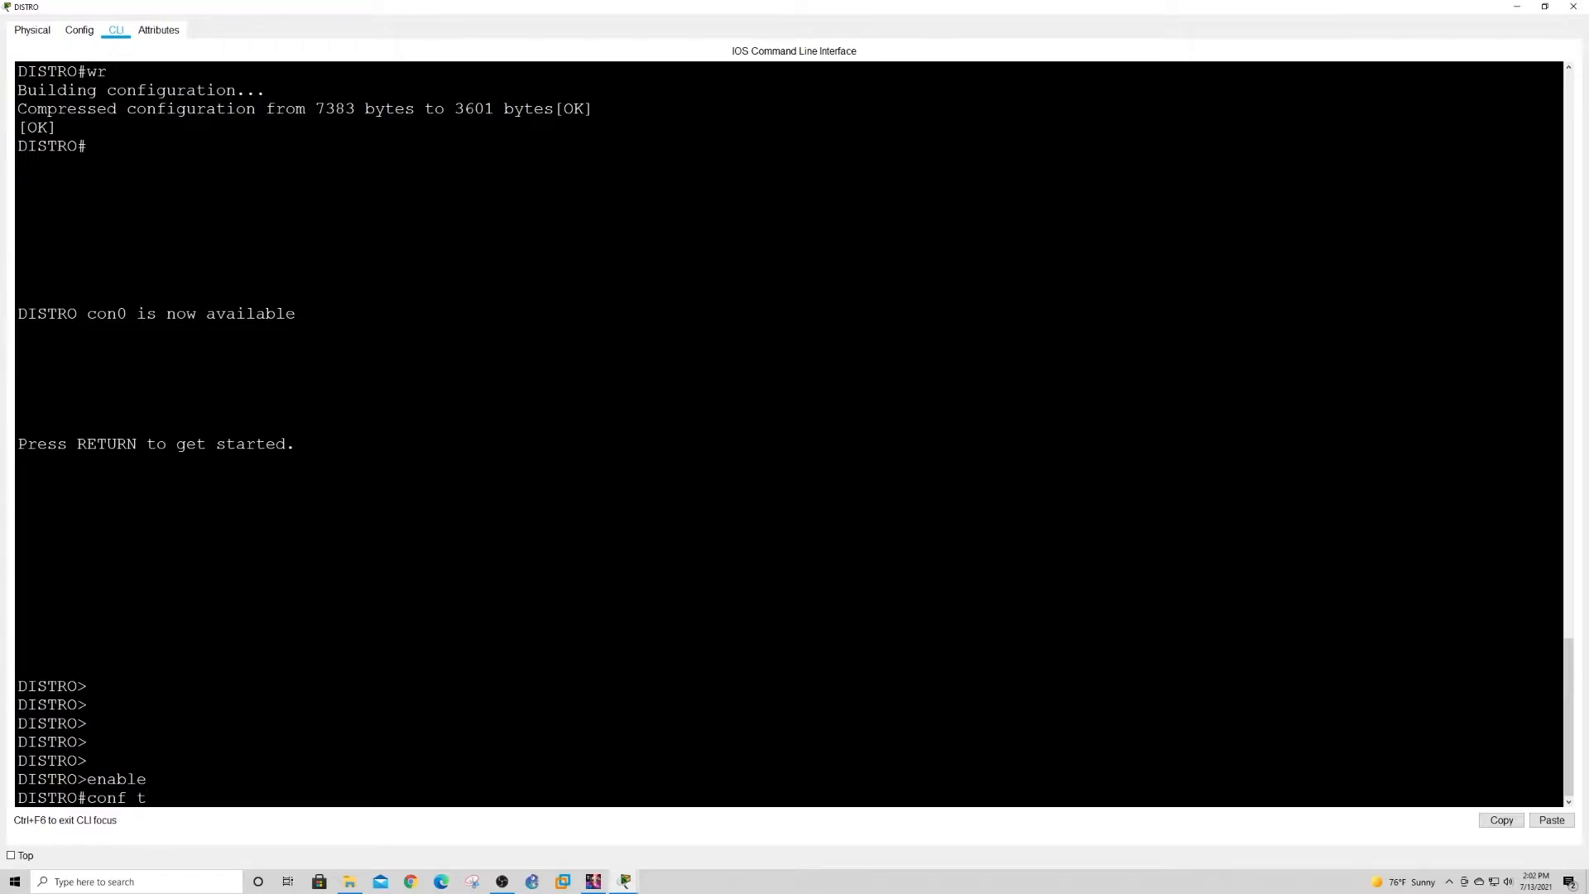
key("BackSpace")
key("BackSpace")
key("BackSpace")
key("BackSpace")
key("BackSpace")
Display DISTRO's VLAN summary with show vlan brief.
key("Return")
key("Return")
key("Return")
key("Return")
key("Return")
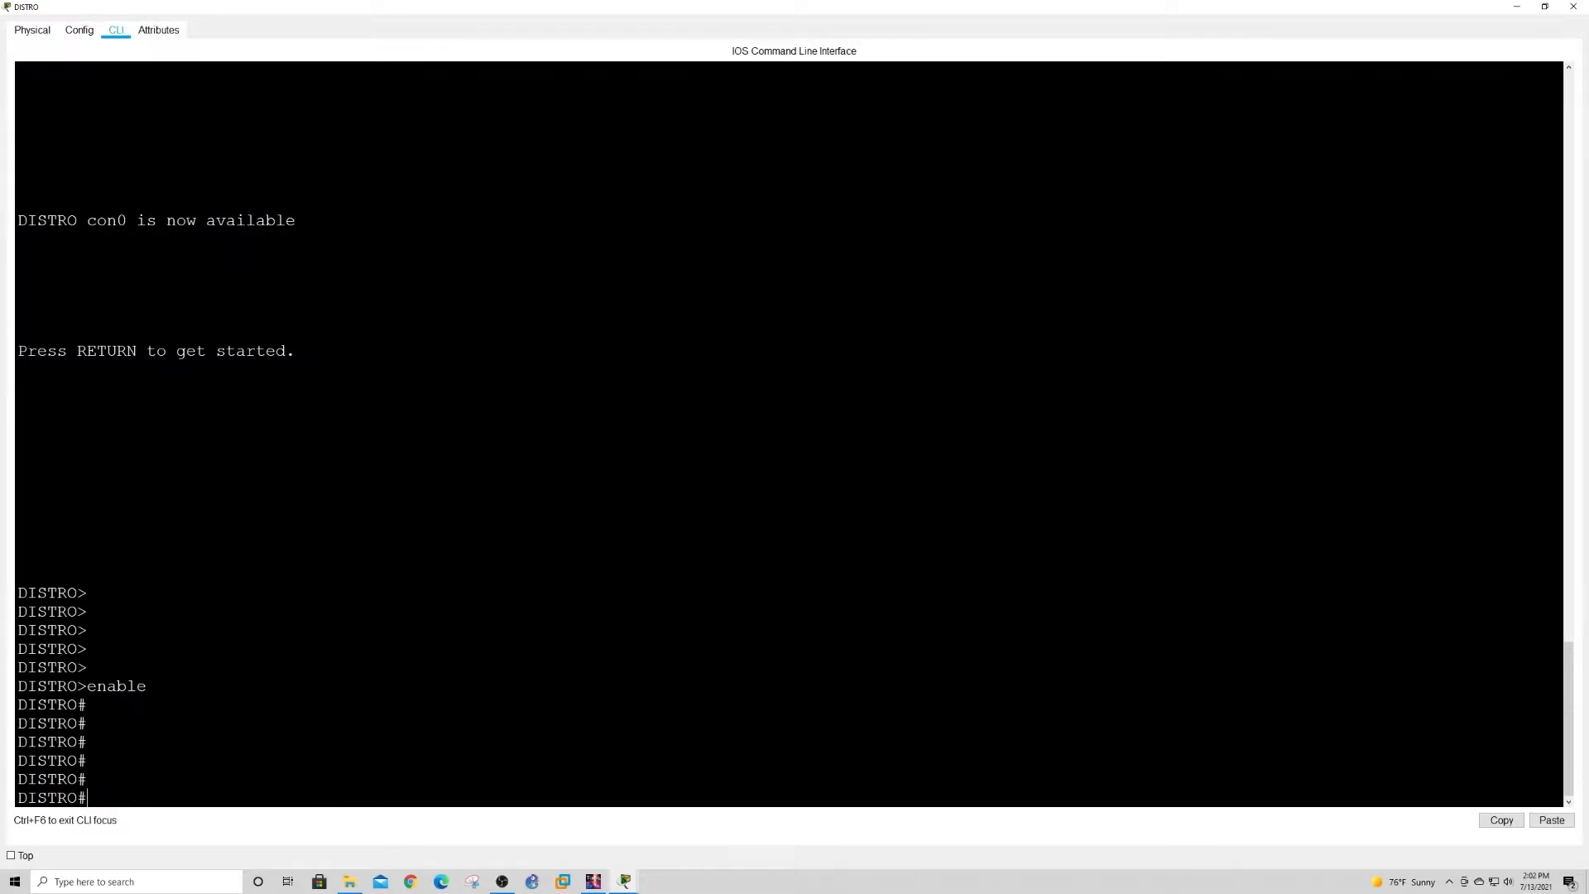
type("show vlan br")
key("Tab")
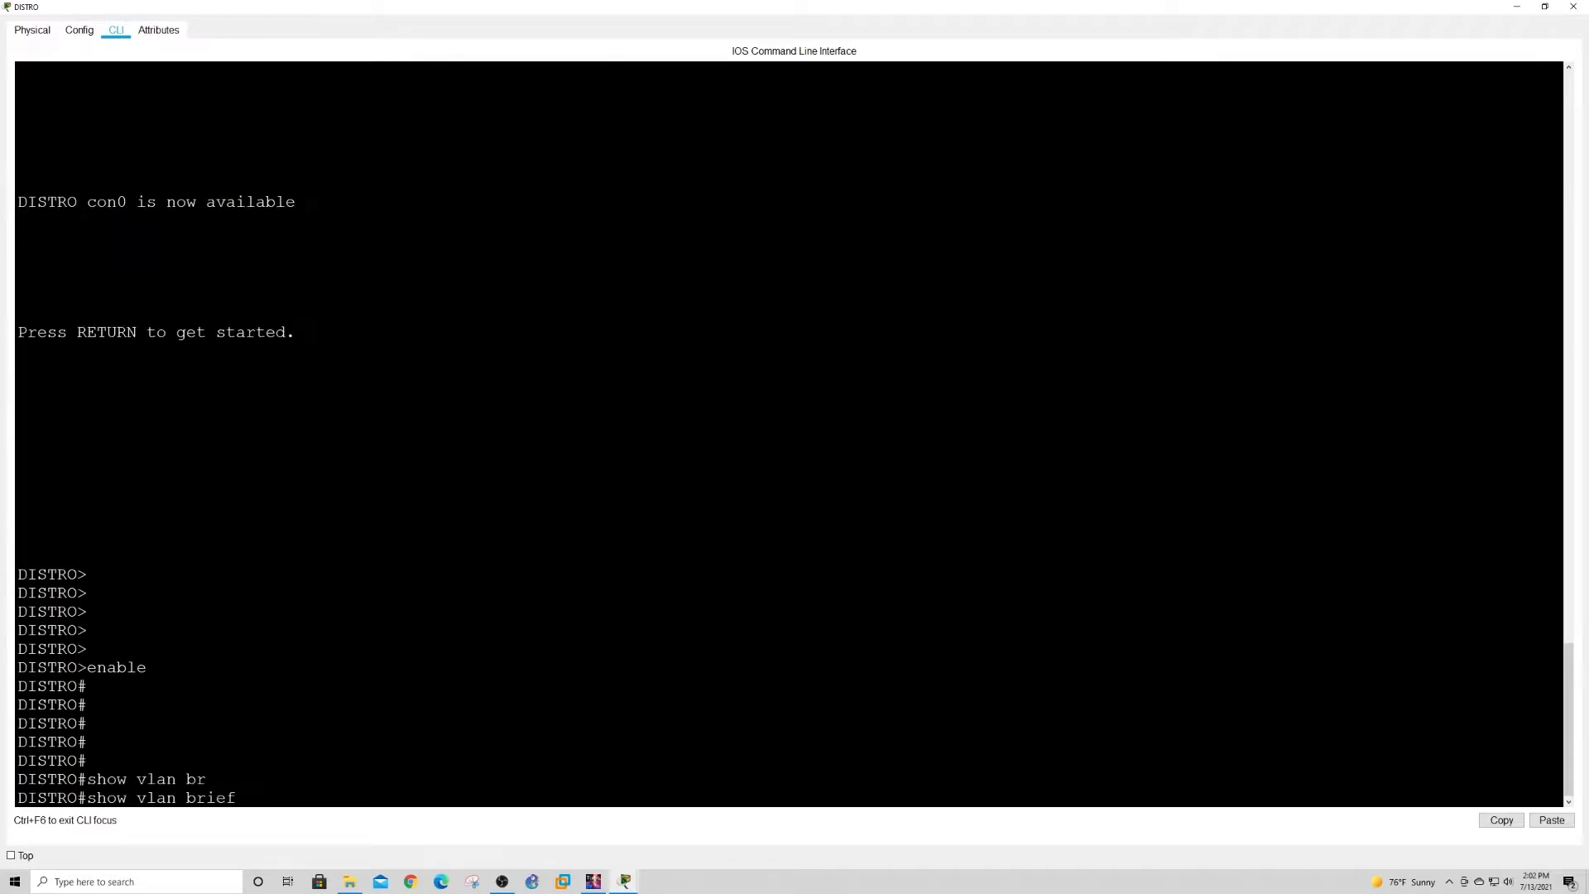
key("Return")
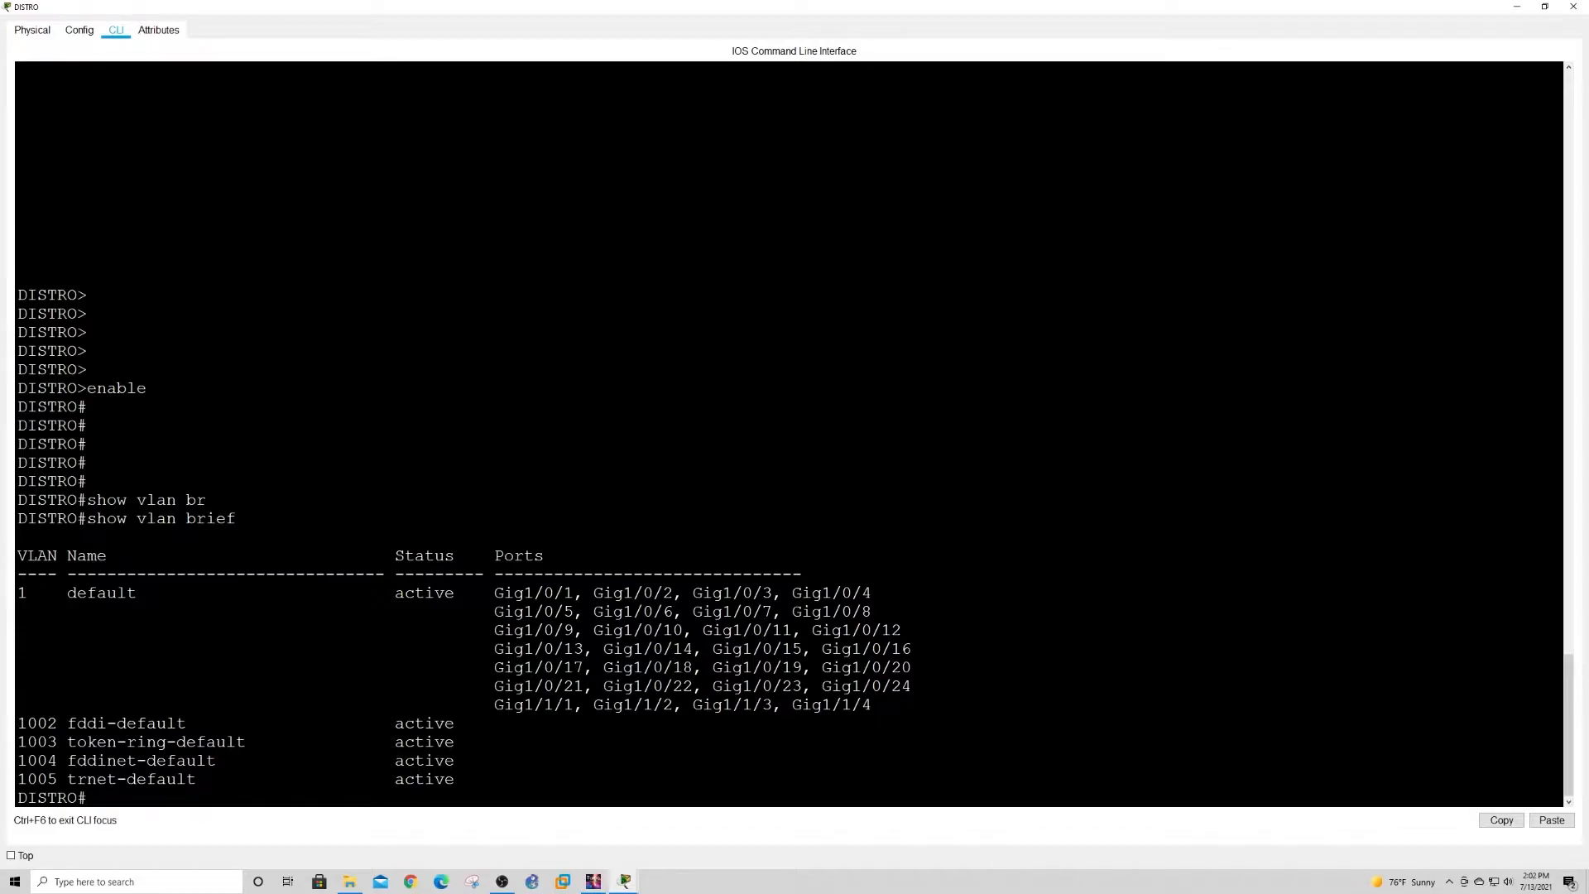
Check DISTRO for trunk ports with show interface trunk.
key("Return")
key("Return")
key("Return")
type("show inter")
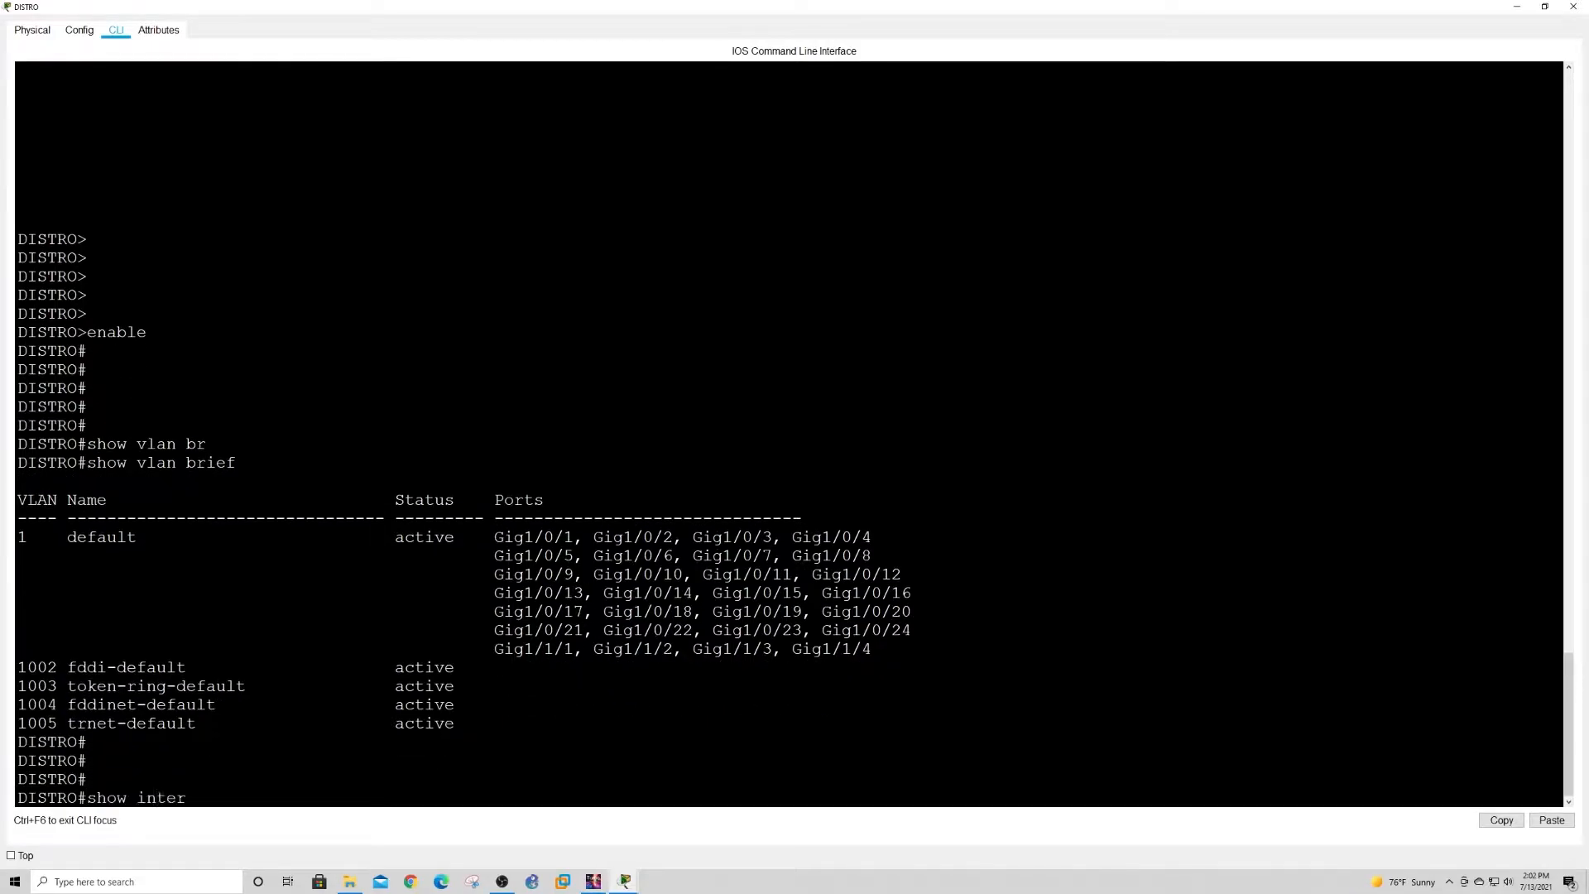
type("face trunk")
key("Return")
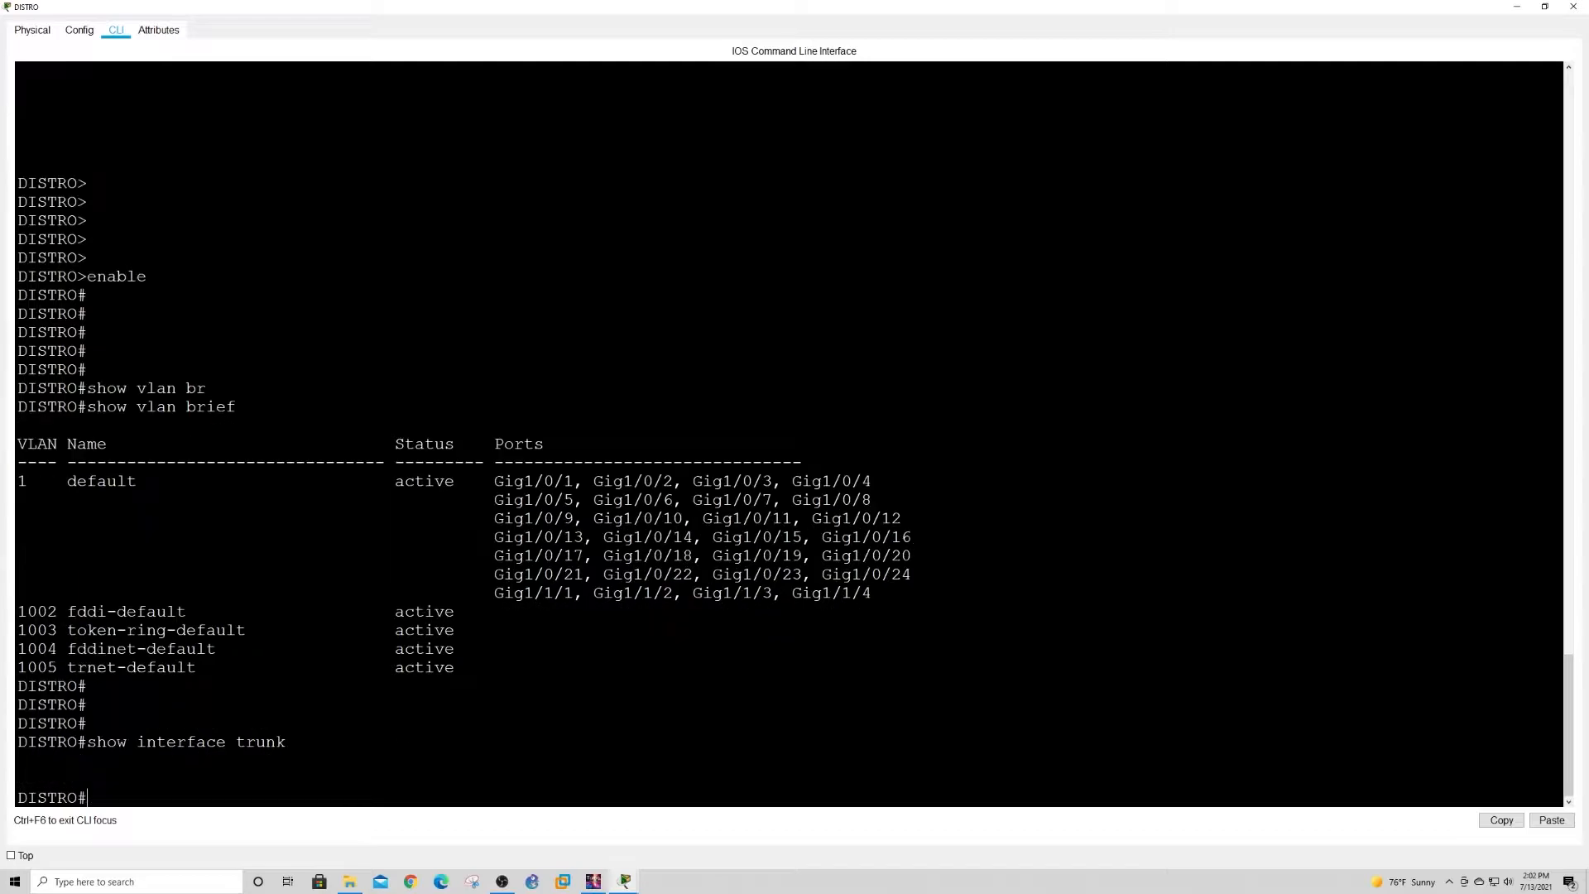
List all of DISTRO's interfaces with show ip int brief and compare the port states with the links in the topology.
type("show ip int br")
key("Tab")
key("Return")
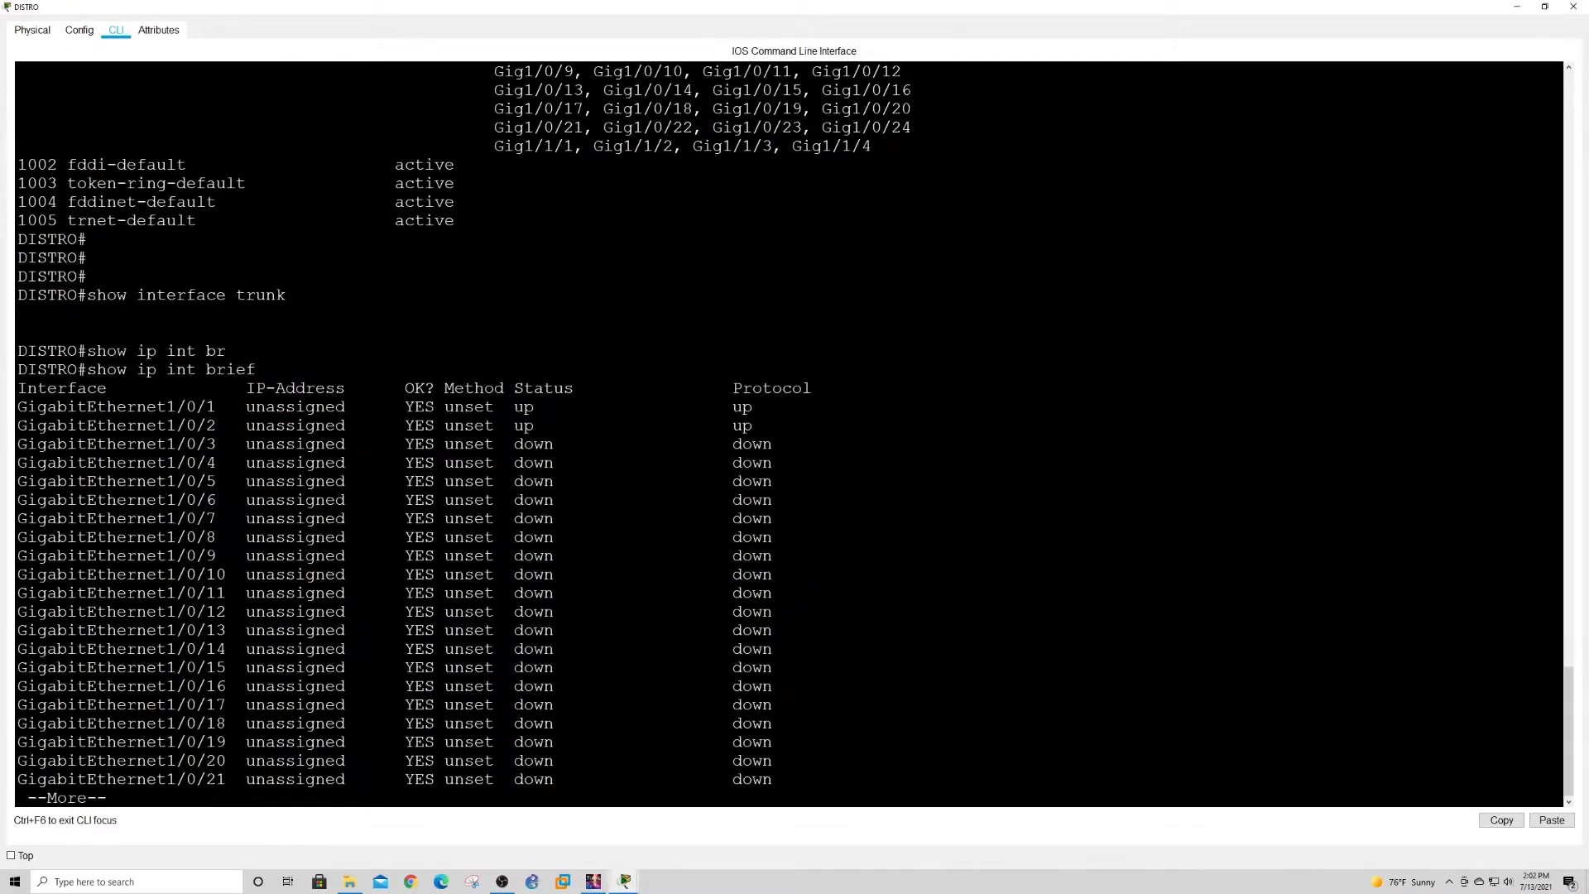
key("space")
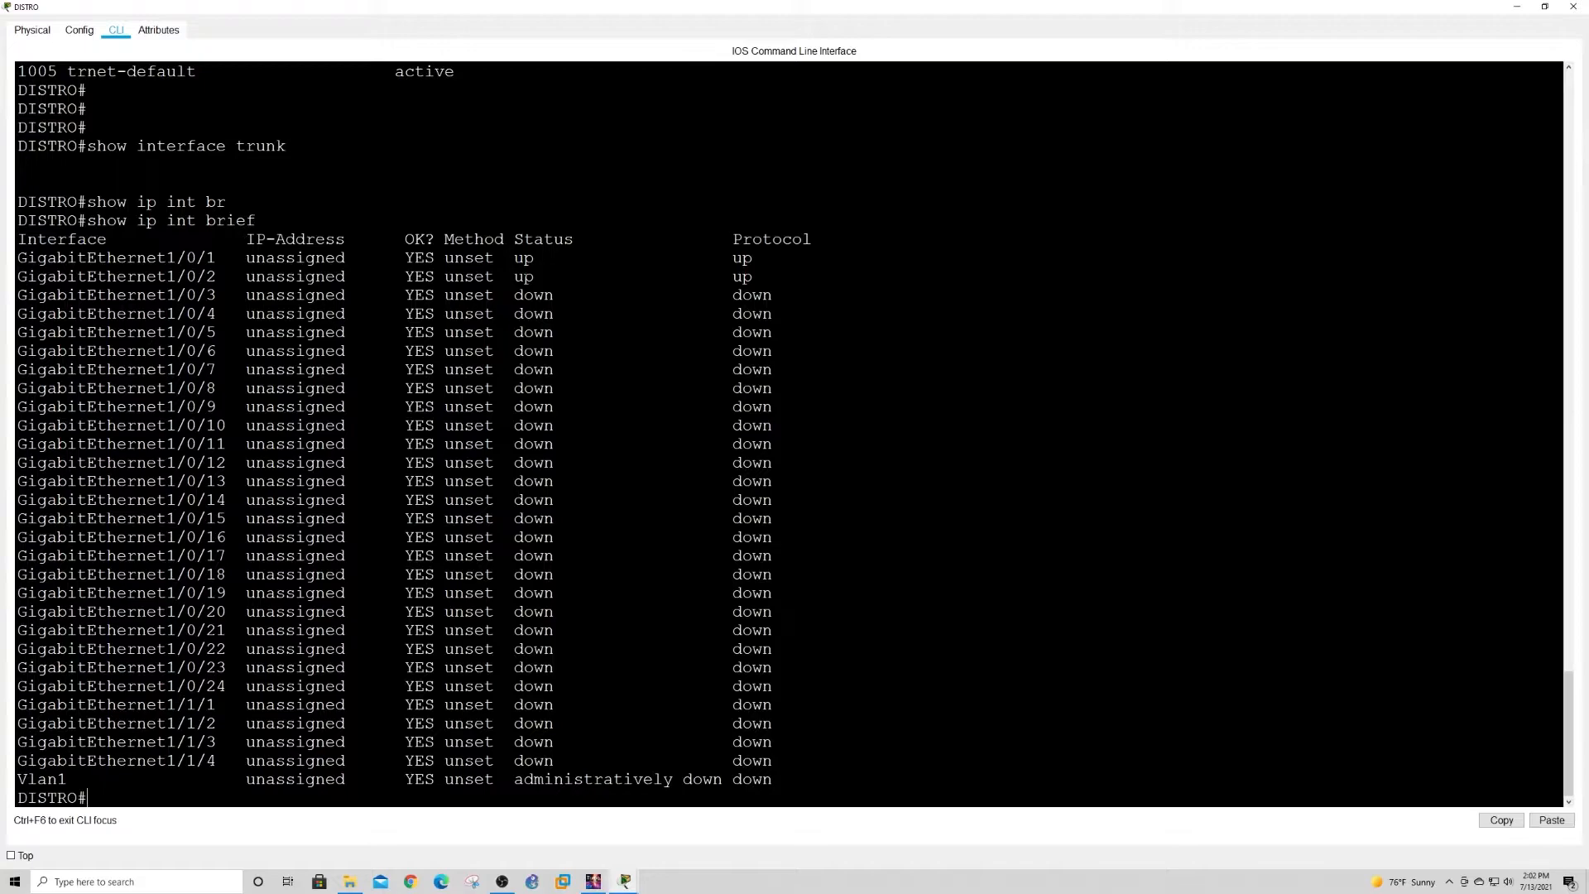
left_click_drag(534, 314, 524, 333)
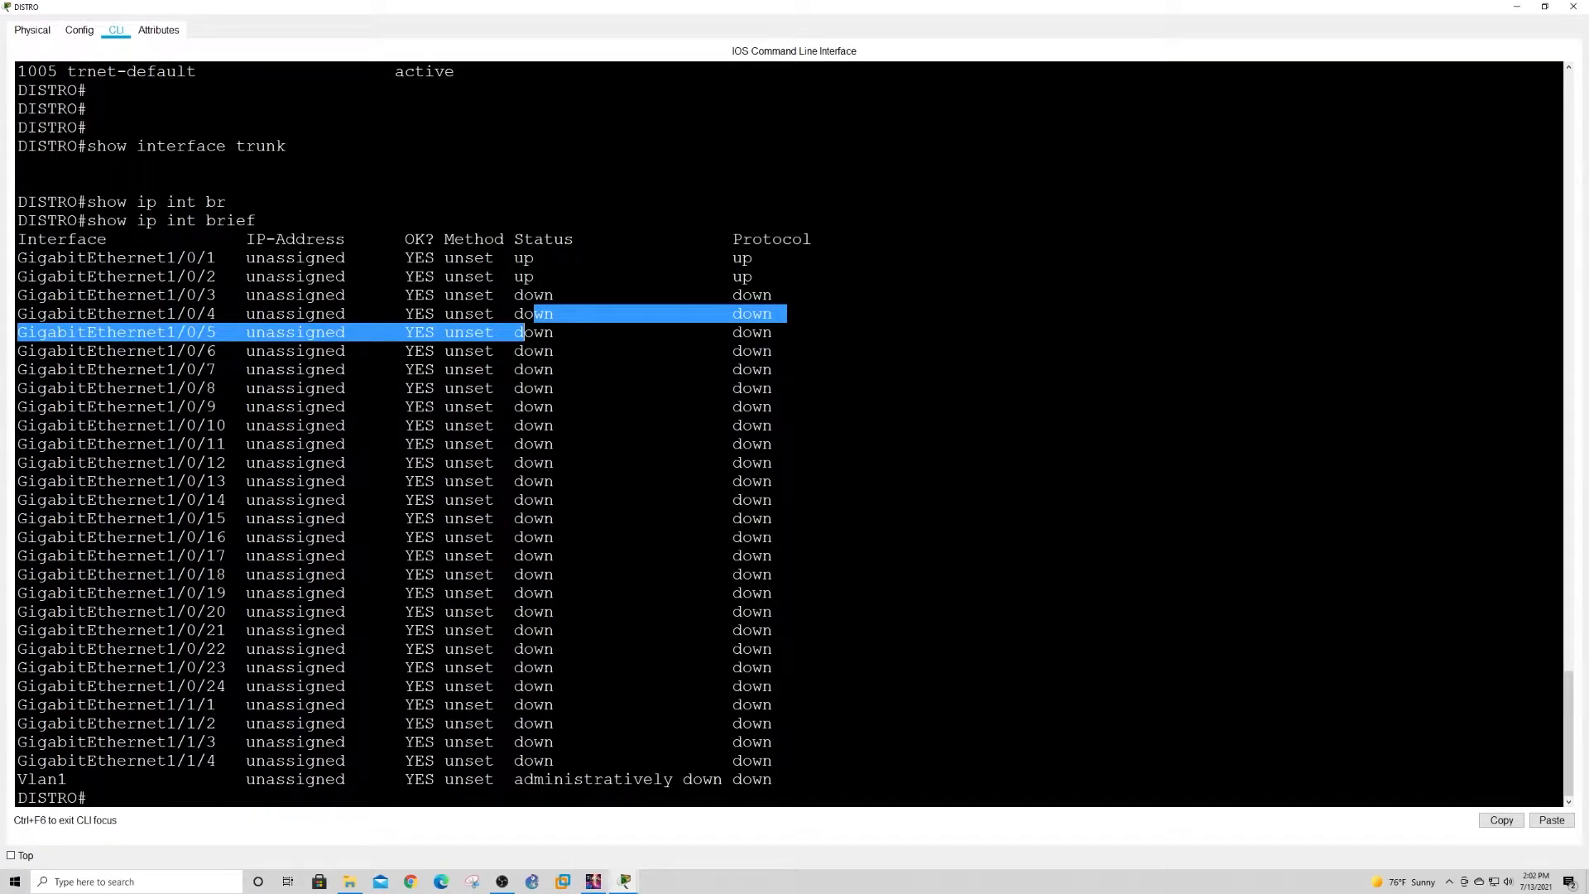
left_click_drag(514, 258, 763, 276)
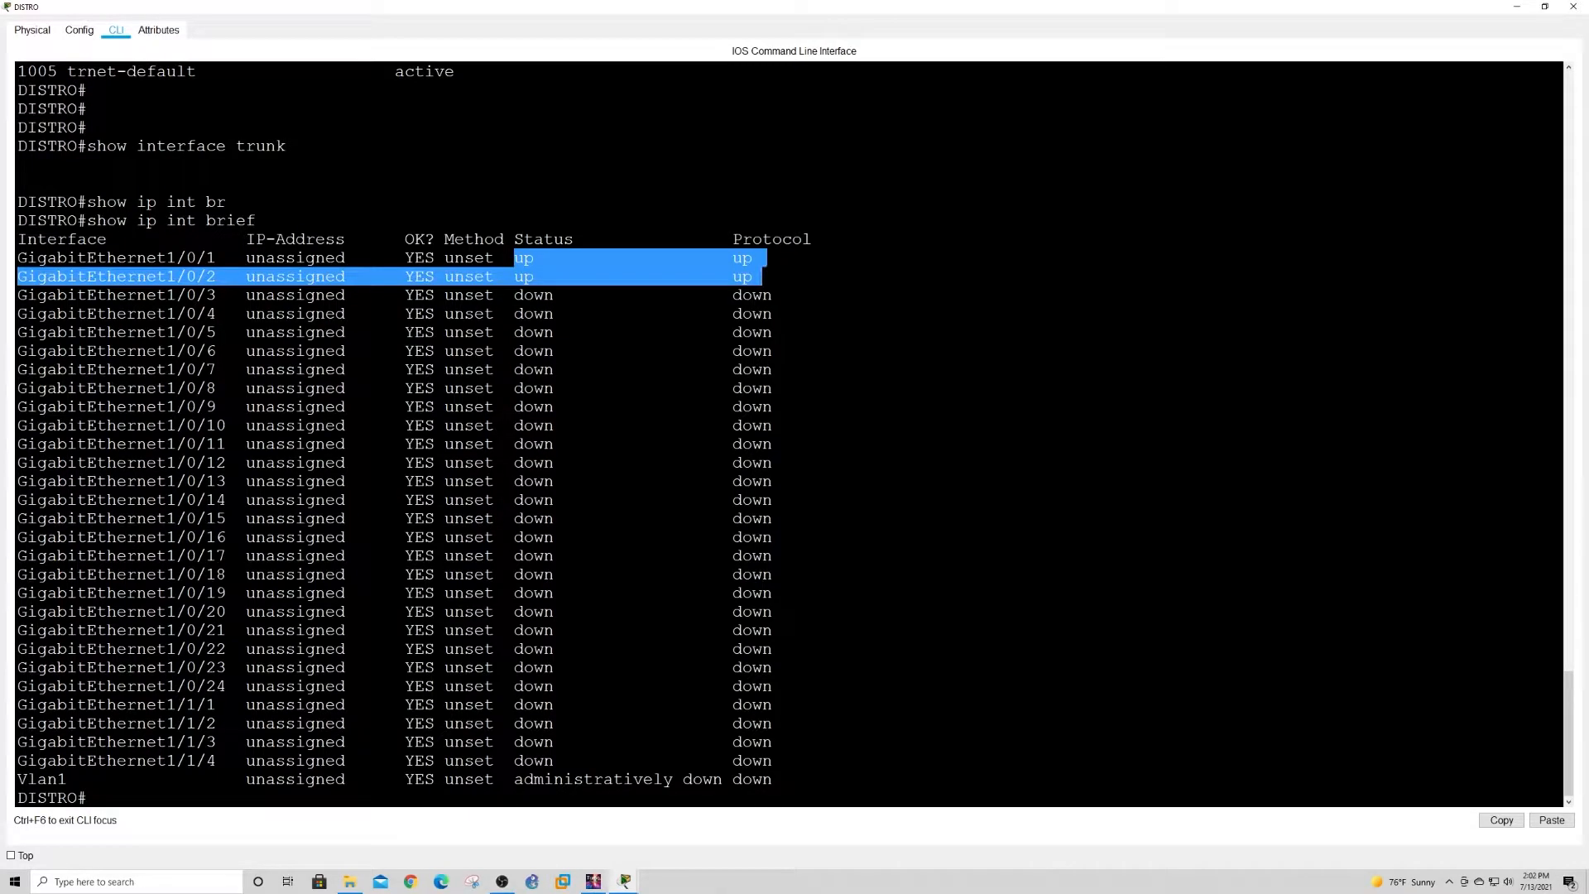
left_click(1528, 8)
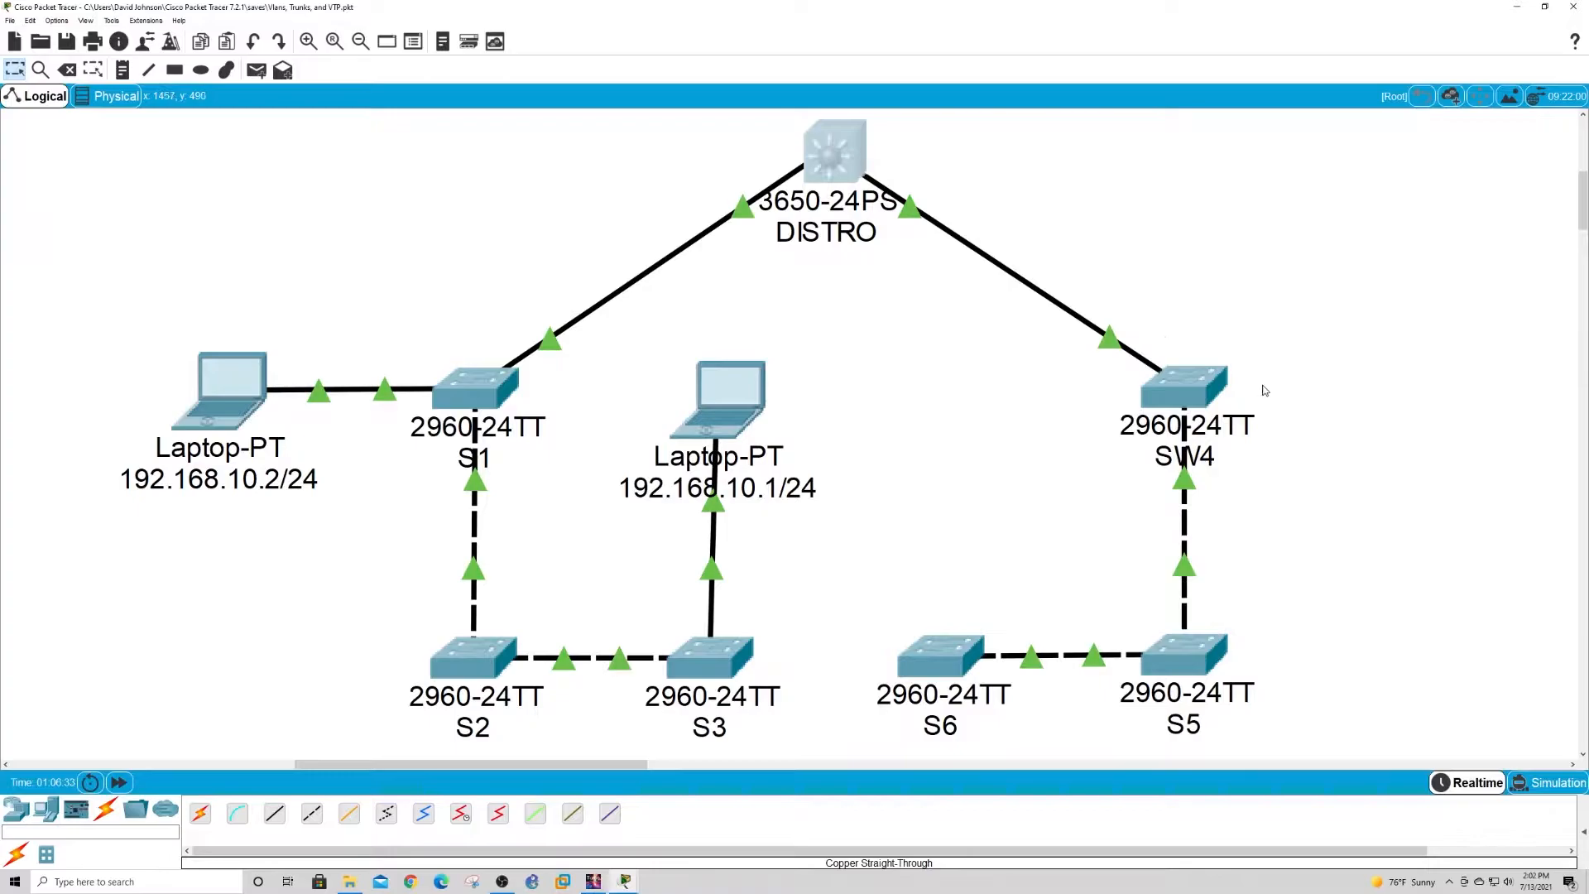
left_click(836, 157)
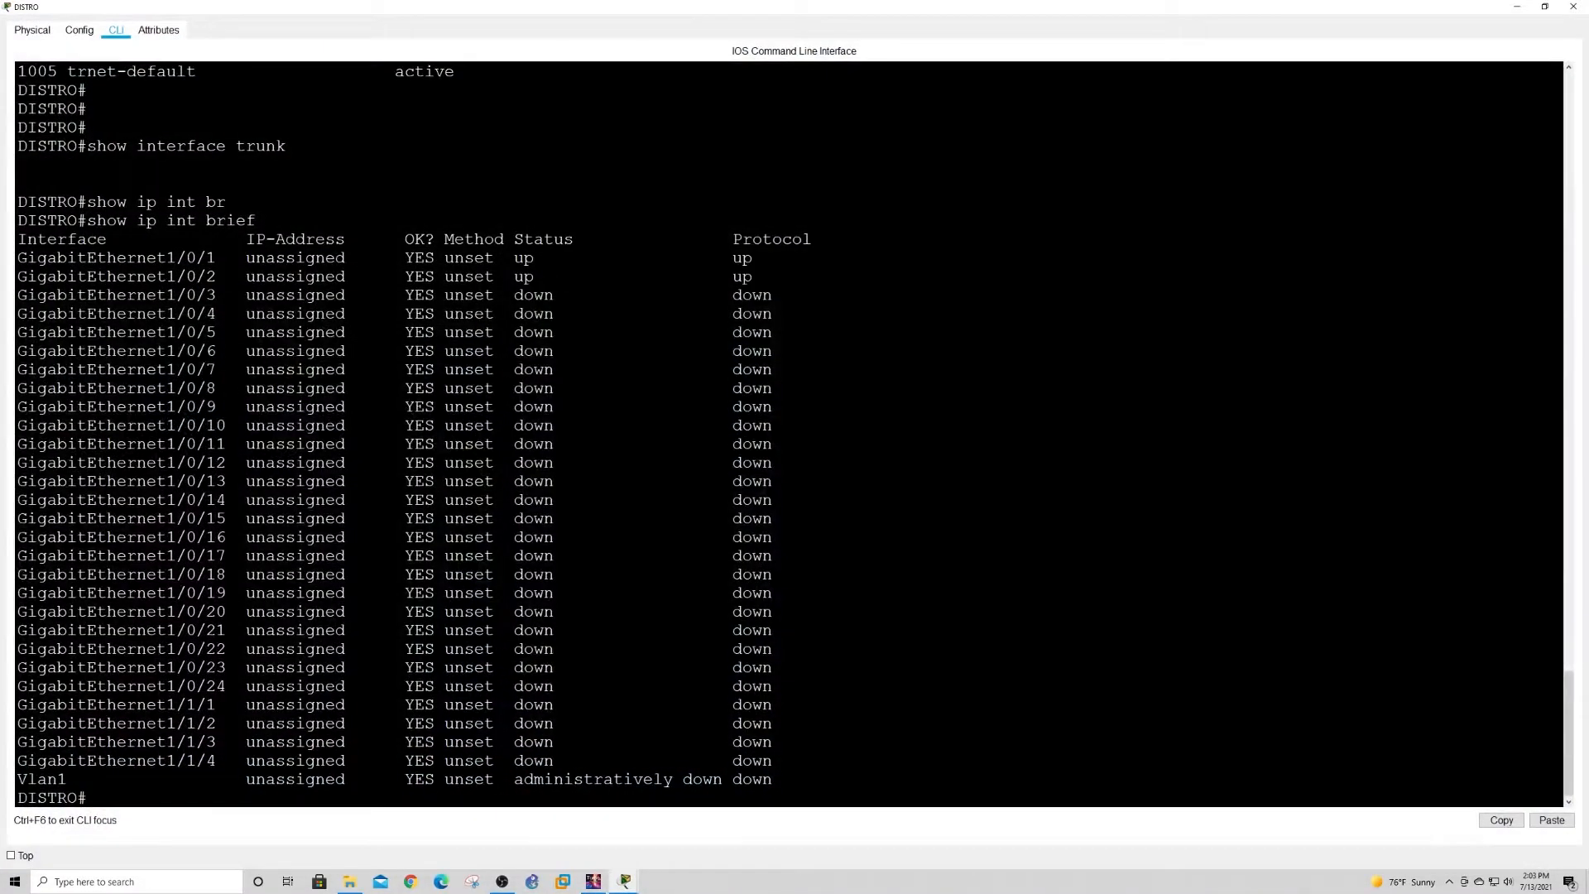
key("Return")
key("Return")
key("Return")
key("Return")
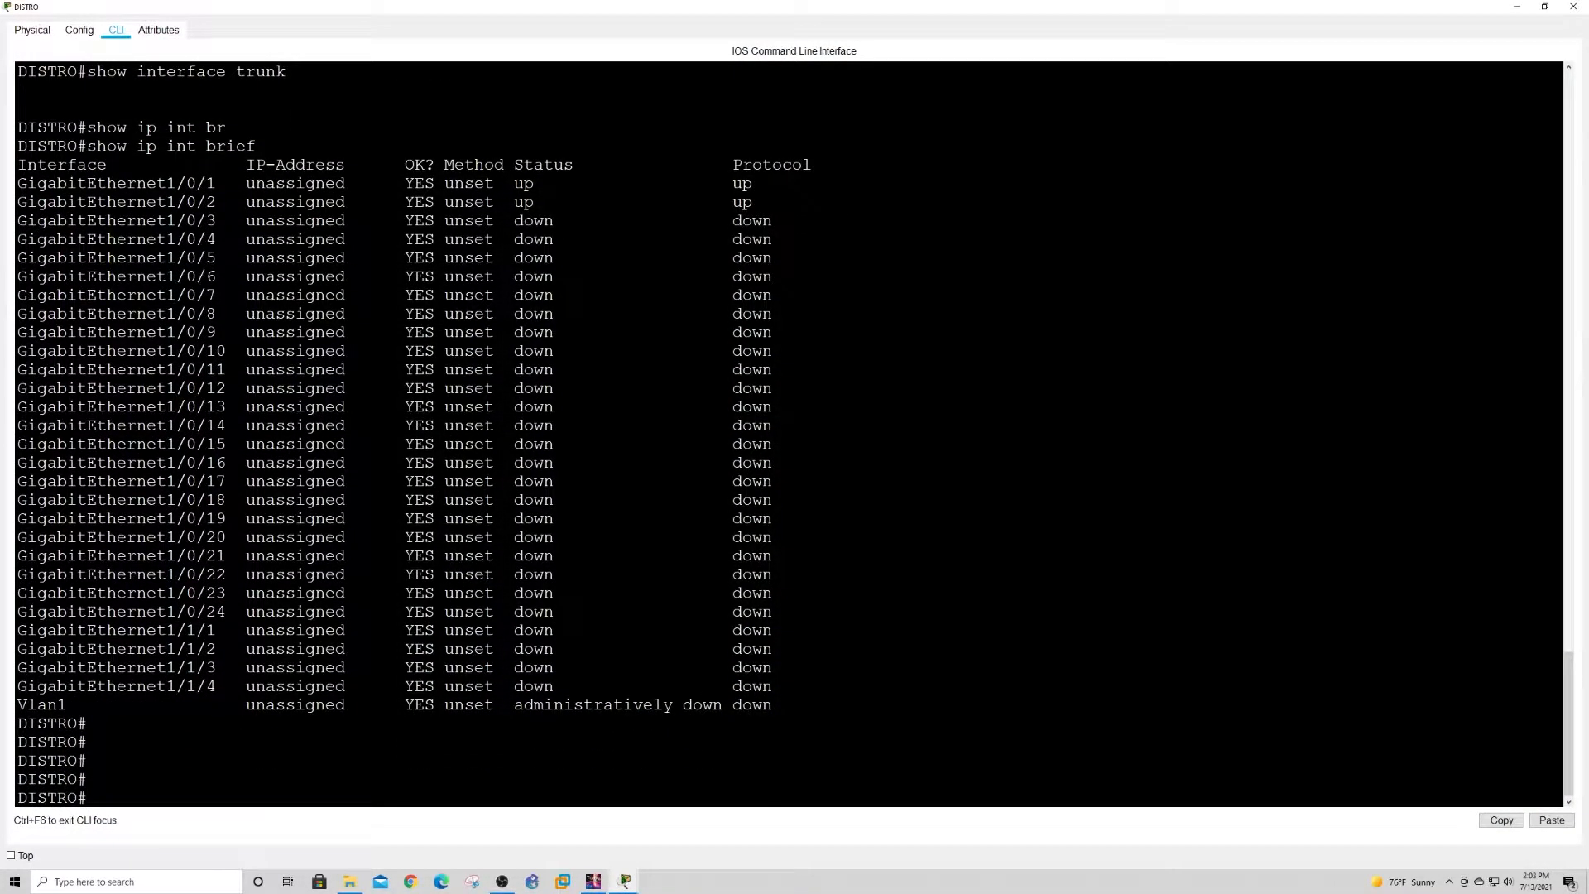
type("conf t")
key("Return")
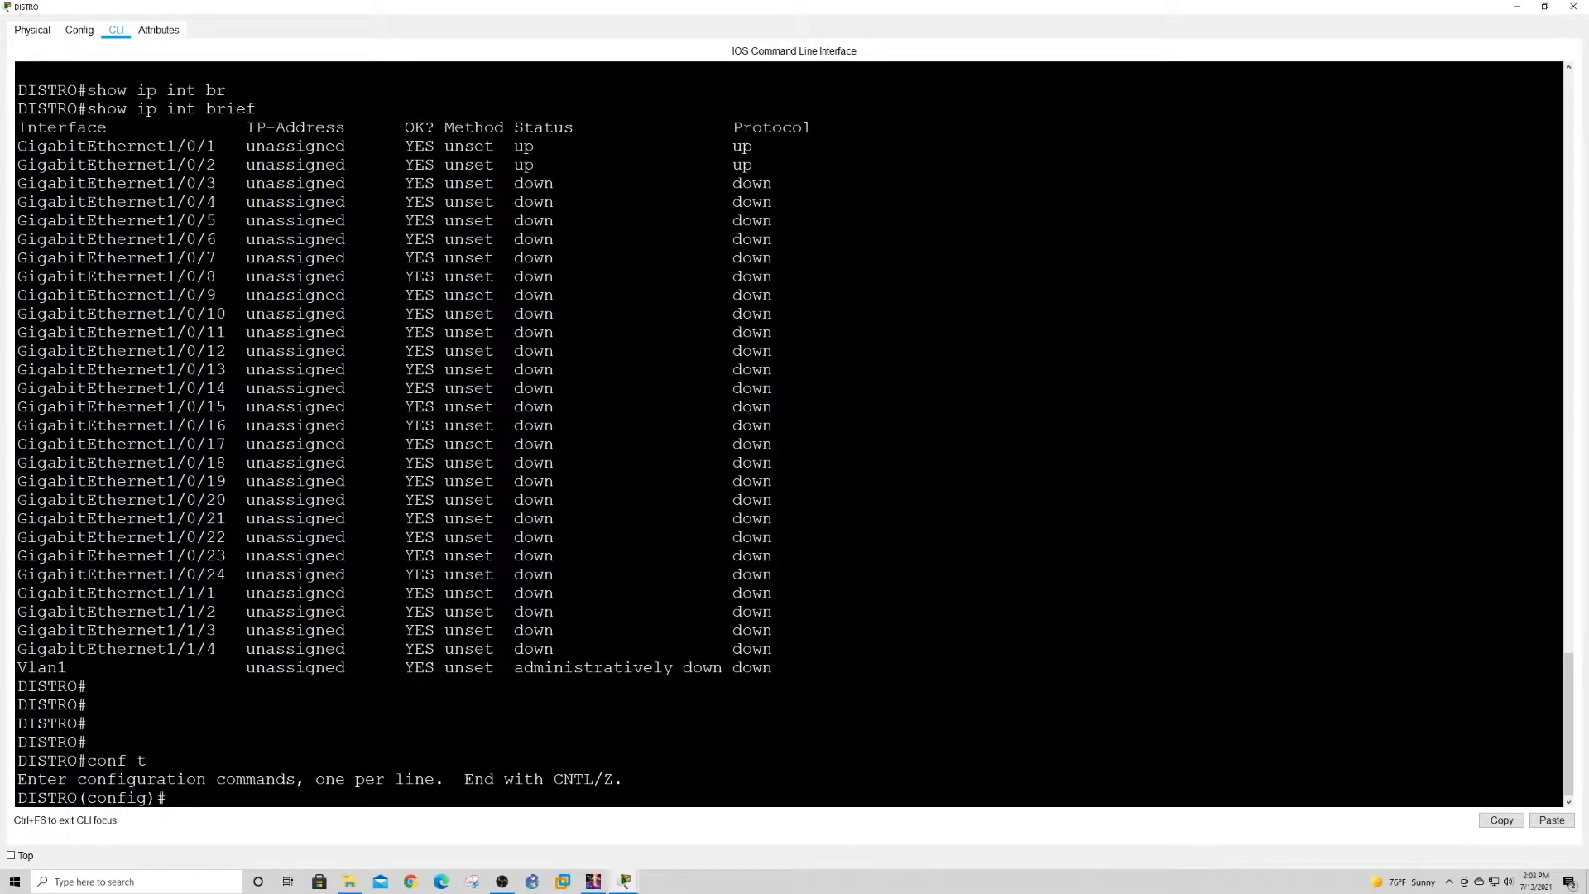
type("vtp")
key("ctrl+z")
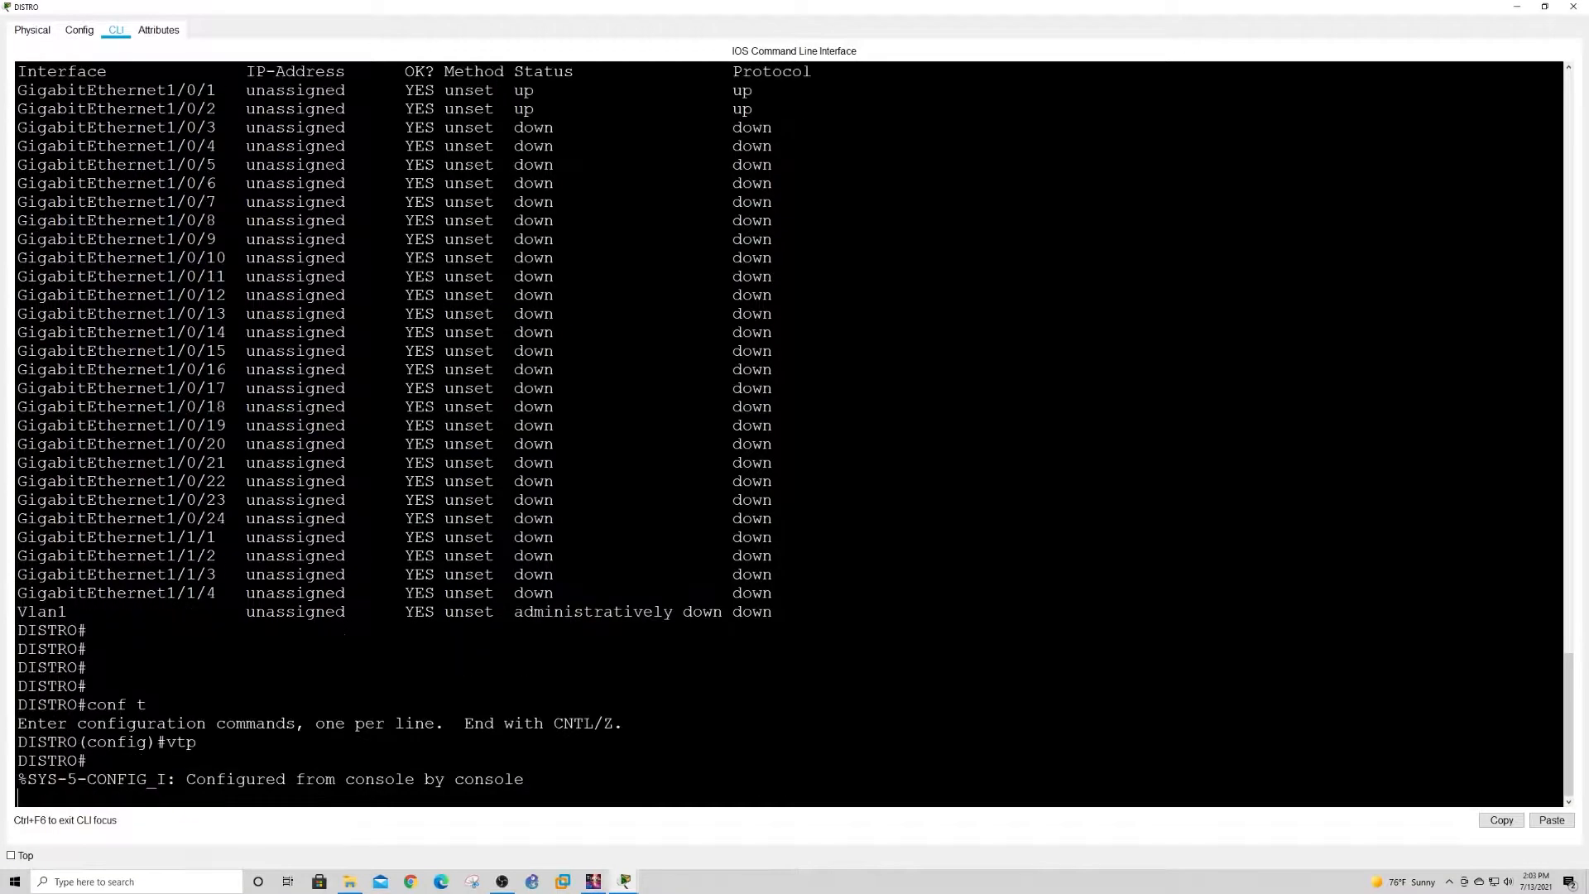
key("Return")
key("Return")
key("Return")
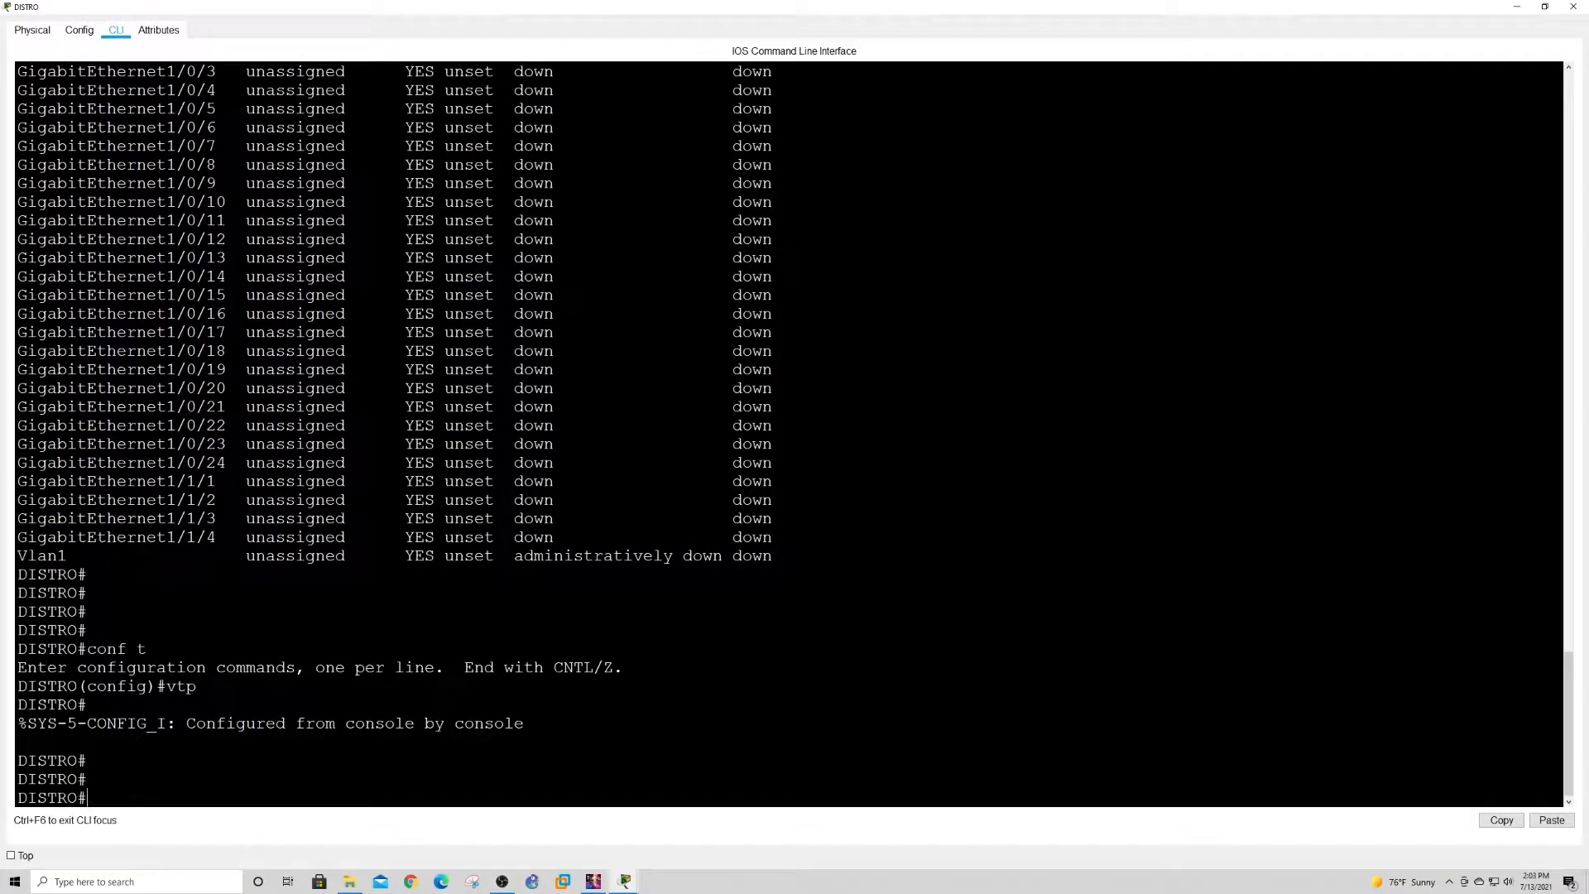
Run show vtp status on DISTRO and check its VTP operating mode.
type("show vtp status")
key("Return")
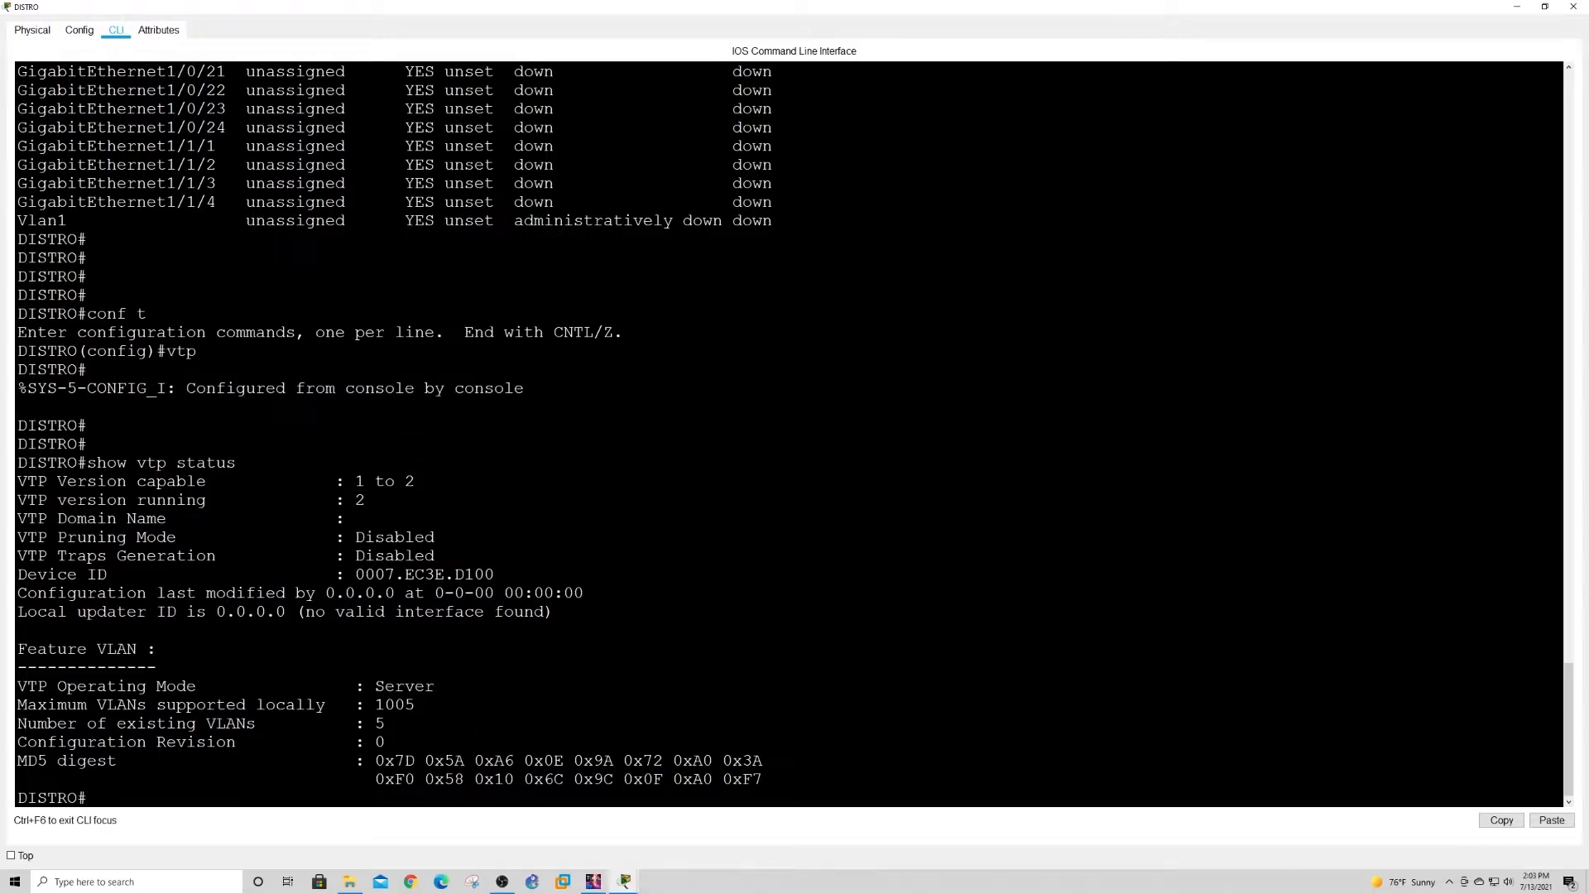
left_click_drag(436, 686, 376, 685)
Review the default VLAN and the reserved VLANs 1002 to 1005 in DISTRO's earlier VLAN table, and return to the prompt.
scroll(351, 119, "up", 15)
scroll(795, 444, "up", 1)
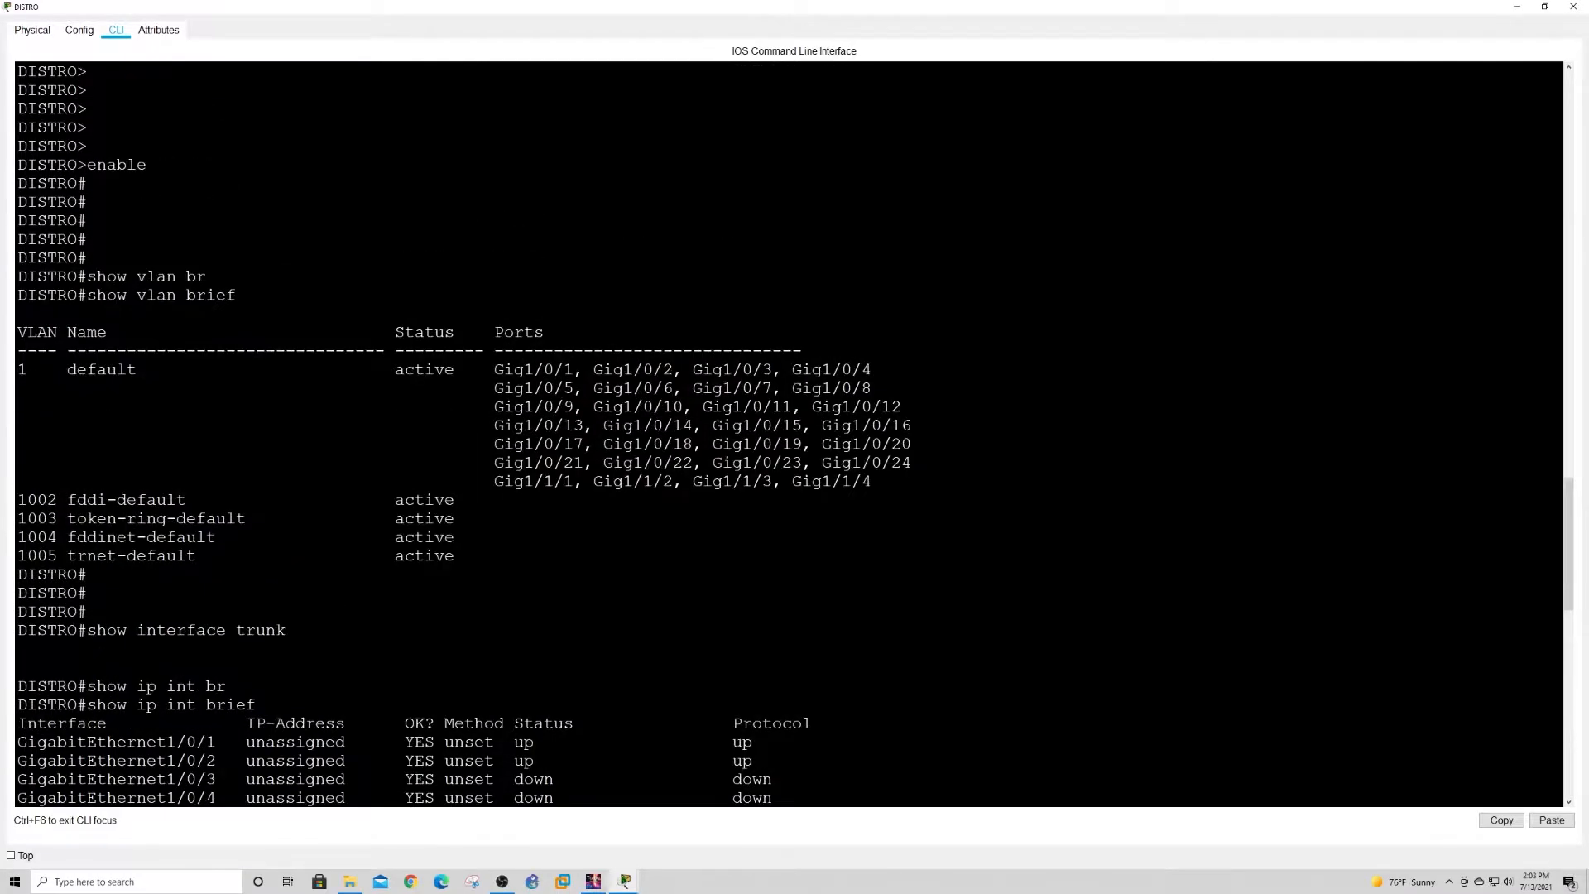
left_click_drag(15, 369, 156, 369)
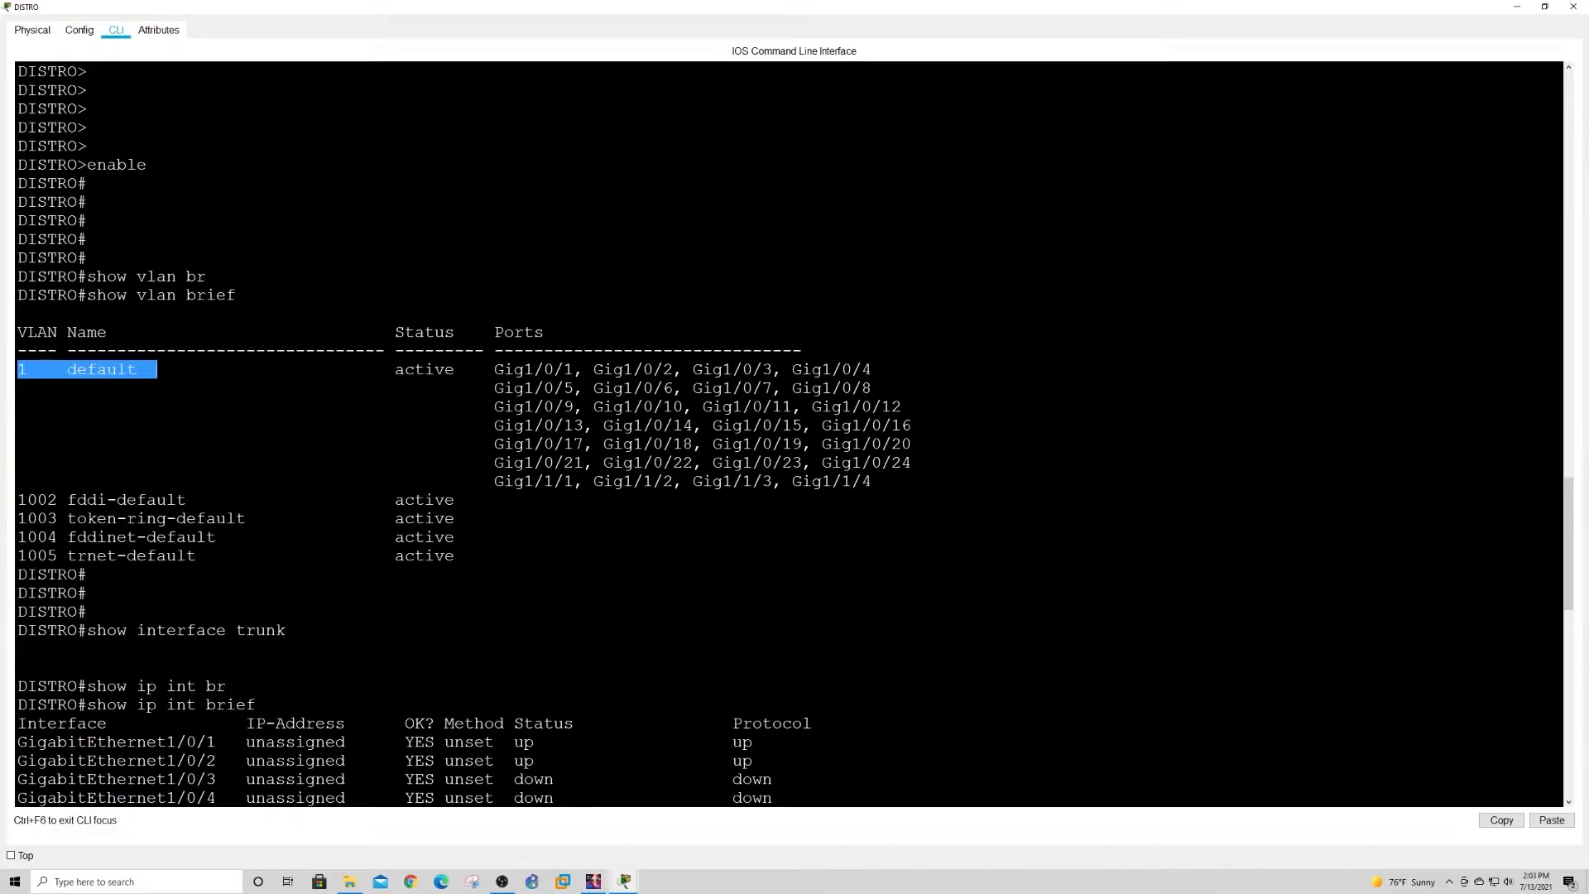
left_click_drag(15, 499, 484, 555)
scroll(484, 555, "down", 20)
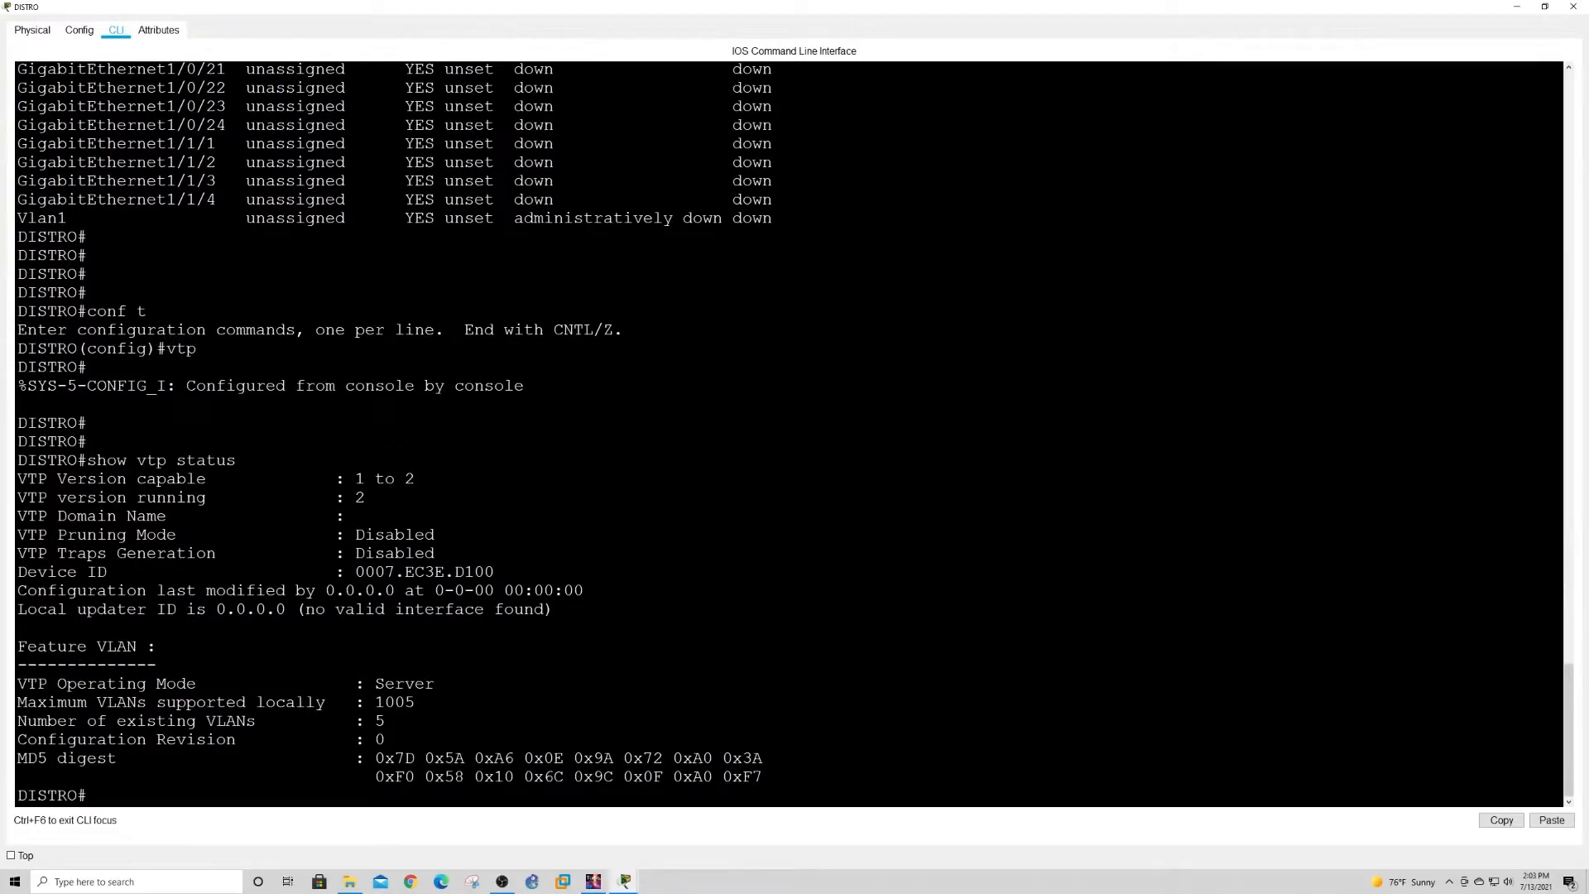
key("Return")
key("Return")
key("Return")
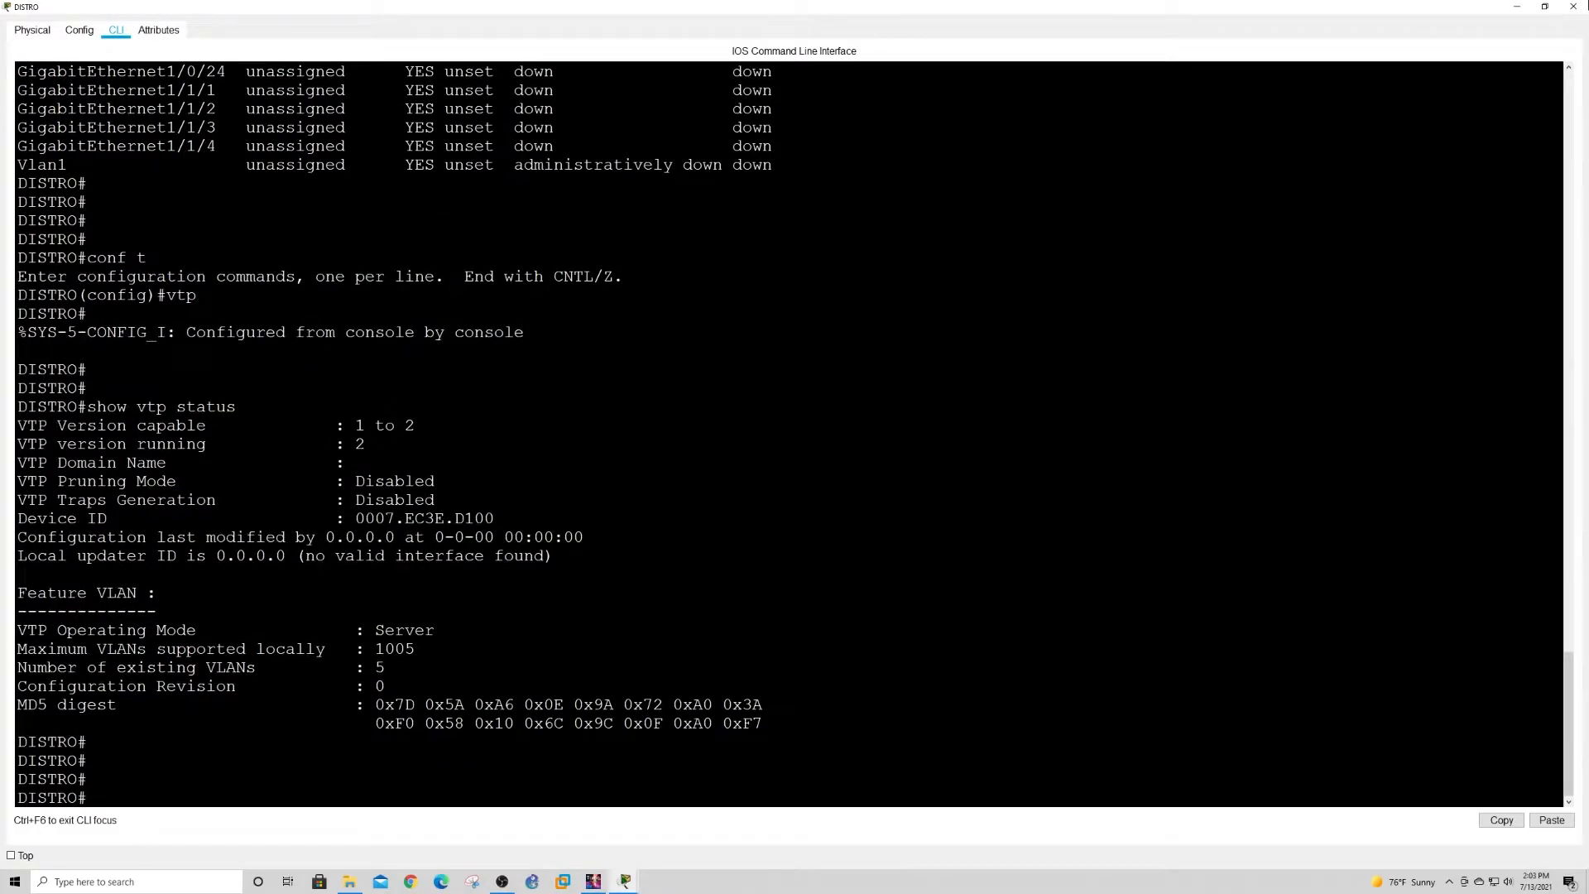
Open switch S1's command line in a maximized window and enter privileged EXEC mode with enable.
left_click(1517, 7)
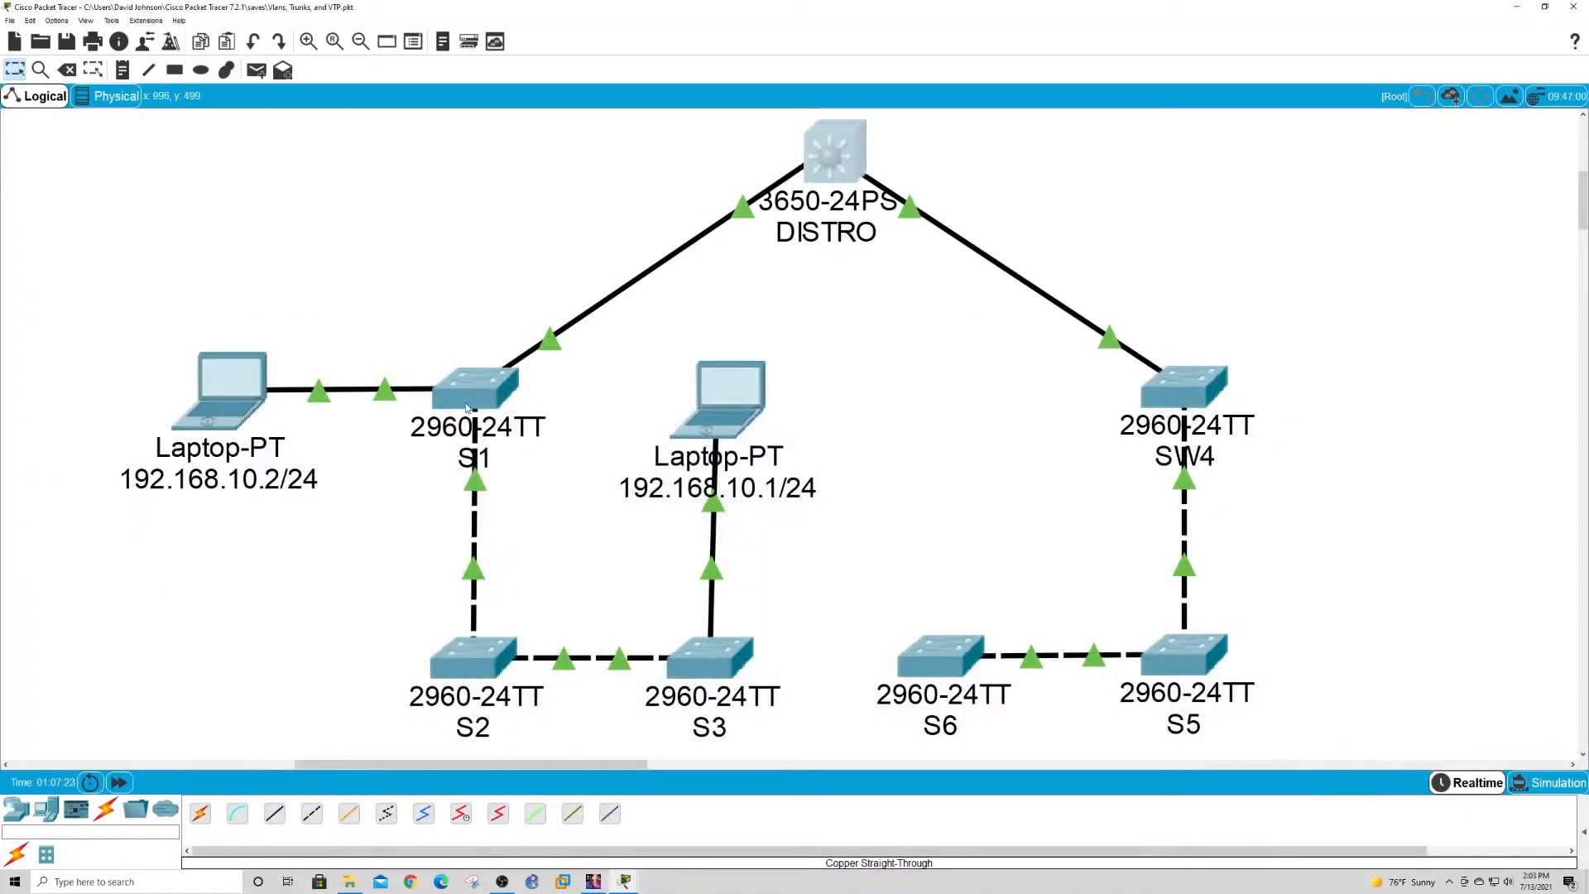
left_click(501, 404)
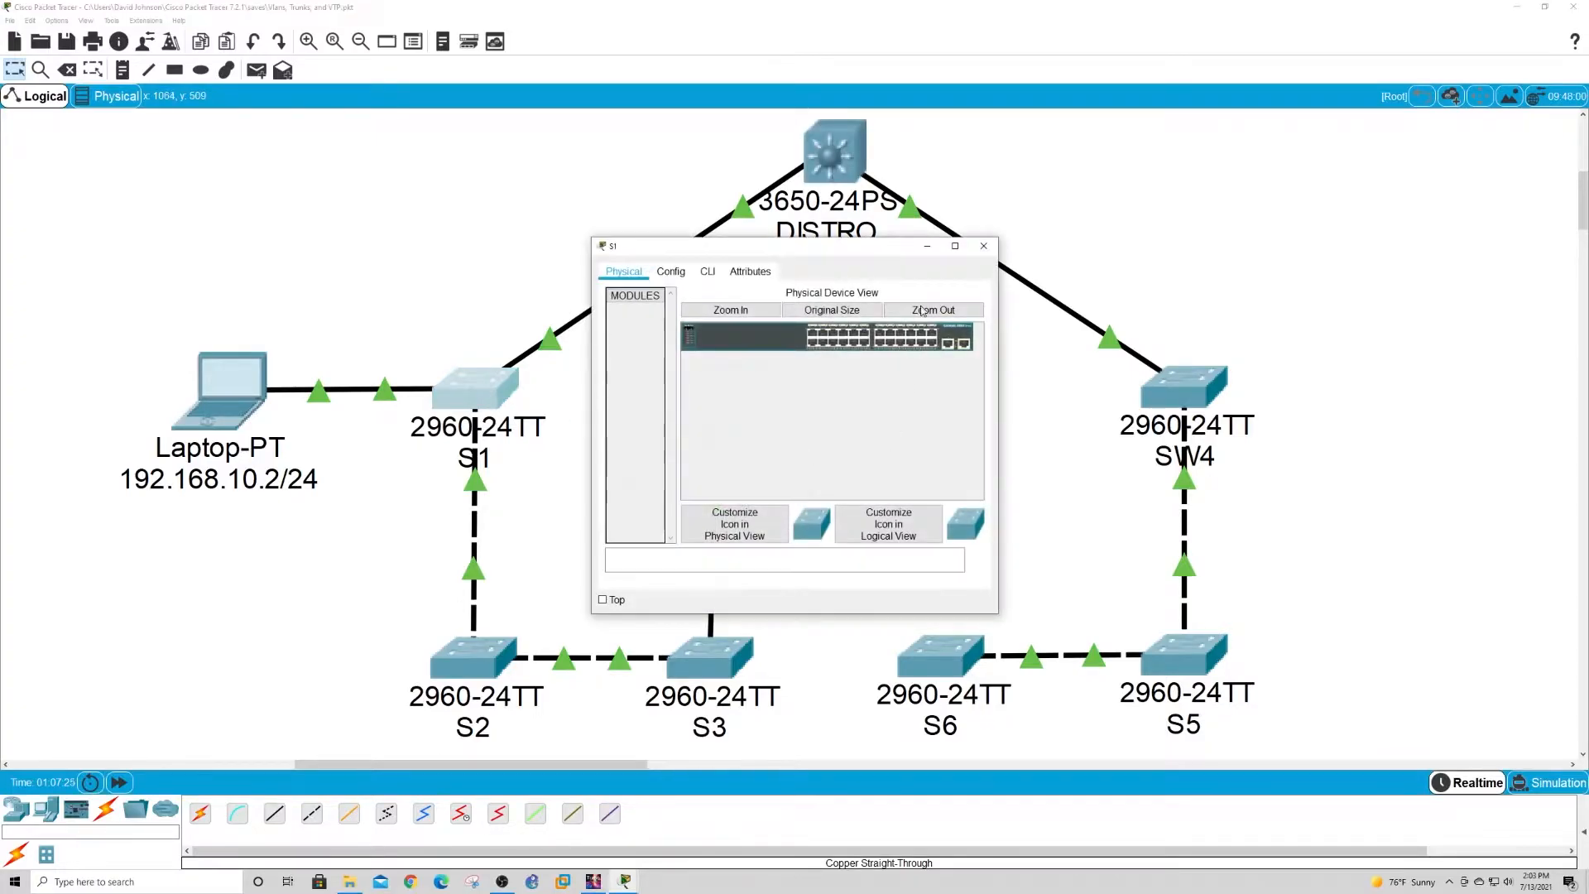
left_click(707, 272)
left_click(955, 246)
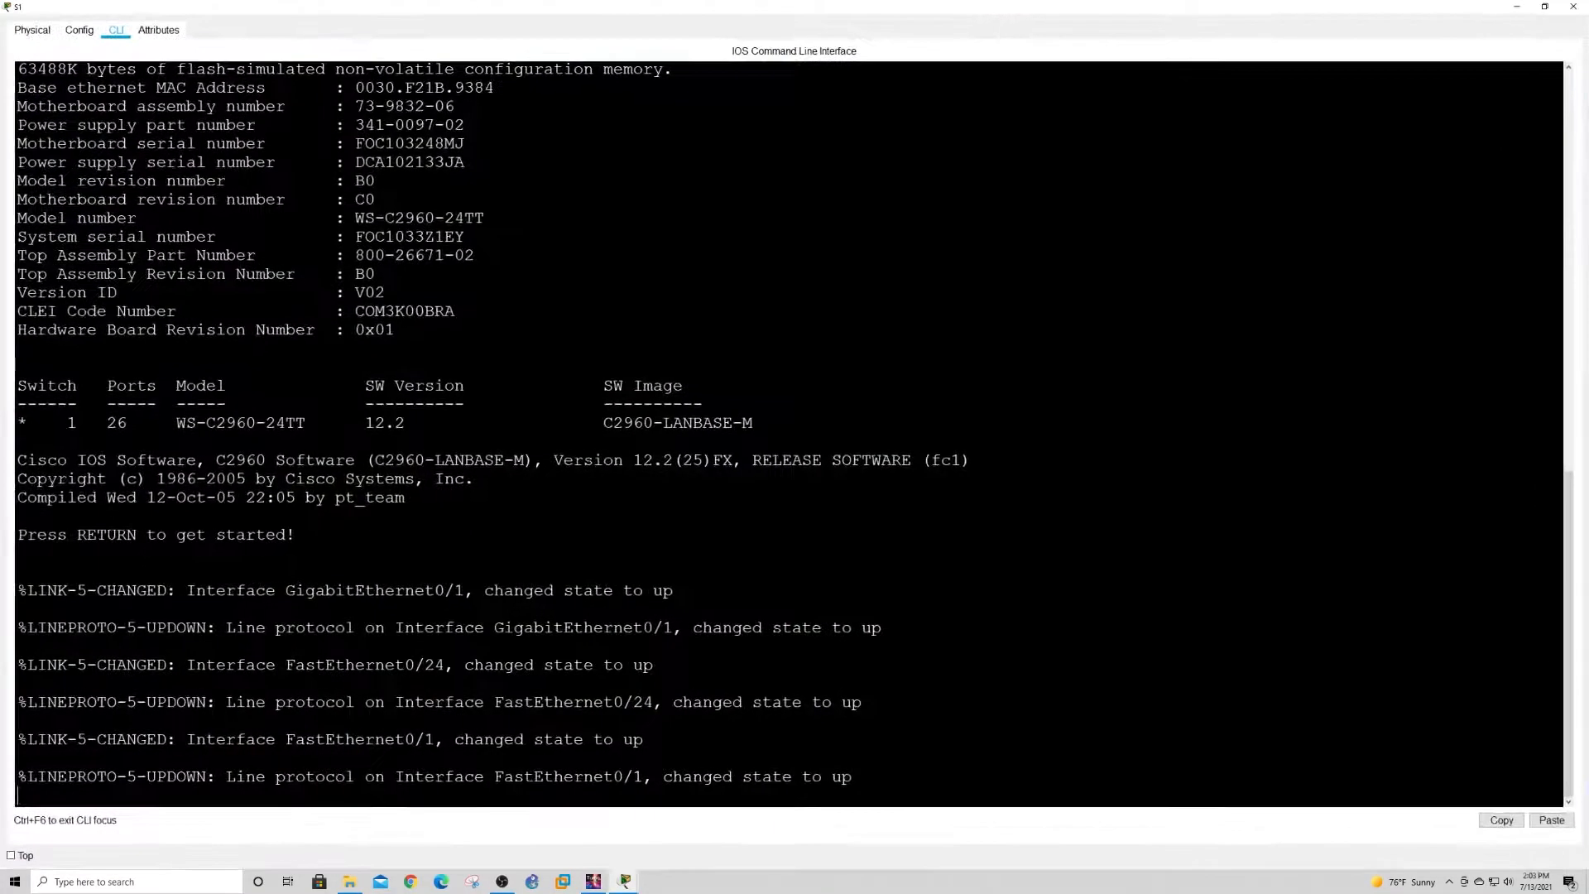
key("Return")
key("Return")
key("Return")
key("Return")
type("en")
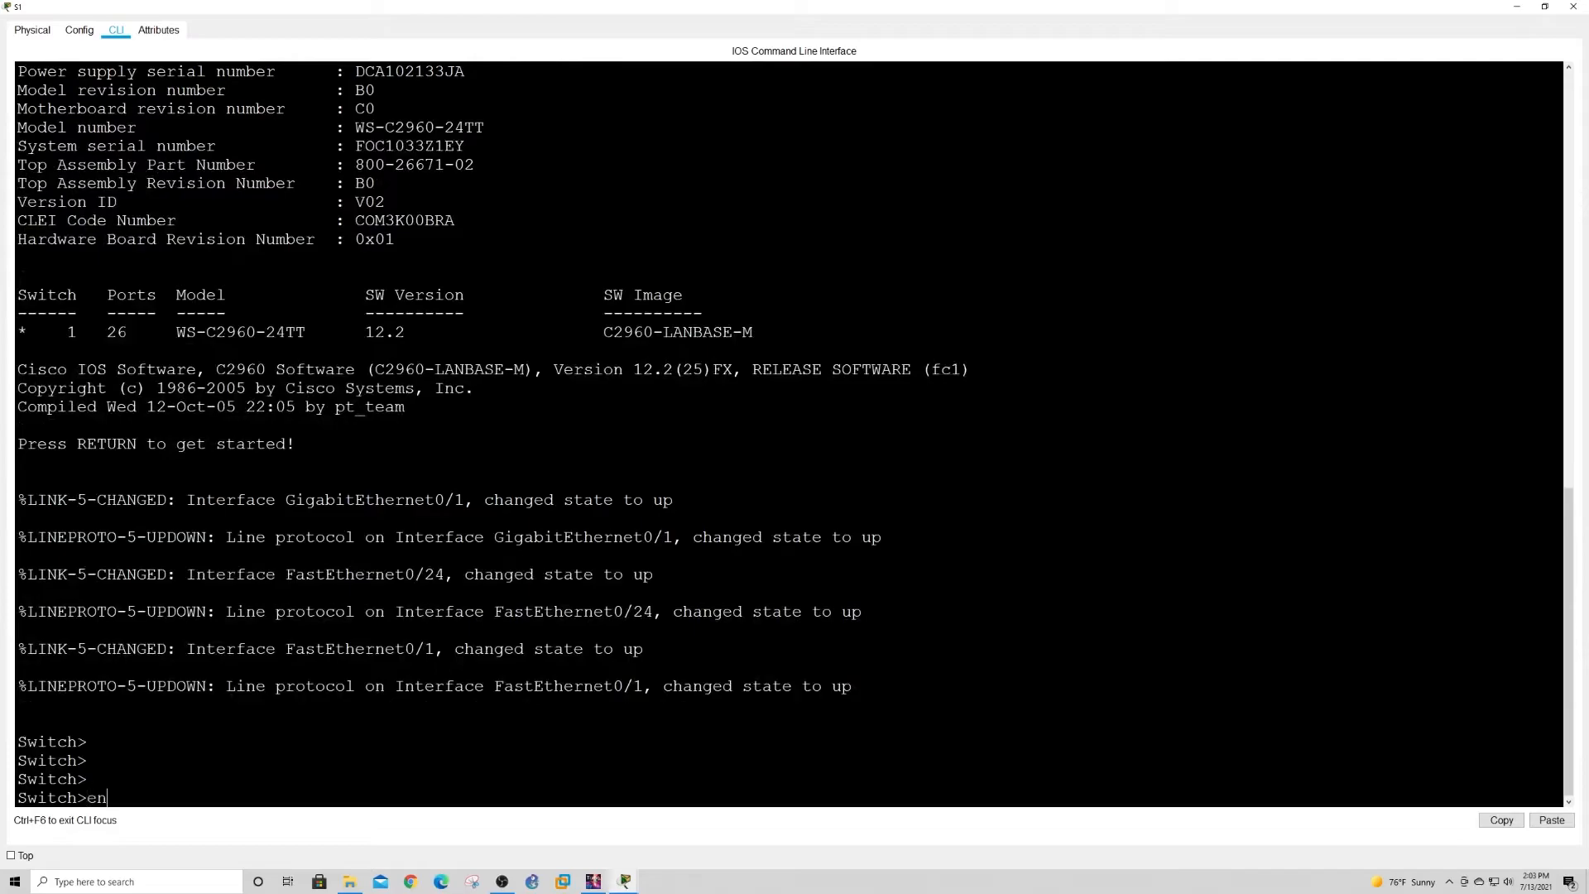
type("able")
key("Return")
Run show vtp status on S1 and check its VTP operating mode.
type("show vtp statu")
key("BackSpace")
key("BackSpace")
key("BackSpace")
type("atus")
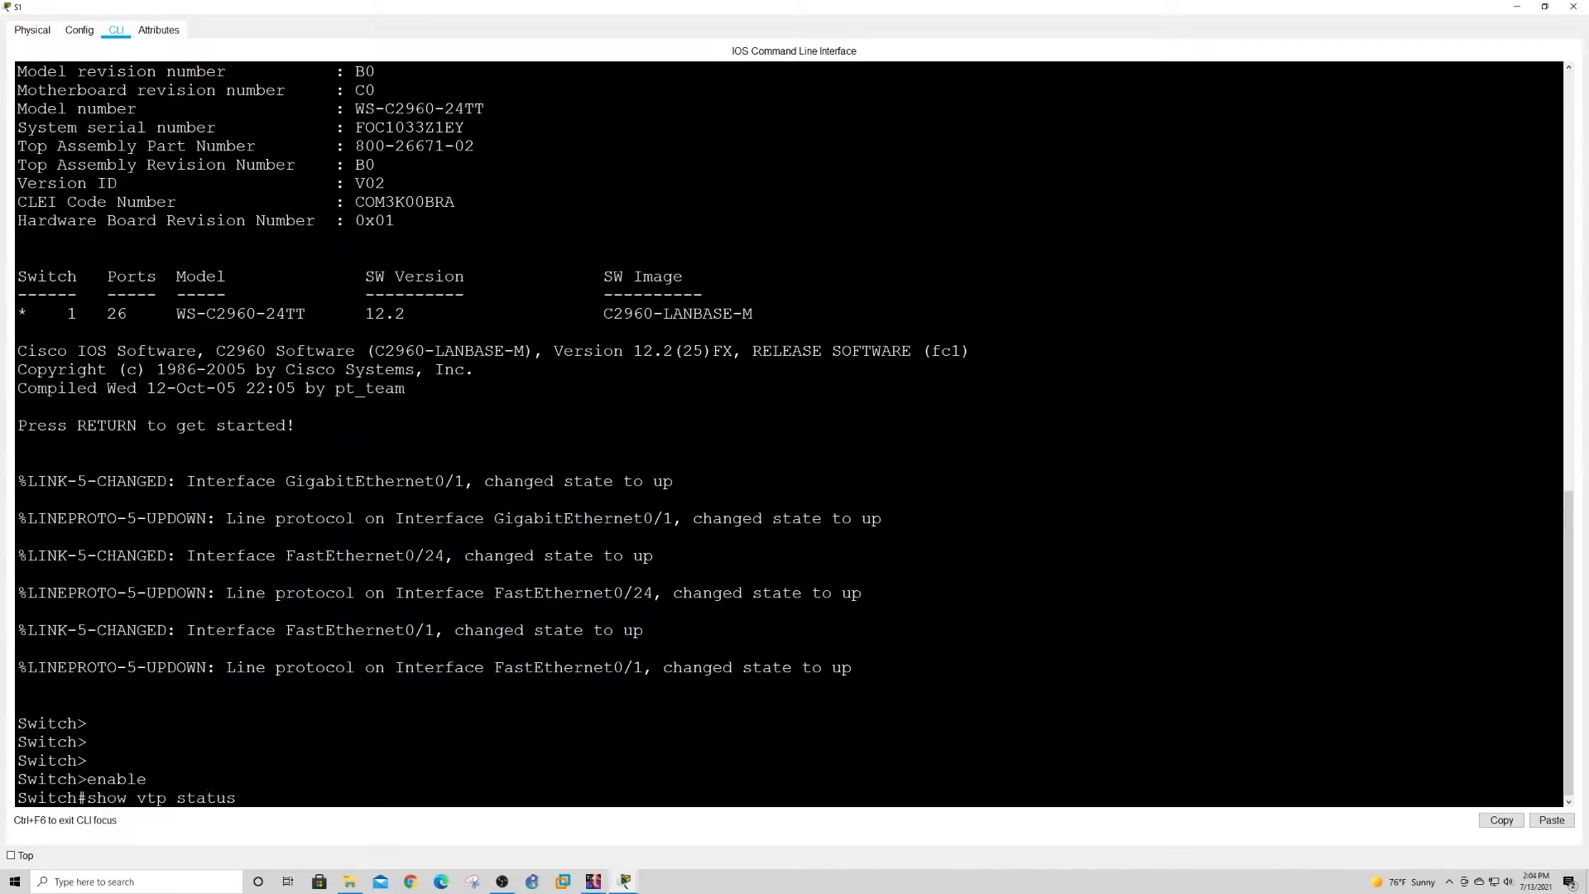
key("Return")
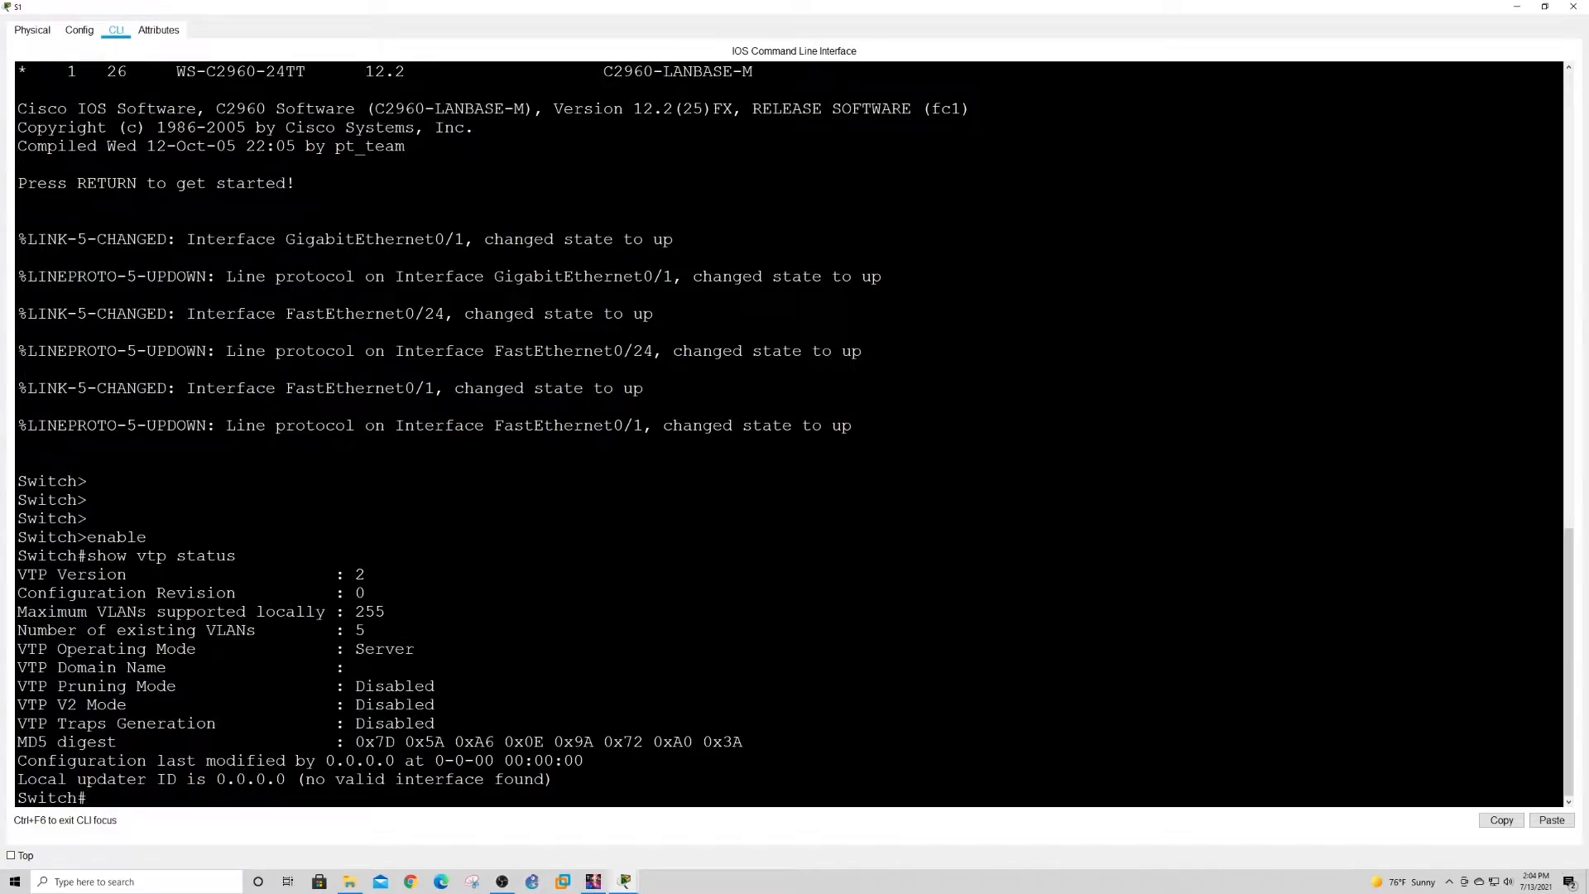
left_click_drag(18, 649, 415, 650)
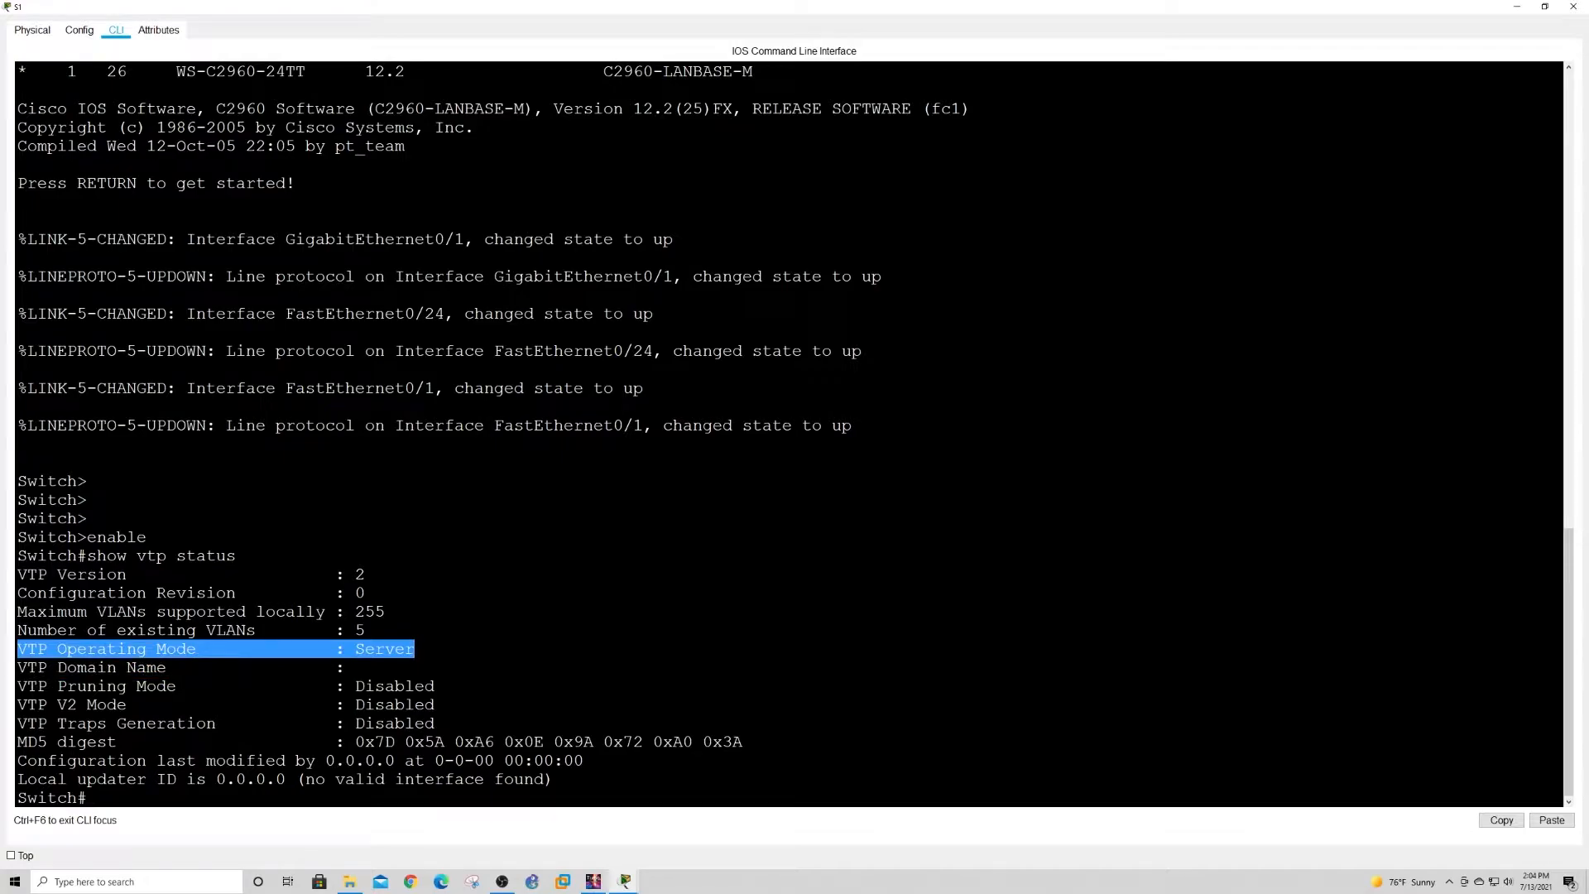
Check the VTP domain name in S1's VTP status and shut down interface fa0/24 from configuration mode.
left_click_drag(17, 667, 356, 667)
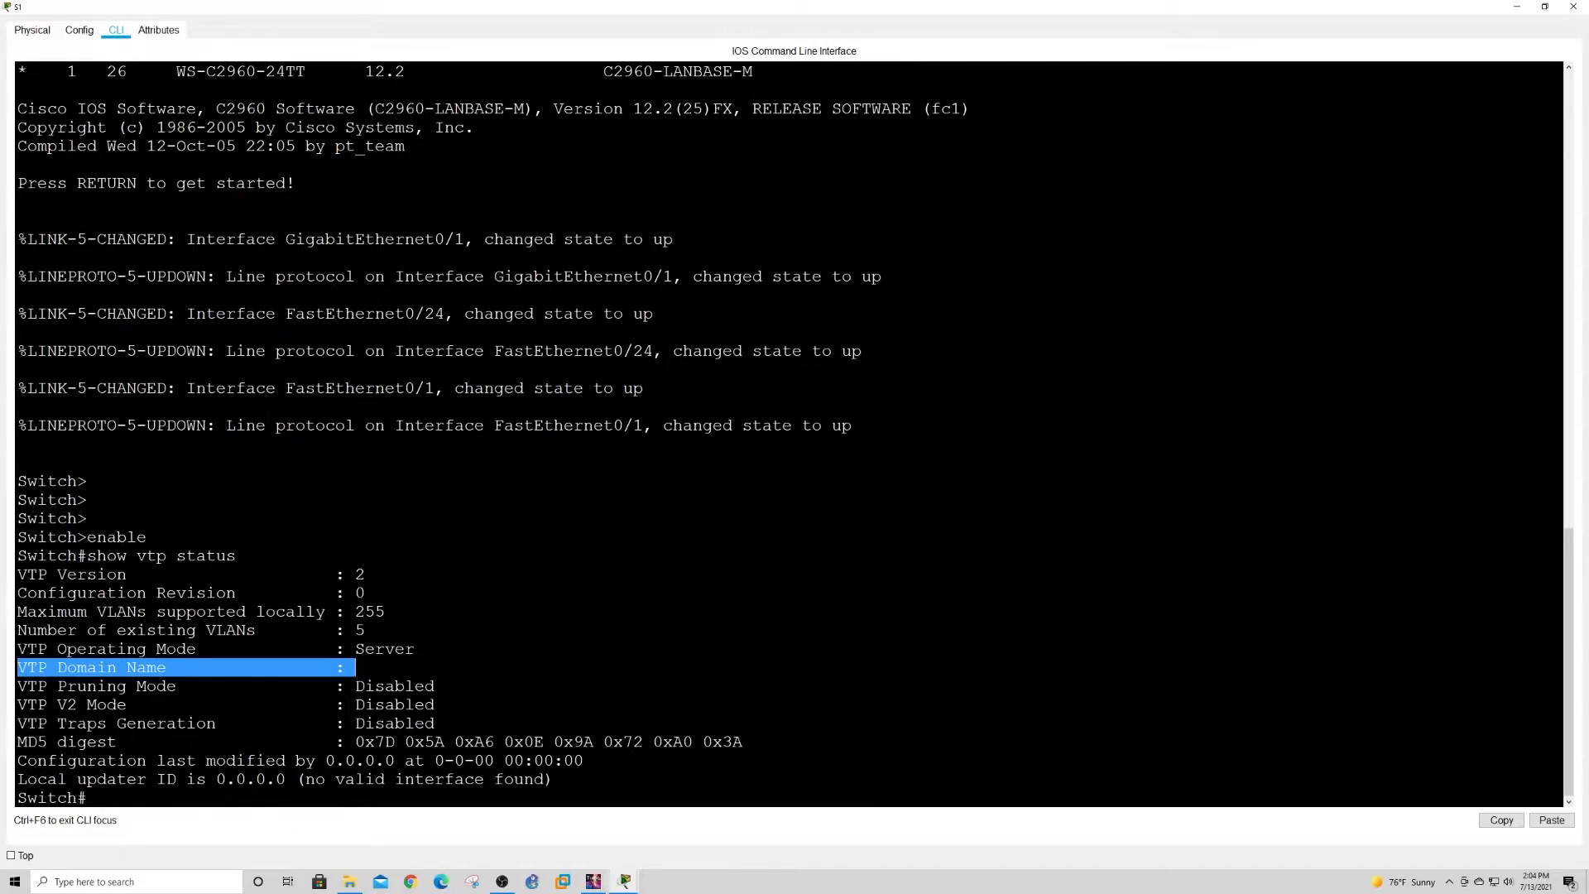
left_click(436, 687)
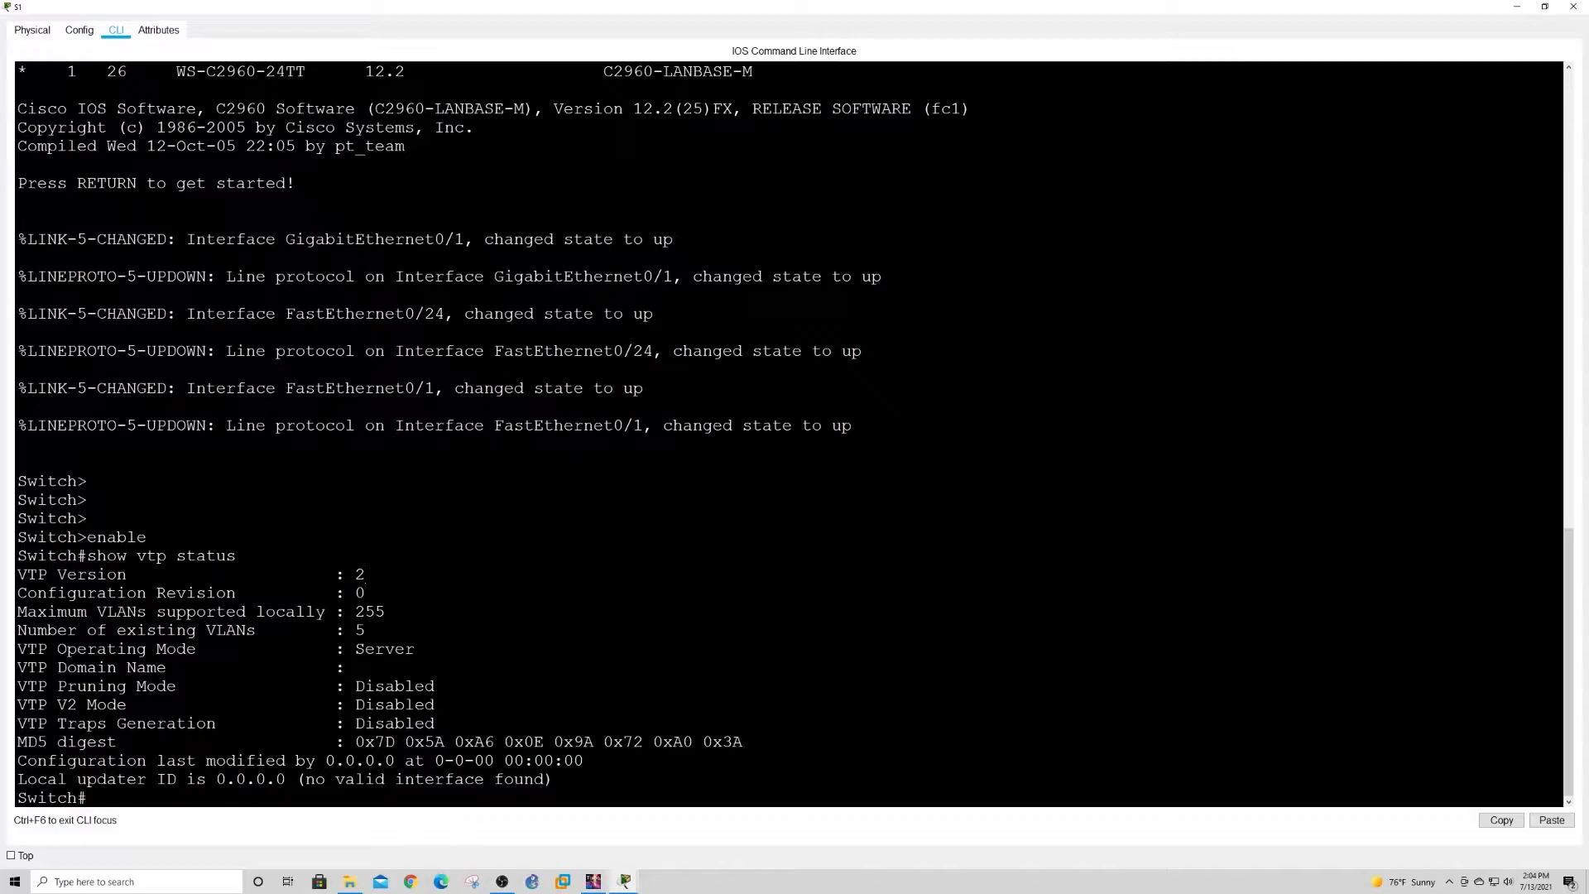
type("conf t")
key("Return")
type("interface fa0/24")
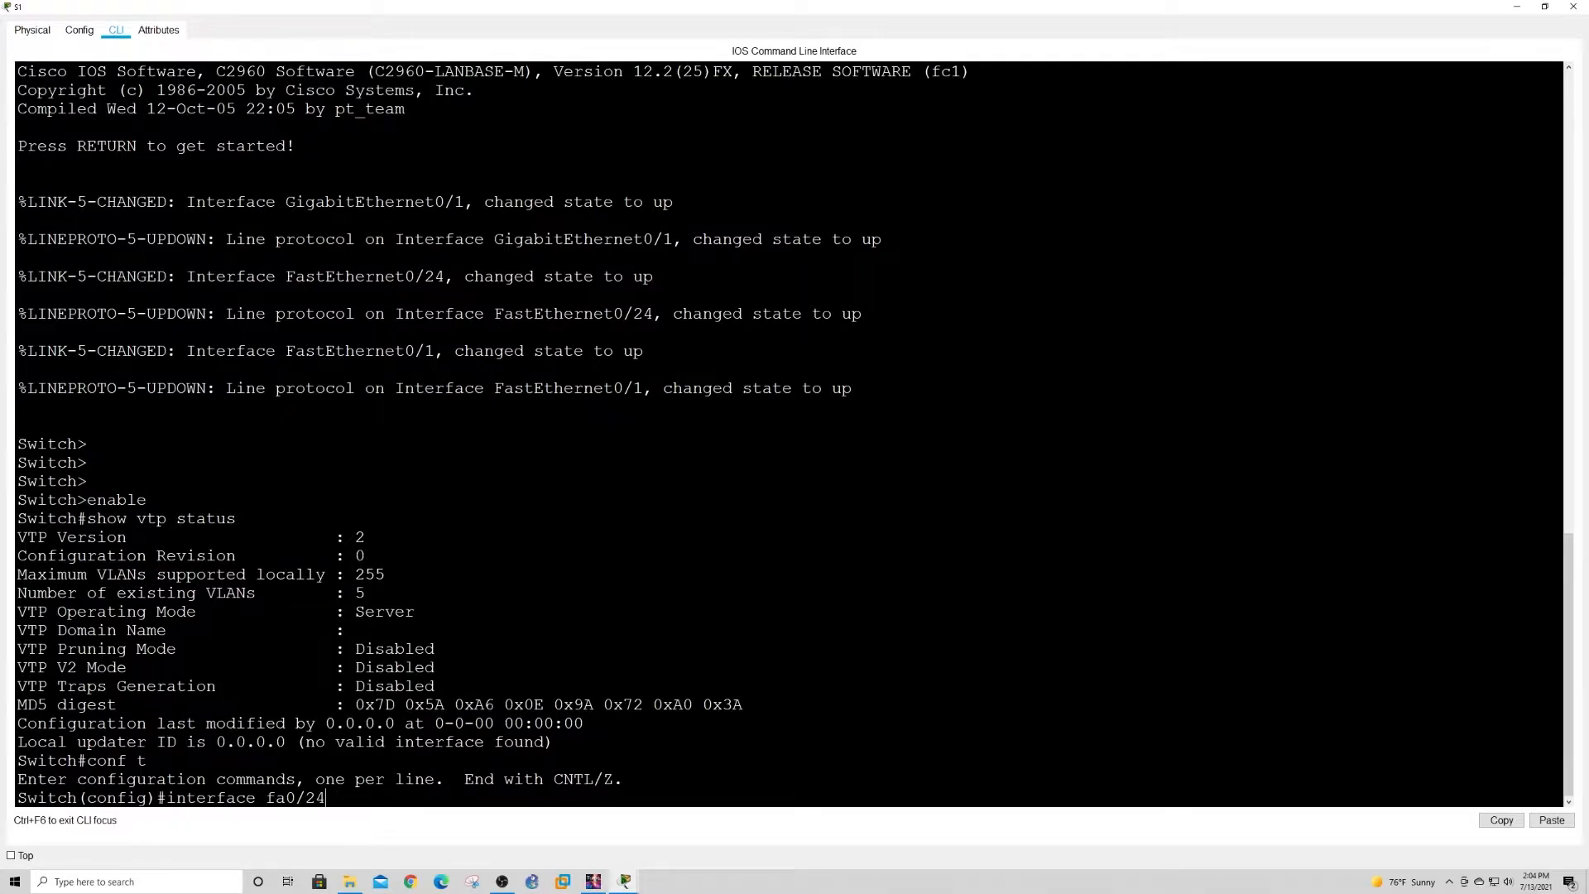
key("Return")
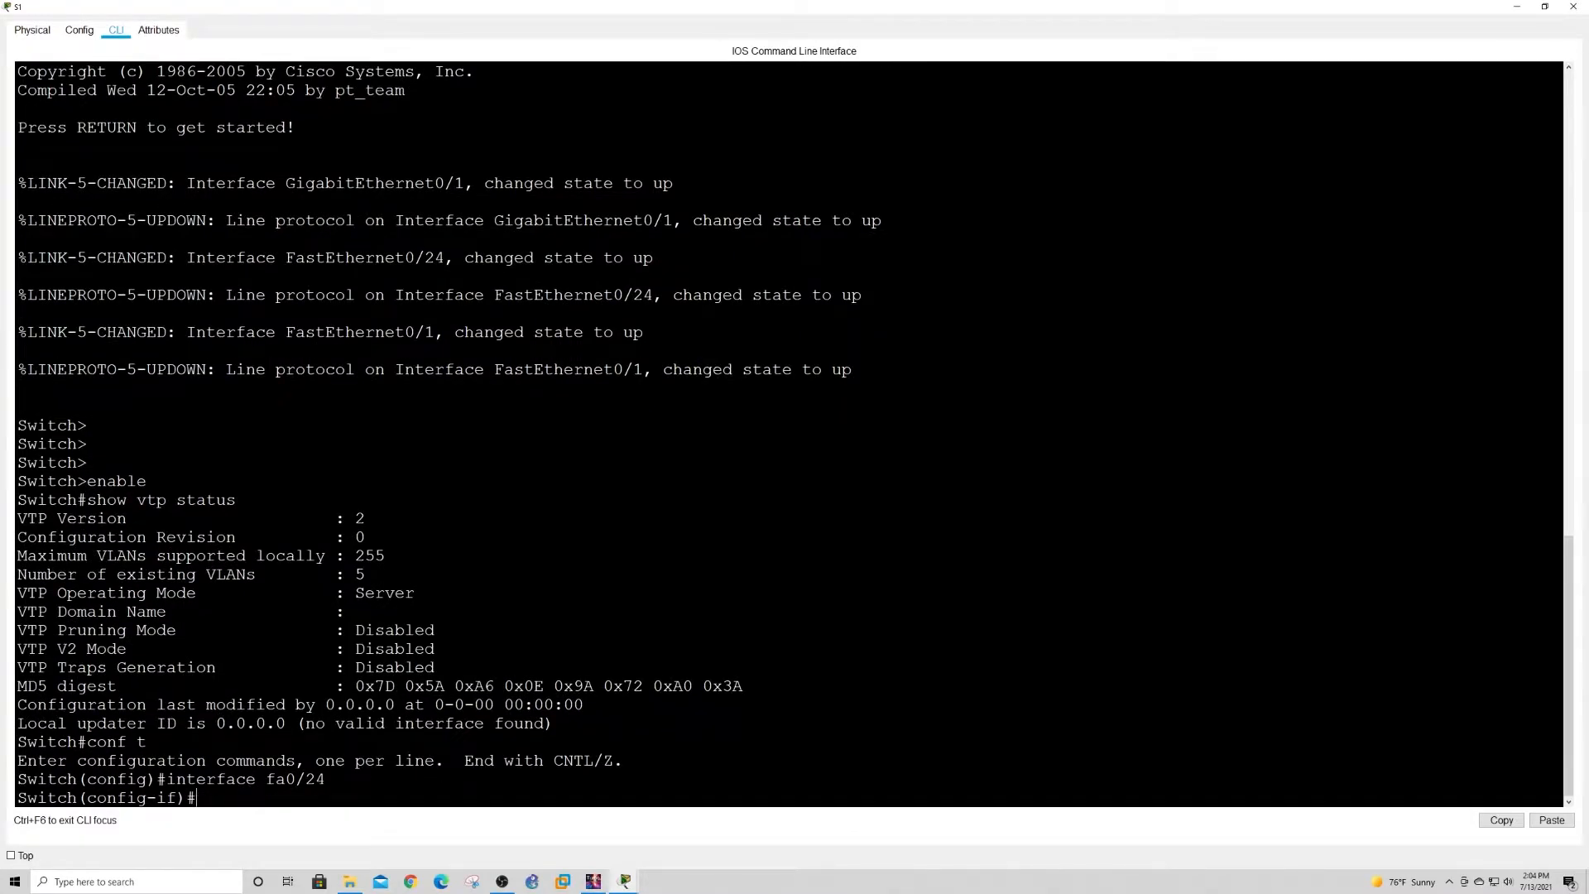
type("shut")
key("Return")
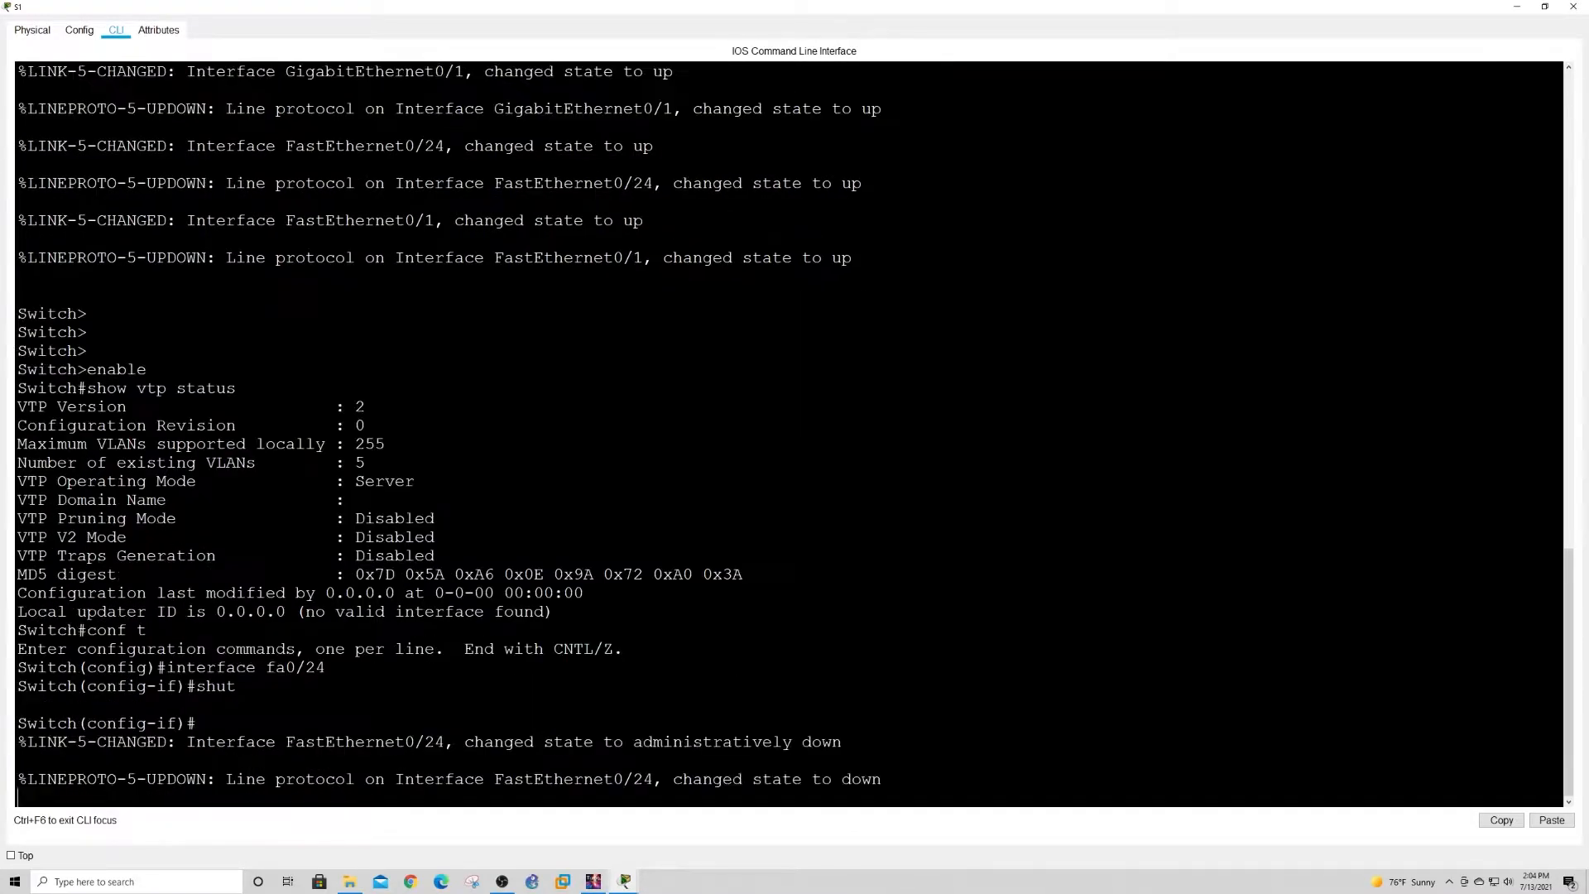
Shut down S1's interface gi0/1, its uplink to DISTRO, and return to the topology.
left_click(1516, 8)
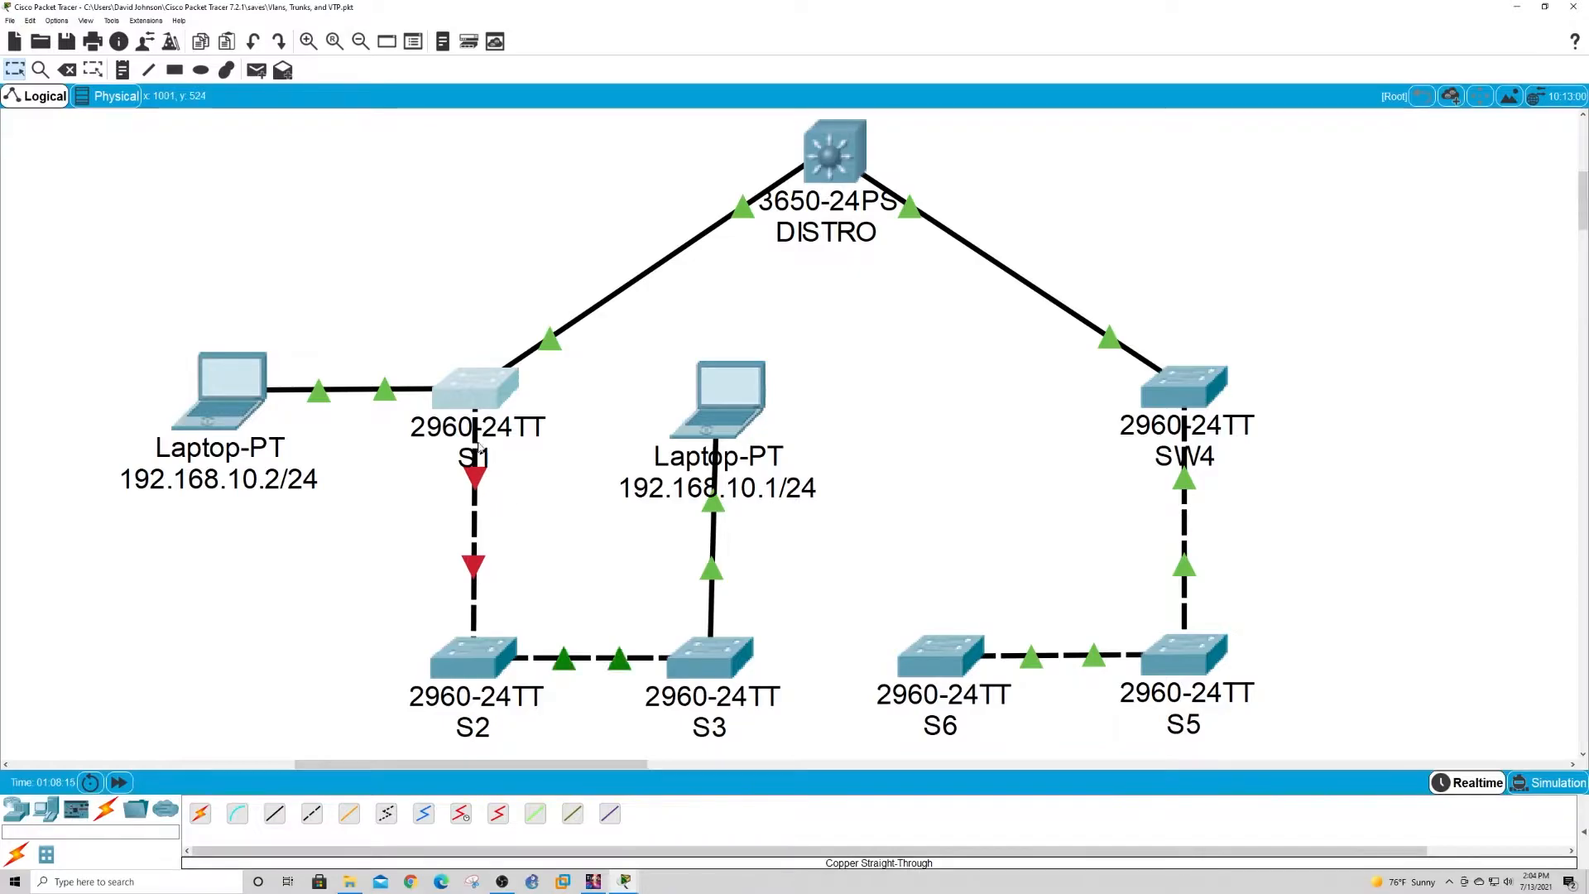
left_click(462, 402)
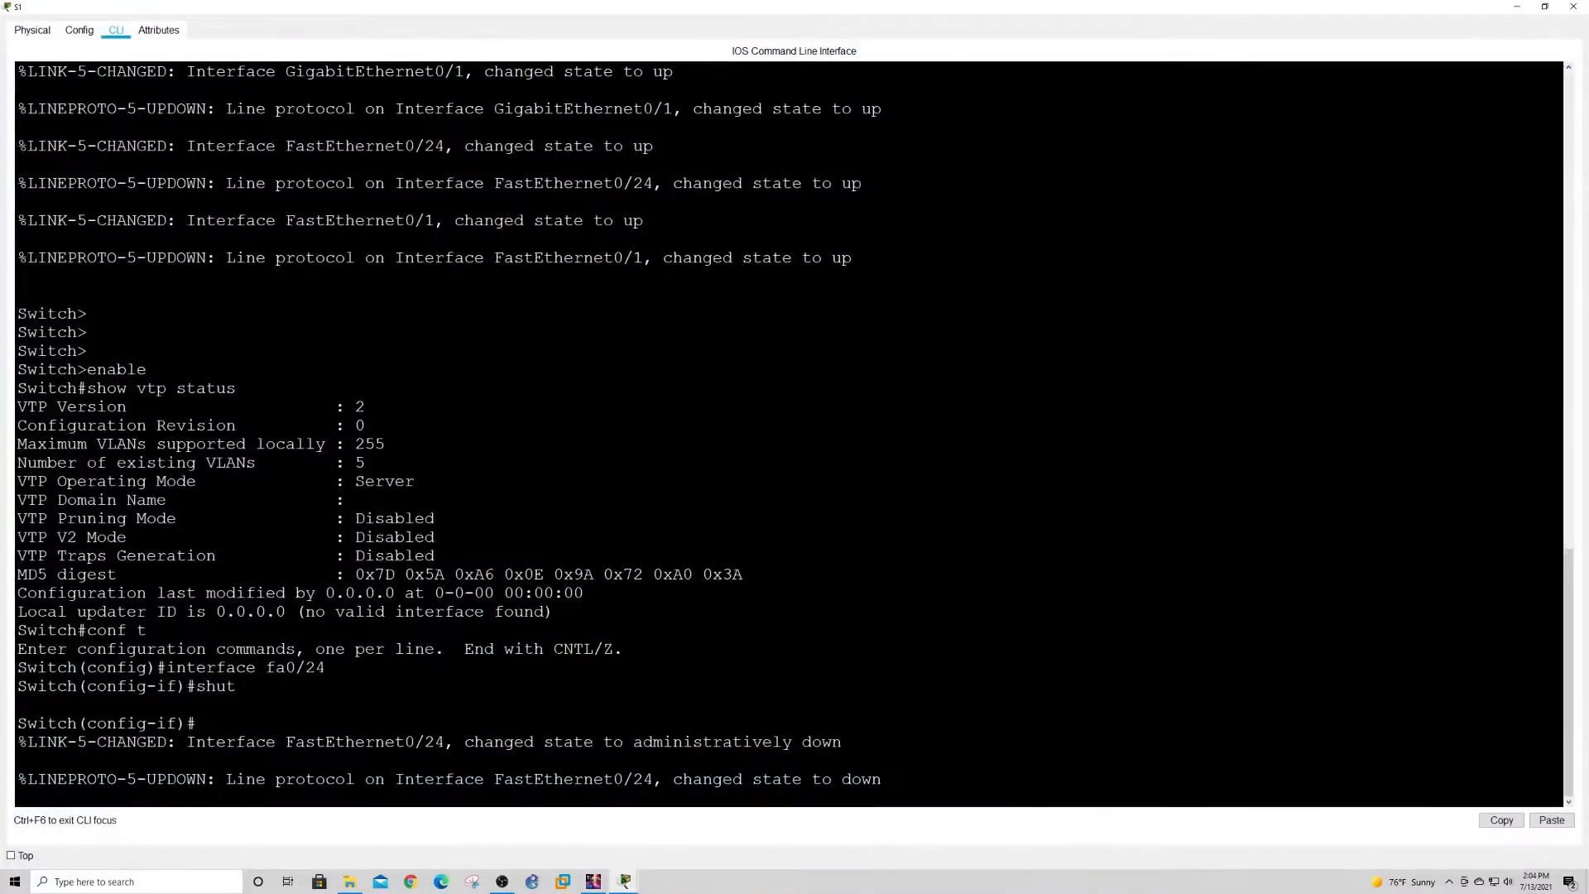
left_click(1517, 7)
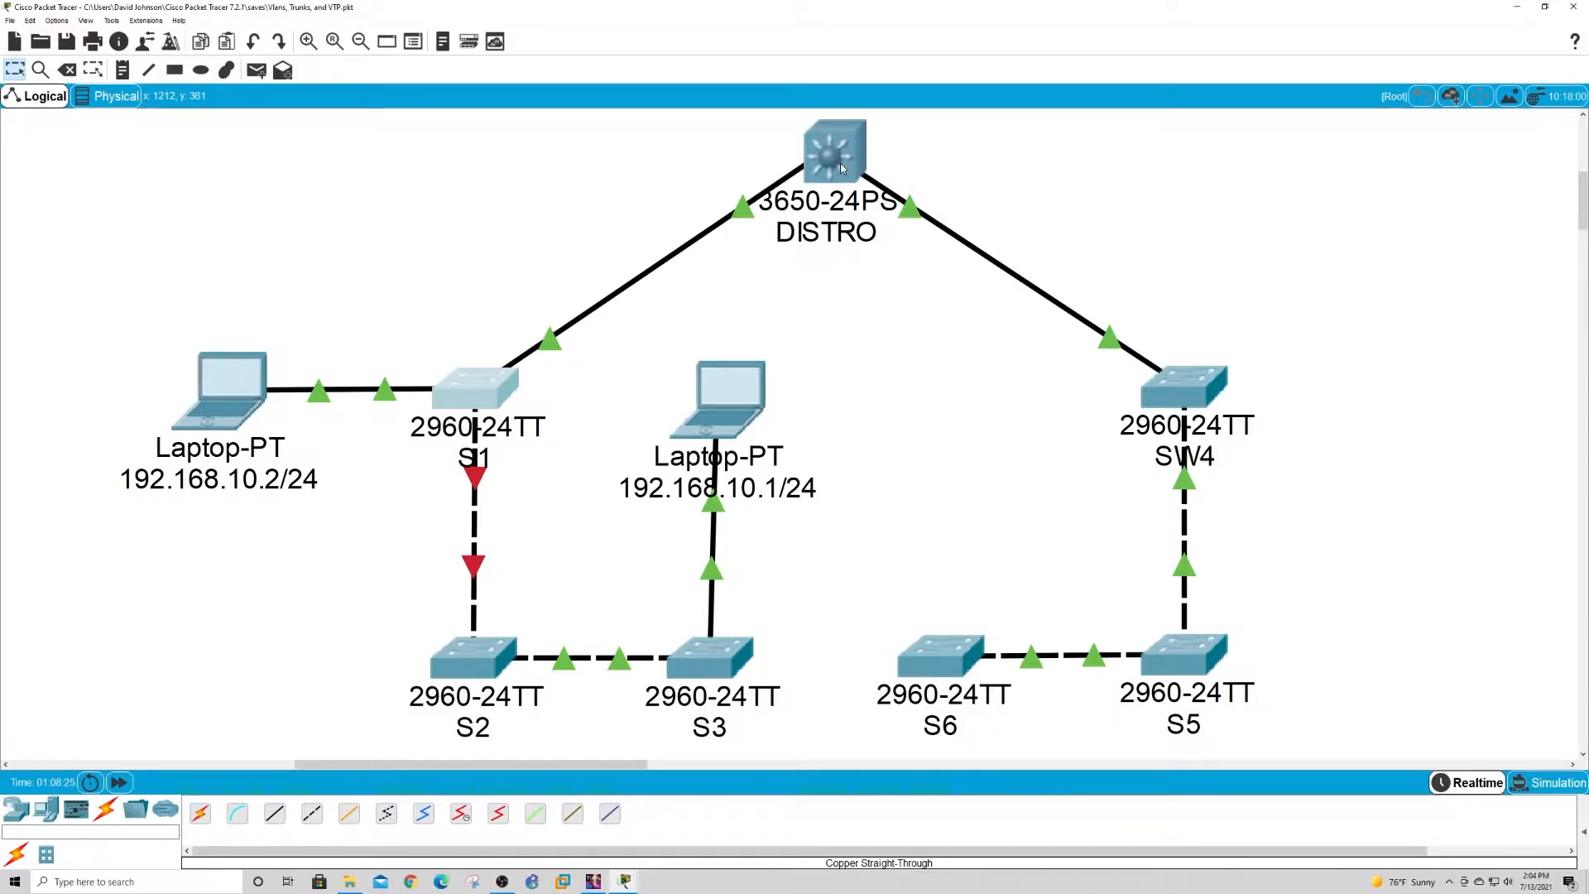
left_click(477, 404)
key("Return")
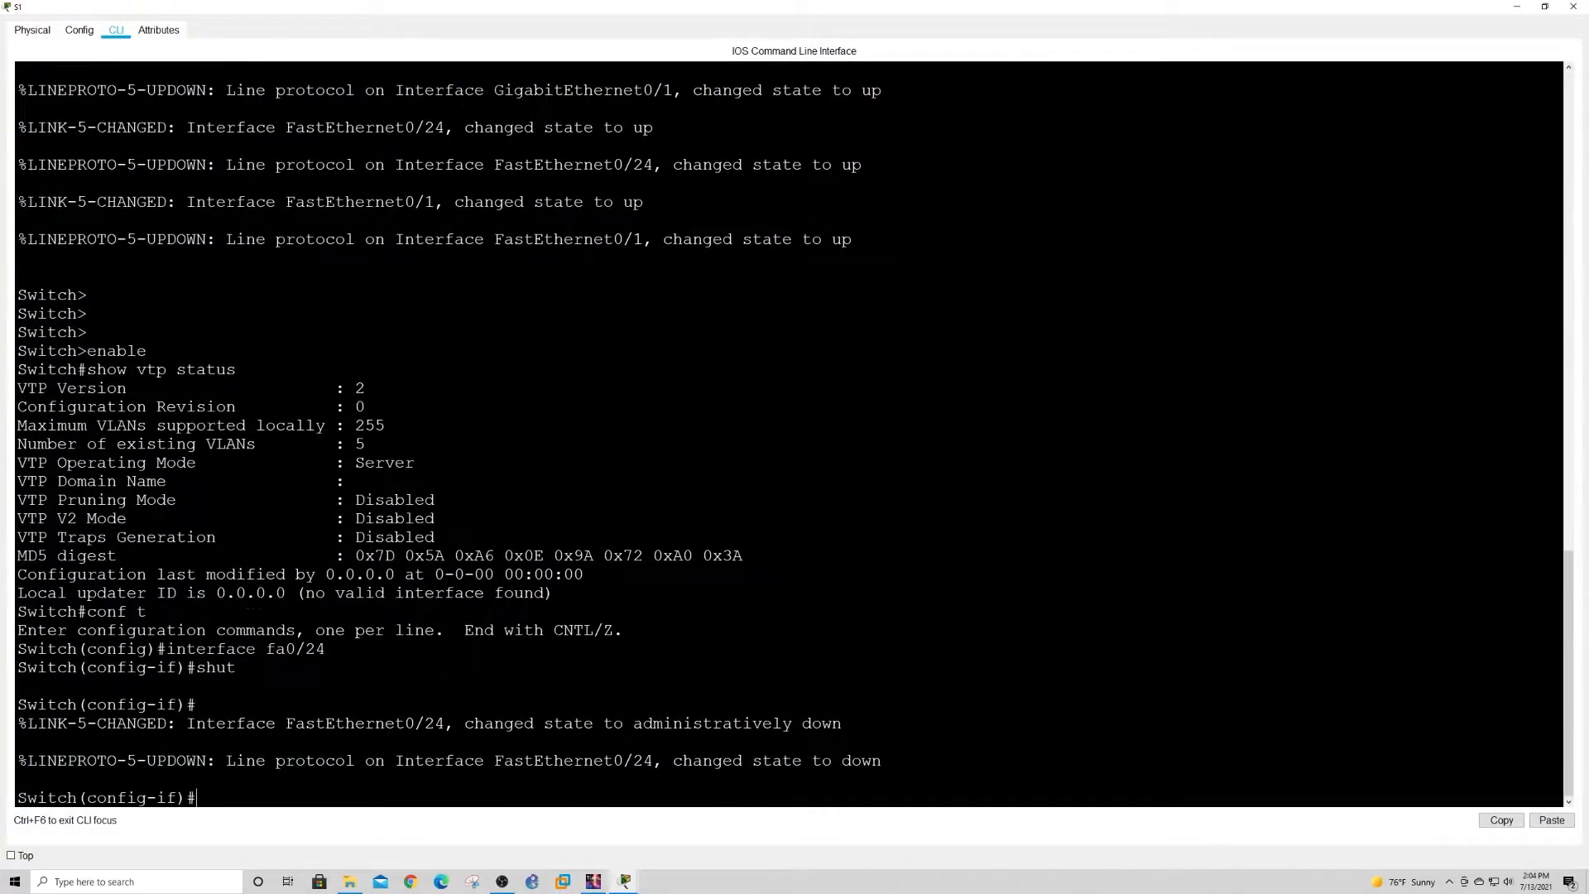
type("interface gi0/1")
key("Return")
type("shut")
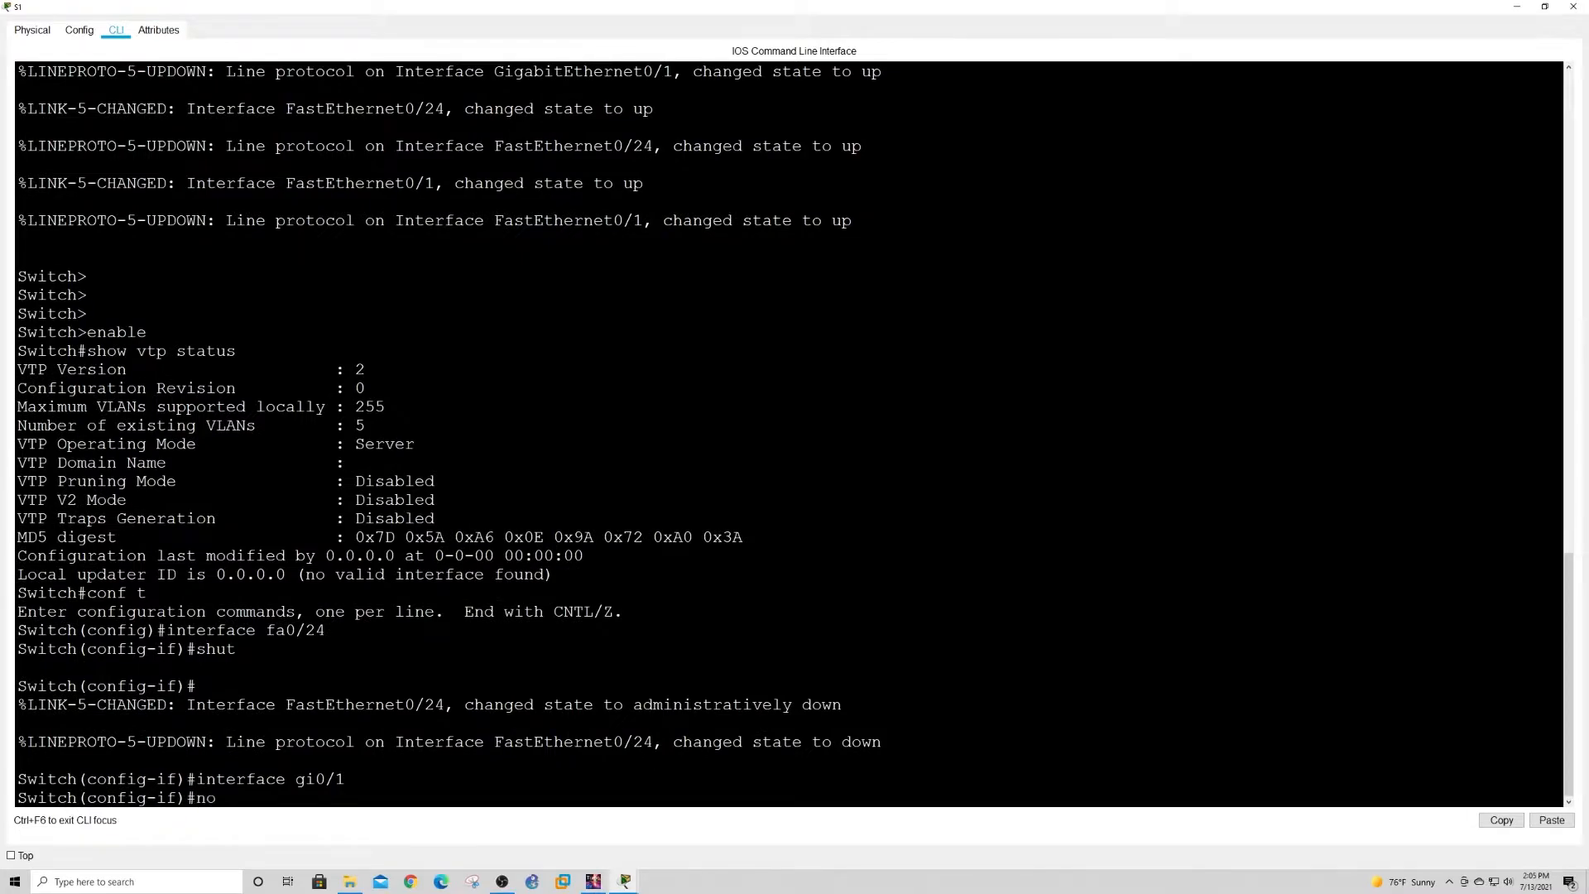
key("Return")
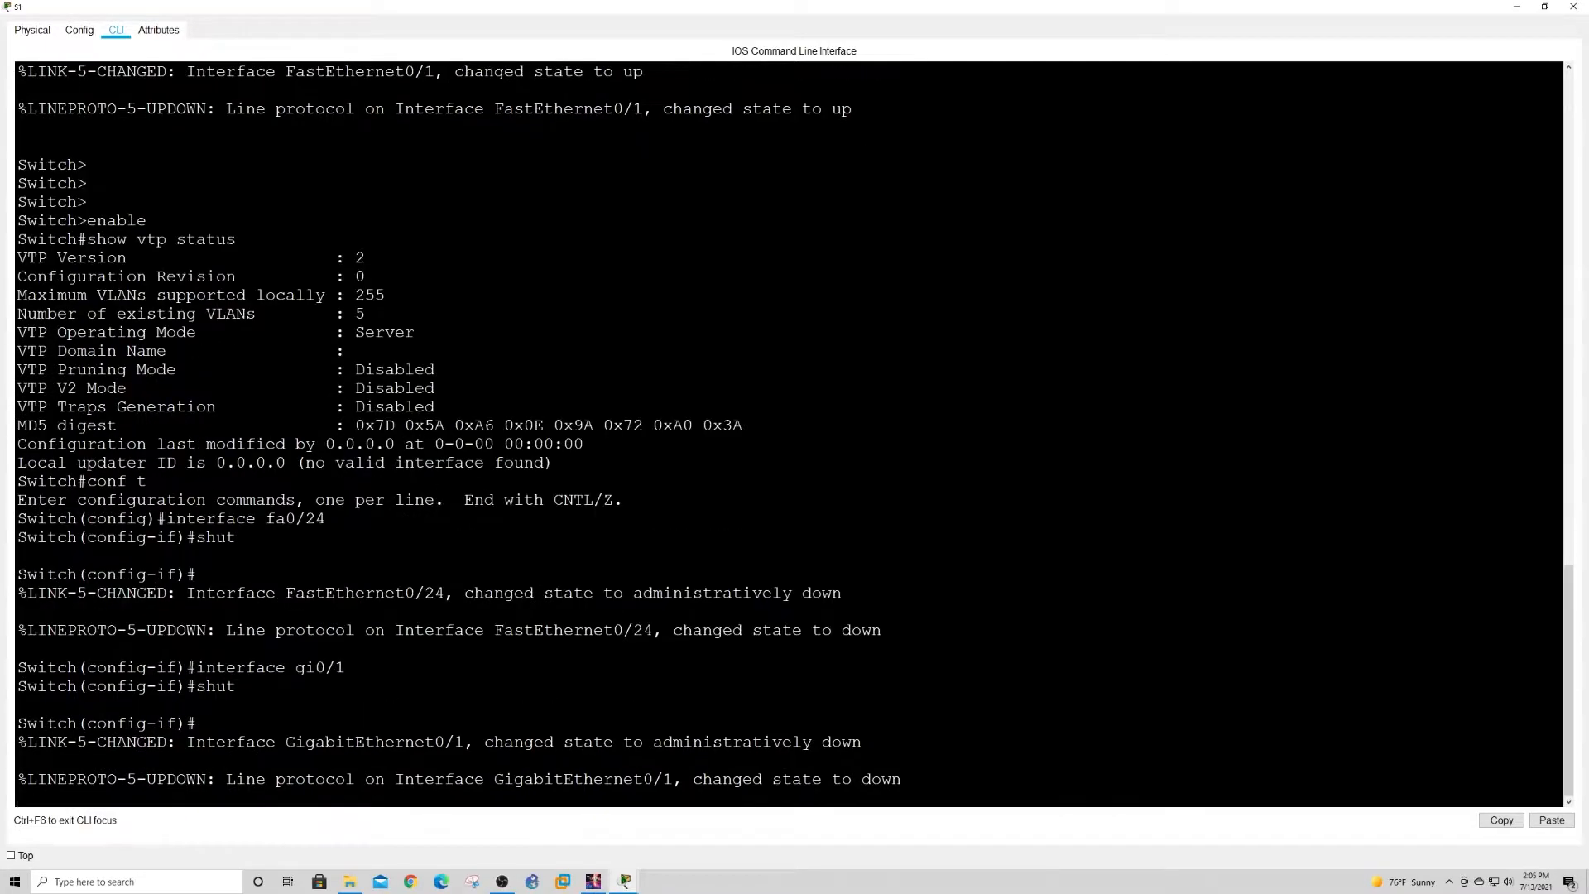
left_click(1518, 7)
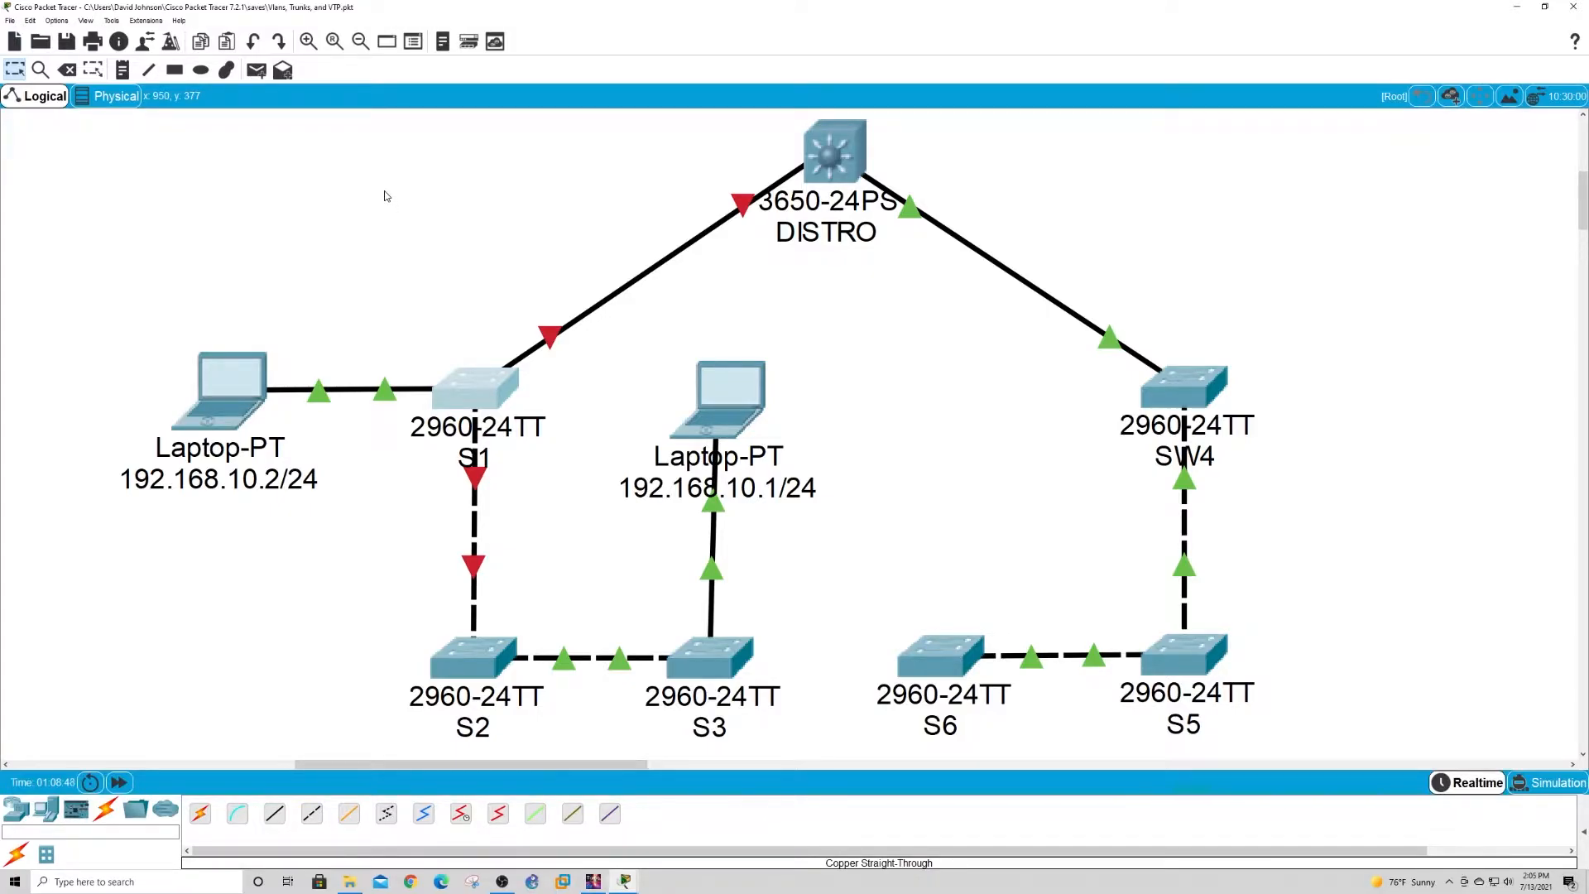
Open DISTRO's command line, enter global configuration mode and create VLAN 10 with the name HR.
left_click(835, 168)
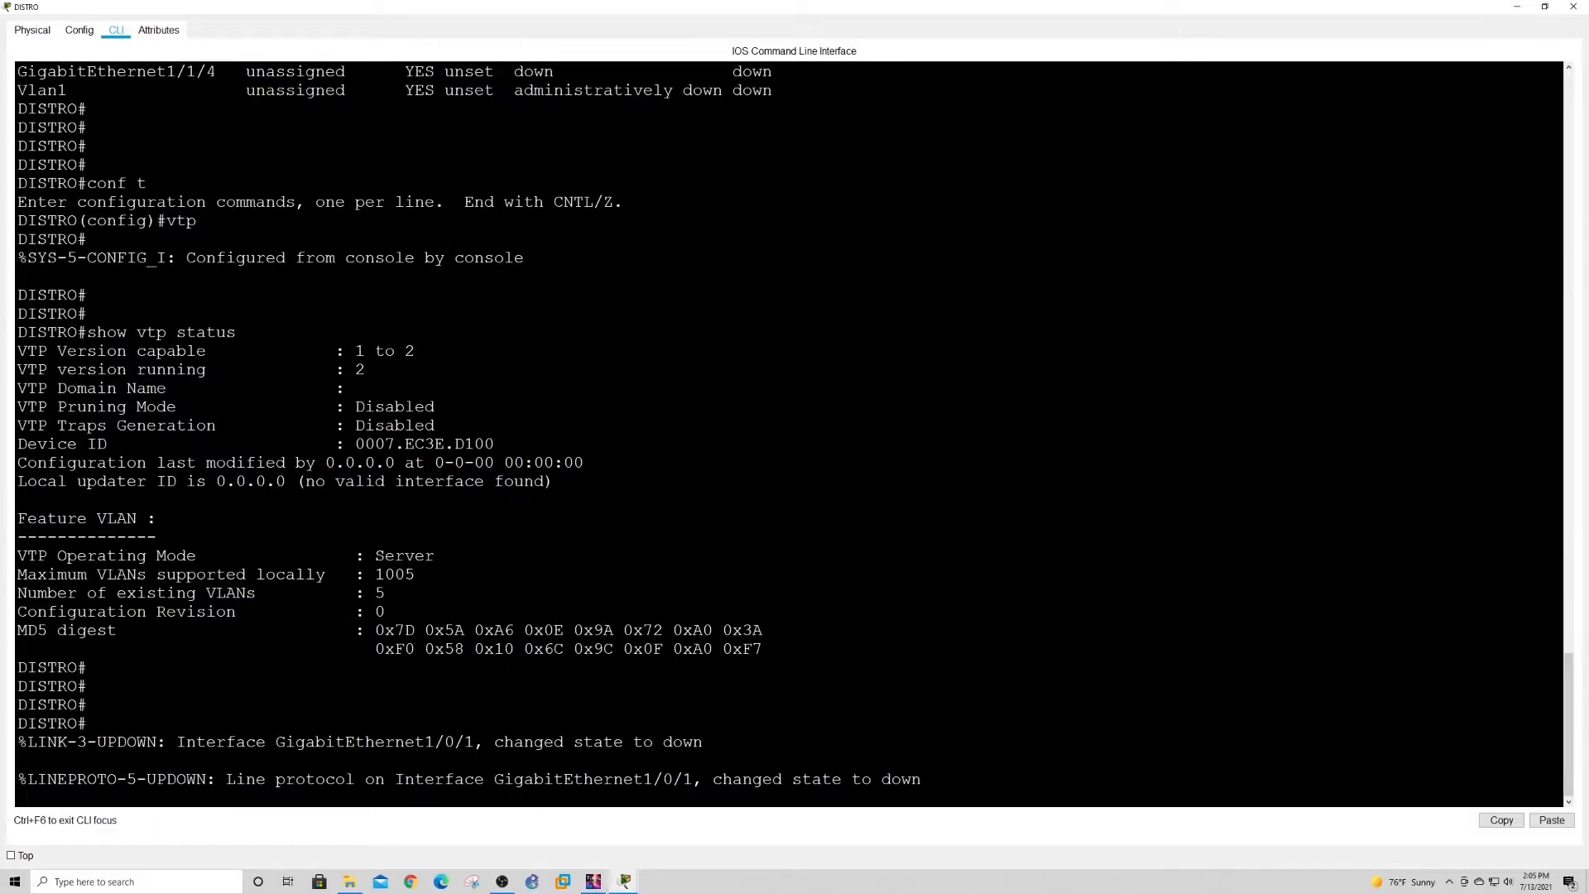
key("Return")
key("Return")
key("Return")
key("Return")
key("Return")
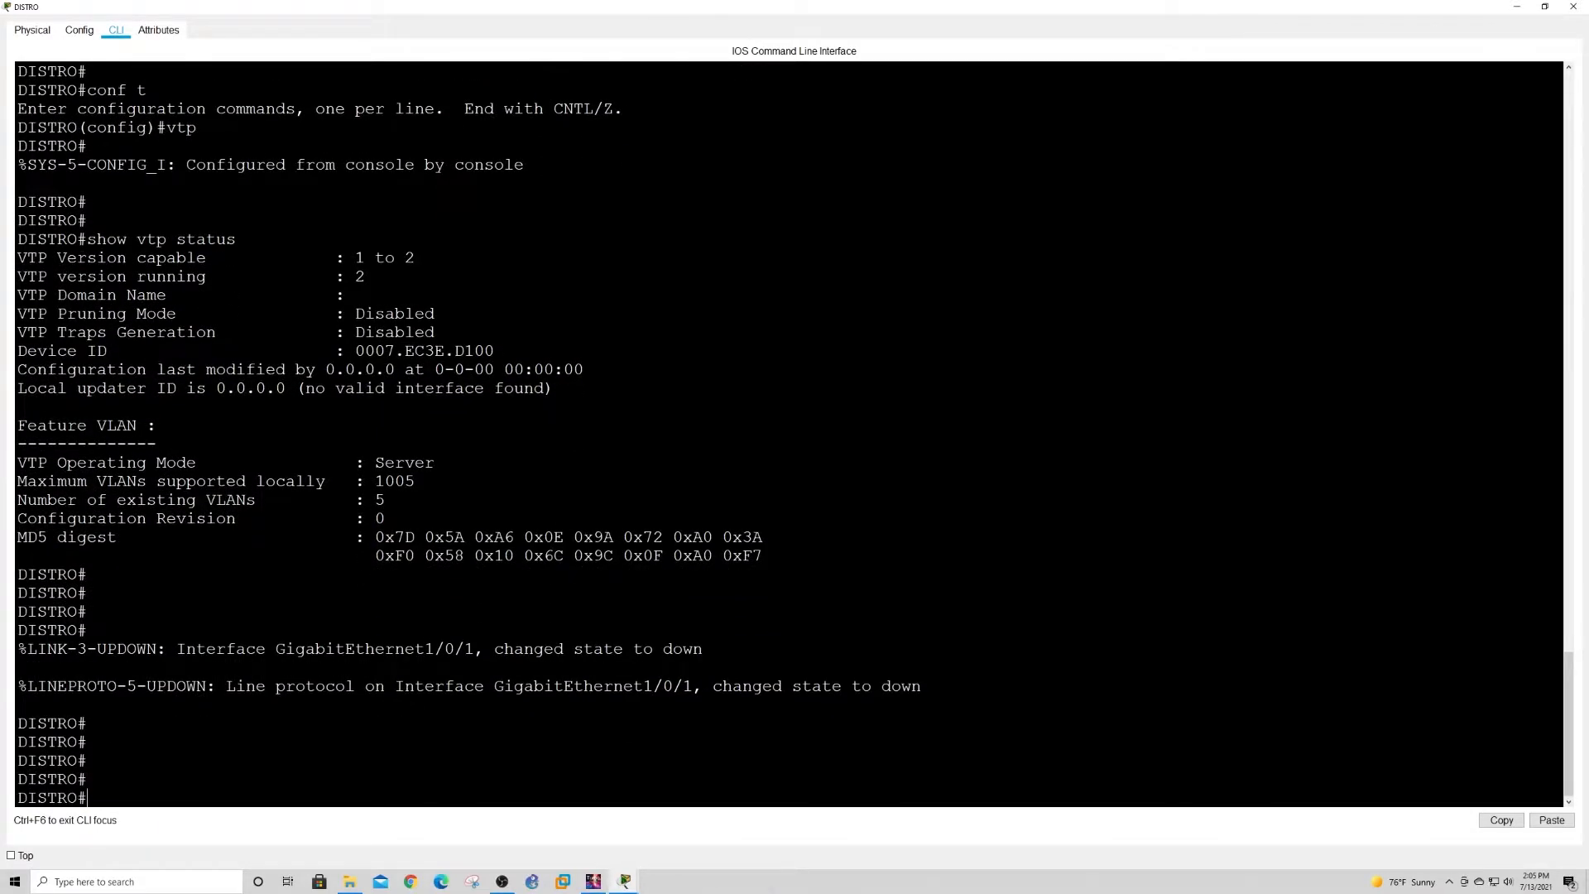
type("conf t")
key("Return")
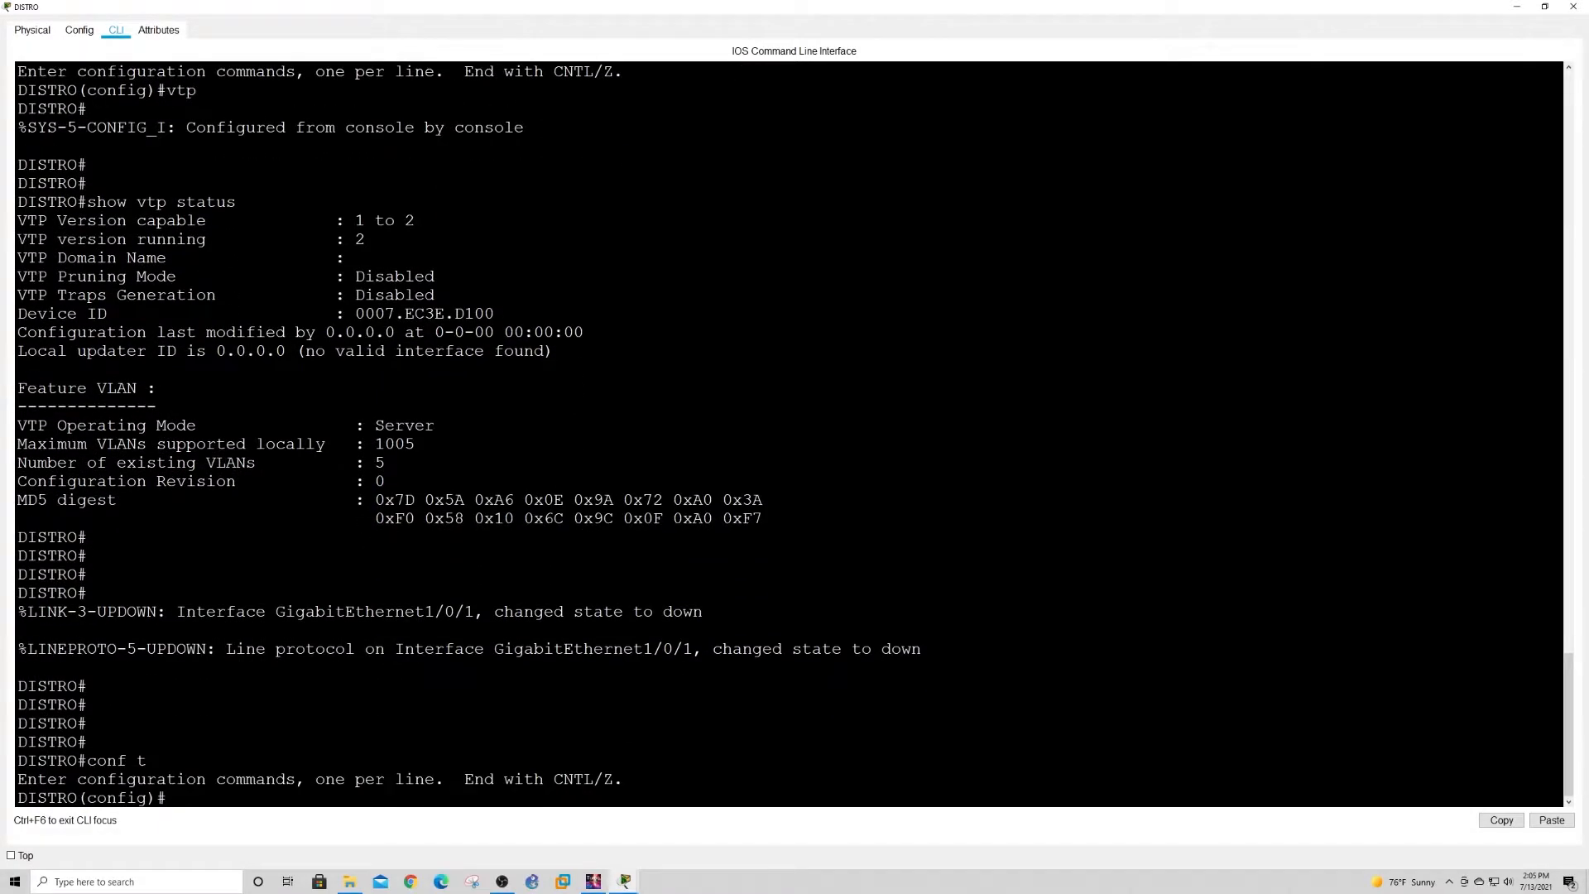
type("vlan 10")
key("Return")
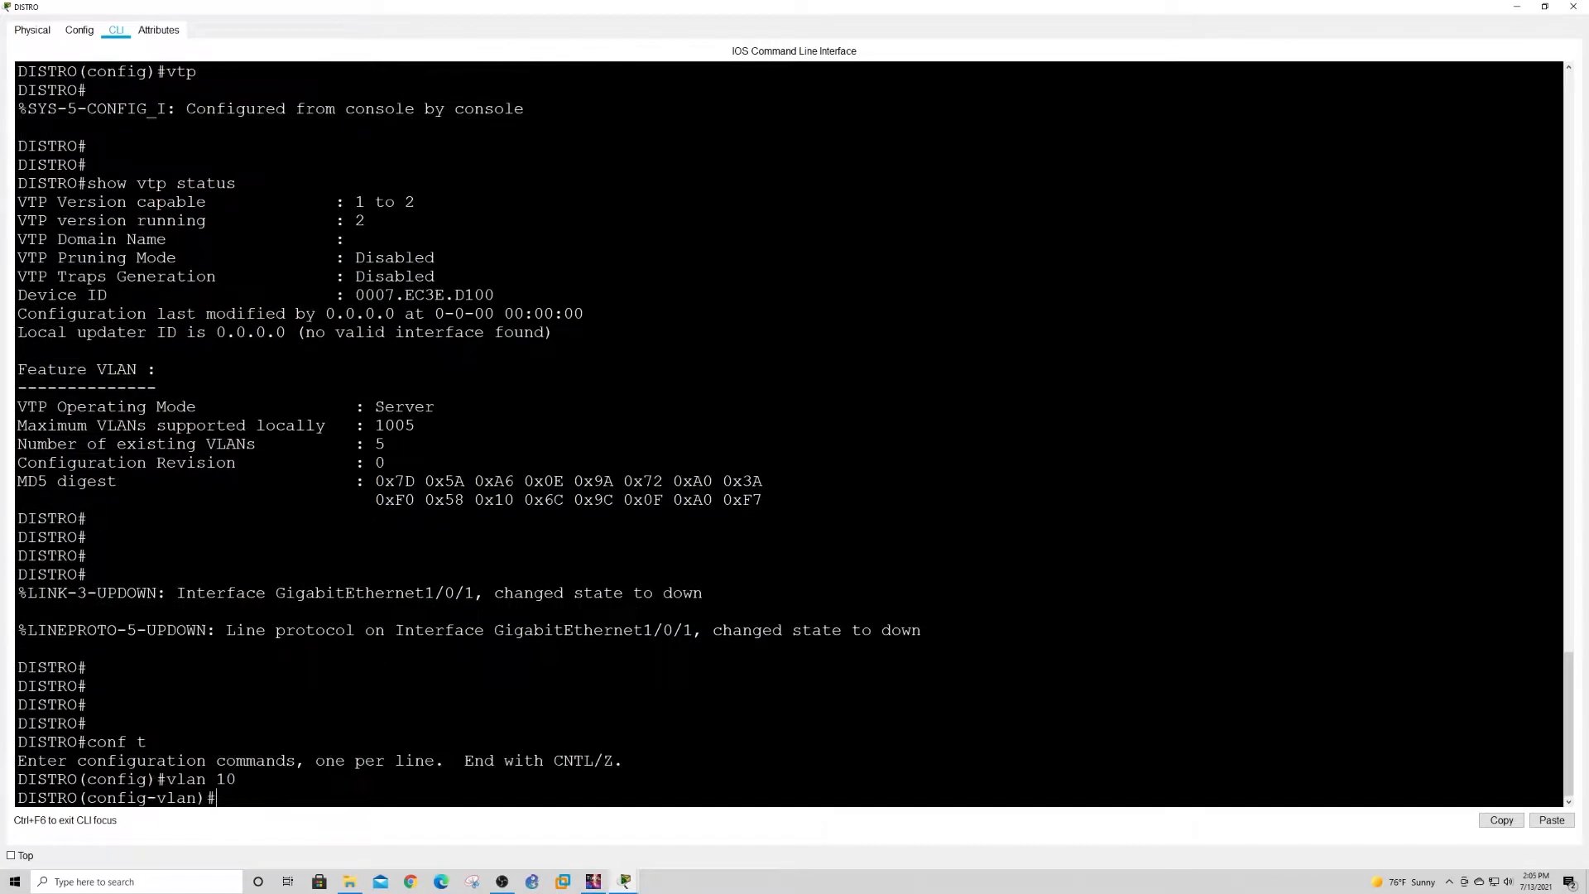
type("name")
type("HR")
key("Return")
Create VLAN 20 on DISTRO and name it Accounting.
type("VLAN")
key("BackSpace")
key("BackSpace")
key("BackSpace")
key("BackSpace")
key("BackSpace")
type("vlan 20")
key("Return")
type("name Accounting")
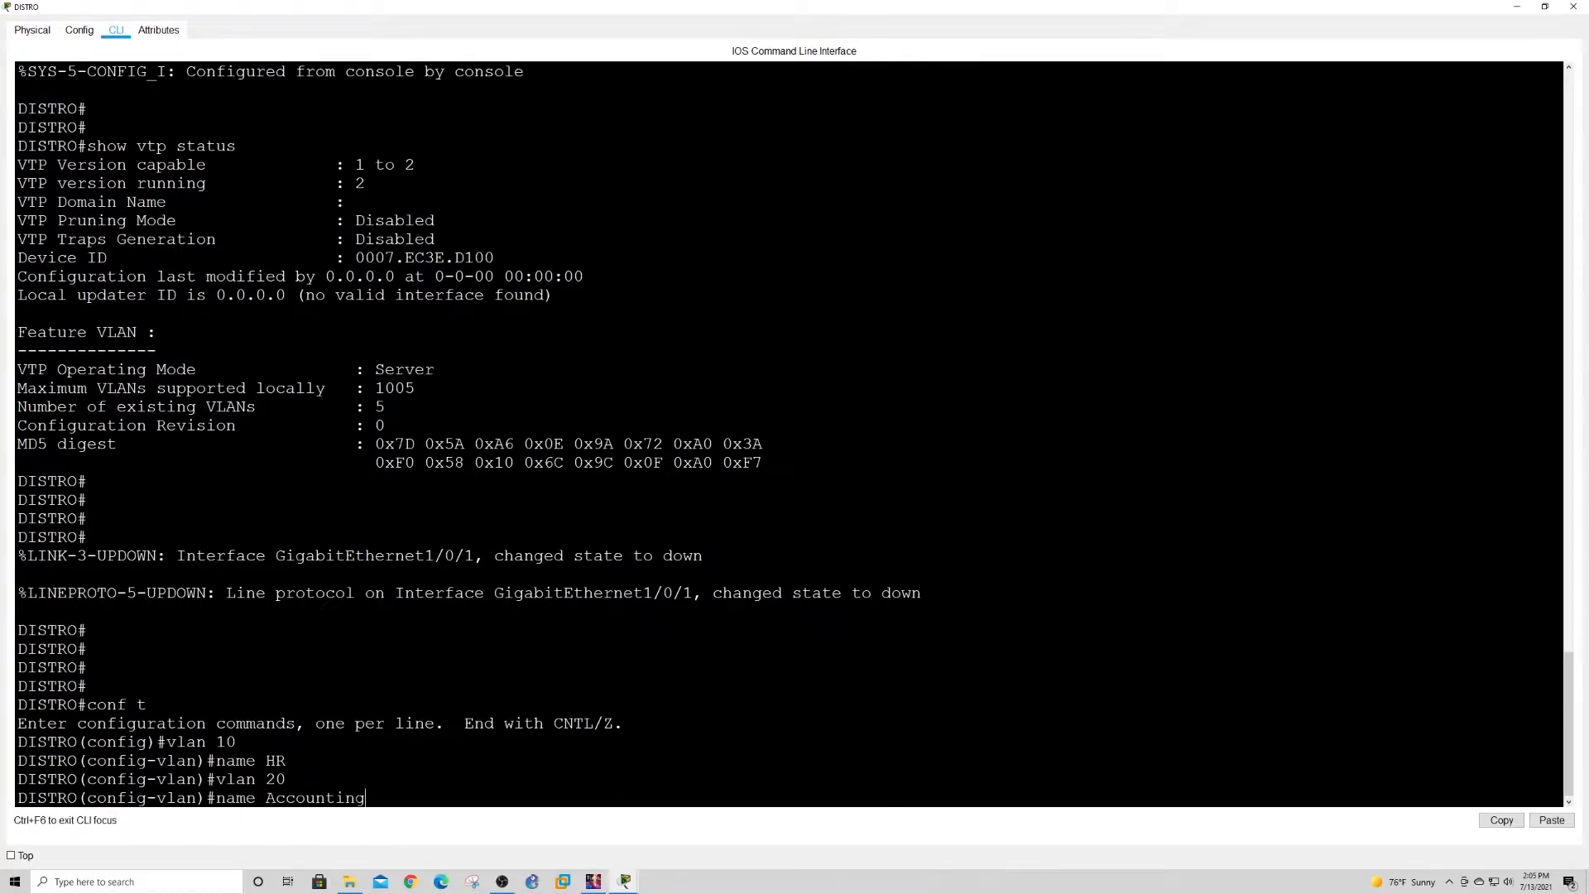
key("Return")
Create VLAN 30 on DISTRO and name it Engineering.
type("vlan)#vlan")
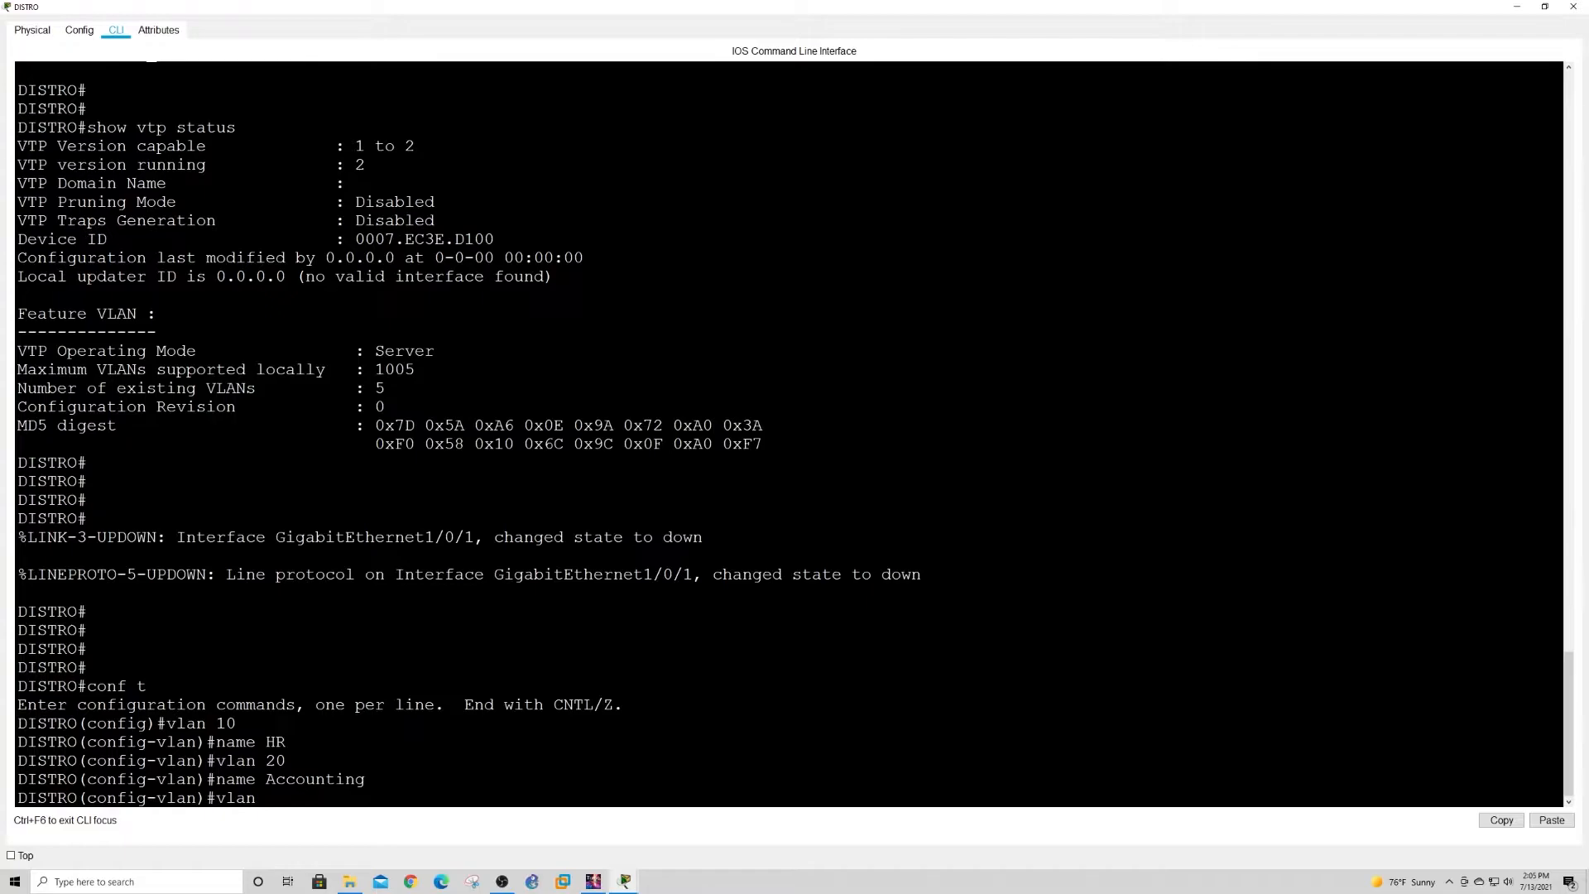
type(" 30")
key("Return")
type("name Engineering")
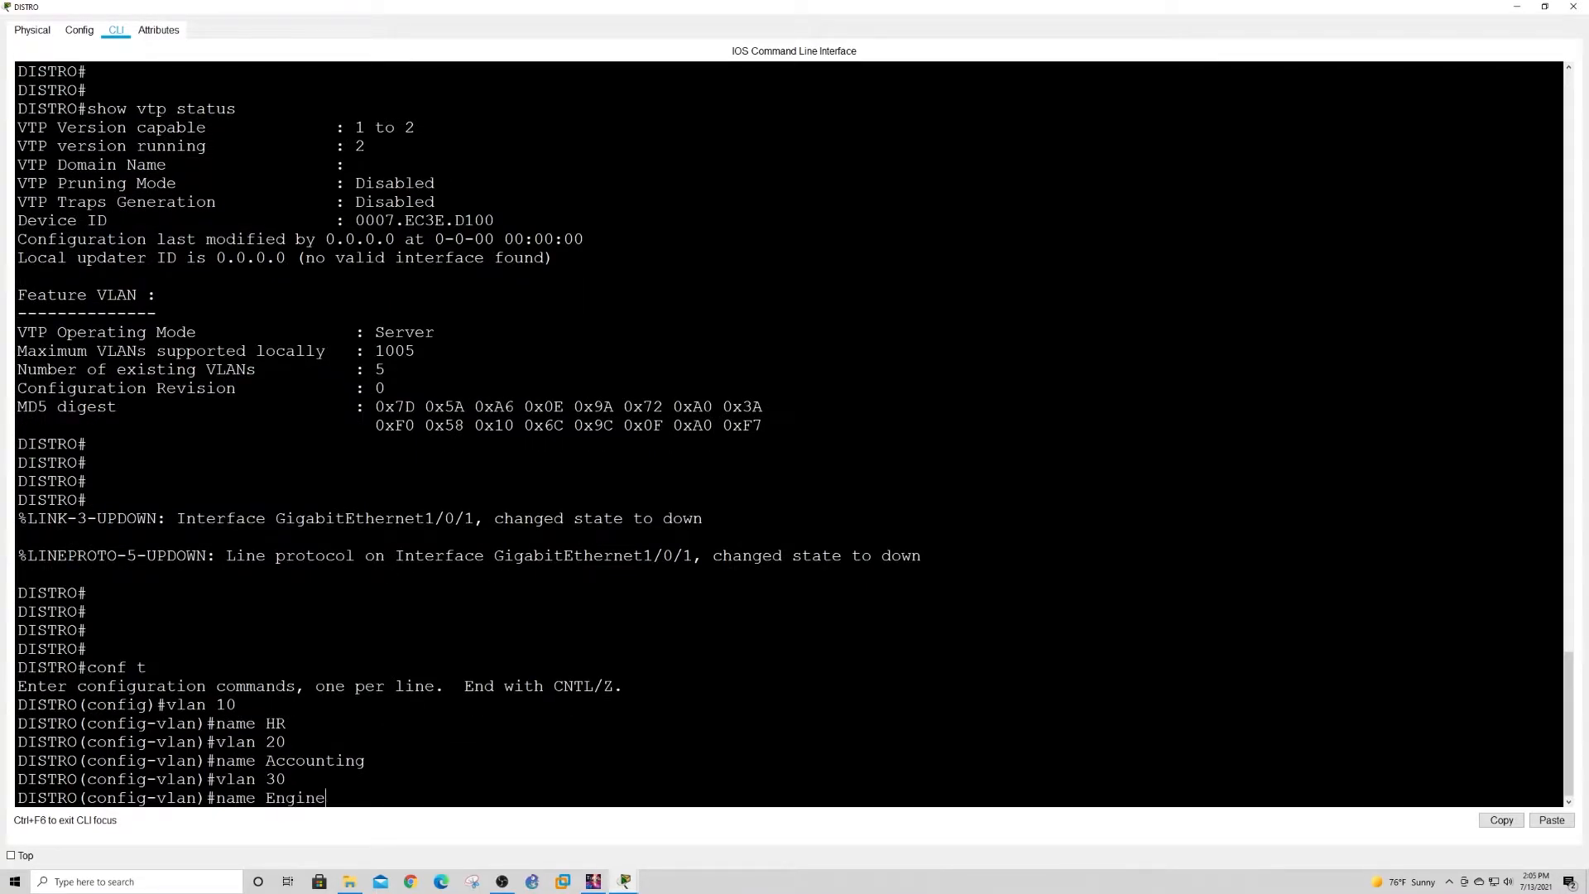
key("Return")
Create VLAN 40 on DISTRO and name it Help-Desk.
type("vlan 40")
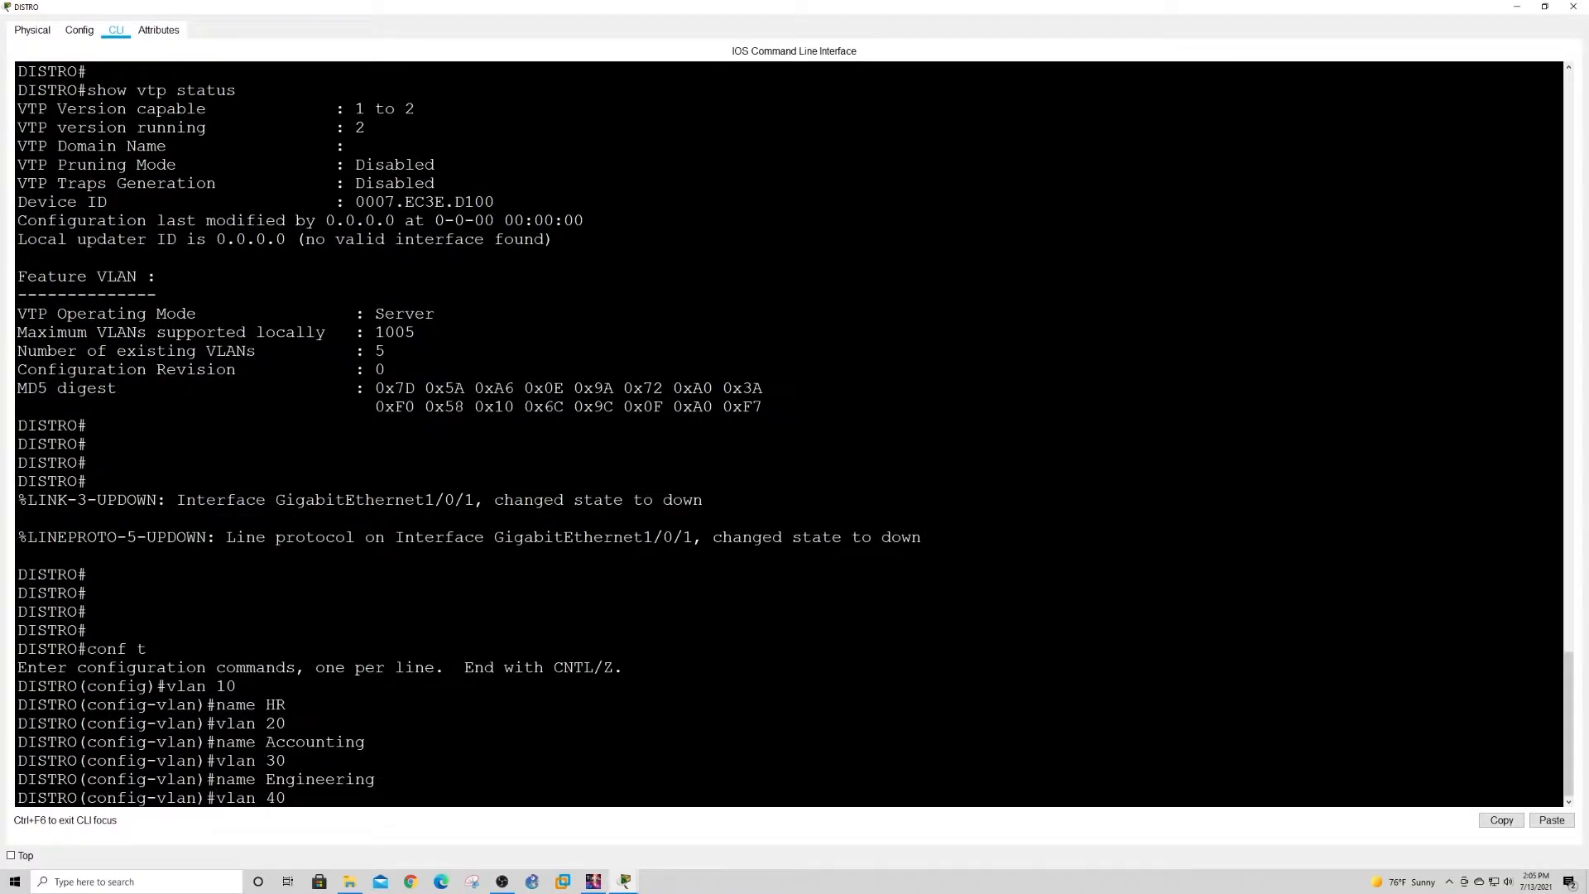
key("Return")
type("name Help-Desk")
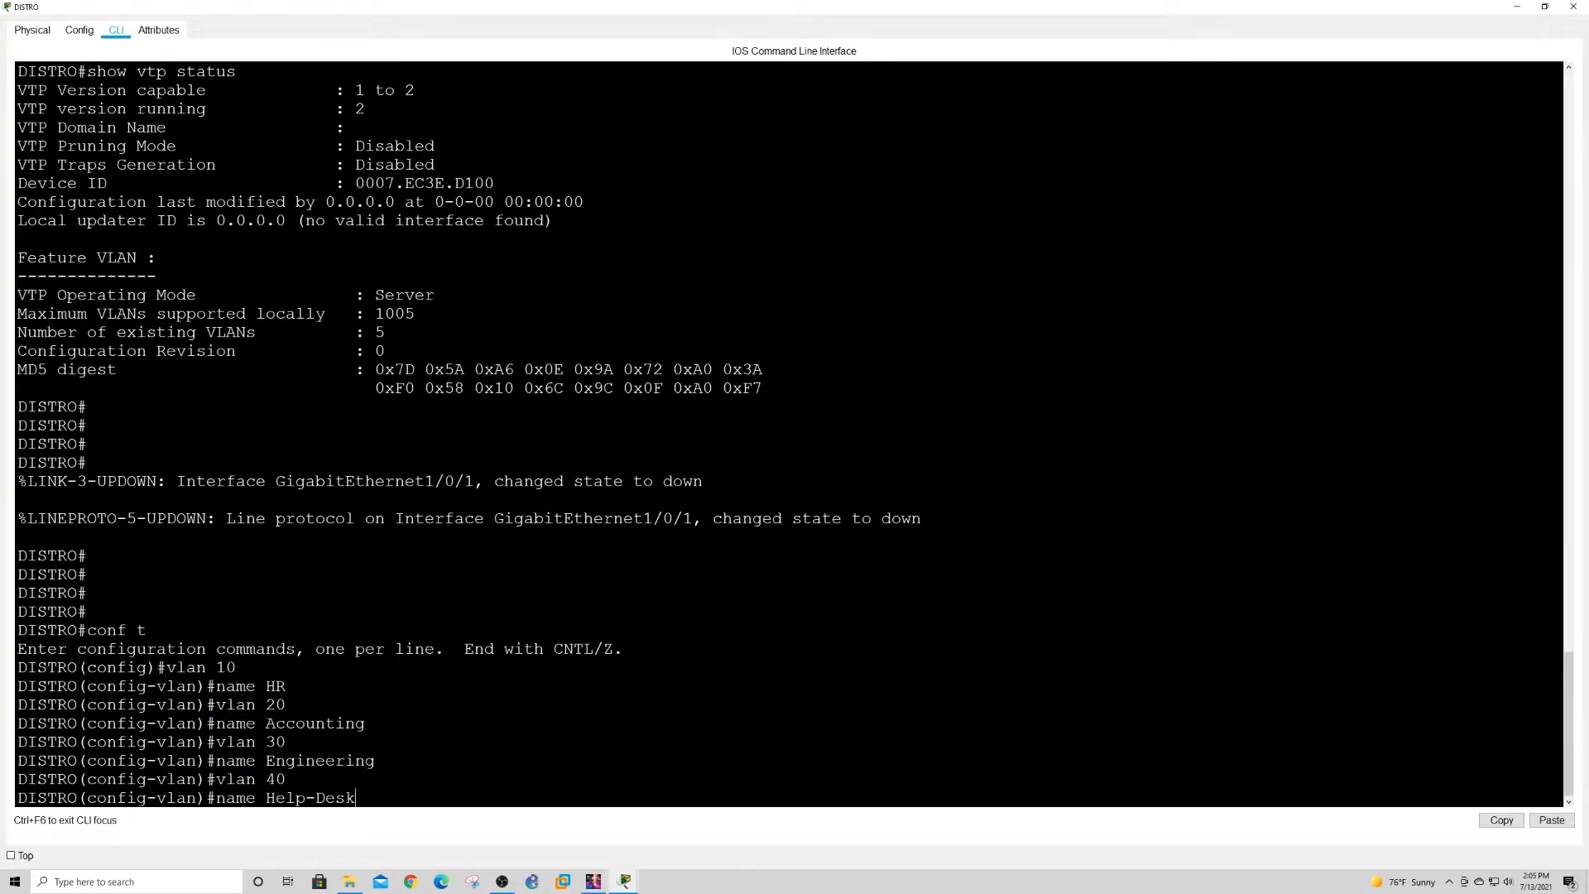
key("Return")
Create VLAN 50 on DISTRO and name it Sales.
type("vlan)#vlan")
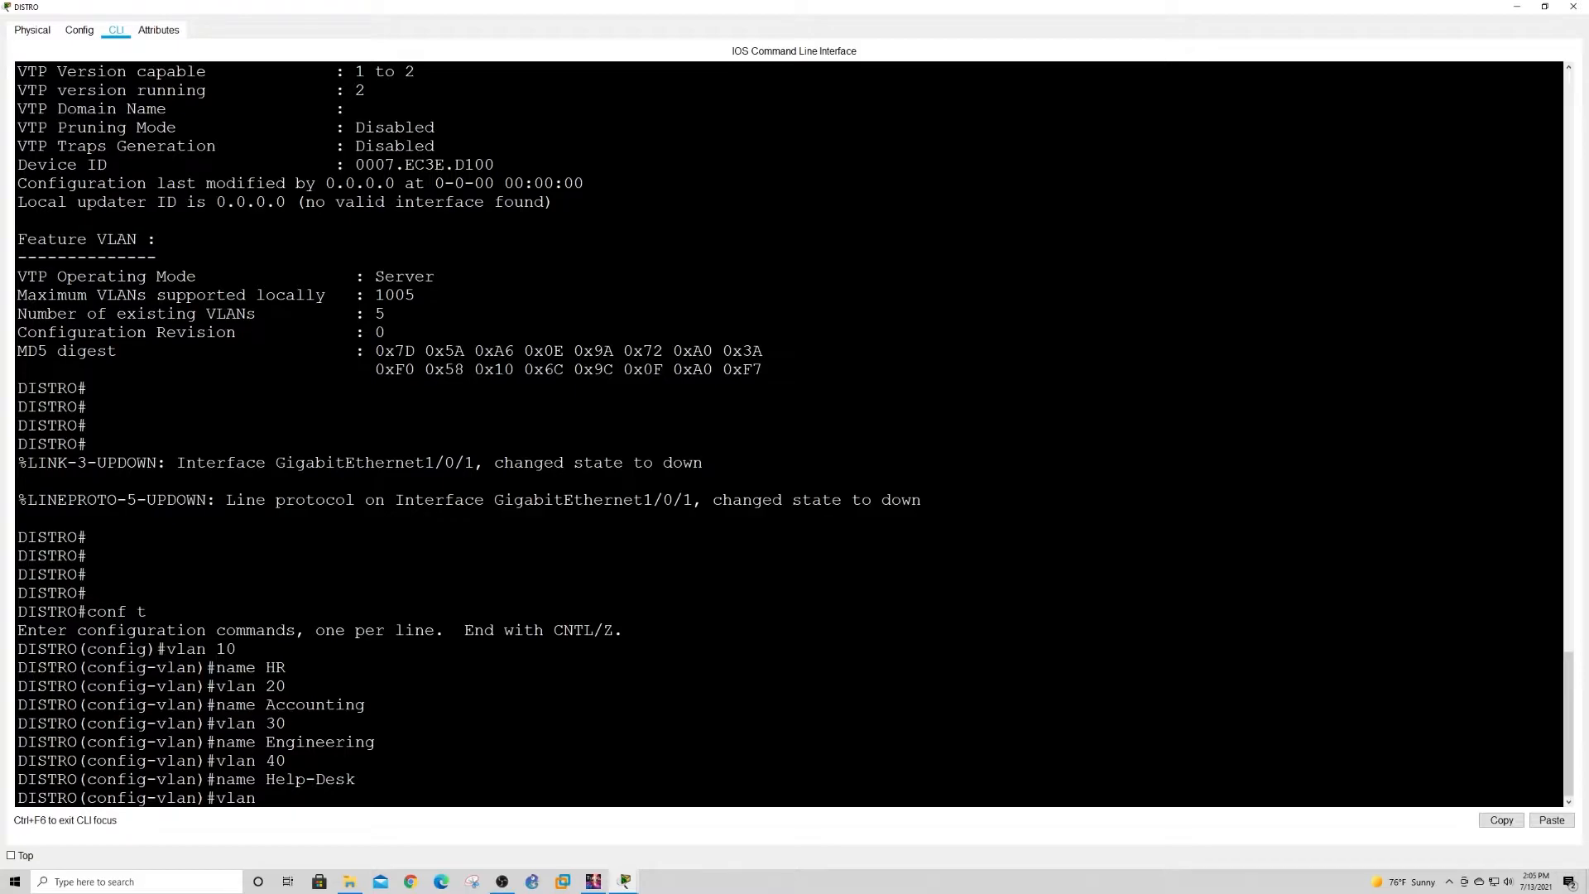
type(" 50")
key("Return")
type("name ")
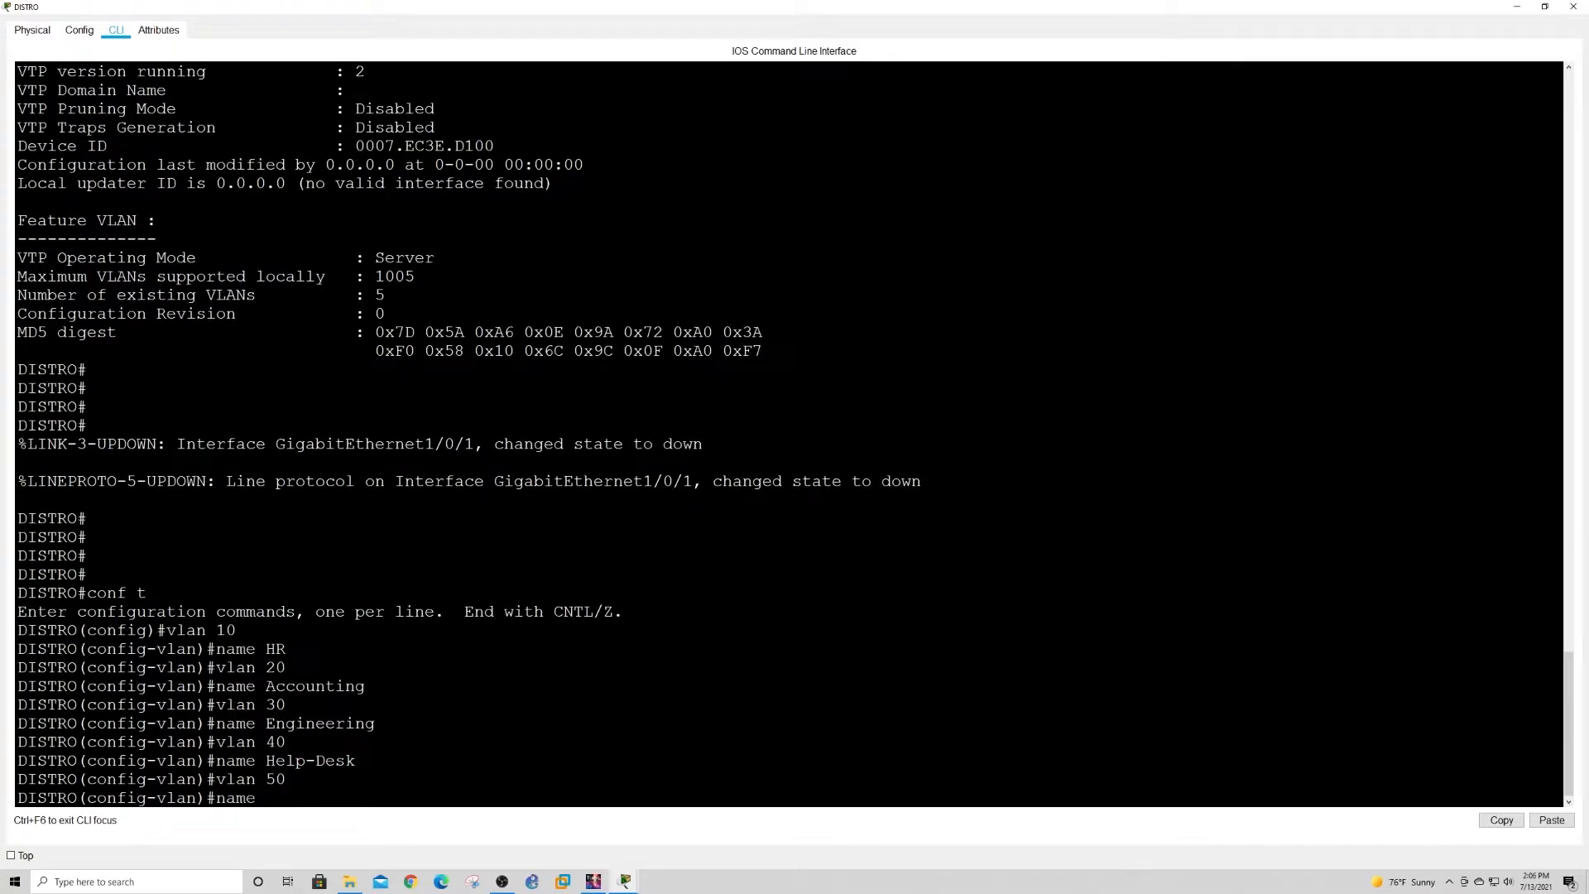
type("Sales")
key("Return")
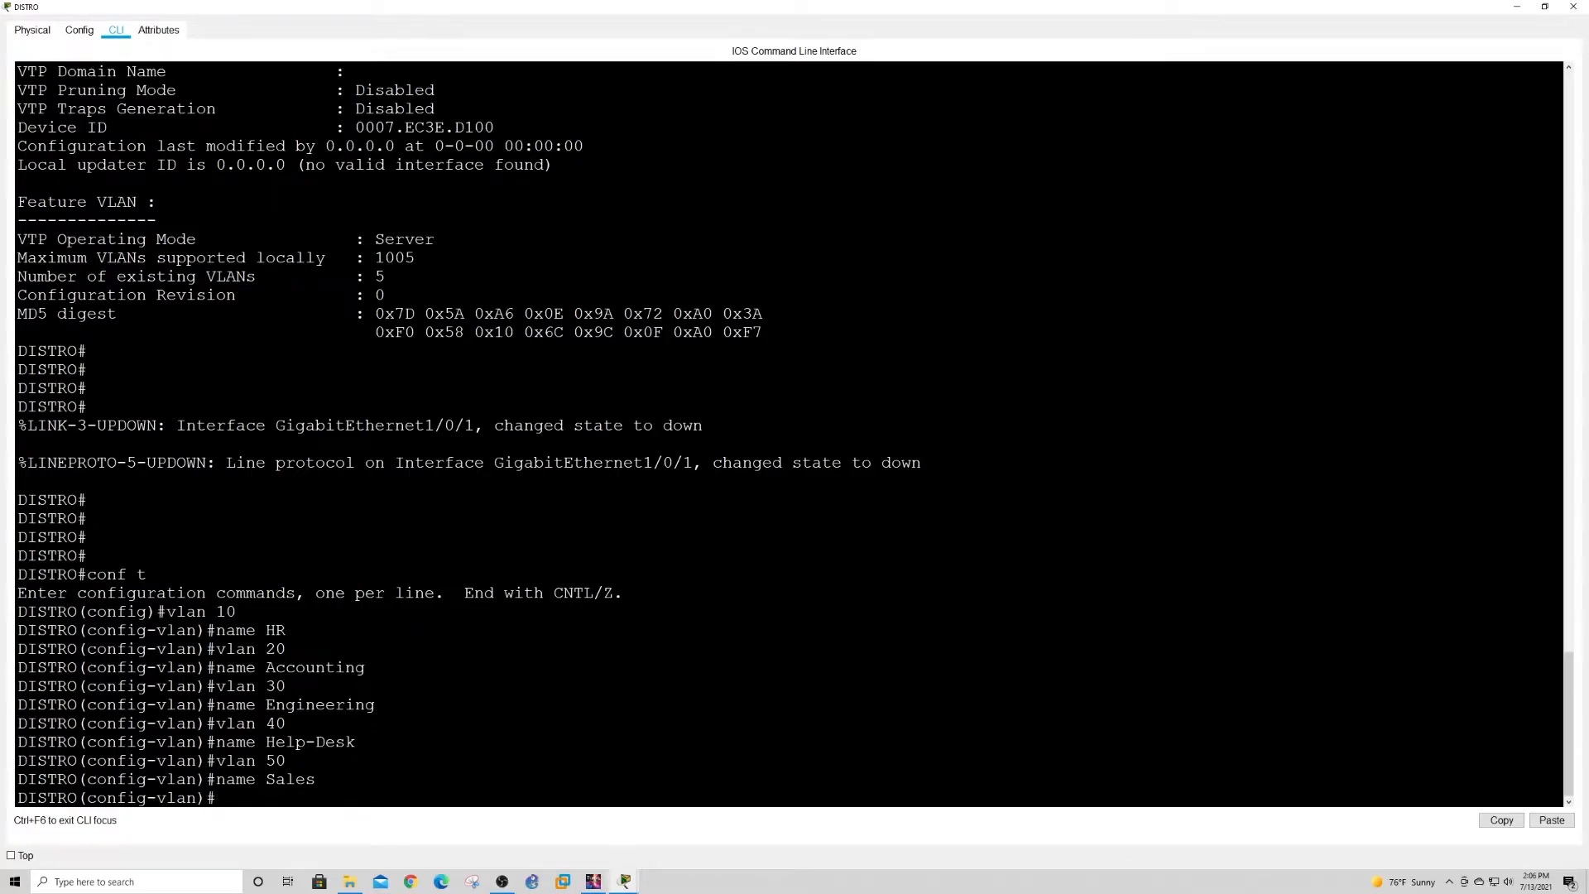
Return DISTRO to privileged EXEC mode, save its configuration with wr and go back to the topology.
key("ctrl+z")
key("Return")
key("Return")
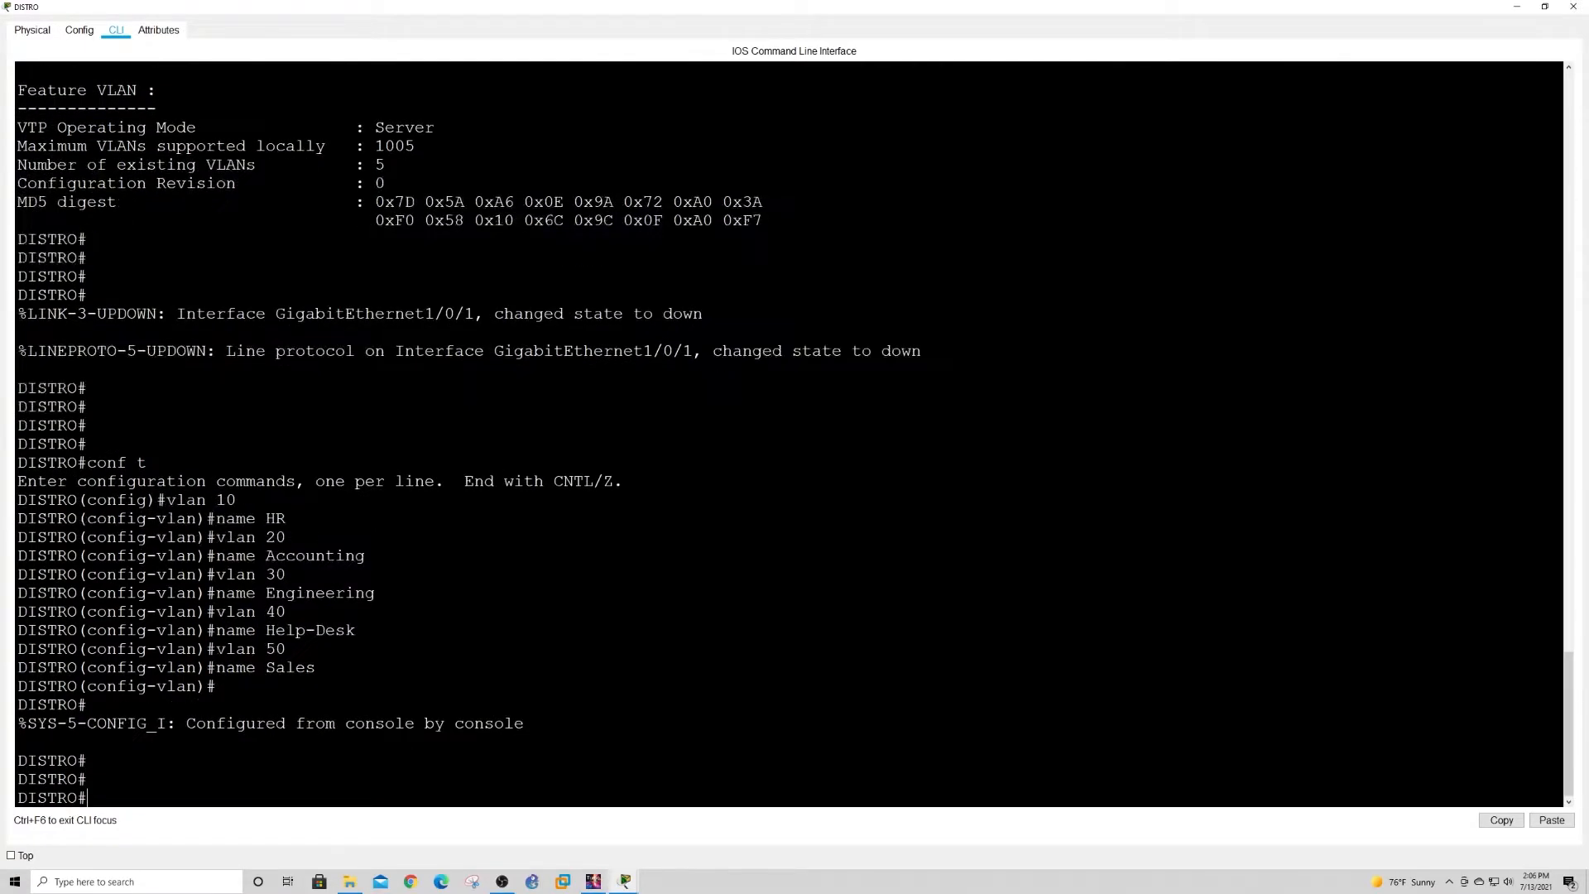
type("wr")
key("Return")
left_click(1543, 8)
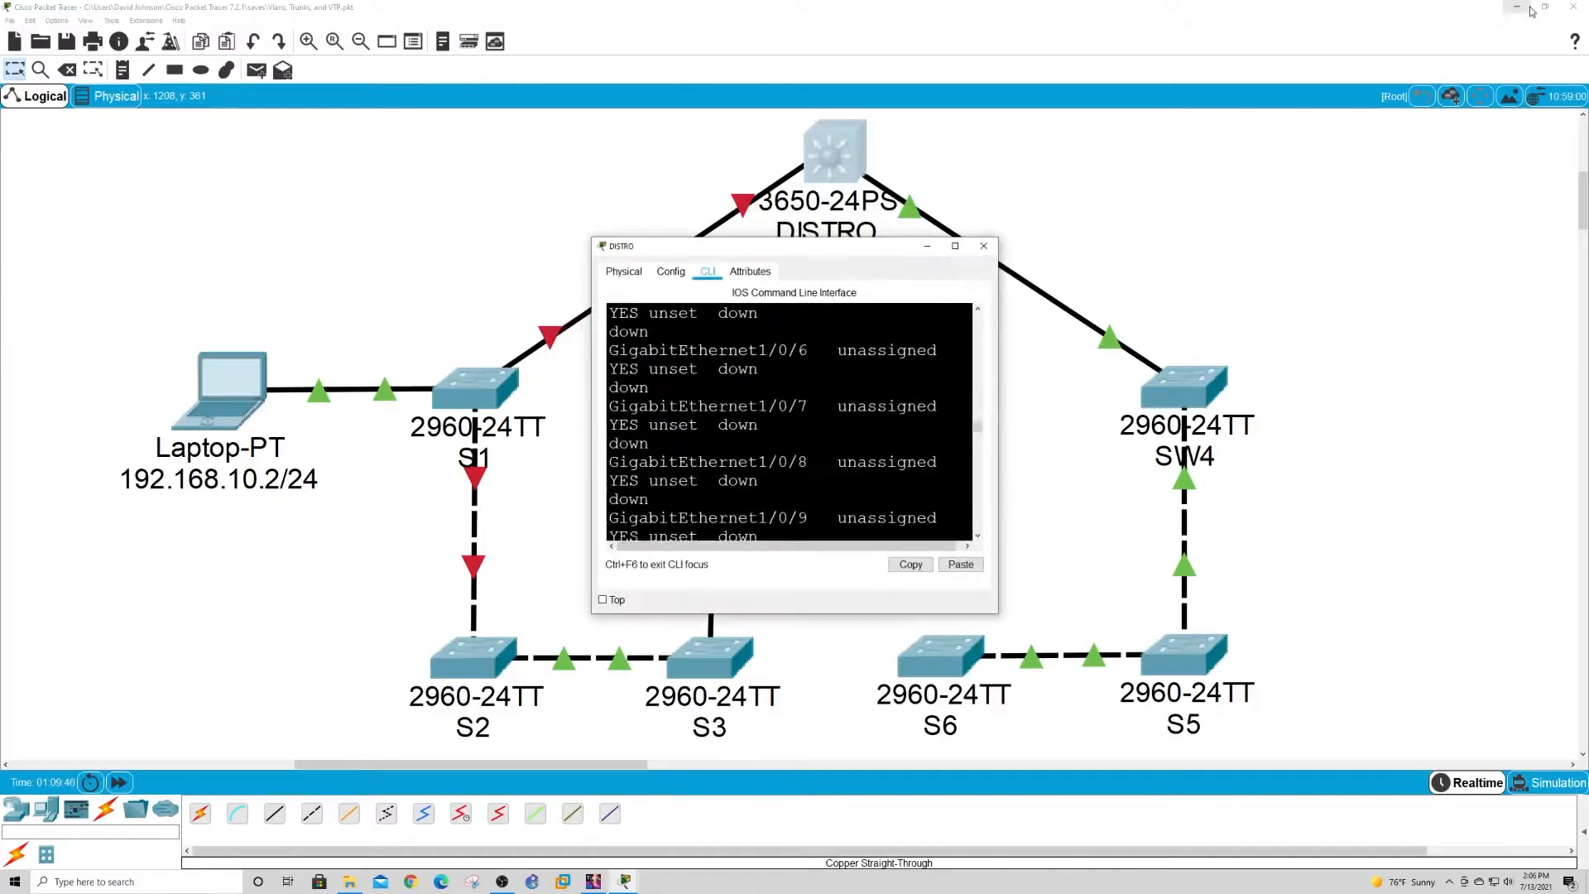
left_click(956, 248)
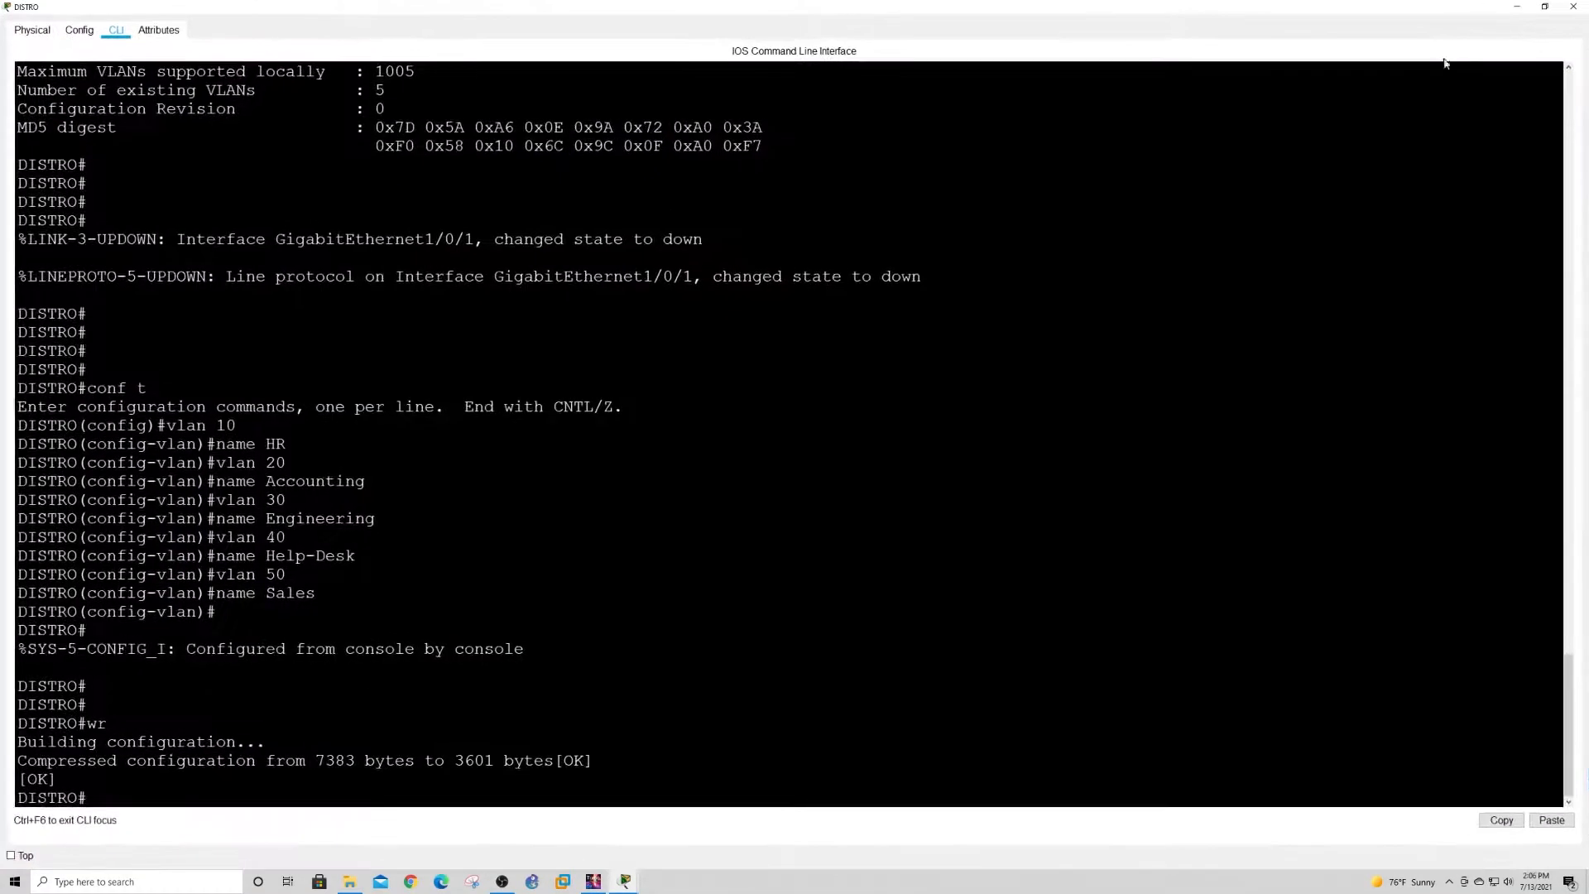
left_click(1518, 7)
key("Return")
key("Return")
key("Return")
key("Return")
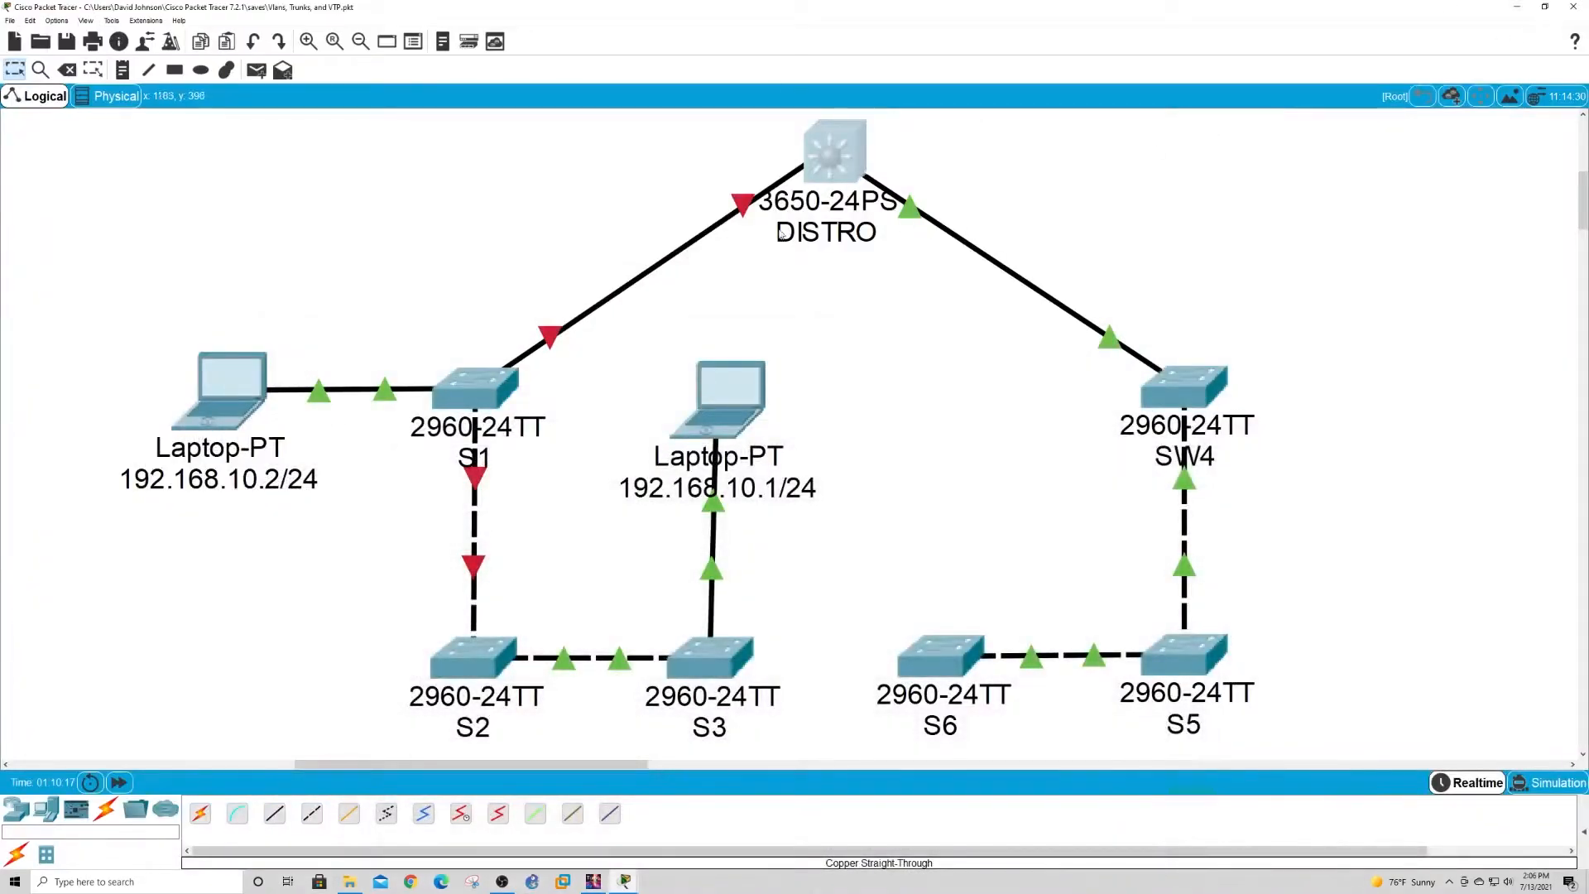
Enter interface gi1/0/1 in DISTRO's configuration mode and try to make it a trunk with switchport mode trunk.
left_click_drag(546, 256, 745, 327)
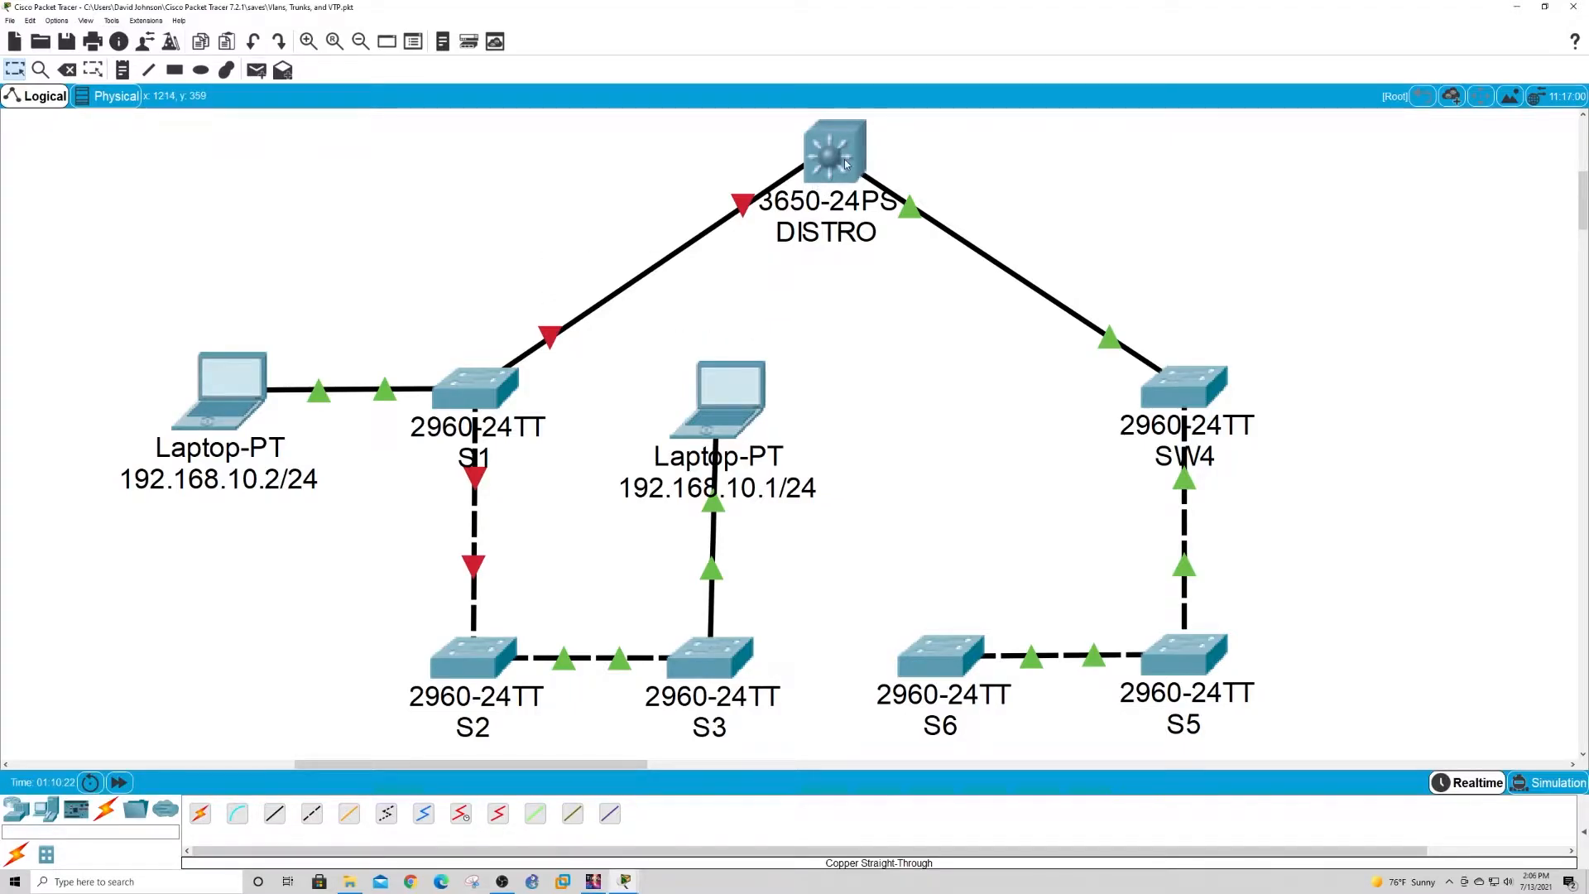
left_click(849, 159)
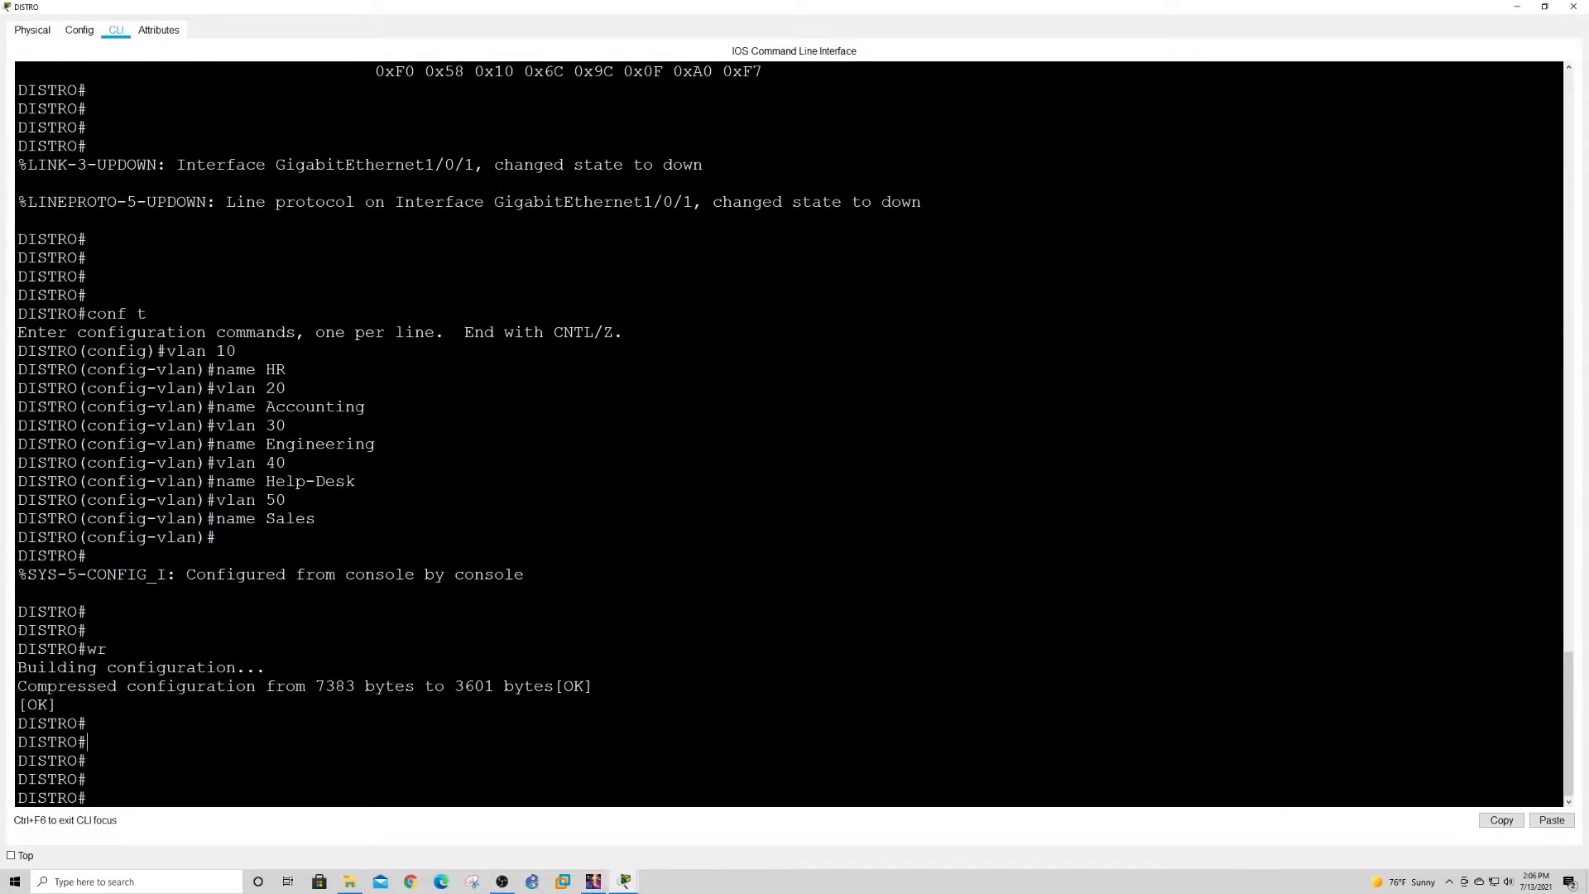
key("Return")
key("Return")
key("Return")
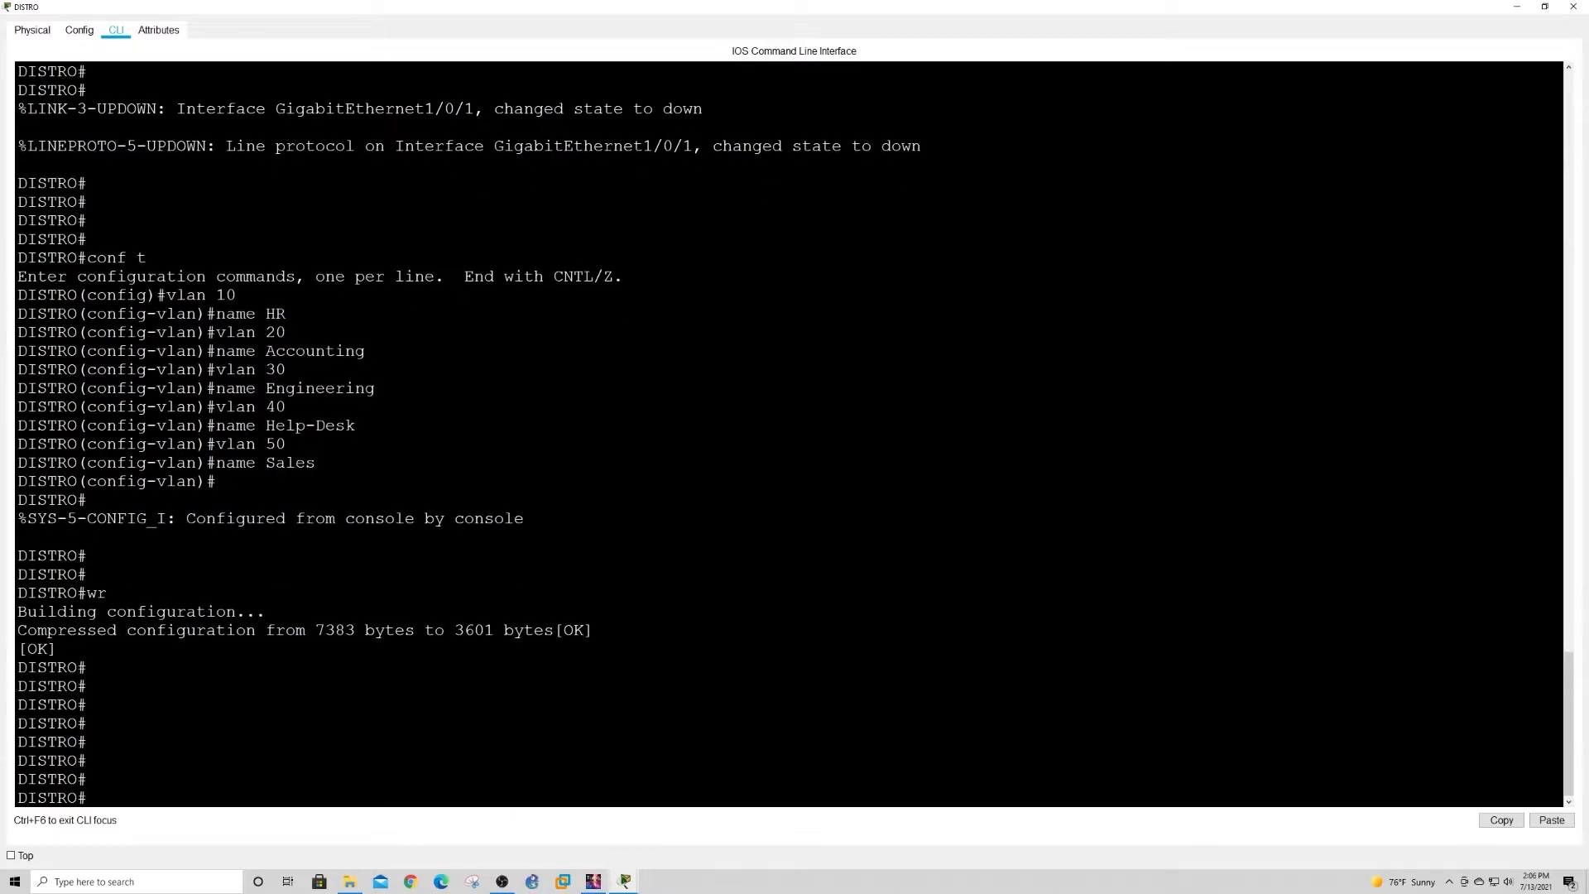
type("conf t")
key("Return")
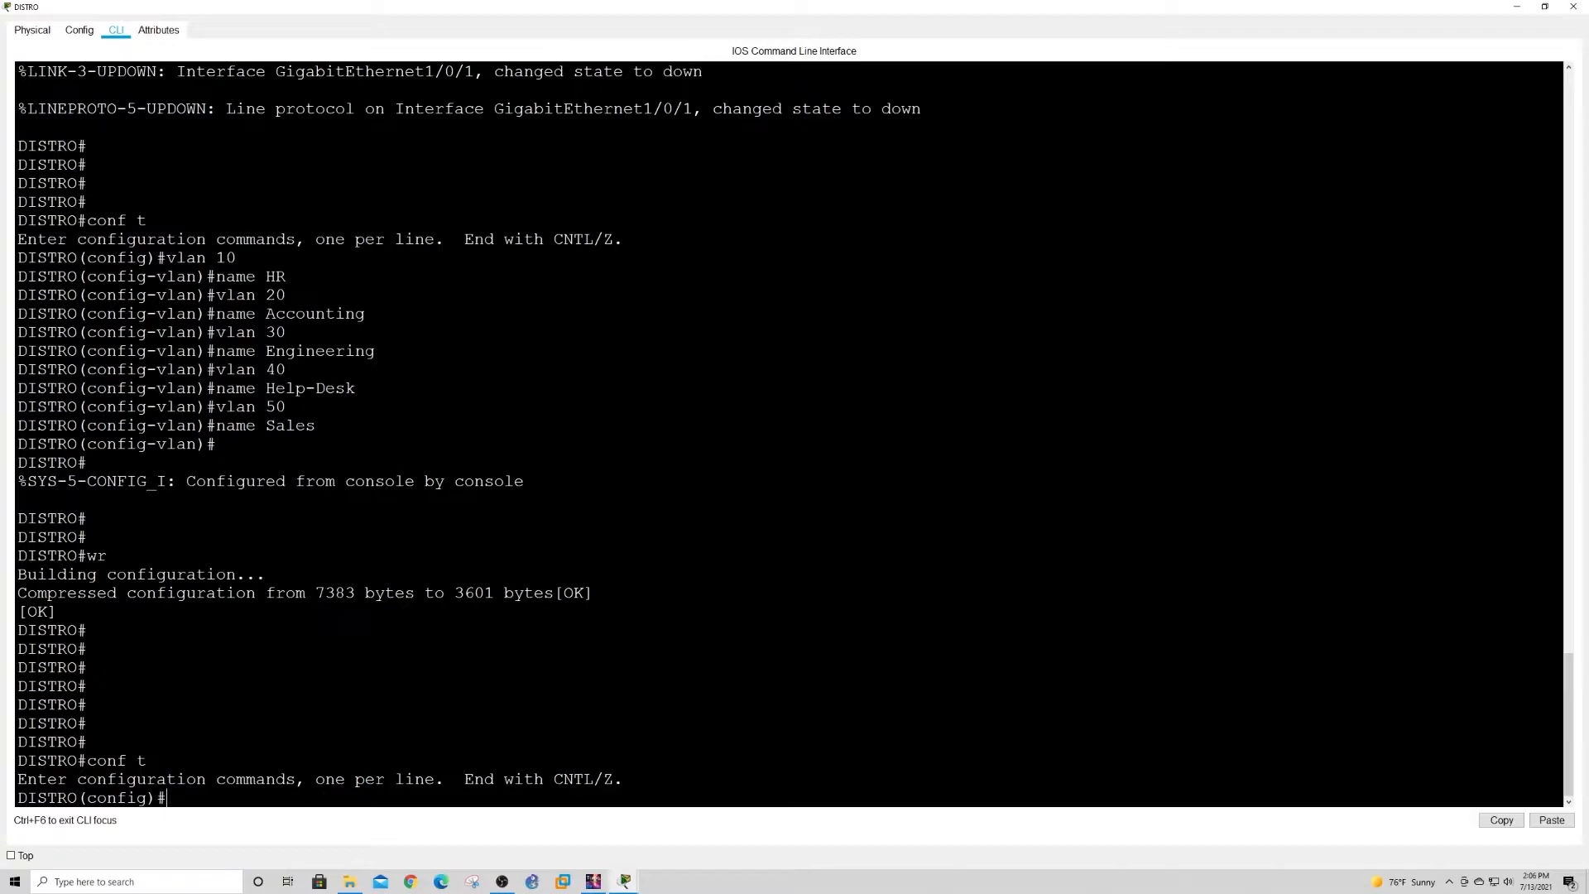
type("interface gi1/0/1")
key("Return")
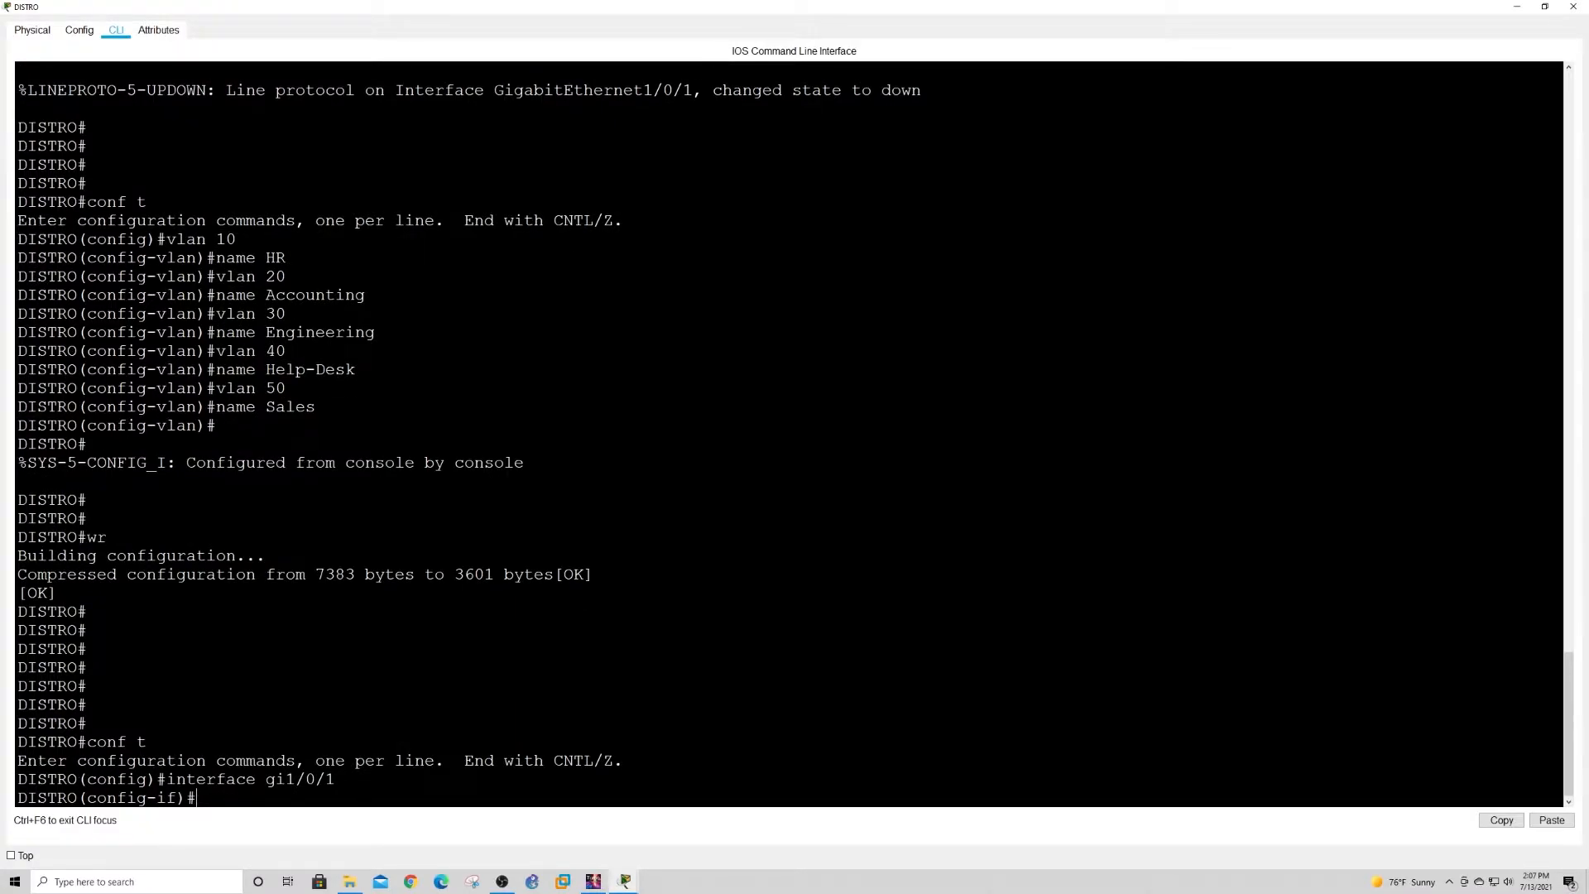
type("switchport mode trunk")
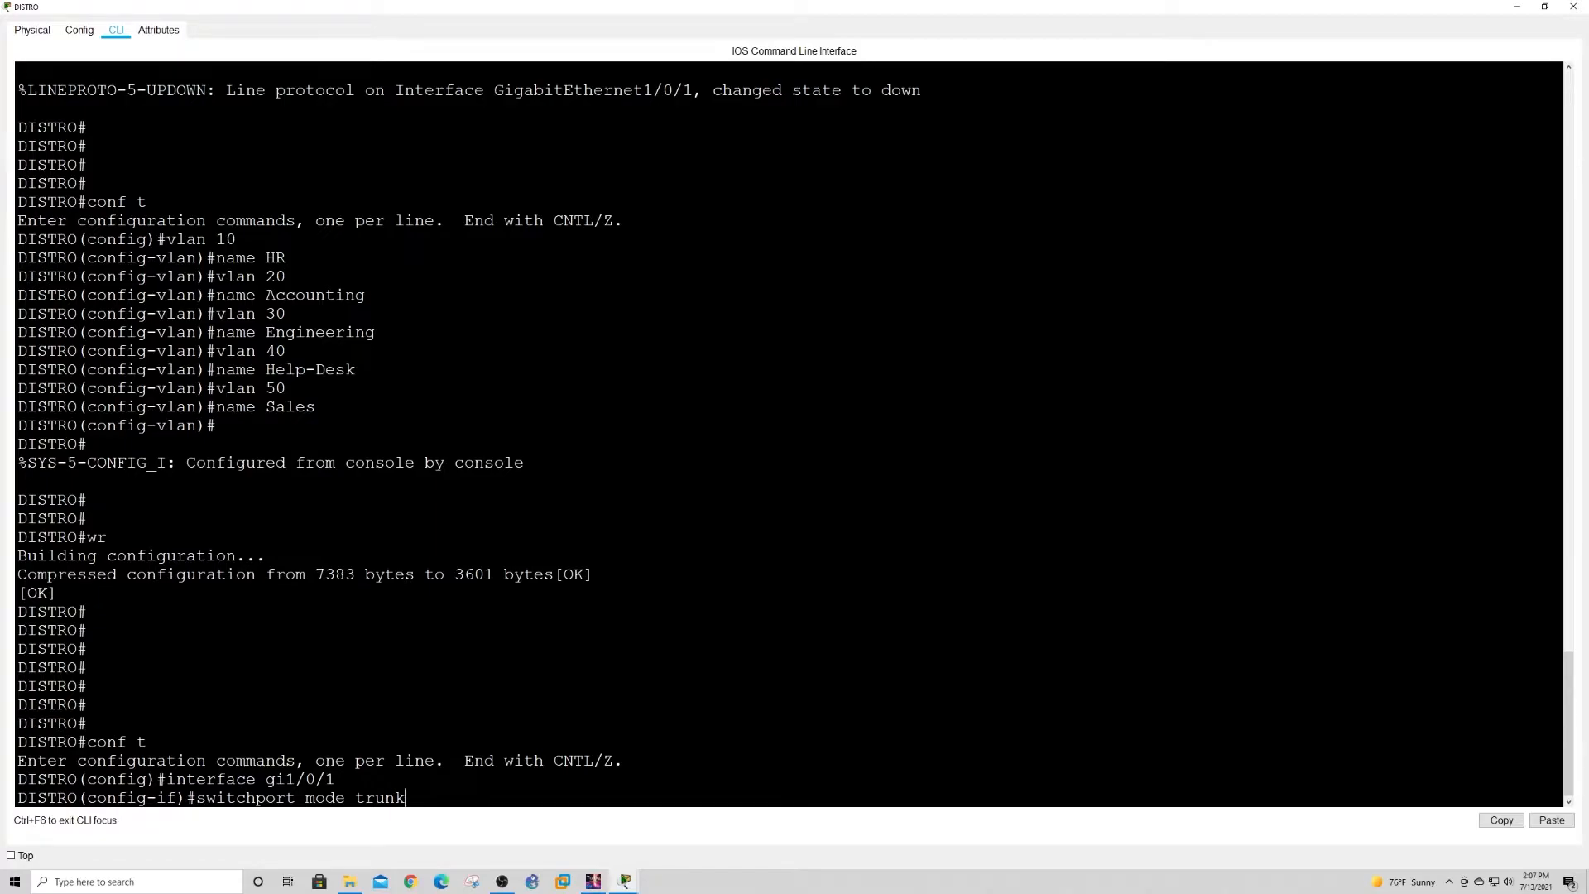
key("Return")
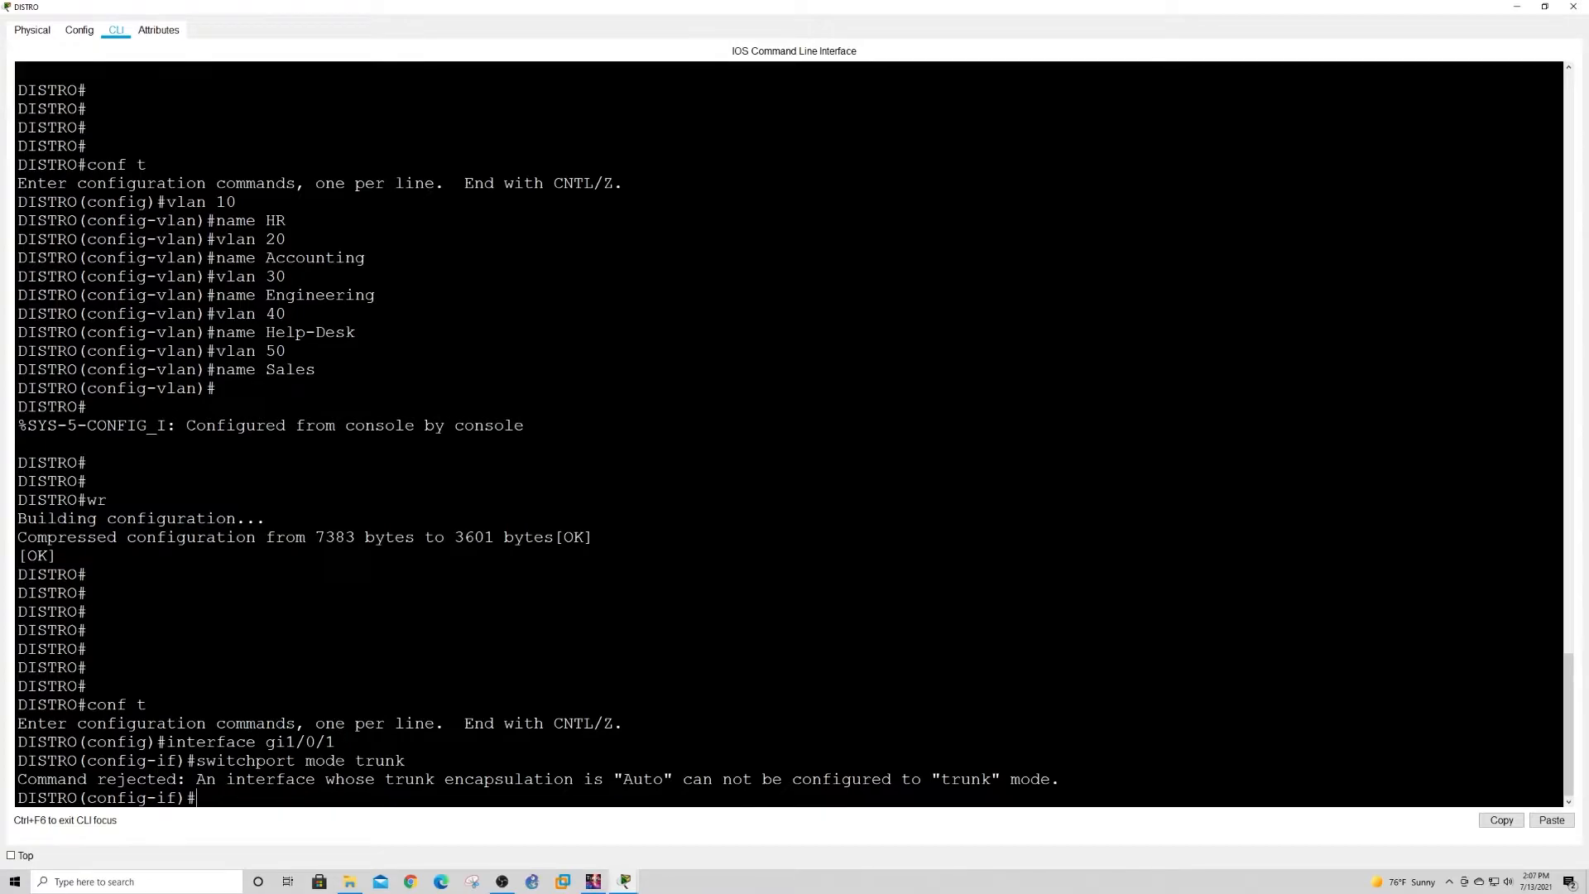
Try to set dot1q trunking on DISTRO's gi1/0/1 with switchport mode trunk encapsulation dot1q.
type("switchport mode trunk encapsulation do")
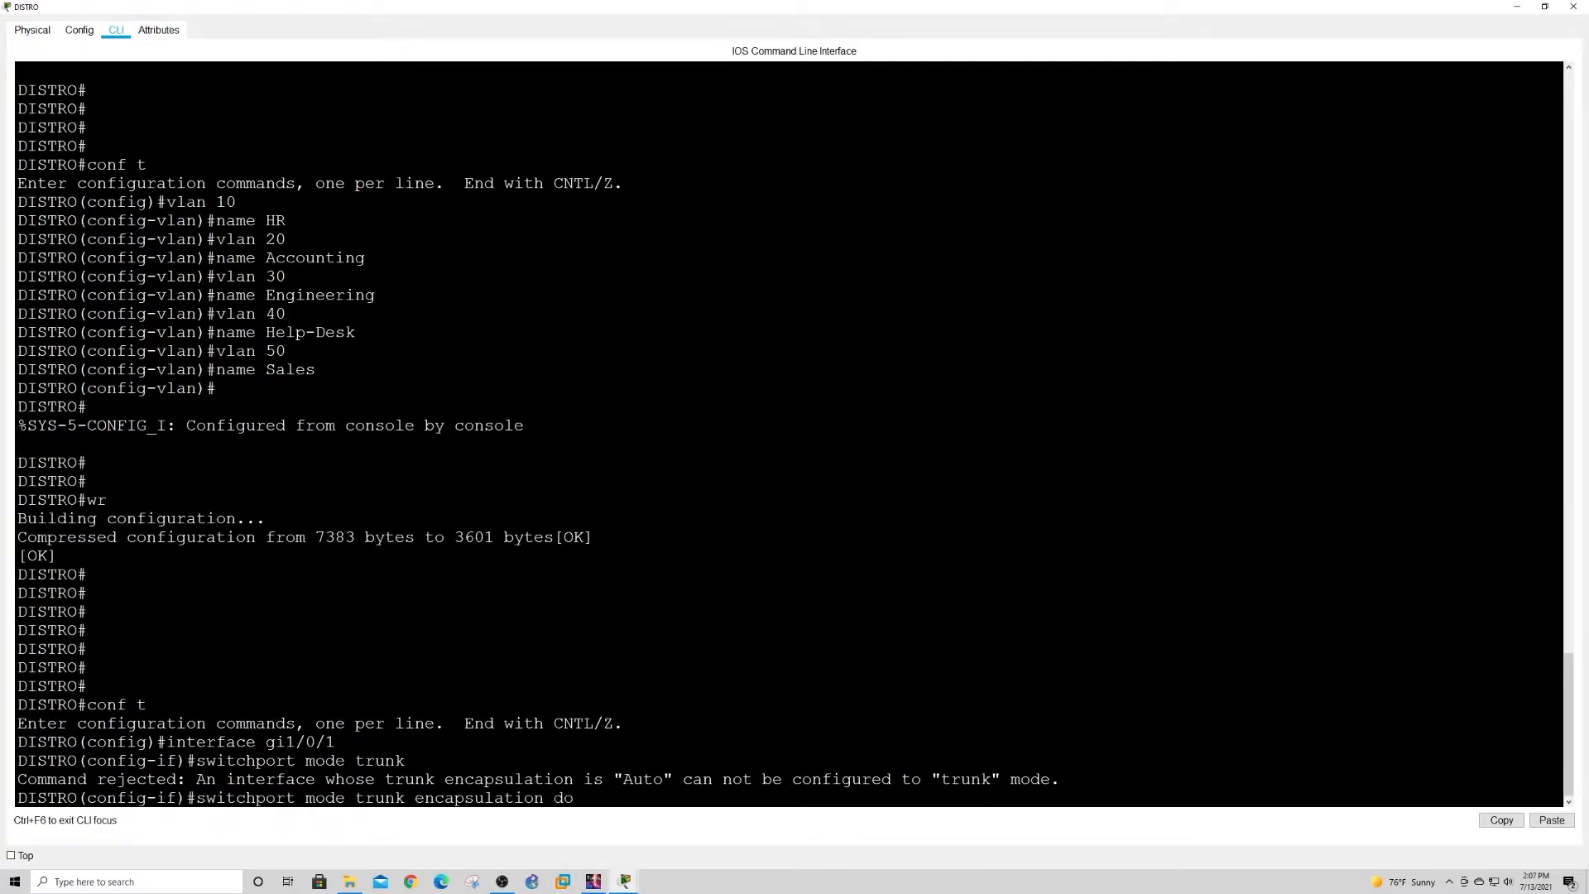
type("t1q")
key("Return")
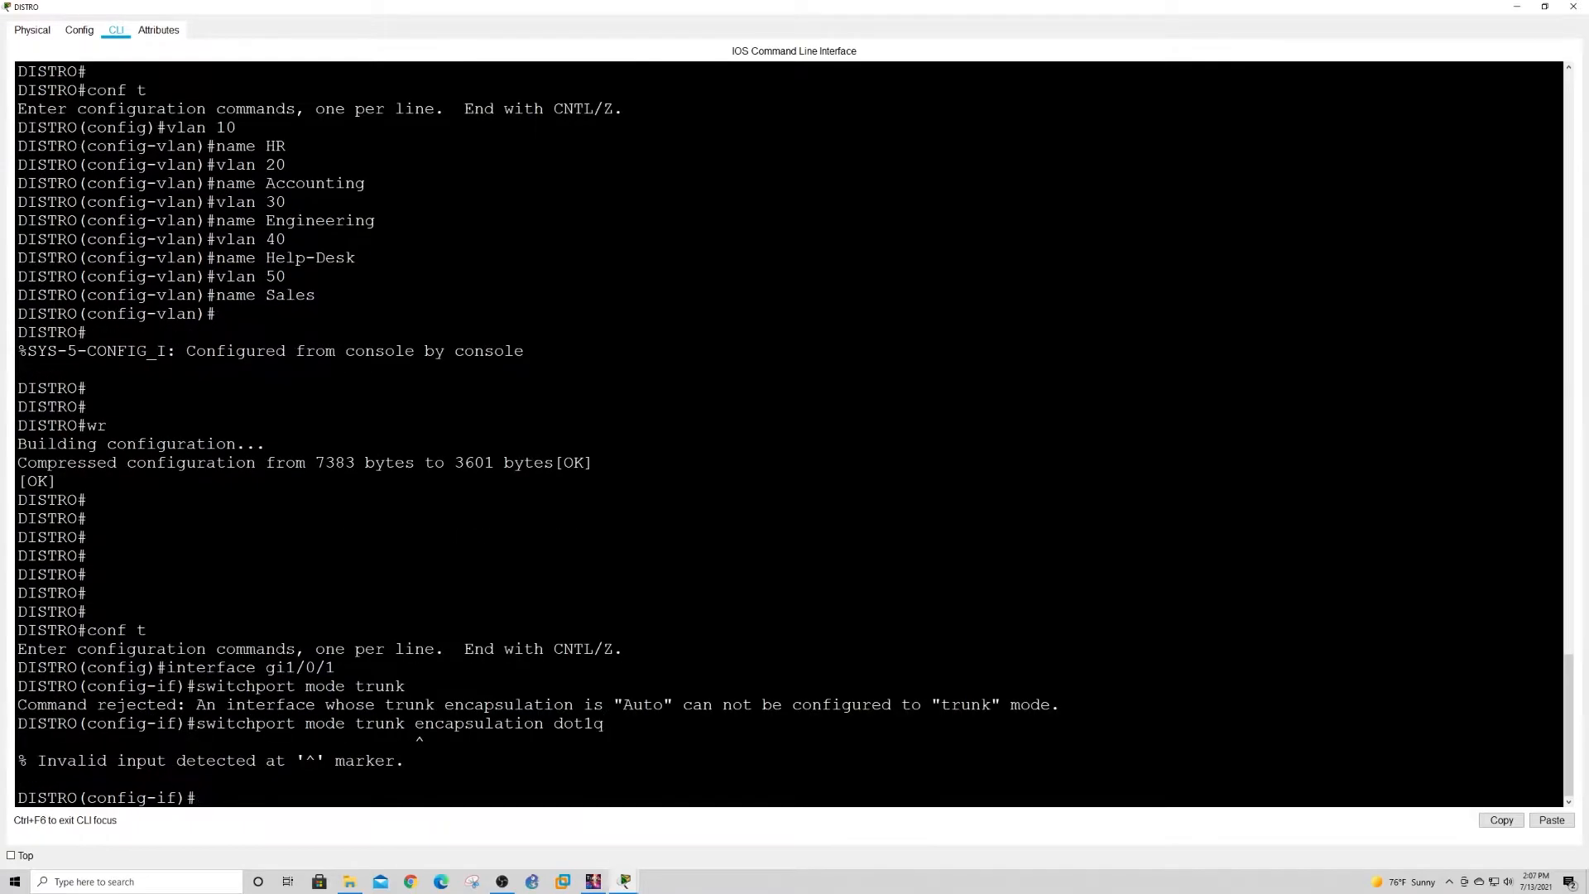
Reduce the recalled command to switchport mode trunk and list the options it accepts.
key("Up")
key("BackSpace")
key("BackSpace")
key("BackSpace")
key("BackSpace")
key("BackSpace")
key("BackSpace")
key("BackSpace")
key("BackSpace")
key("BackSpace")
key("BackSpace")
key("BackSpace")
key("BackSpace")
key("BackSpace")
key("BackSpace")
key("BackSpace")
key("BackSpace")
key("BackSpace")
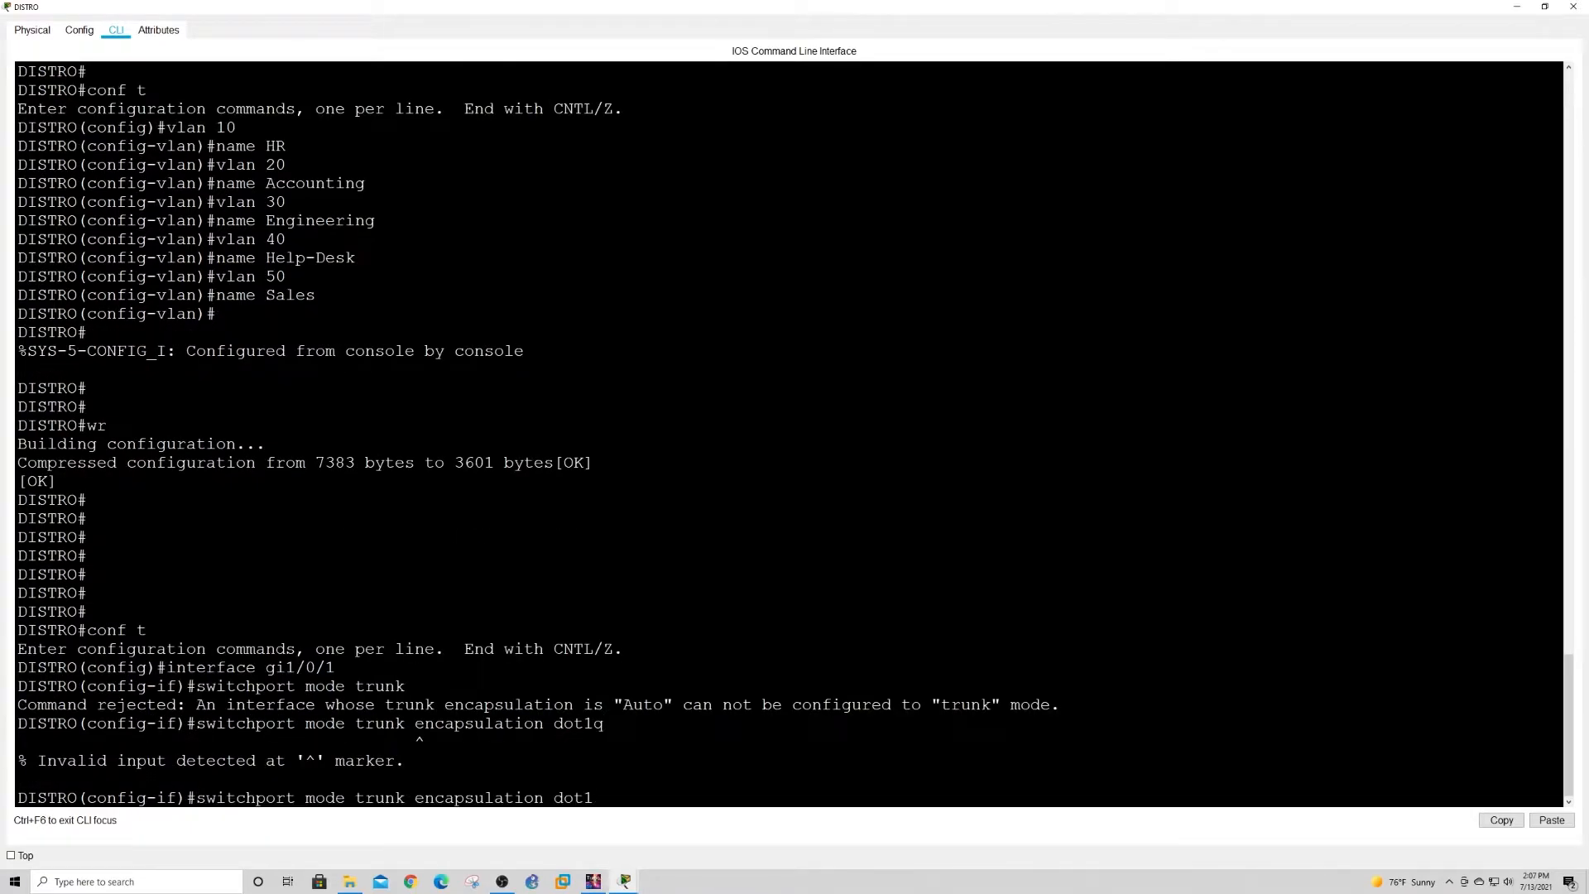
key("BackSpace")
key("BackSpace")
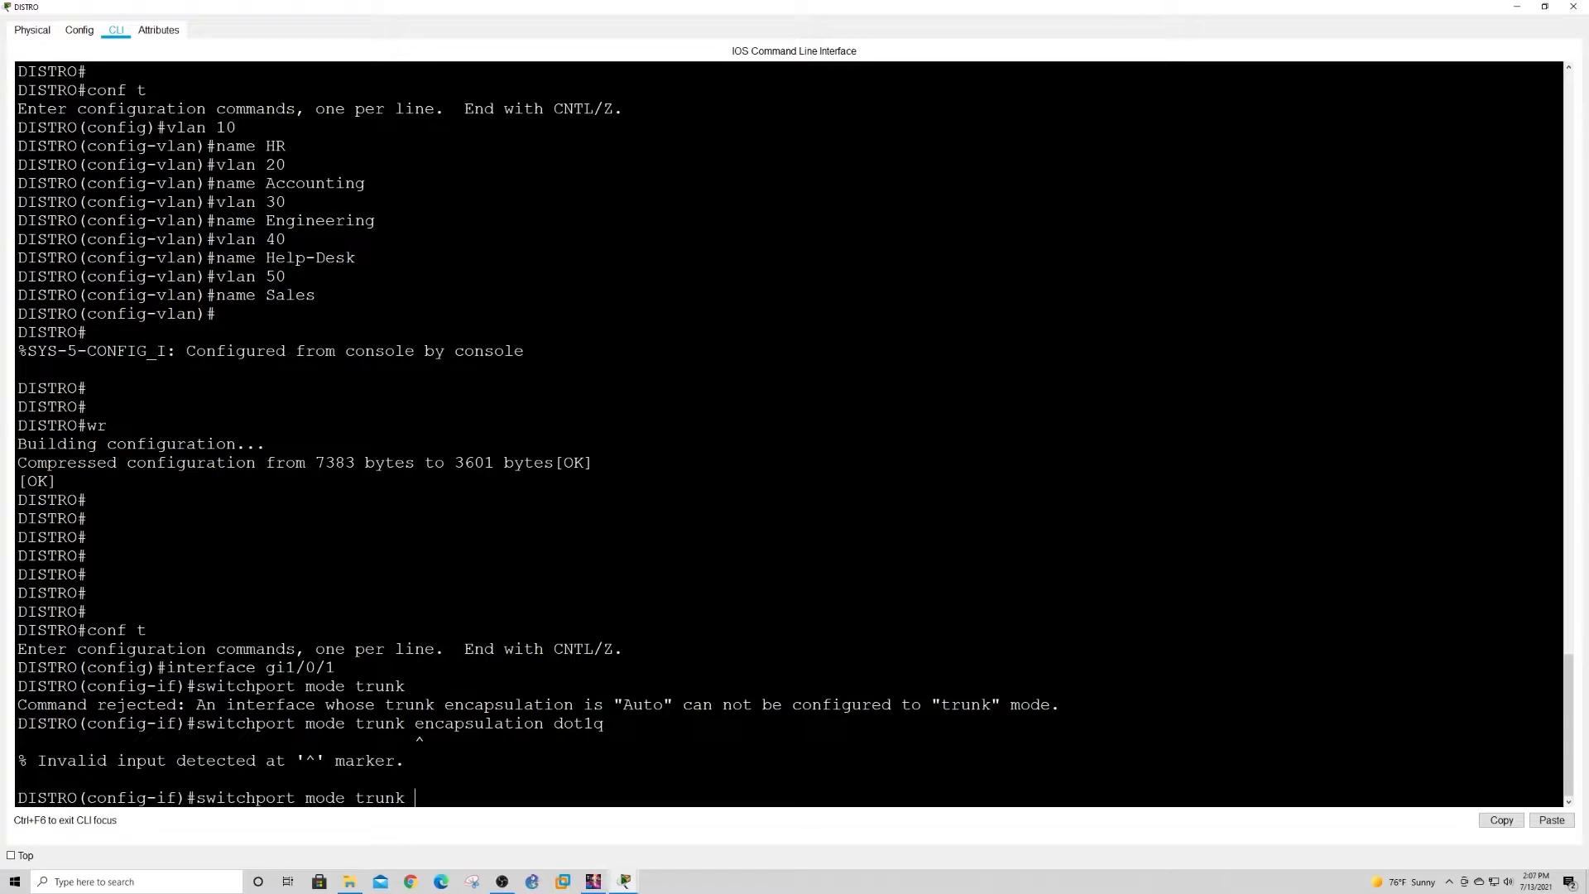
type("?")
Set DISTRO's gi1/0/1 trunk encapsulation to dot1q and put the port in trunk mode.
key("BackSpace")
key("BackSpace")
key("BackSpace")
key("BackSpace")
key("BackSpace")
key("BackSpace")
key("BackSpace")
key("BackSpace")
key("BackSpace")
key("BackSpace")
key("BackSpace")
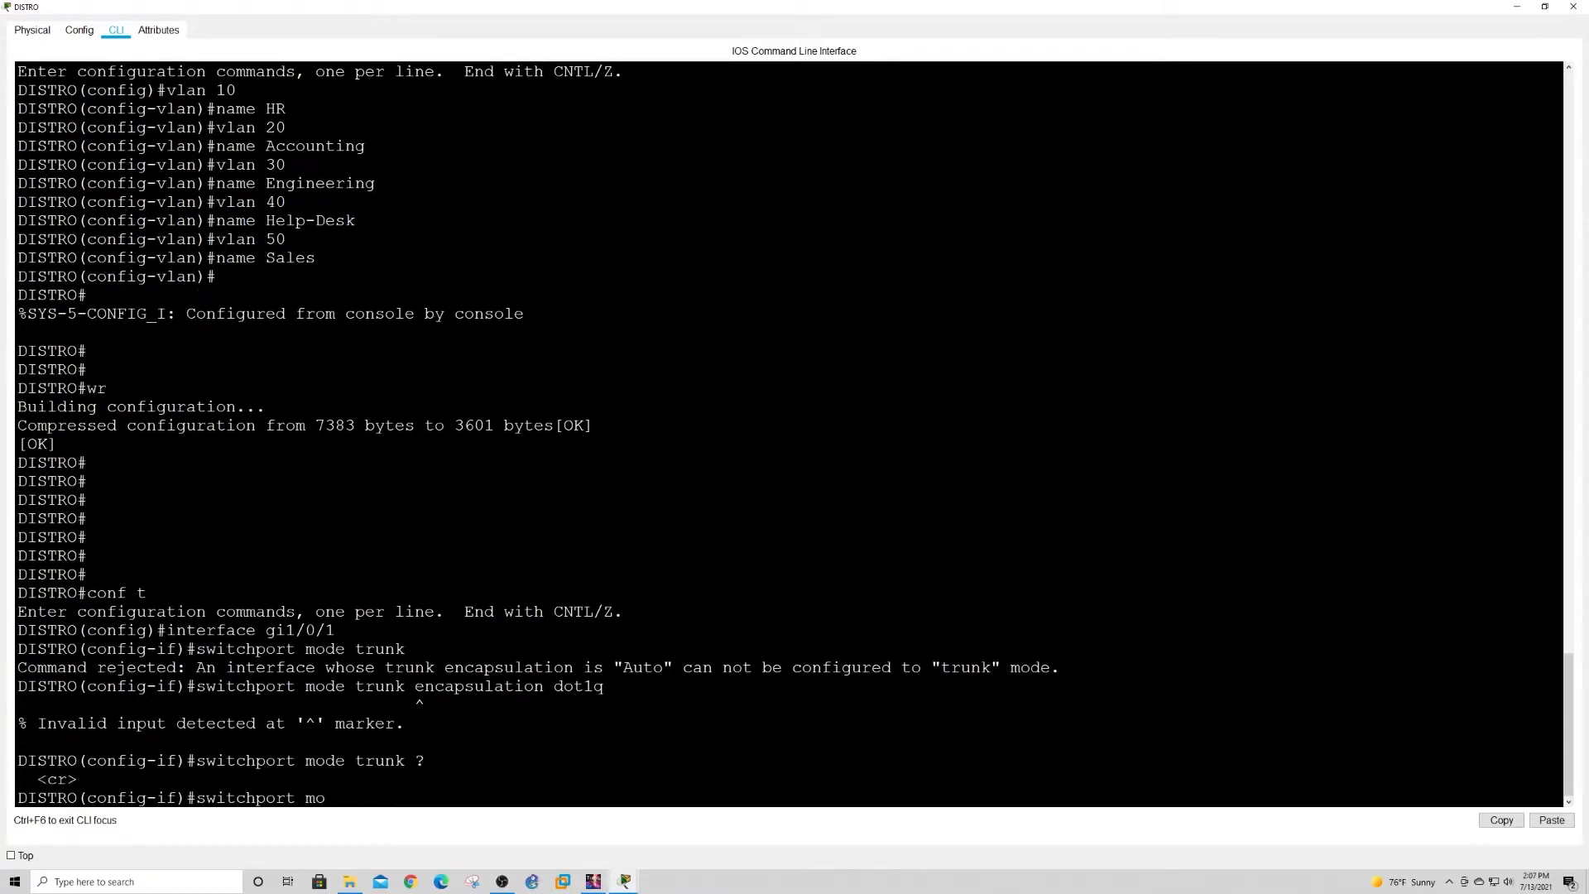
type("trunk encaps")
key("Tab")
type("do")
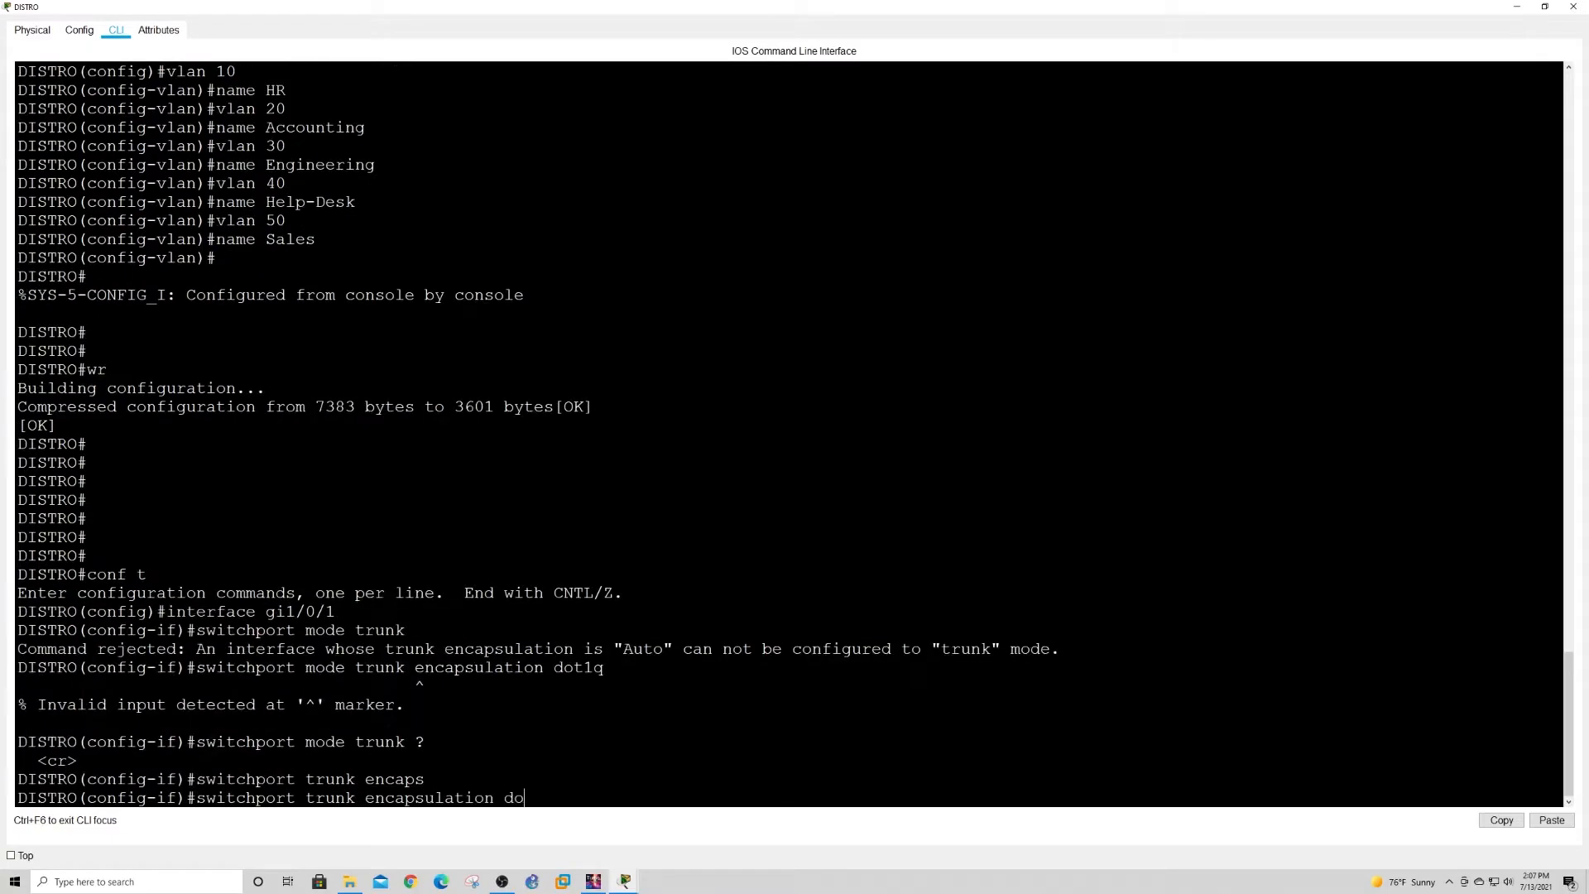
key("Tab")
key("Return")
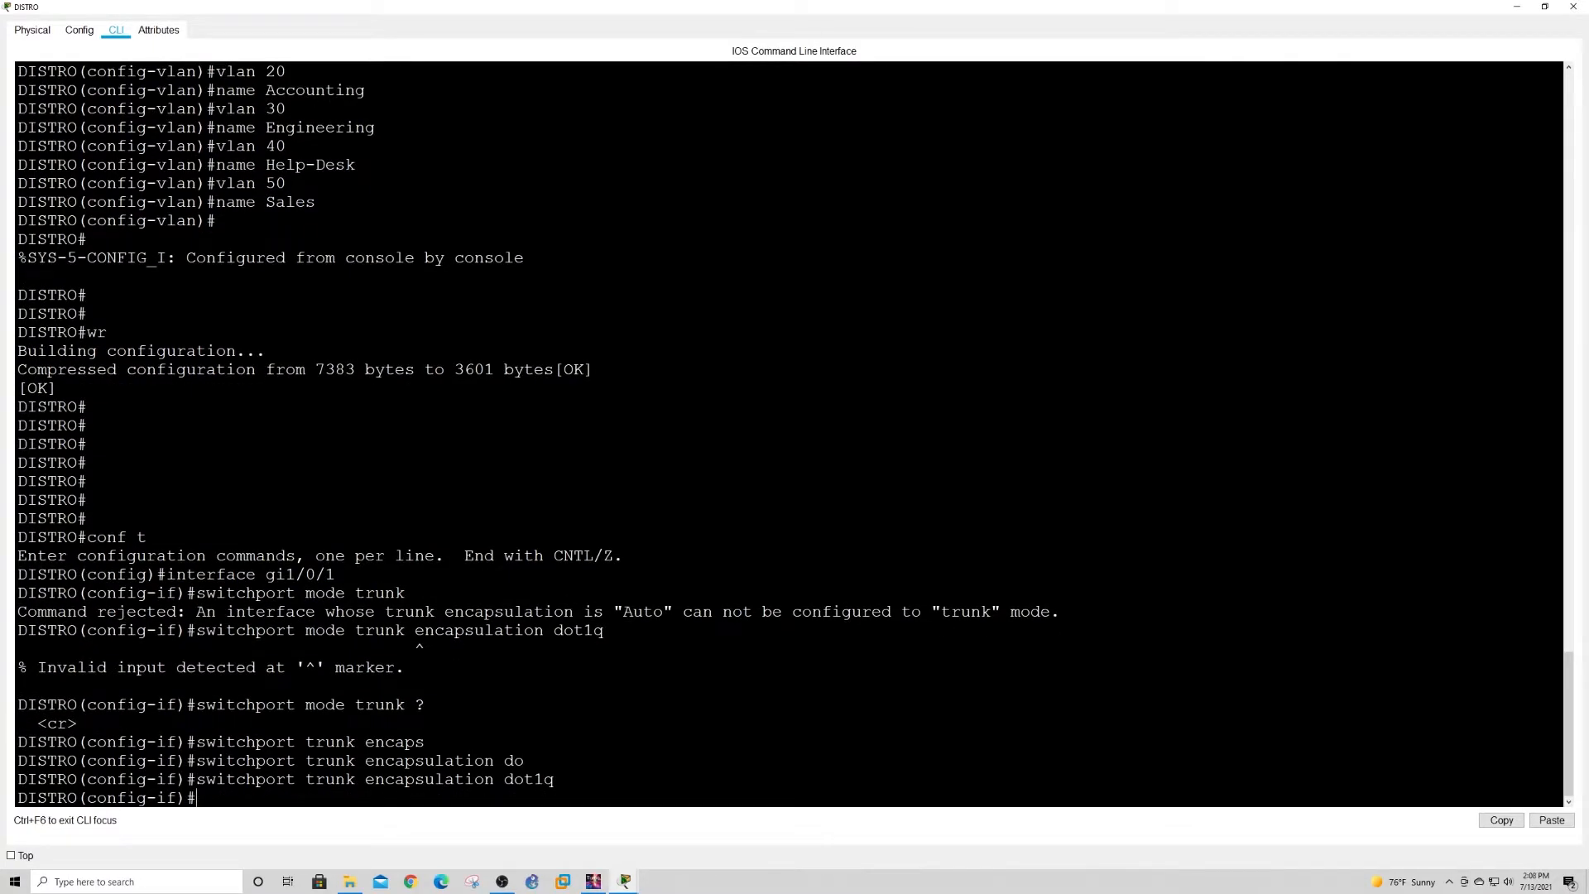
type("switchport mode trunk")
key("Return")
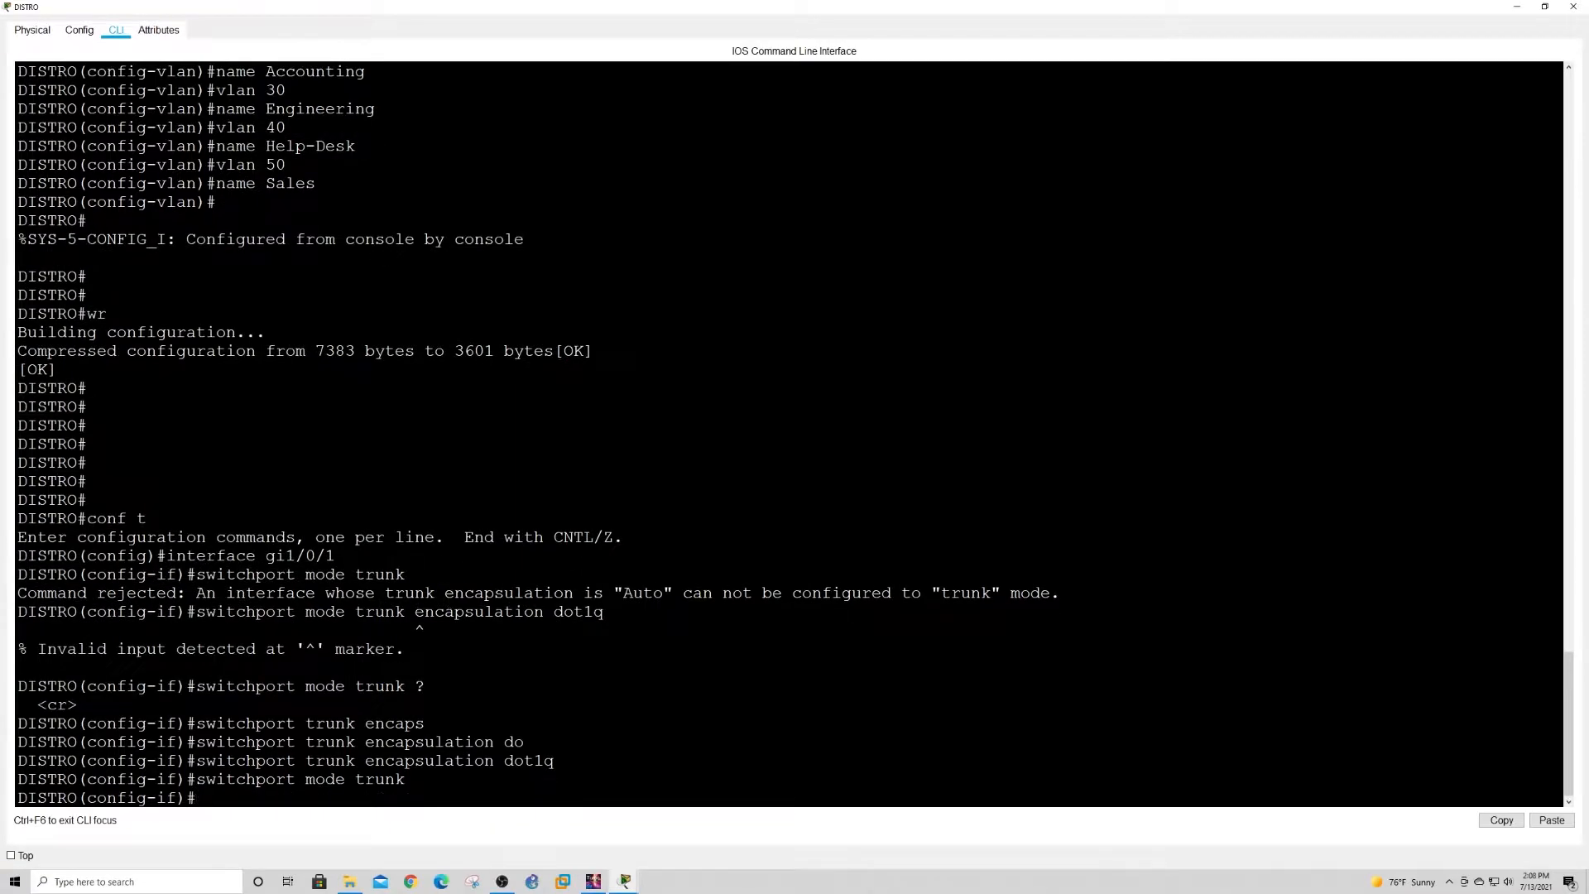
Save DISTRO's running configuration to startup-config with do copy run start, accepting the default destination filename.
left_click(1515, 9)
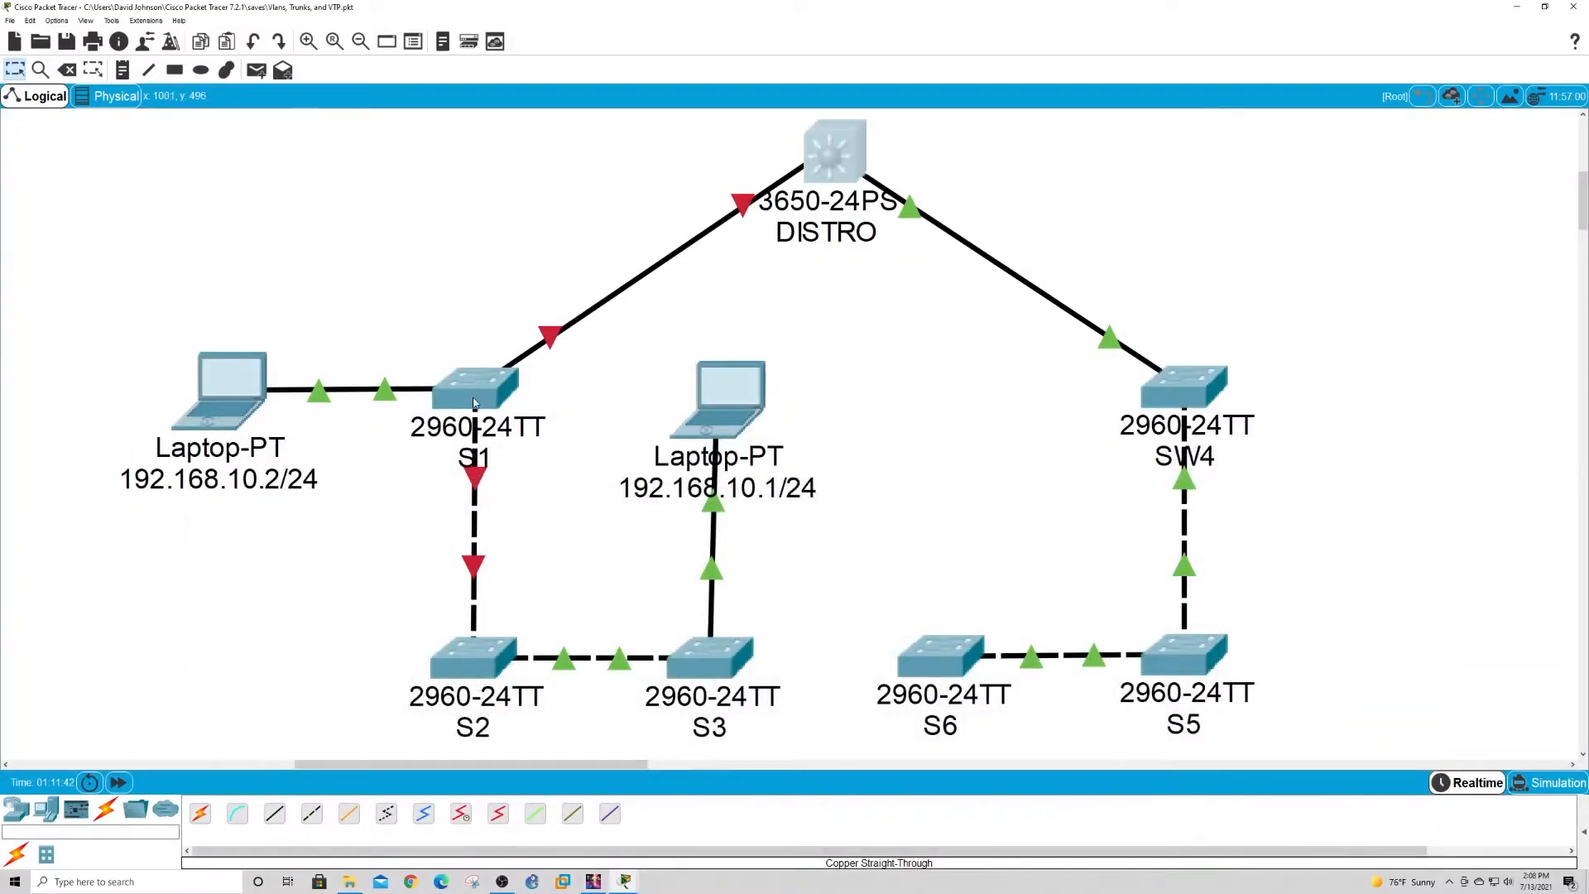
left_click(817, 179)
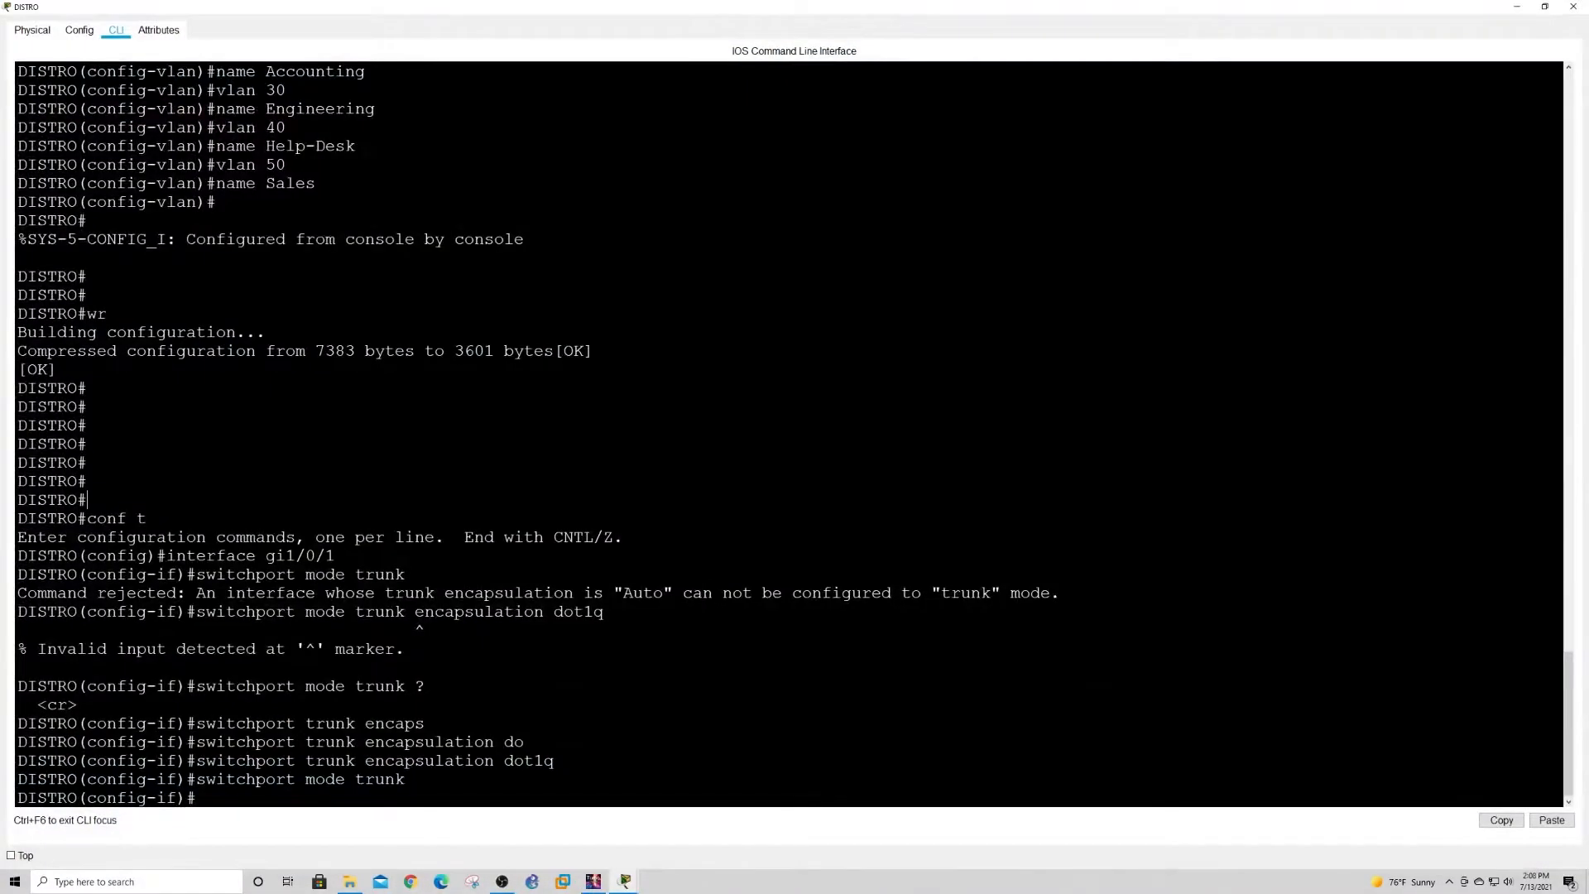
type("do copy run")
key("Return")
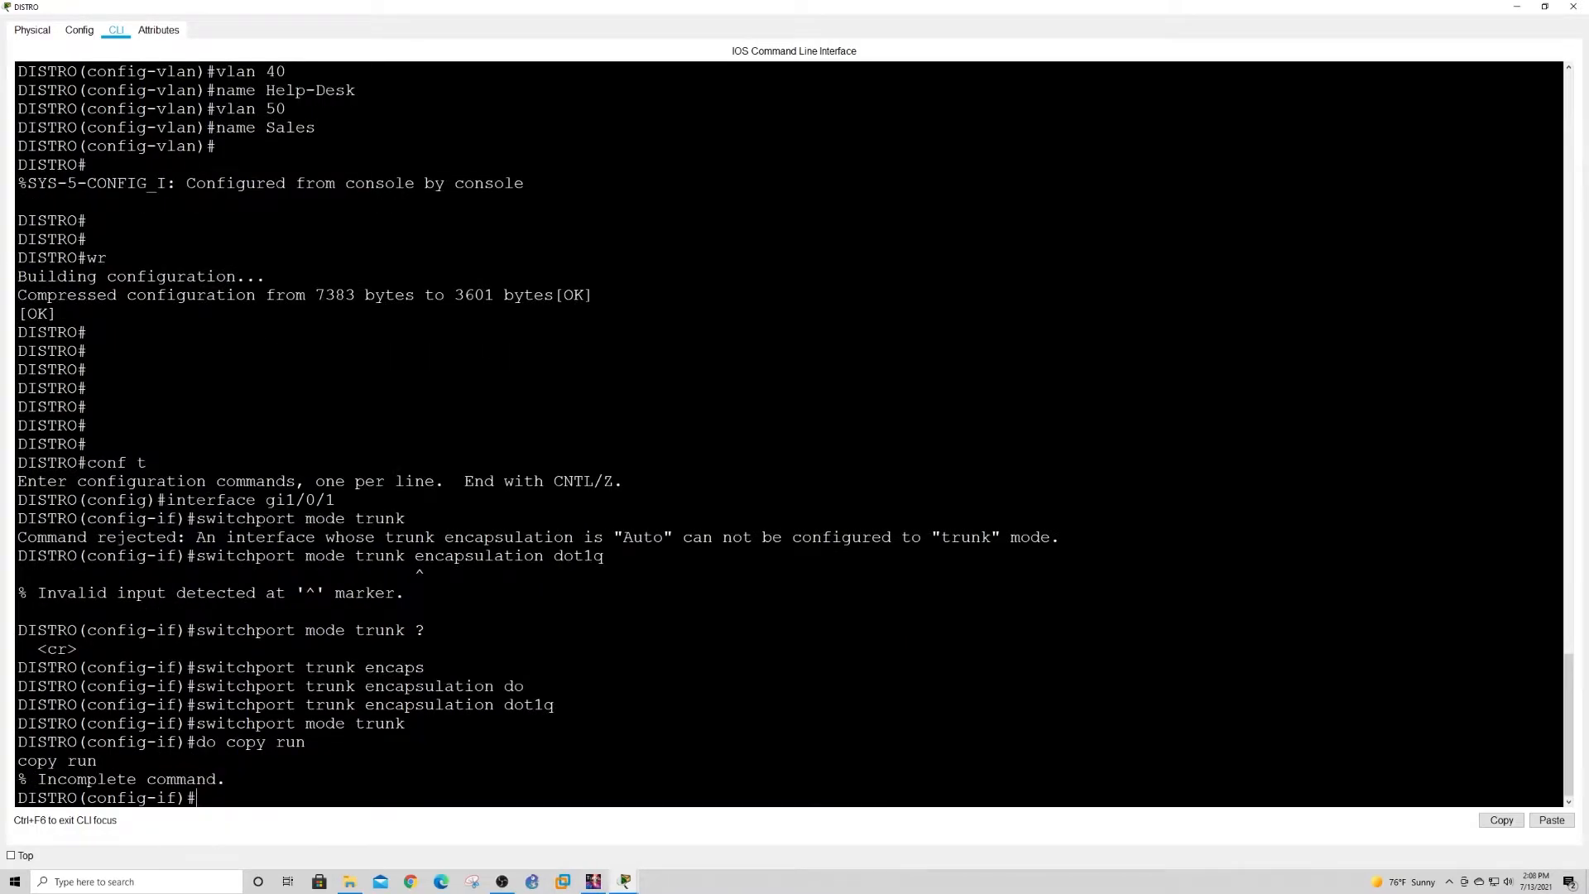
key("Up")
type("start")
key("Return")
key("Return")
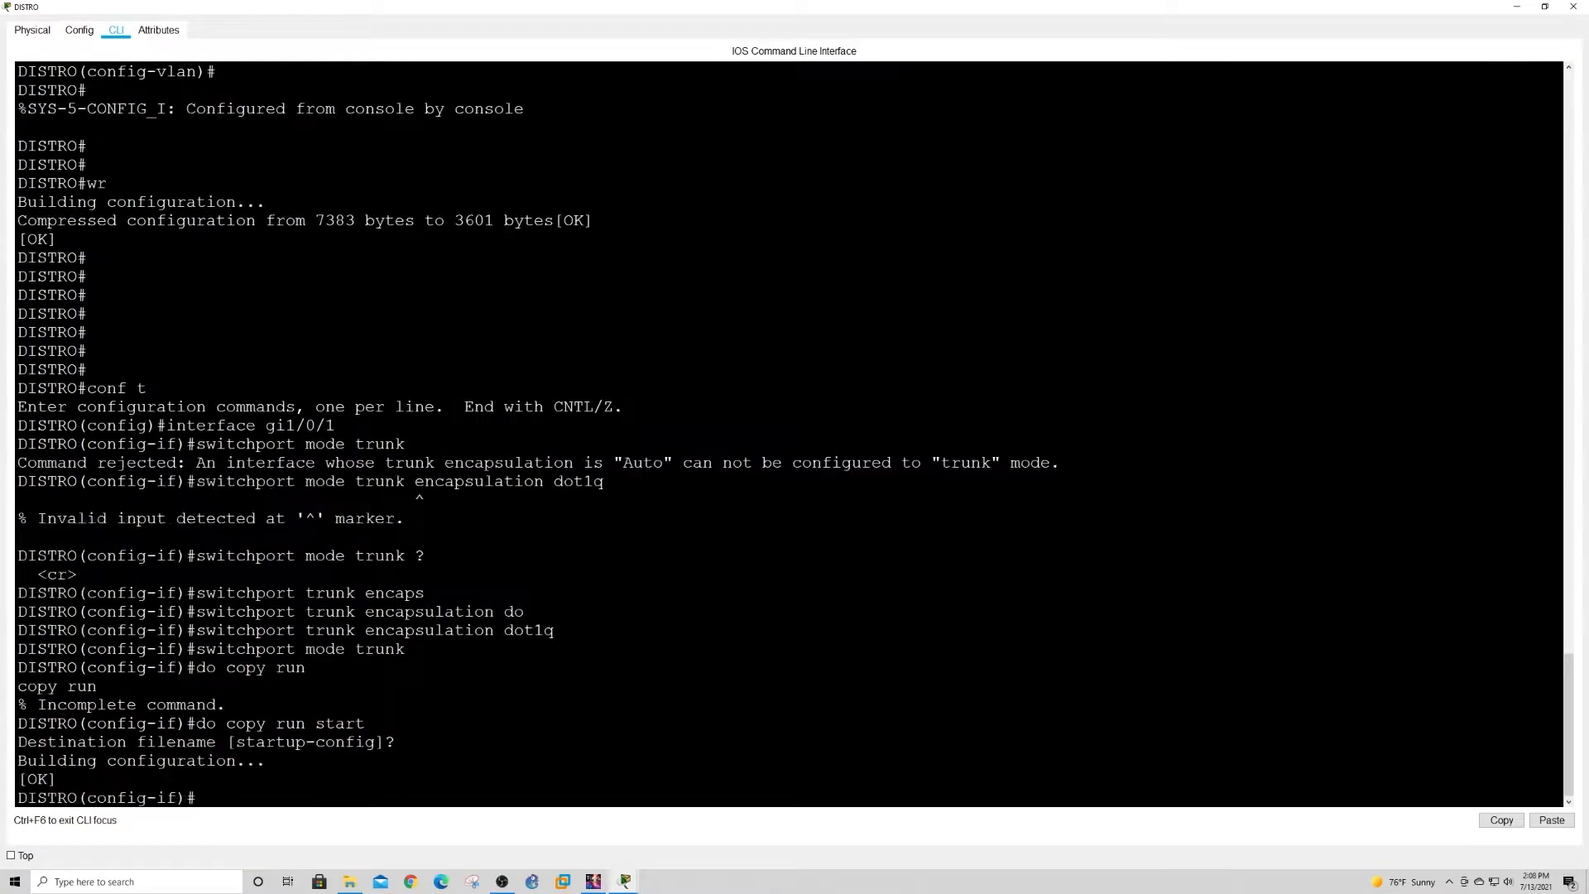
Open S1's command line and set interface gi0/1 to trunk mode with switchport mode trunk.
left_click(1517, 6)
left_click(486, 391)
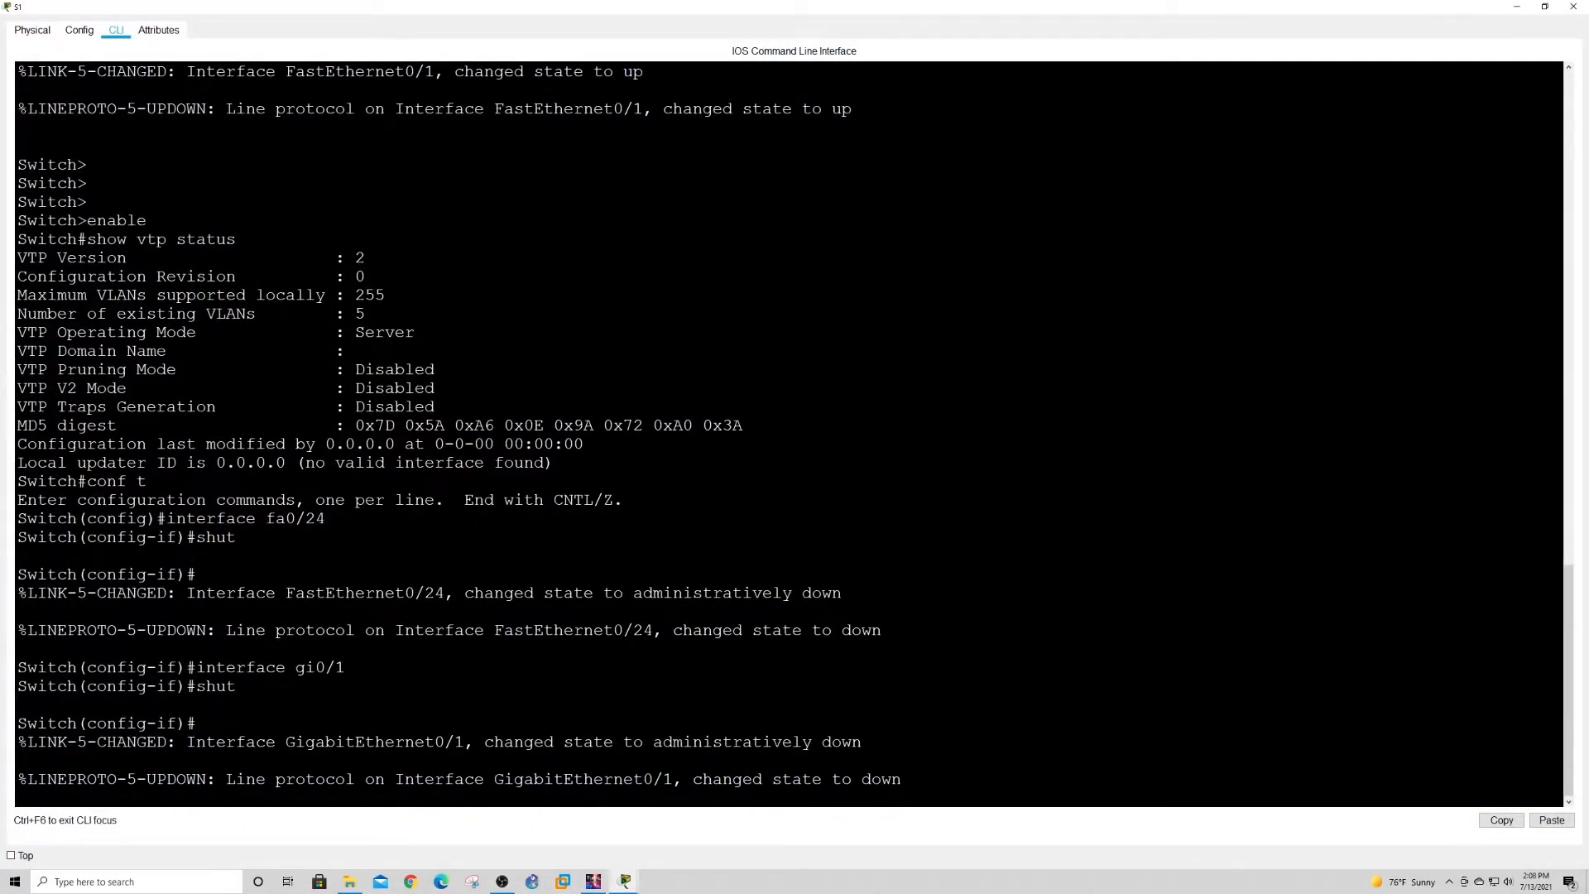
key("Return")
key("Return")
key("Return")
key("Return")
type("interface gi0/1")
key("Return")
type("switchport mode trunk")
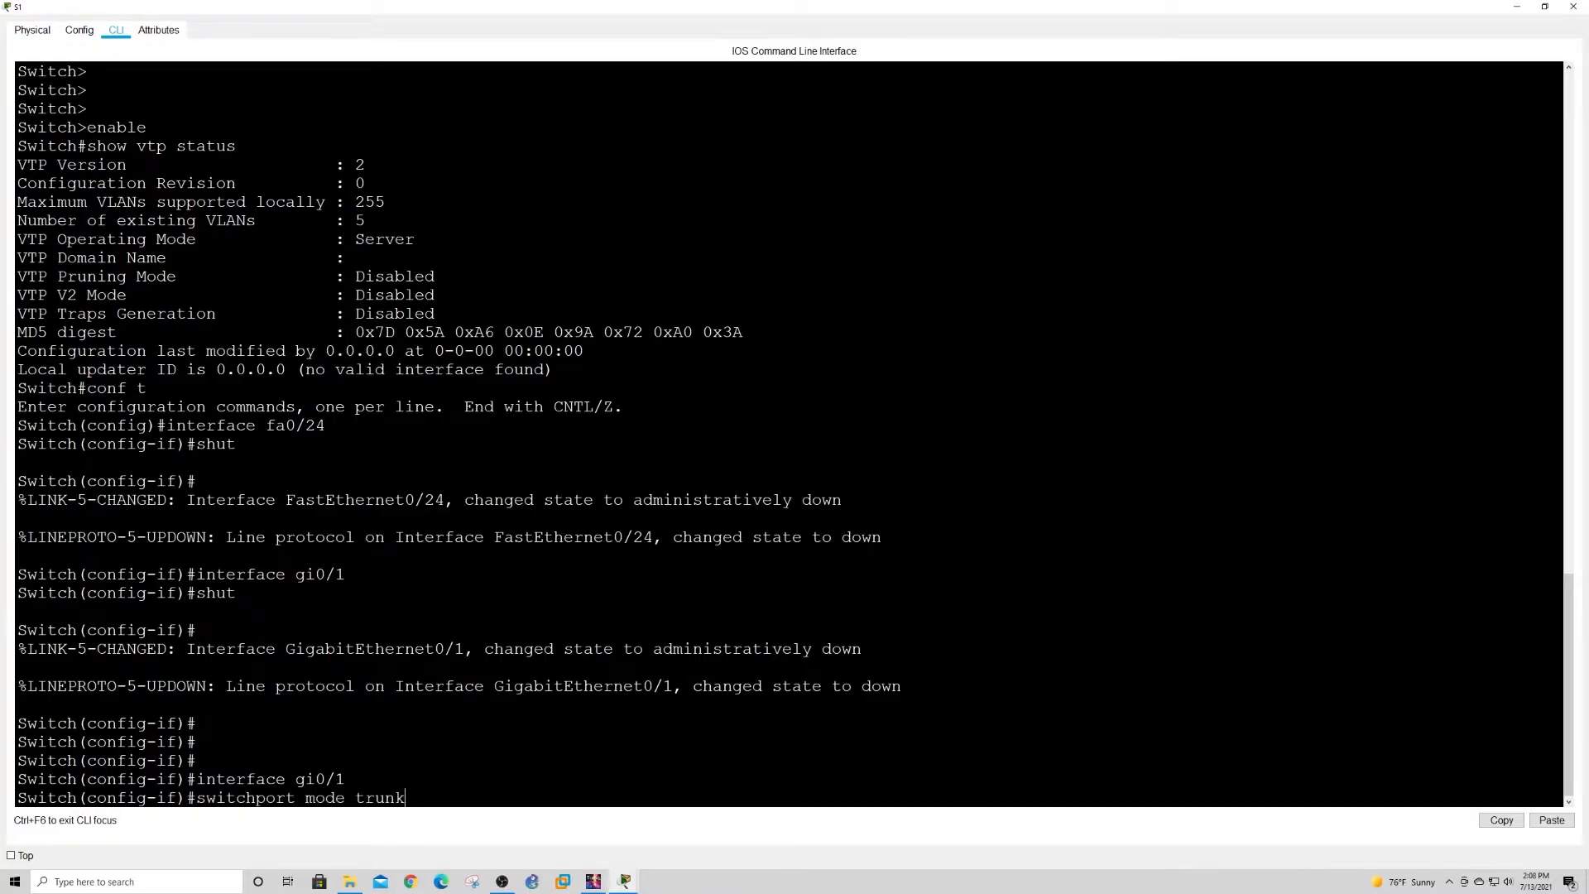
key("Return")
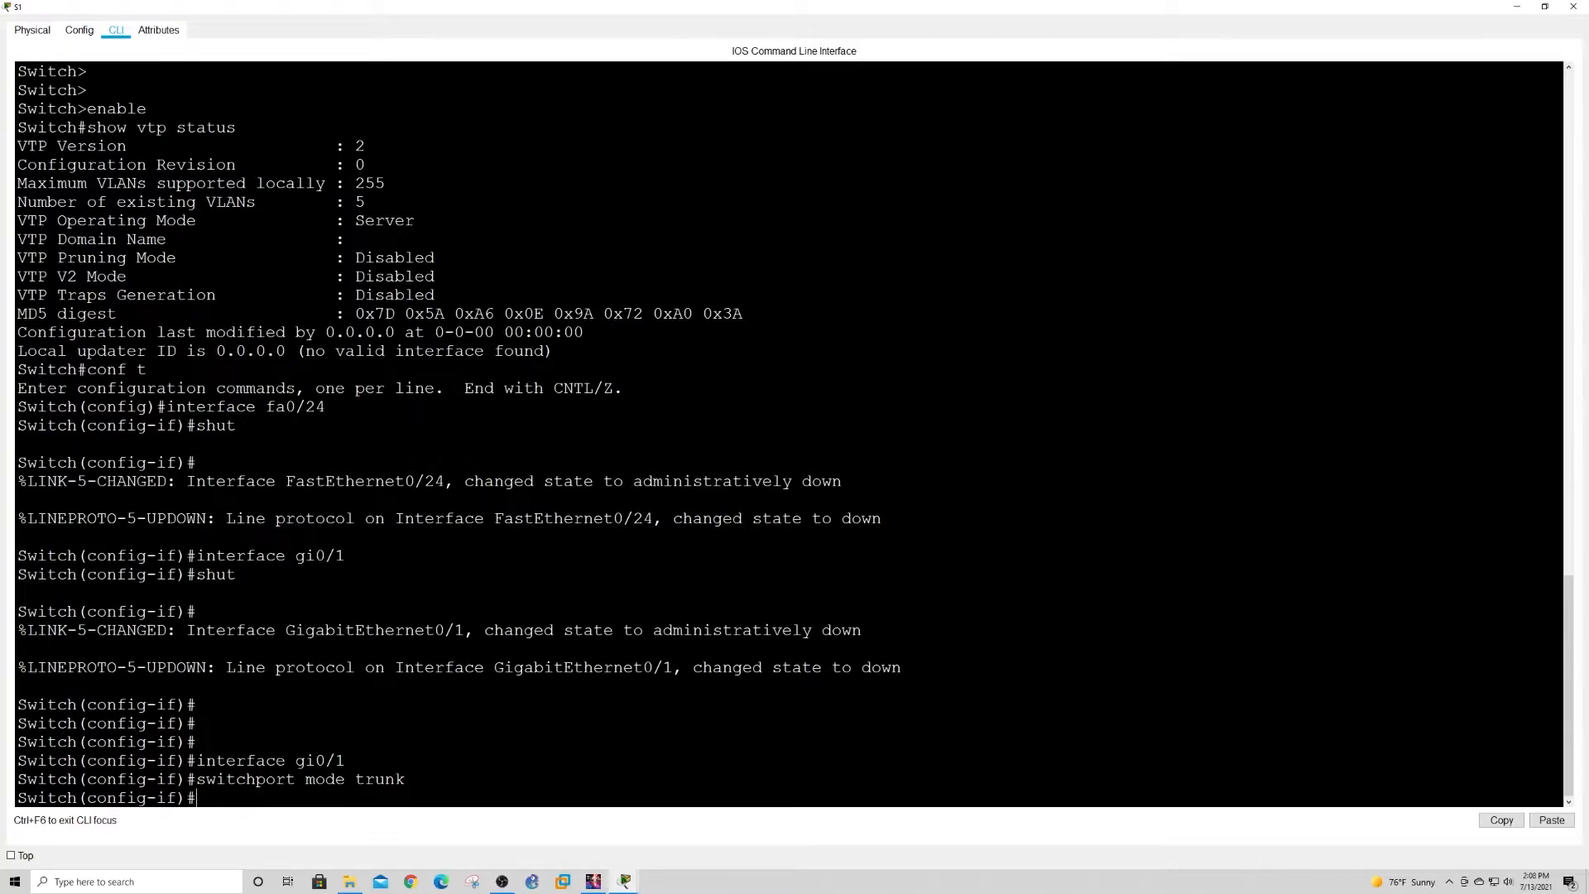
List the options of switchport trunk on S1's gi0/1, discard the unfinished command and return to privileged EXEC mode.
type("swit")
key("BackSpace")
key("BackSpace")
key("BackSpace")
type("wtich")
key("BackSpace")
key("BackSpace")
key("BackSpace")
type("itchport trunk ?")
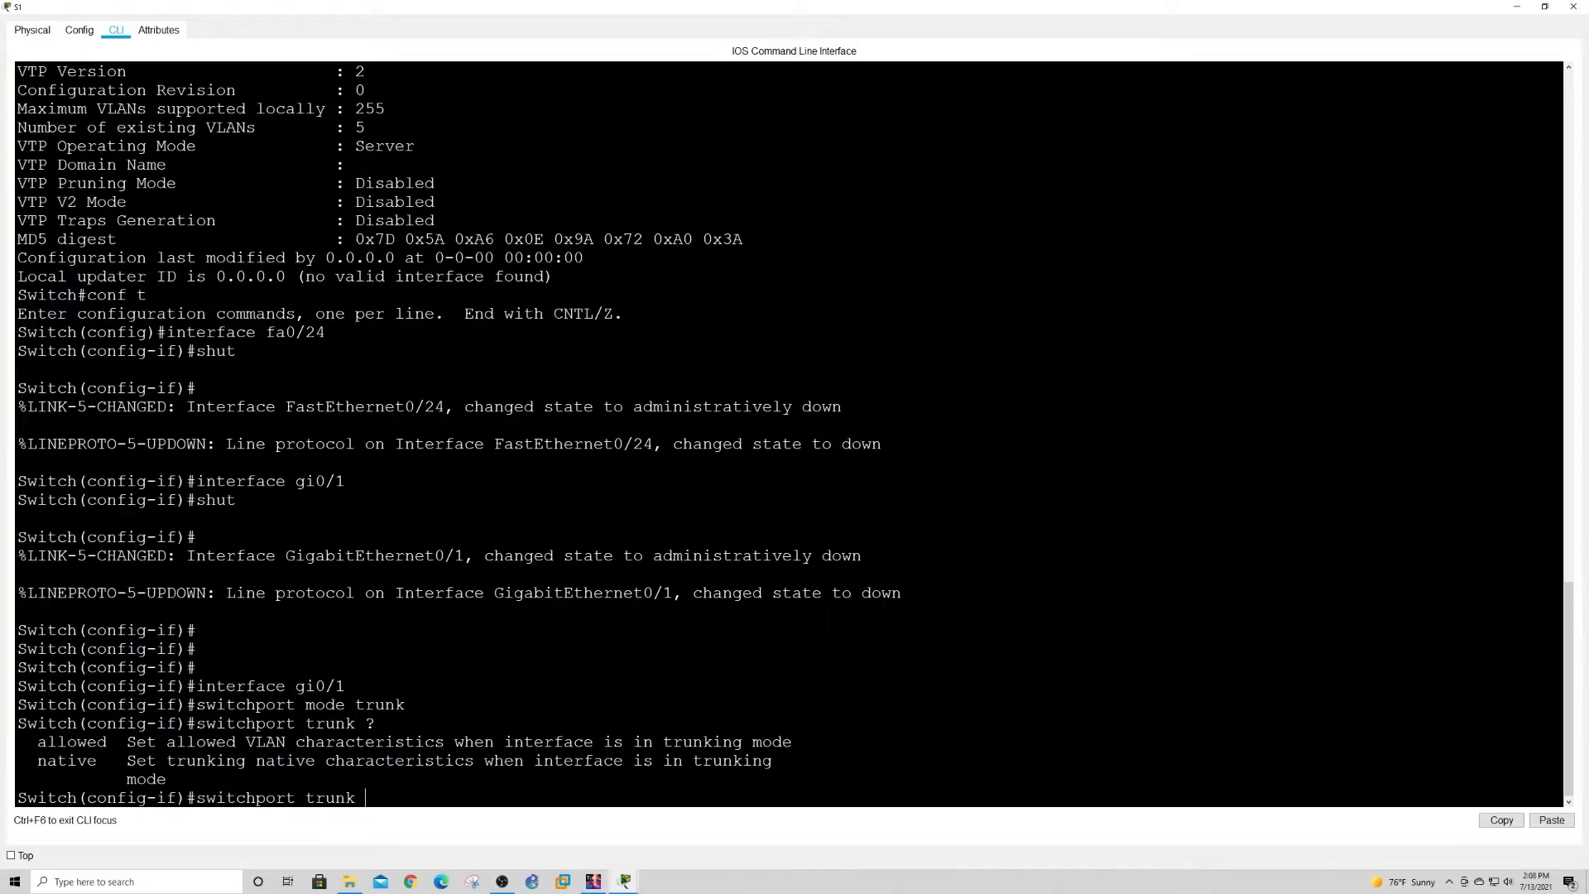
key("BackSpace")
key("BackSpace")
key("BackSpace")
key("BackSpace")
key("BackSpace")
key("BackSpace")
key("BackSpace")
key("BackSpace")
key("BackSpace")
key("BackSpace")
key("BackSpace")
key("BackSpace")
key("BackSpace")
key("BackSpace")
key("BackSpace")
key("BackSpace")
key("ctrl+z")
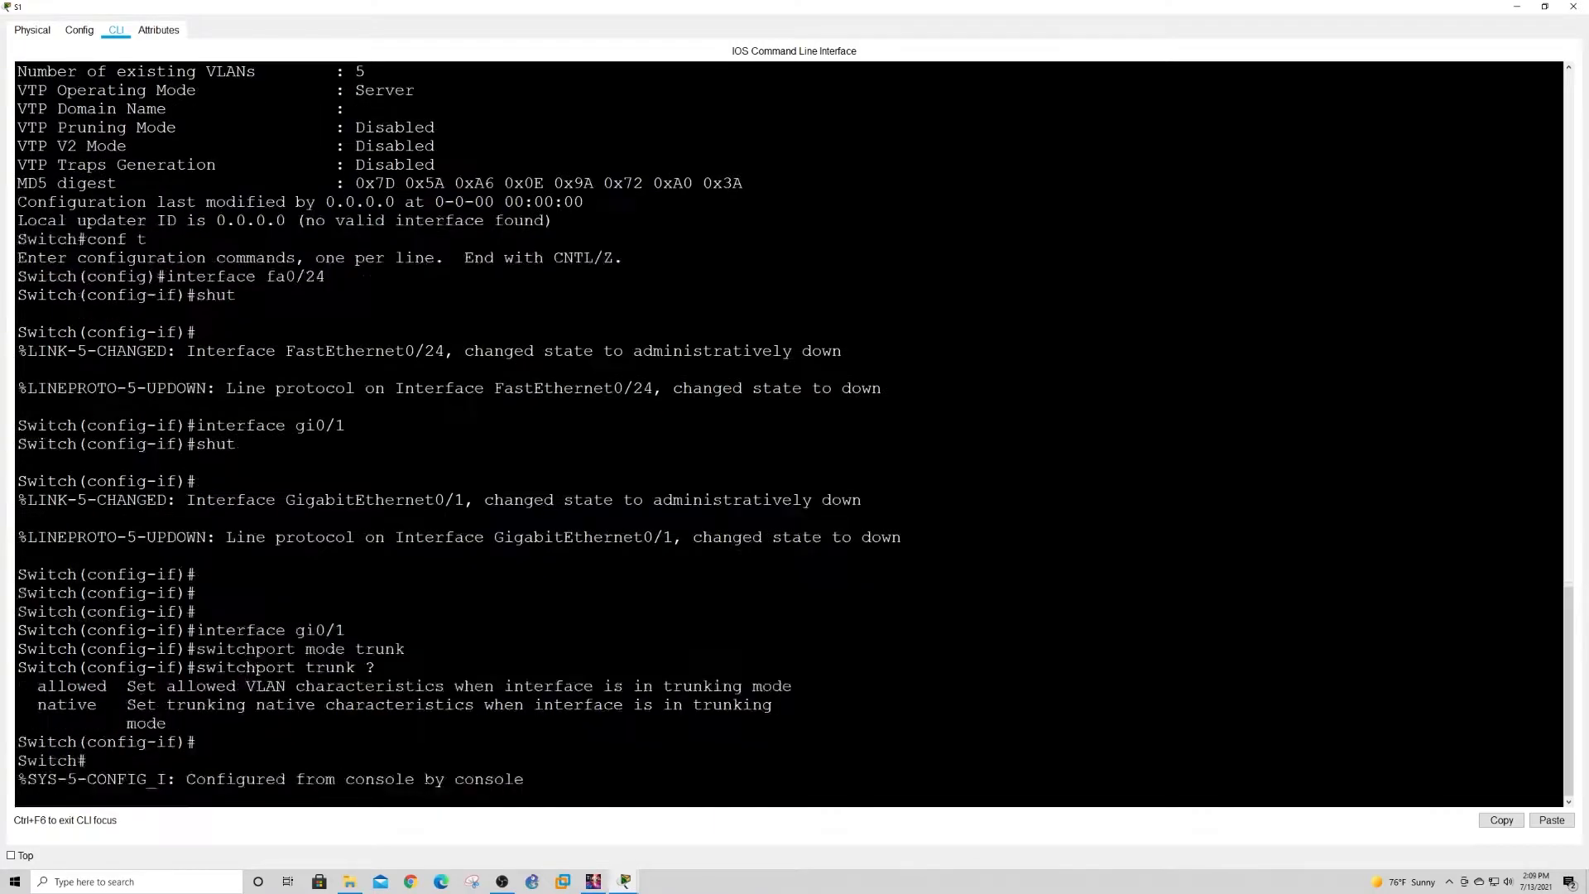
key("Return")
key("Return")
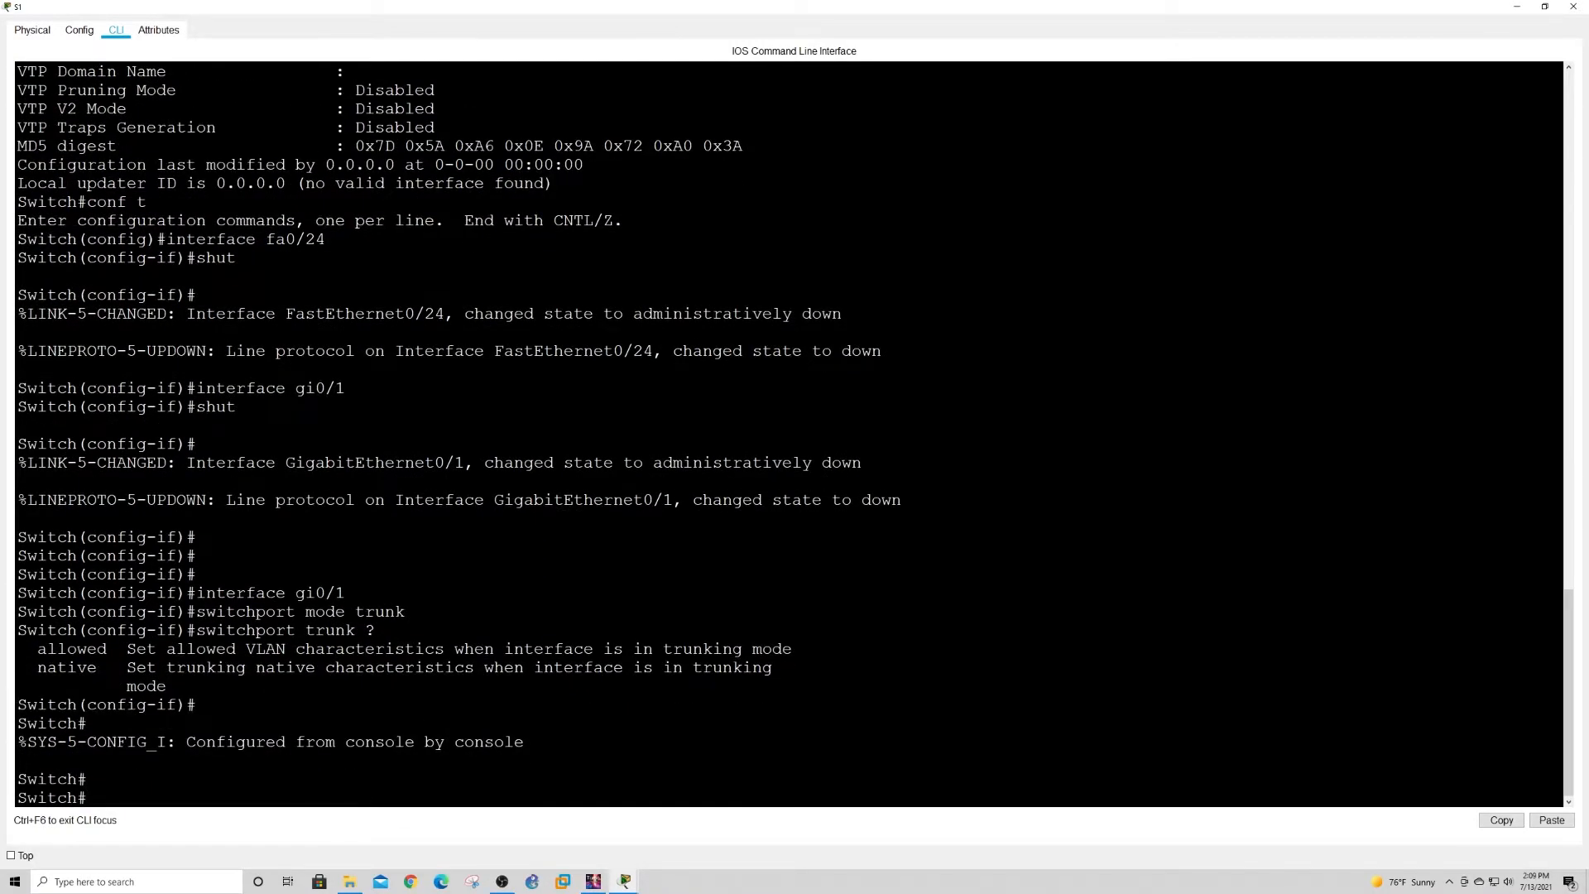
Enter S1's configuration mode and set interface fa0/24 to trunk mode.
type("conf t")
key("Return")
type("int ")
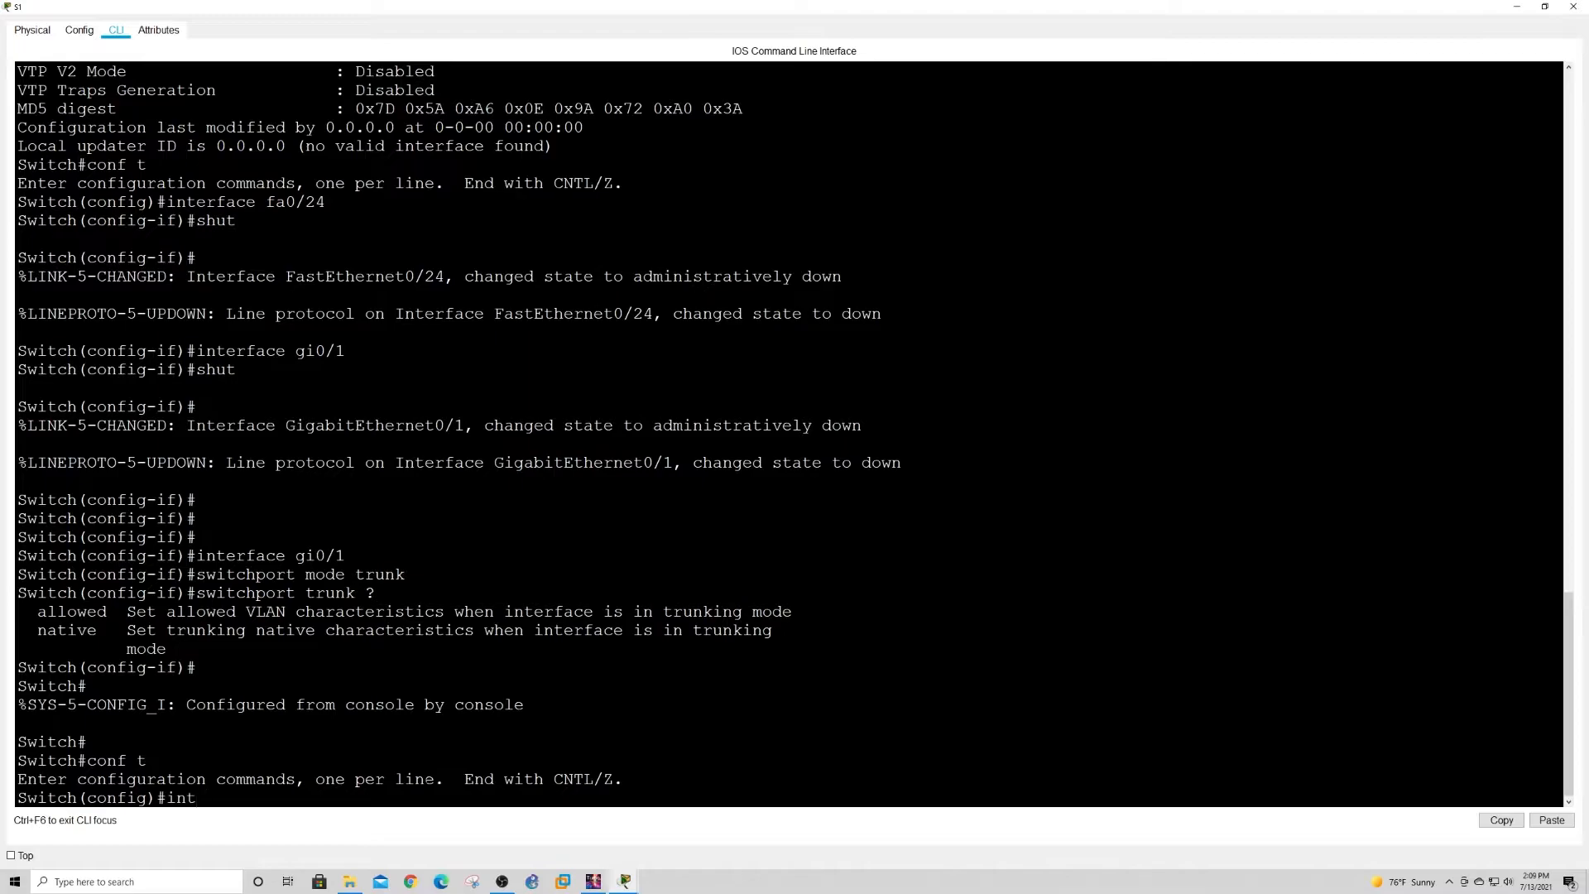
type("fa0/24")
key("Return")
type("switchport mode trunkj")
key("Return")
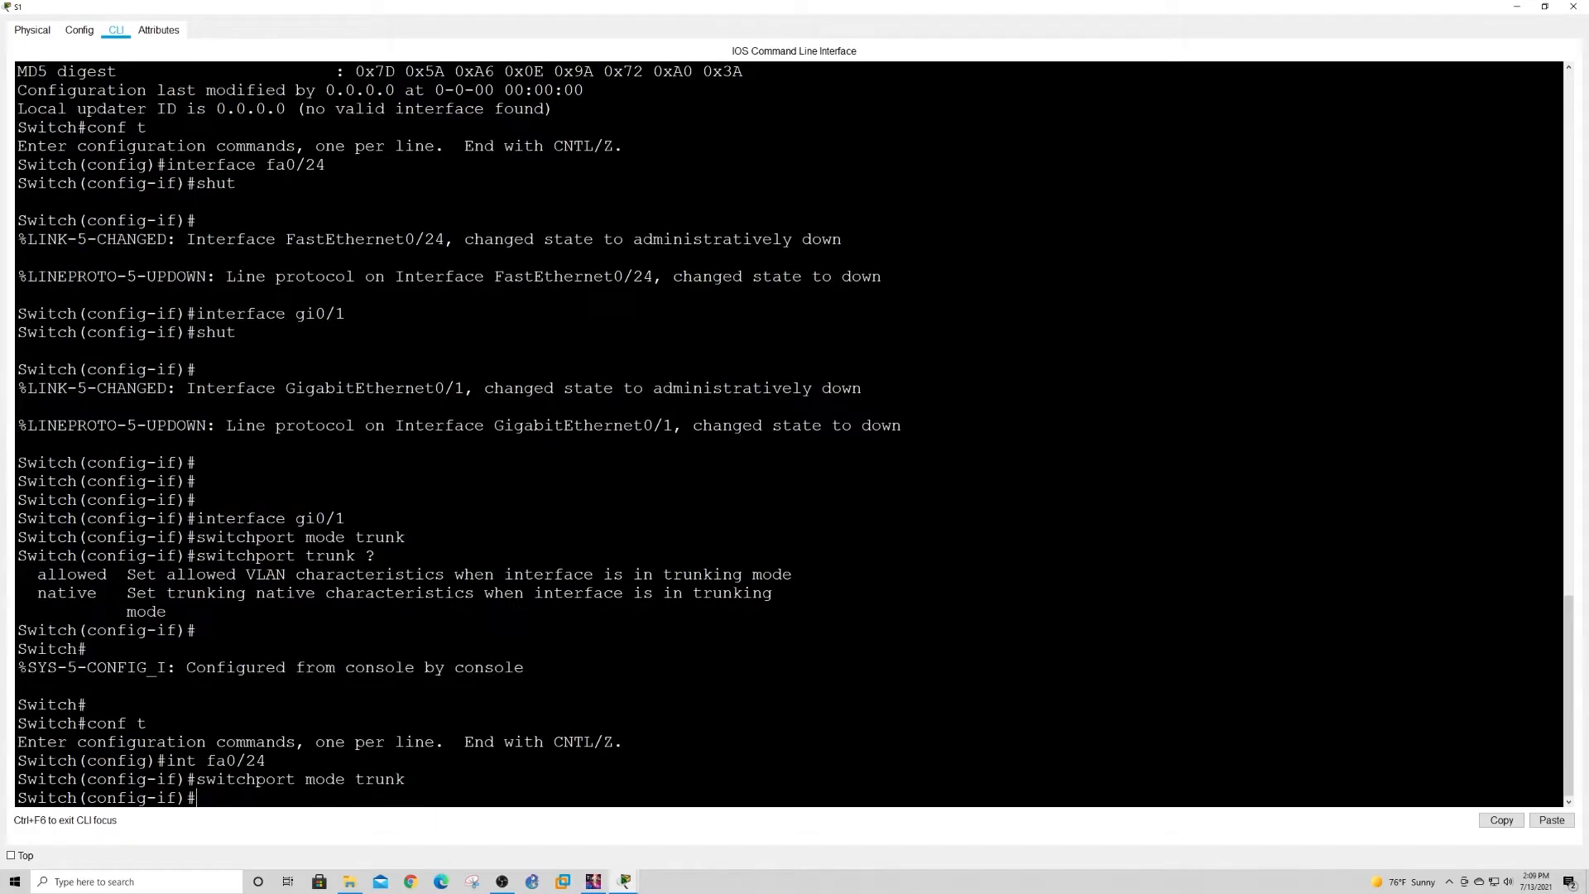
Return S1 to privileged EXEC mode, save its configuration with wr and close its window.
key("ctrl+z")
key("Return")
key("Return")
type("wr")
key("Return")
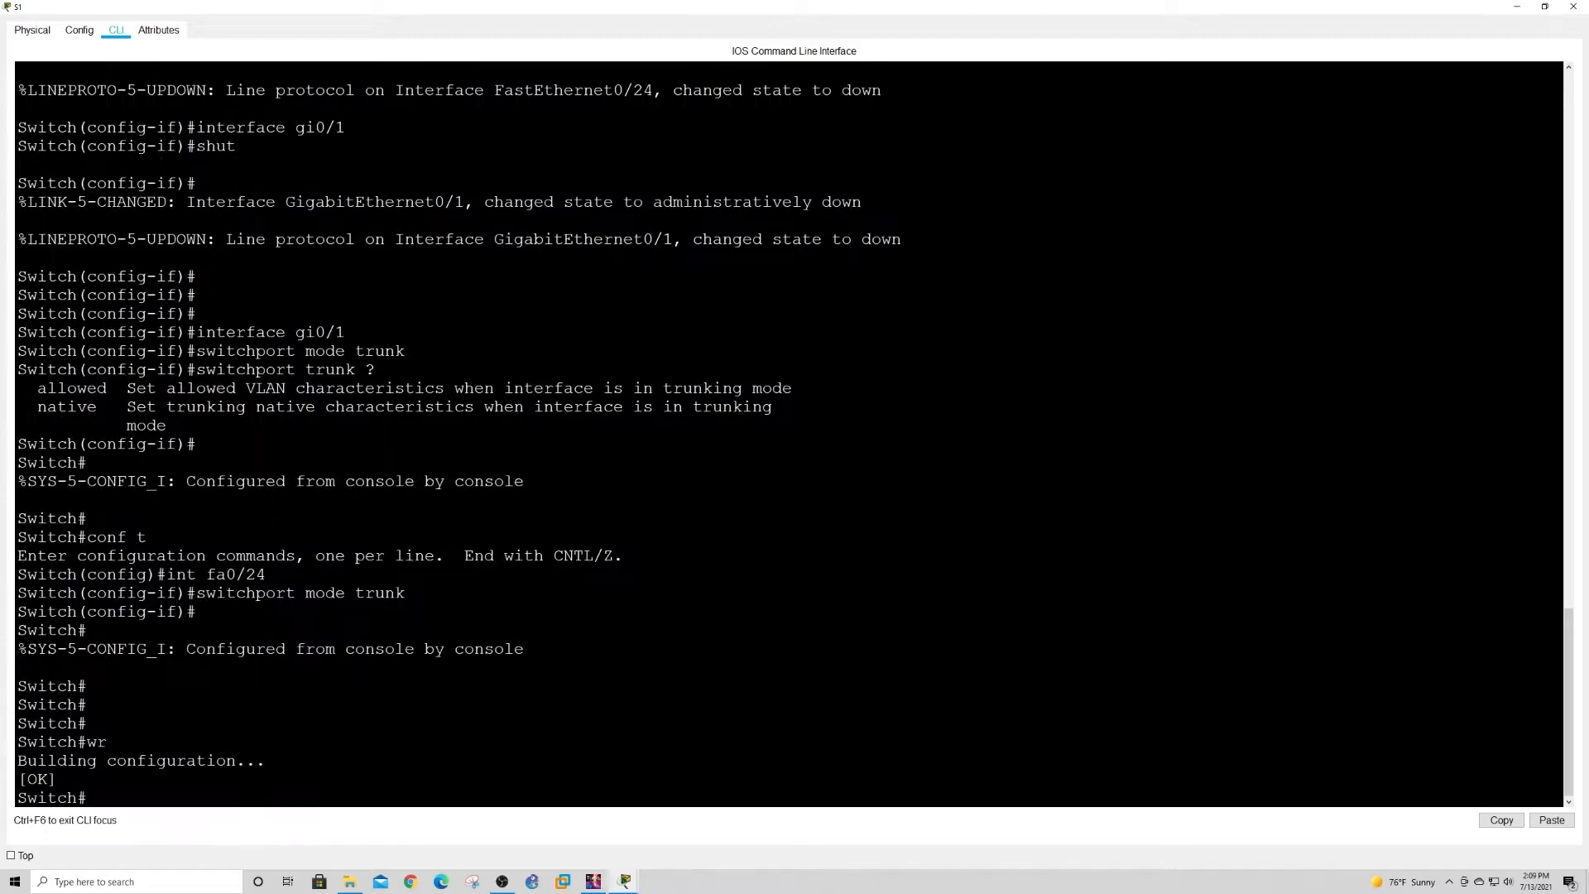
left_click(1573, 6)
left_click_drag(585, 242, 722, 346)
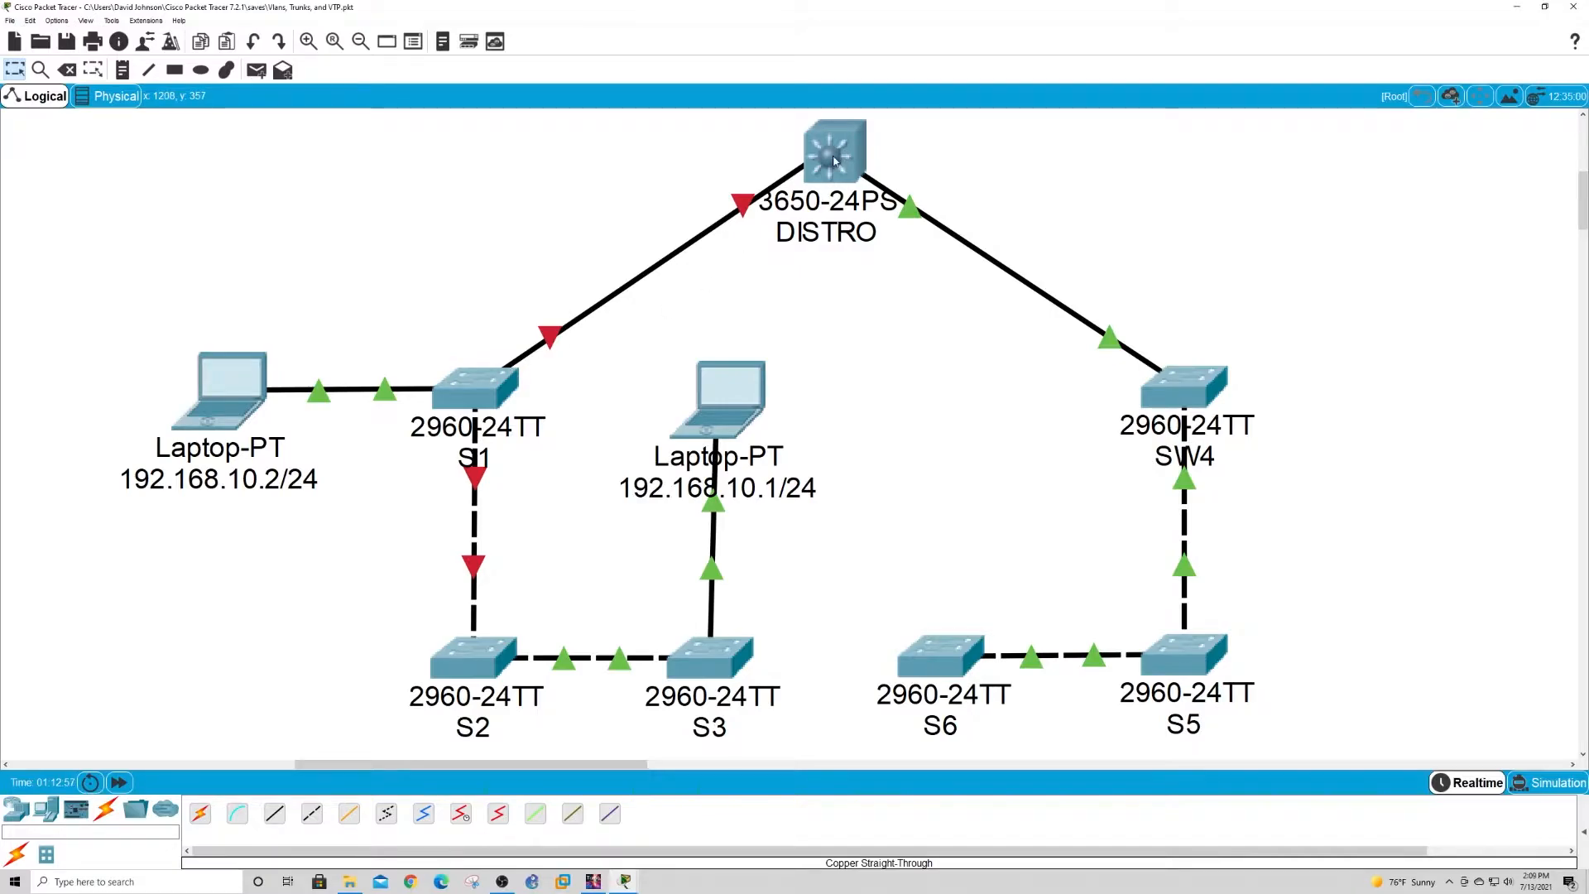
left_click_drag(502, 264, 741, 306)
left_click_drag(398, 481, 564, 568)
Open S2's command line in a maximized window and enter privileged EXEC mode with enable.
mouse_move(478, 653)
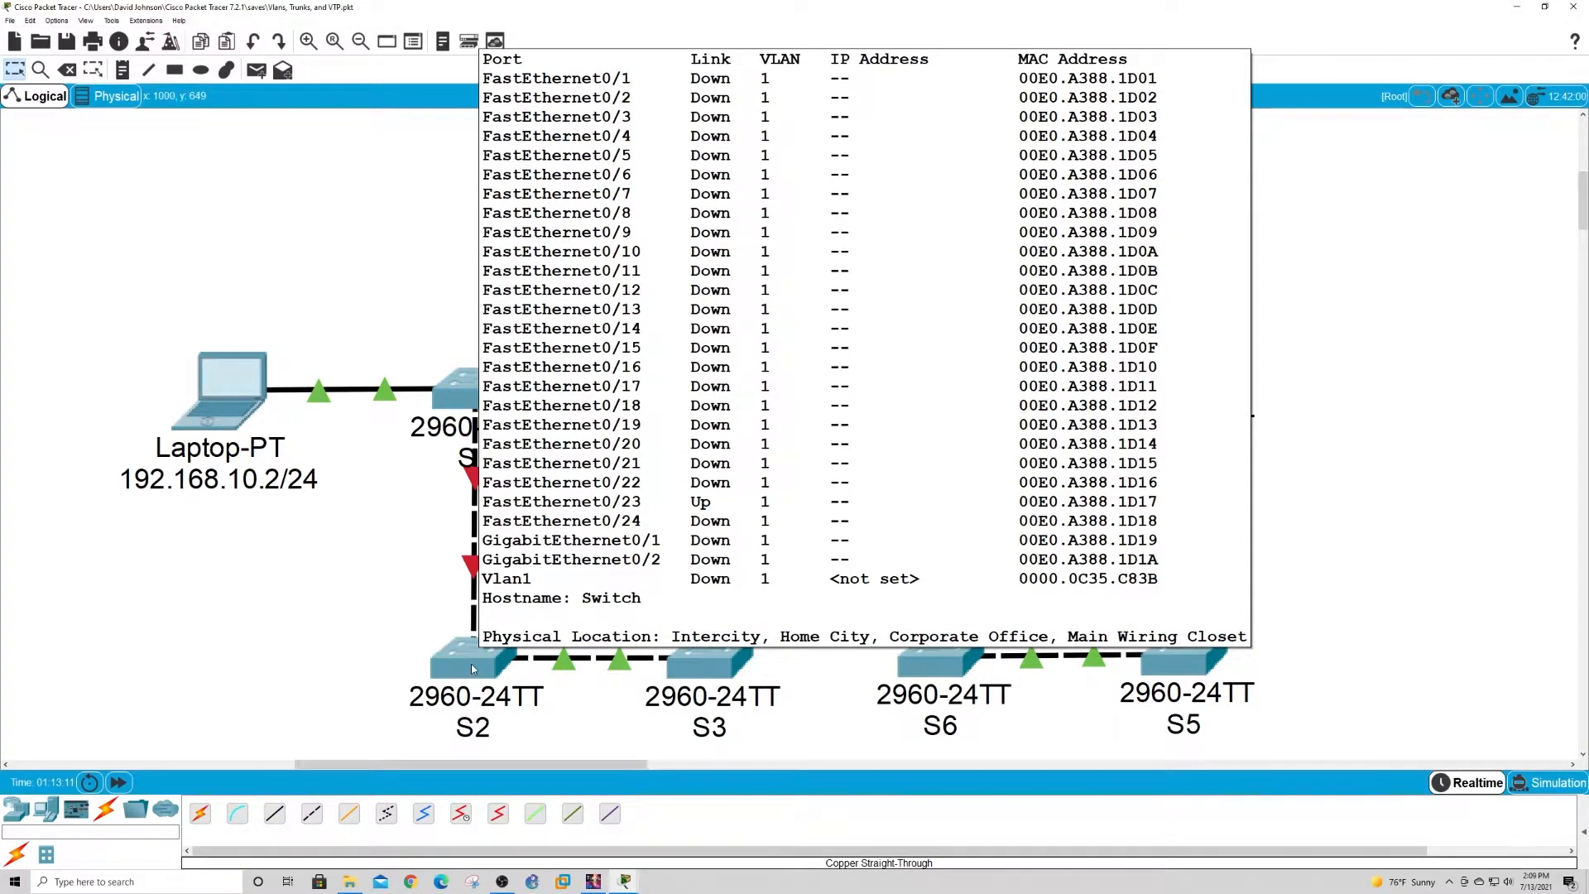
left_click(470, 676)
left_click(717, 280)
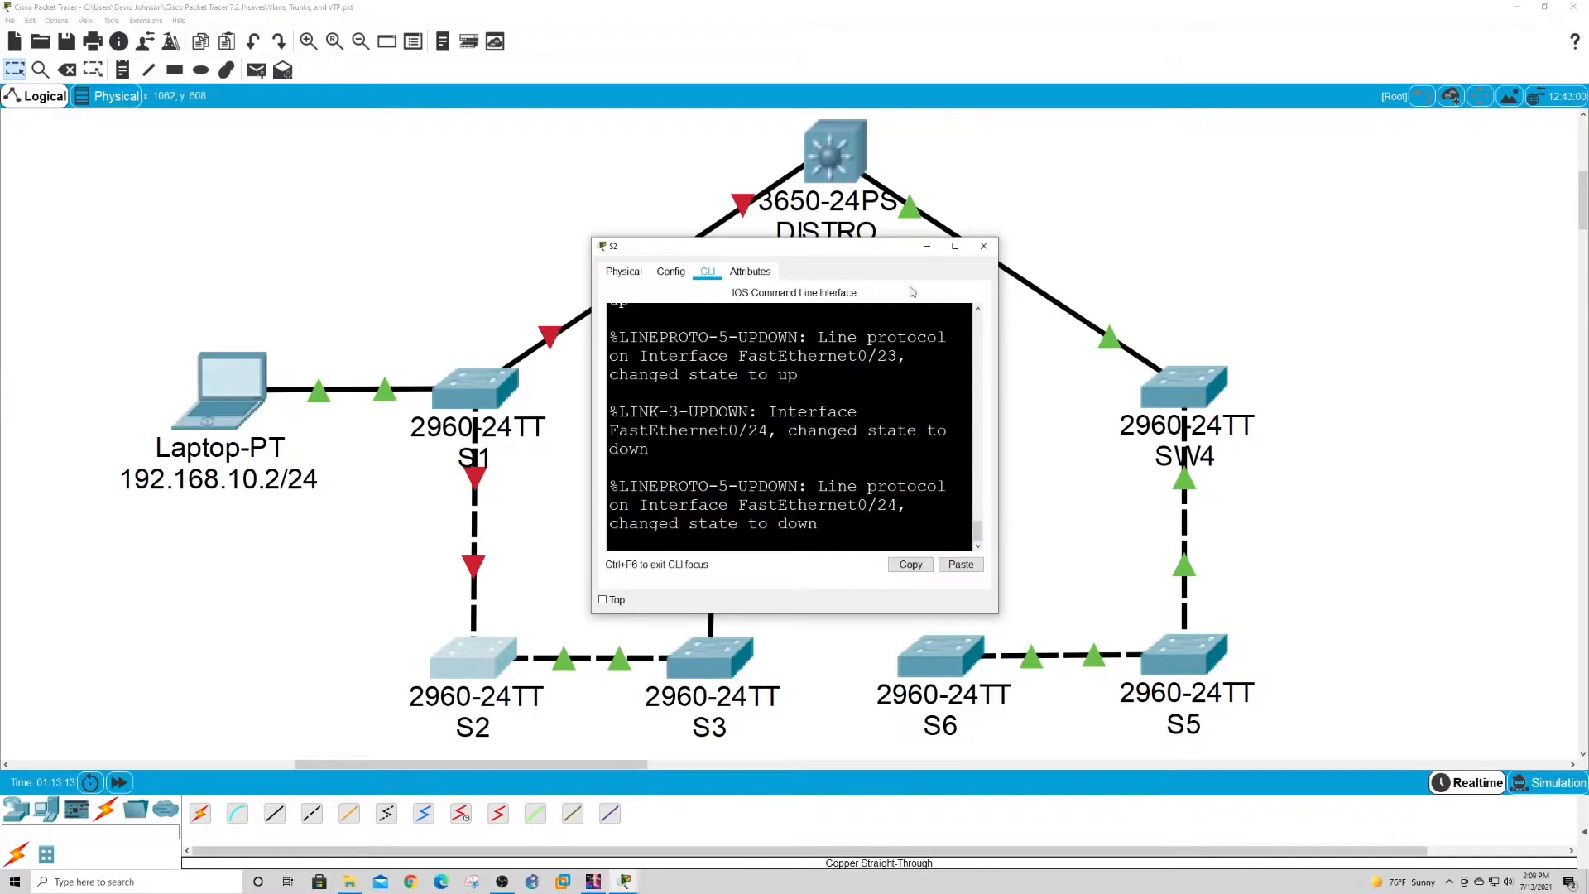
left_click(955, 246)
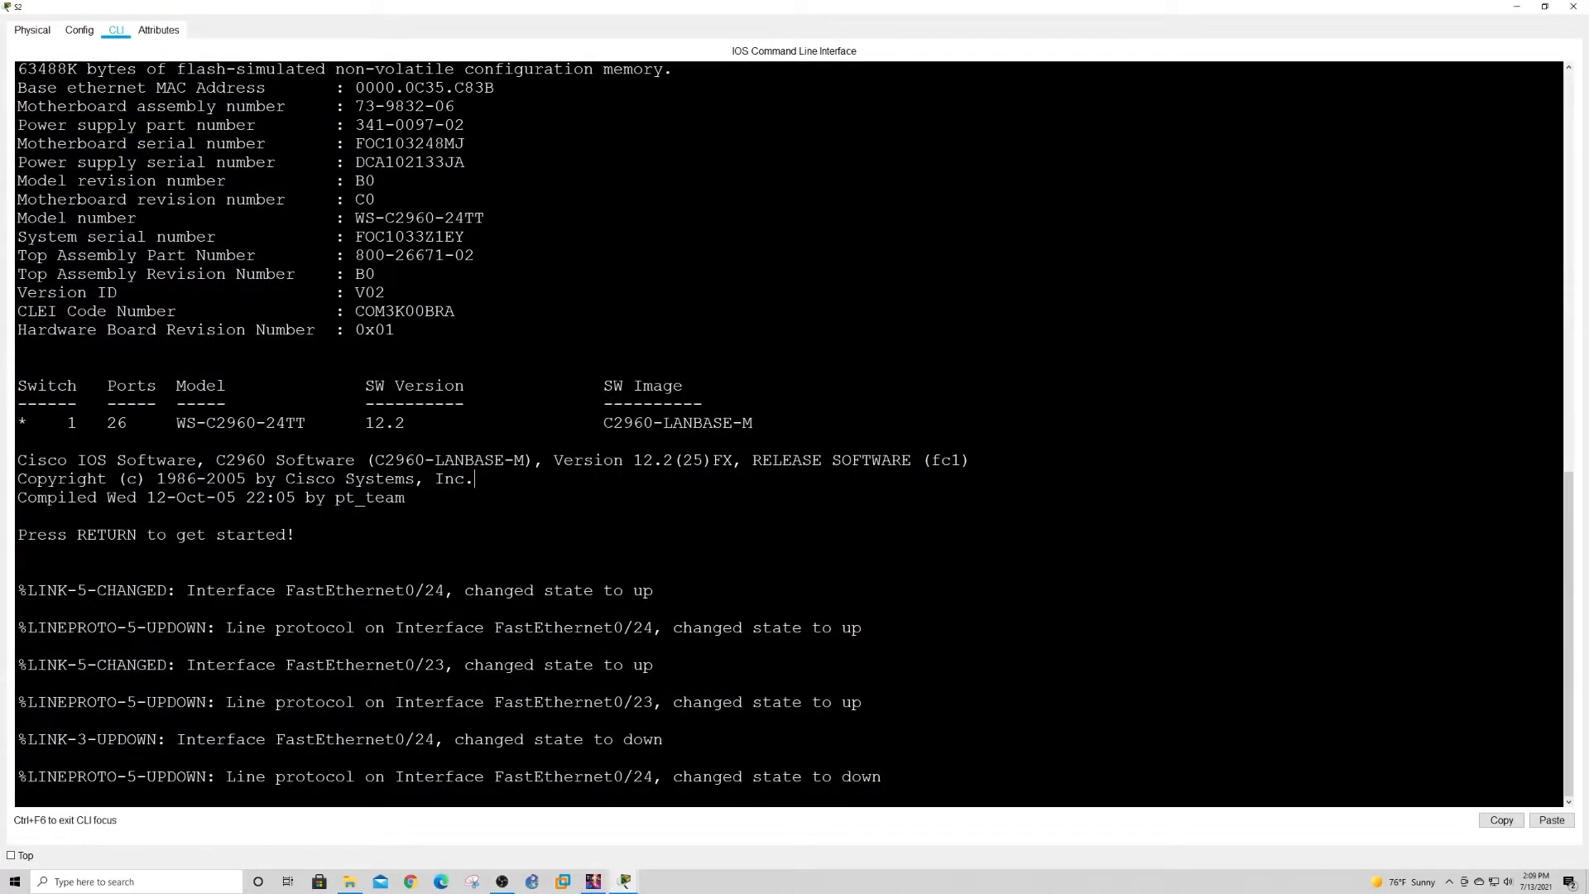
key("Return")
key("Return")
key("Return")
key("Return")
key("Return")
key("Return")
key("Return")
type("enable")
key("Return")
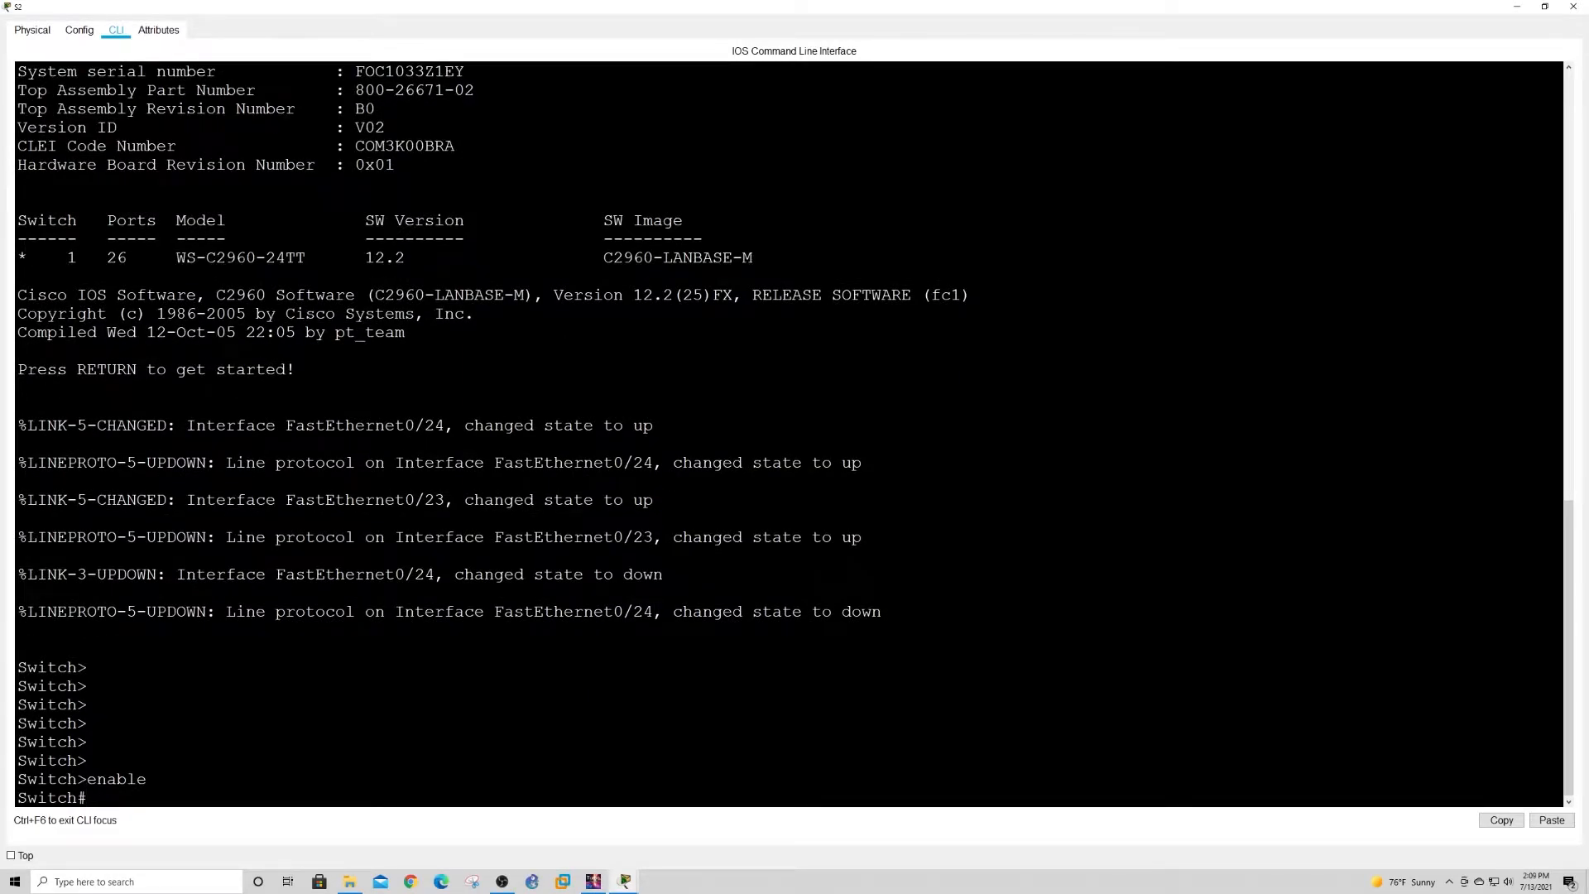
Enter S2's configuration mode, check its link ports in the topology and set interface range fa0/23-24 to trunk mode.
type("conf t")
key("Return")
type("interface")
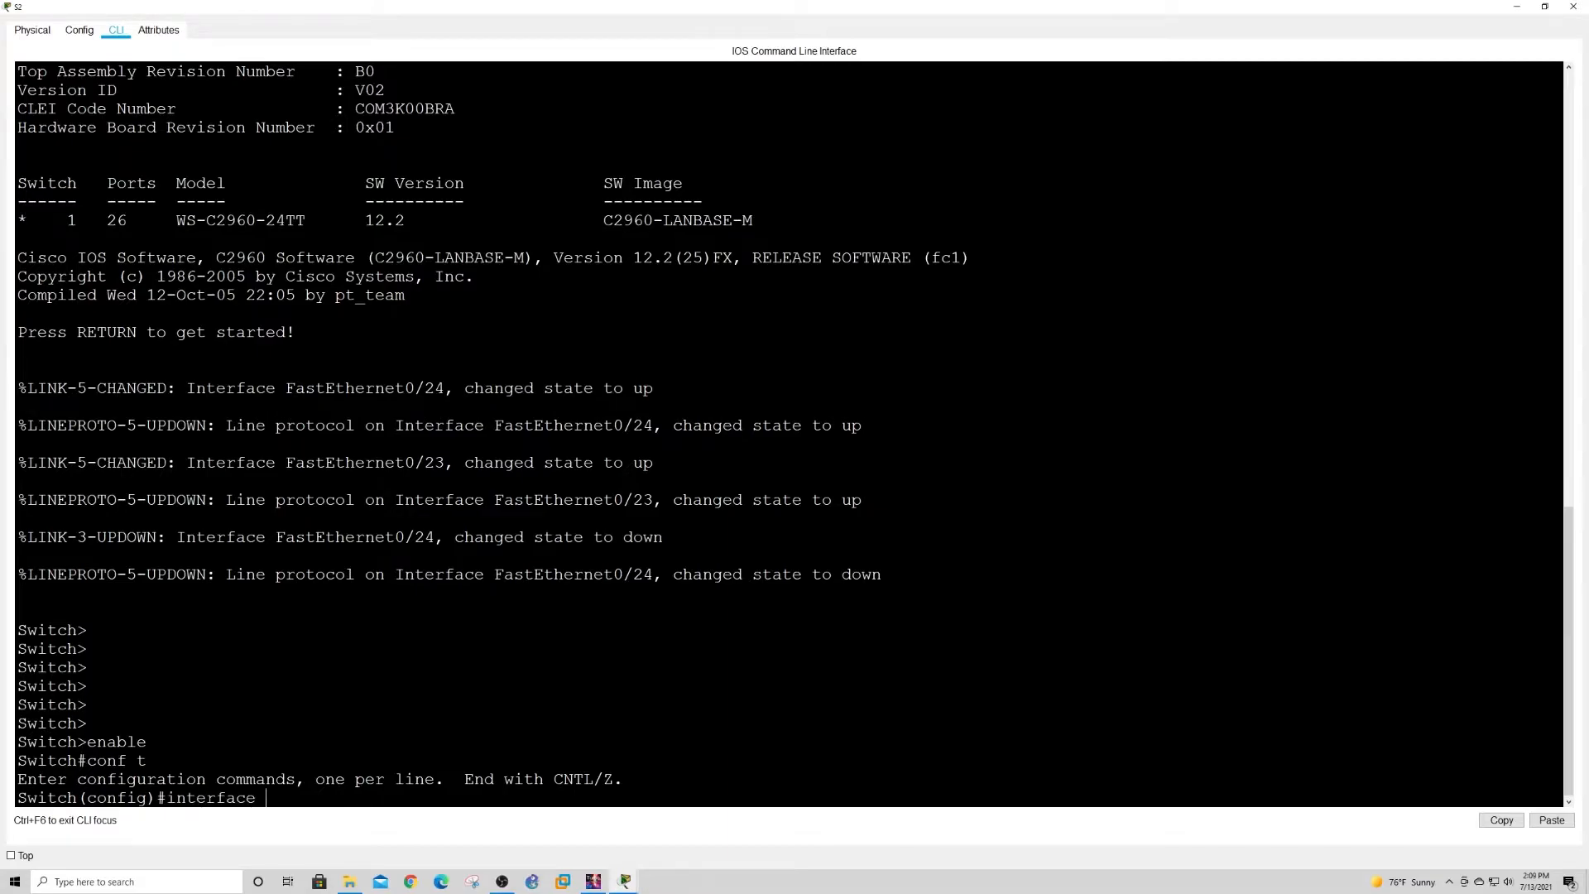
left_click(1518, 7)
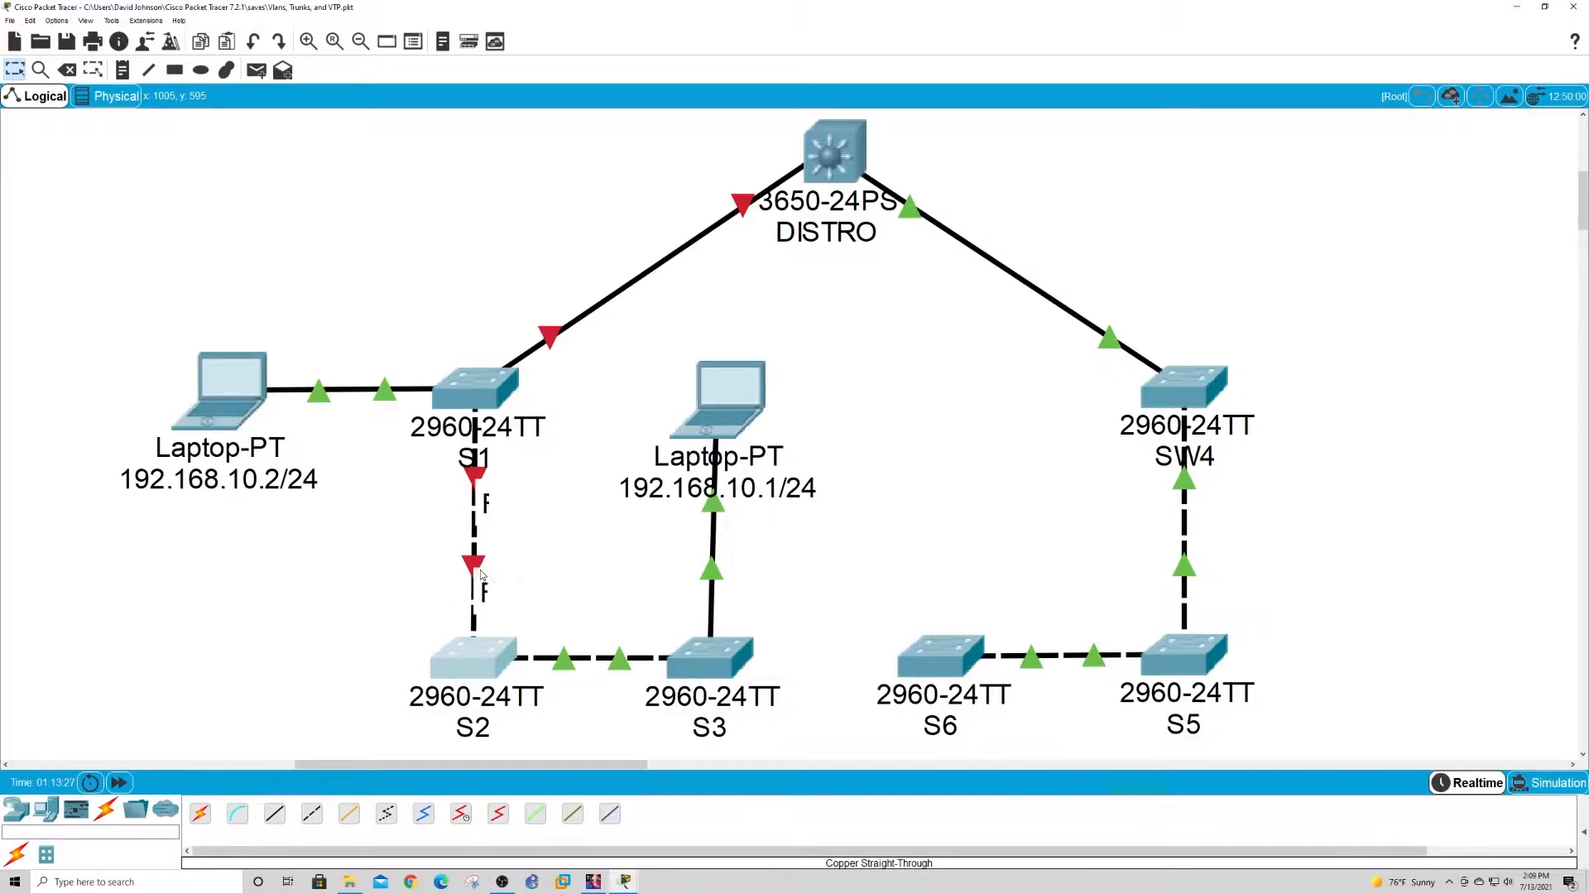
mouse_move(480, 571)
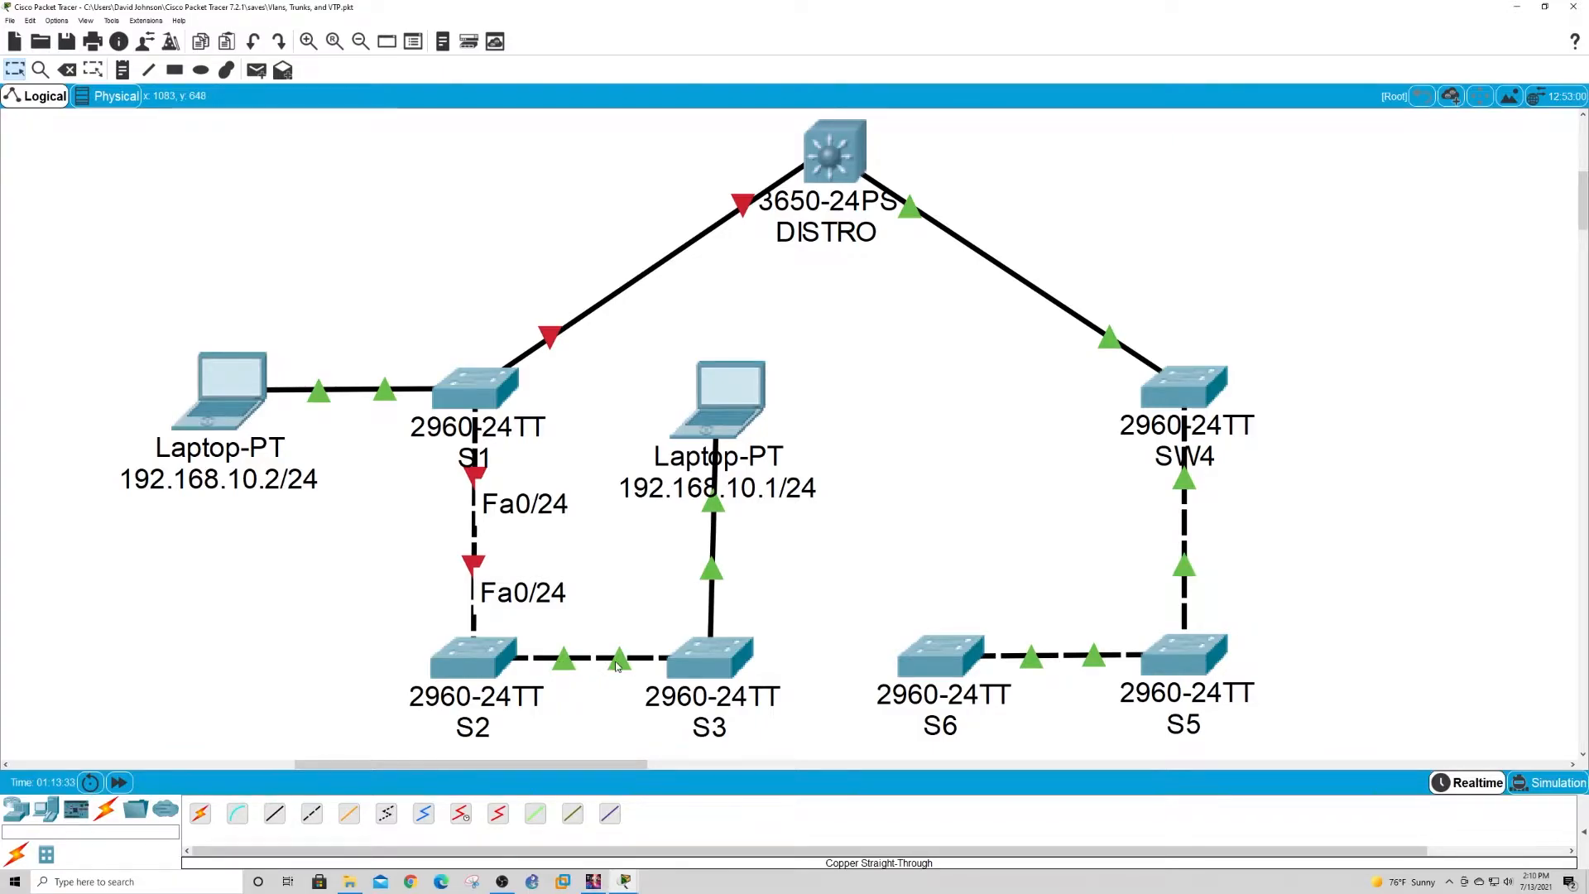
left_click(469, 674)
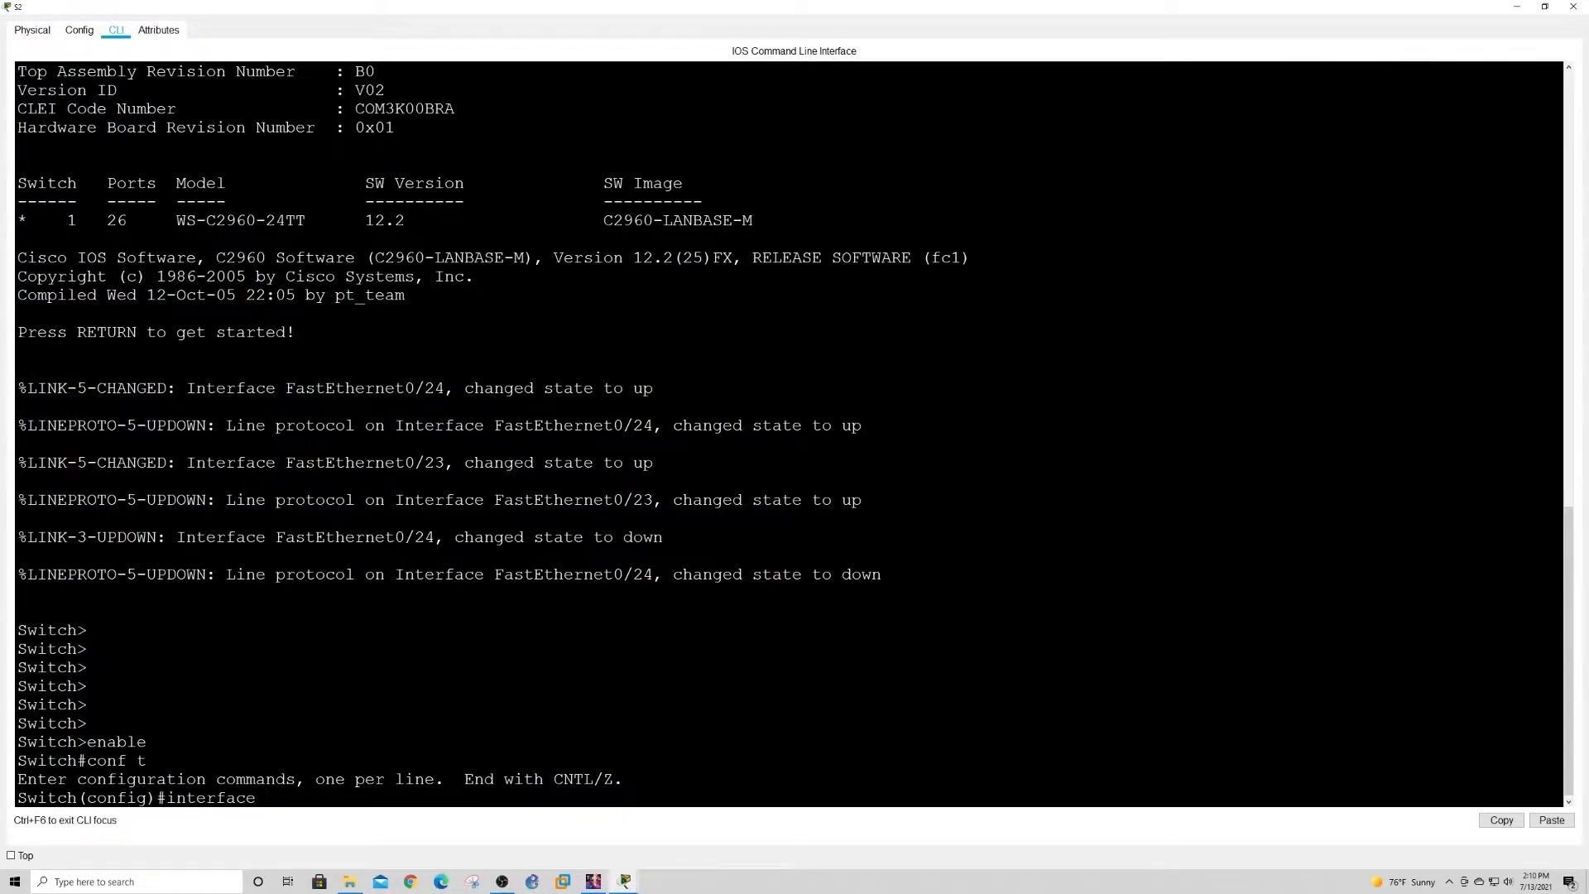
type("range fa0/23-24")
key("Return")
type("swit")
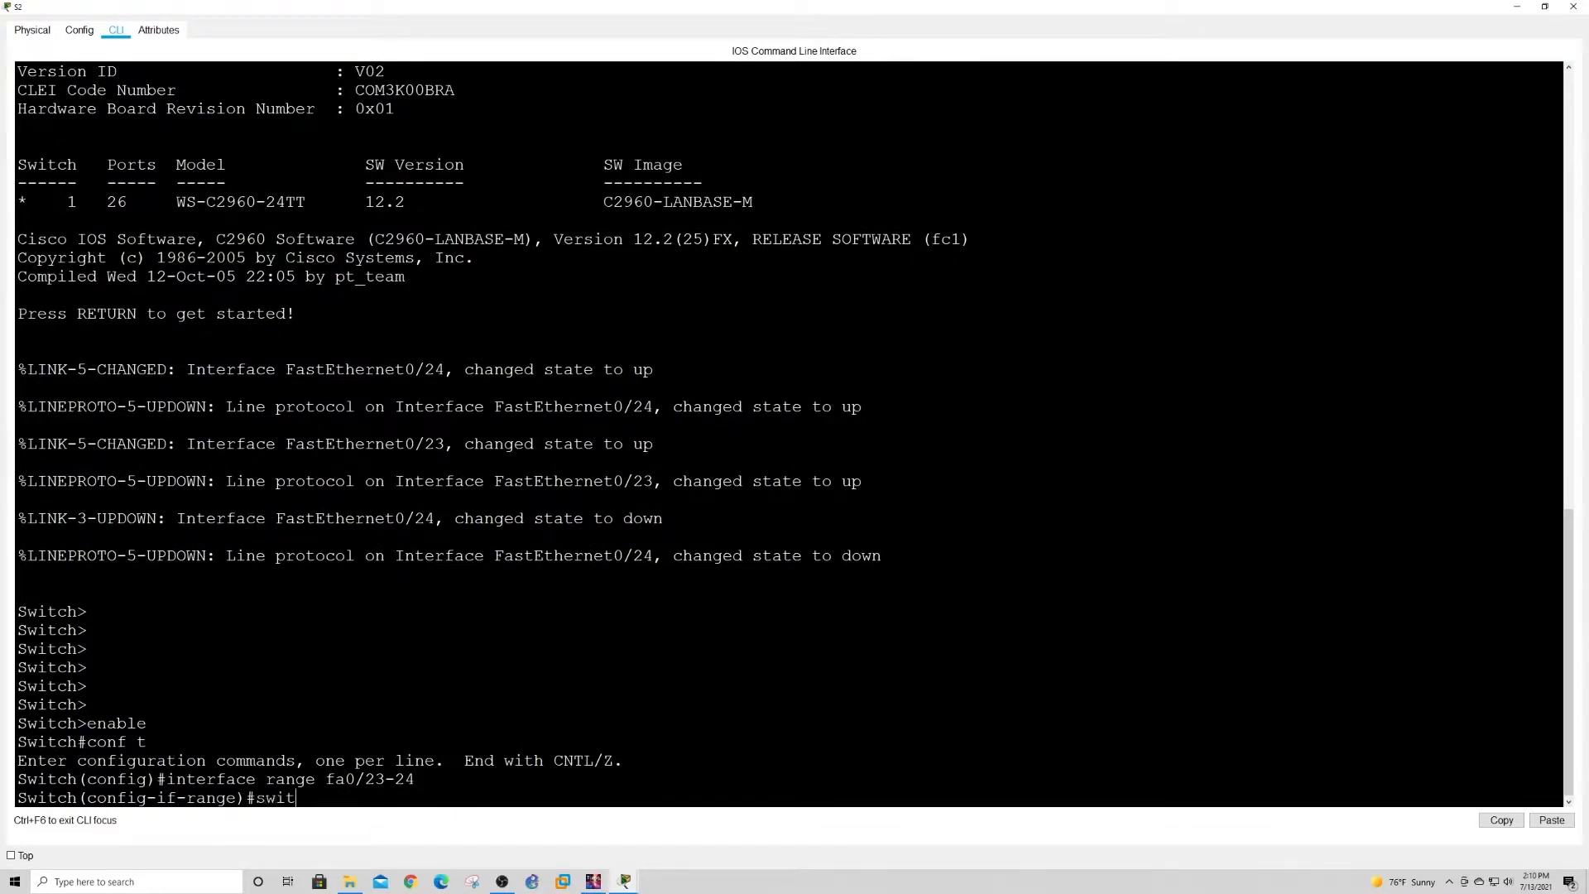
type("chport mode trunk")
key("Return")
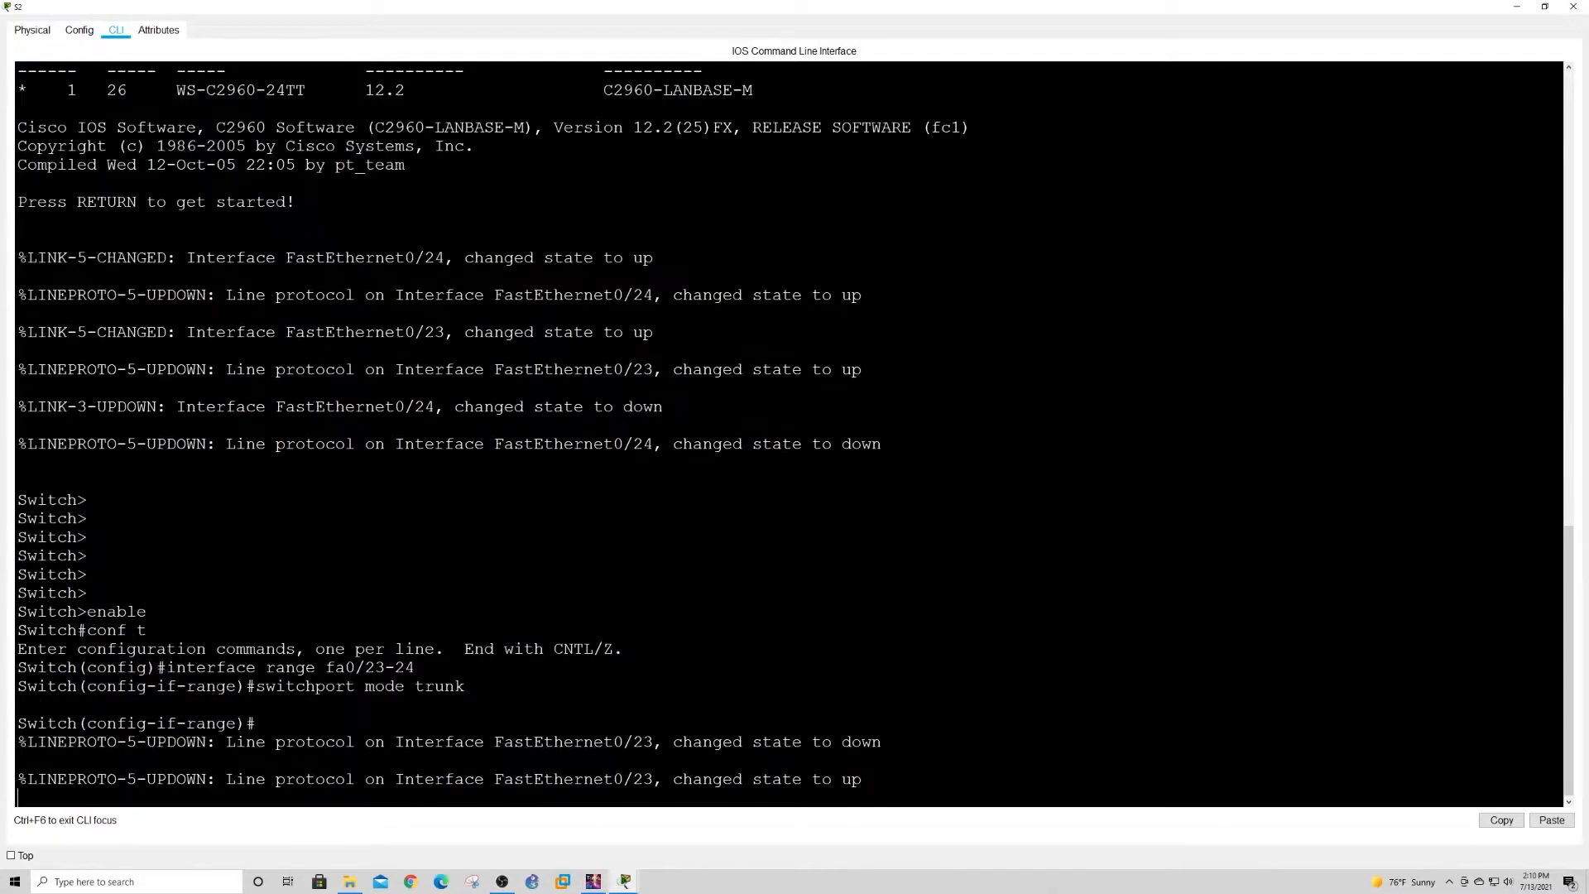
key("Return")
key("Return")
key("Return")
key("Return")
key("Return")
key("Return")
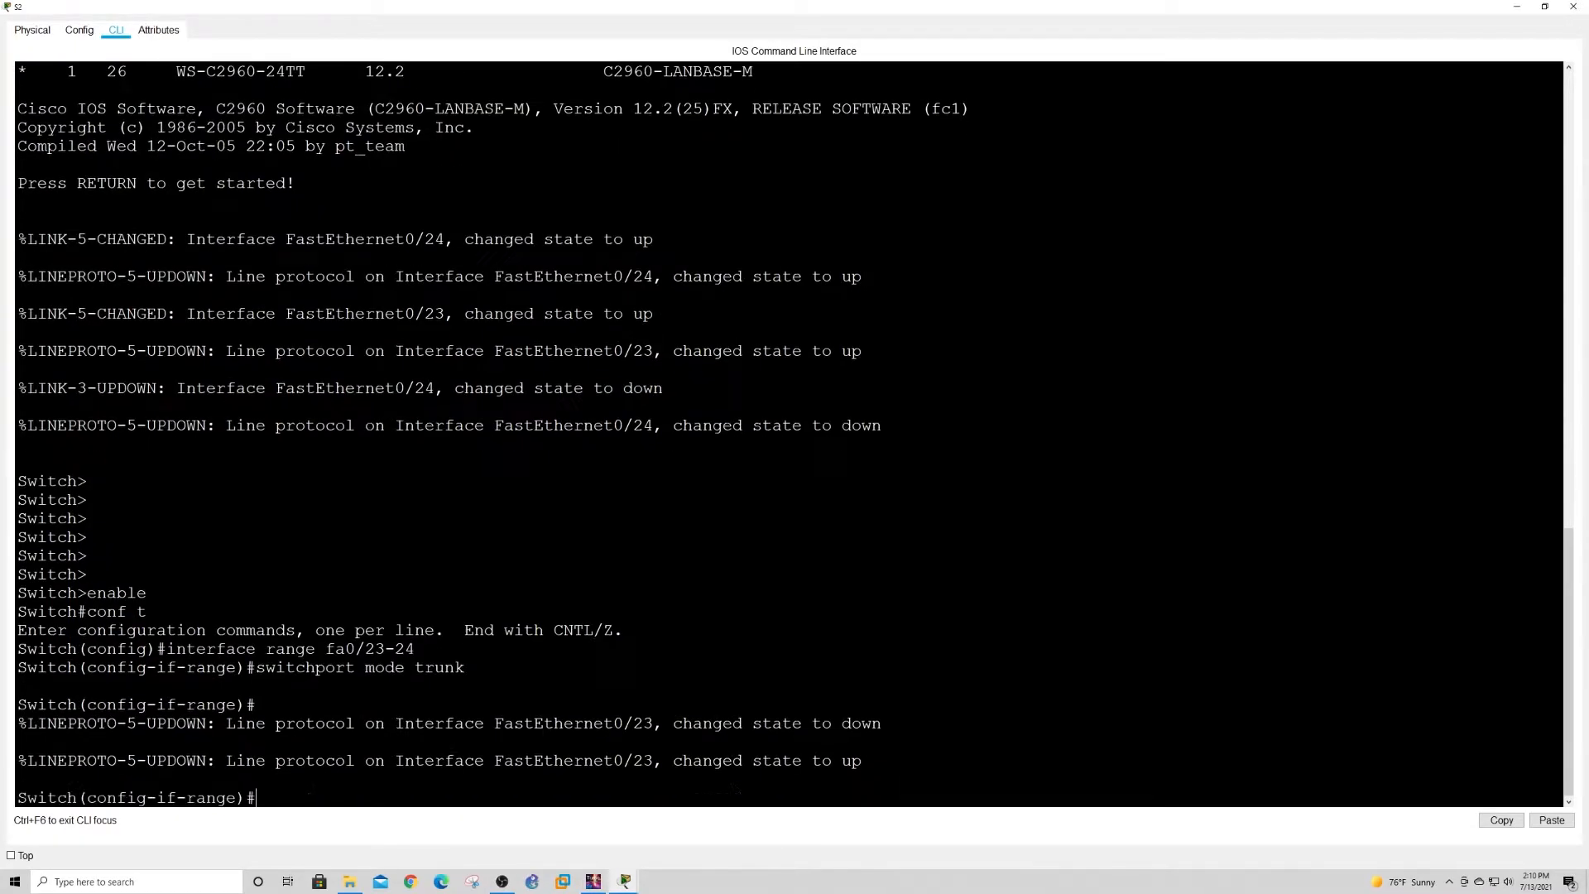
Return S2 to privileged EXEC mode and save its configuration with wr.
key("ctrl+z")
key("Return")
key("Return")
key("Return")
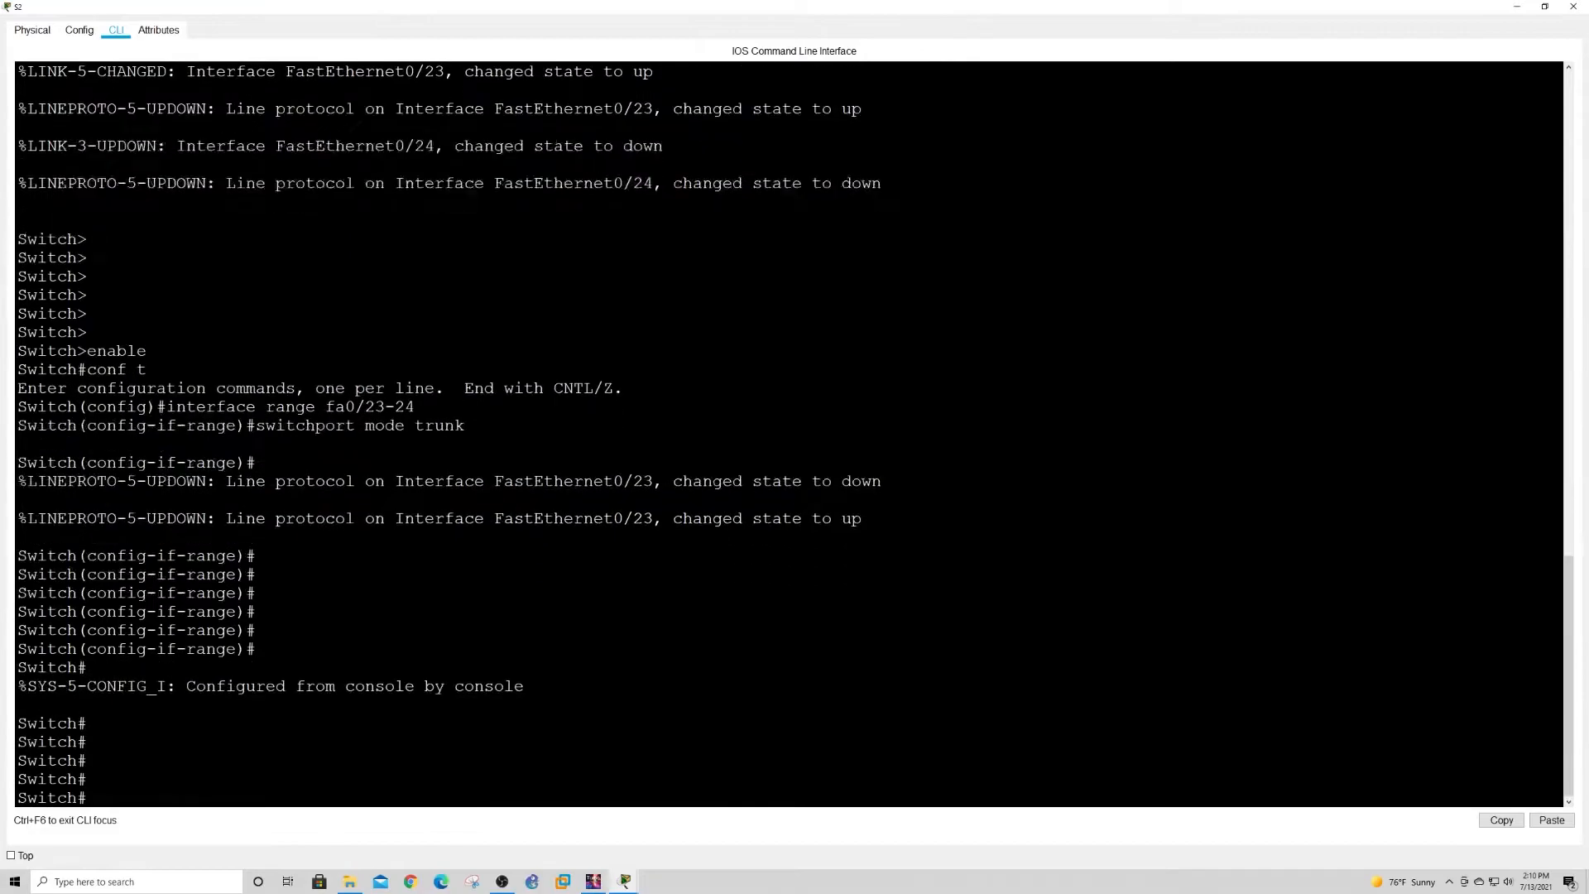
type("wr")
key("Return")
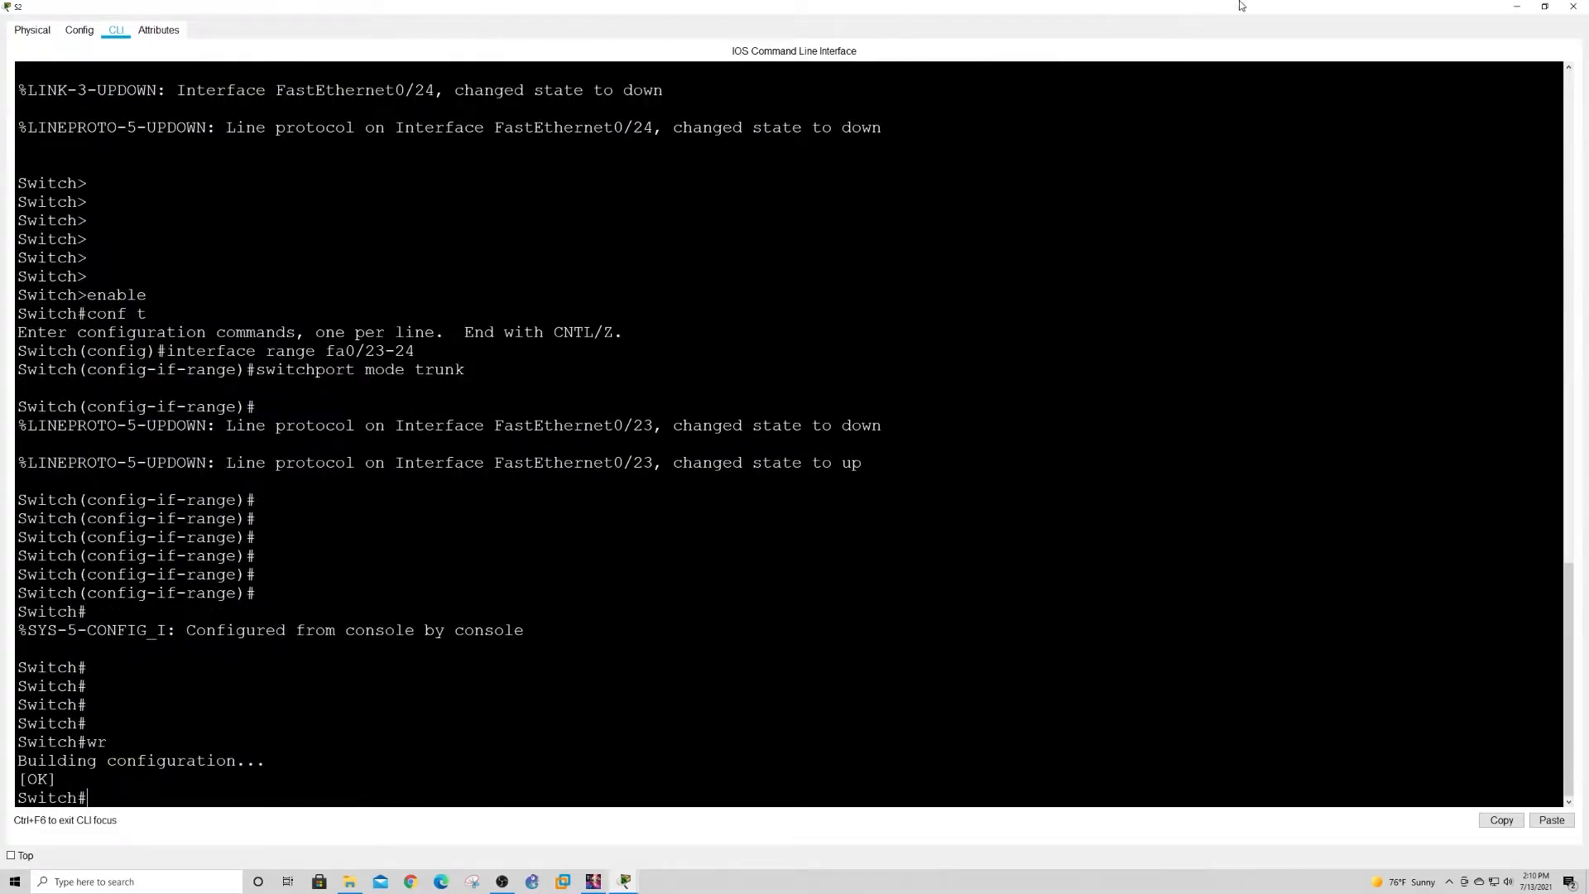
Leave S2's command line, review the S1 and S2 links in the topology and open S3's command line in a maximized window.
left_click(1516, 7)
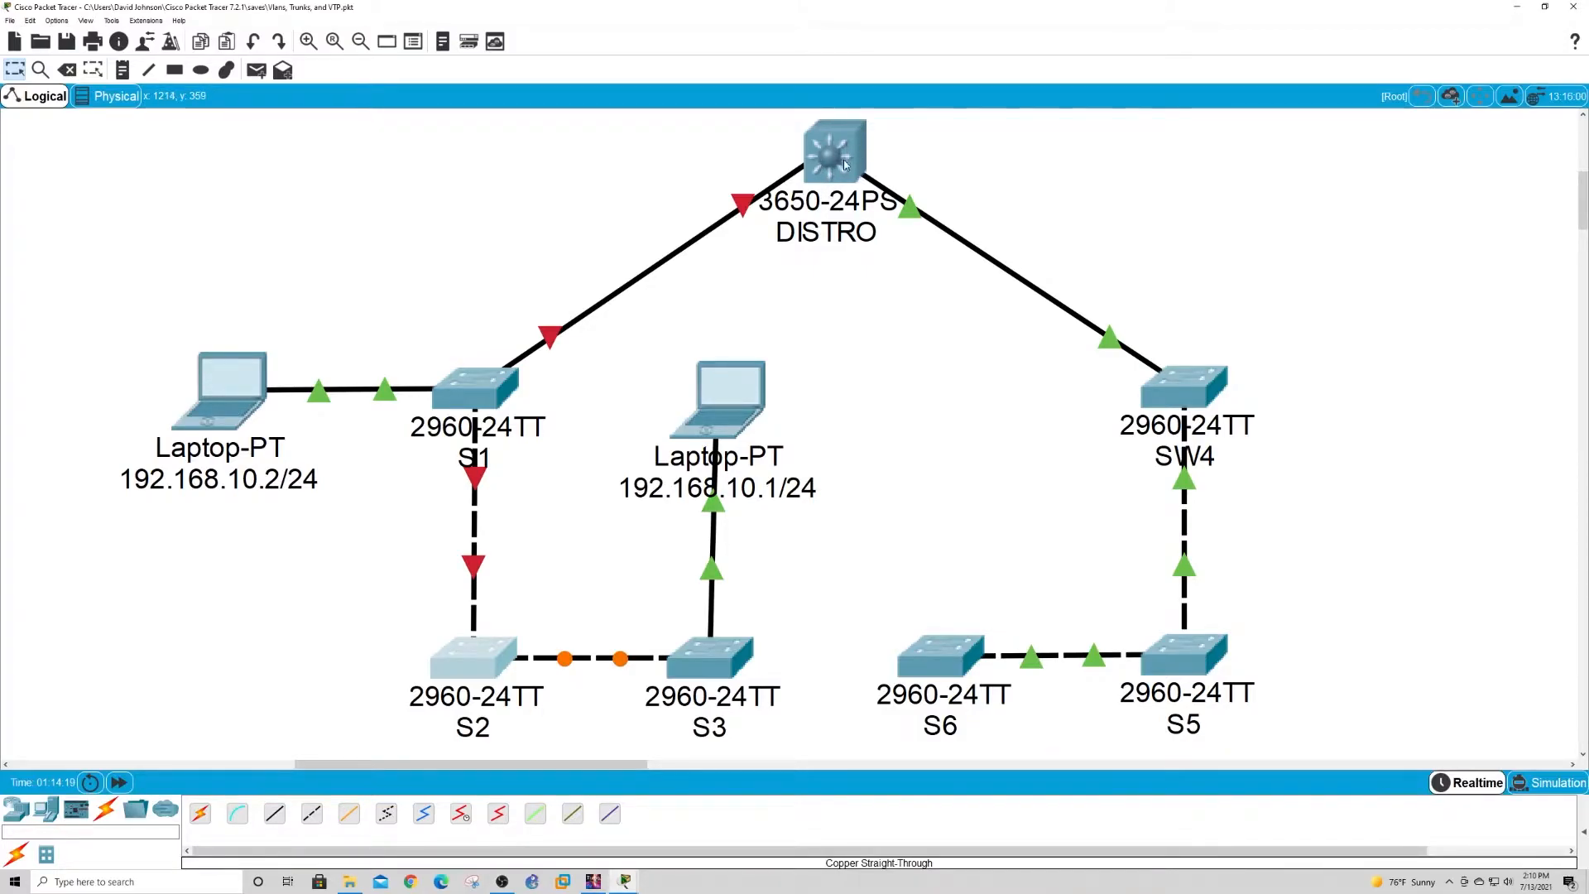
left_click_drag(538, 220, 750, 335)
left_click_drag(359, 509, 606, 725)
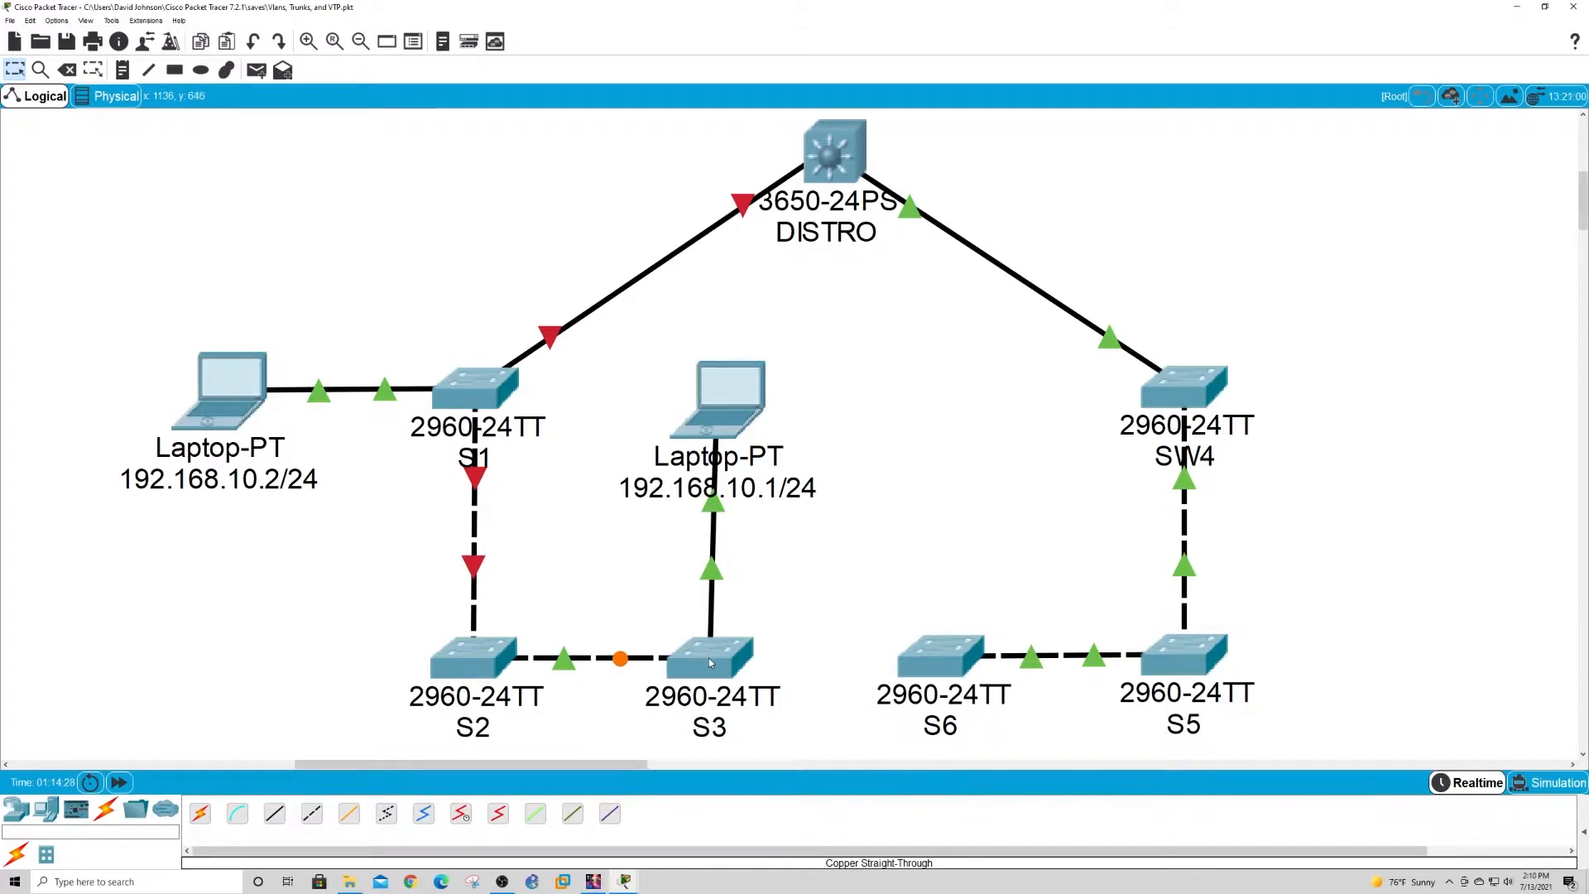
left_click(708, 659)
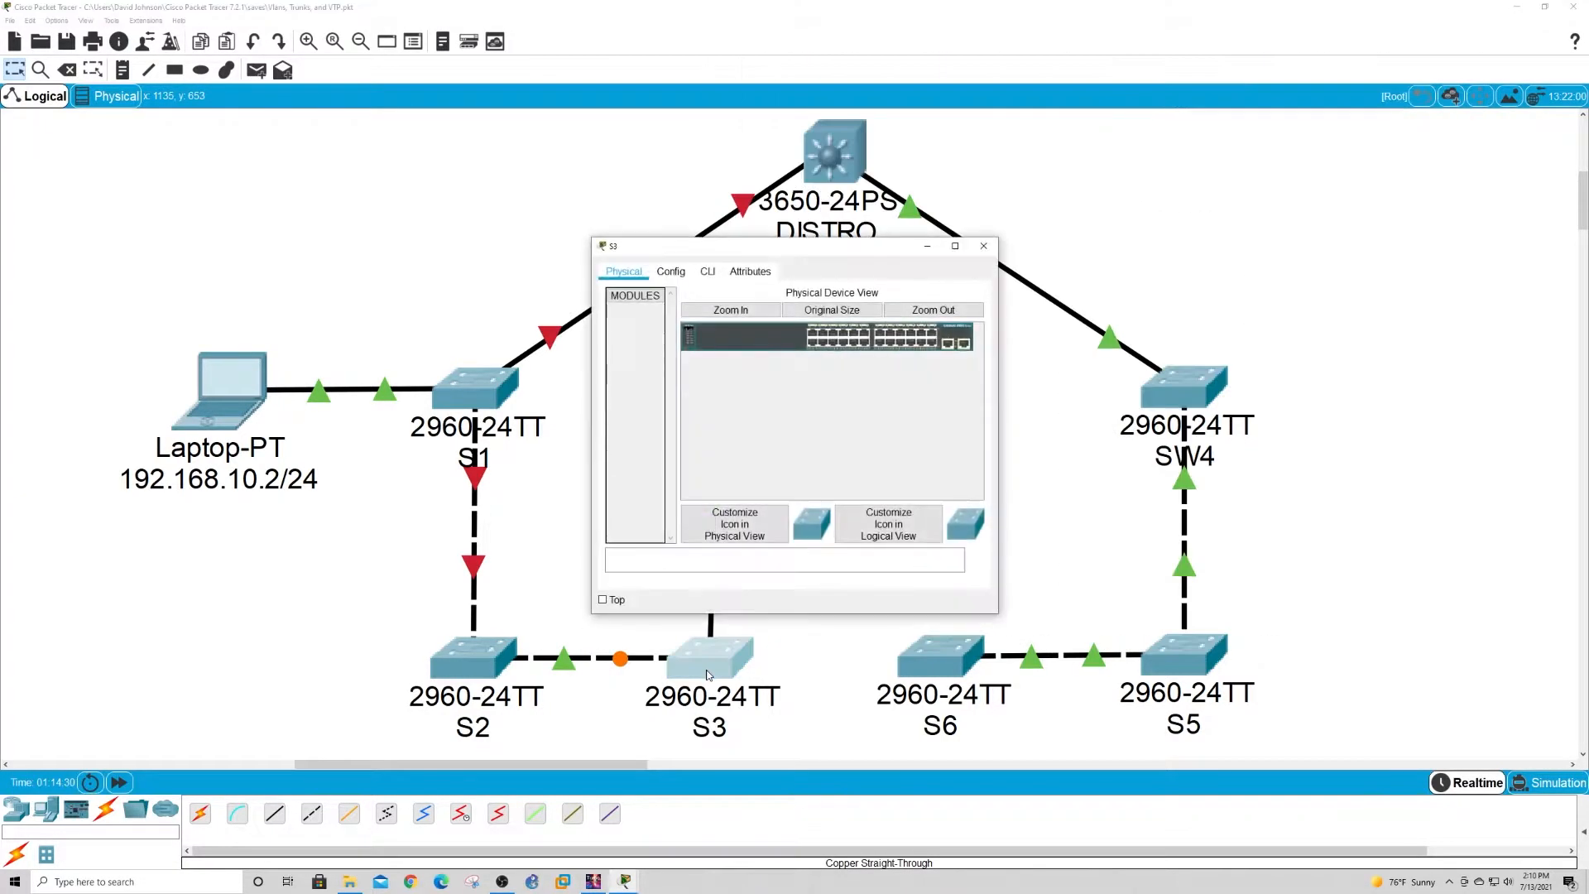
left_click(708, 271)
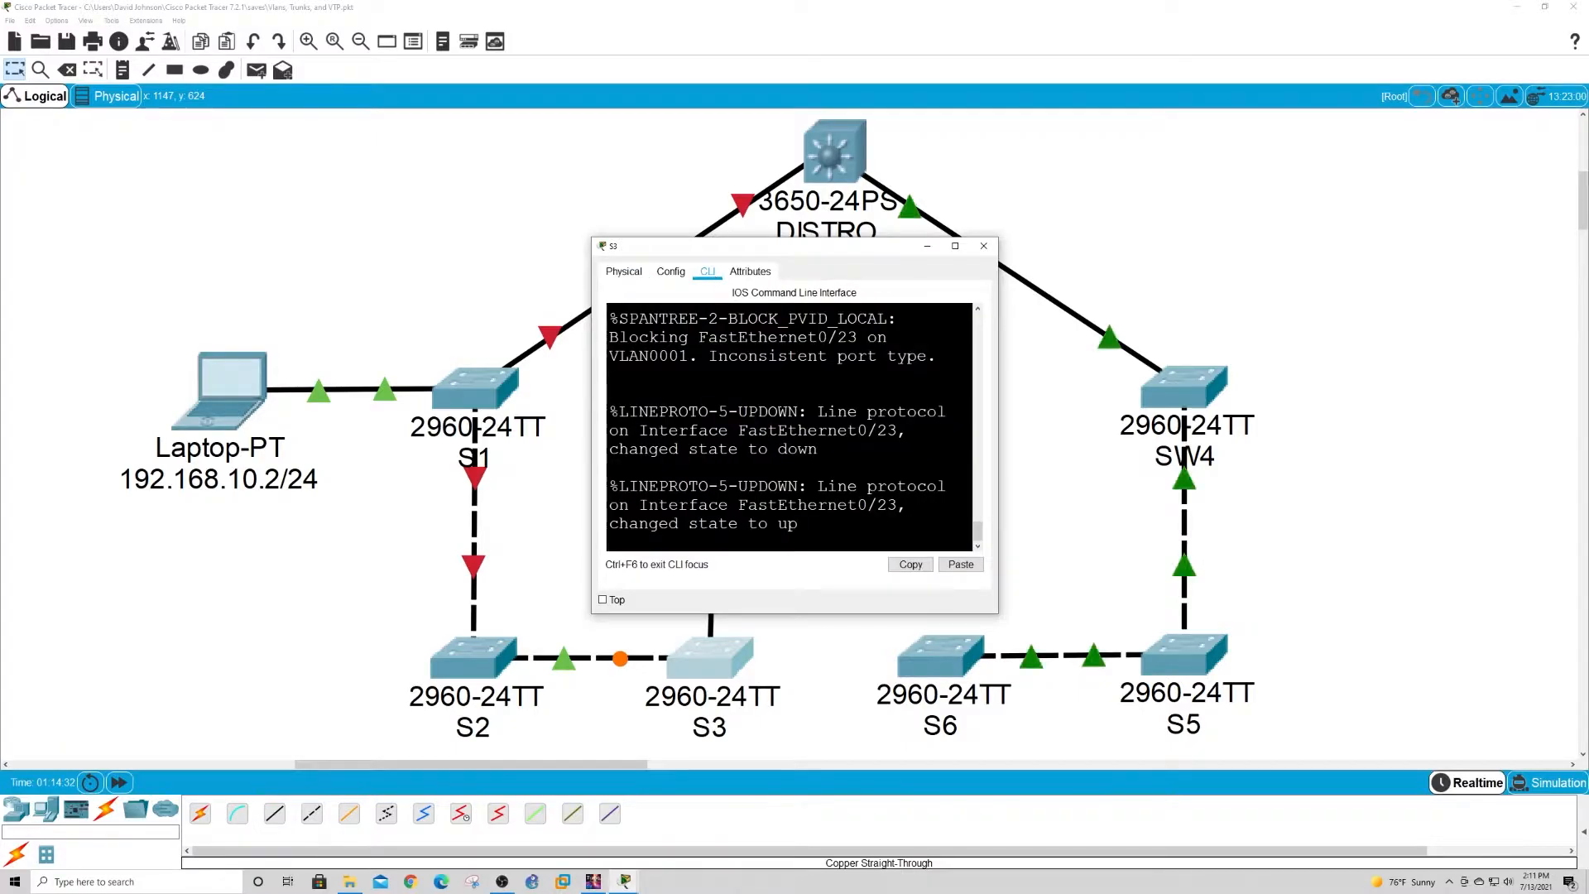
left_click(955, 246)
key("Return")
key("Return")
key("Return")
key("Return")
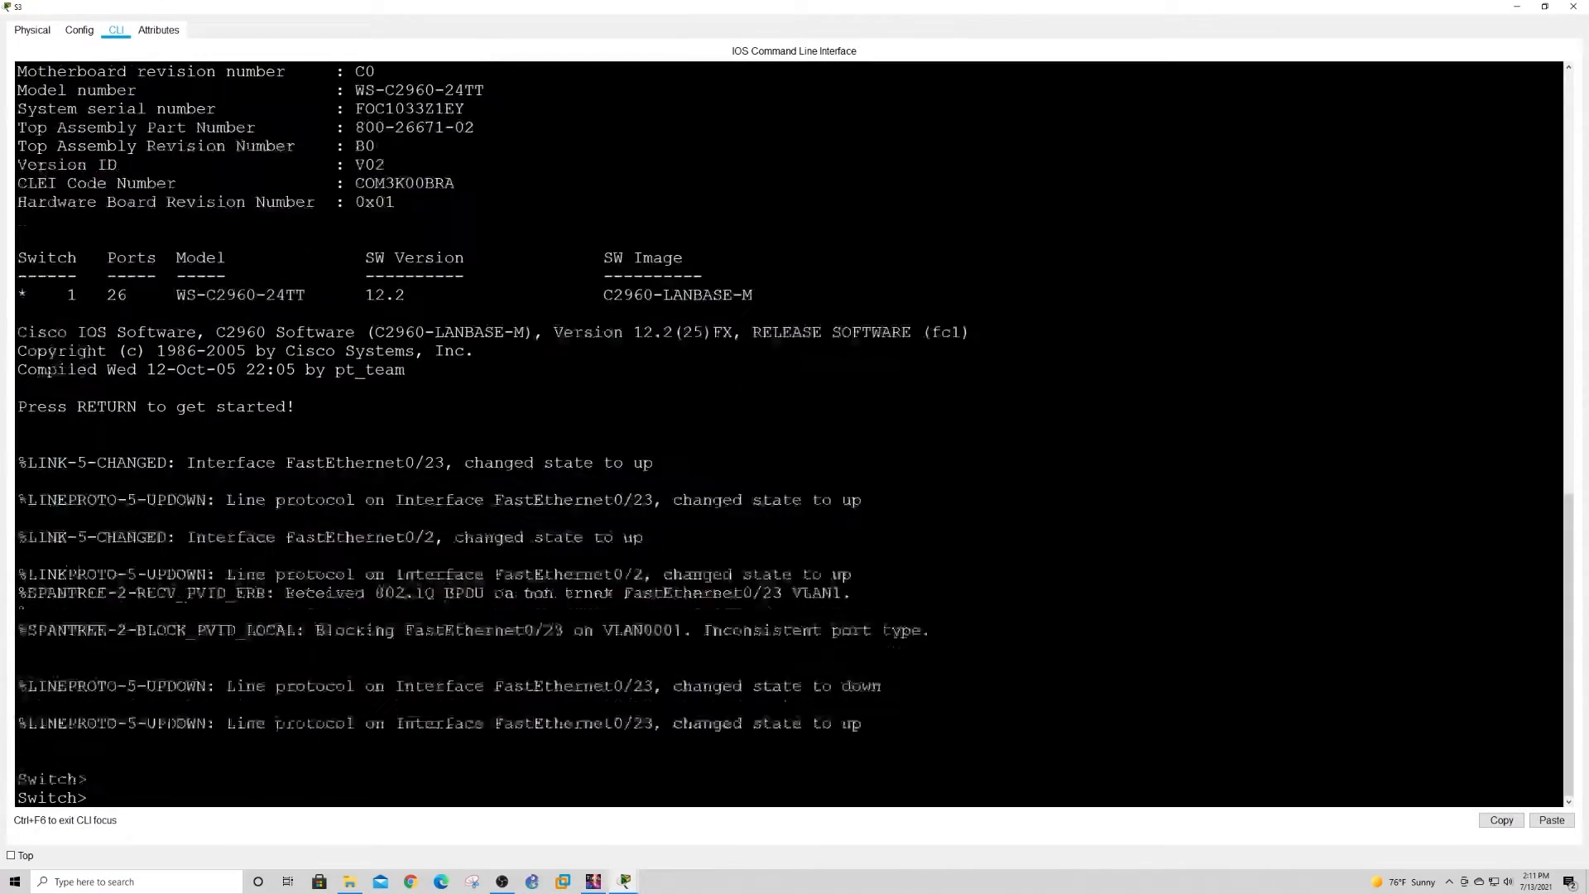
Enter S3's configuration mode with enable and conf t and set interface fa0/23 to trunk mode.
type("enable")
key("Return")
type("conf t")
key("Return")
type("int")
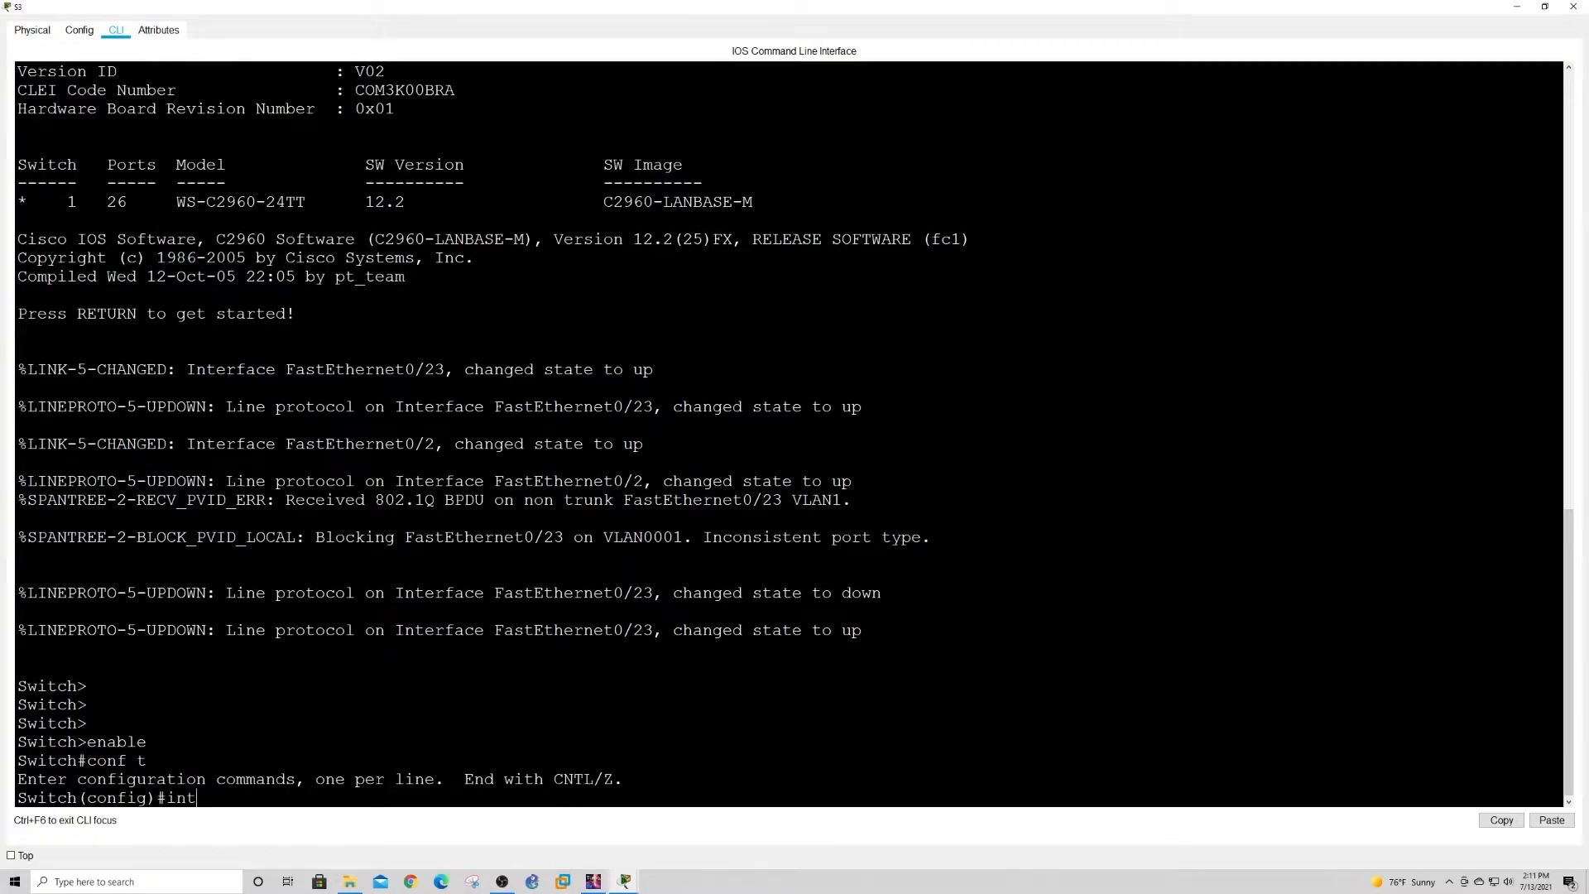
type("erface fa0/23")
key("Return")
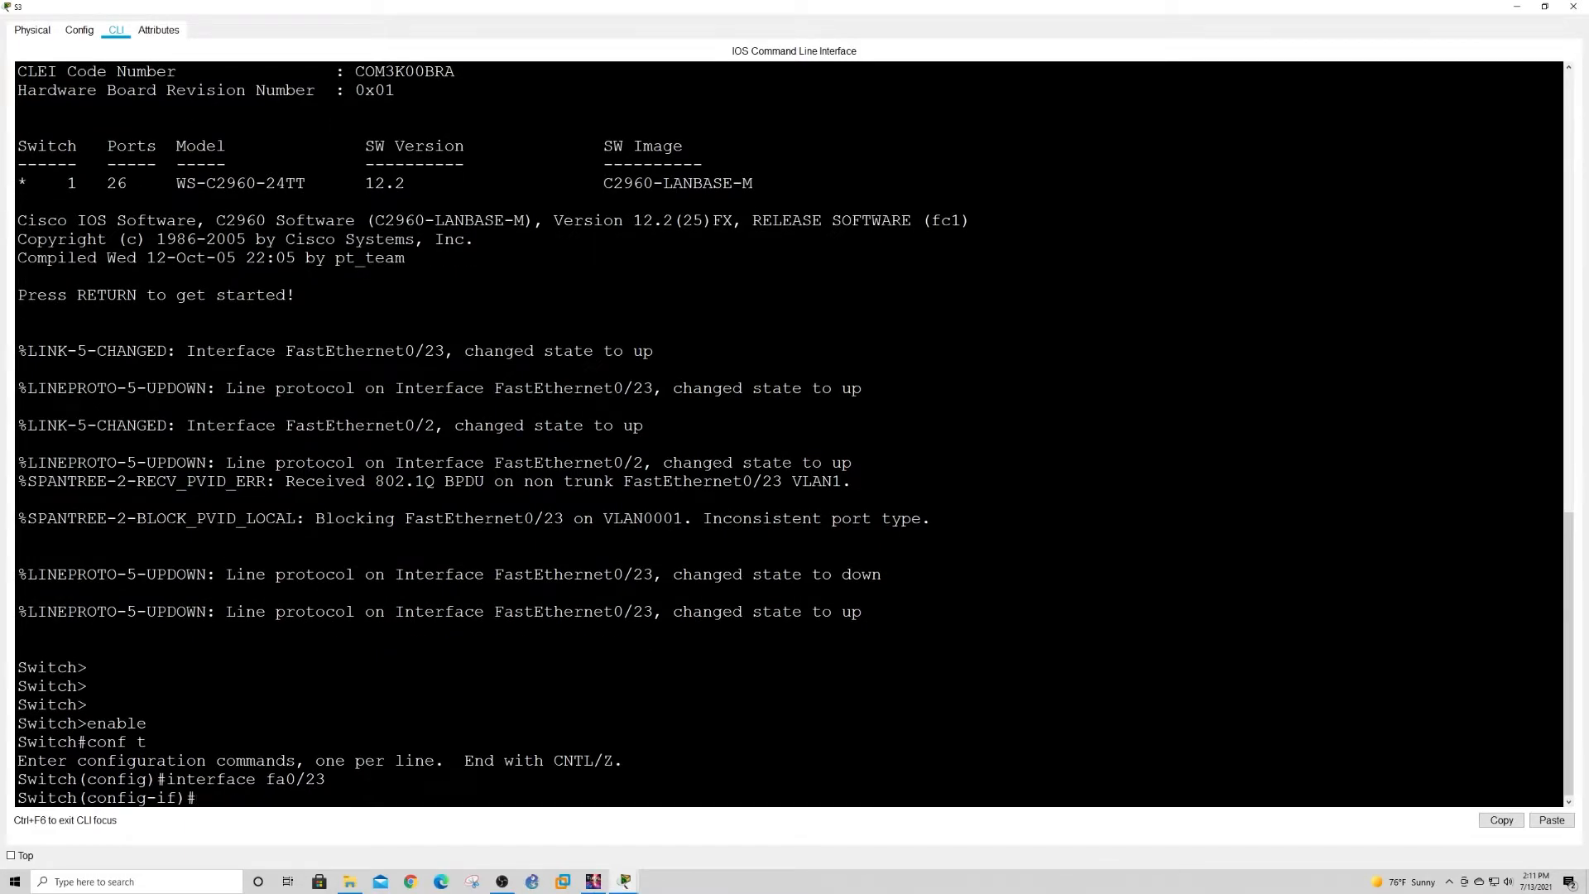
type("switchport mode trunk")
key("Return")
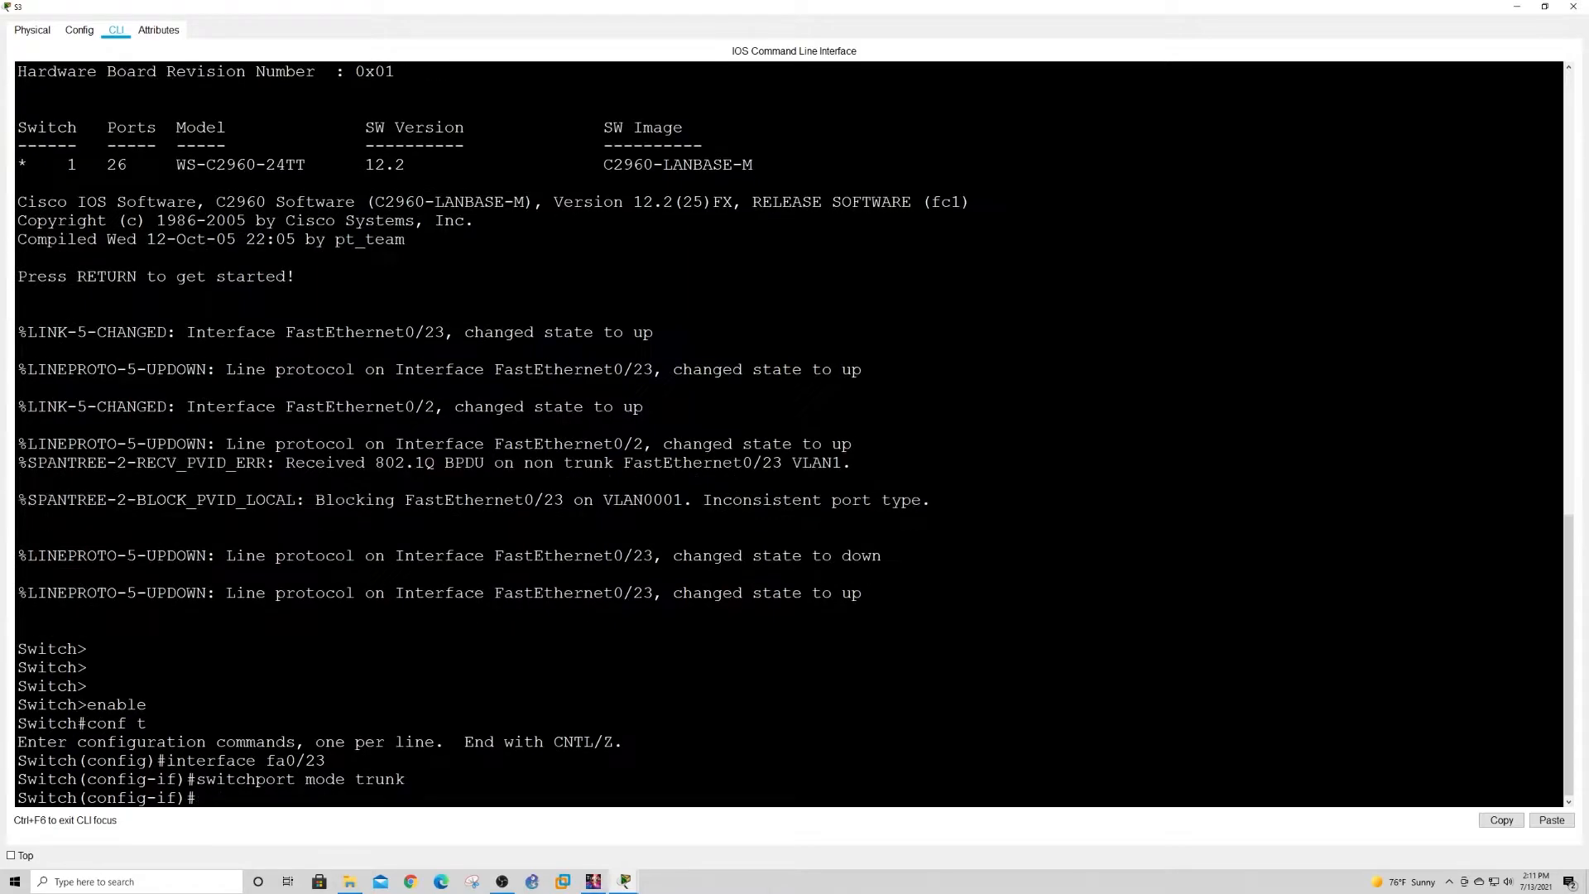
Return S3 to privileged EXEC mode, save its configuration with wr and check its link to S2 in the topology.
key("ctrl+z")
key("Return")
key("Return")
key("Return")
type("wr")
key("Return")
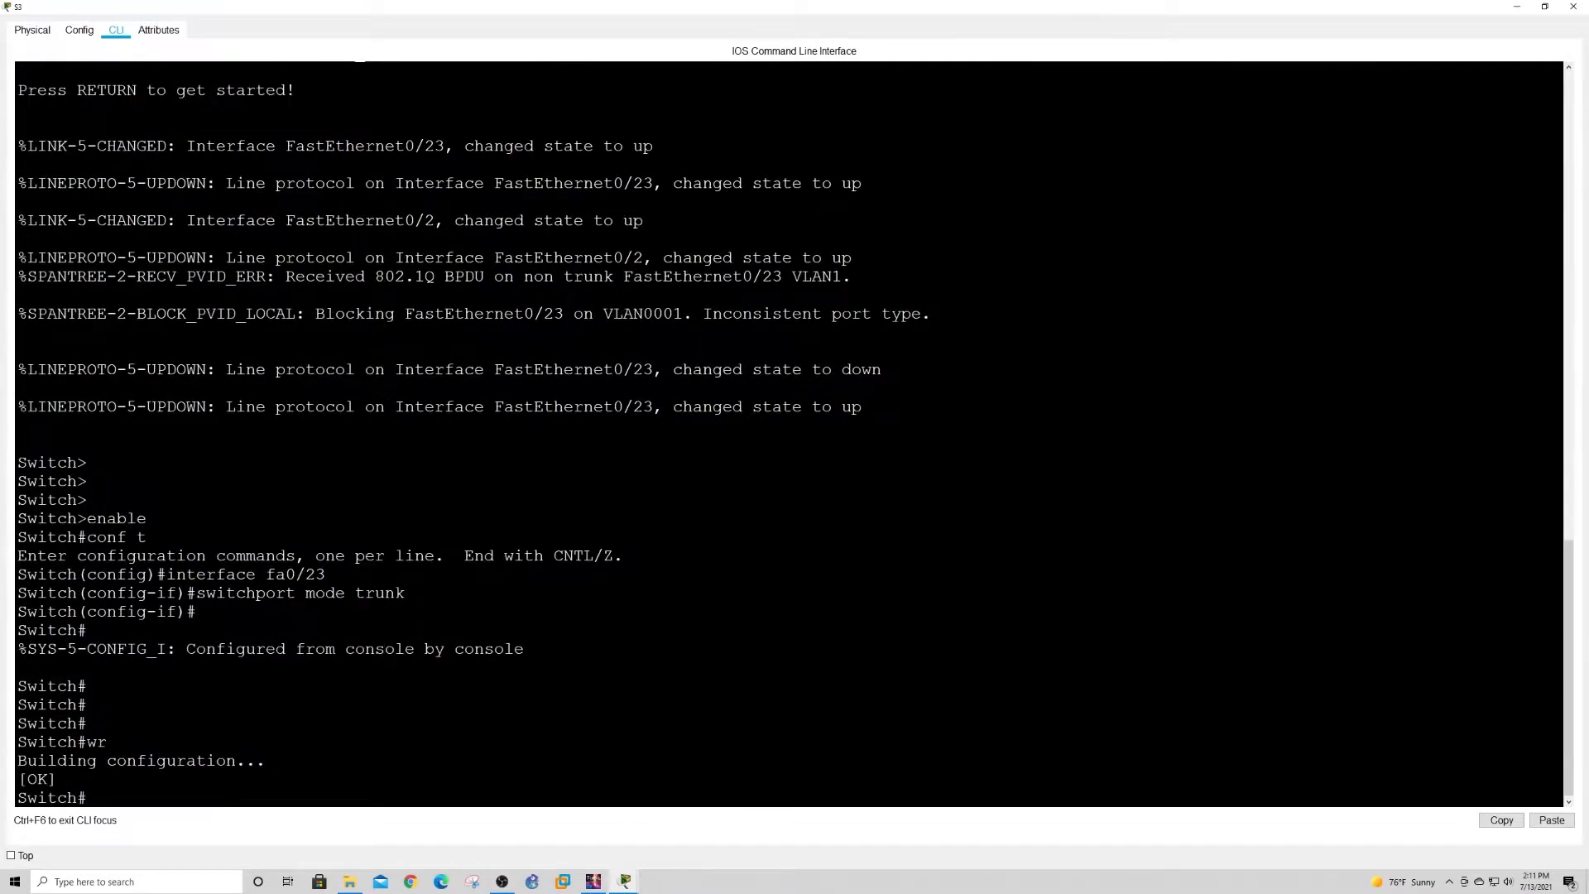
left_click(1563, 9)
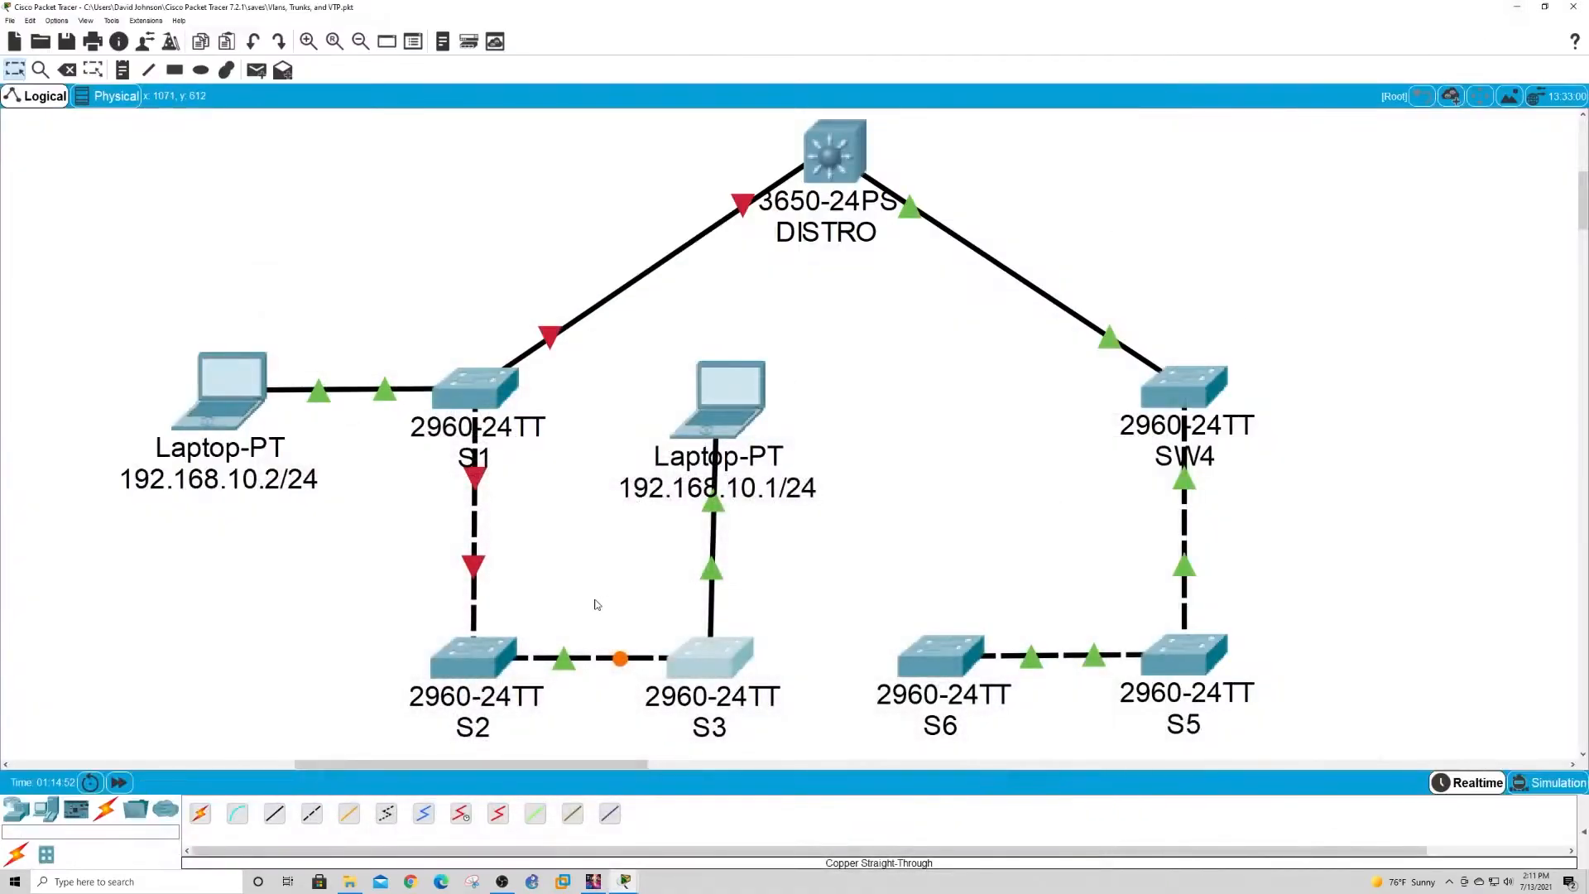
left_click_drag(567, 570, 653, 745)
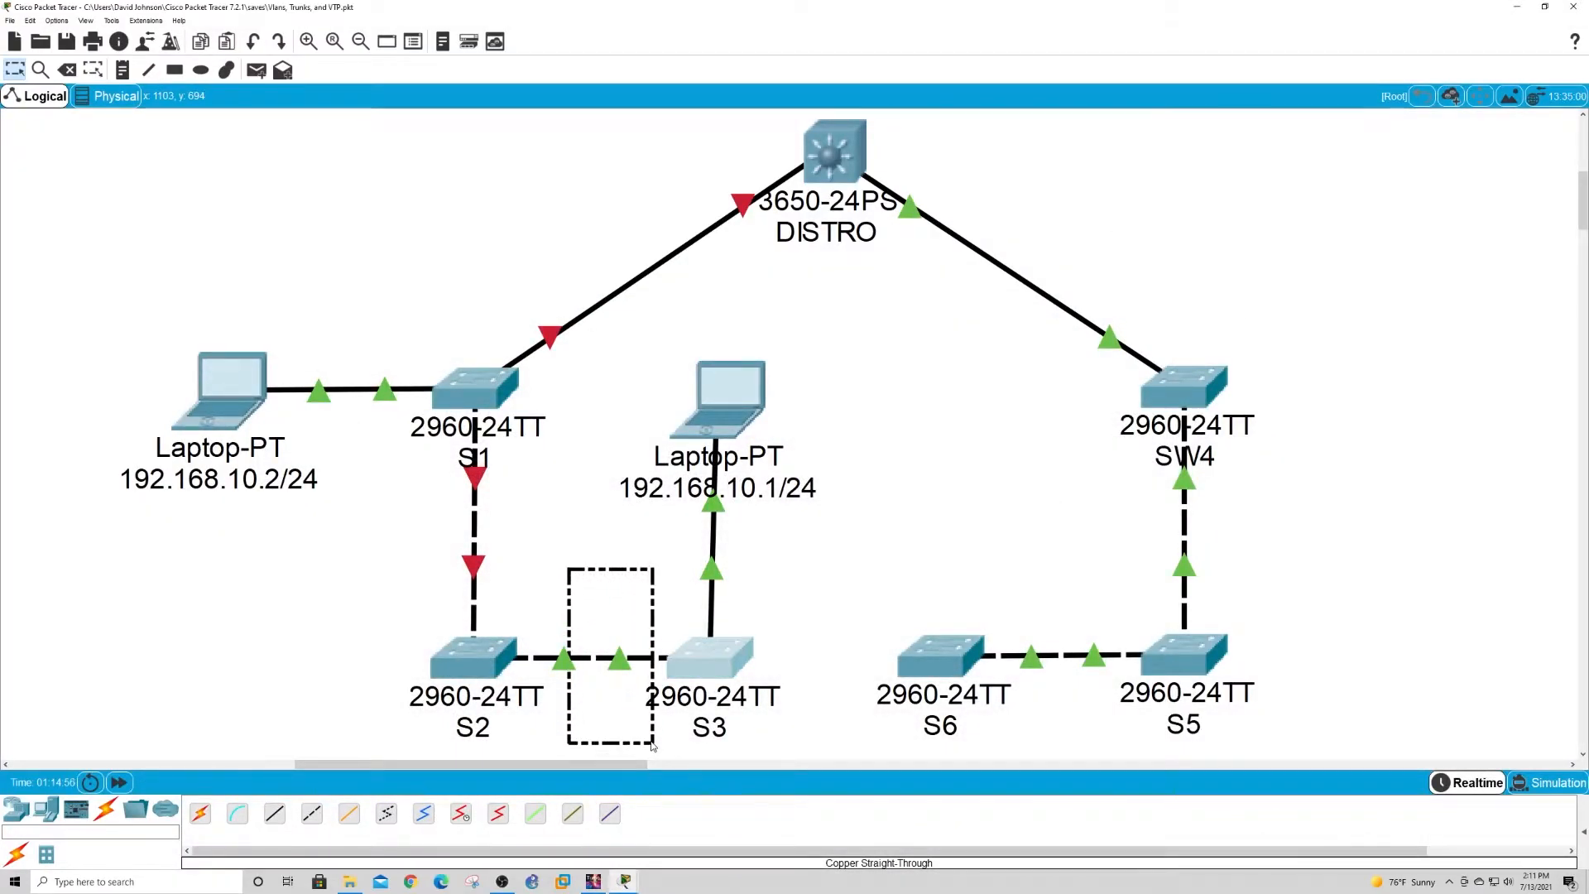
left_click_drag(651, 746, 654, 745)
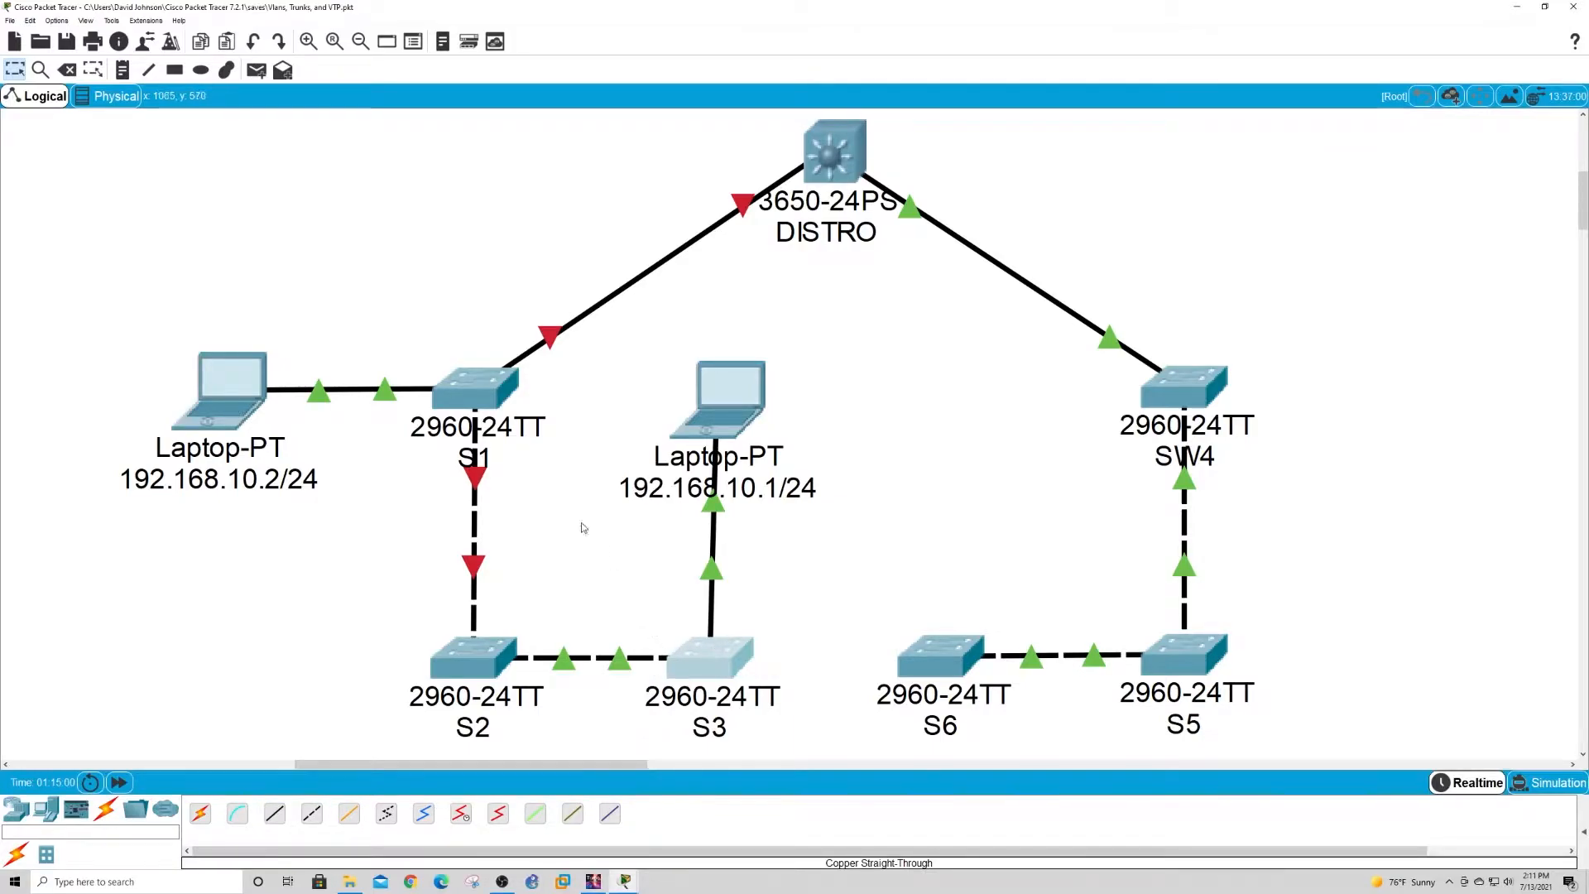
Reopen DISTRO's command line and return it to privileged EXEC mode.
left_click(848, 162)
key("ctrl+z")
key("Return")
key("Return")
key("Return")
key("Return")
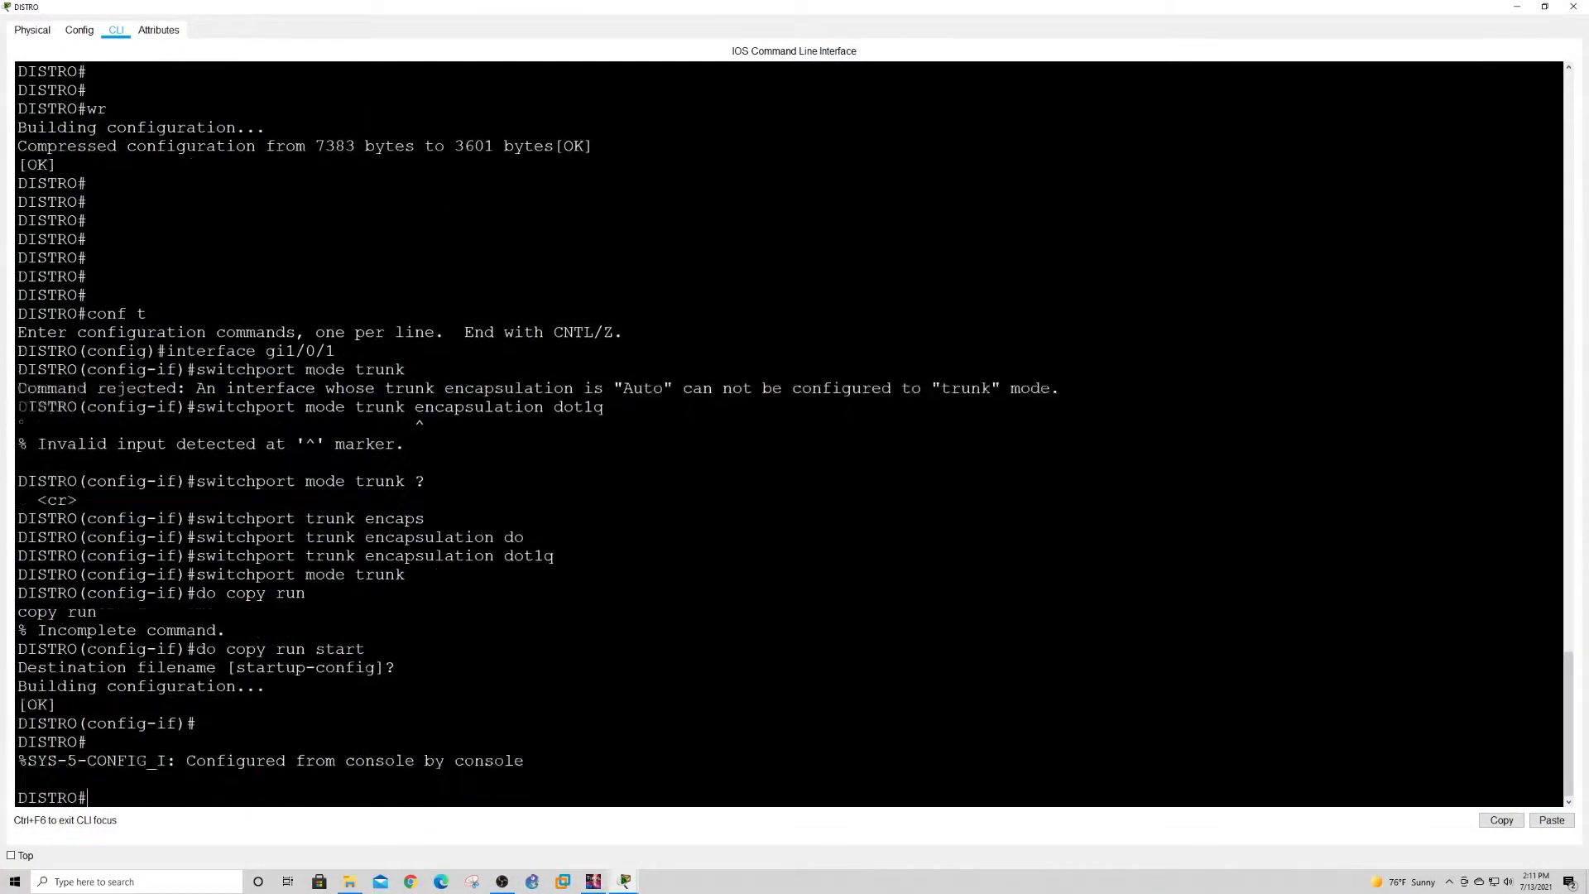
Display DISTRO's VTP status with show vtp status and check its VTP operating mode.
type("show vtp status")
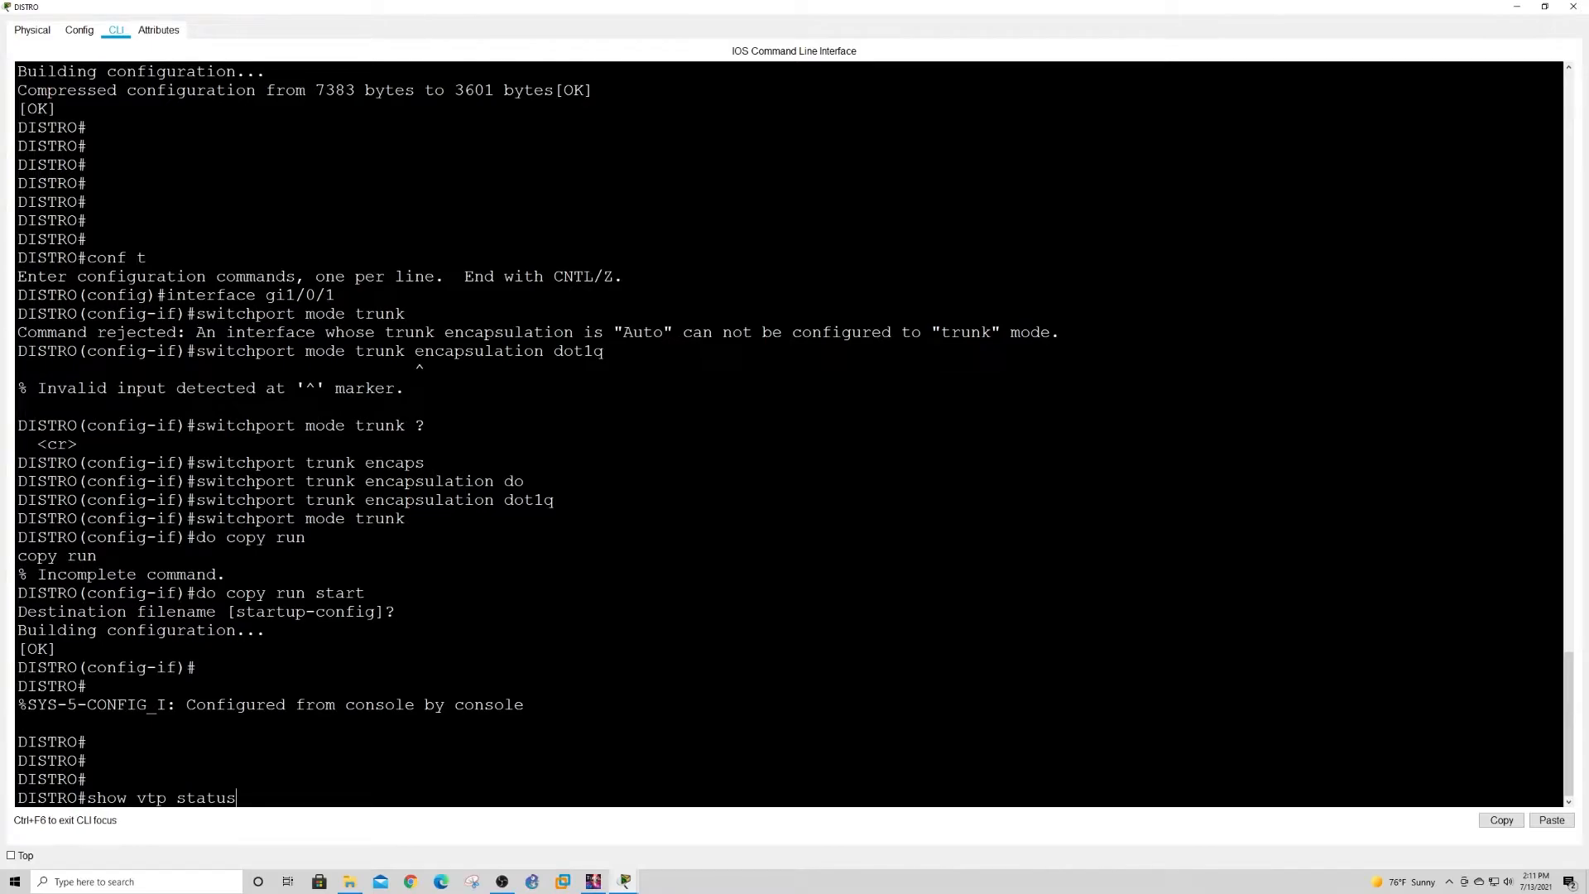
key("Return")
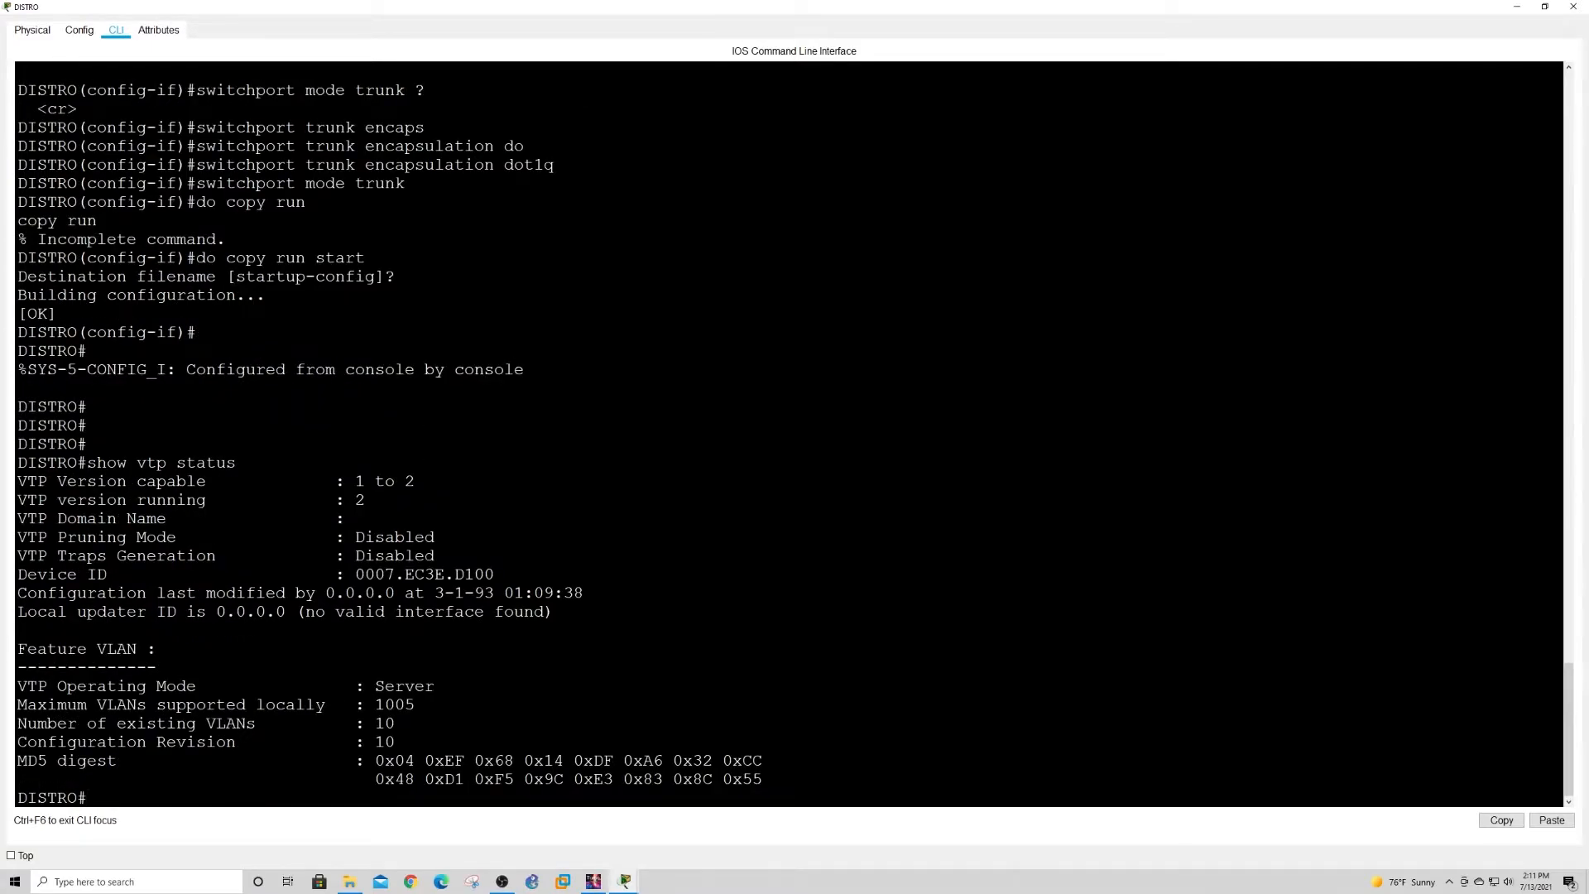
left_click_drag(434, 685, 375, 685)
left_click(1516, 7)
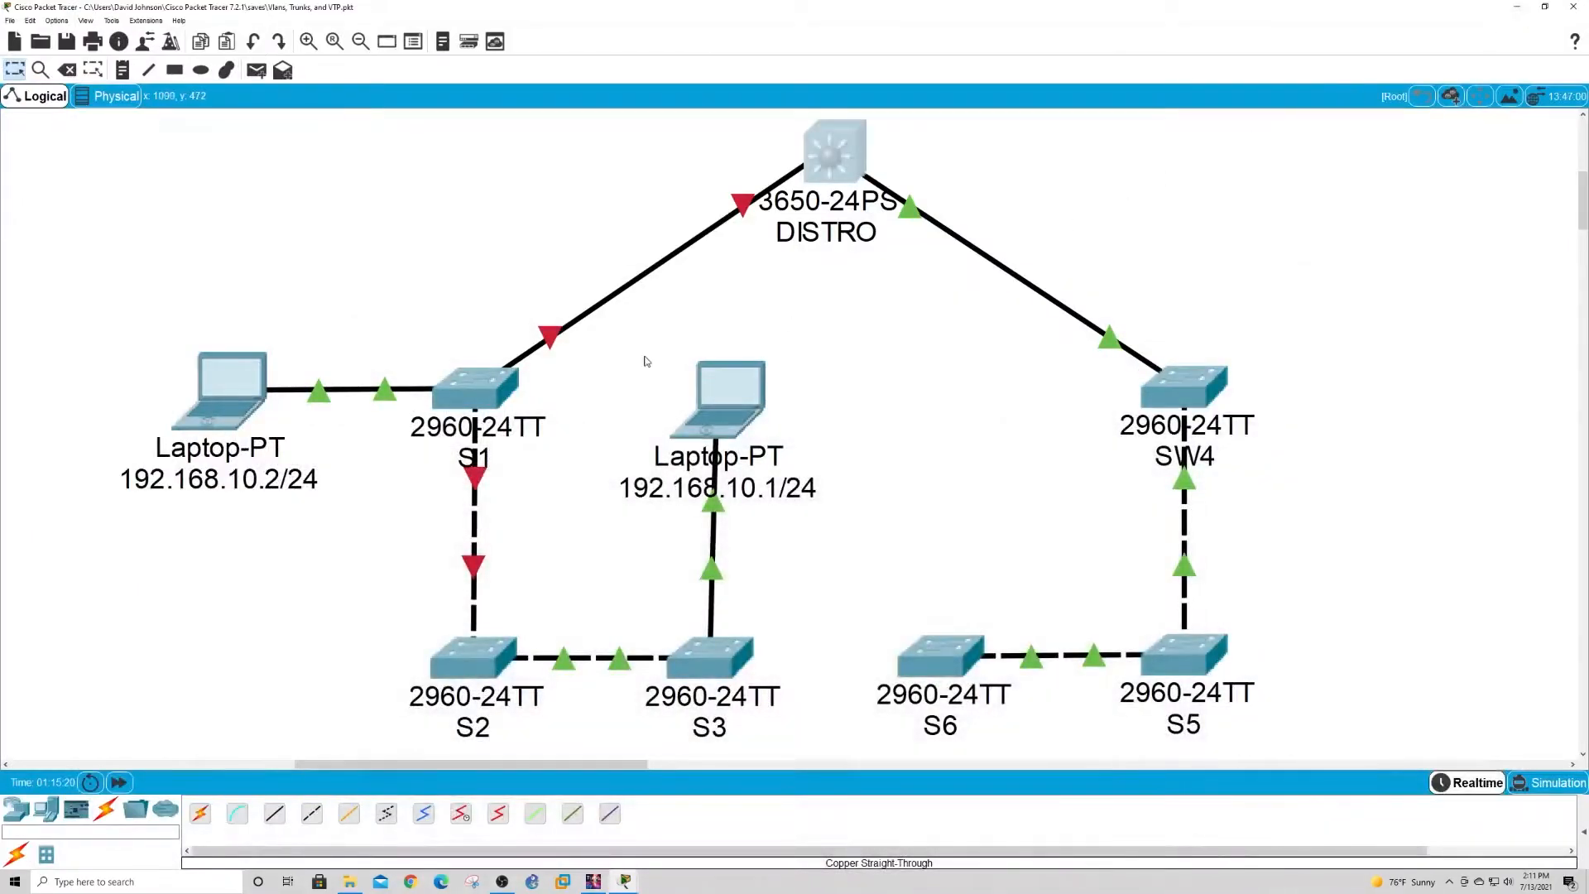
Reopen S1's command line and check its VTP operating mode with show vtp status.
left_click(463, 396)
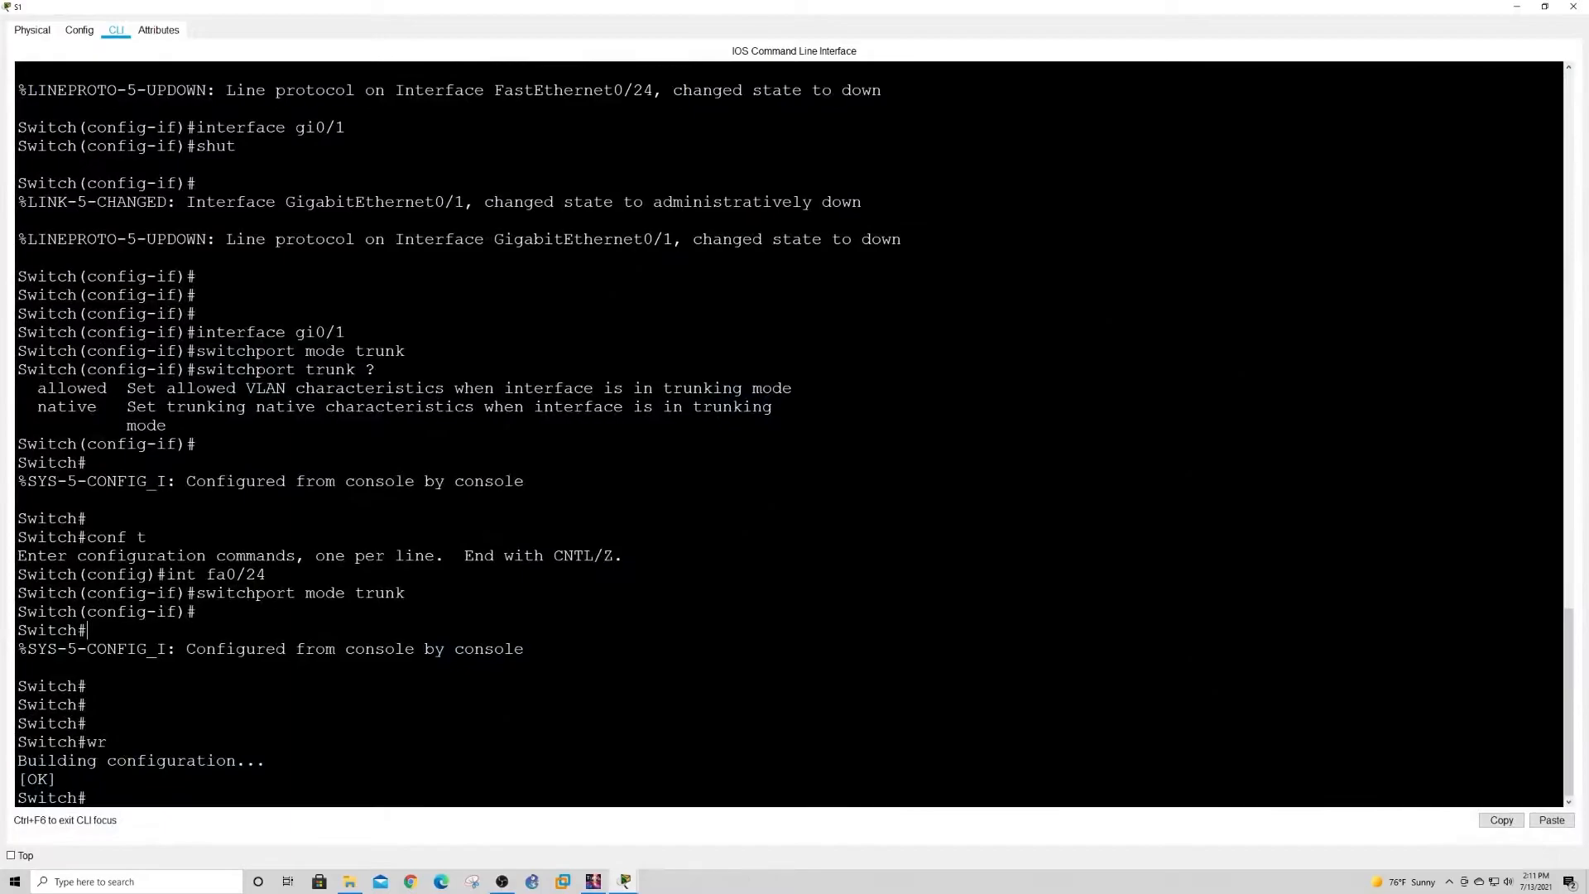
type("show c vtp status")
key("Return")
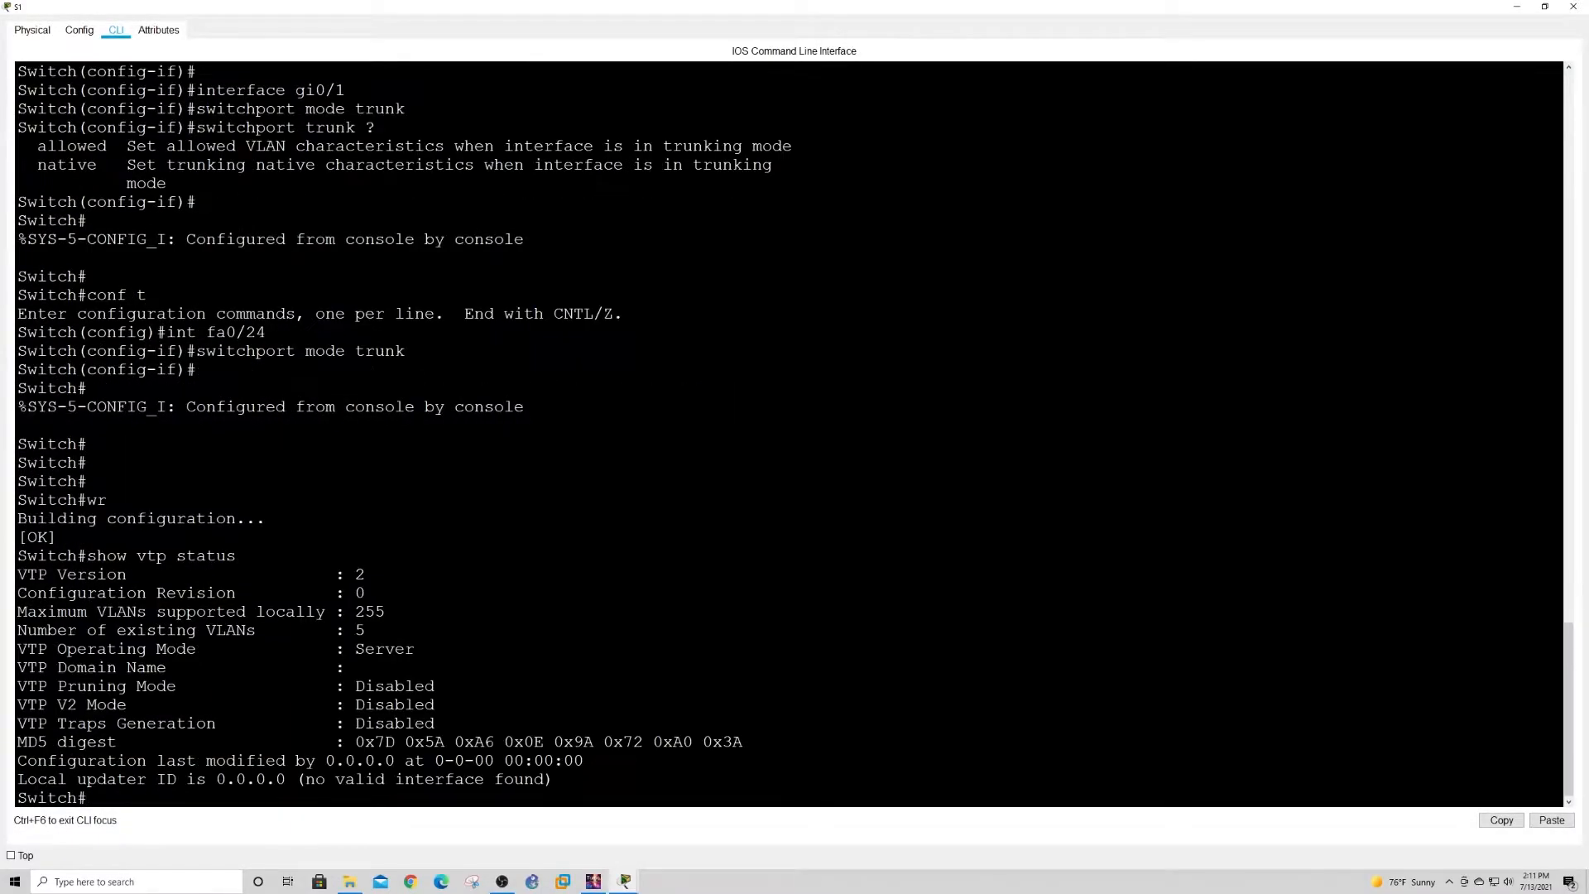
left_click_drag(18, 649, 415, 648)
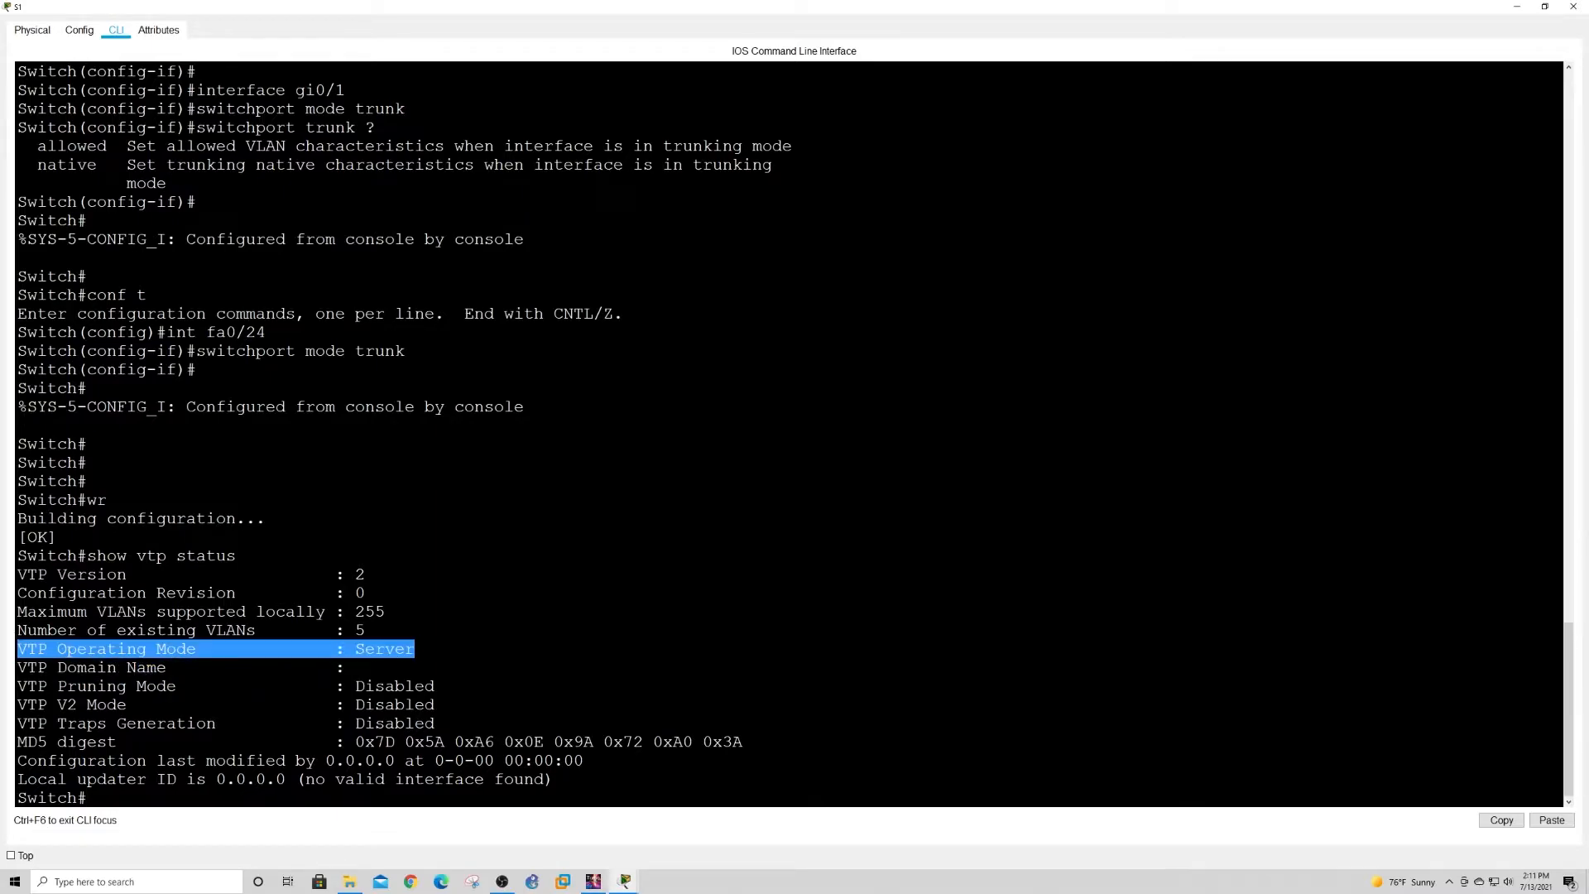
left_click(1516, 7)
Reopen S2's command line and check its VTP operating mode with show vtp status.
left_click(473, 656)
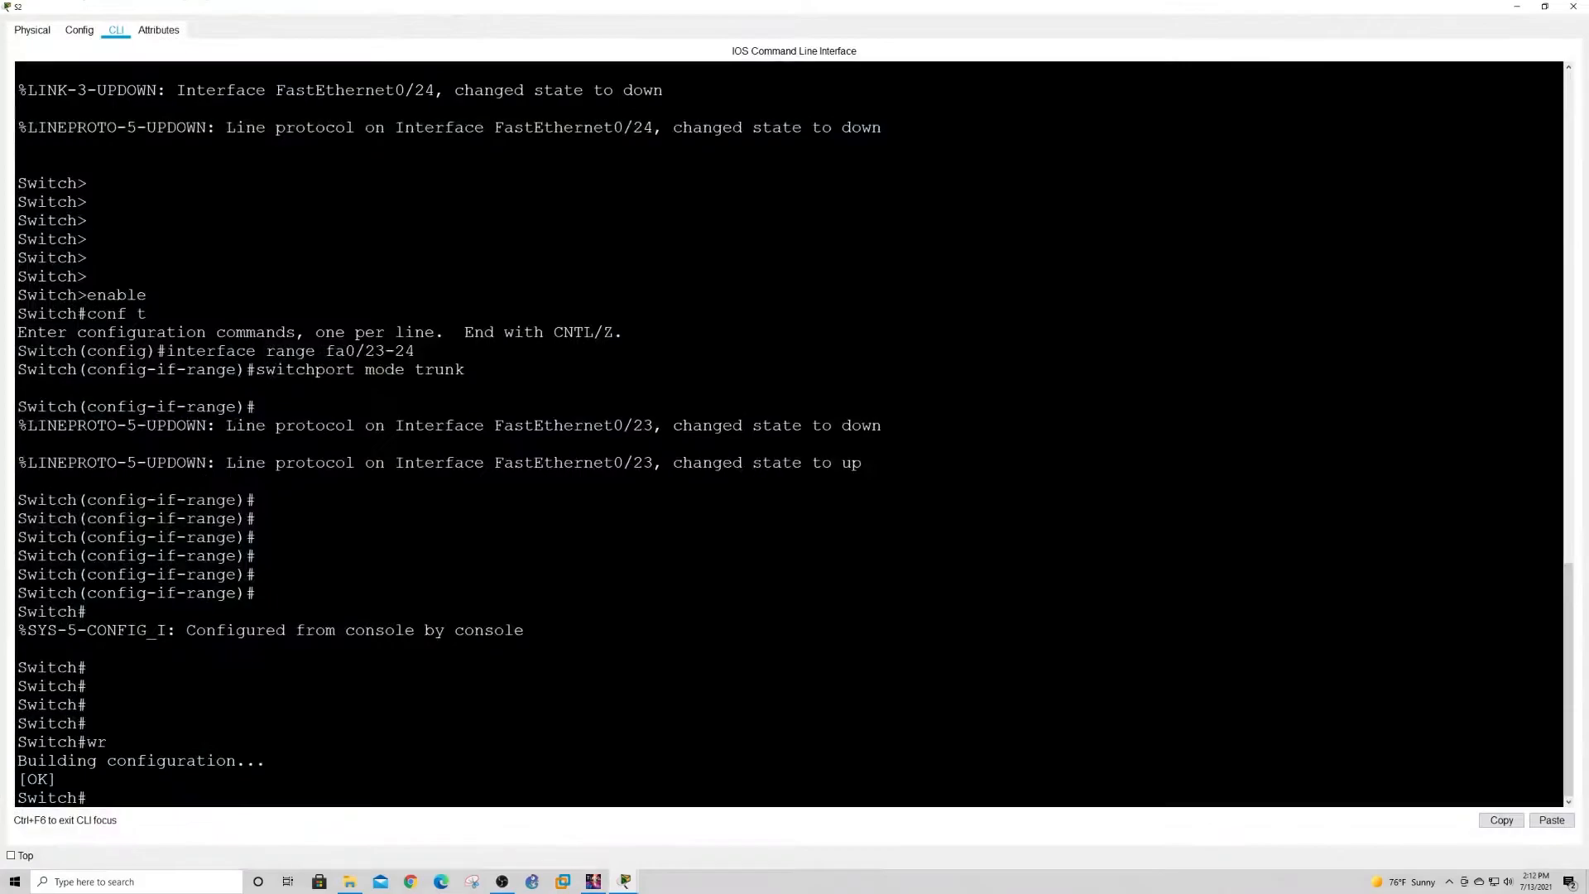
type("show vtp status")
key("BackSpace")
key("BackSpace")
key("BackSpace")
key("BackSpace")
key("BackSpace")
key("BackSpace")
type("status")
key("Return")
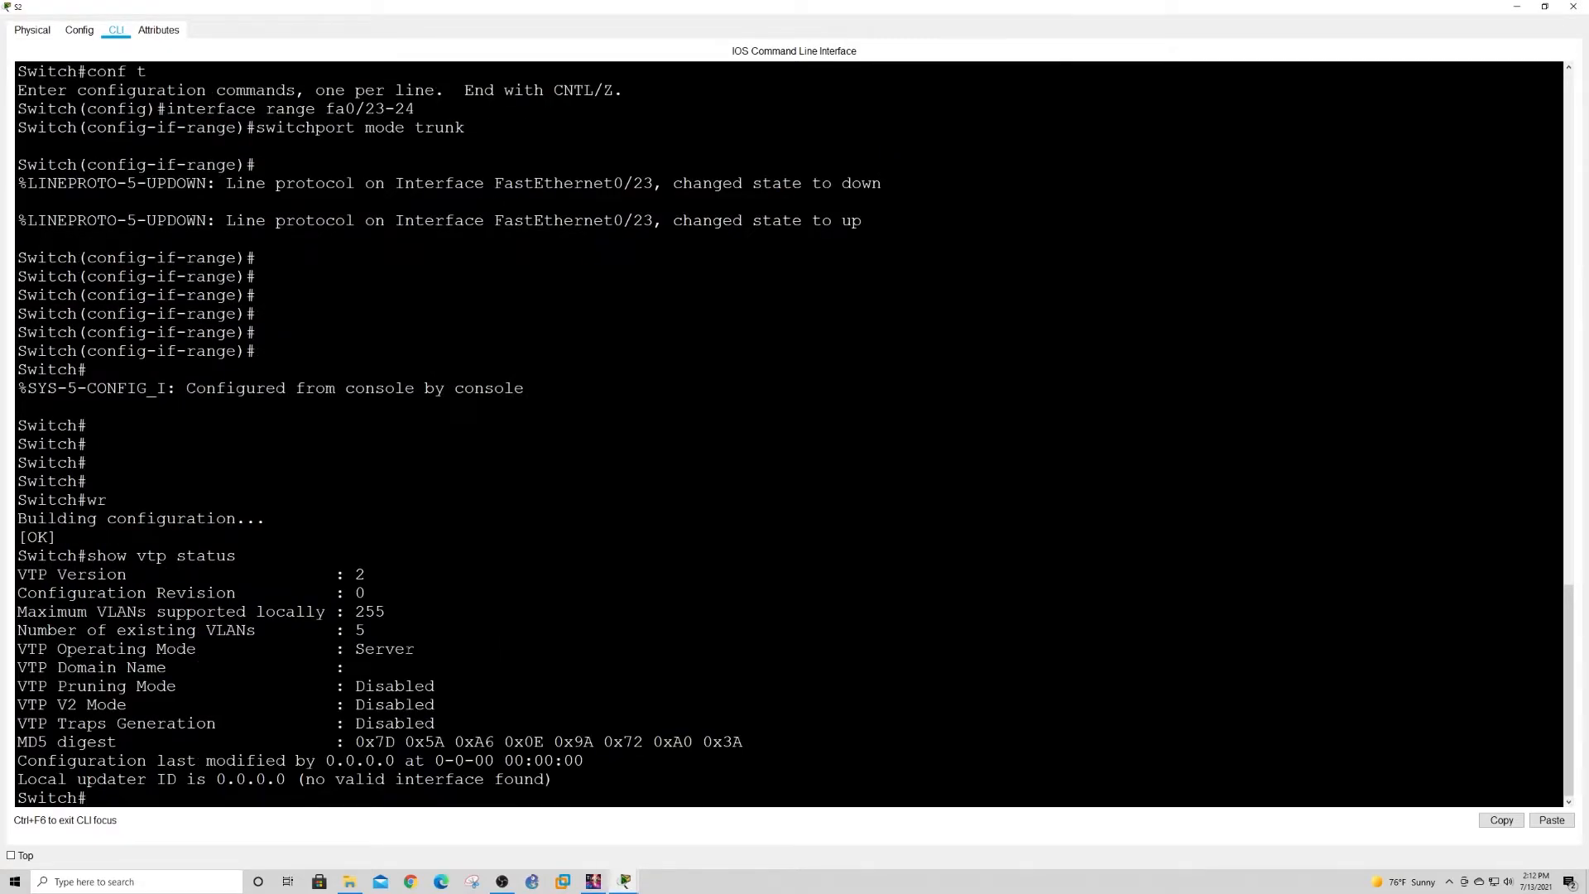
left_click_drag(317, 649, 415, 649)
left_click(1516, 7)
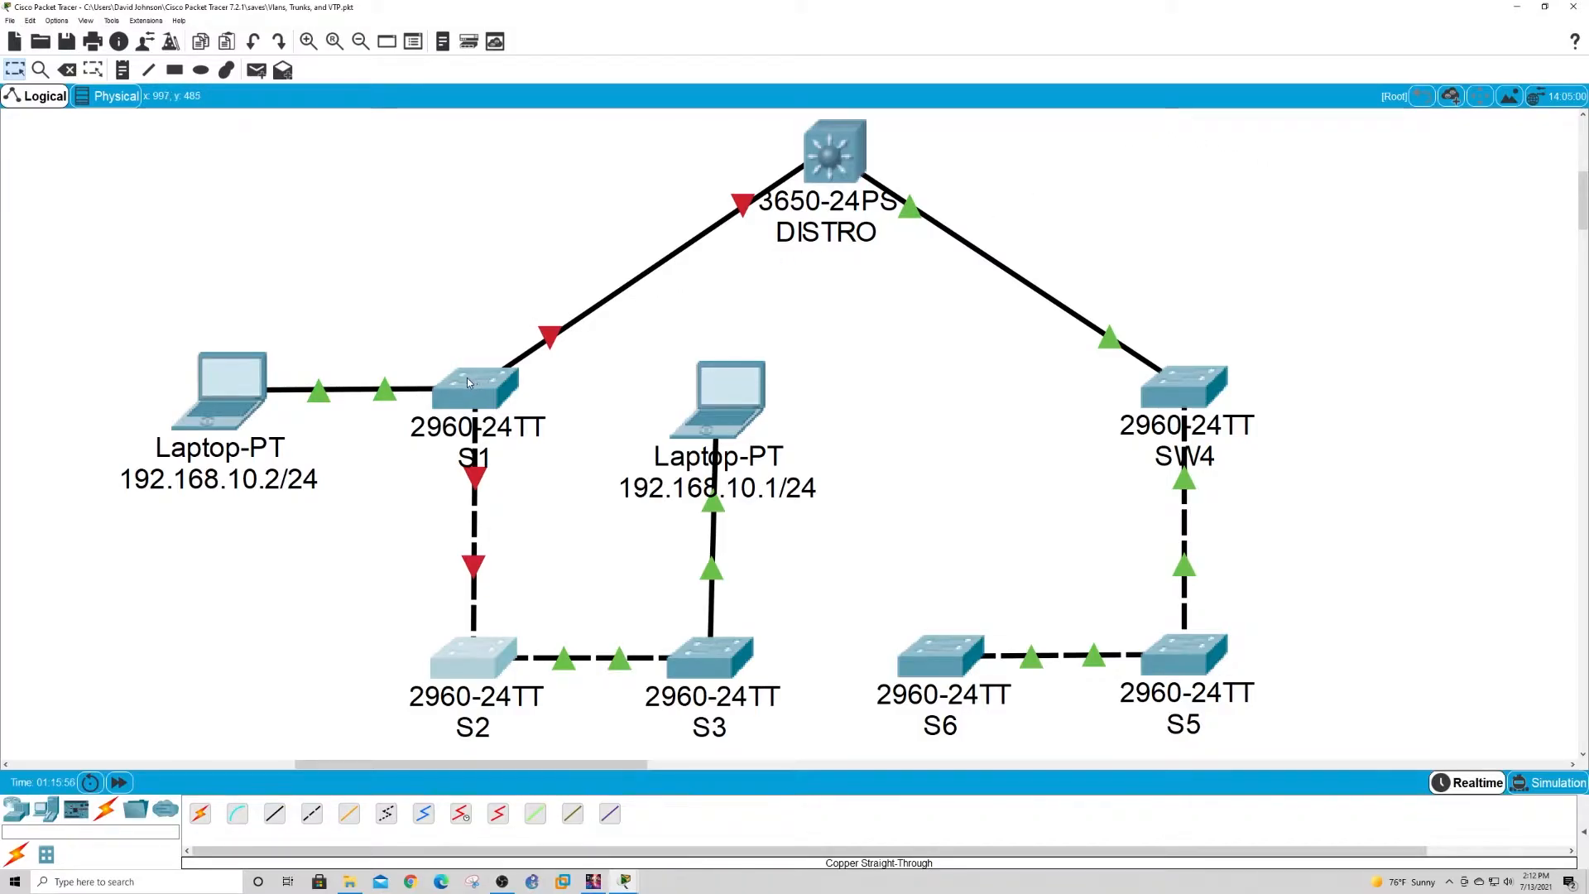
left_click_drag(433, 336, 489, 388)
left_click_drag(347, 629, 614, 716)
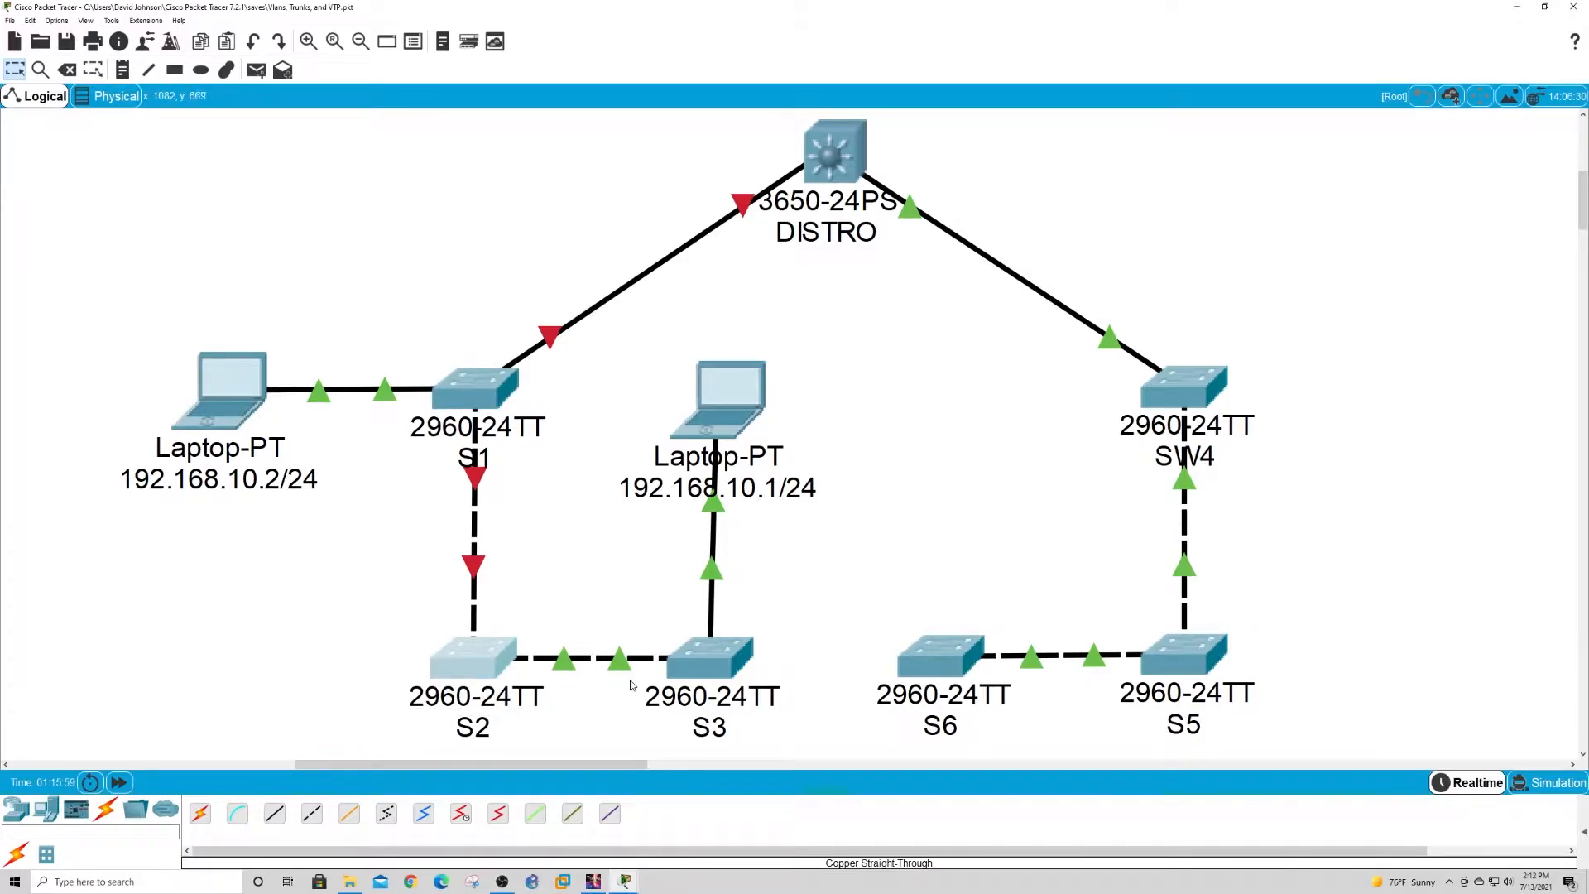
left_click(616, 620)
left_click_drag(616, 619, 759, 696)
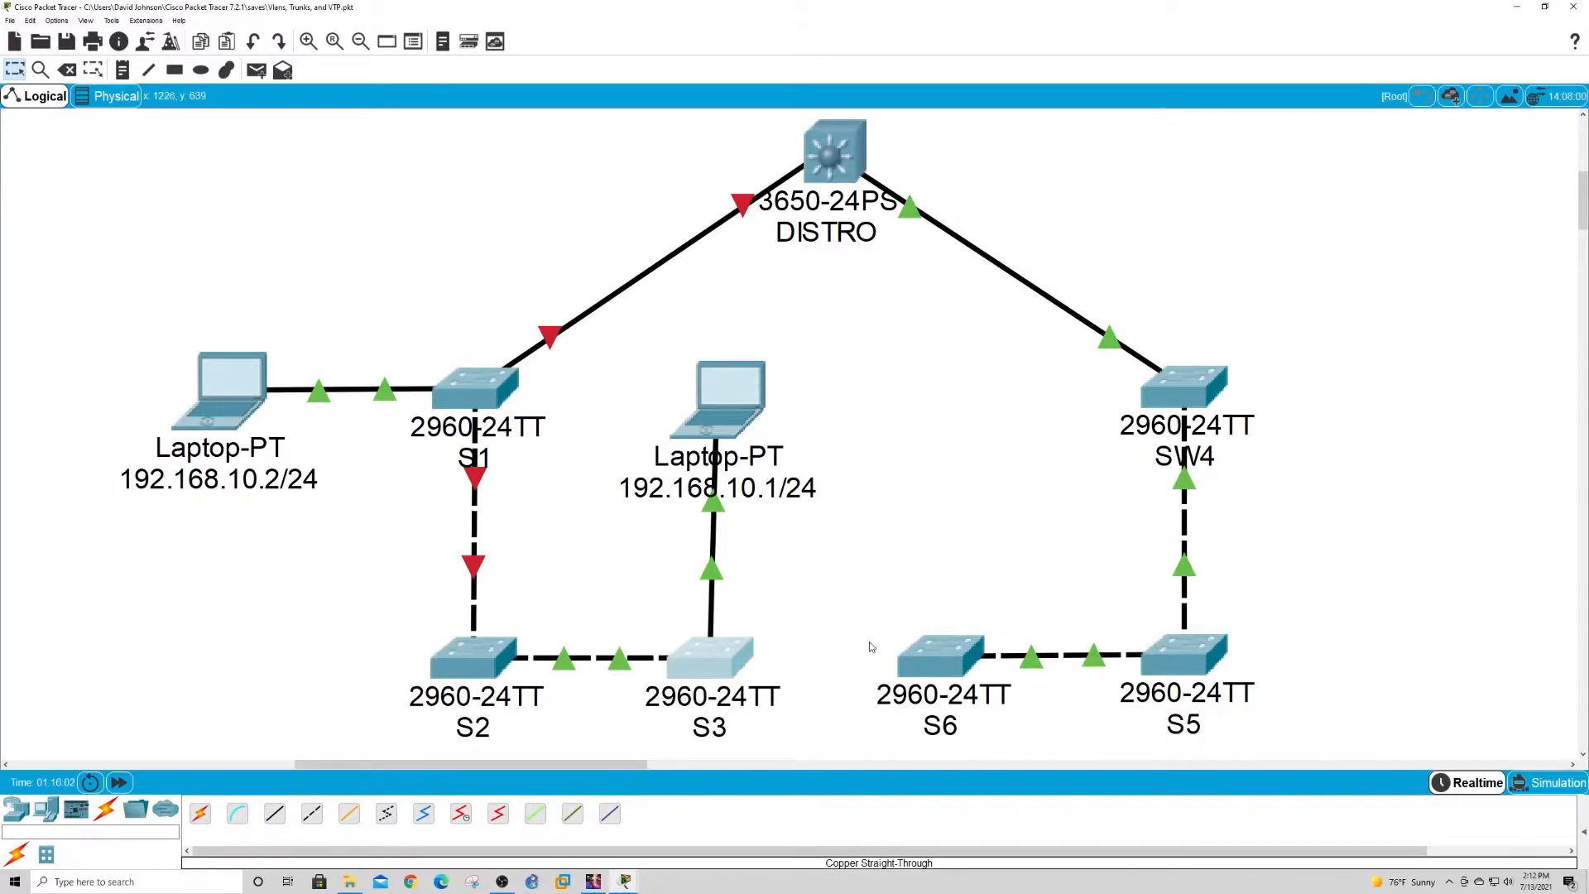
left_click_drag(1049, 232, 1231, 744)
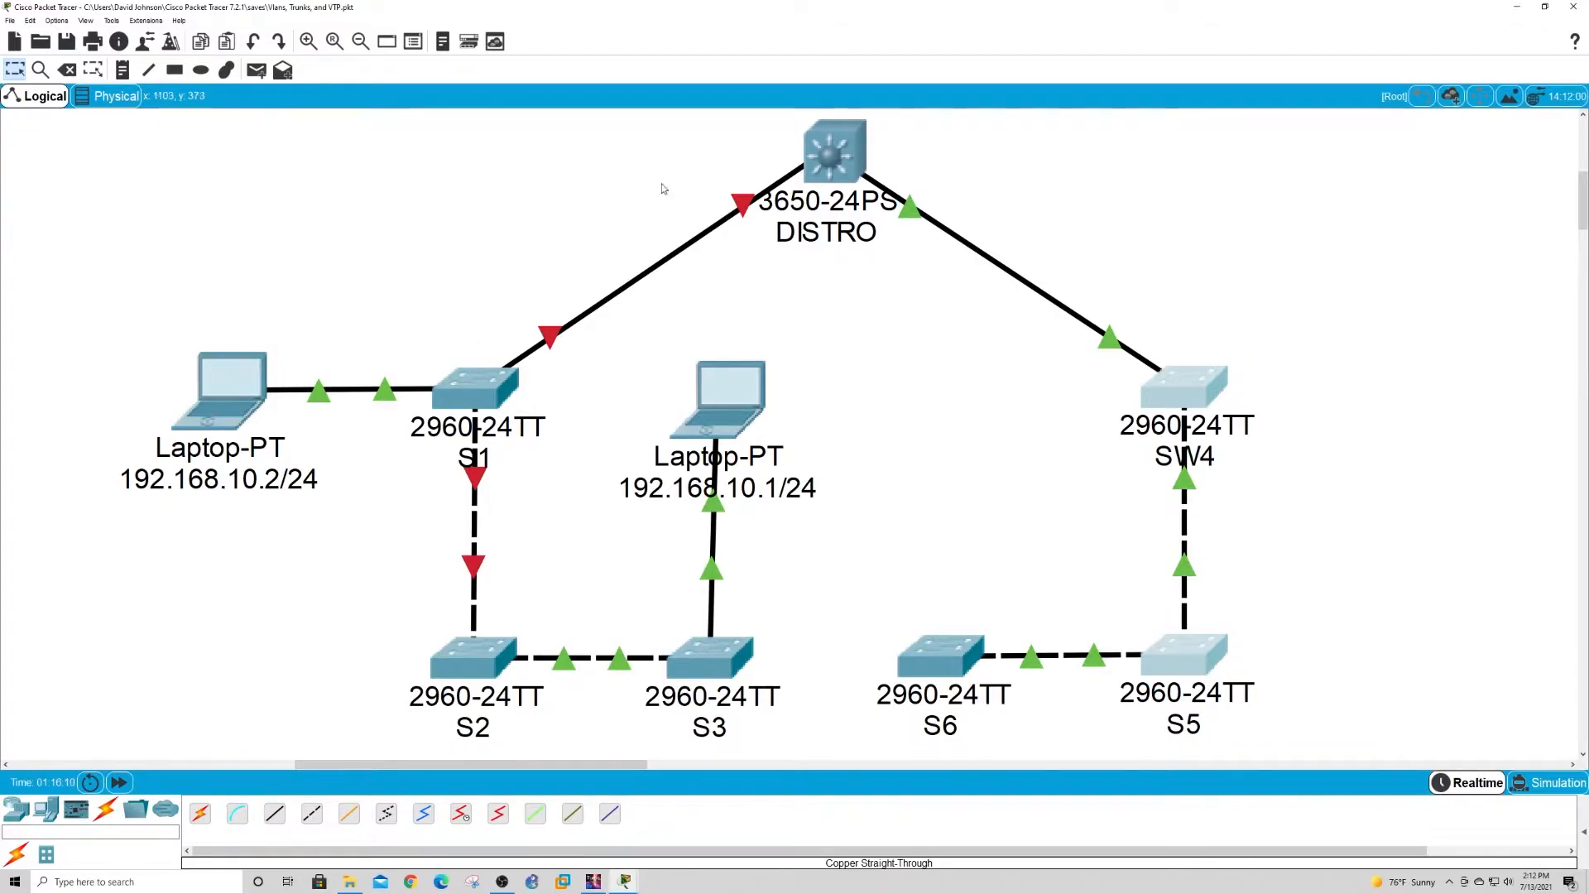
Reopen DISTRO's command line and enter global configuration mode with configure terminal.
left_click(838, 176)
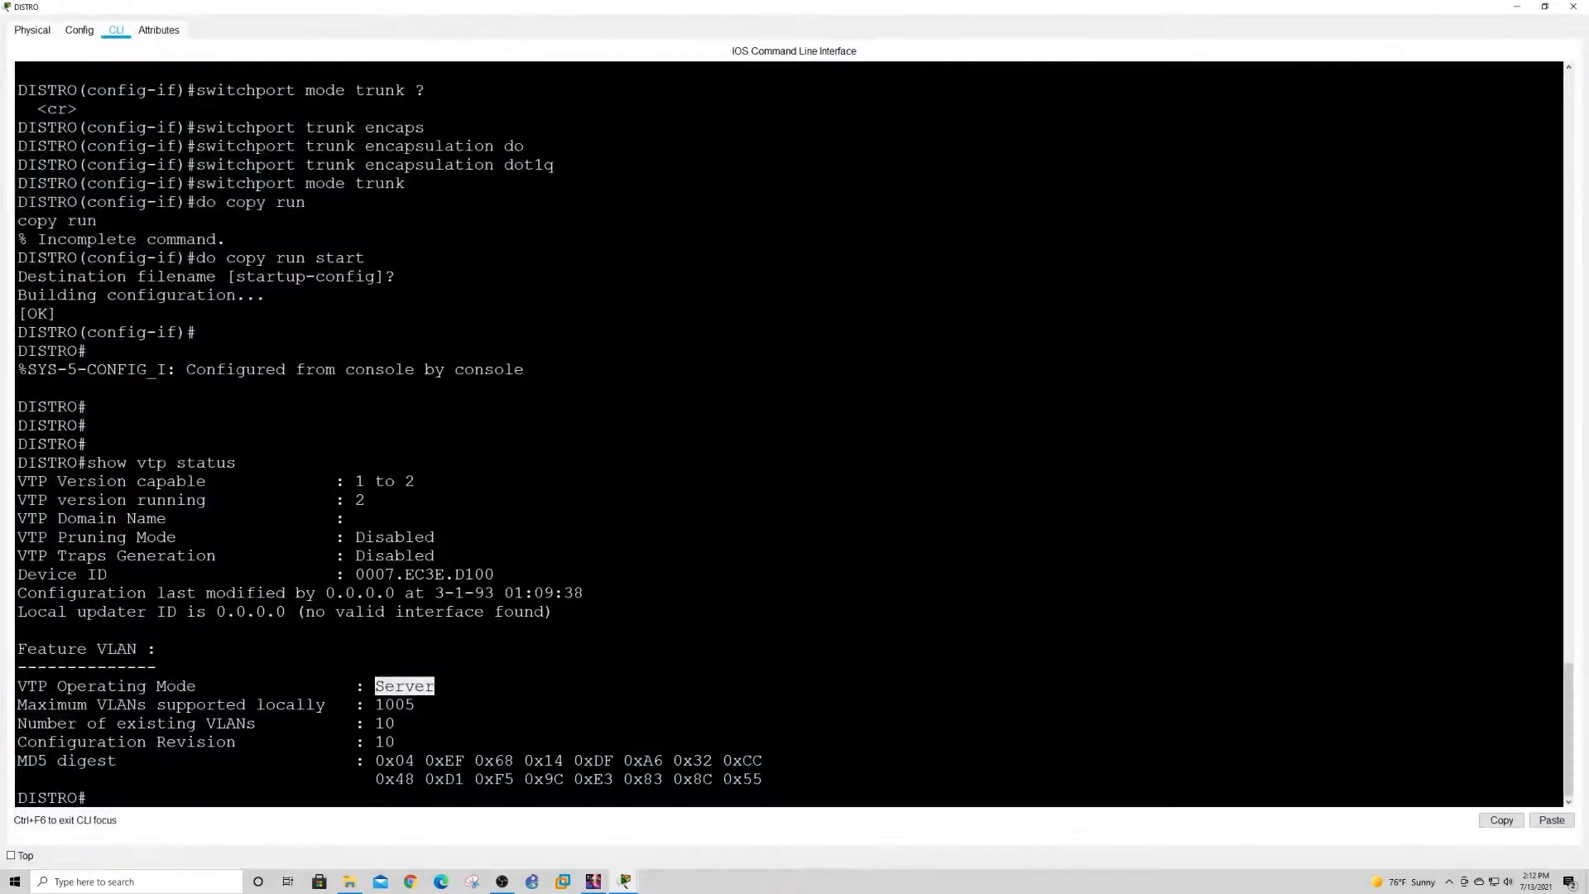
left_click(494, 574)
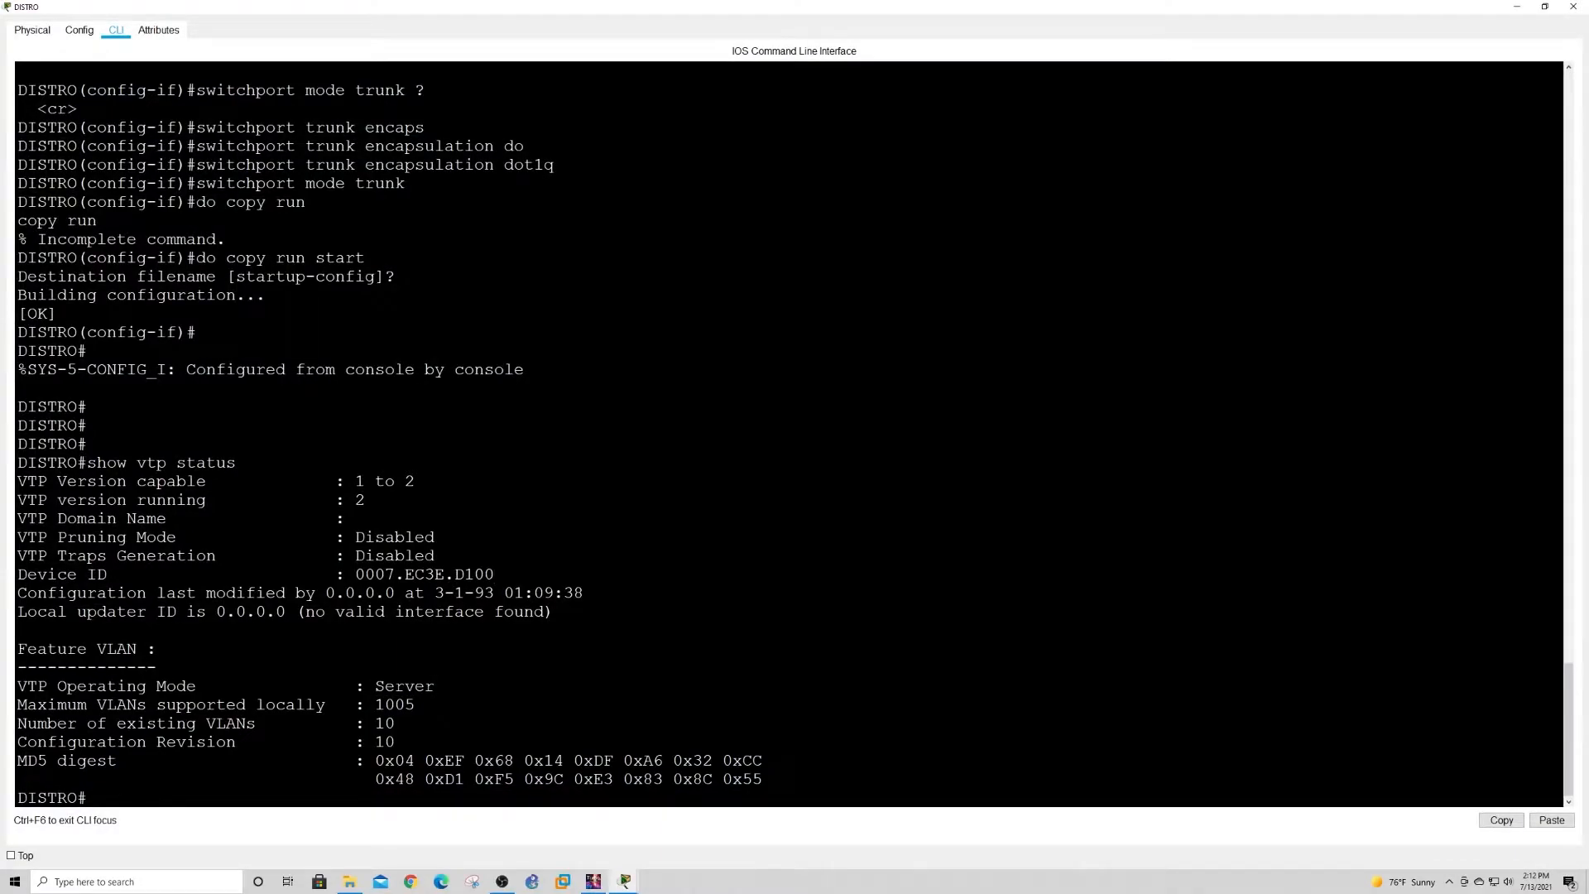
key("Return")
key("Return")
key("Return")
key("Return")
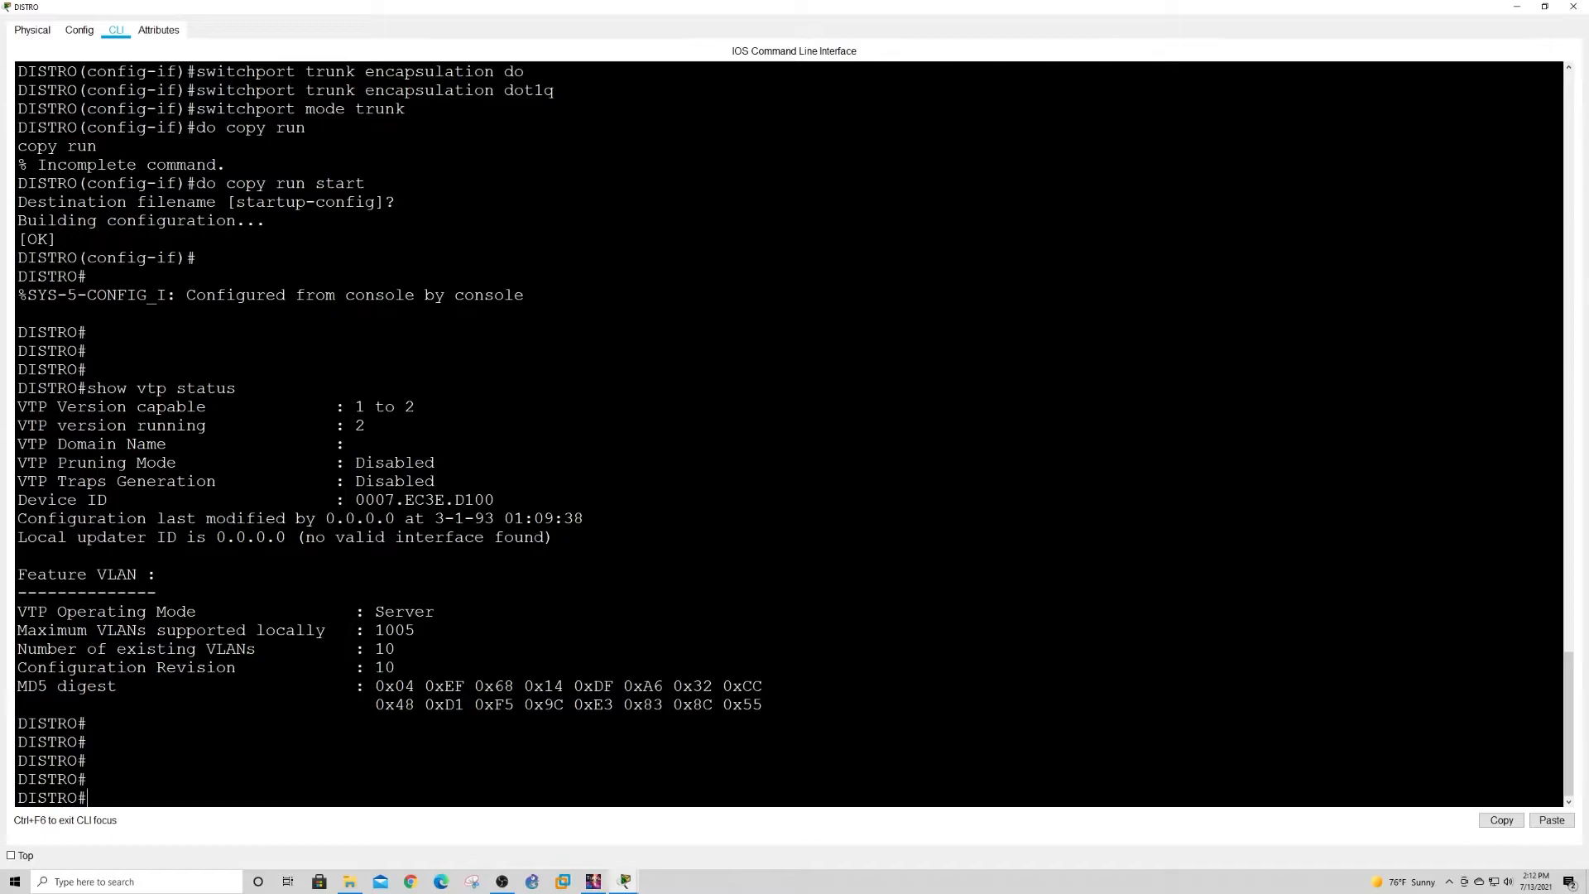
type("conf t")
key("BackSpace")
type("igure terminal")
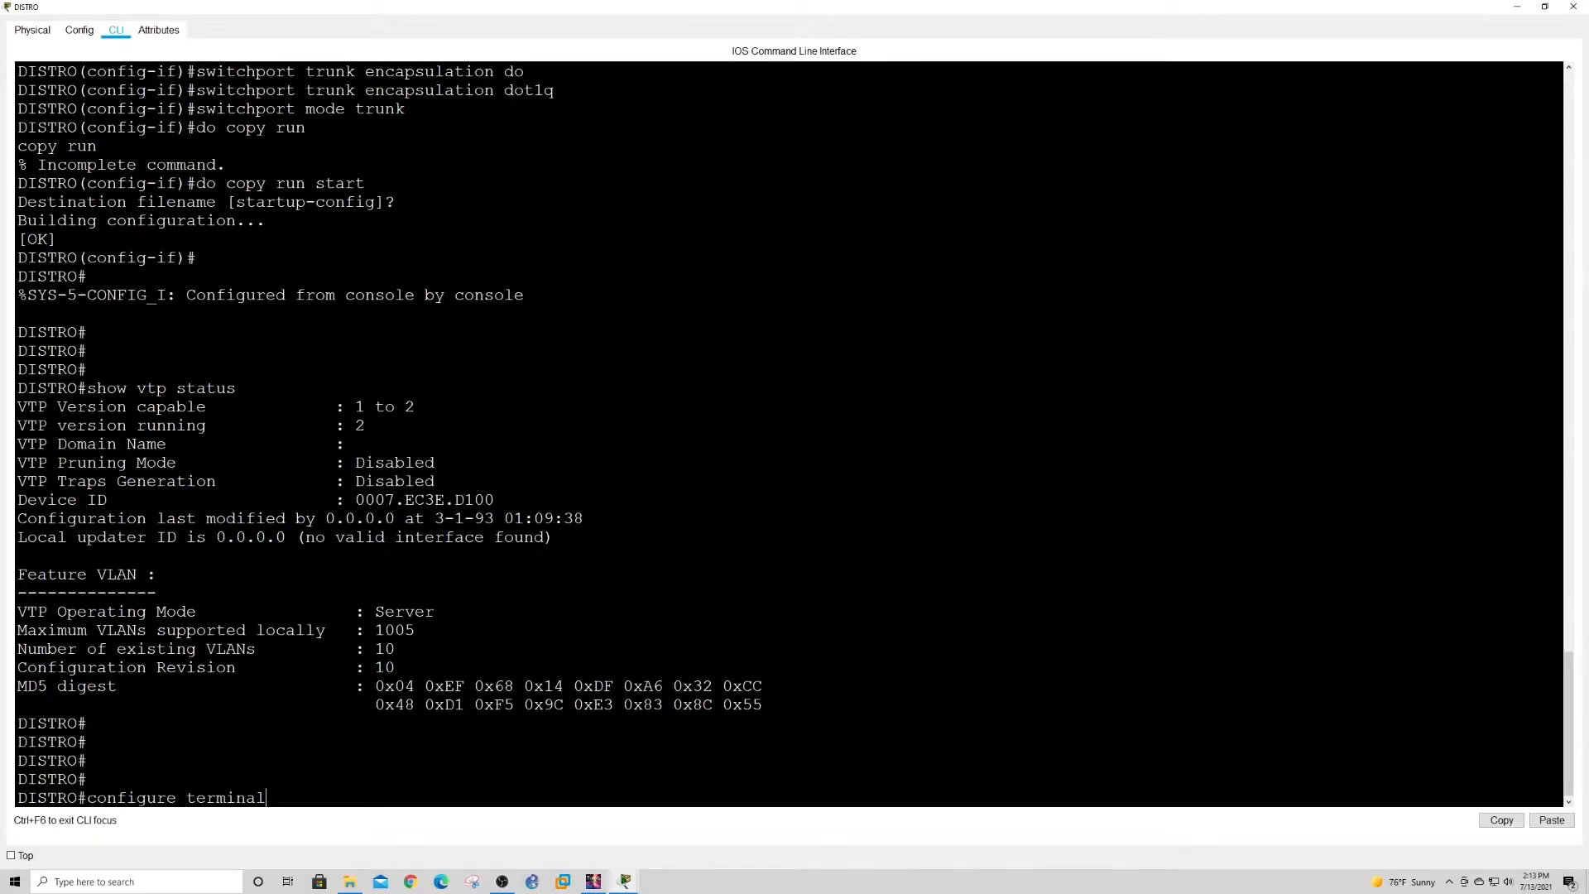
key("Return")
key("Return")
key("Return")
key("Return")
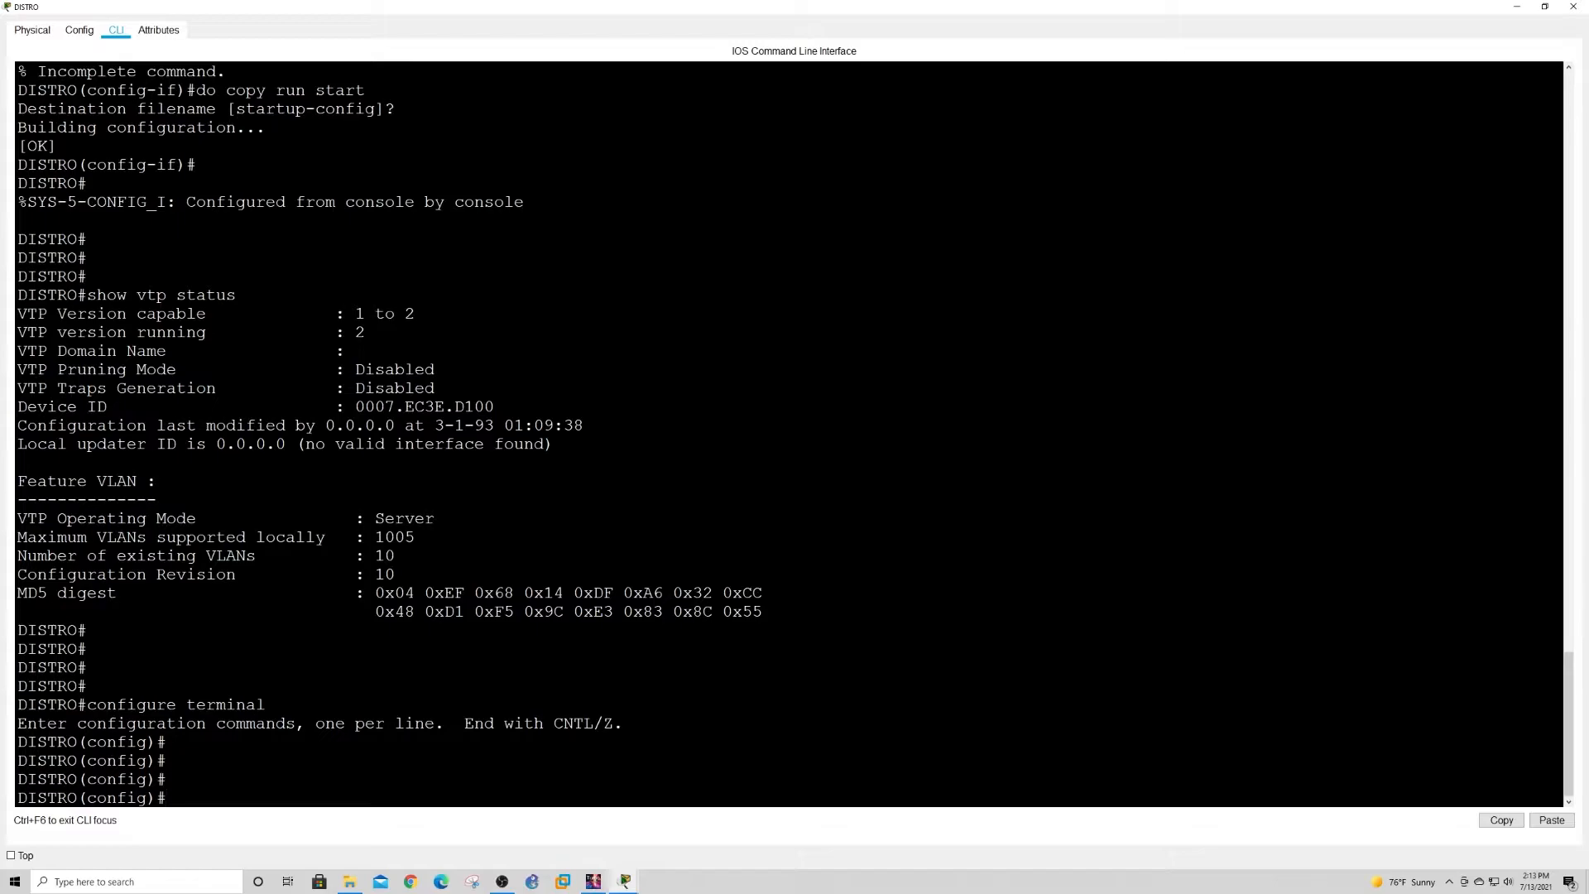
List the VTP mode options on DISTRO with vtp mode ? and review the server and transparent modes and the VTP domain name entry.
type("vtp mode ?")
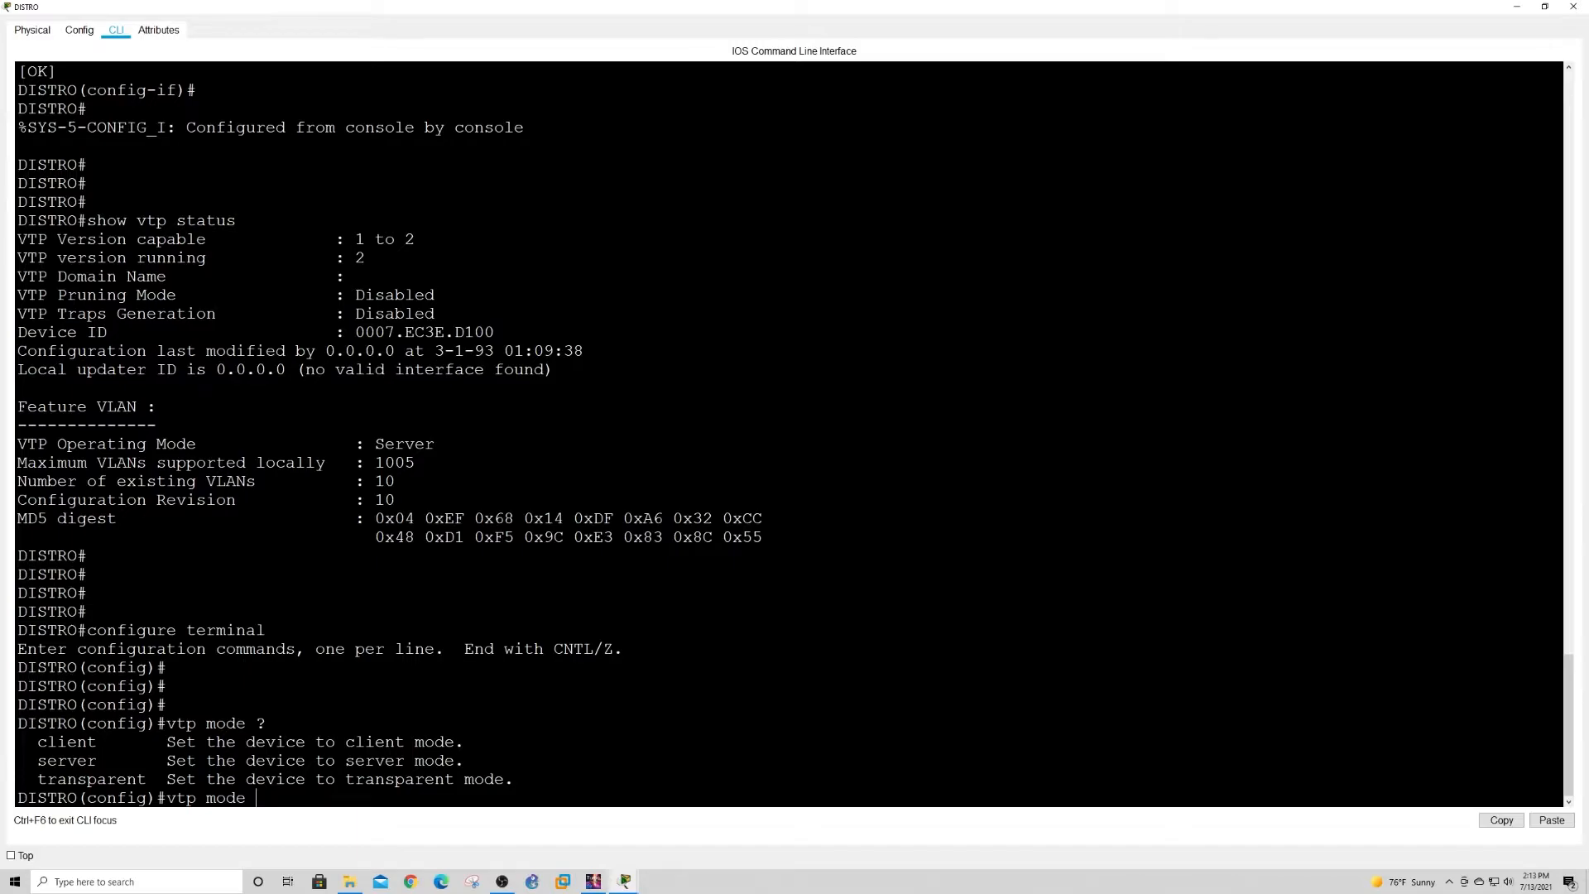
left_click_drag(37, 761, 97, 760)
double_click(91, 780)
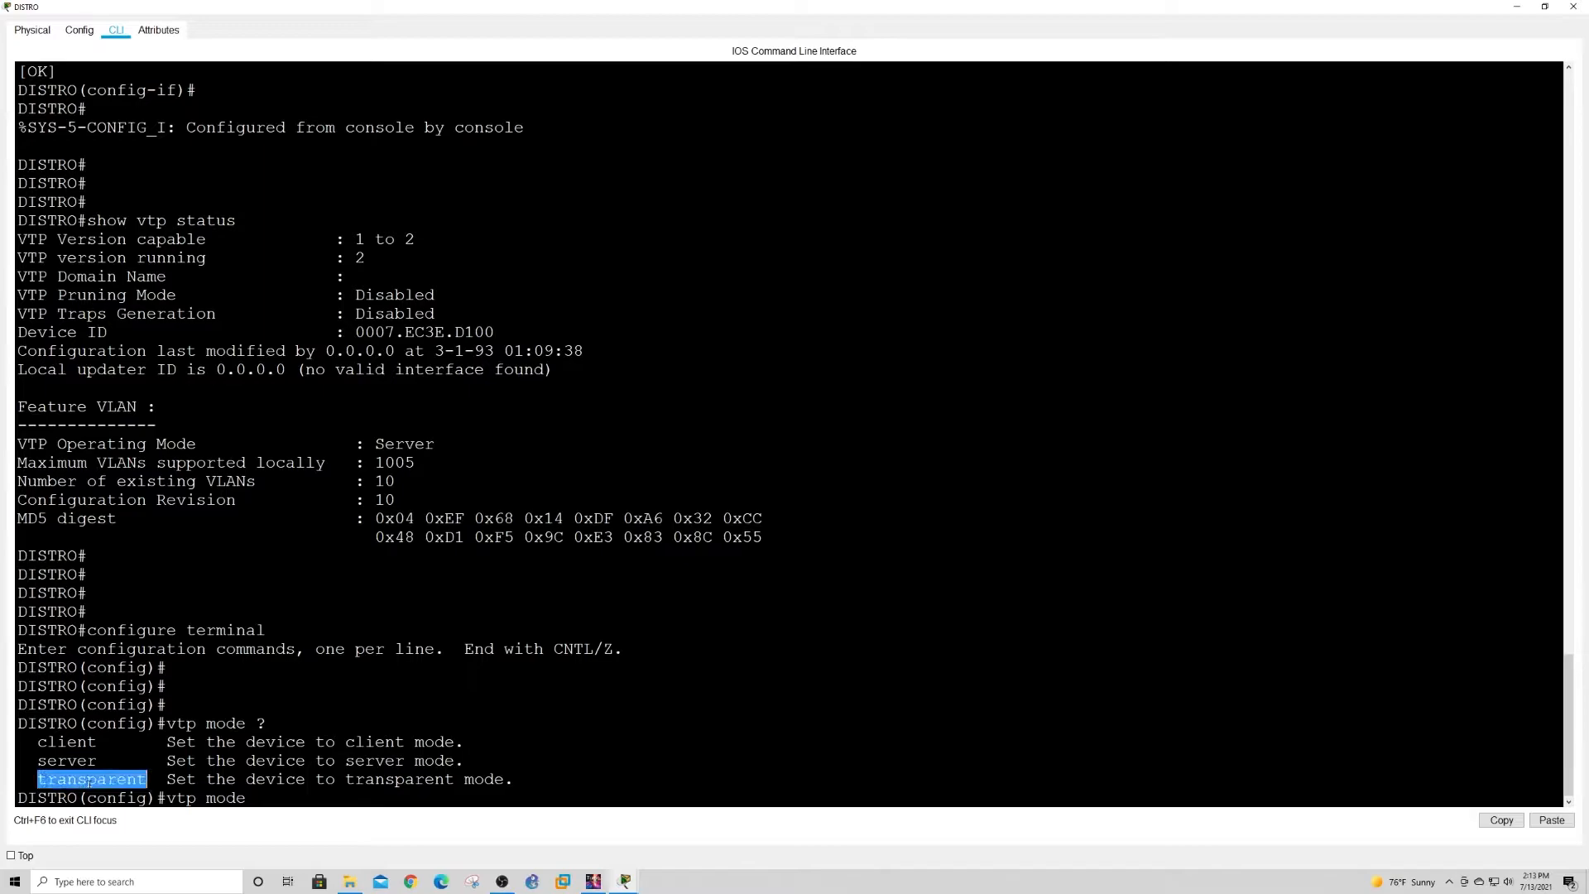
left_click(257, 804)
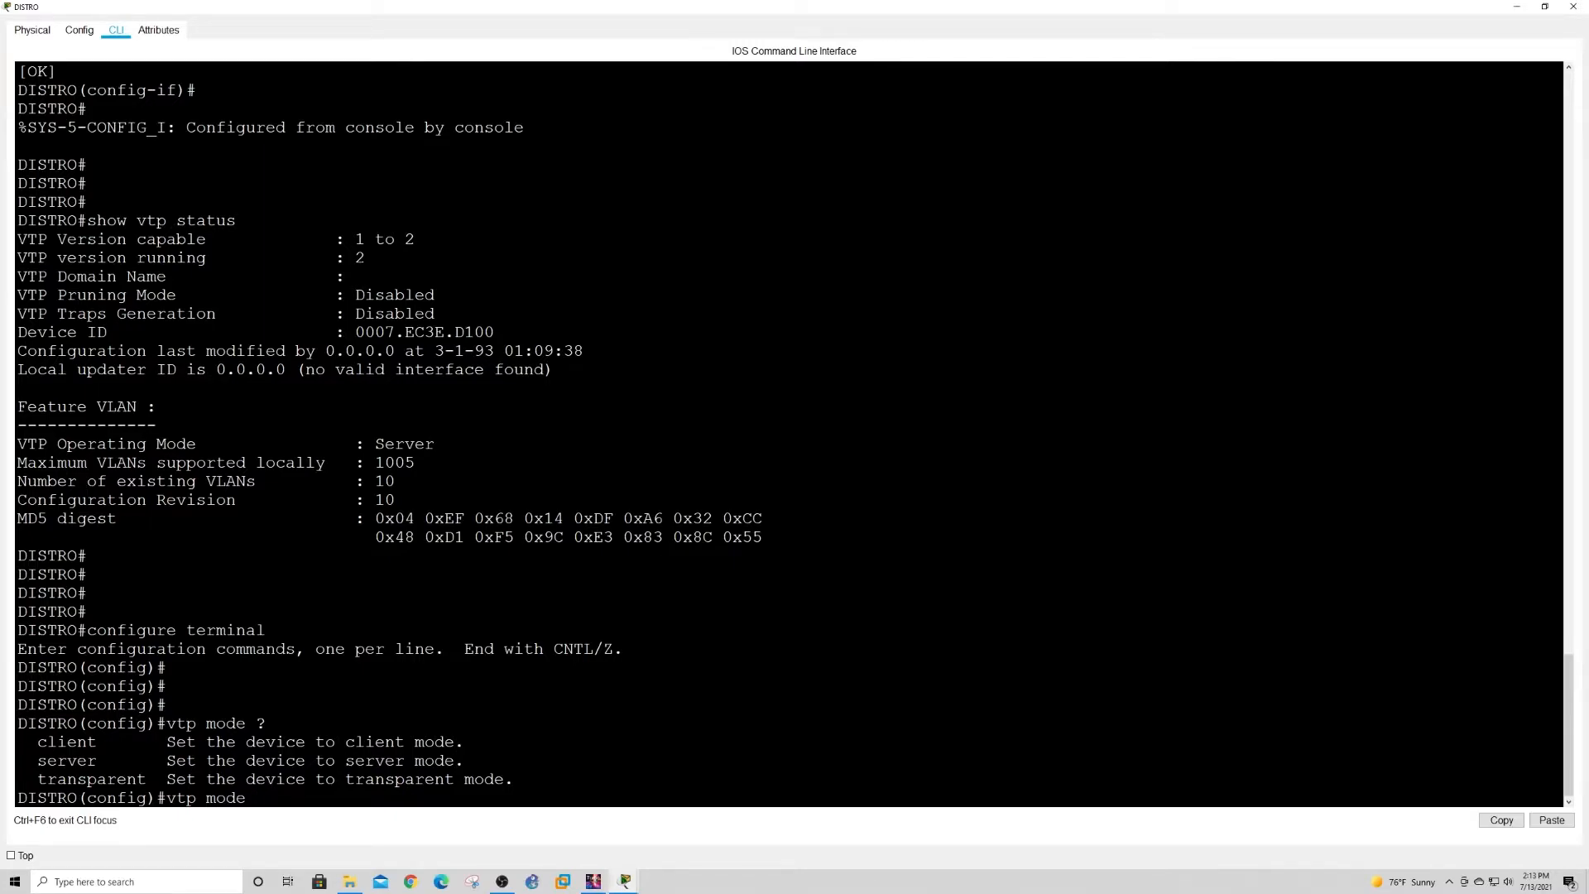
left_click_drag(17, 276, 355, 276)
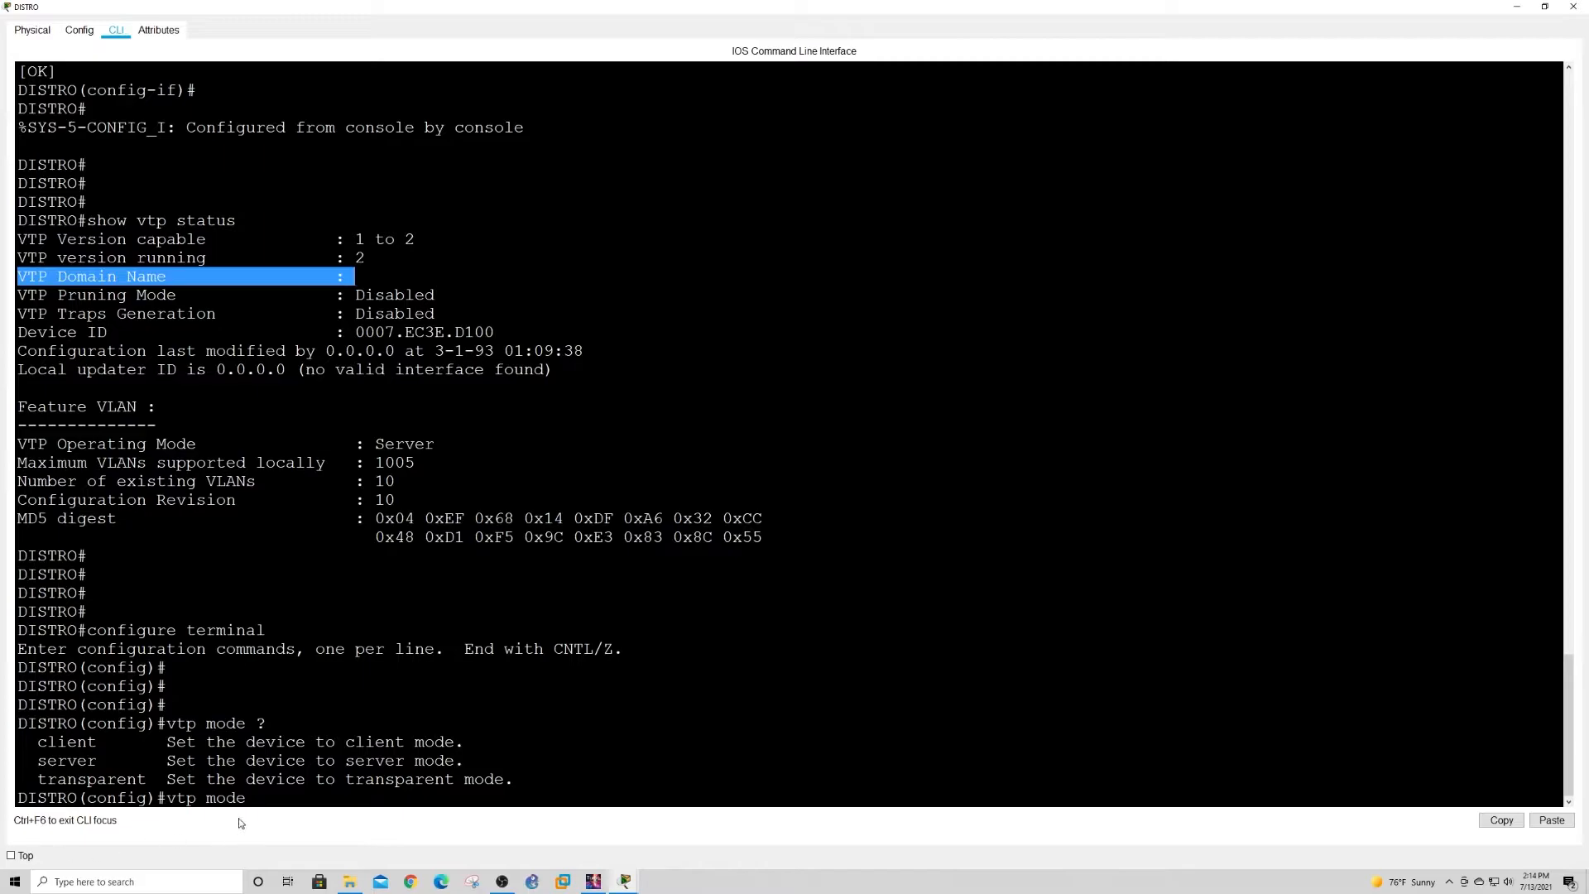
Try to run vtp mode with DISTRO as its argument in global configuration mode.
left_click(258, 798)
type("DISTRO")
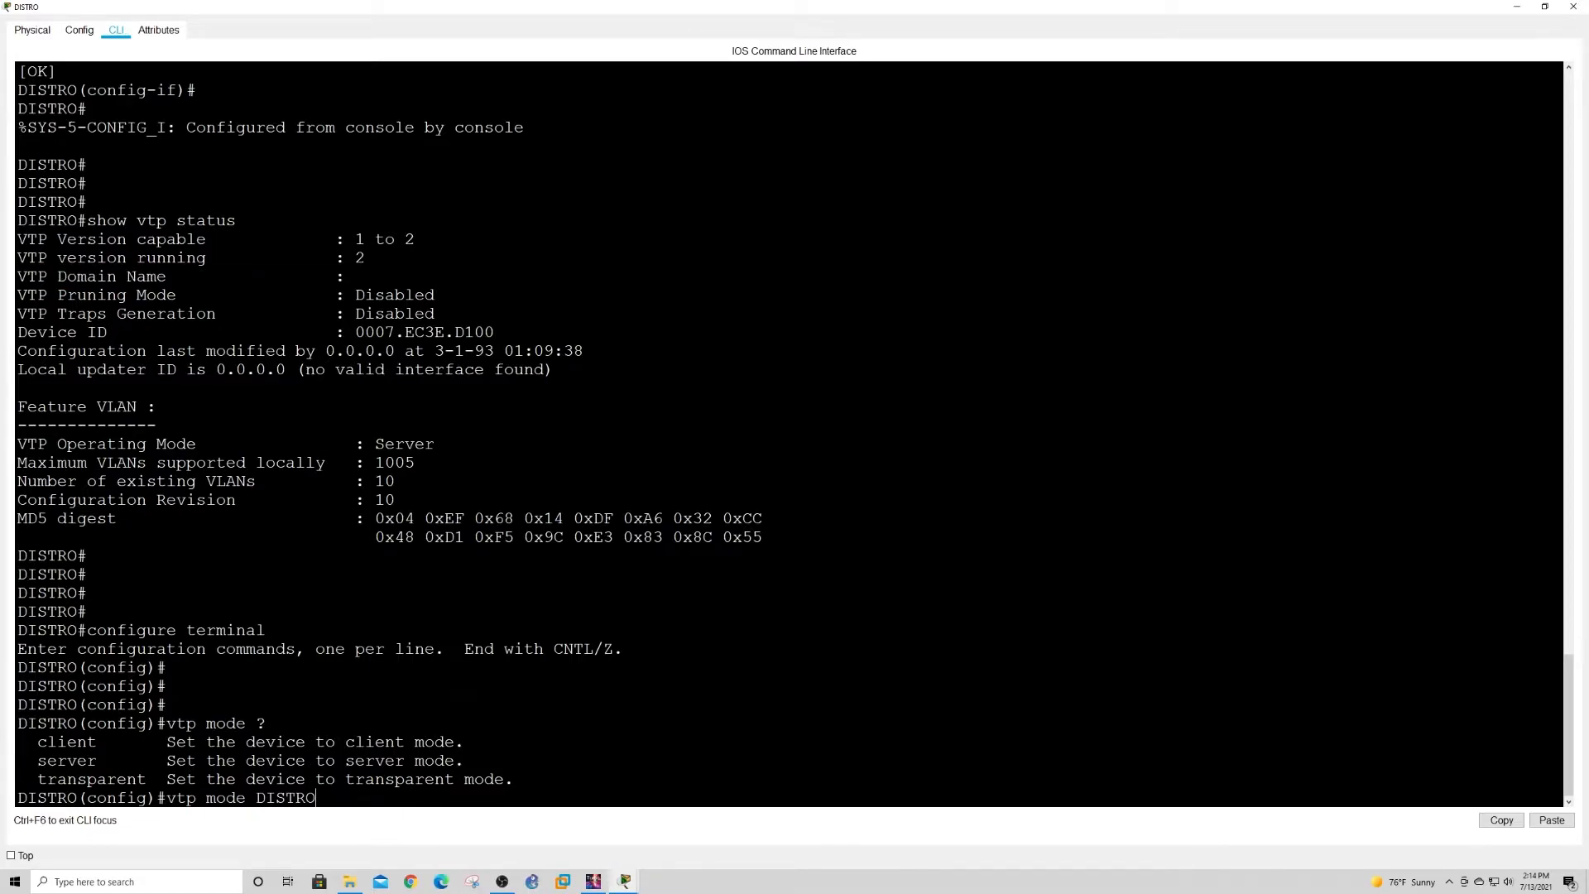
key("Return")
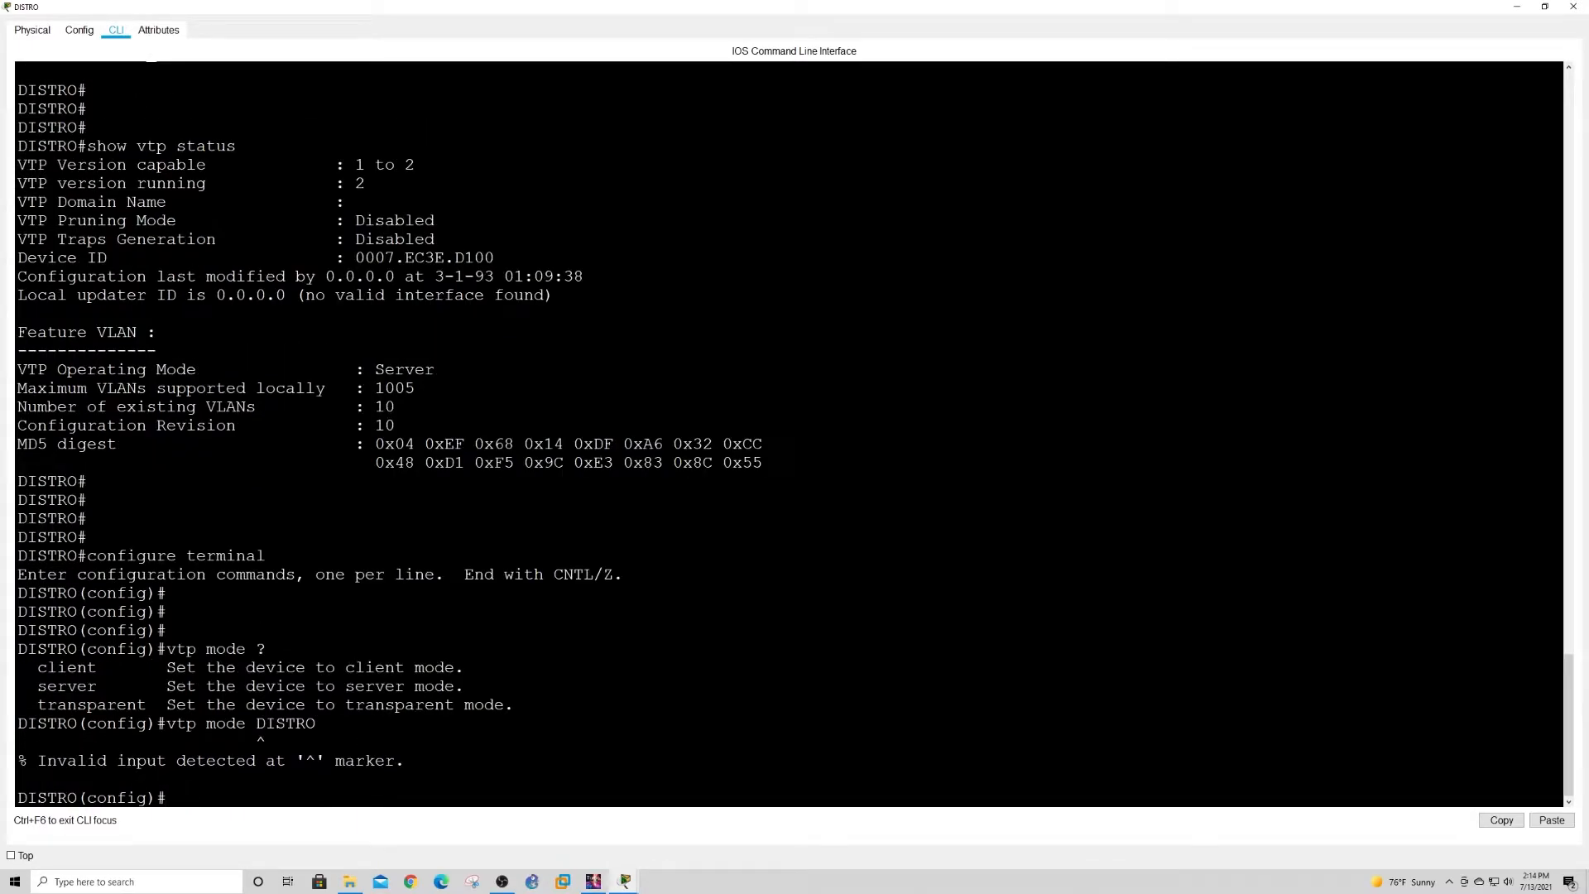
Set the VTP domain name to DISTRO on the DISTRO switch and save its configuration.
type("vtp domain DISTRO")
key("Return")
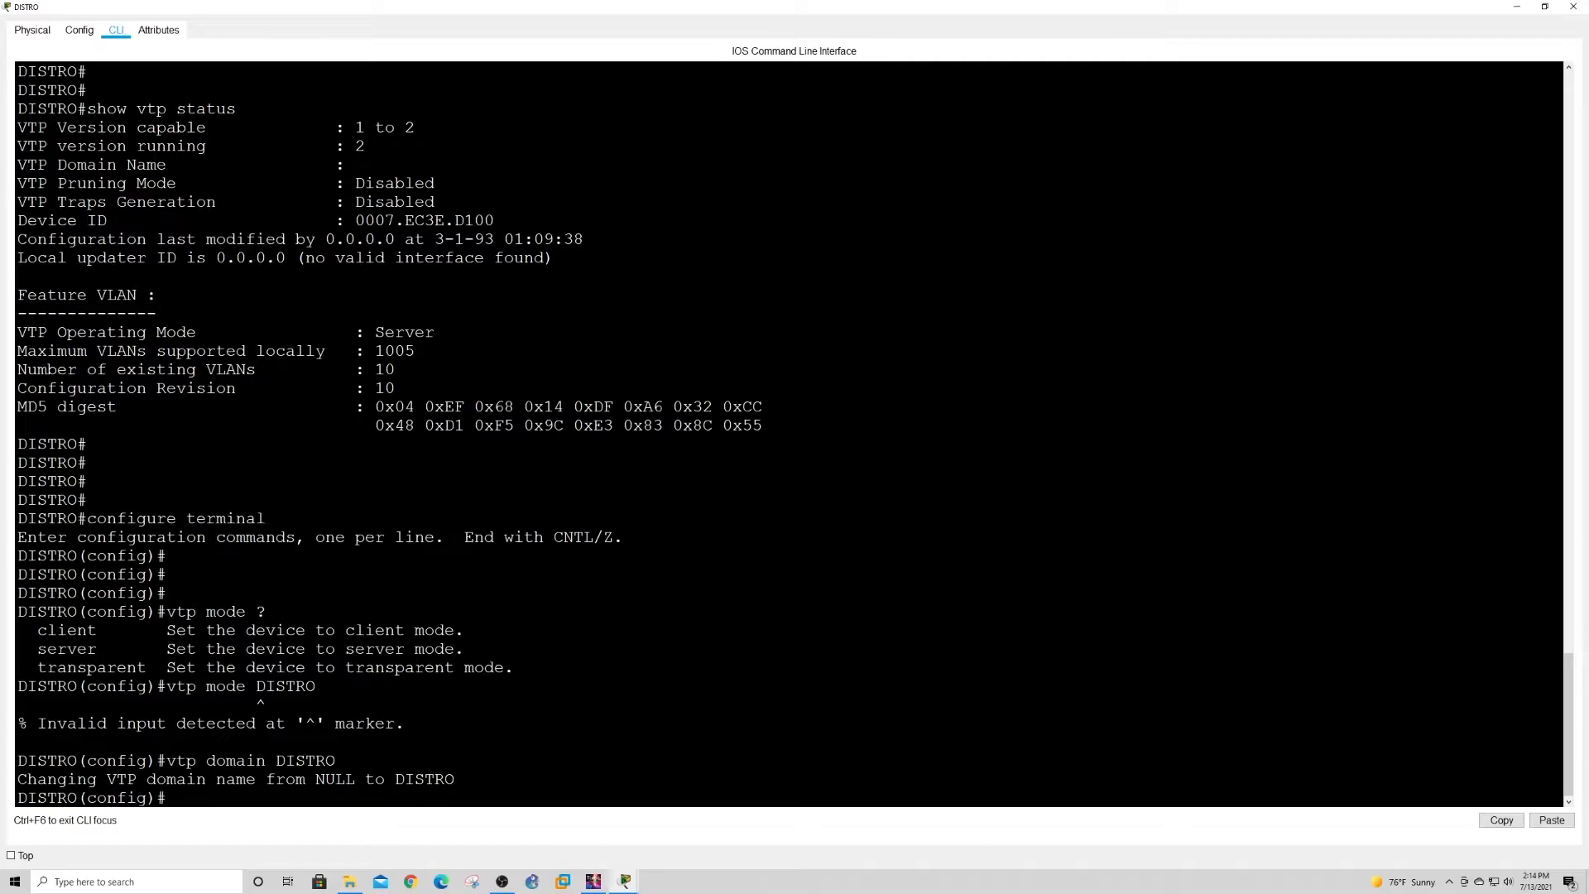
left_click_drag(18, 779, 454, 779)
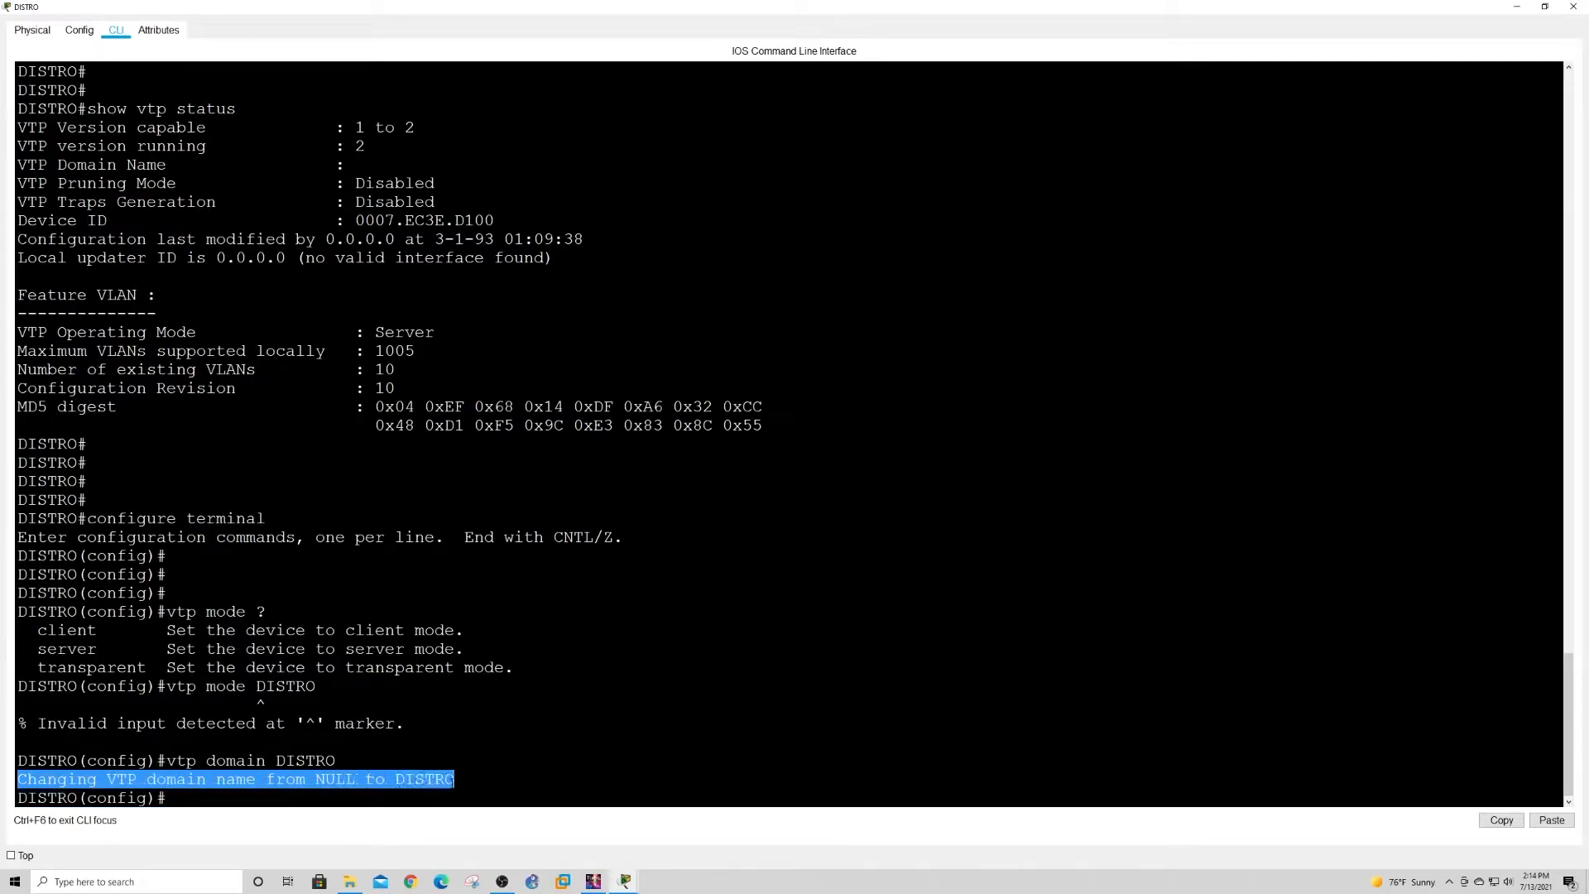
left_click(167, 798)
key("Return")
key("Return")
key("Return")
key("Return")
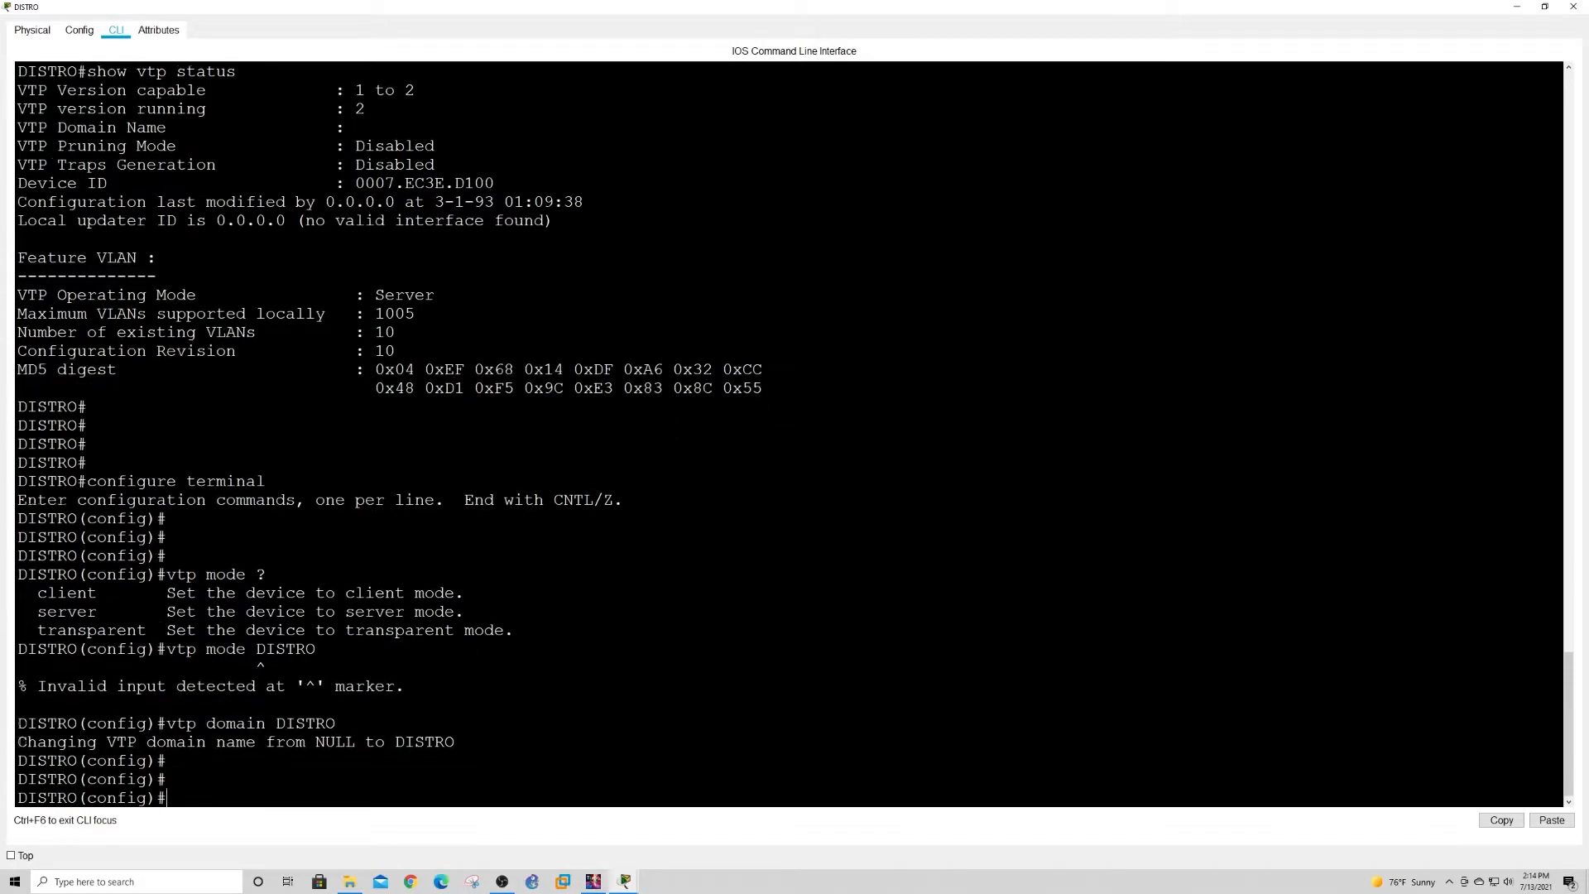
type("DO WR")
key("Return")
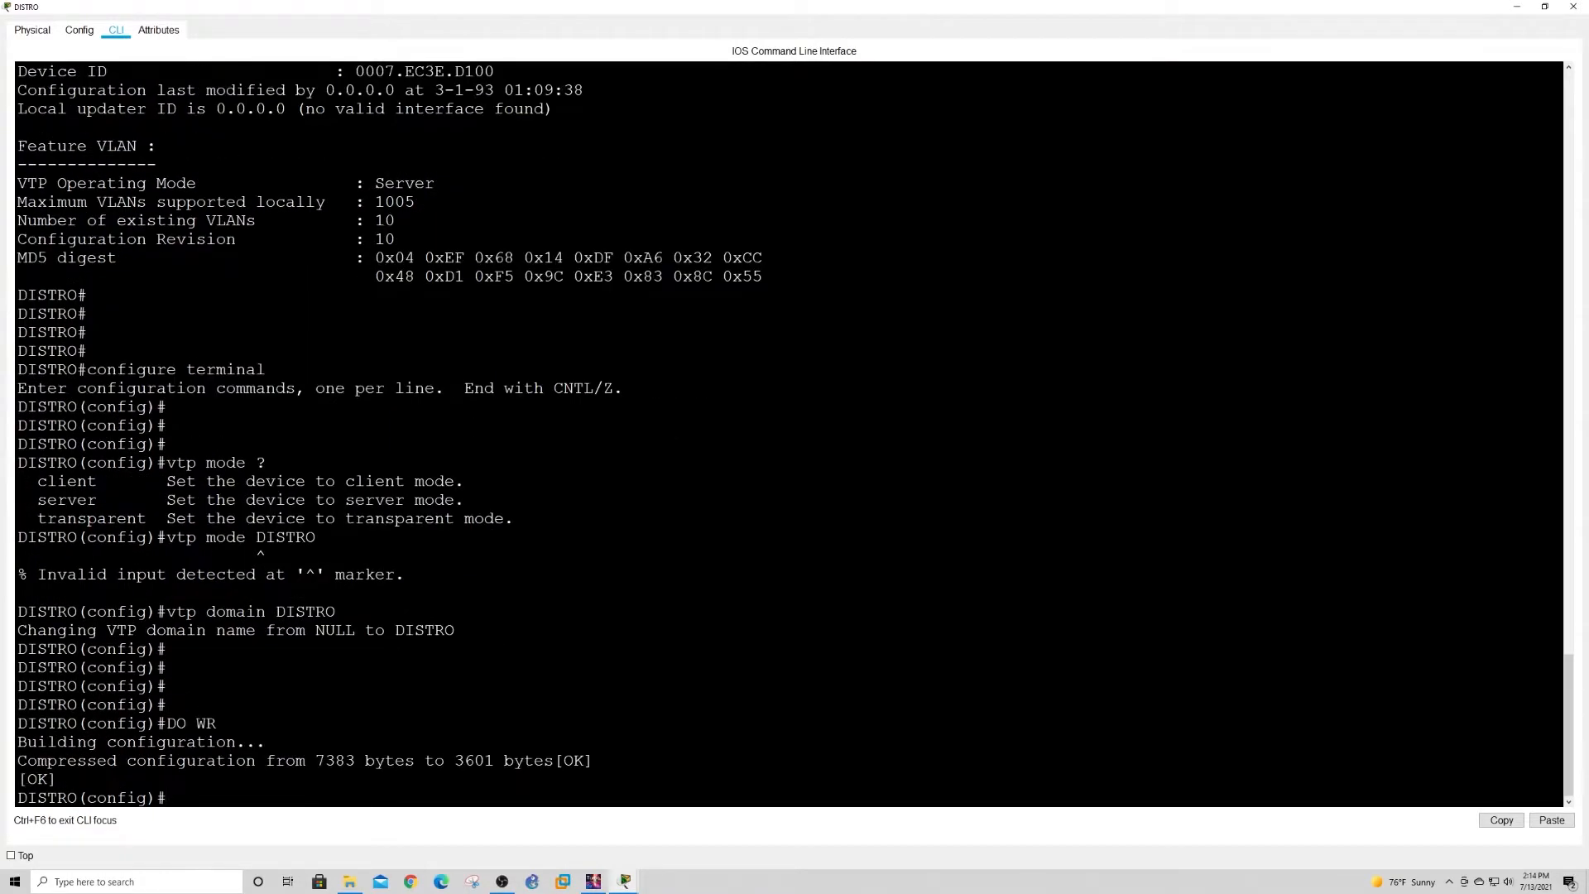
left_click_drag(336, 612, 275, 611)
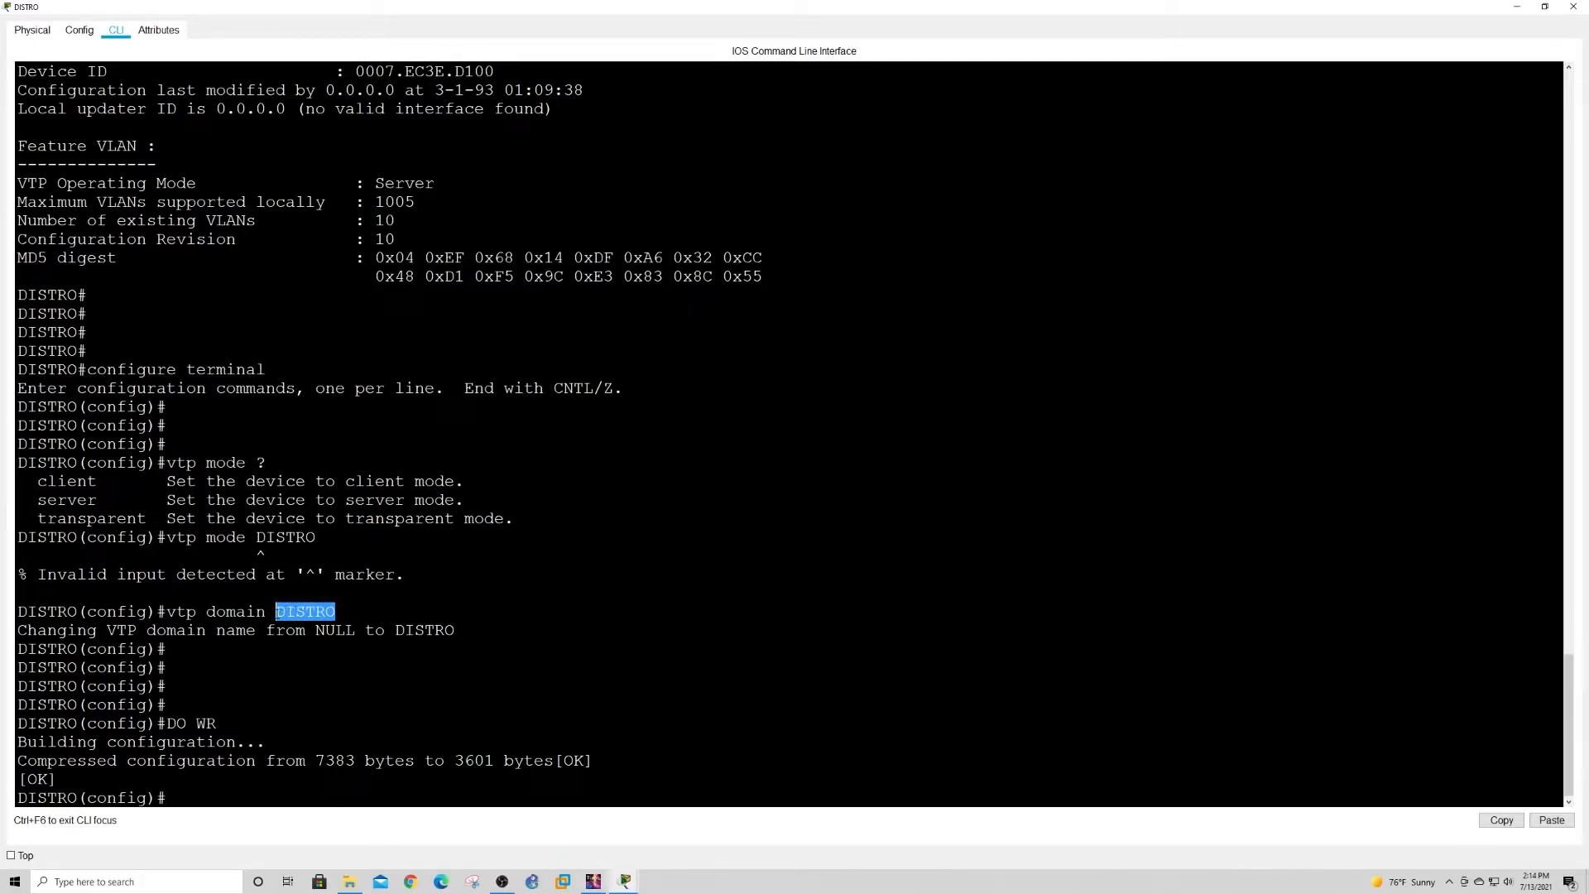
Reopen S1's command line and set its VTP mode to client from global configuration mode.
left_click(1520, 8)
left_click(491, 397)
key("Return")
key("Return")
key("Return")
key("Return")
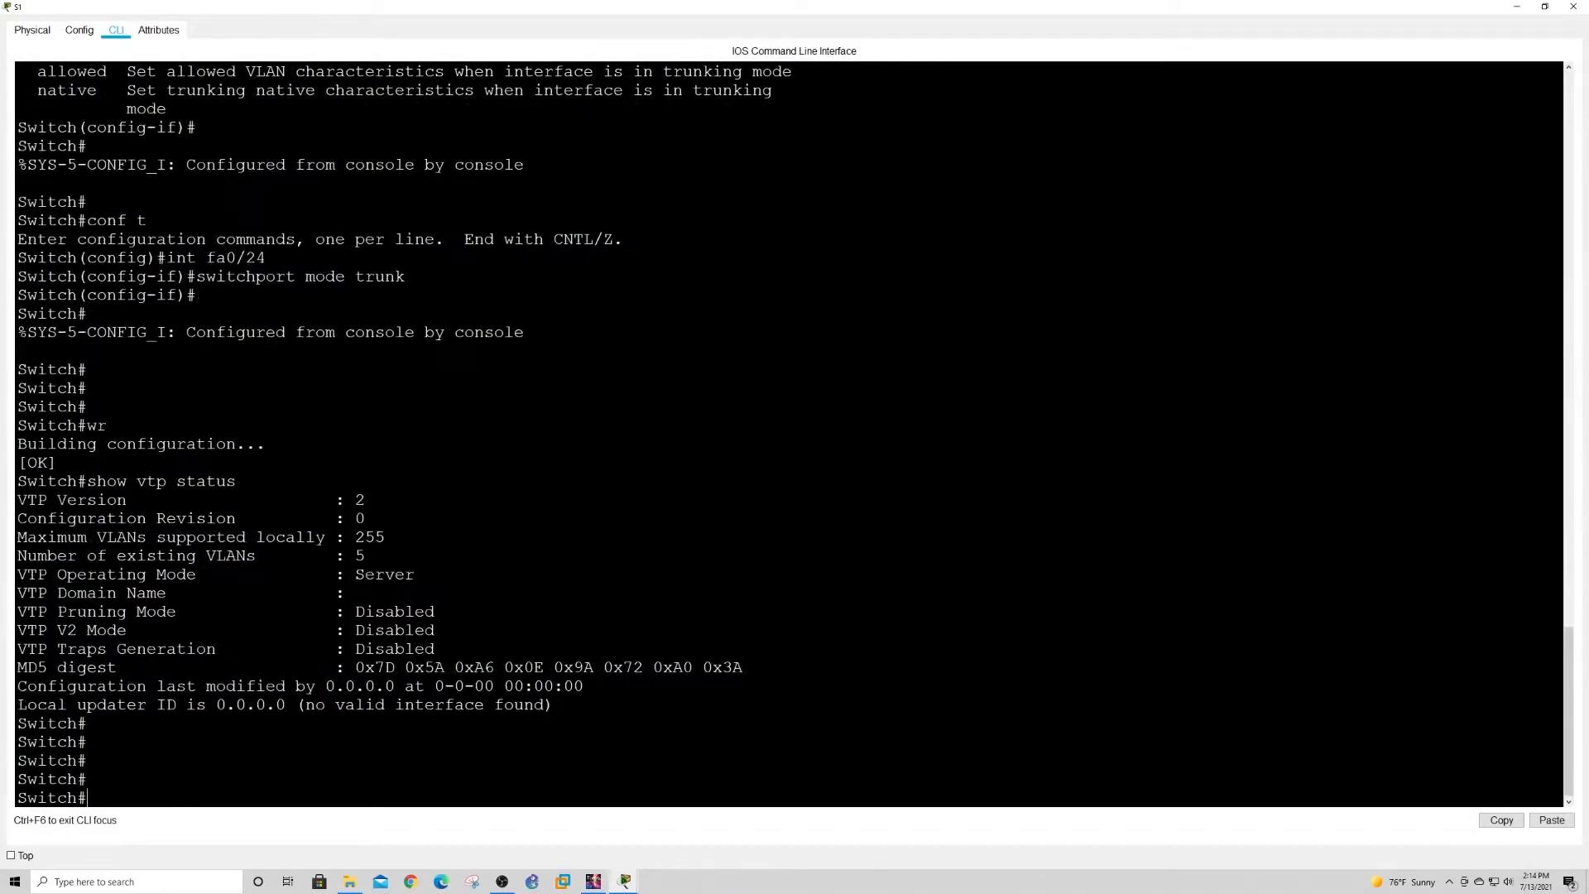
type("CONF T")
key("Return")
type("v")
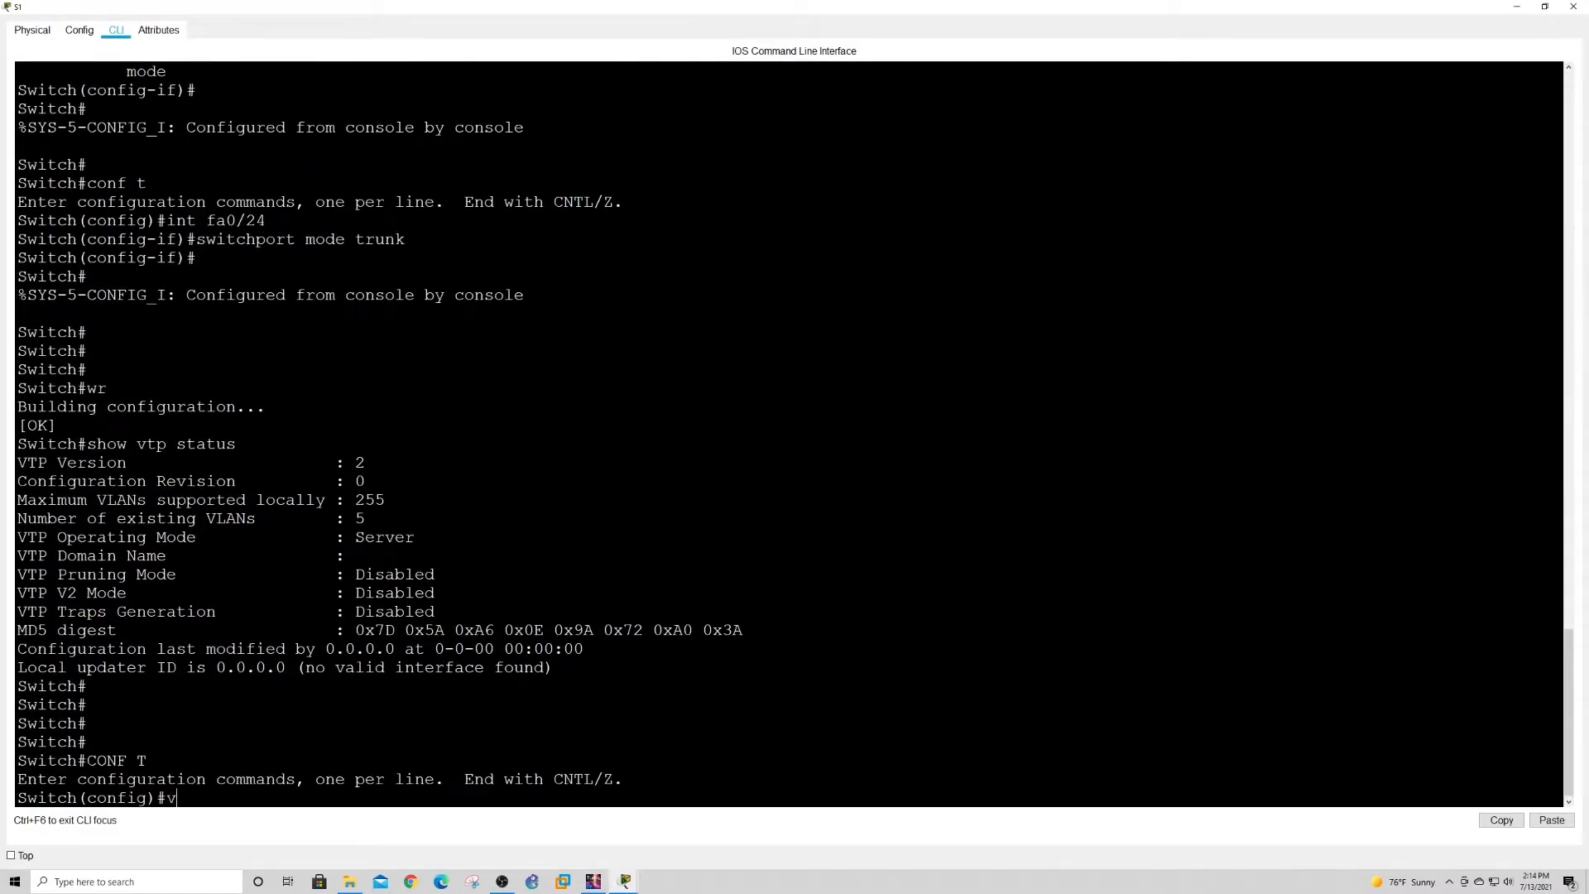
type("tp mode client")
key("Return")
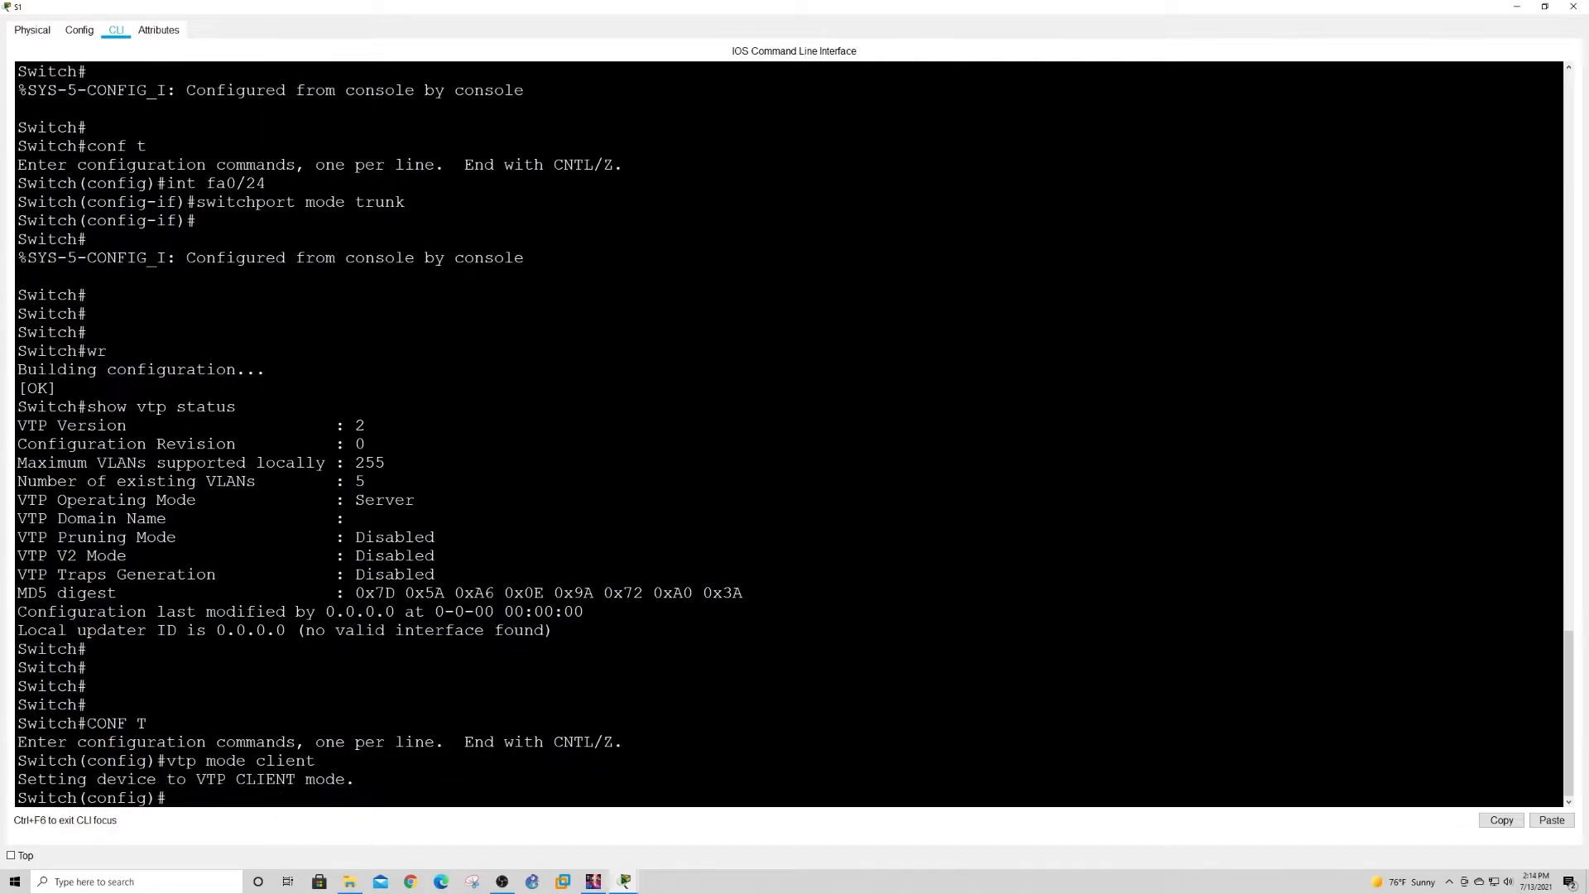
Set S1's VTP domain name to DISTRO and save its configuration.
key("Return")
key("Return")
key("Return")
key("Return")
type("vt")
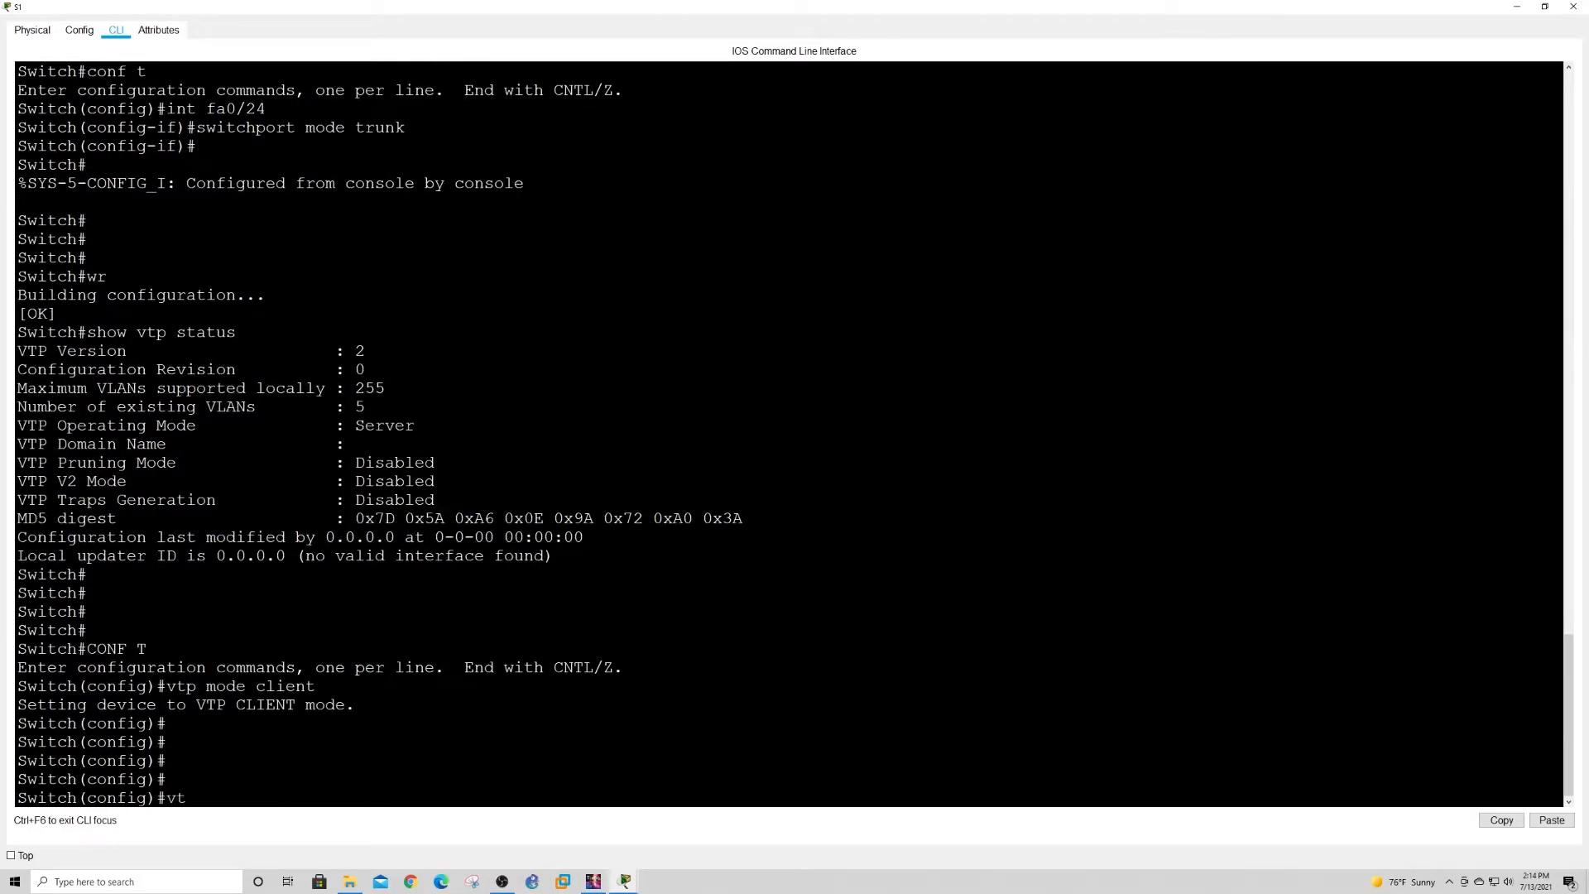
type("p domain DISTRO")
key("Return")
key("Return")
key("Return")
key("Return")
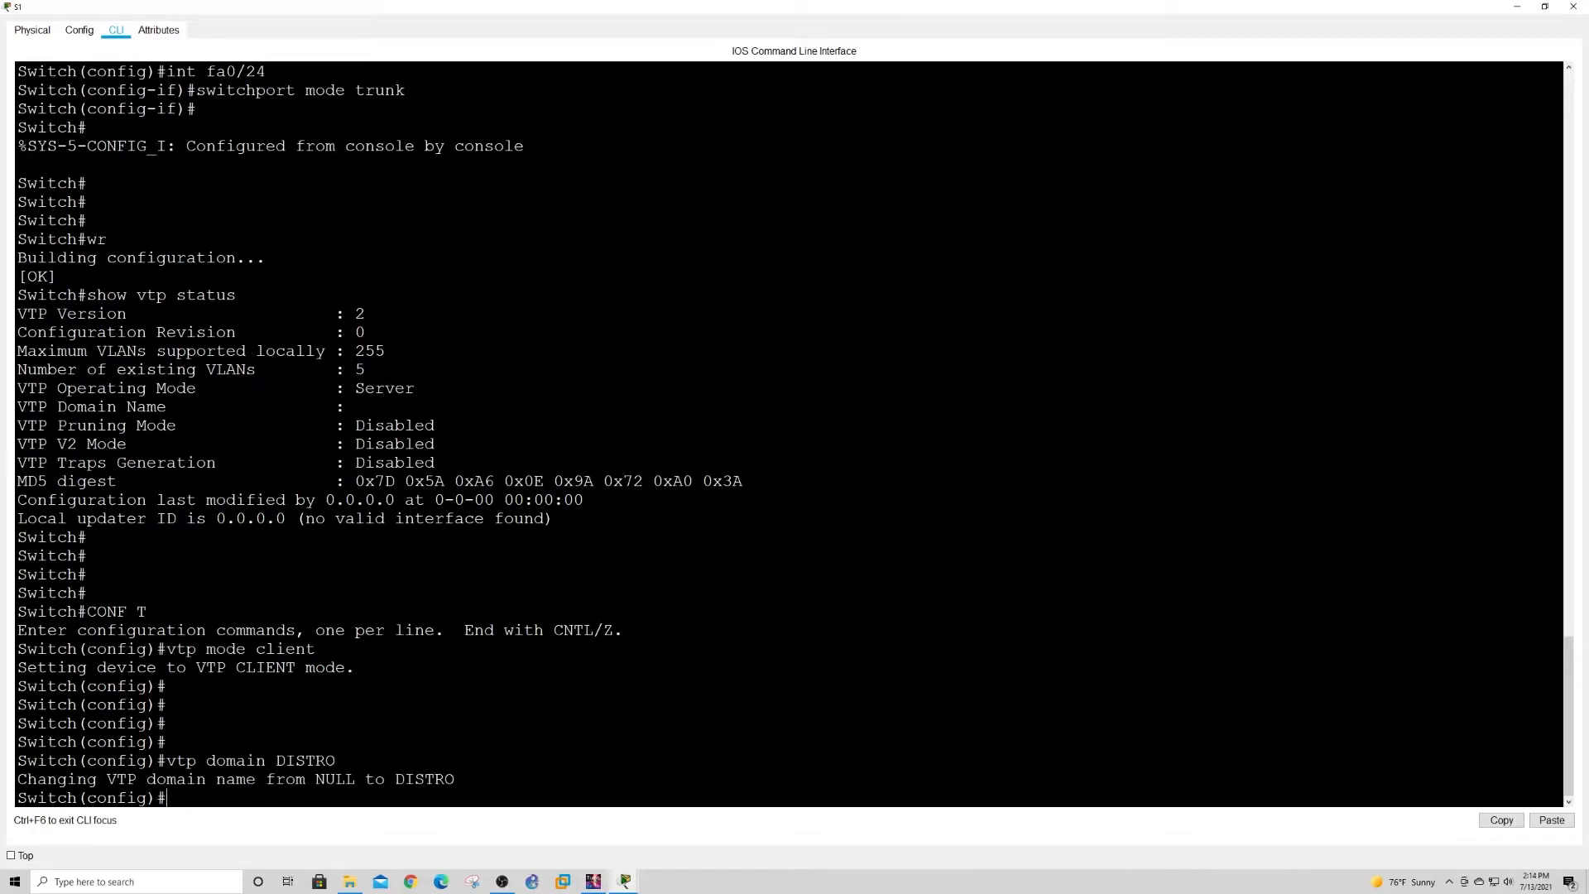
type("DO WR")
key("Return")
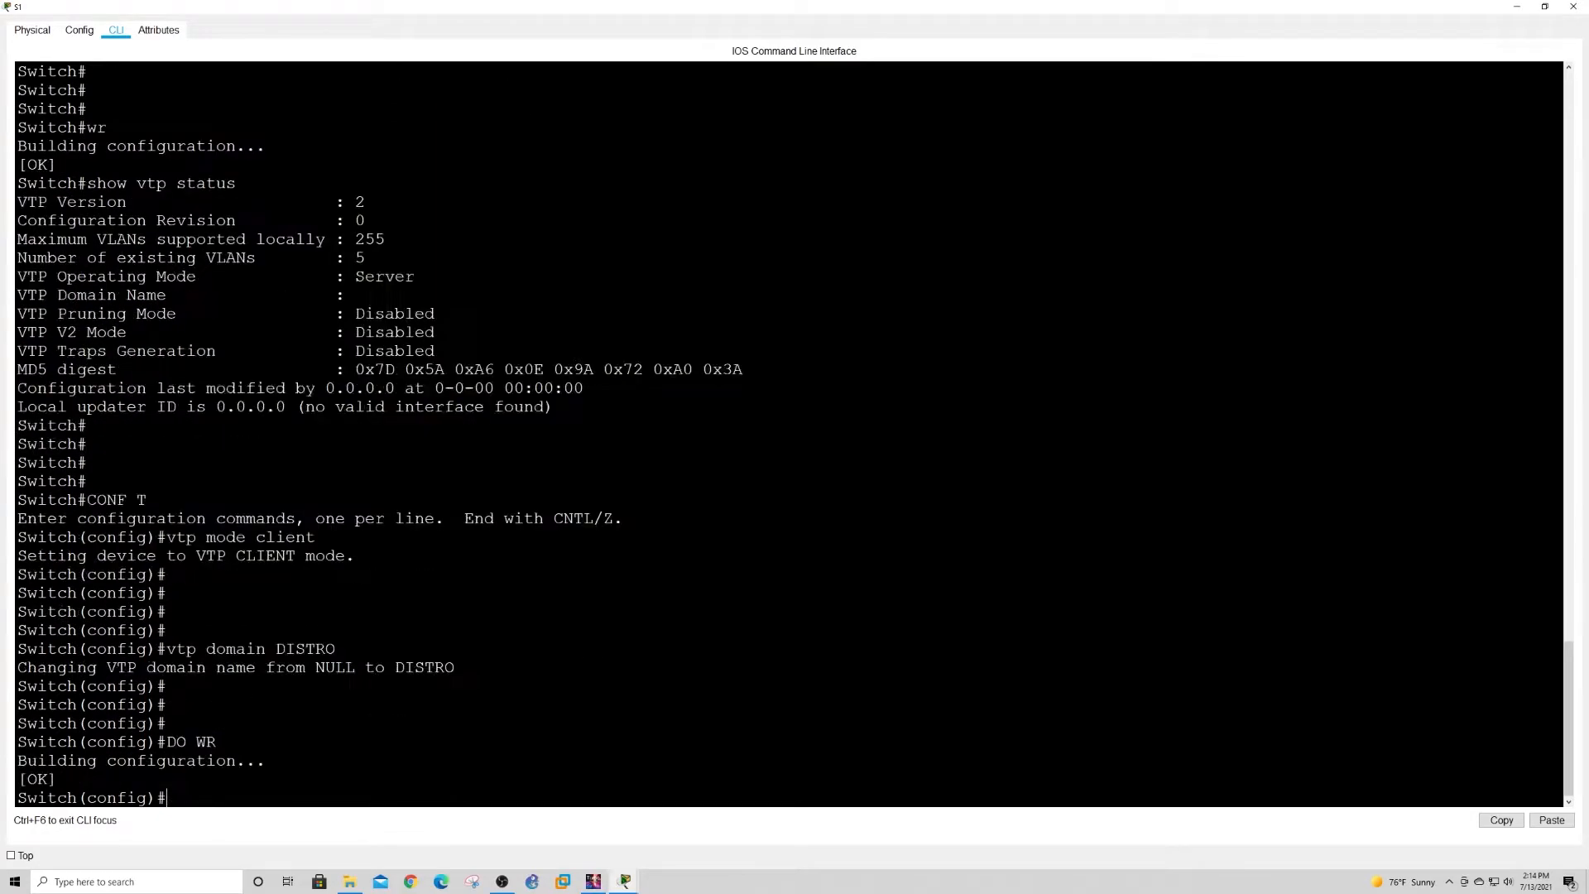
Reopen S2's command line and enter global configuration mode with configure terminal.
left_click(1519, 7)
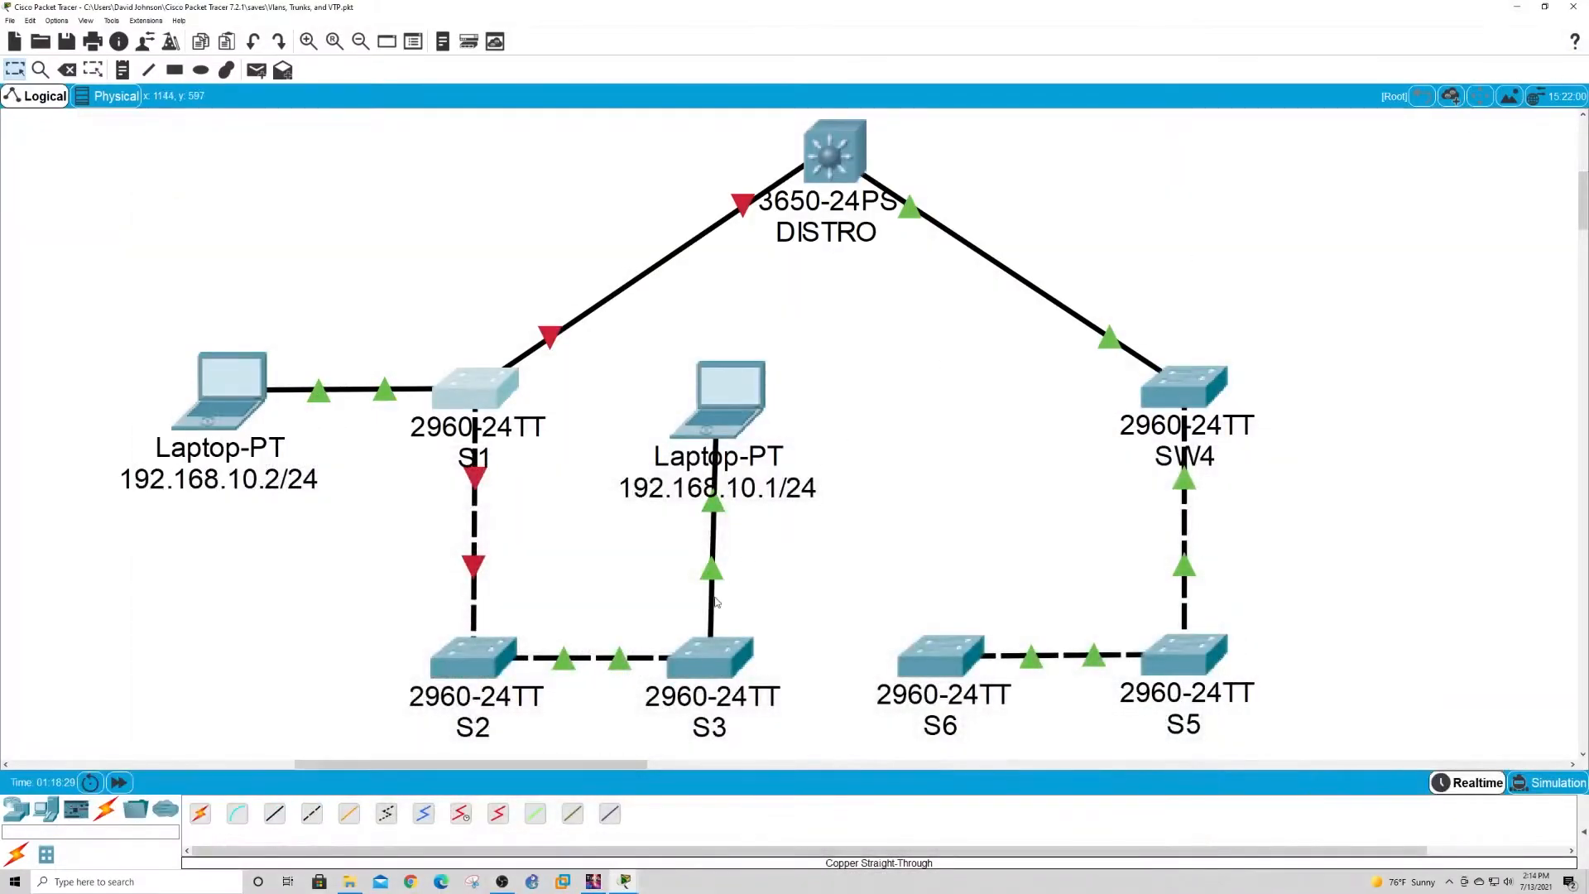
left_click(482, 663)
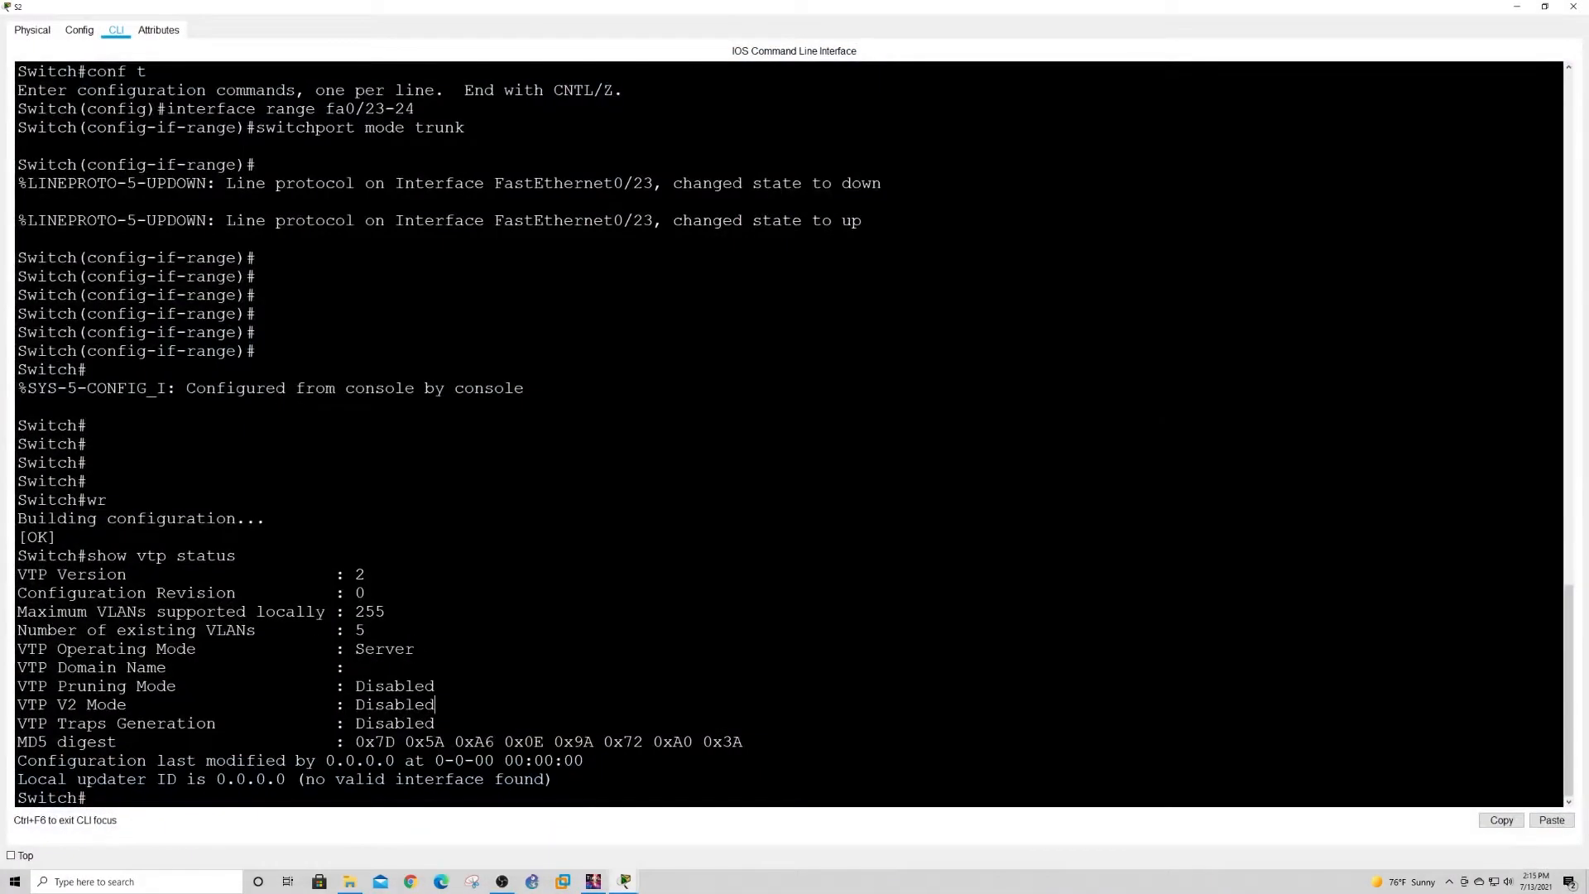
key("Return")
key("Return")
key("Return")
type("CONF")
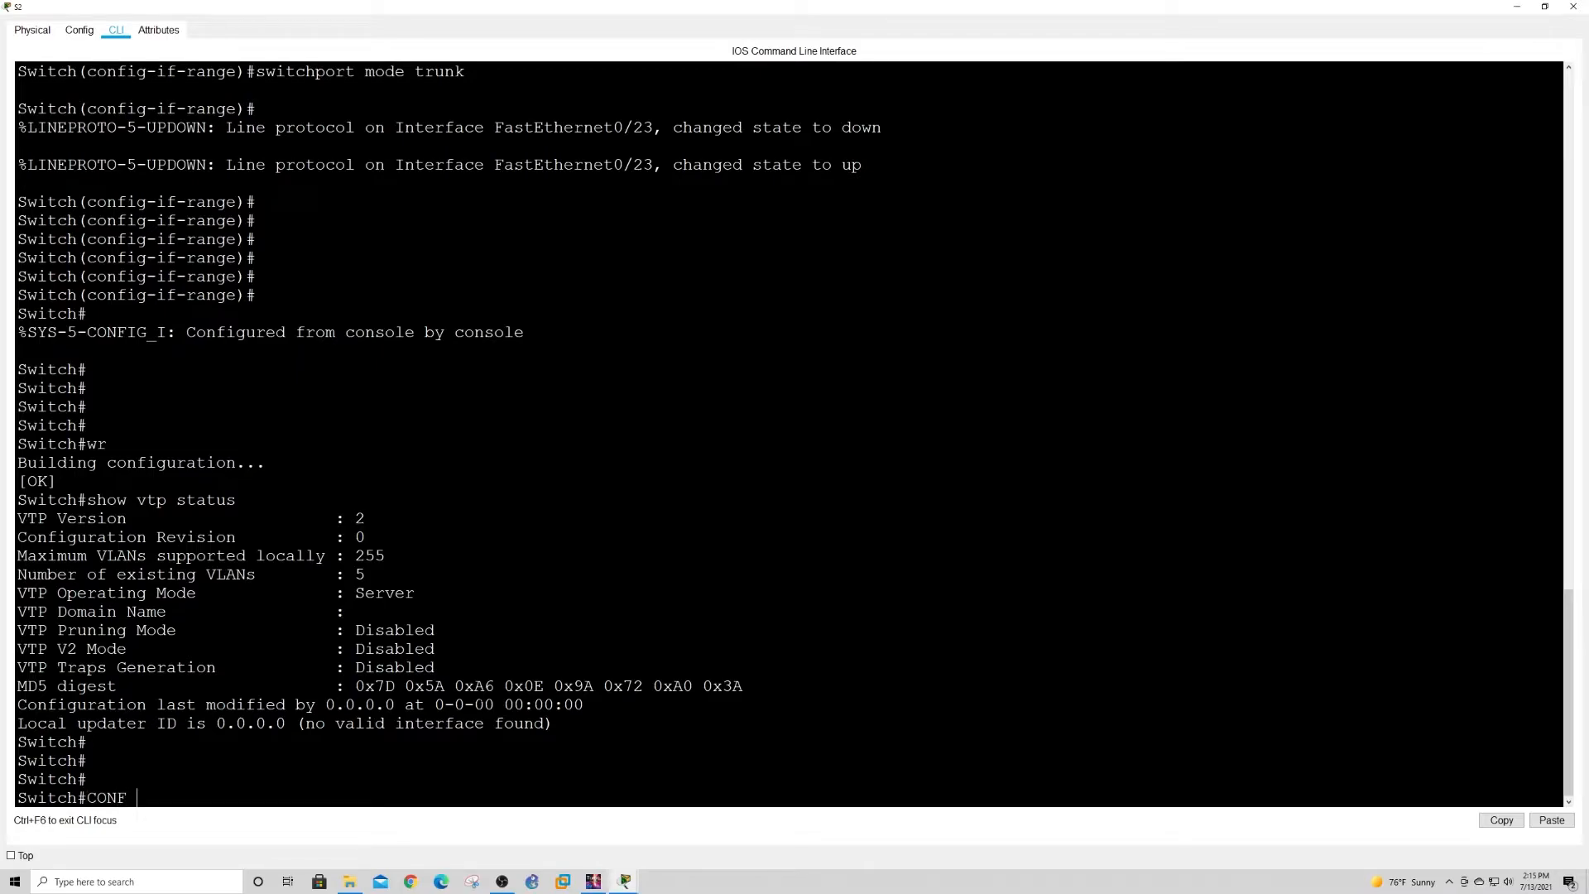
key("BackSpace")
key("BackSpace")
key("BackSpace")
key("BackSpace")
type("configure terminal")
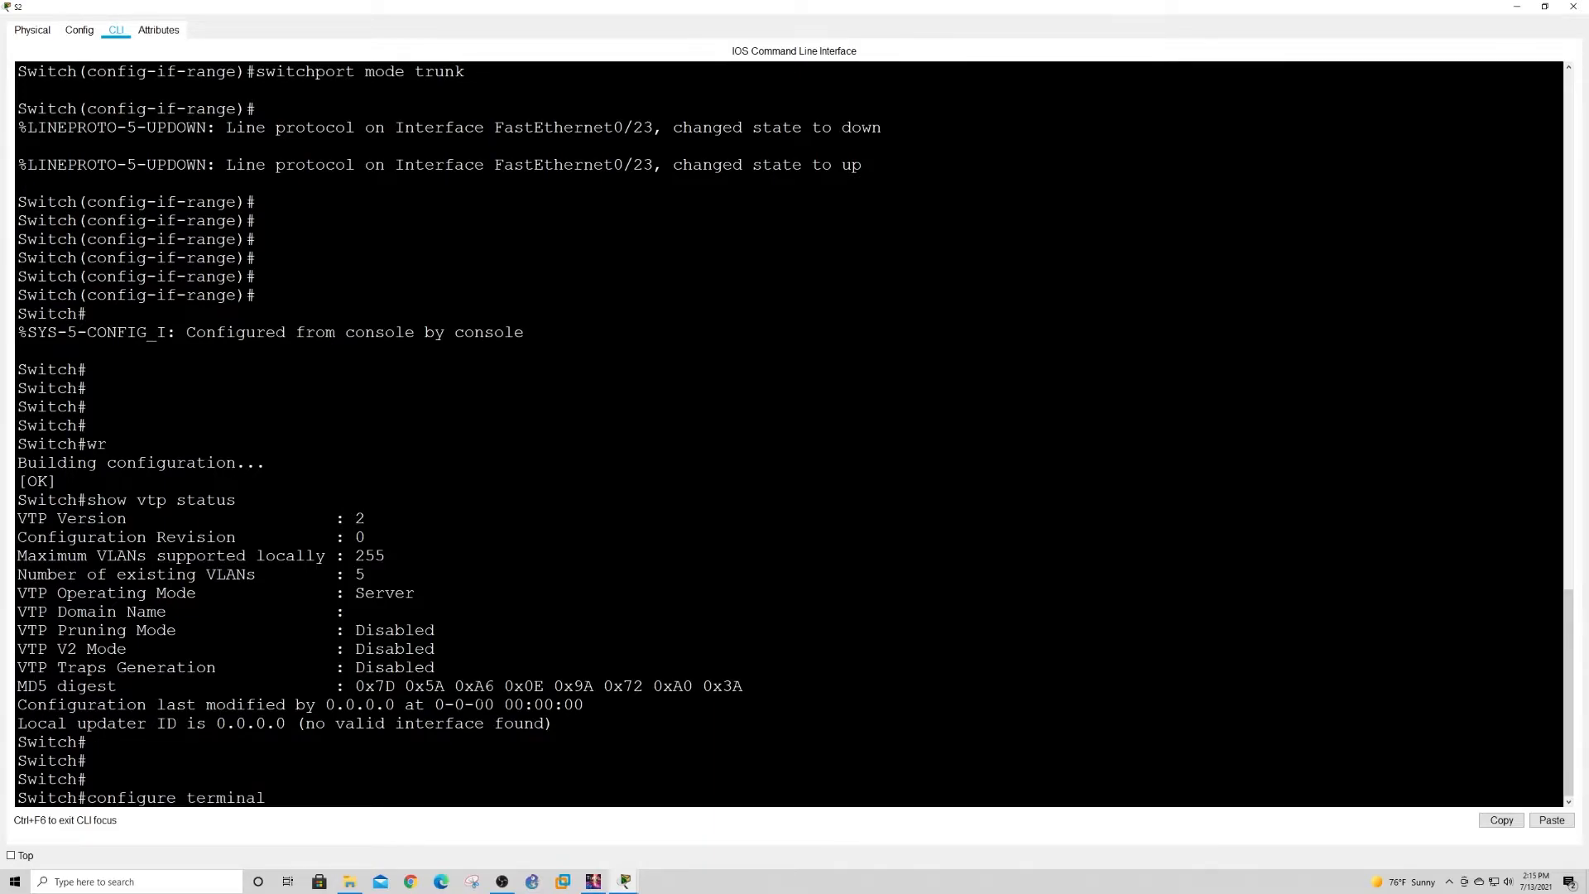
key("Return")
Set S2's VTP mode to transparent.
type("vtp ")
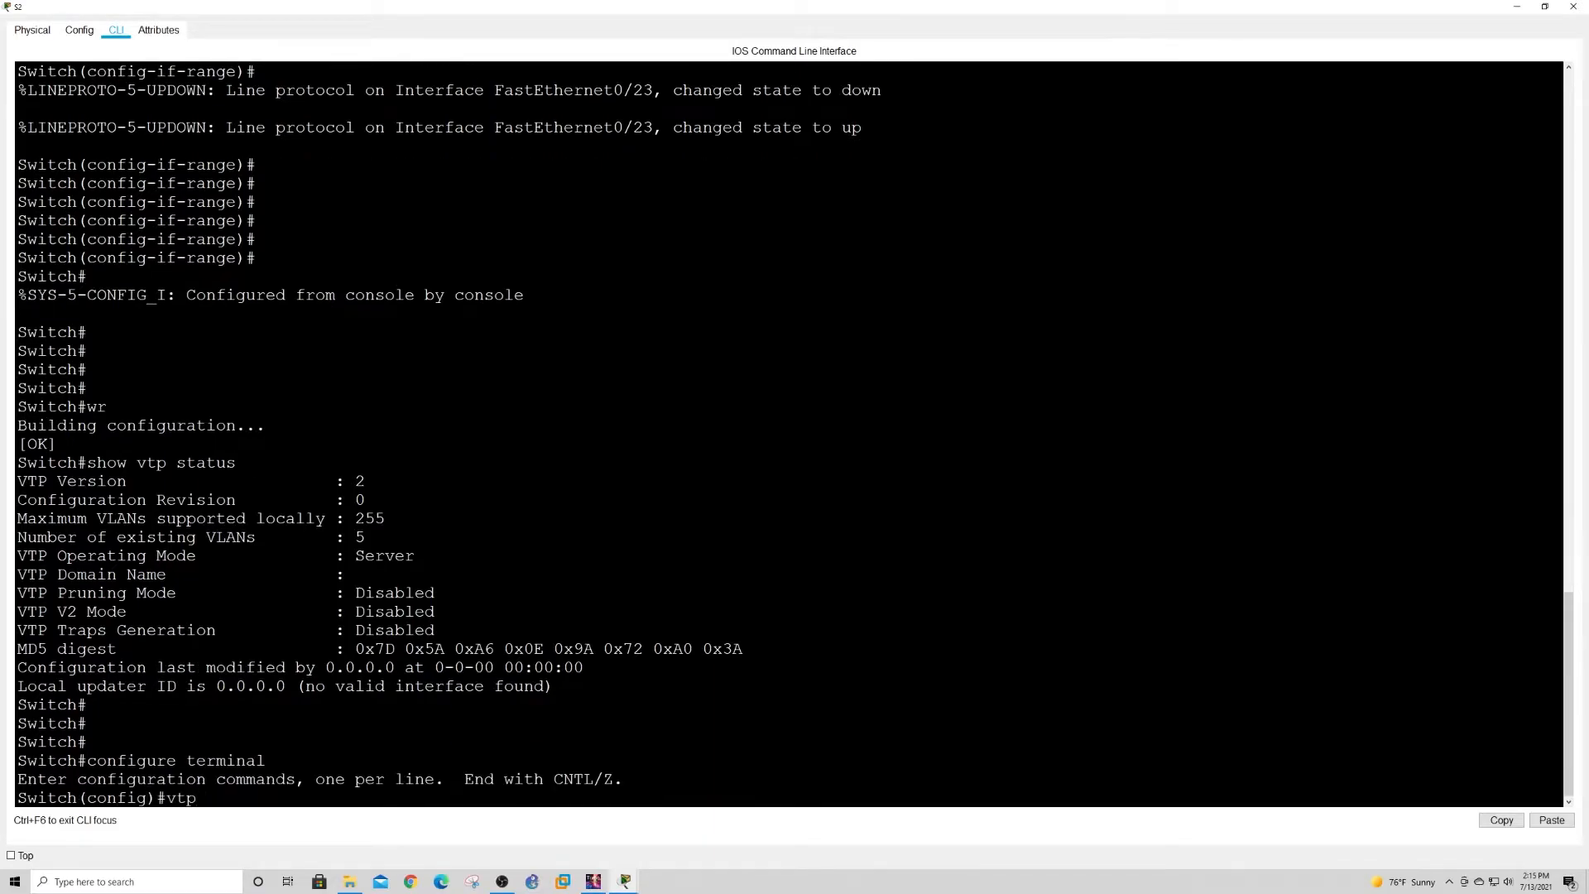
type("f")
key("BackSpace")
type("mode")
left_click(1544, 6)
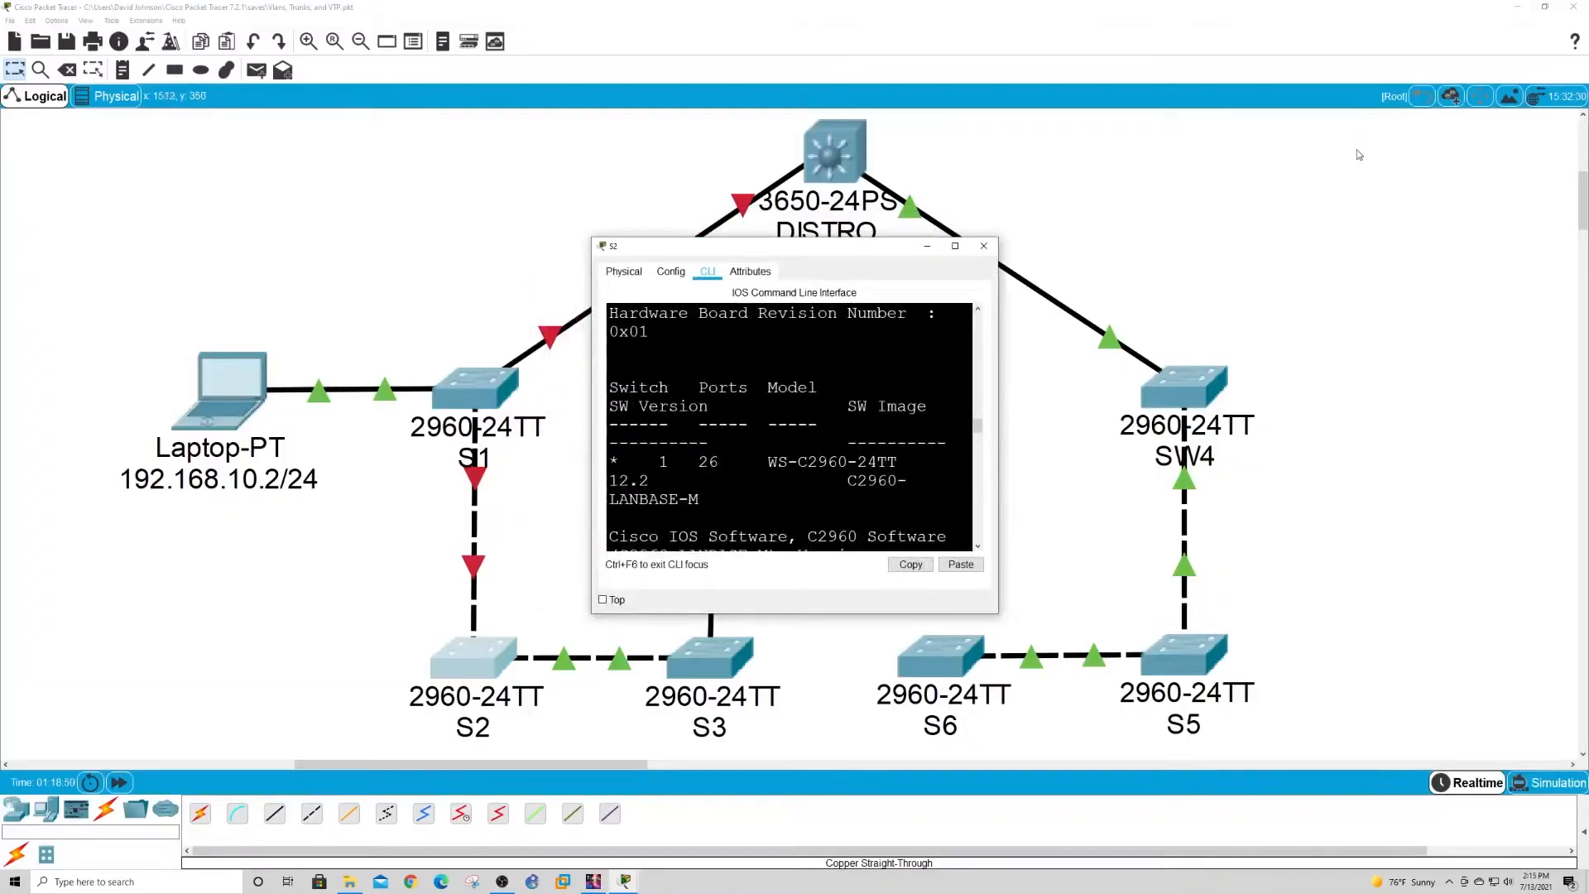
left_click(955, 246)
type("tr")
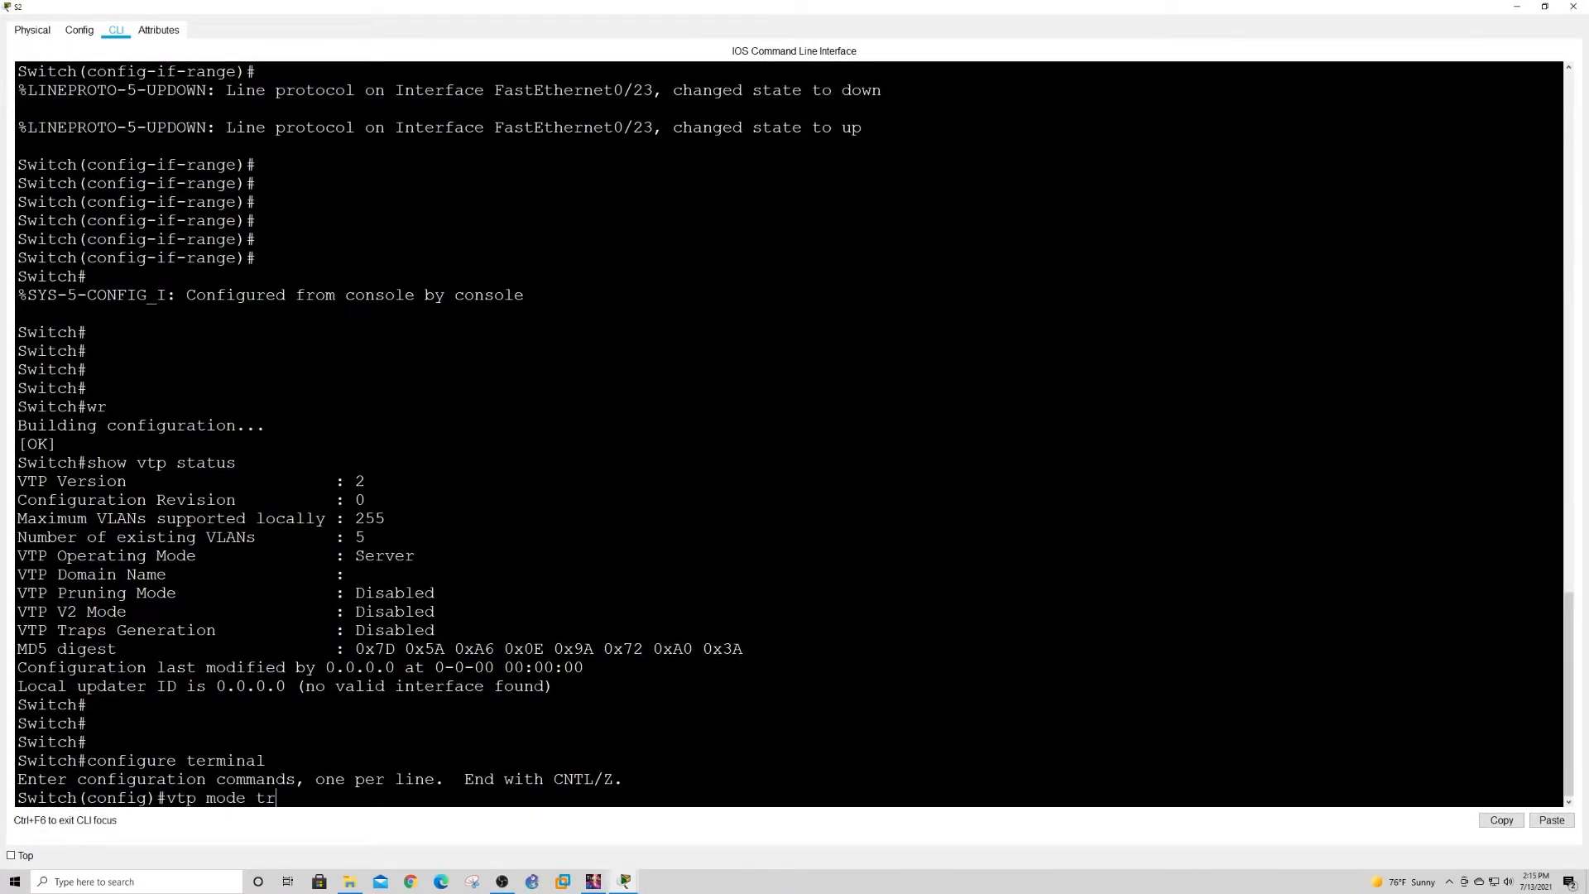
type("ansparent")
key("Return")
Set S2's VTP domain name to DISTRO and save its configuration.
type("vtp domai")
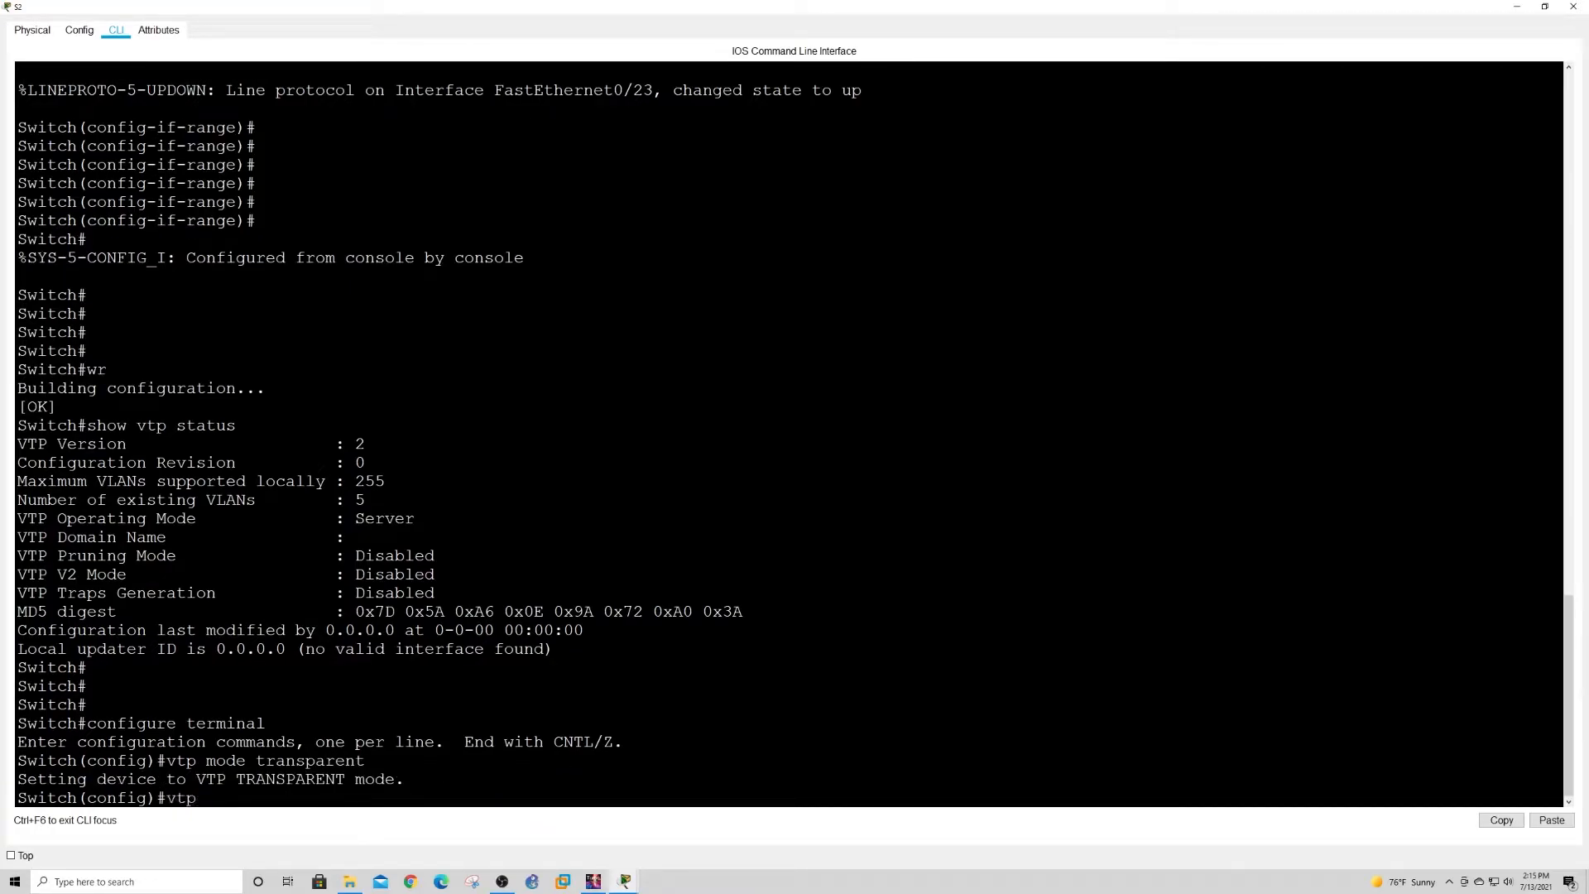
key("BackSpace")
key("BackSpace")
key("BackSpace")
key("BackSpace")
type("ain DISTRO")
key("Return")
type("DO WR")
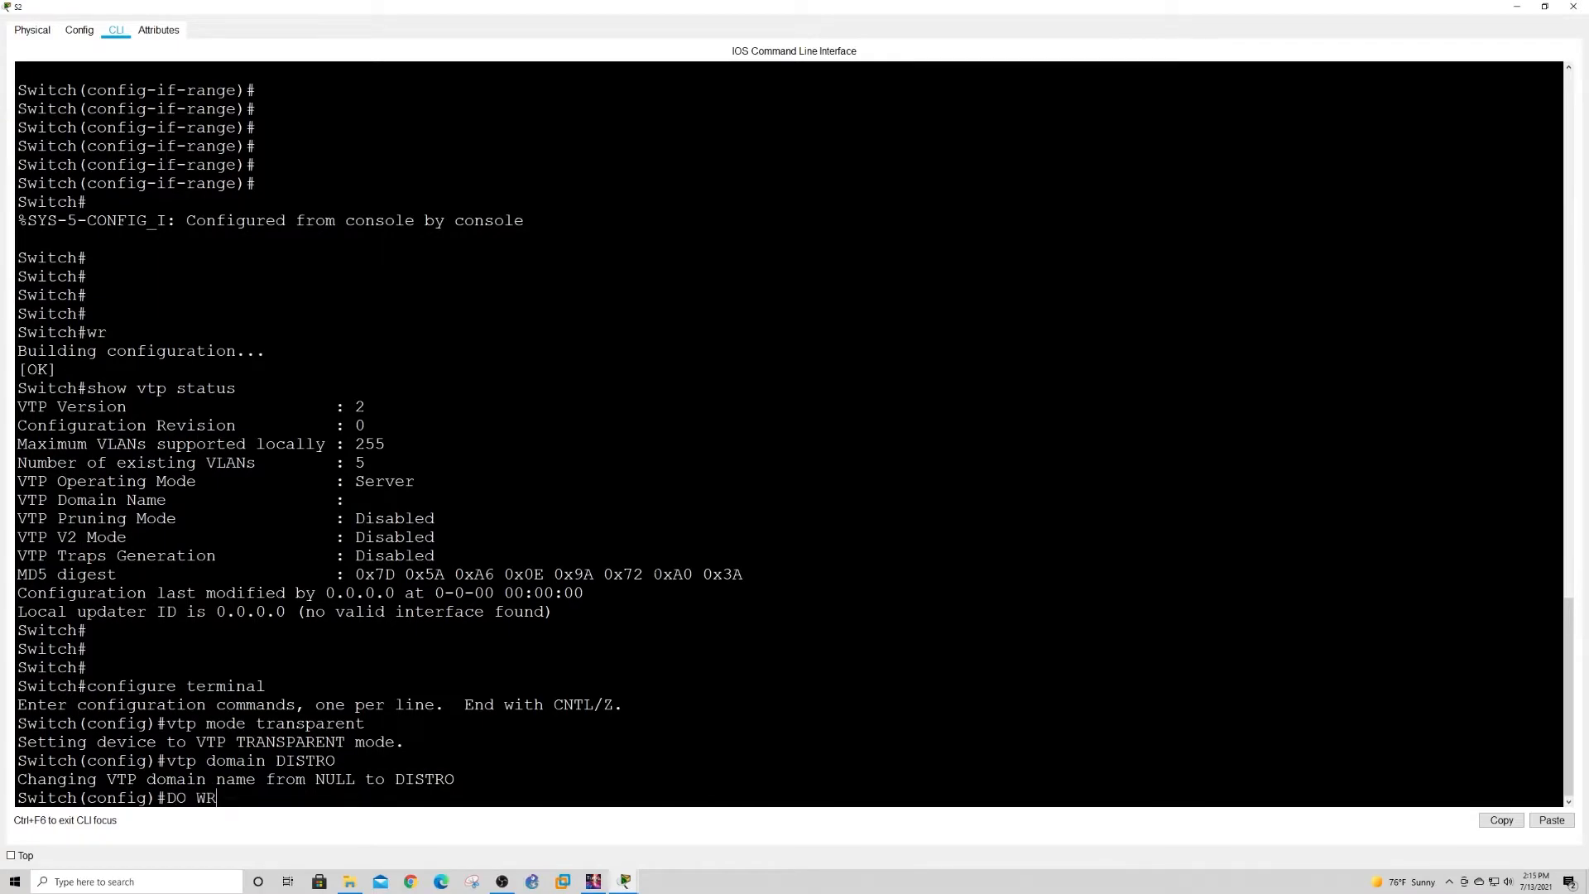
key("Return")
Reopen S3's command line and set its VTP mode to client from global configuration mode.
left_click(1517, 7)
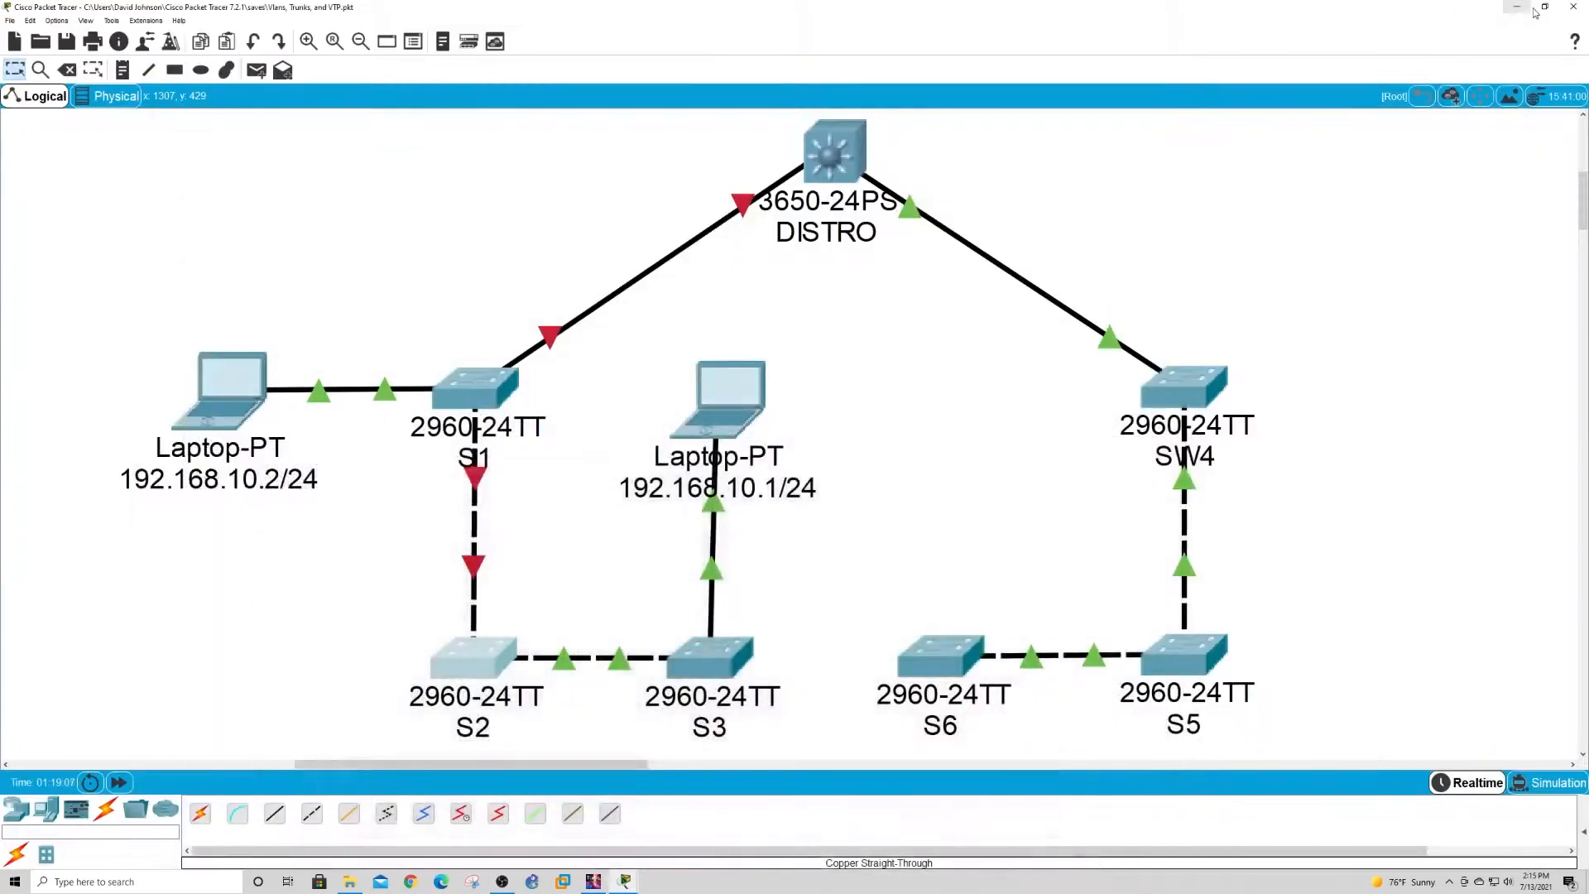
left_click(705, 662)
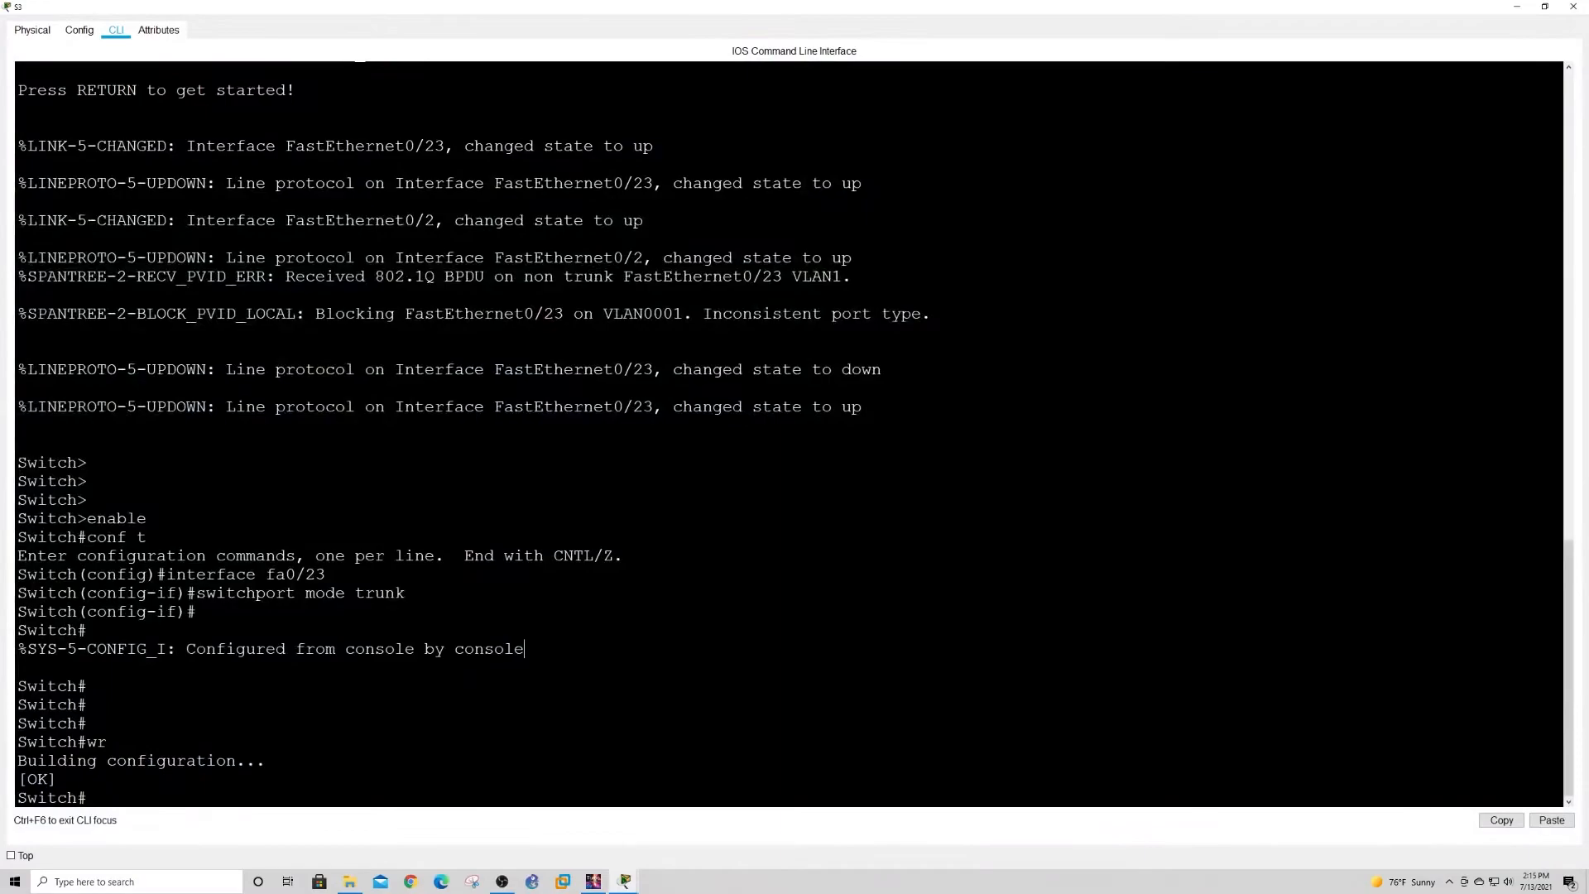
type("CONF T")
key("Return")
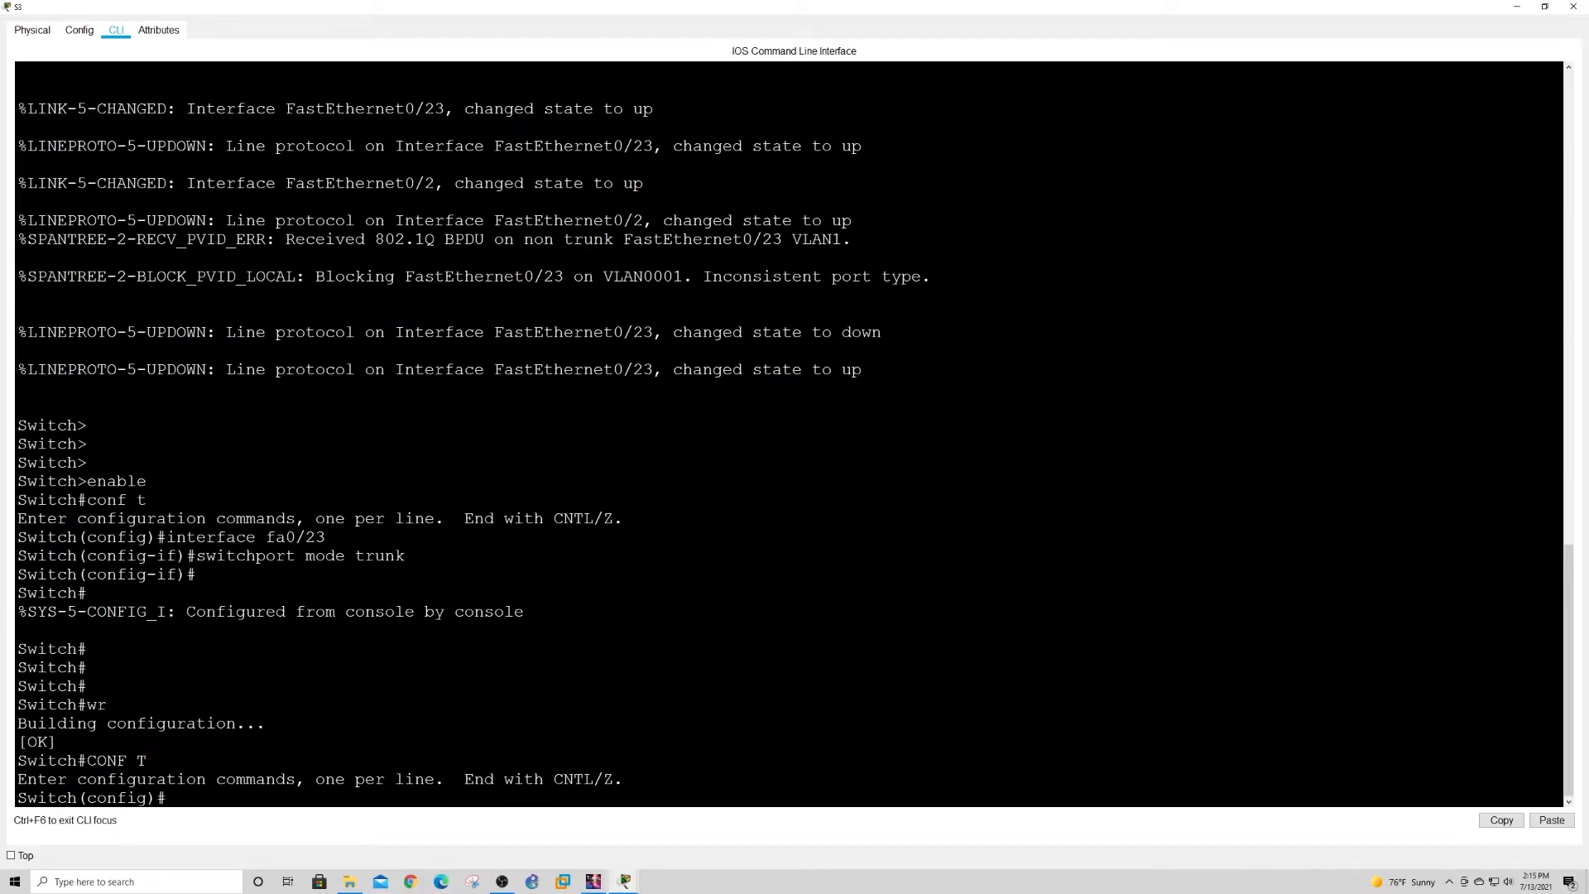
type("vtp mode client")
key("Return")
Set S3's VTP domain name to DISTRO, save its configuration and return to the topology.
type("vtp d")
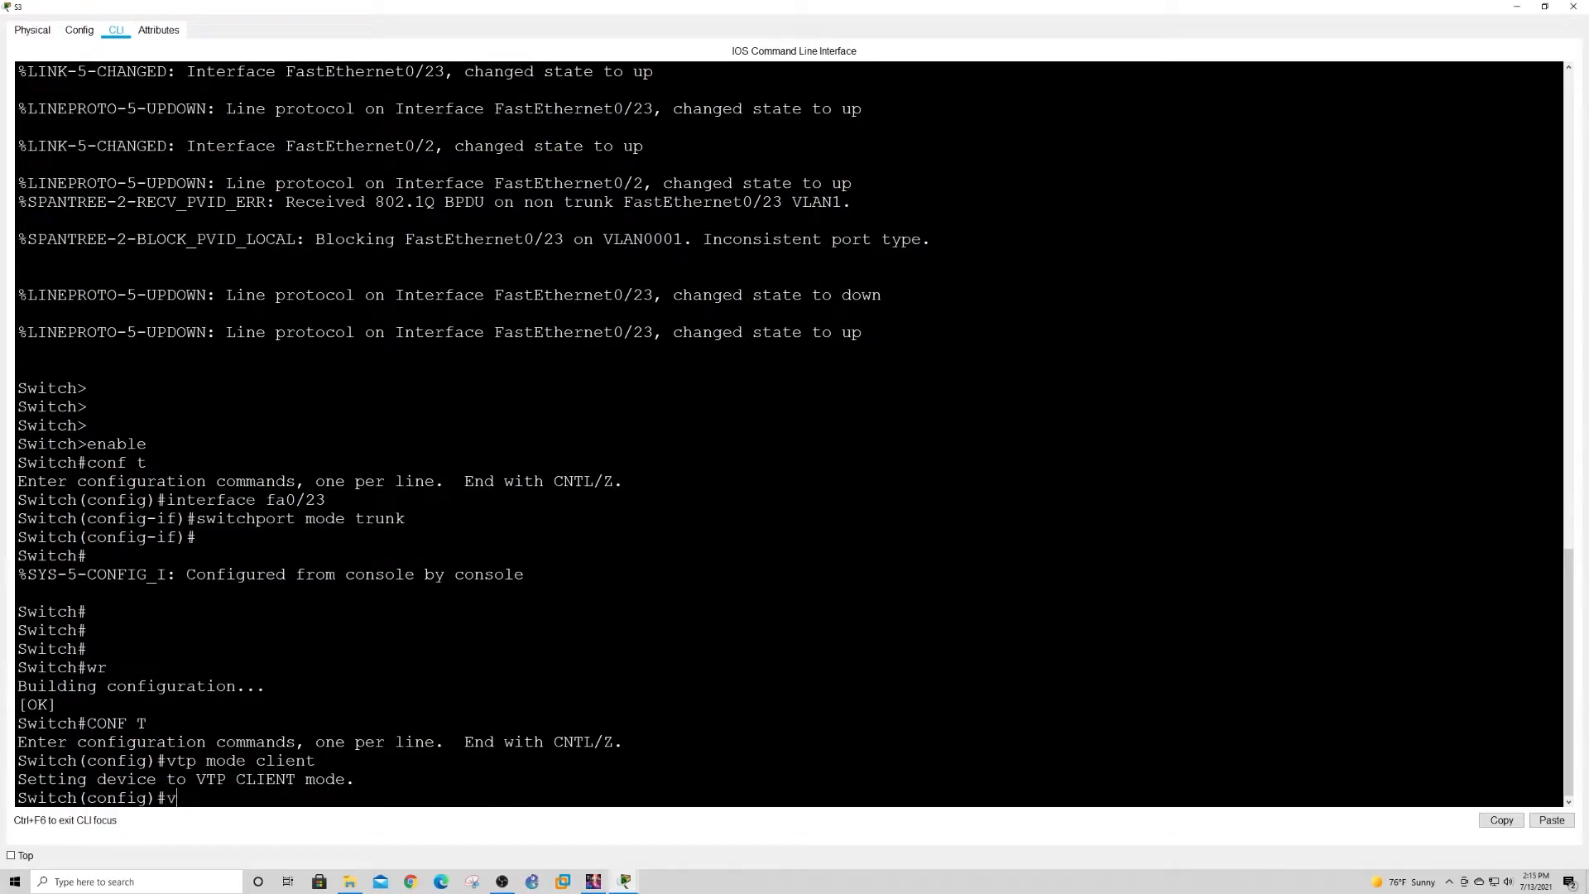
type("omain DISTRO")
key("Return")
key("Return")
key("Return")
key("Return")
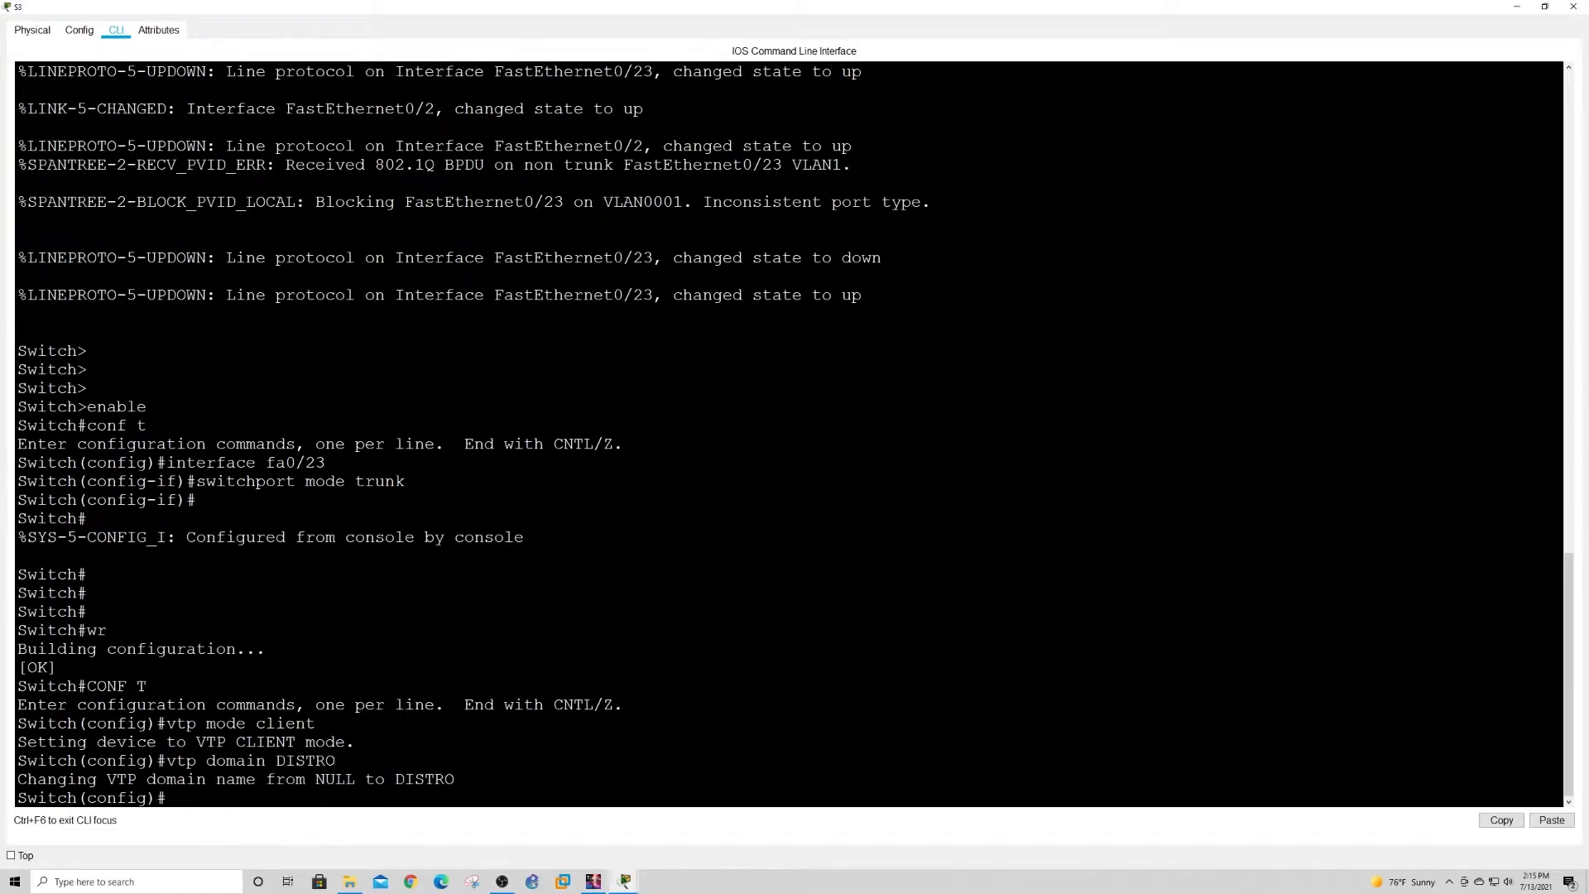
key("ctrl+z")
key("Return")
type("WR")
key("Return")
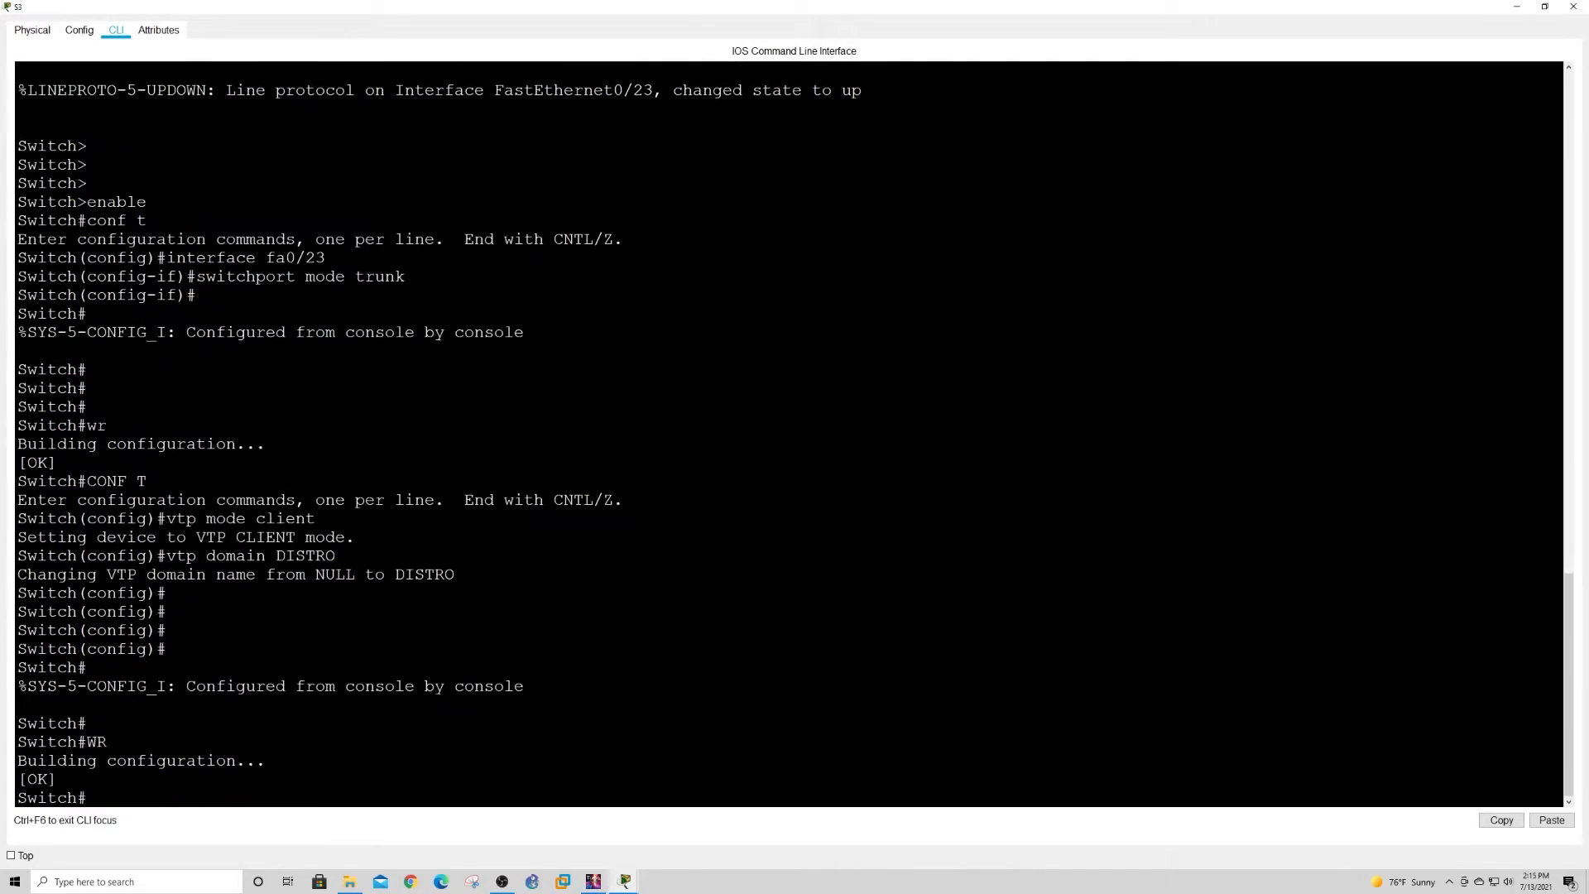
left_click(1518, 7)
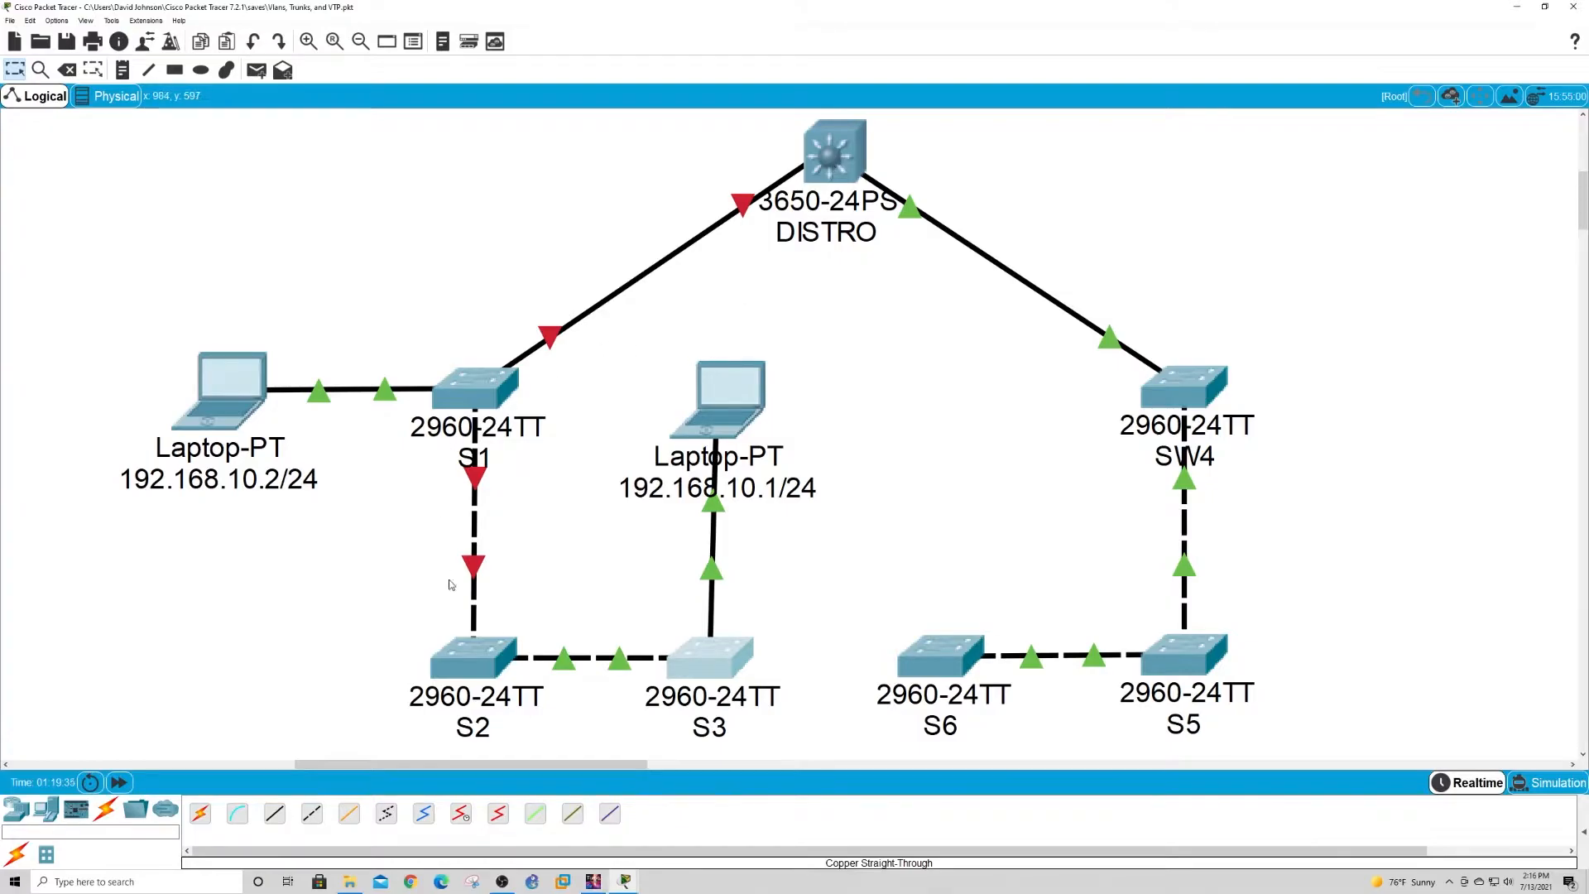
left_click_drag(926, 130, 377, 782)
left_click(828, 113)
left_click(300, 694)
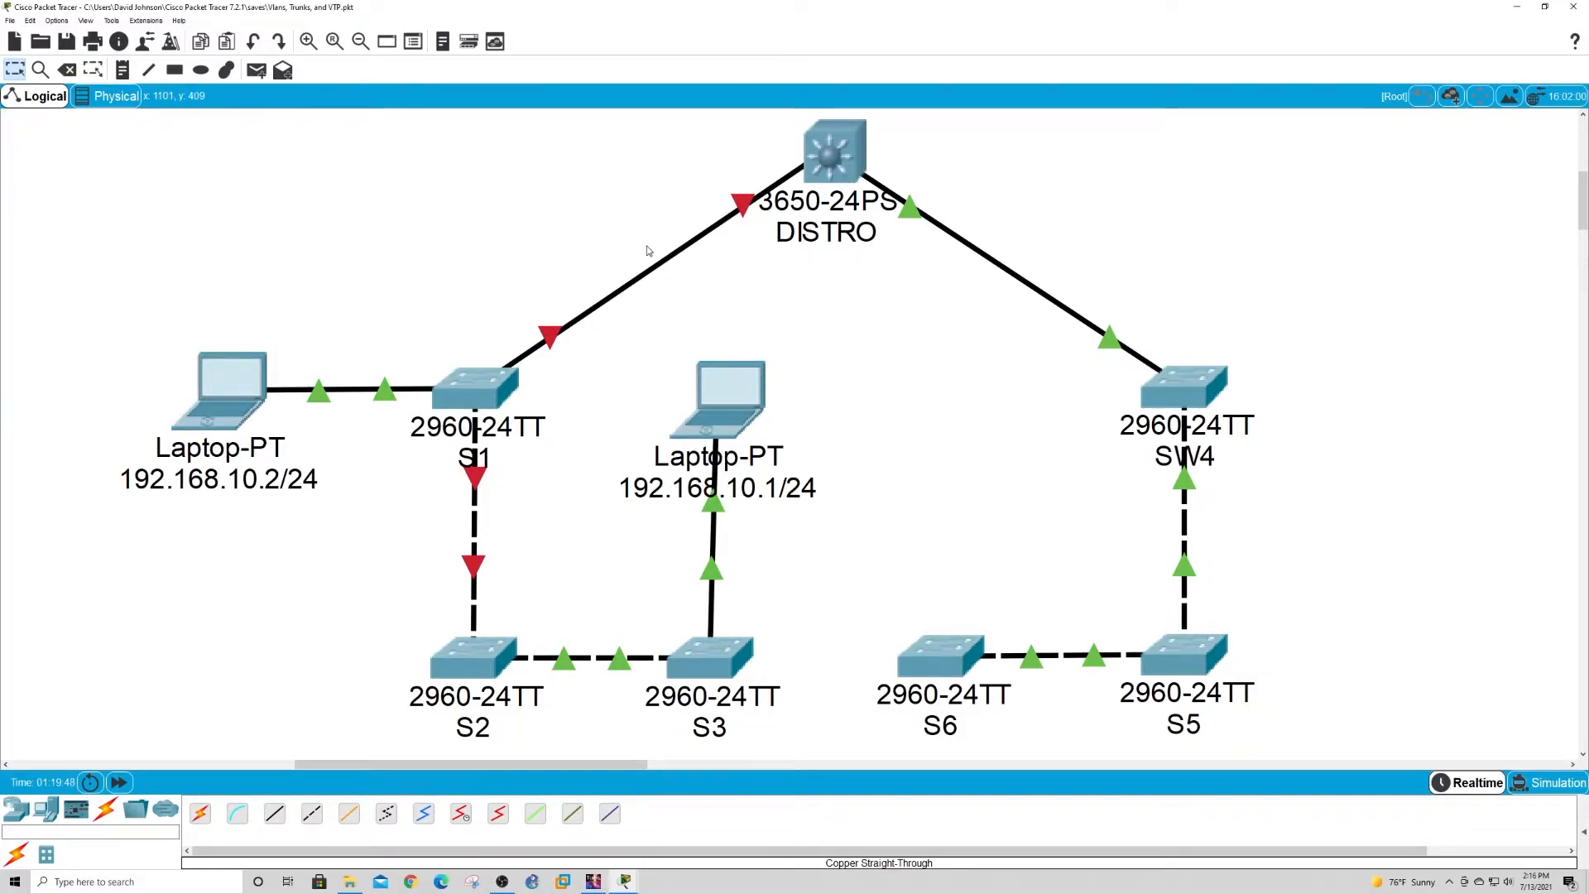
Reopen DISTRO's command line at its global configuration prompt.
left_click(834, 152)
left_click(515, 519)
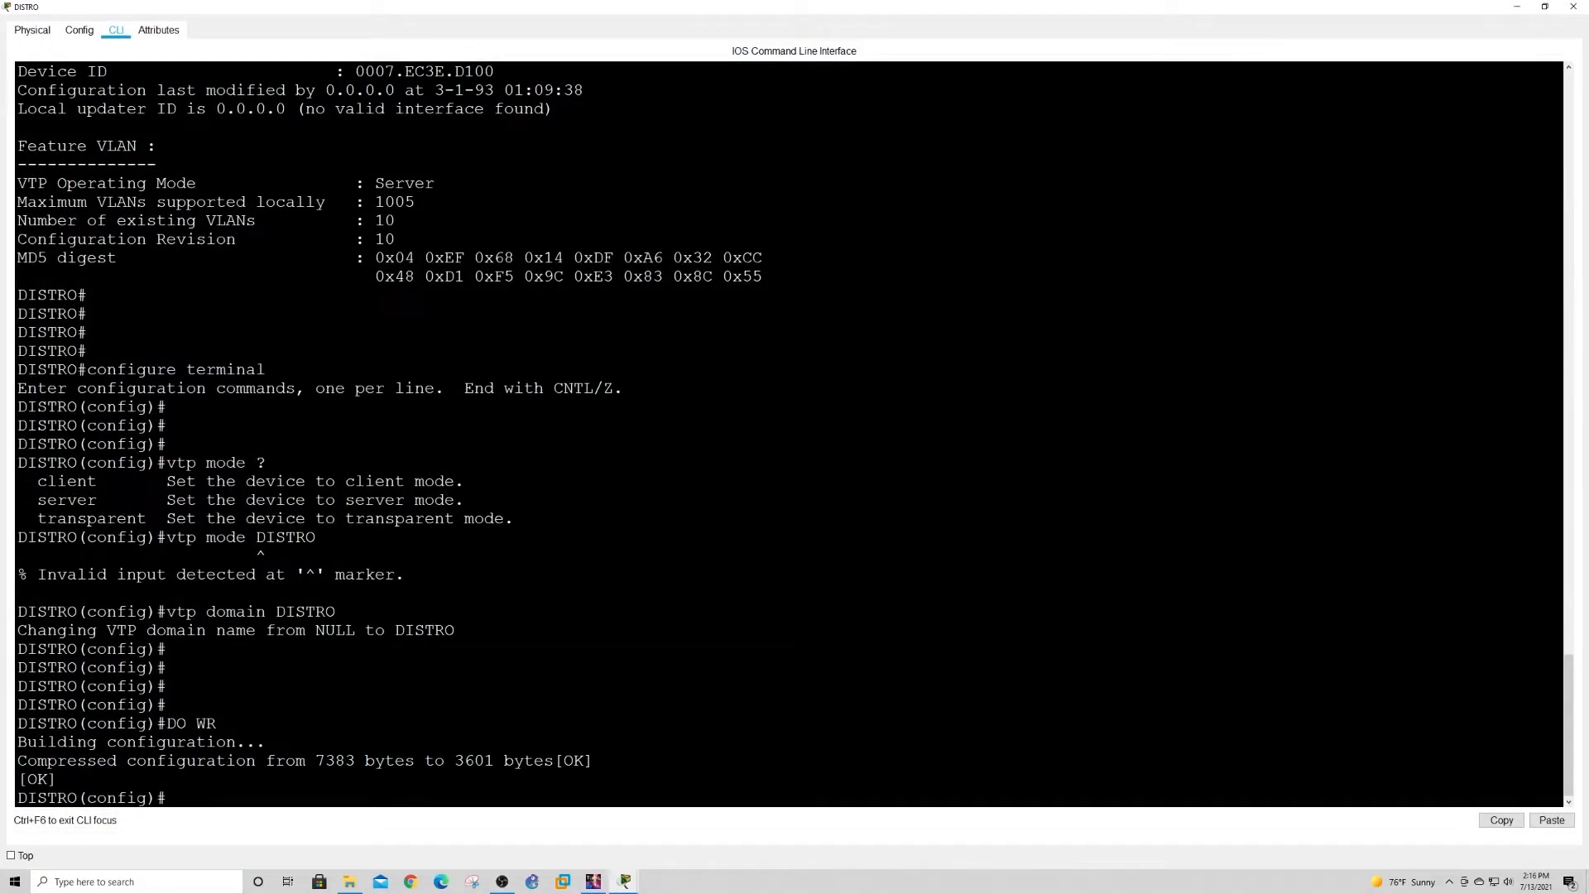
key("Return")
key("Return")
key("Return")
key("Return")
Try to enter configuration mode for interface gi0/1 on DISTRO.
type("INTER")
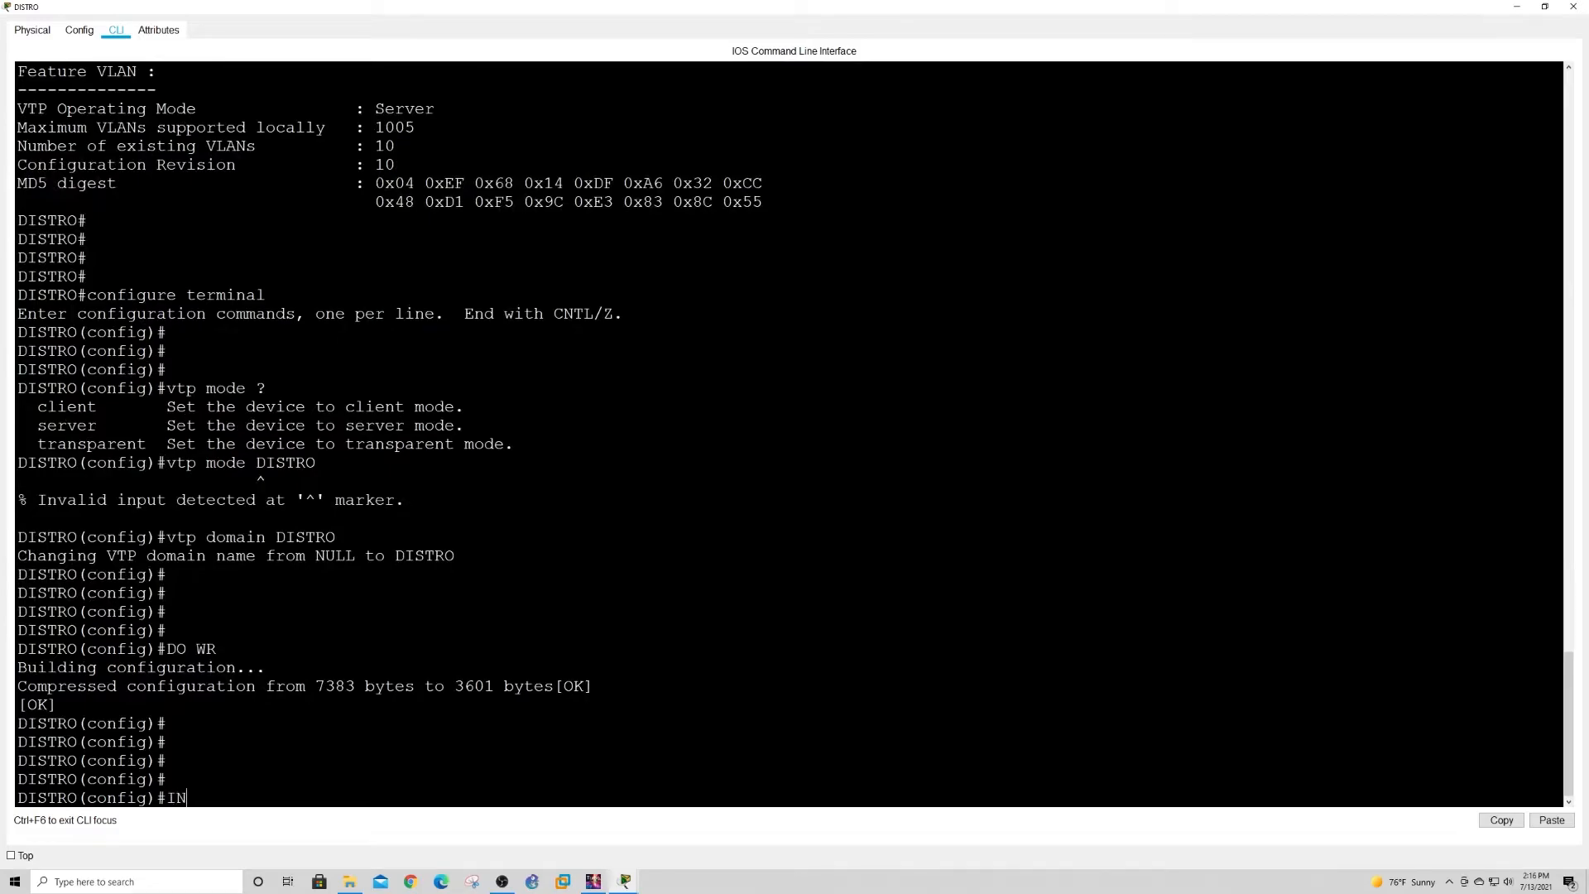
key("BackSpace")
key("BackSpace")
key("BackSpace")
key("BackSpace")
key("BackSpace")
type("interface gi0/1")
key("Return")
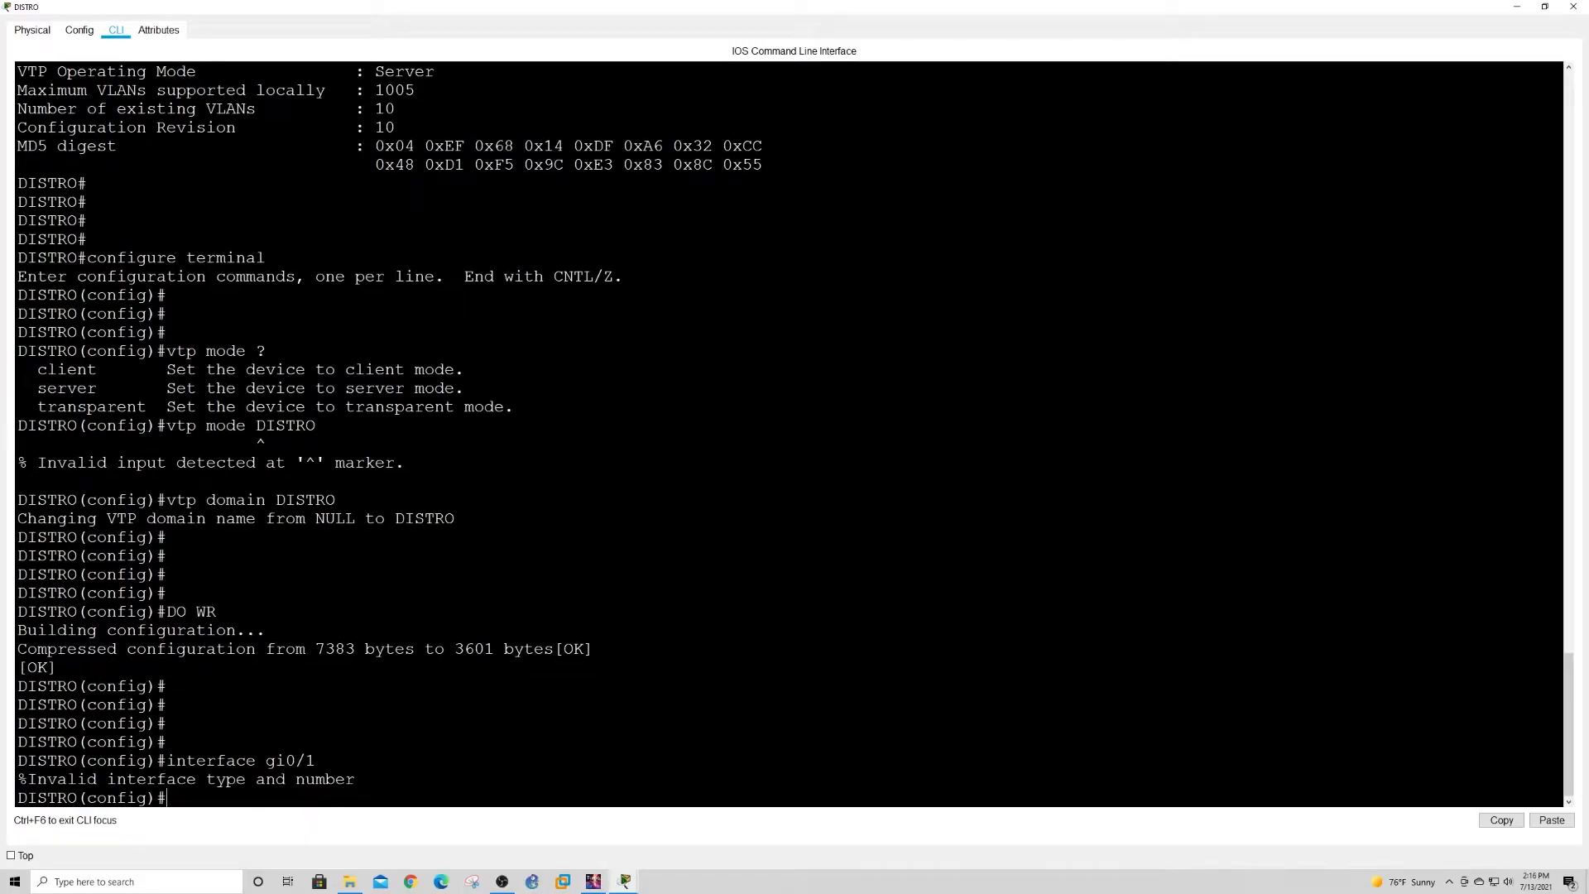
Enter configuration mode for interface gi1/0/1 on DISTRO and enable the port with no shut.
key("Up")
key("Left")
key("Left")
key("Left")
type("1/")
key("Return")
type("no shut")
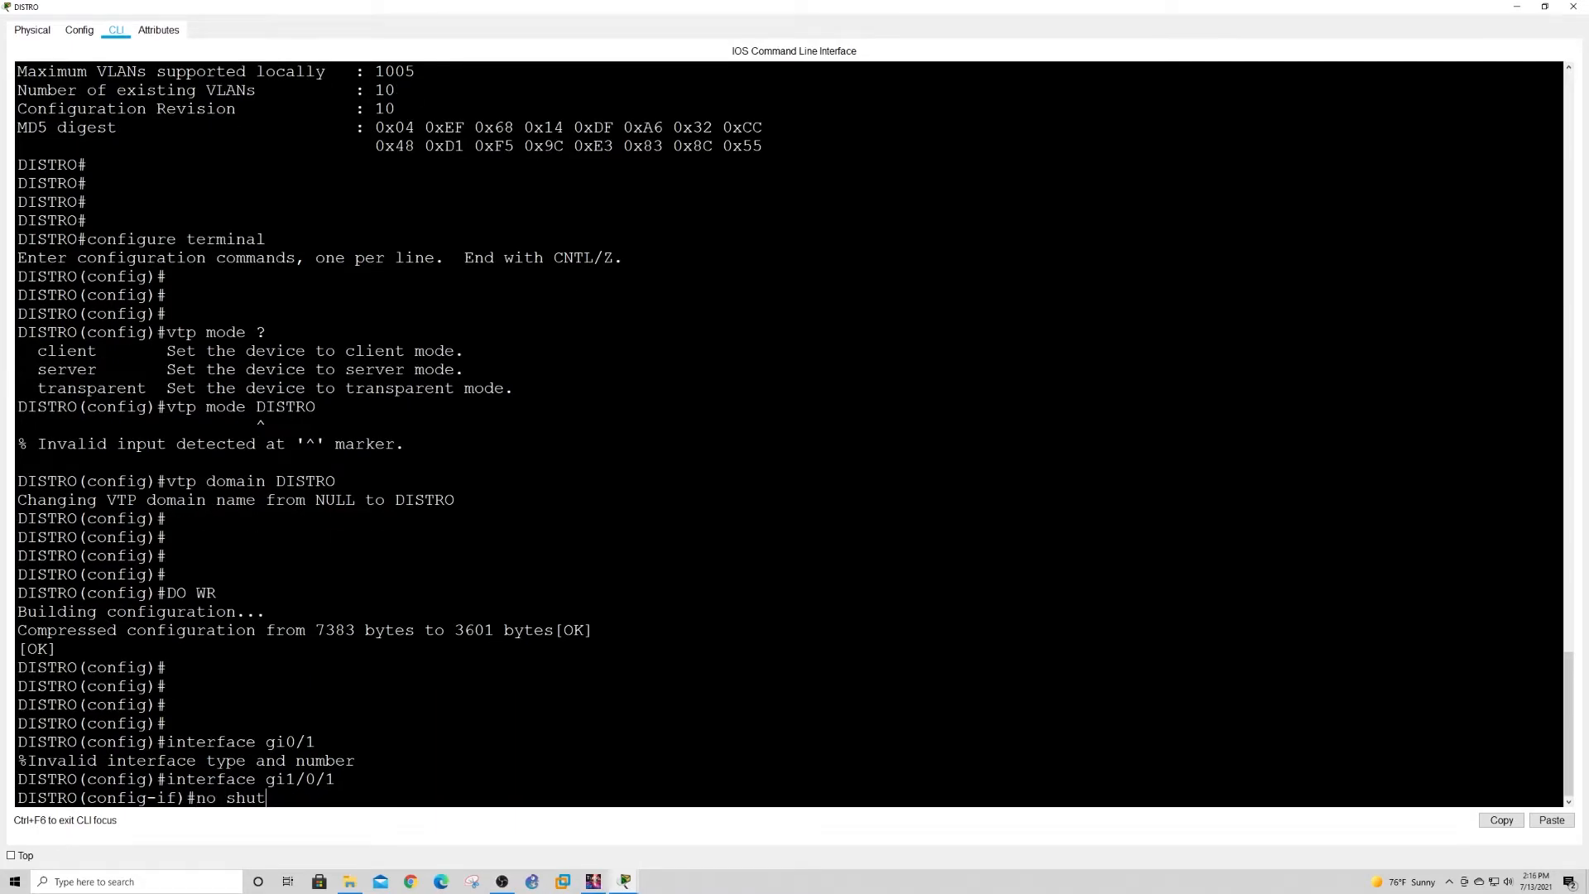
key("Return")
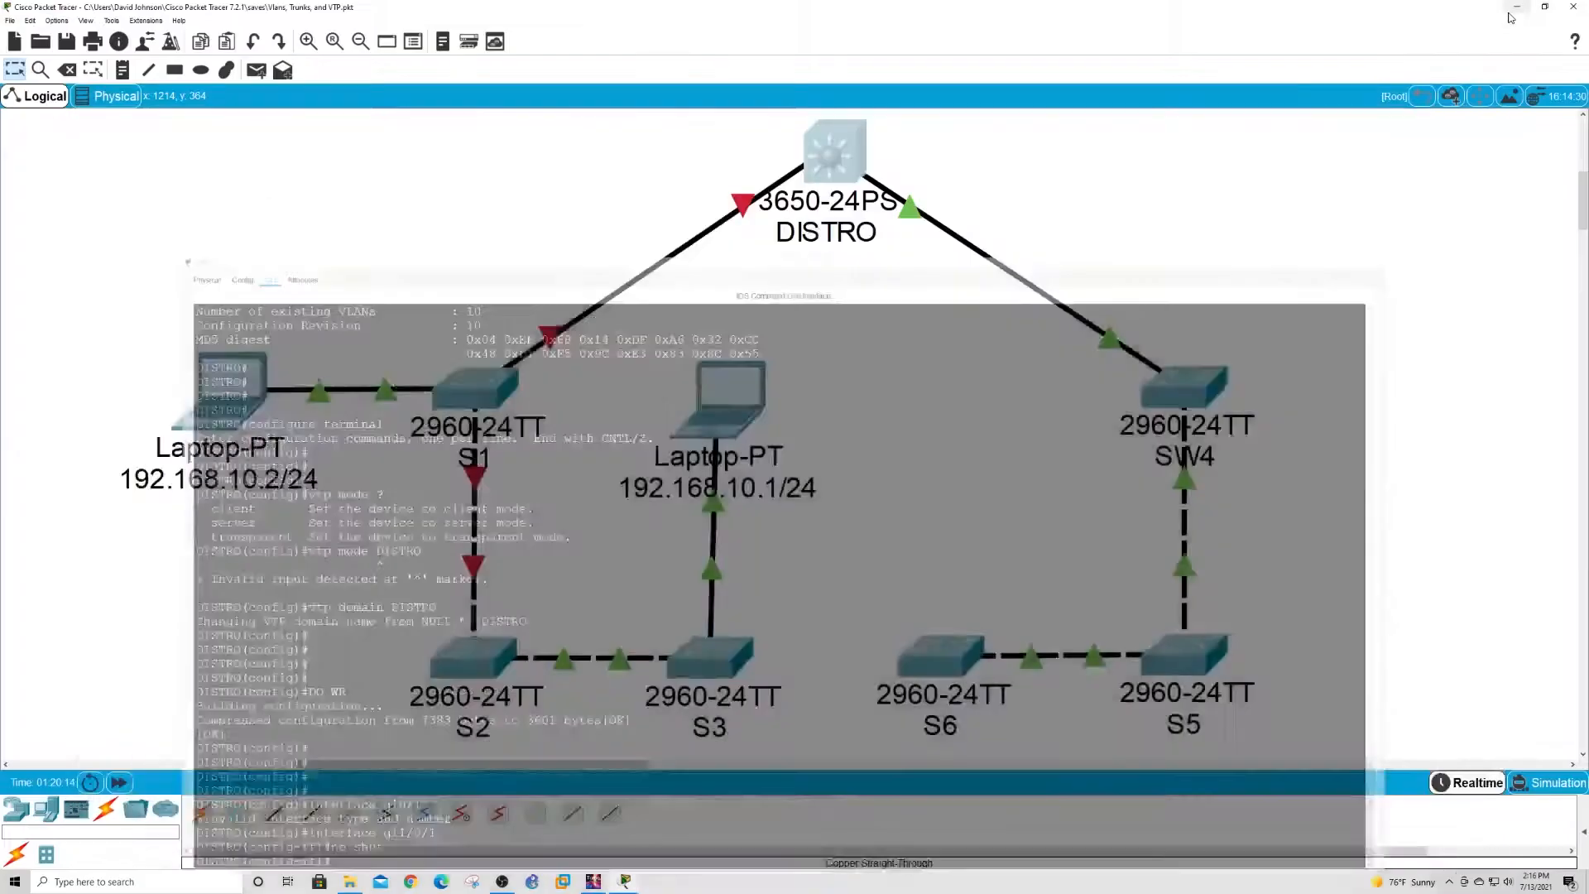
Switch from DISTRO to S1's command line at its global configuration prompt.
left_click(1513, 10)
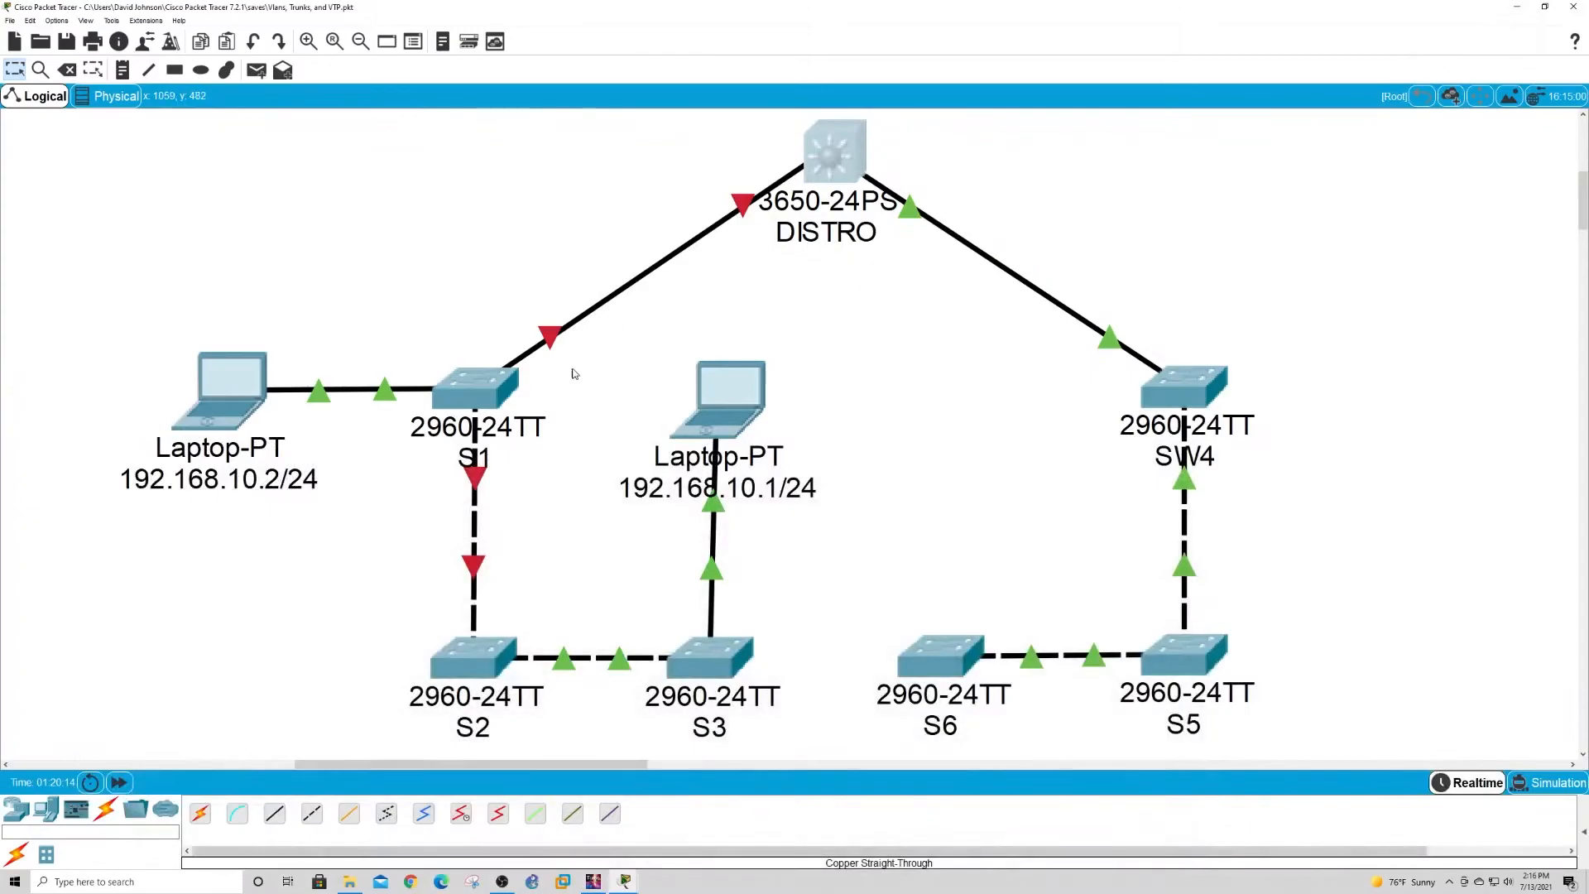
left_click(472, 392)
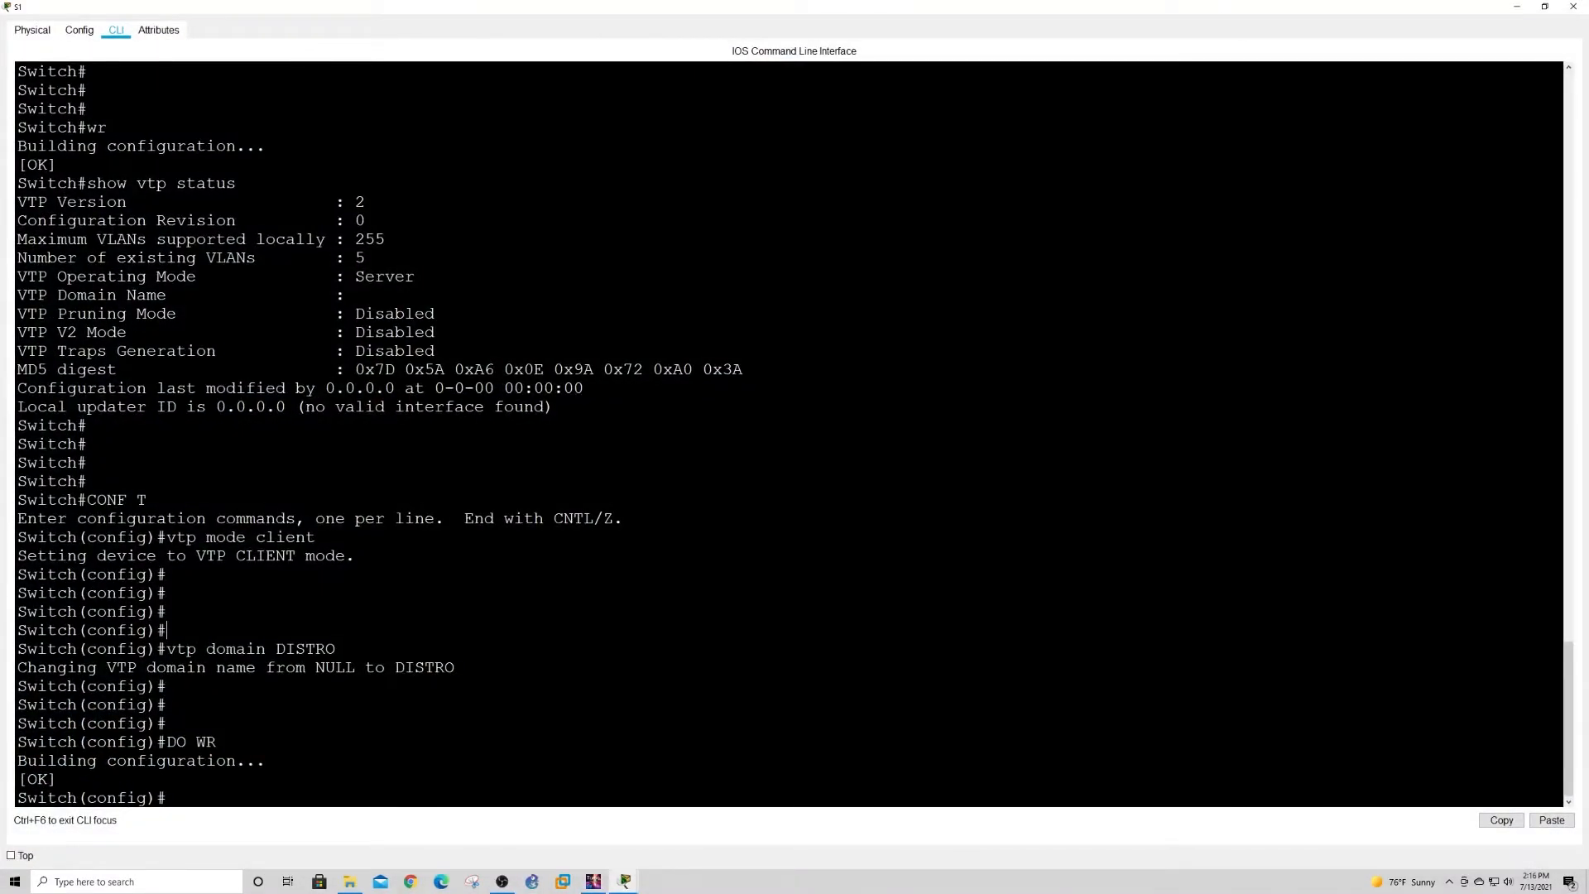
key("Return")
key("Return")
key("Return")
key("Return")
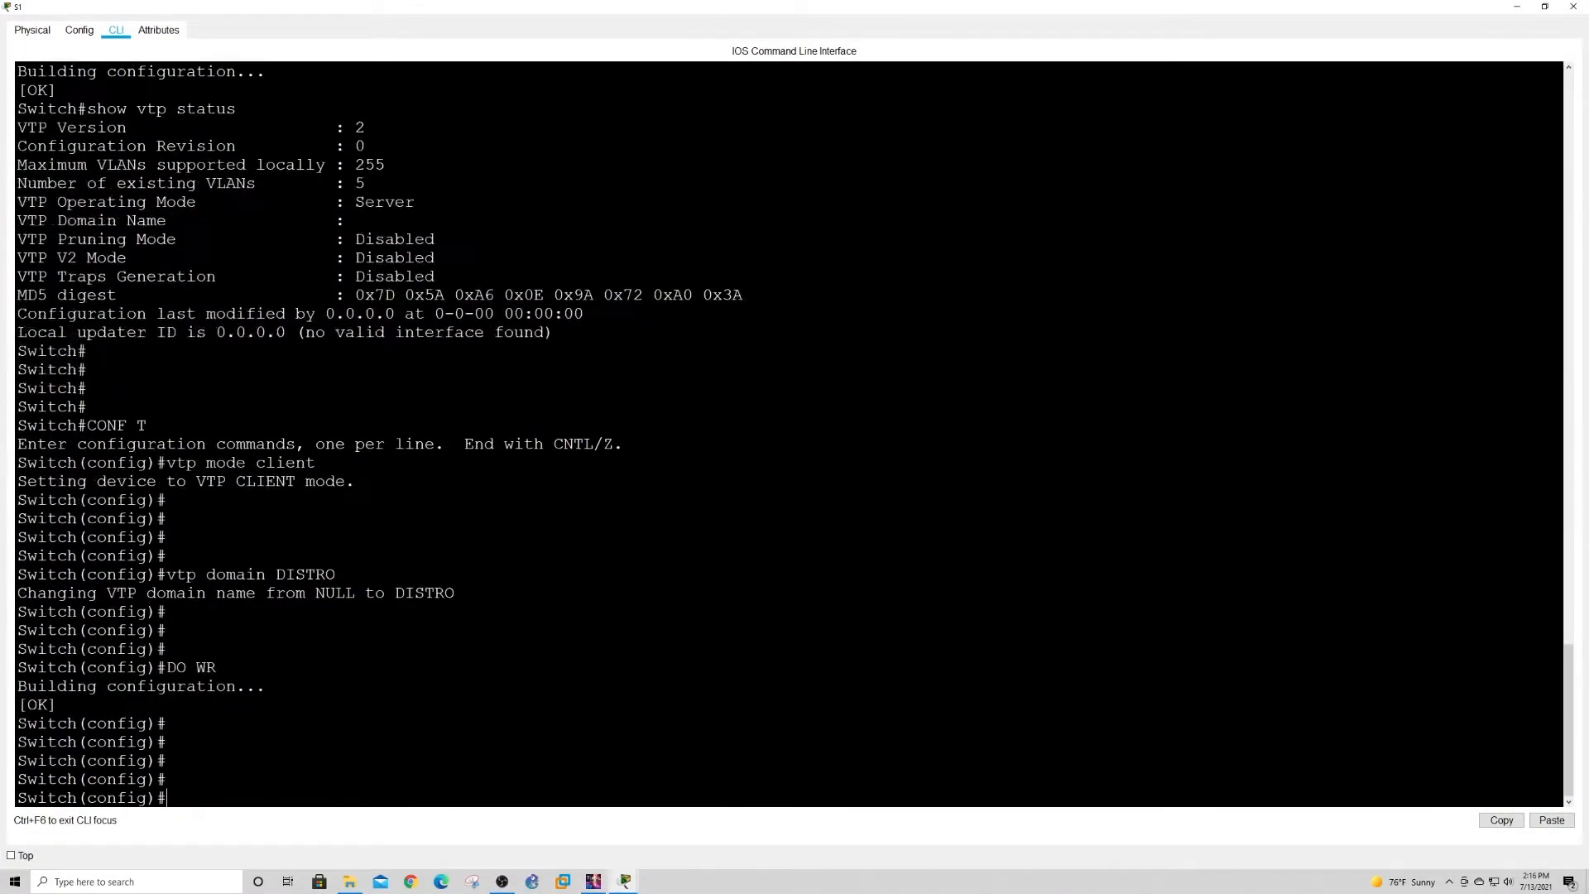
Enter configuration mode for interface gi0/1 on S1 and enable the port with no shut.
type("conf t")
key("Return")
type("interface gi0/1")
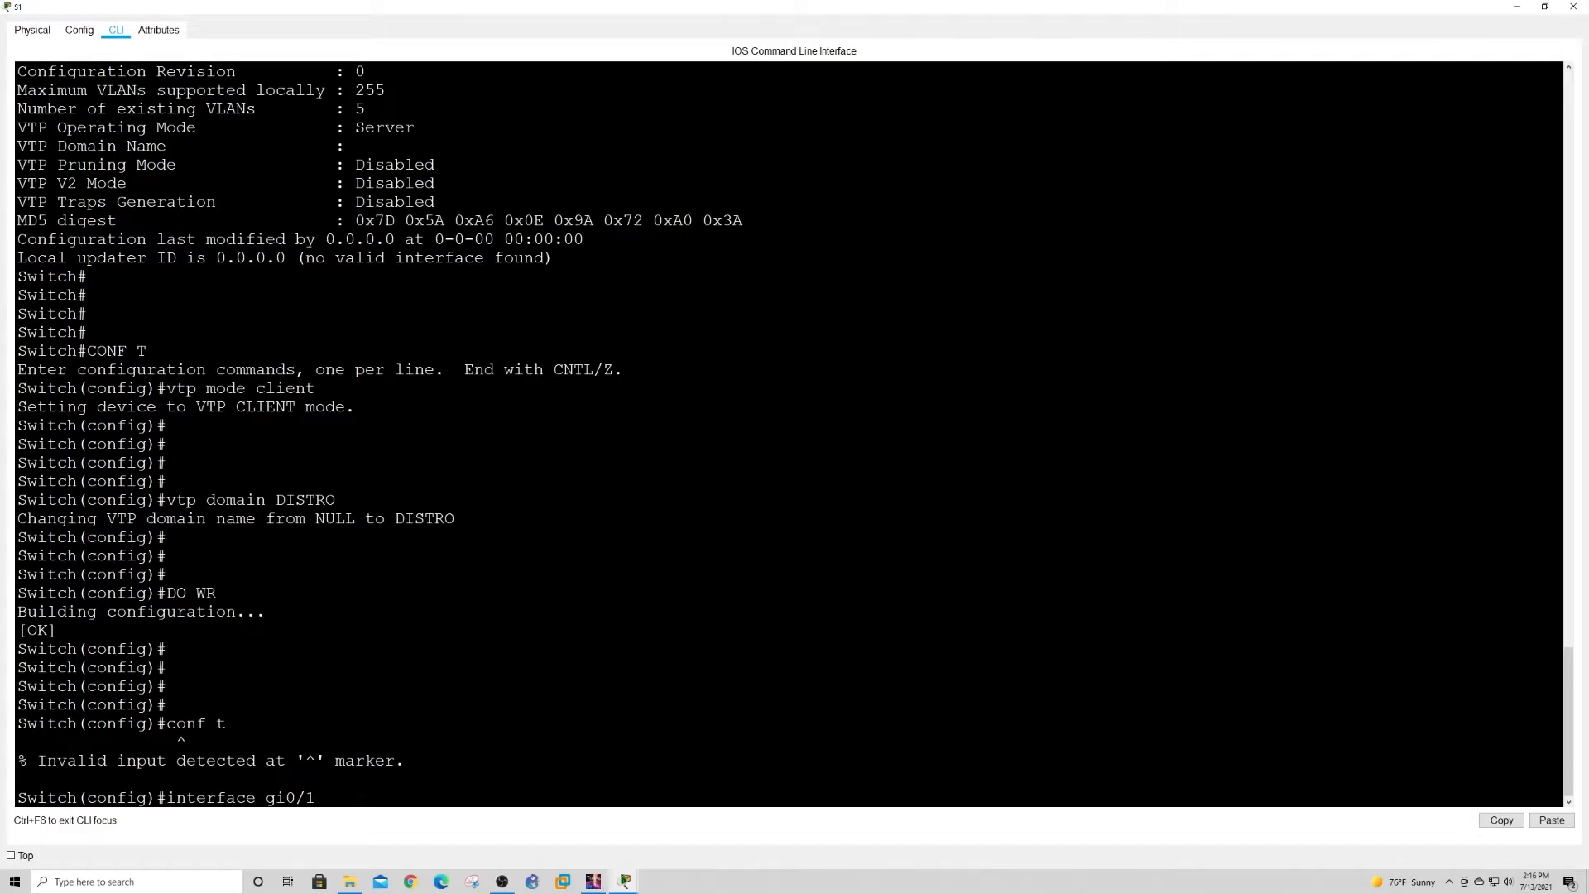
key("Return")
type("no shut")
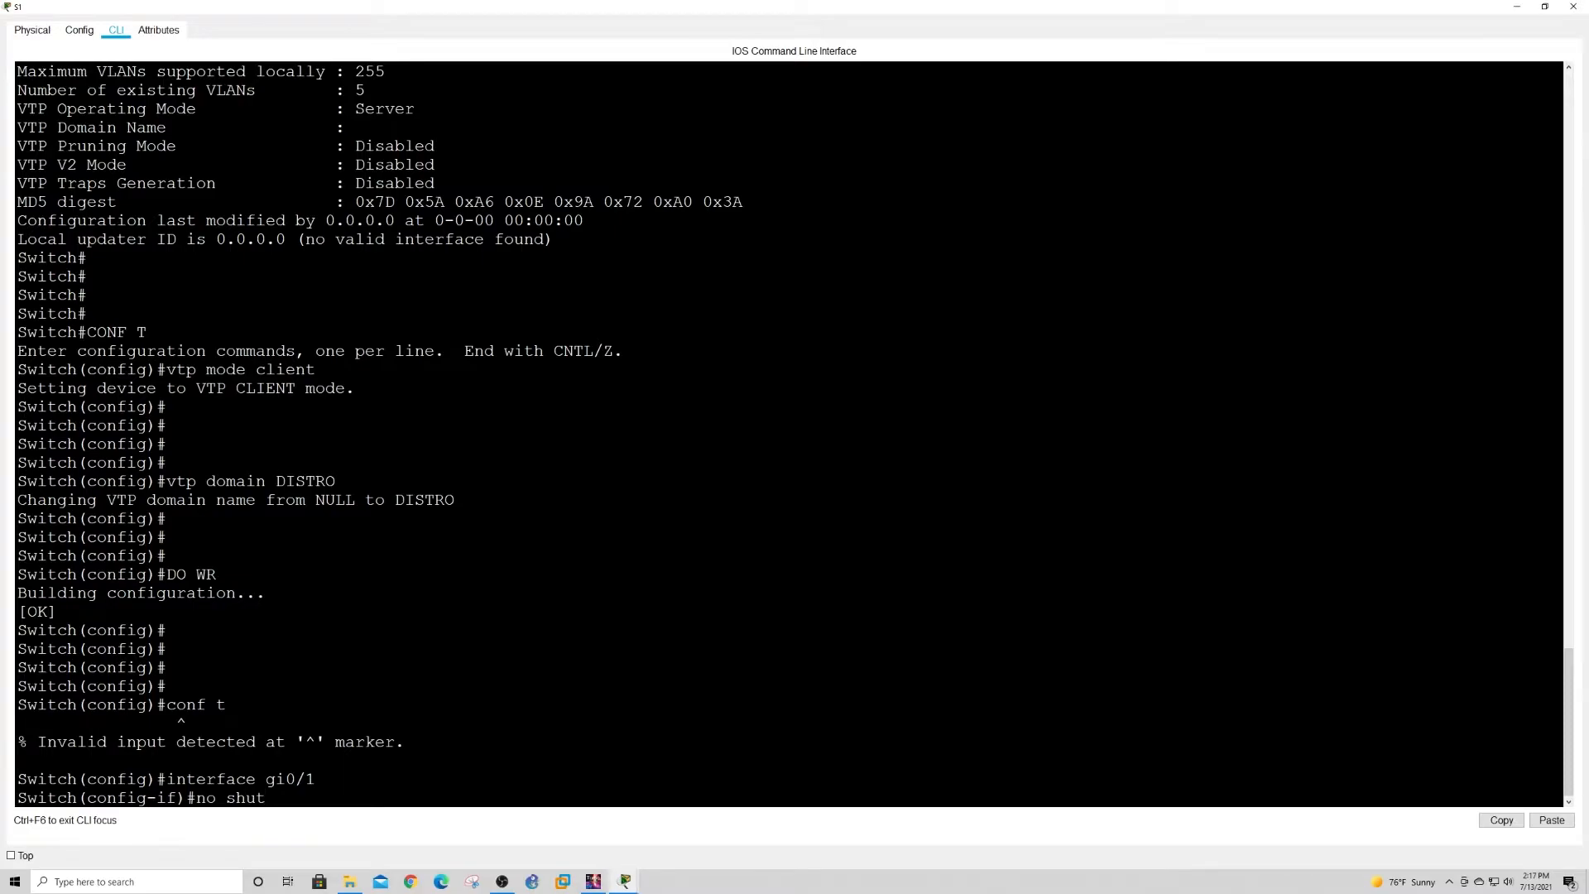
key("Return")
Check the interface status messages in DISTRO's command line and return to the topology.
left_click(1517, 6)
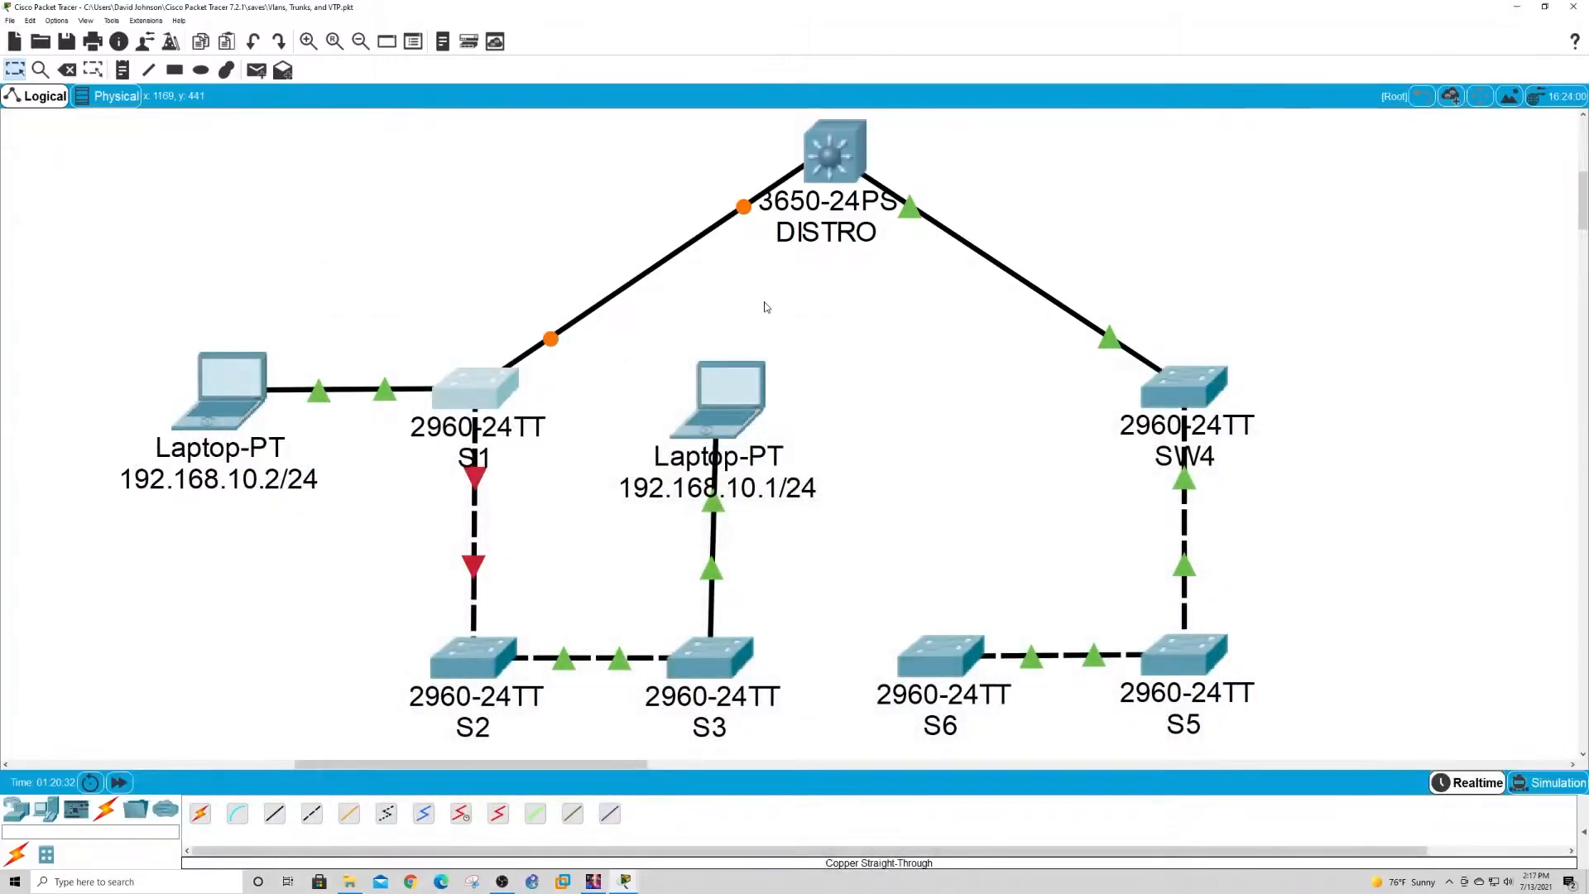
left_click(835, 153)
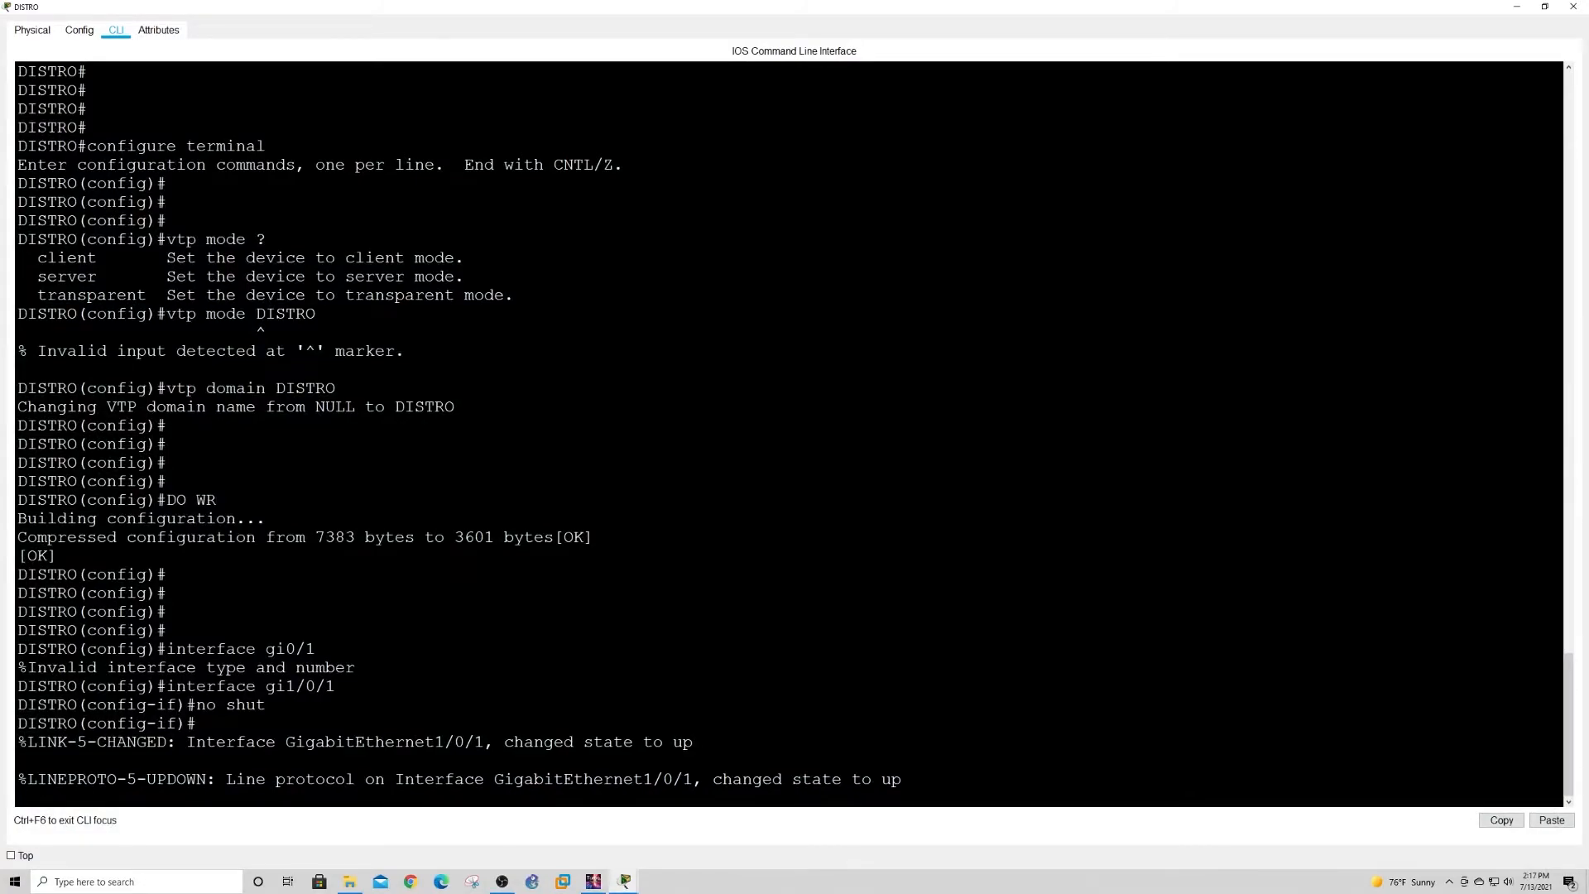
left_click(1517, 7)
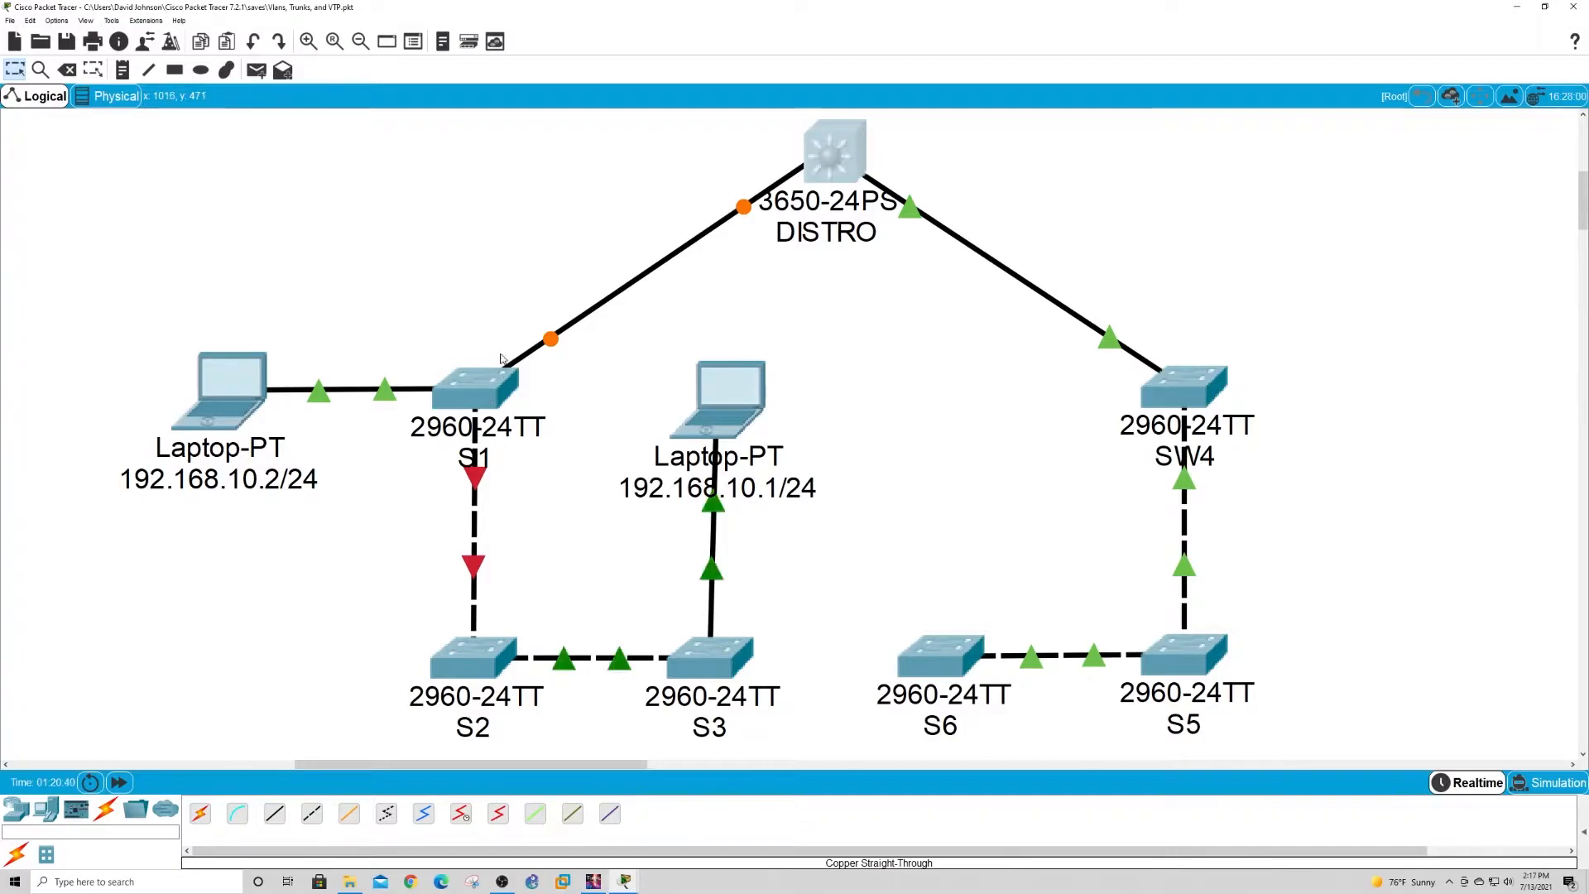
Enter configuration mode for interface fa0/24 on S1, enable the port with no shut and return to the topology.
left_click(468, 396)
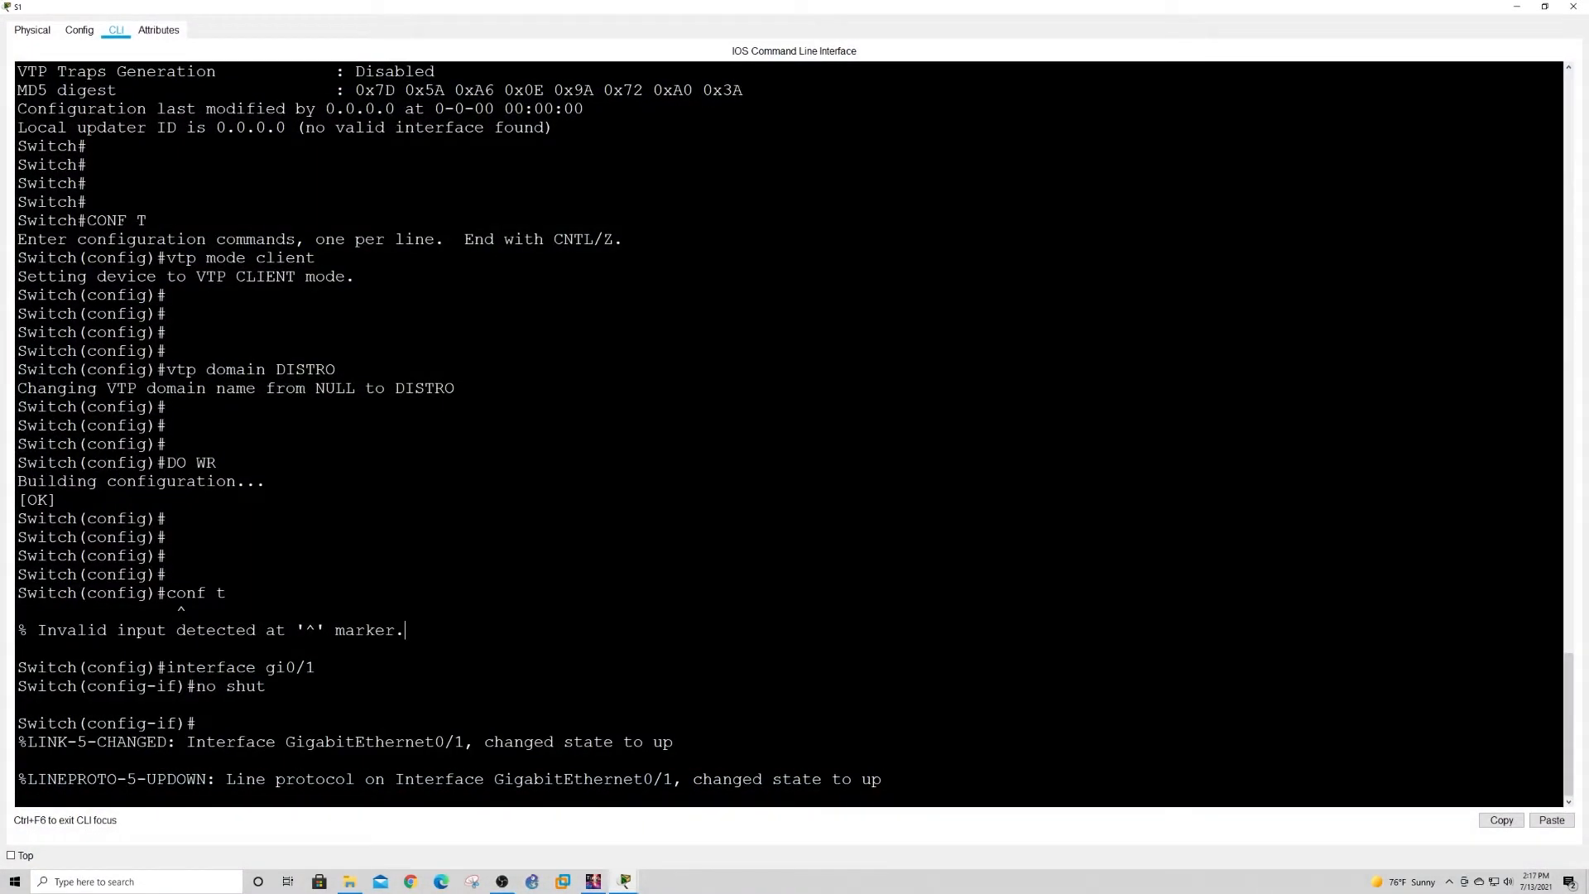
key("Return")
key("Return")
key("Return")
key("Return")
key("Return")
key("Return")
type("interface fa0/24")
key("Return")
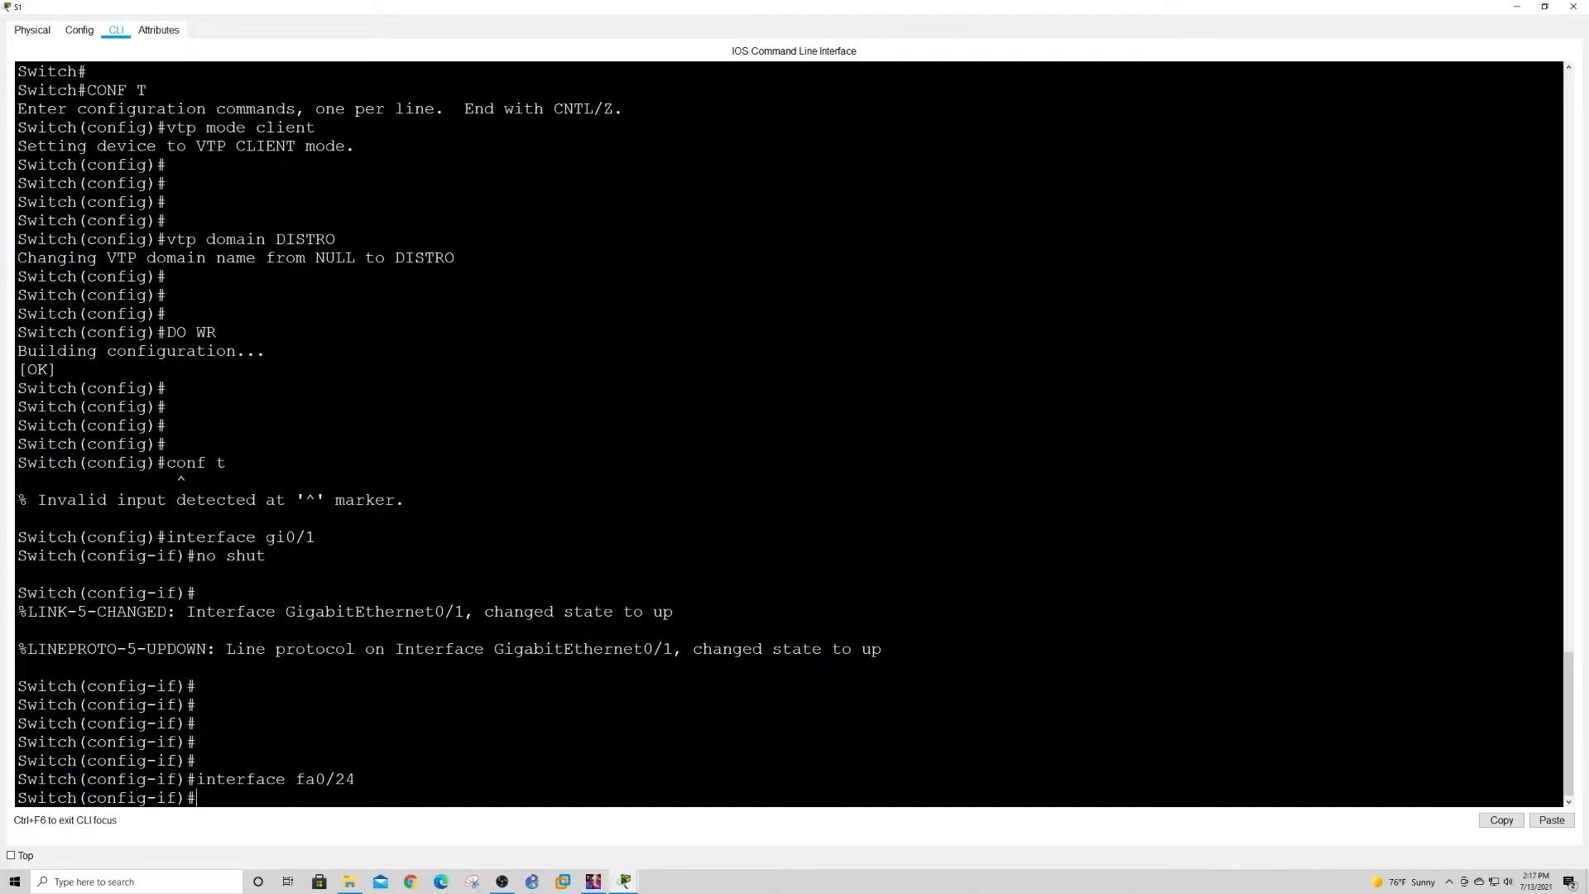
type("no shut")
key("Return")
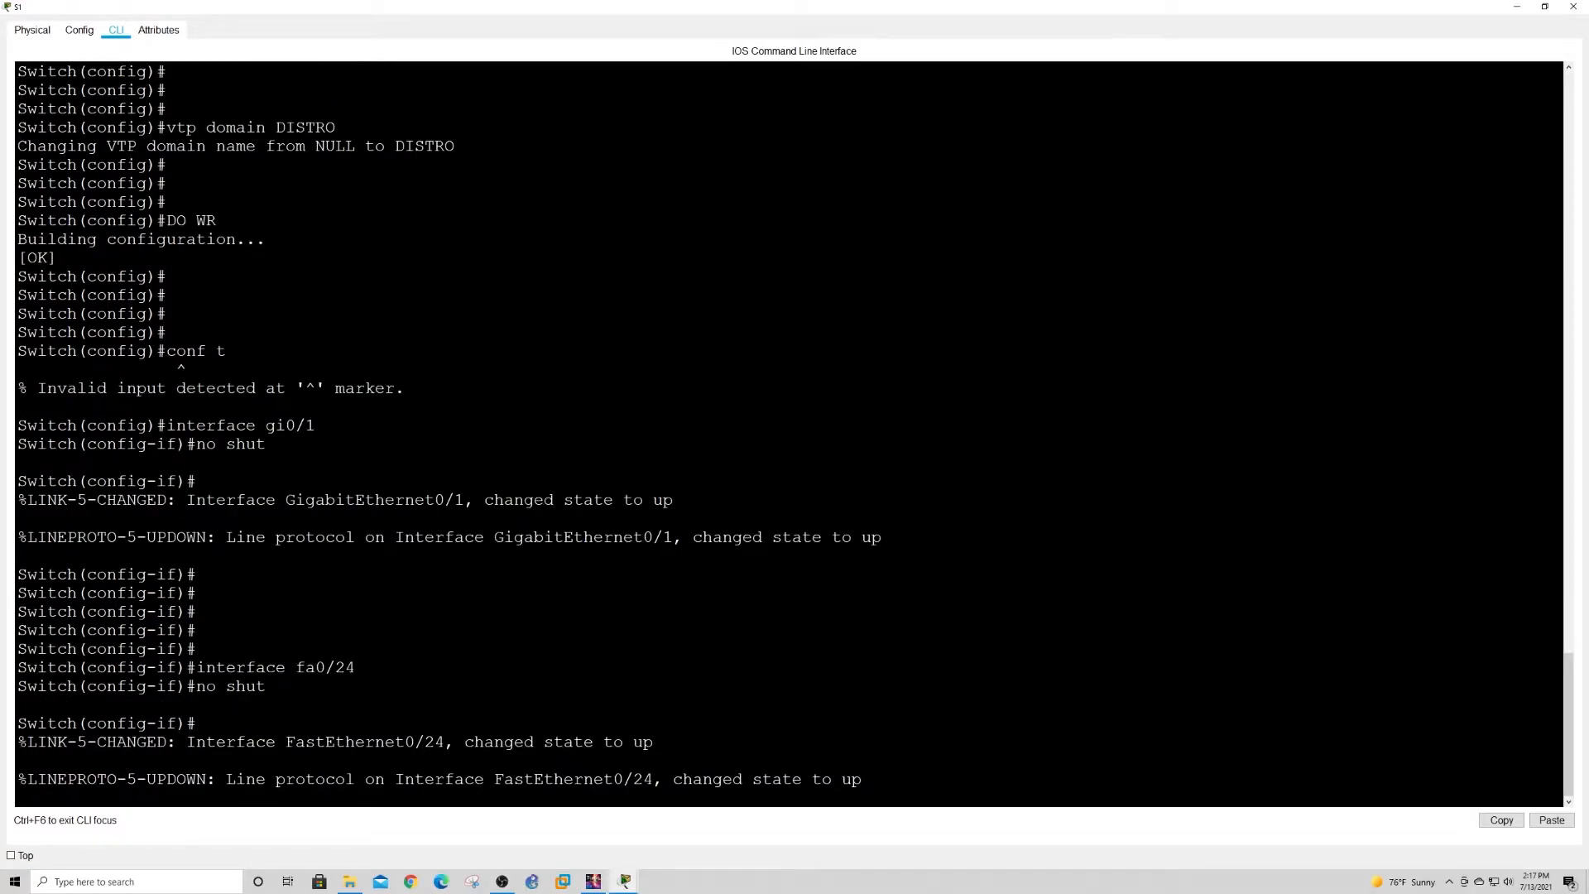
left_click(1517, 7)
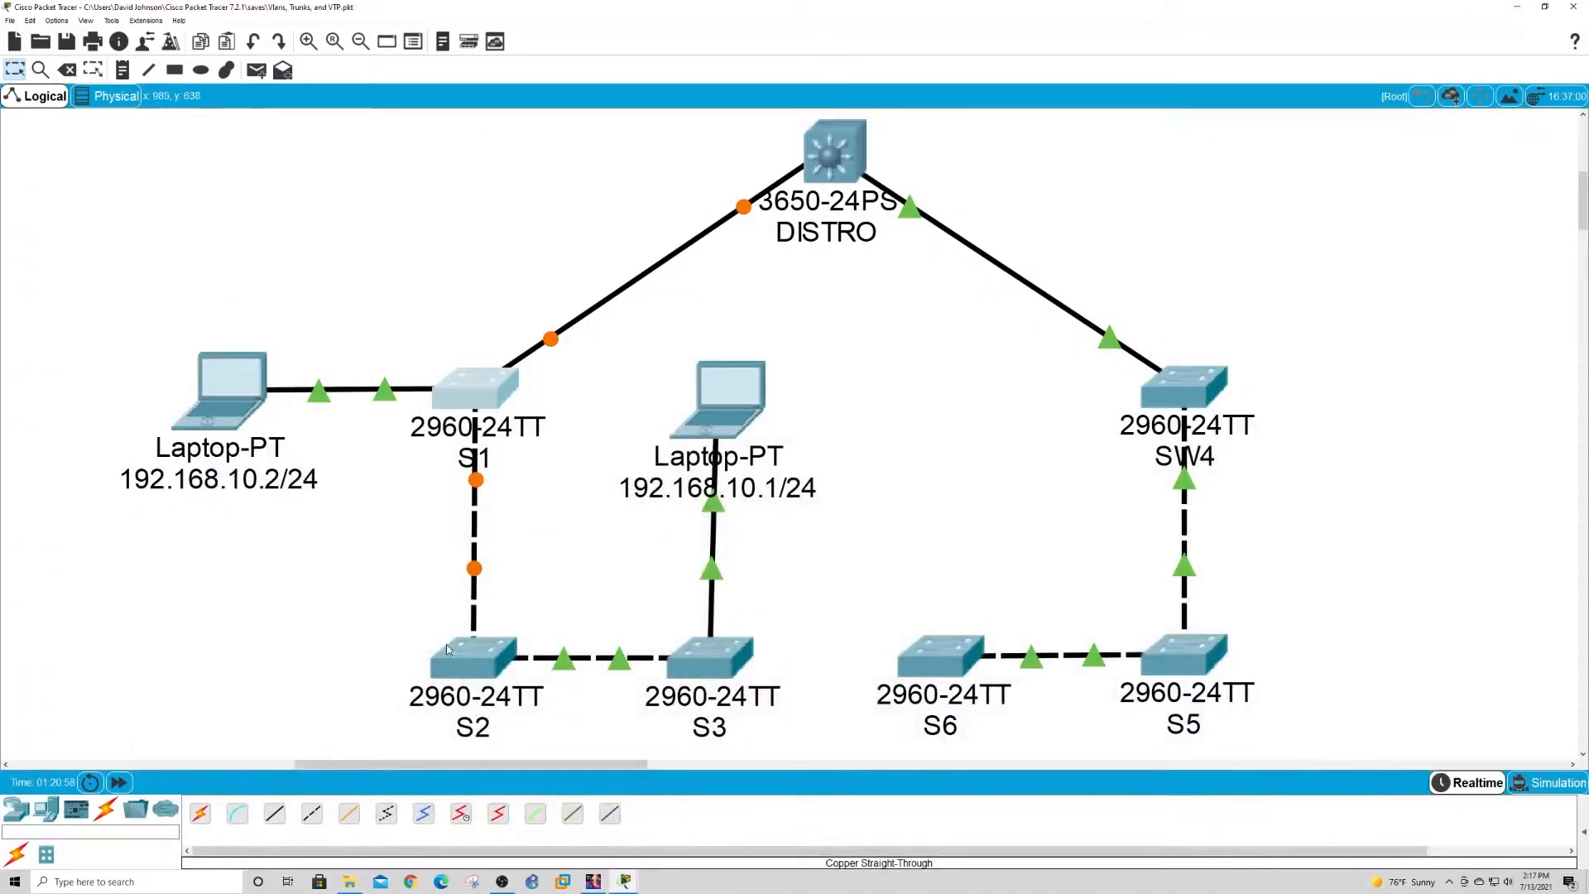
Open S2's command line and leave global configuration mode for the privileged prompt.
left_click(467, 660)
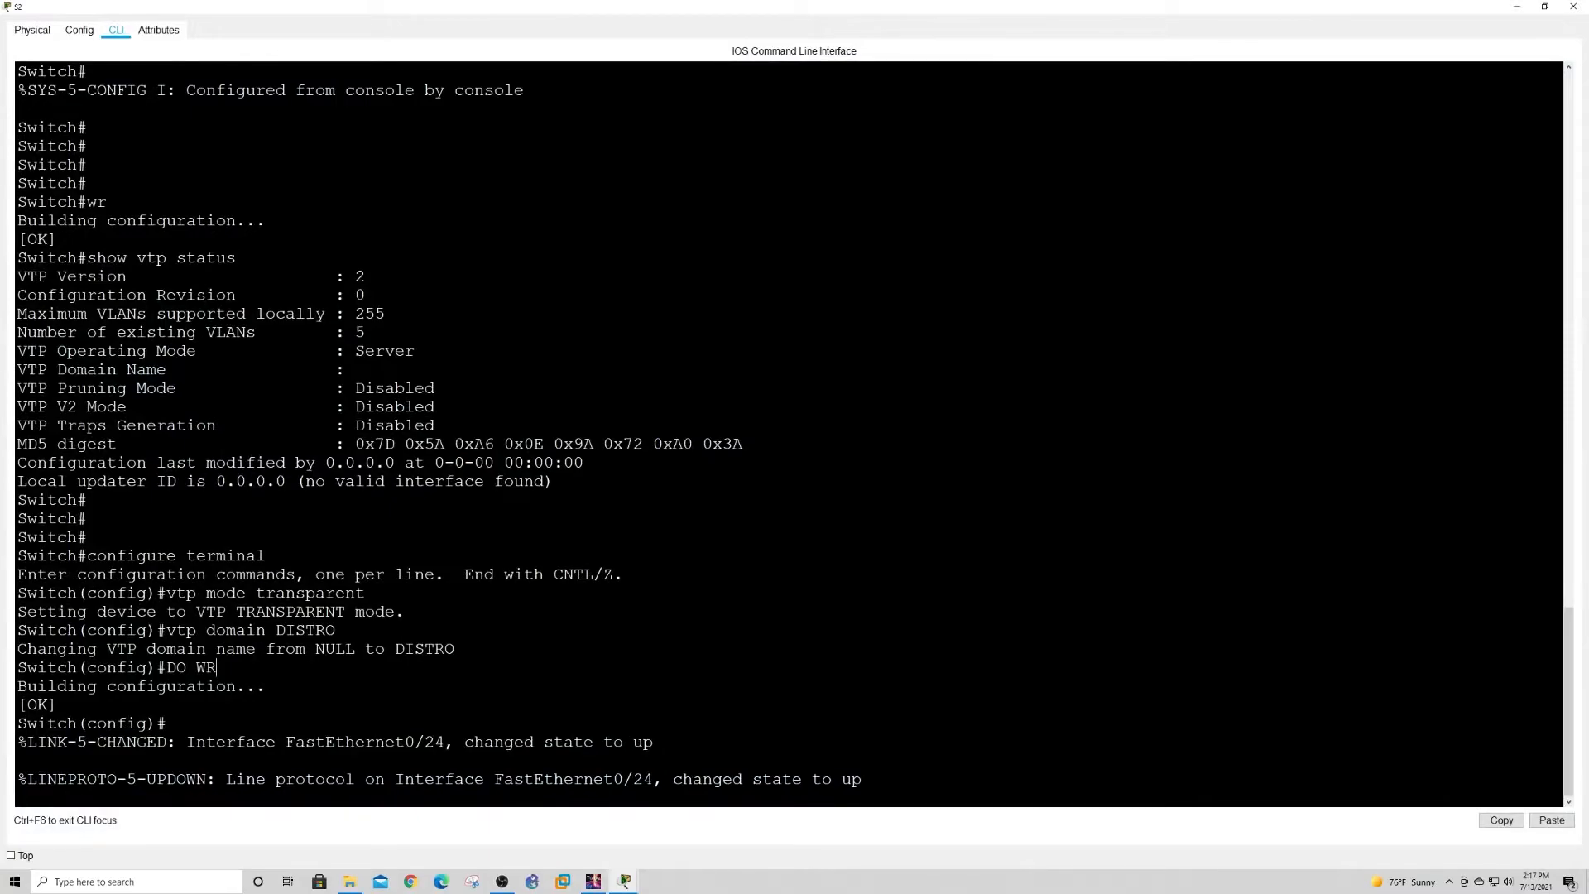
key("Return")
key("Return")
key("Return")
key("Return")
key("Return")
key("ctrl+z")
Run show ip interface brief on S2 and examine the status of FastEthernet0/23 and FastEthernet0/24.
type("show ip inter")
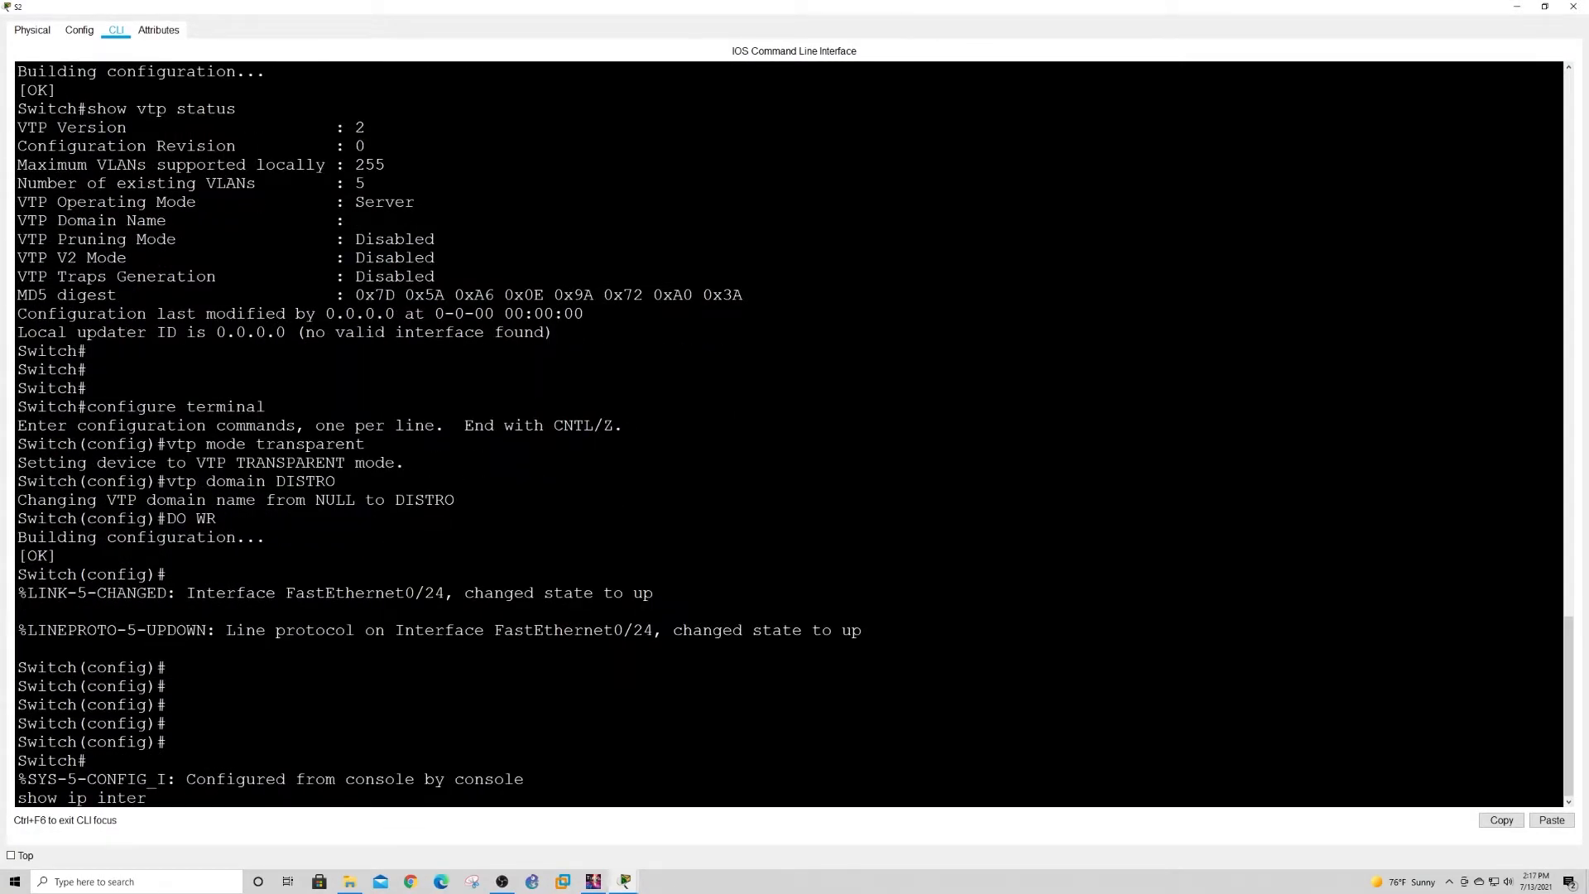
type("face br")
key("Tab")
key("Return")
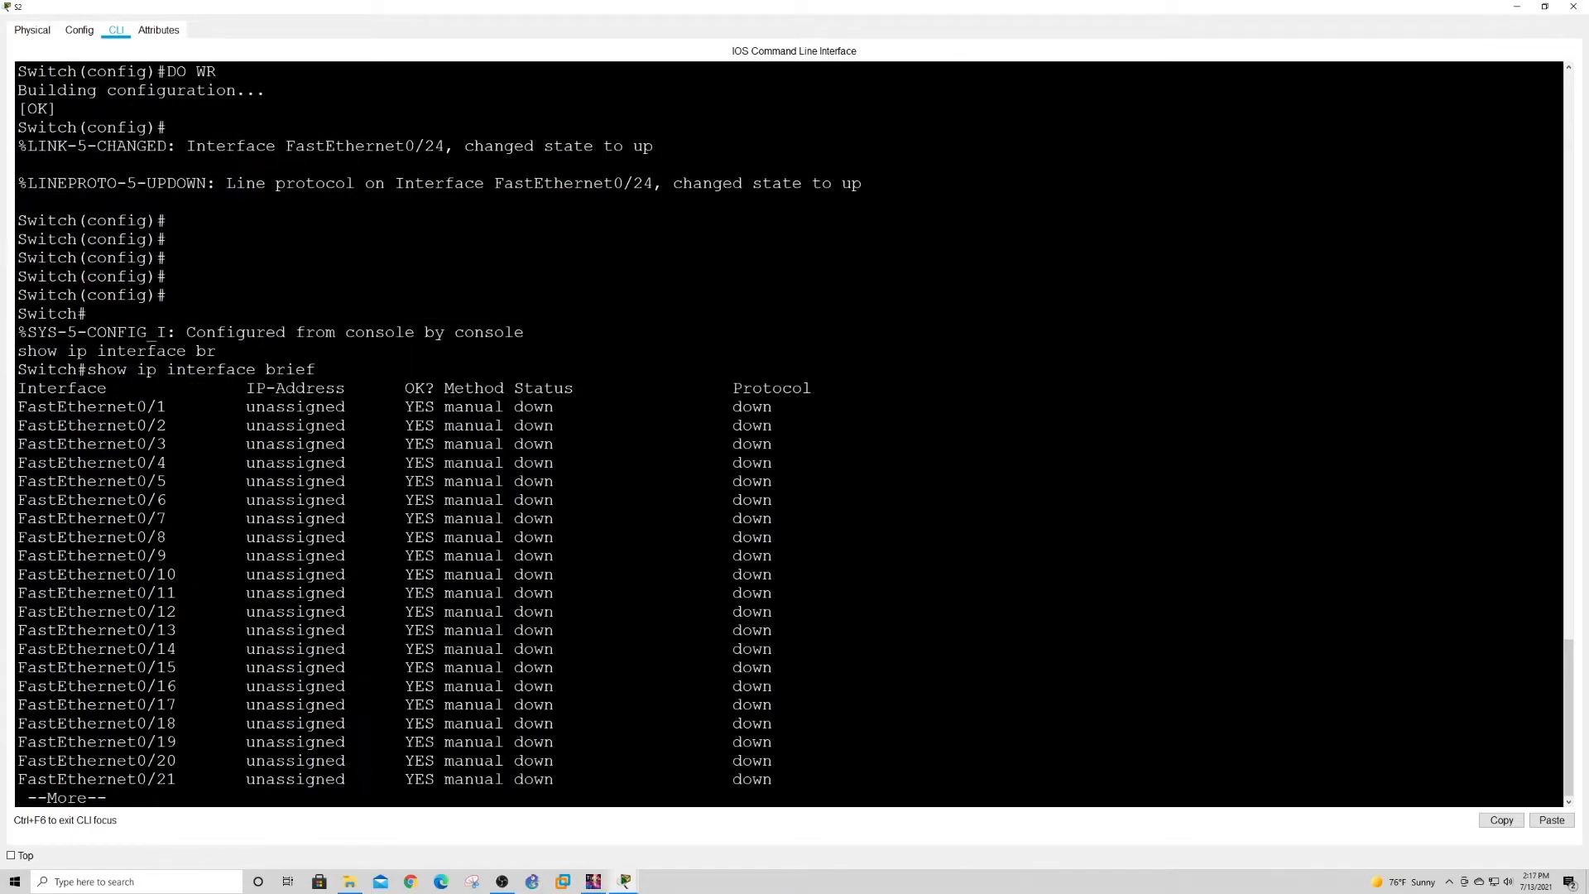
key("space")
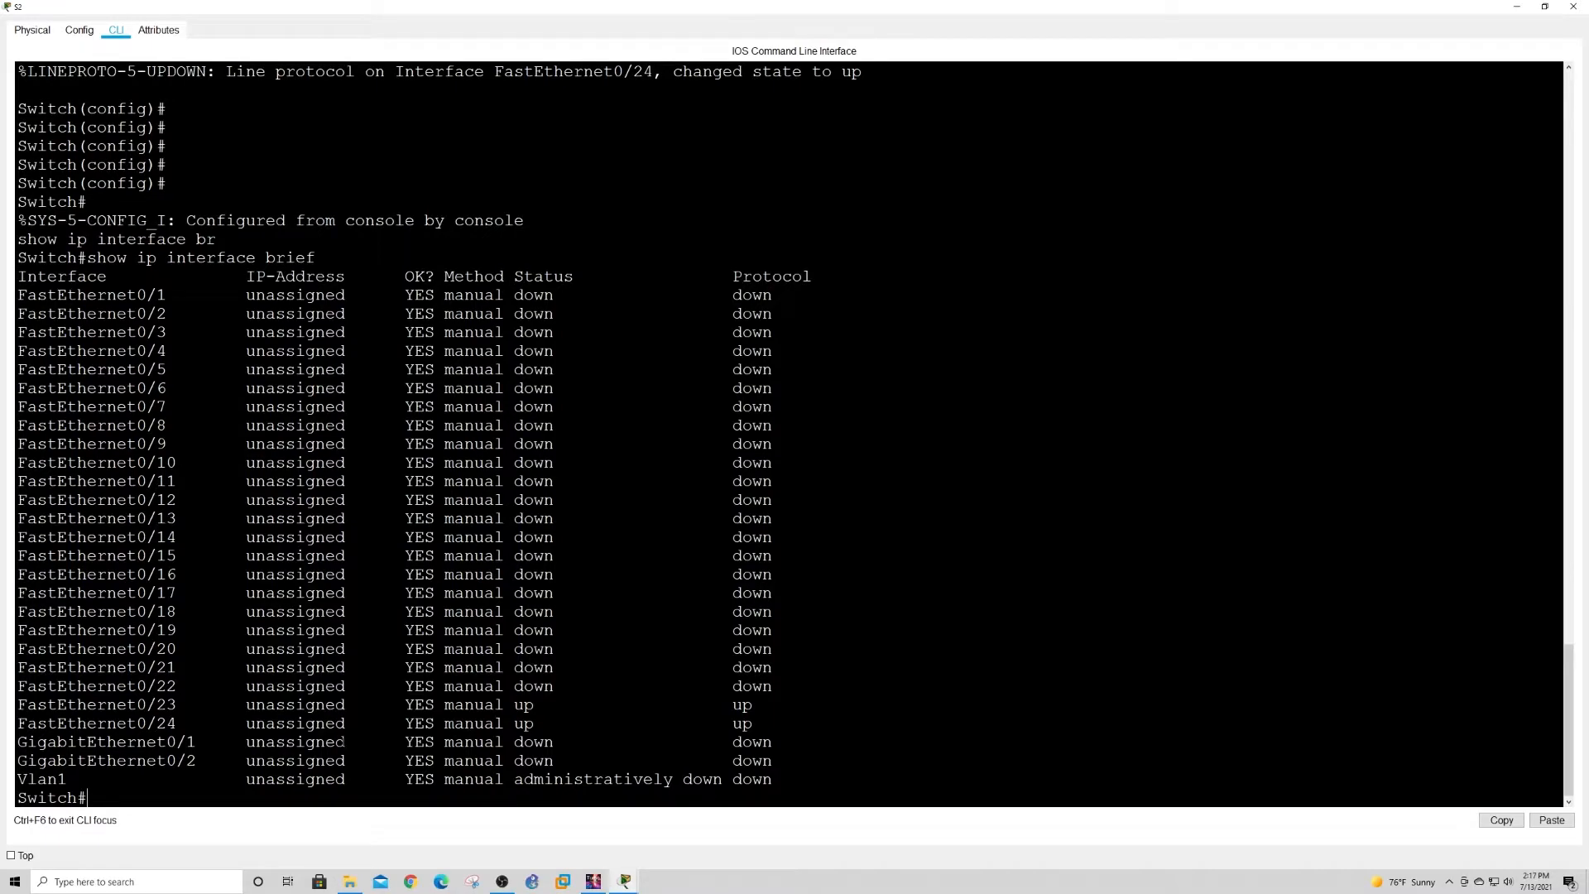
left_click_drag(107, 704, 765, 724)
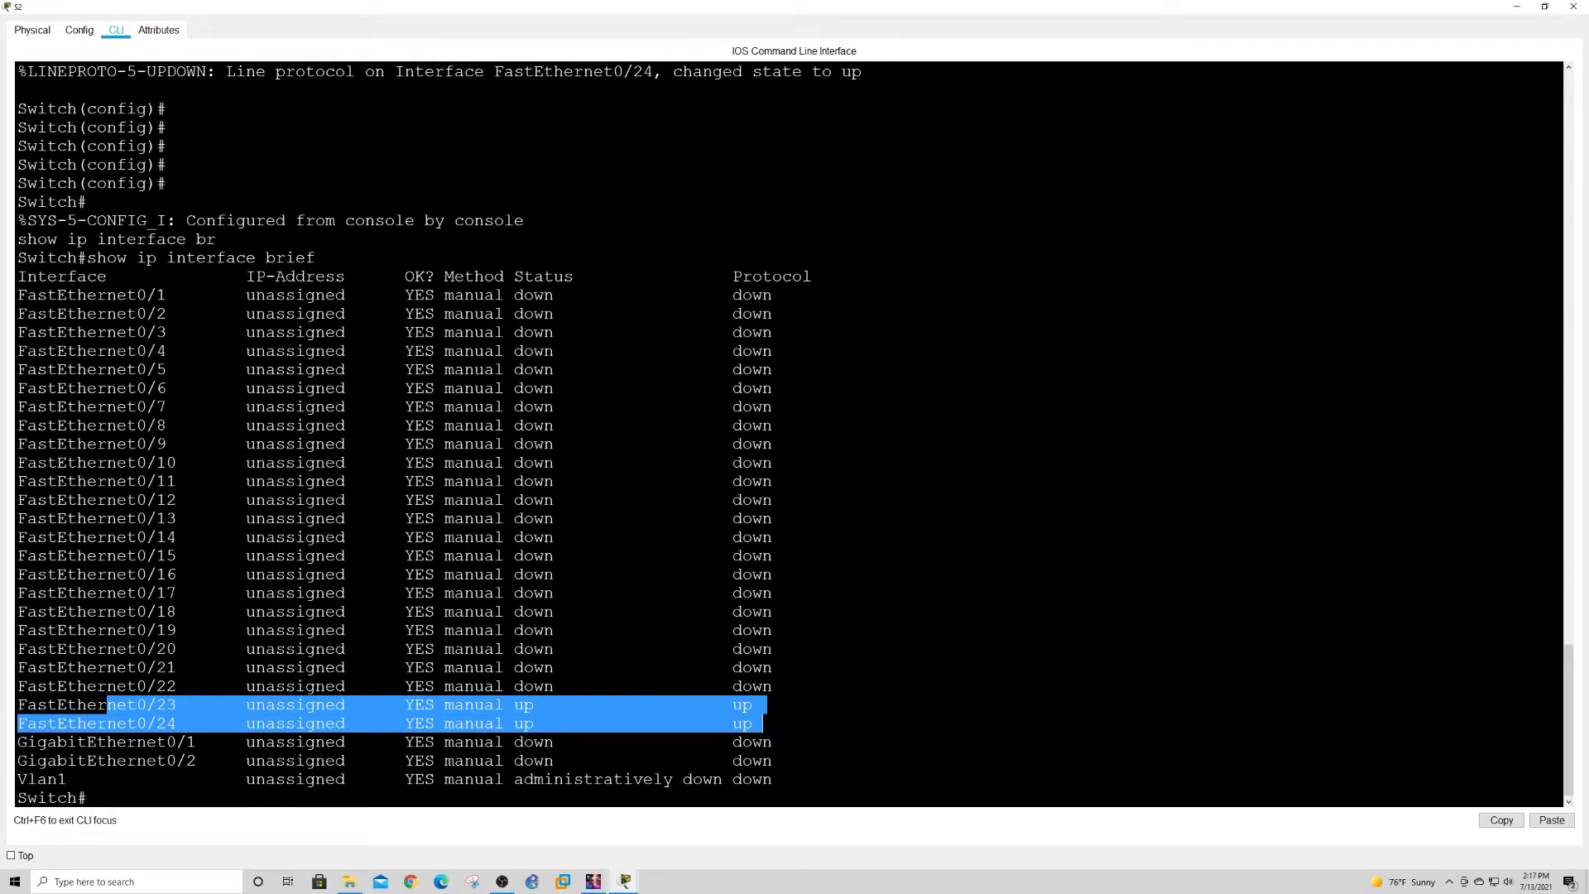
left_click(1517, 7)
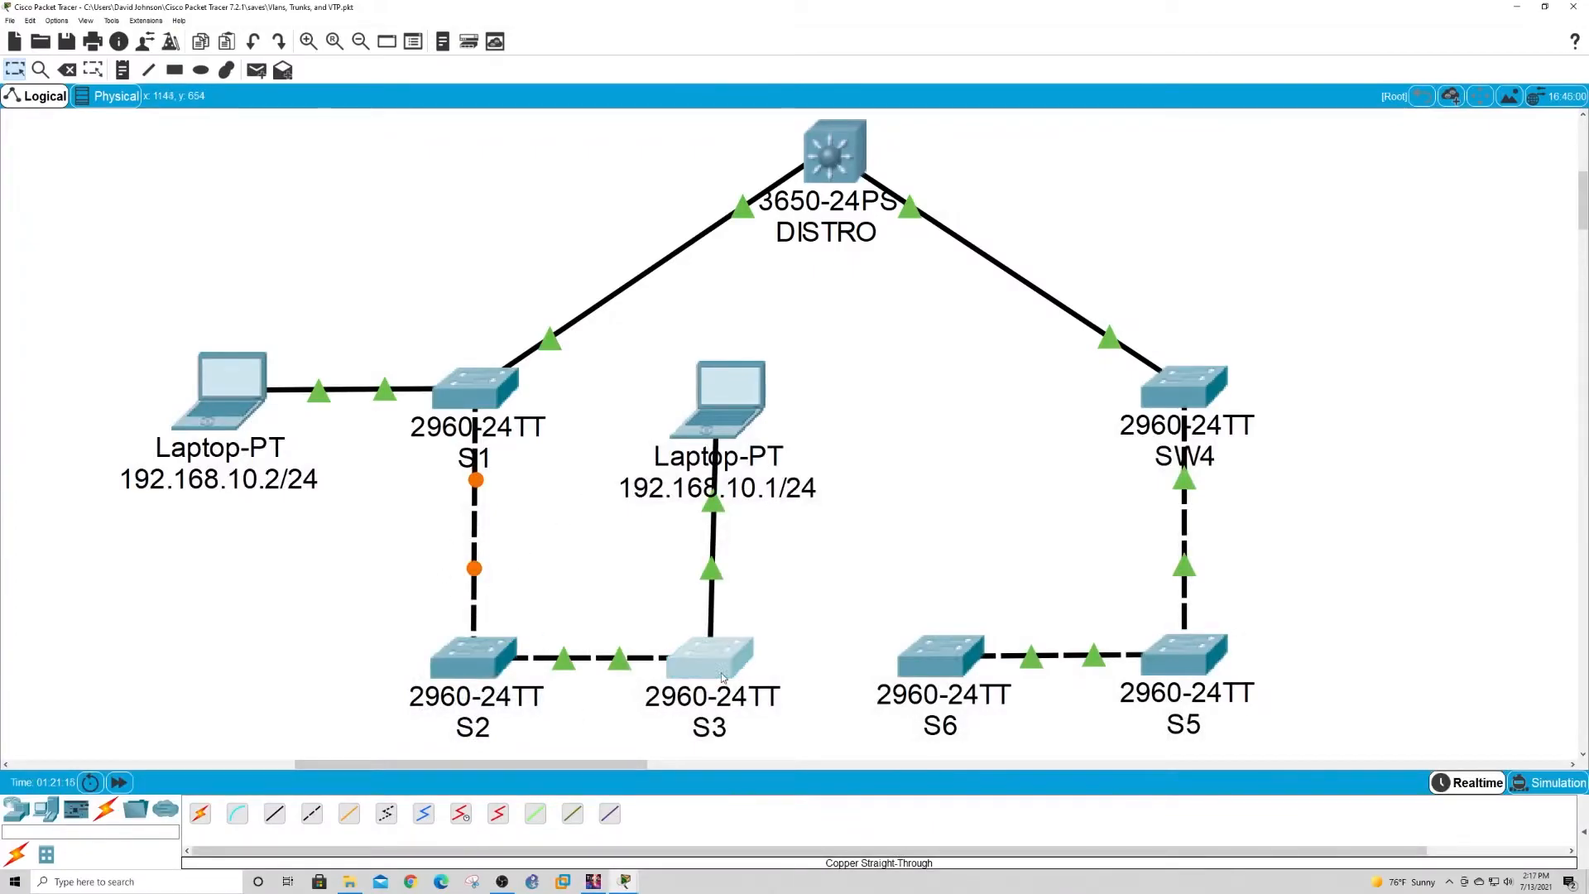
Run show ip int brief on S3, examine all its interface states and return to the topology.
left_click(710, 654)
type("show ip int br")
key("Tab")
key("Return")
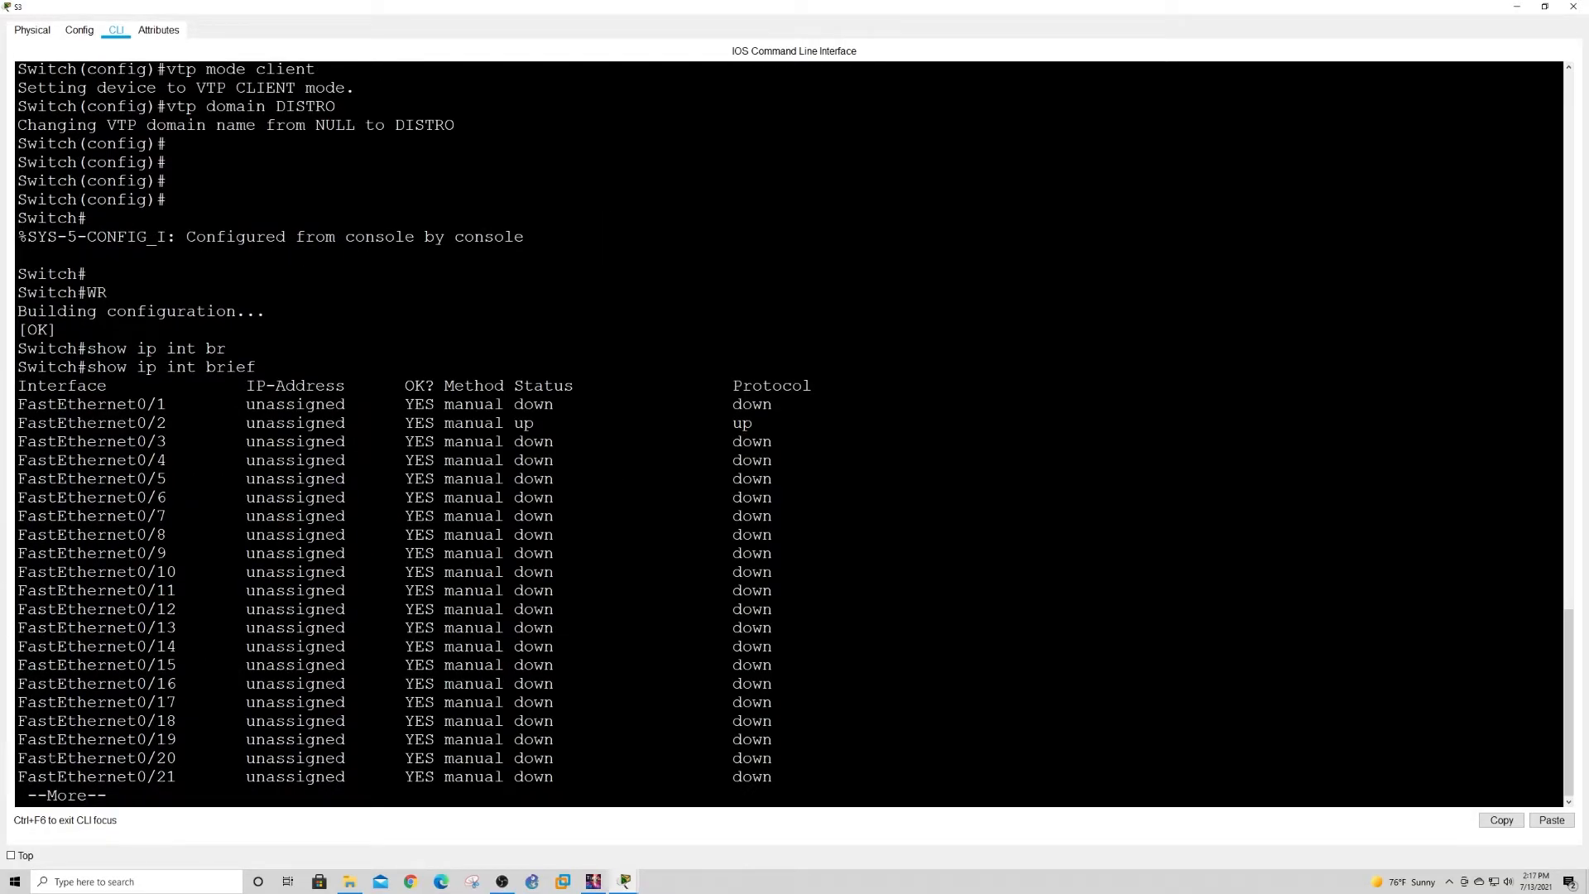
key("space")
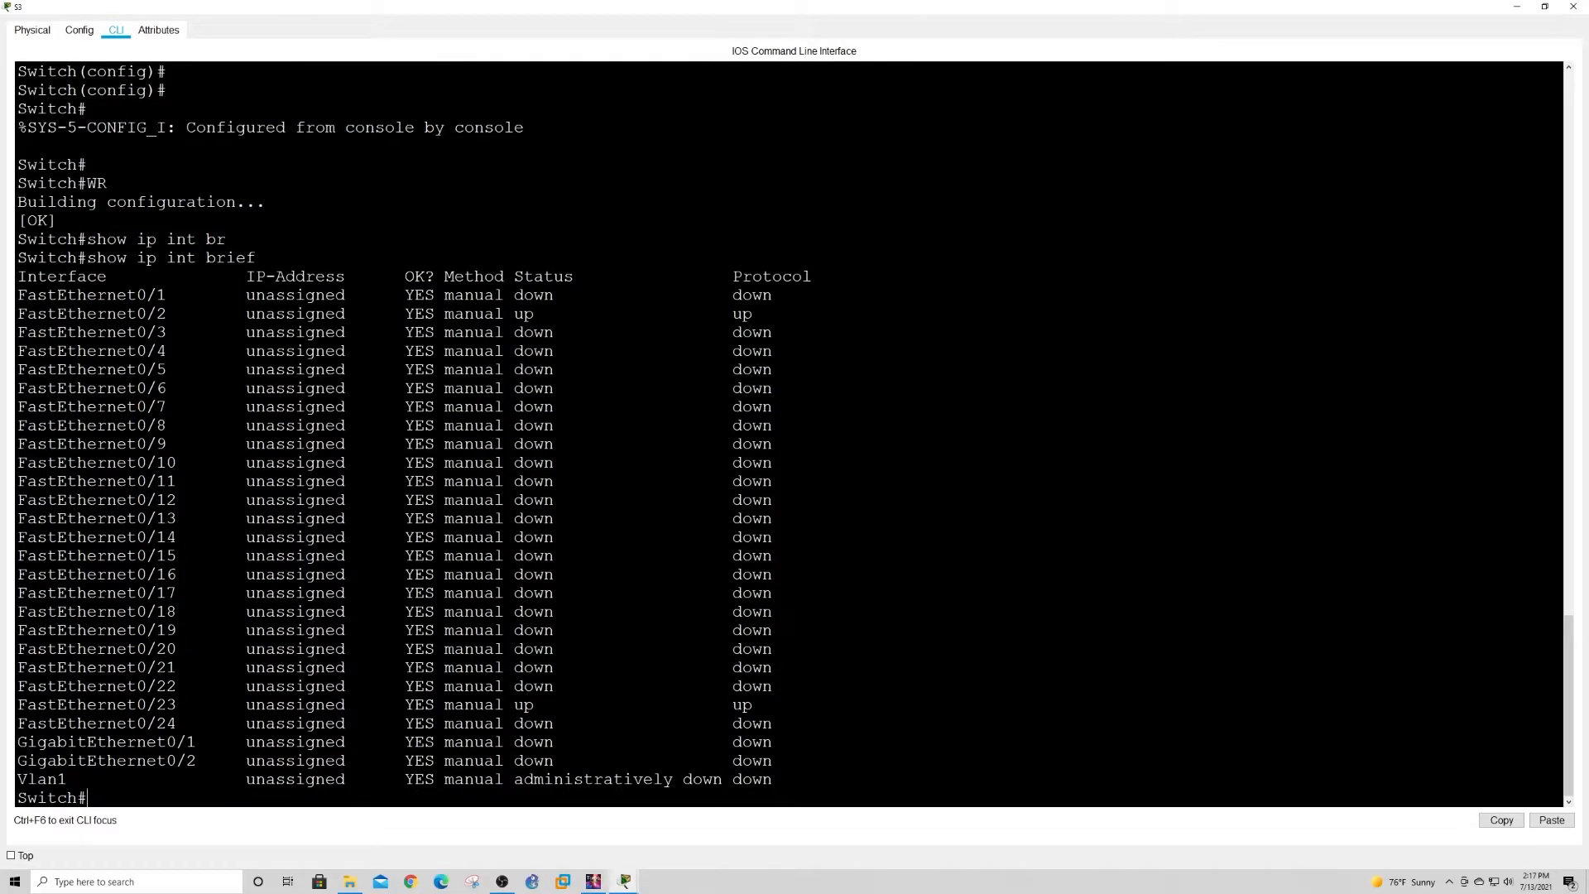
left_click(1573, 7)
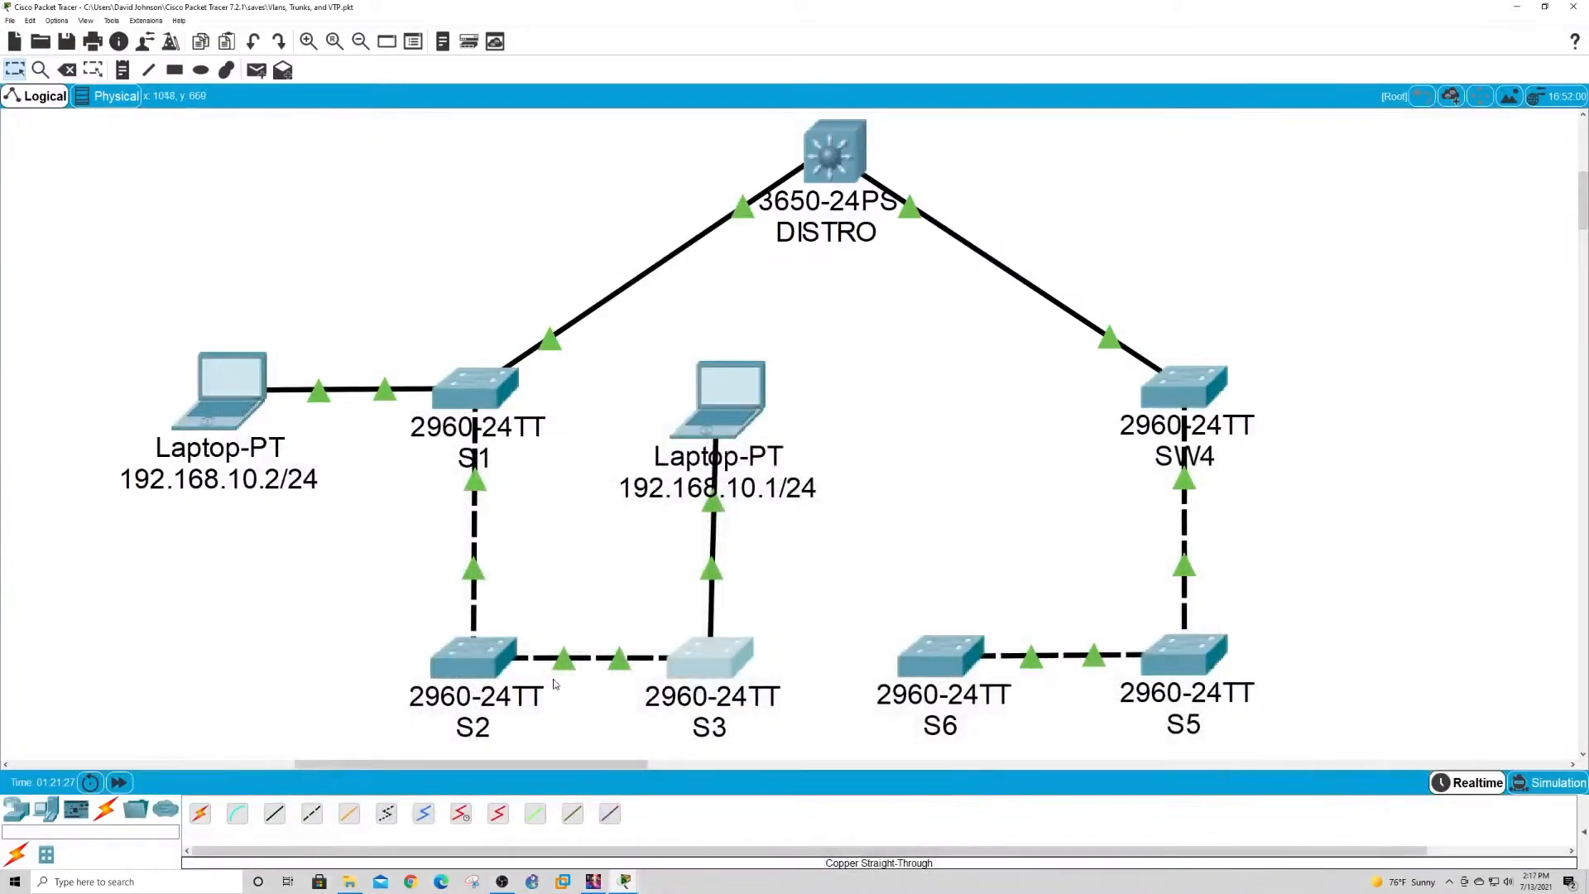
Review the earlier commands and interface messages in S1's command line and return to the topology.
left_click(460, 390)
scroll(787, 431, "up", 10)
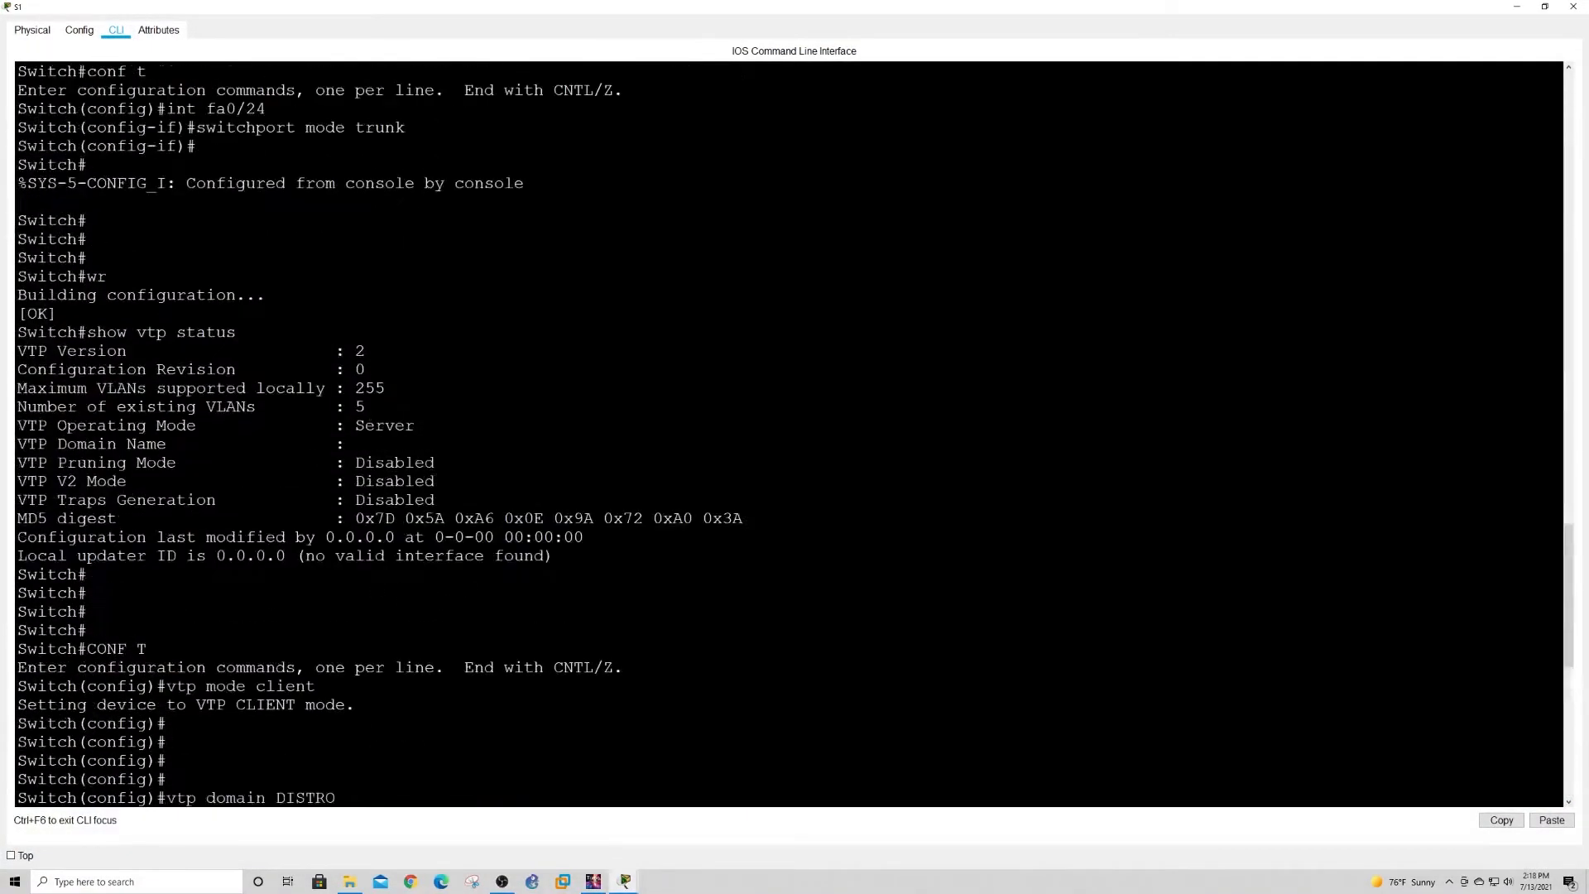
scroll(786, 431, "up", 15)
scroll(786, 431, "up", 13)
scroll(786, 431, "down", 20)
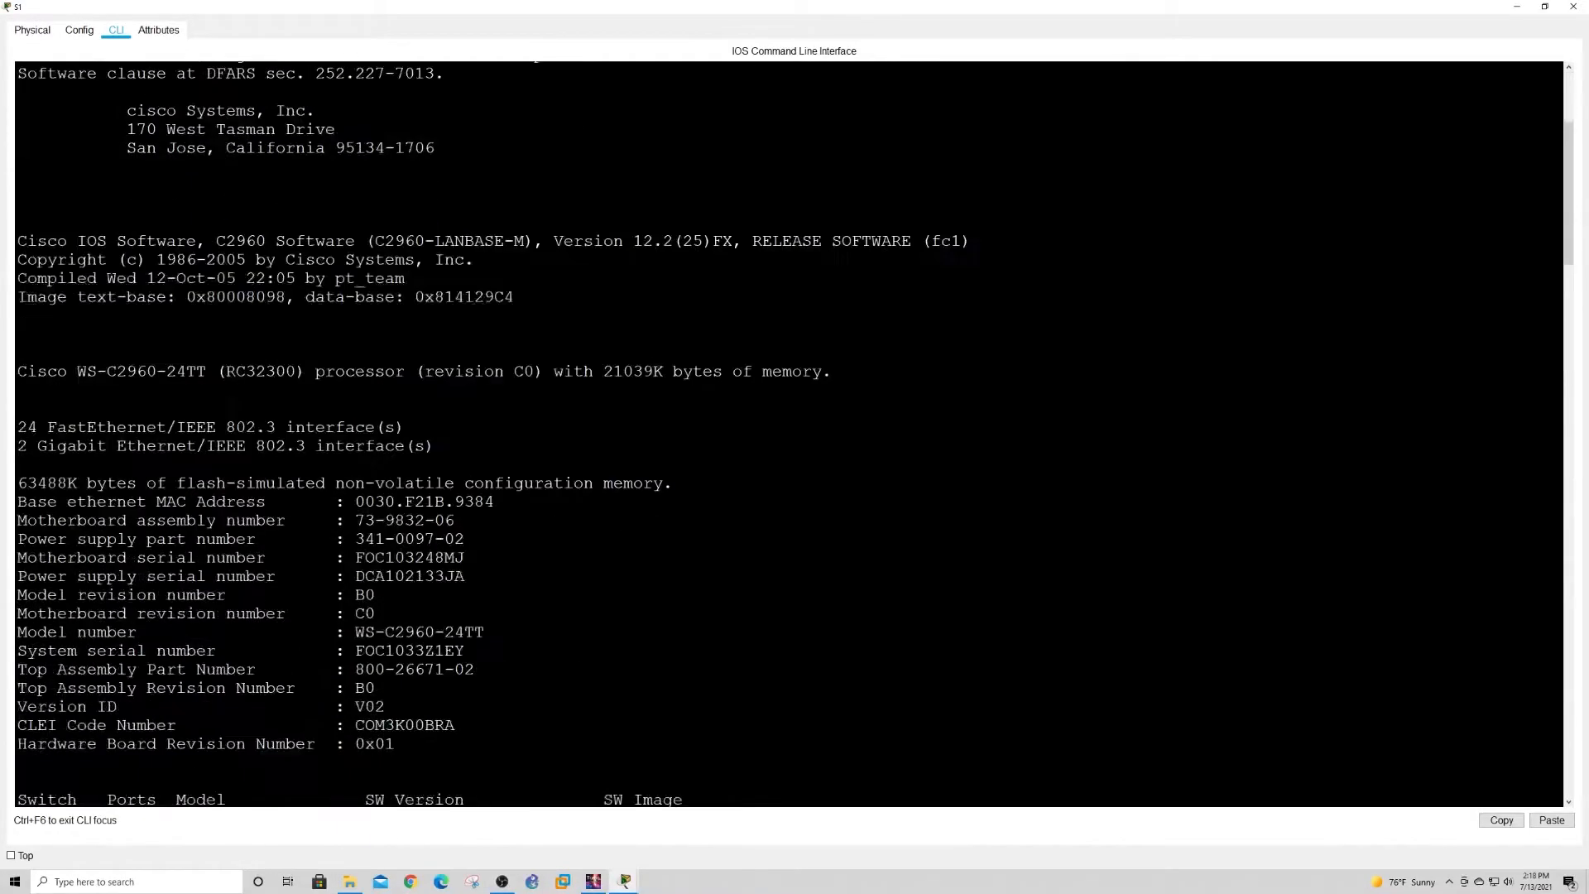
scroll(786, 430, "down", 15)
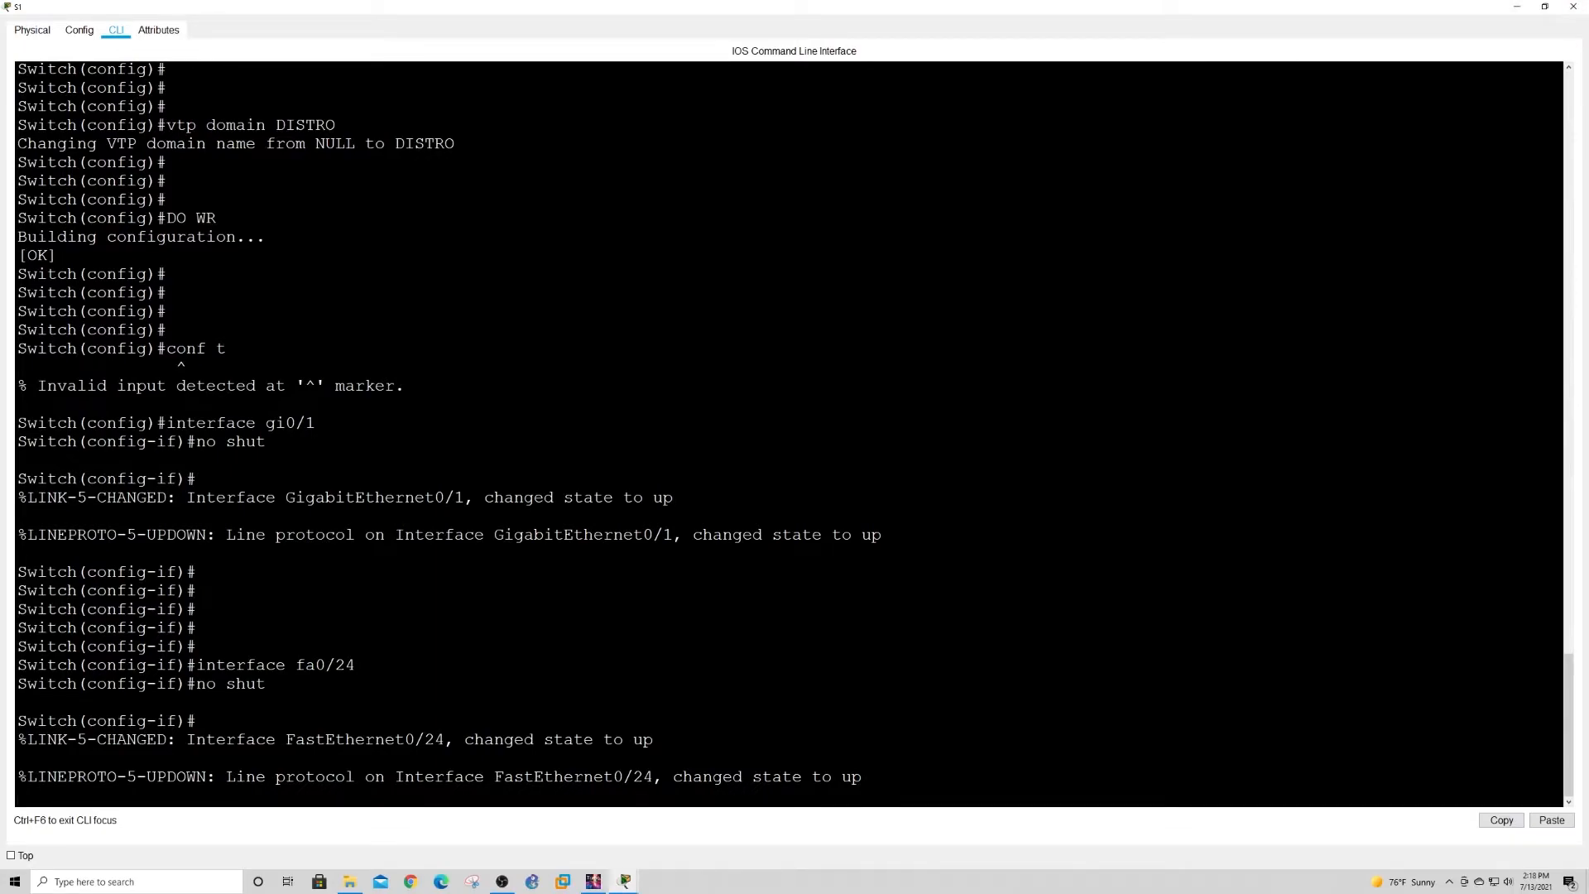
key("Return")
key("Return")
key("Return")
key("Return")
key("Return")
key("Return")
key("Return")
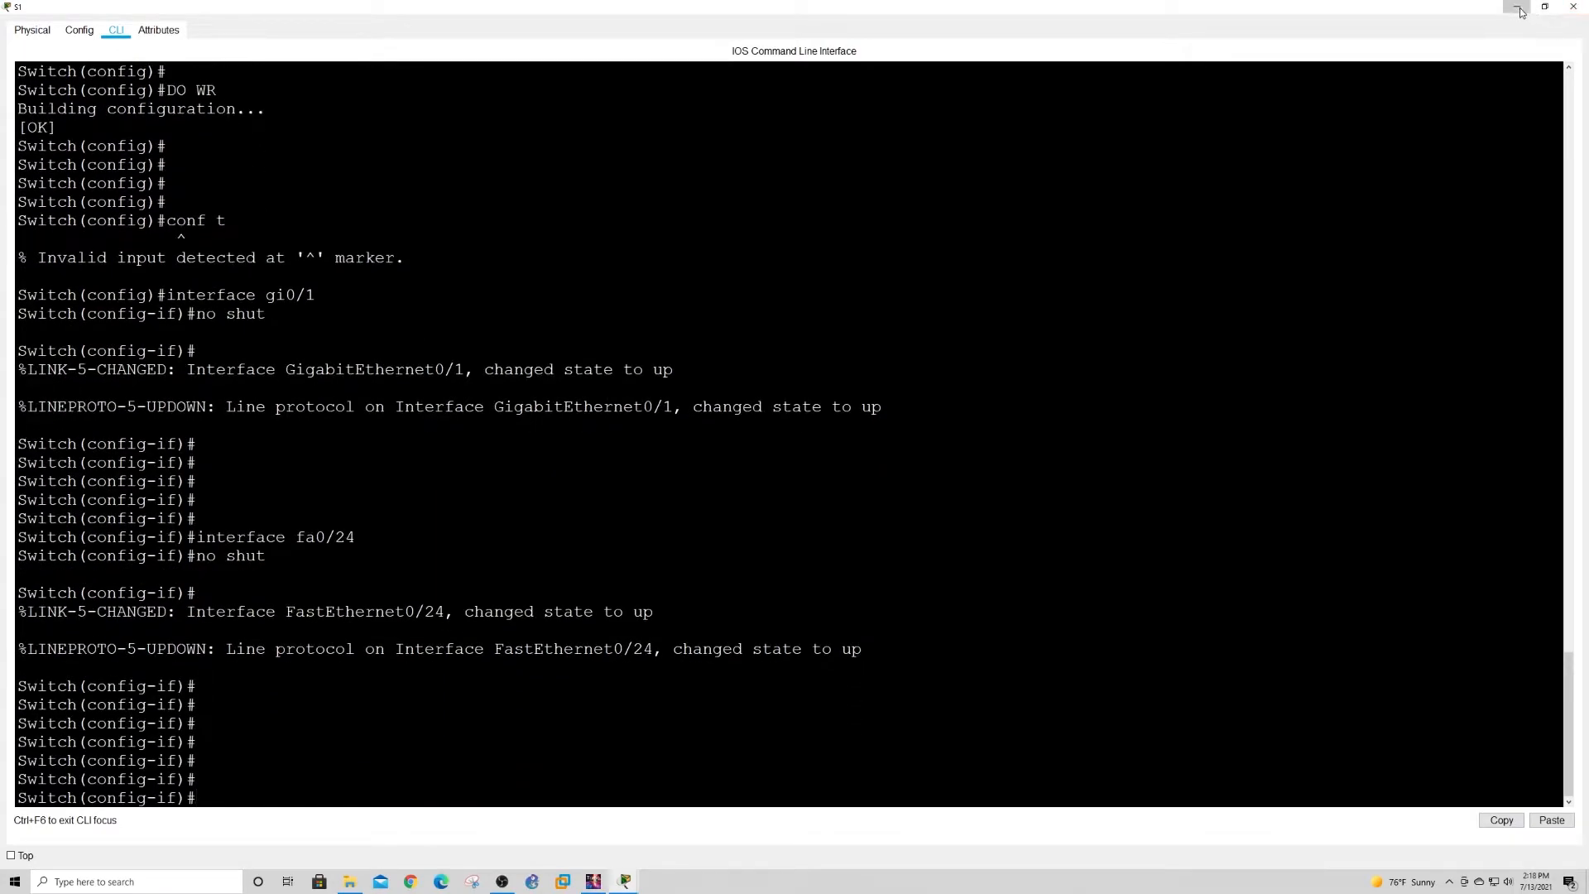
left_click(1520, 11)
left_click_drag(427, 332, 524, 447)
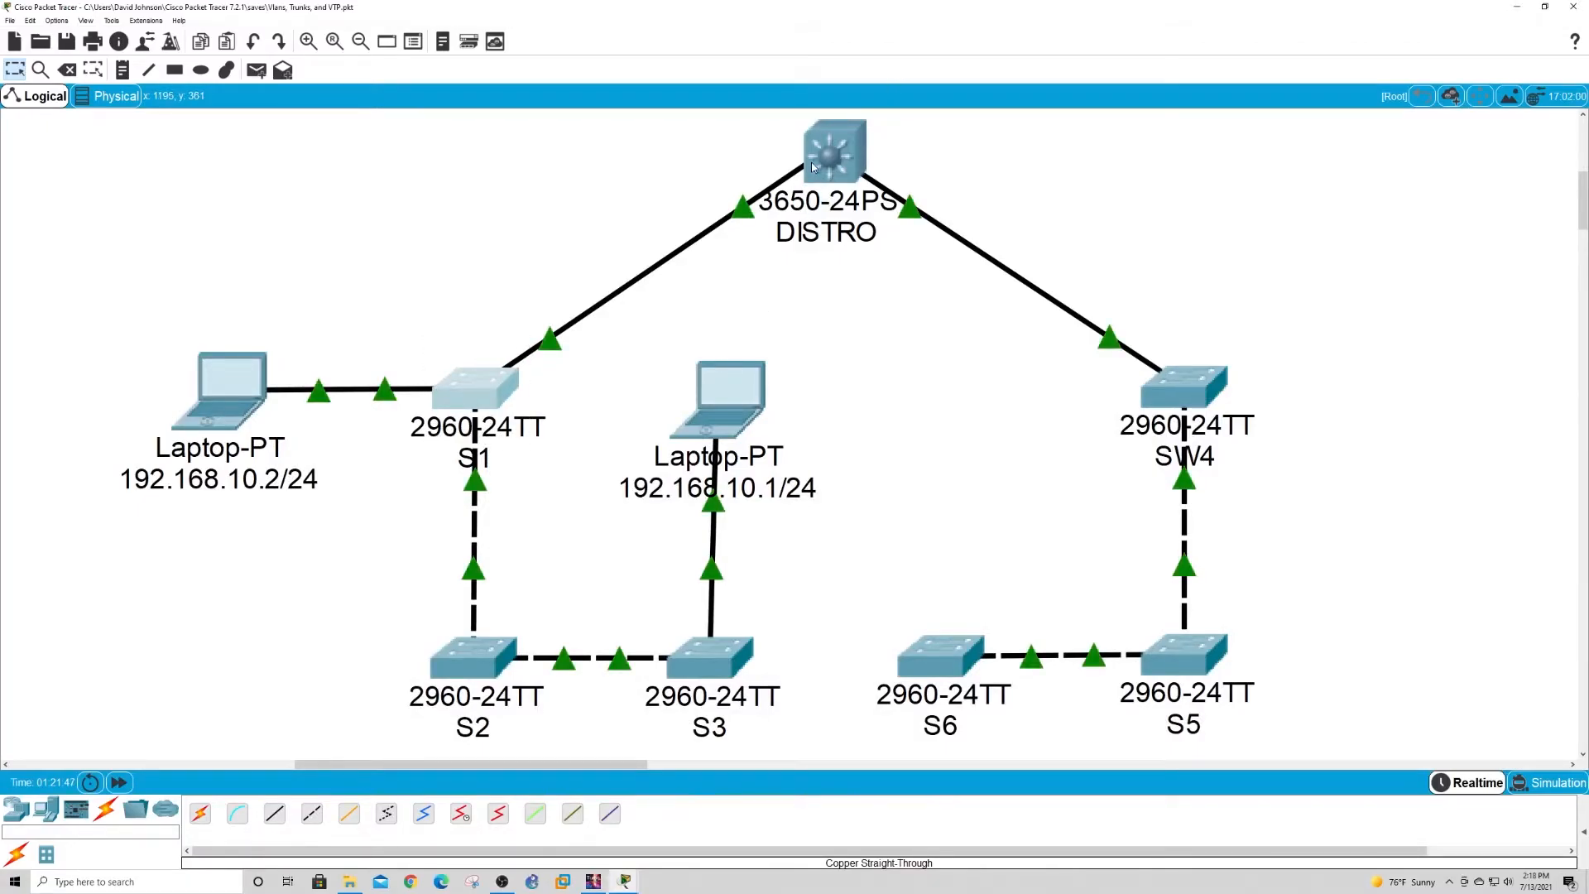
Return switch S1 to privileged EXEC mode and run show vlan brief to examine VLANs 10 to 50.
left_click(470, 392)
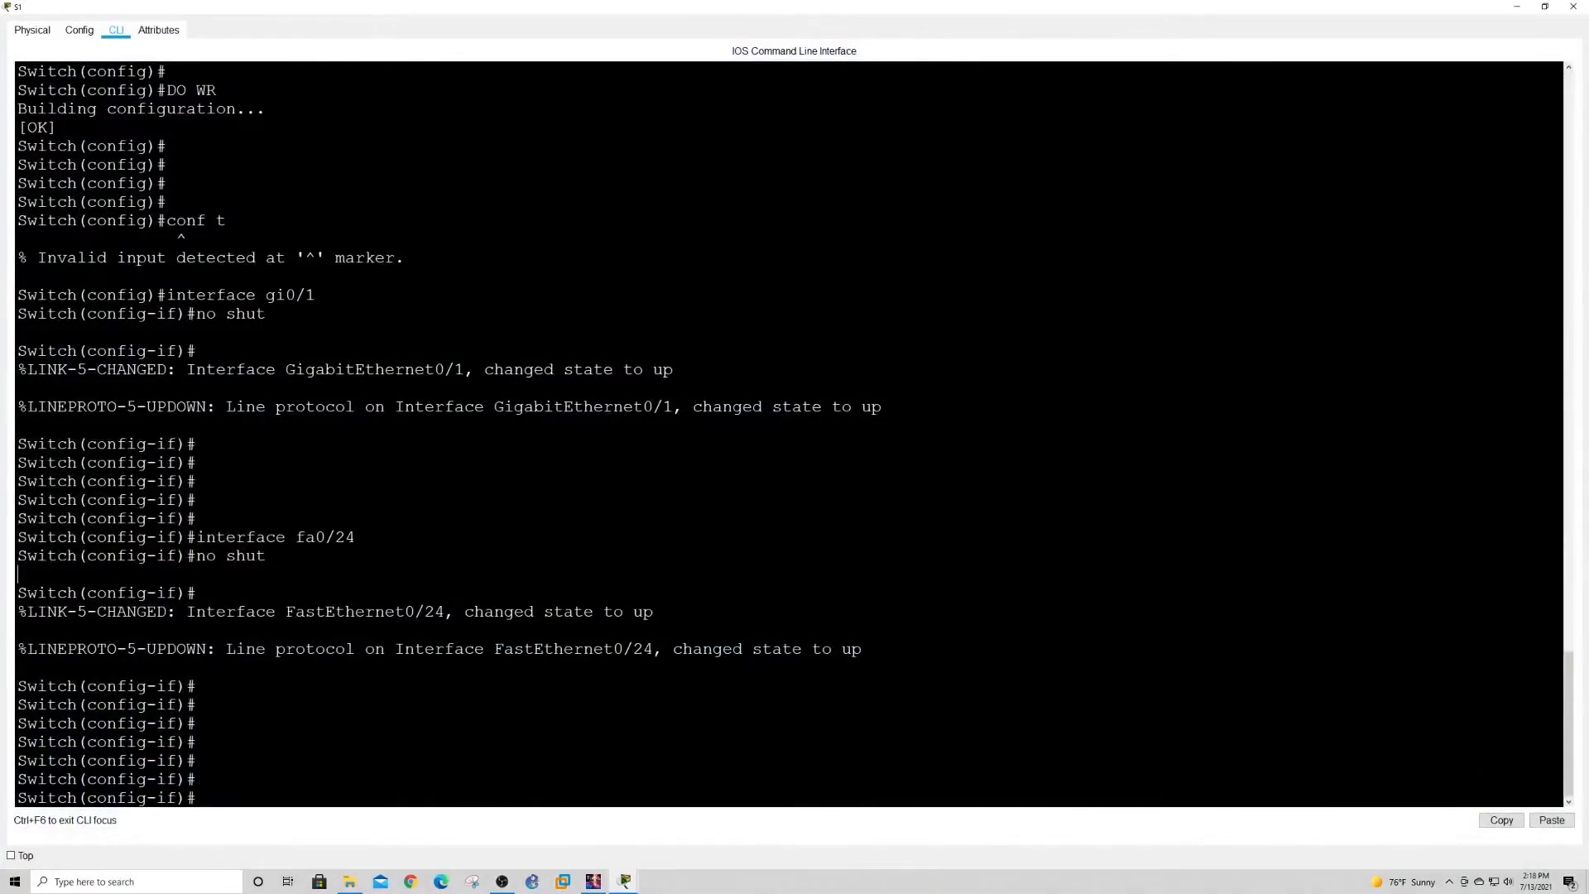
key("ctrl+z")
key("Return")
key("Return")
key("Return")
key("Return")
key("Return")
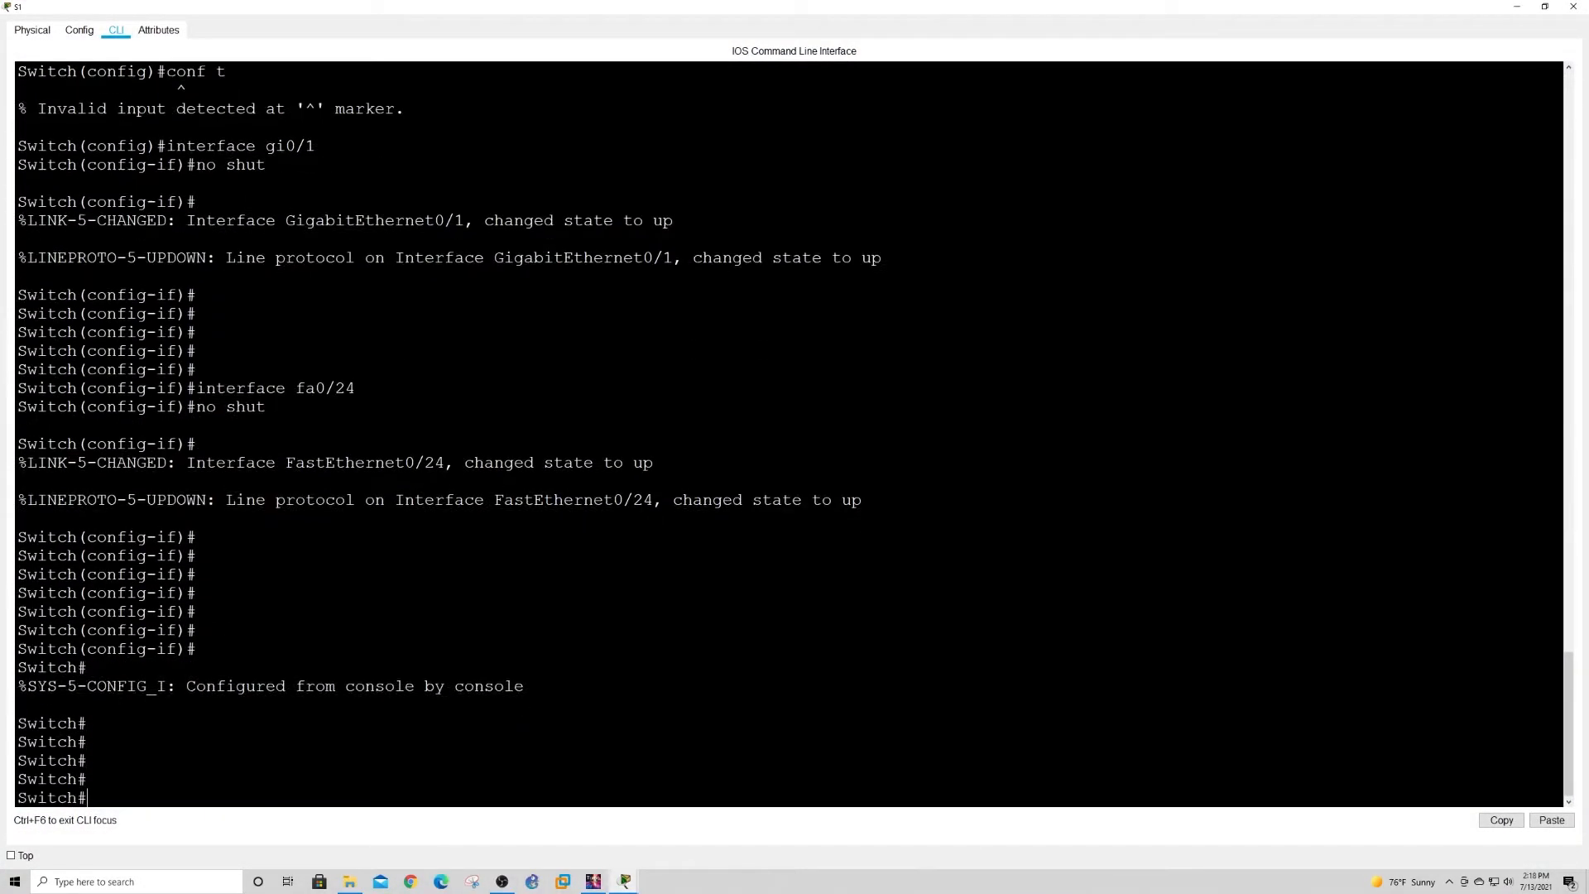
type("show vlan br")
key("Return")
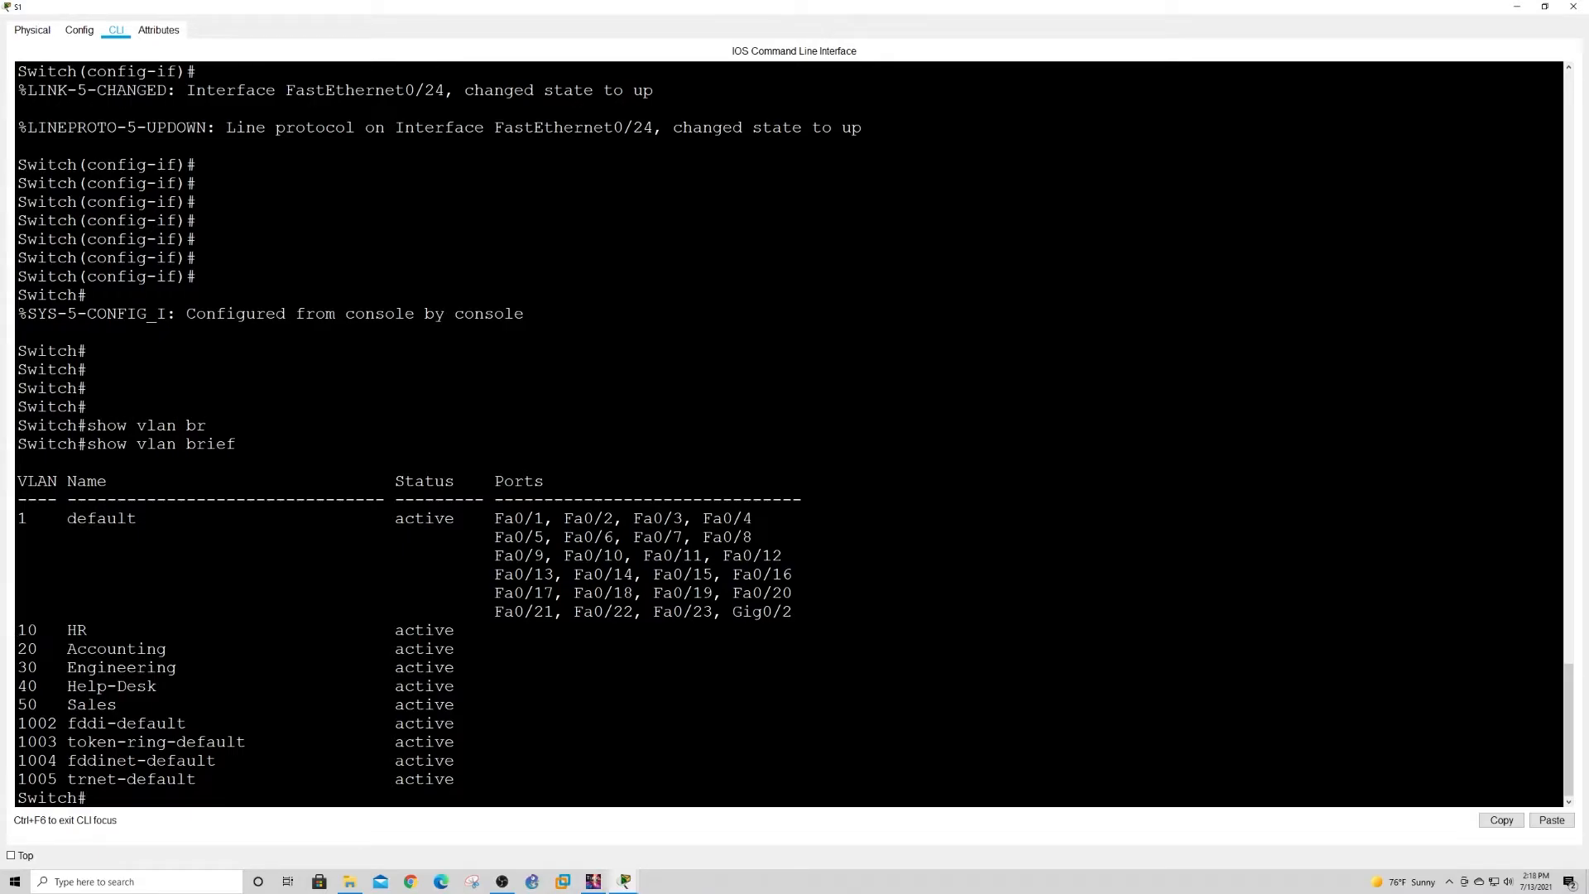
left_click_drag(17, 630, 472, 709)
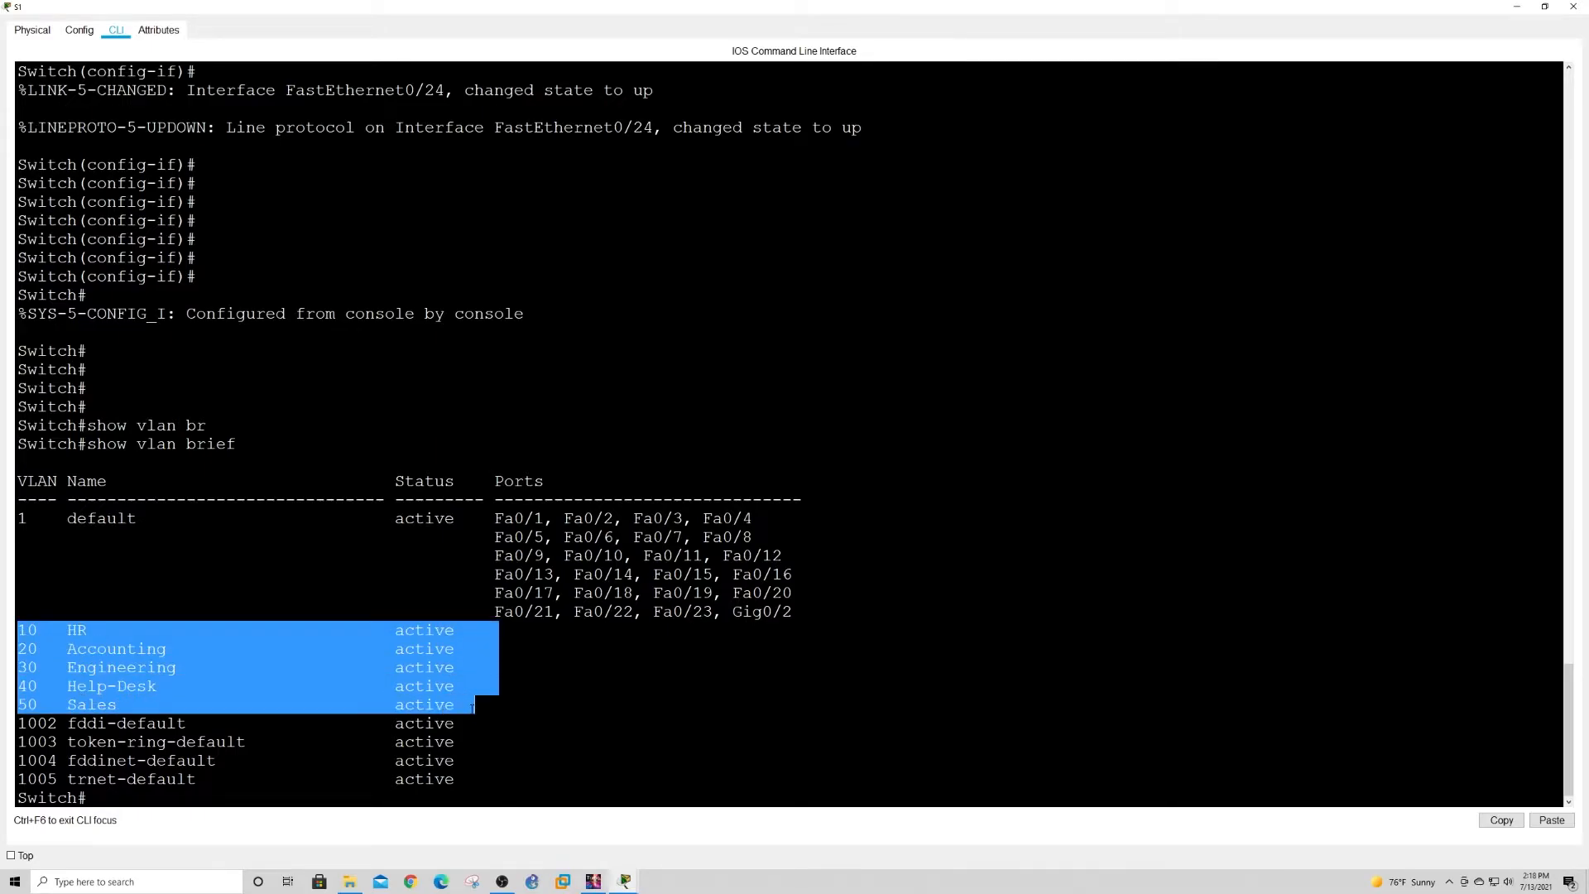
left_click(1518, 10)
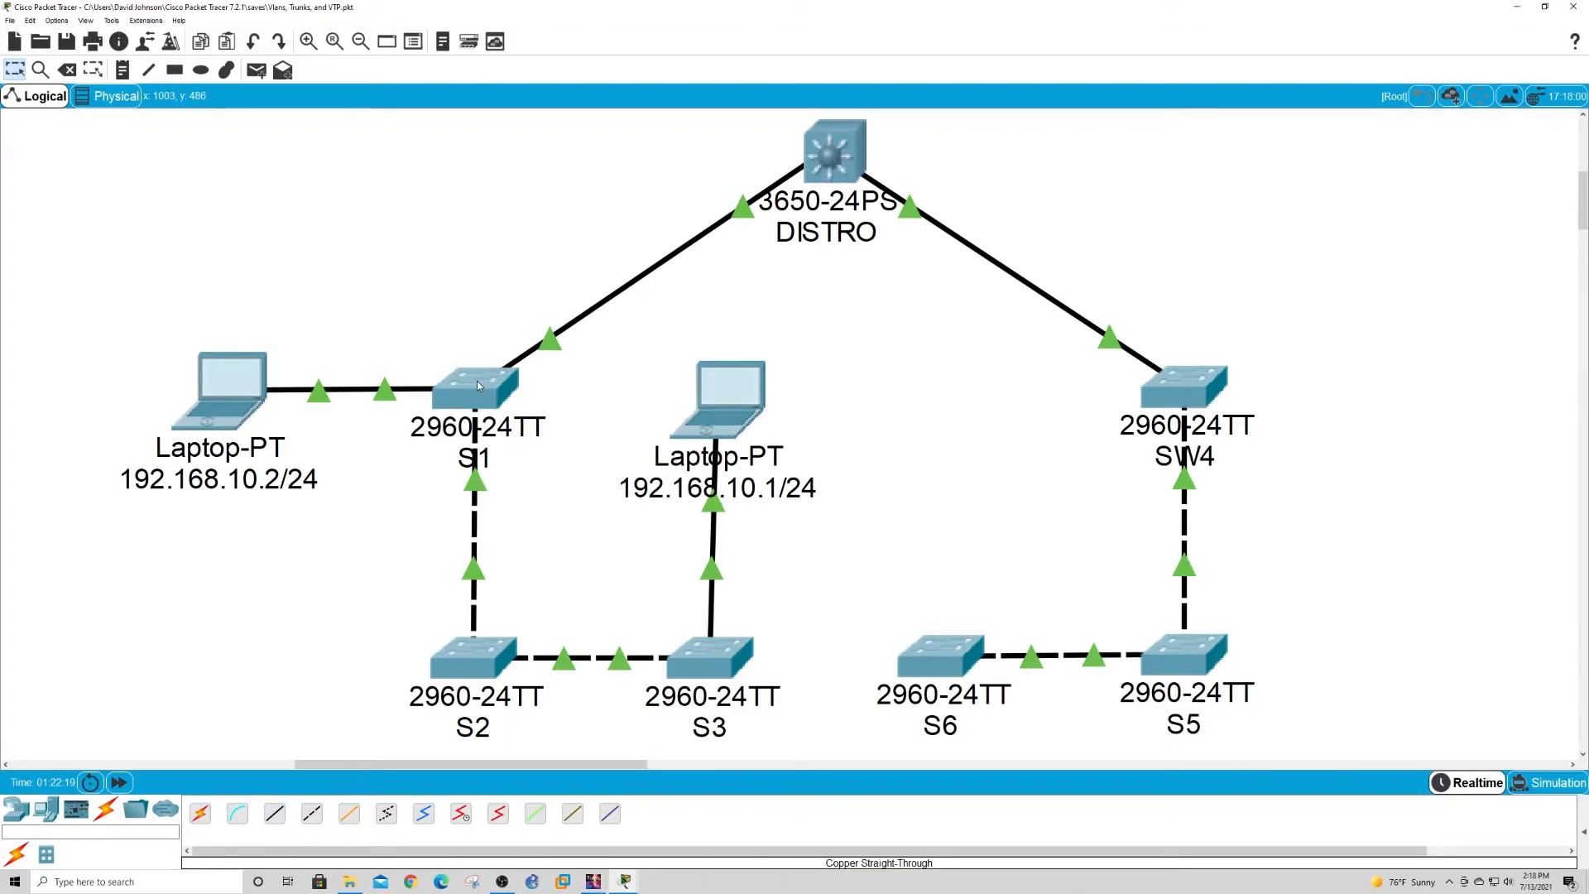
Check switch S1's port summary in the topology and look again at its VLAN table in the command line.
mouse_move(477, 383)
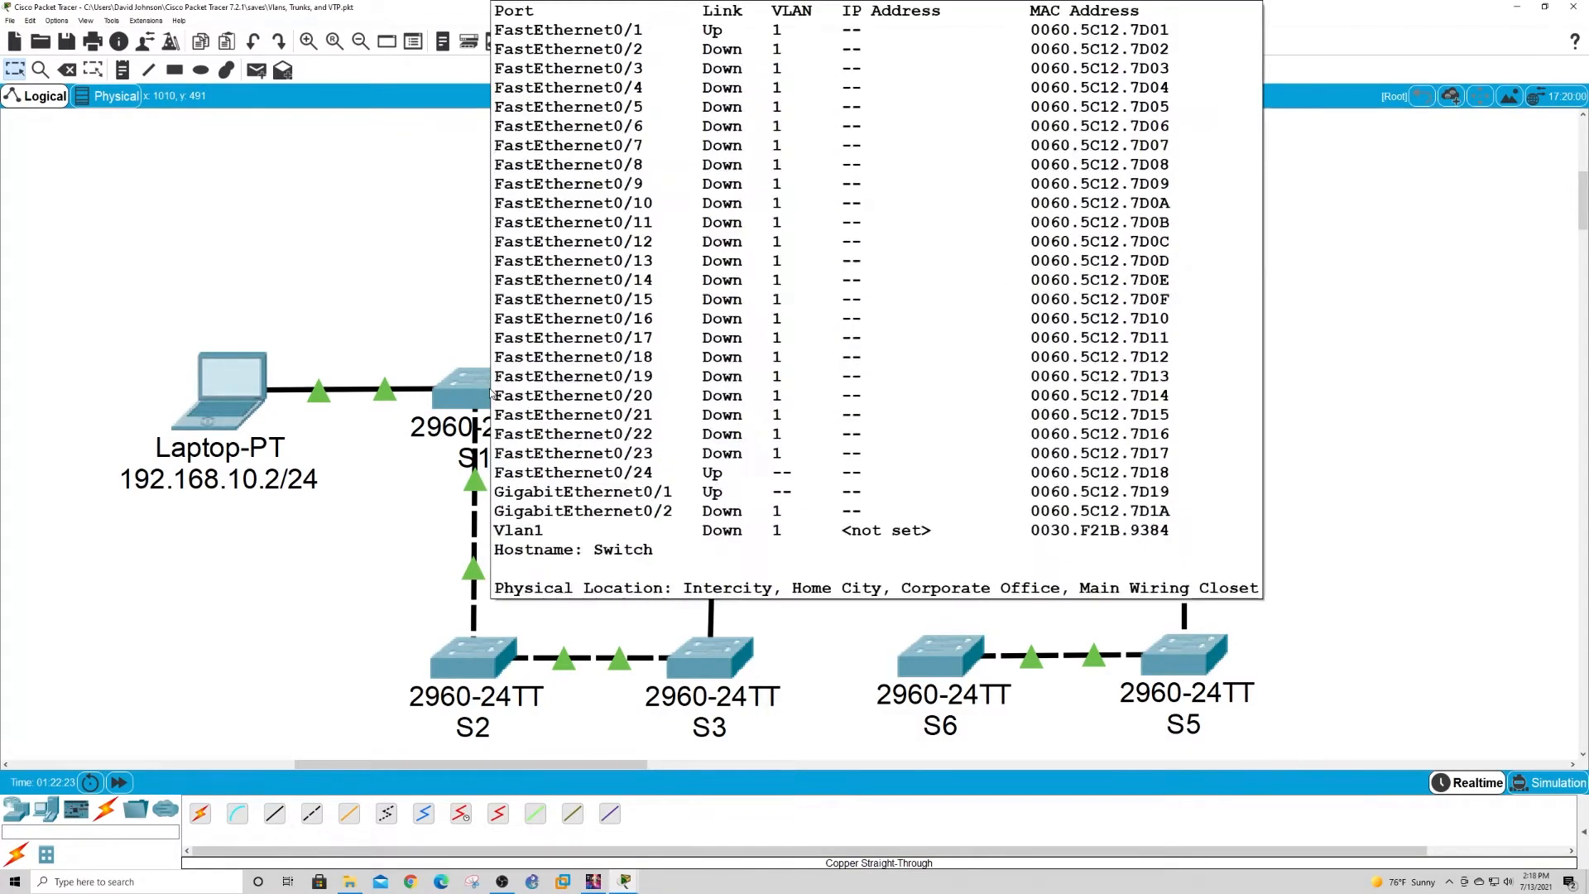
left_click(460, 387)
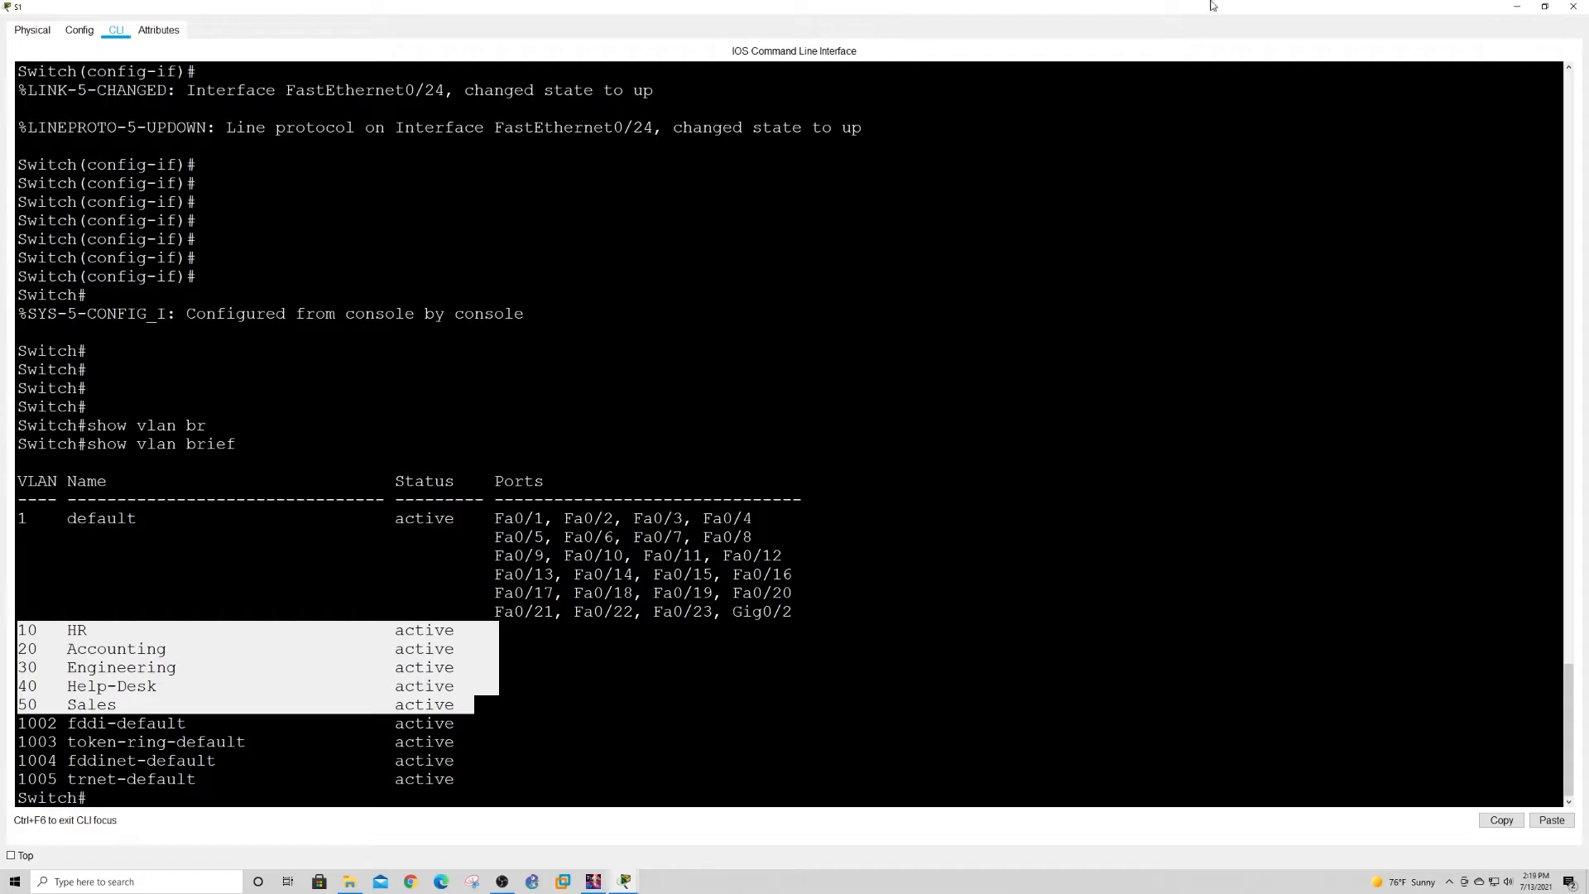
left_click(1517, 7)
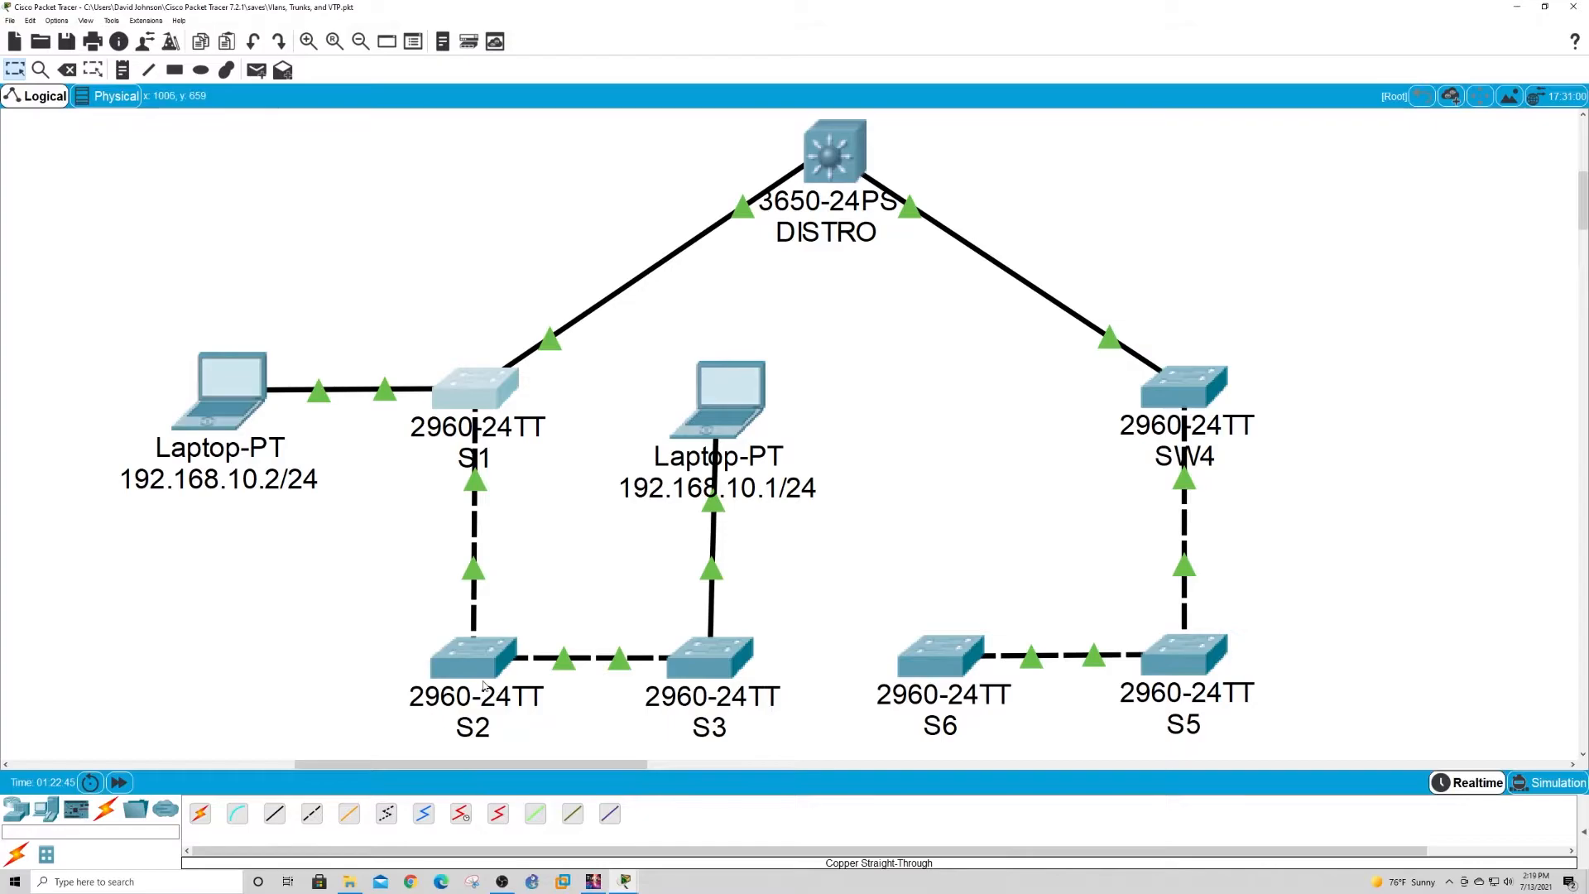
Run show vlan brief on switch S2 and examine its VLAN list.
left_click(480, 671)
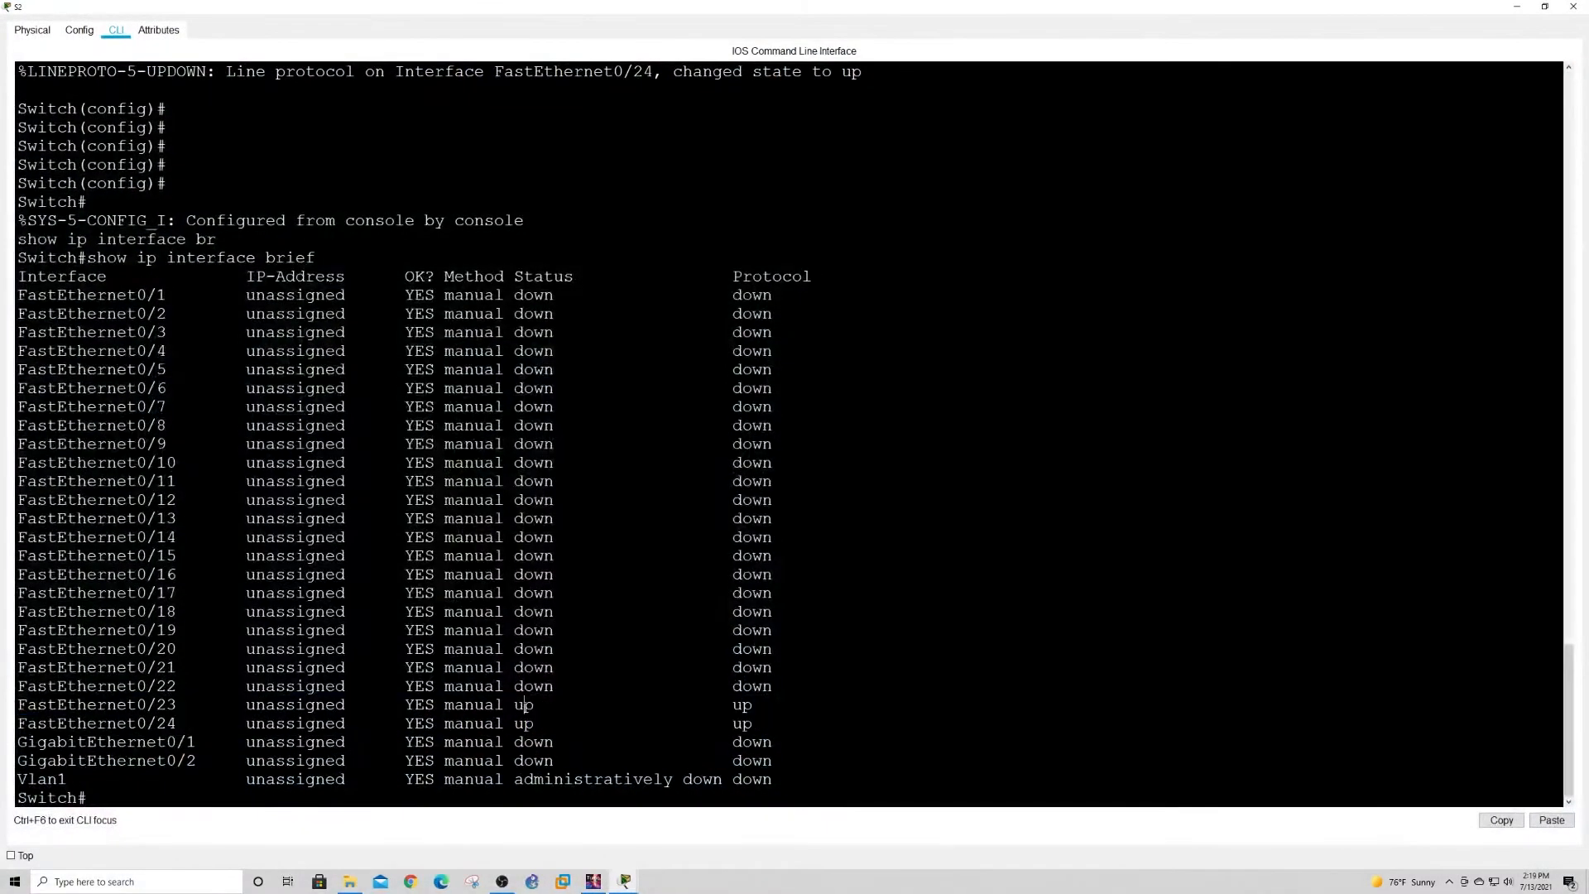
key("Return")
key("Return")
key("Return")
key("Return")
type("show")
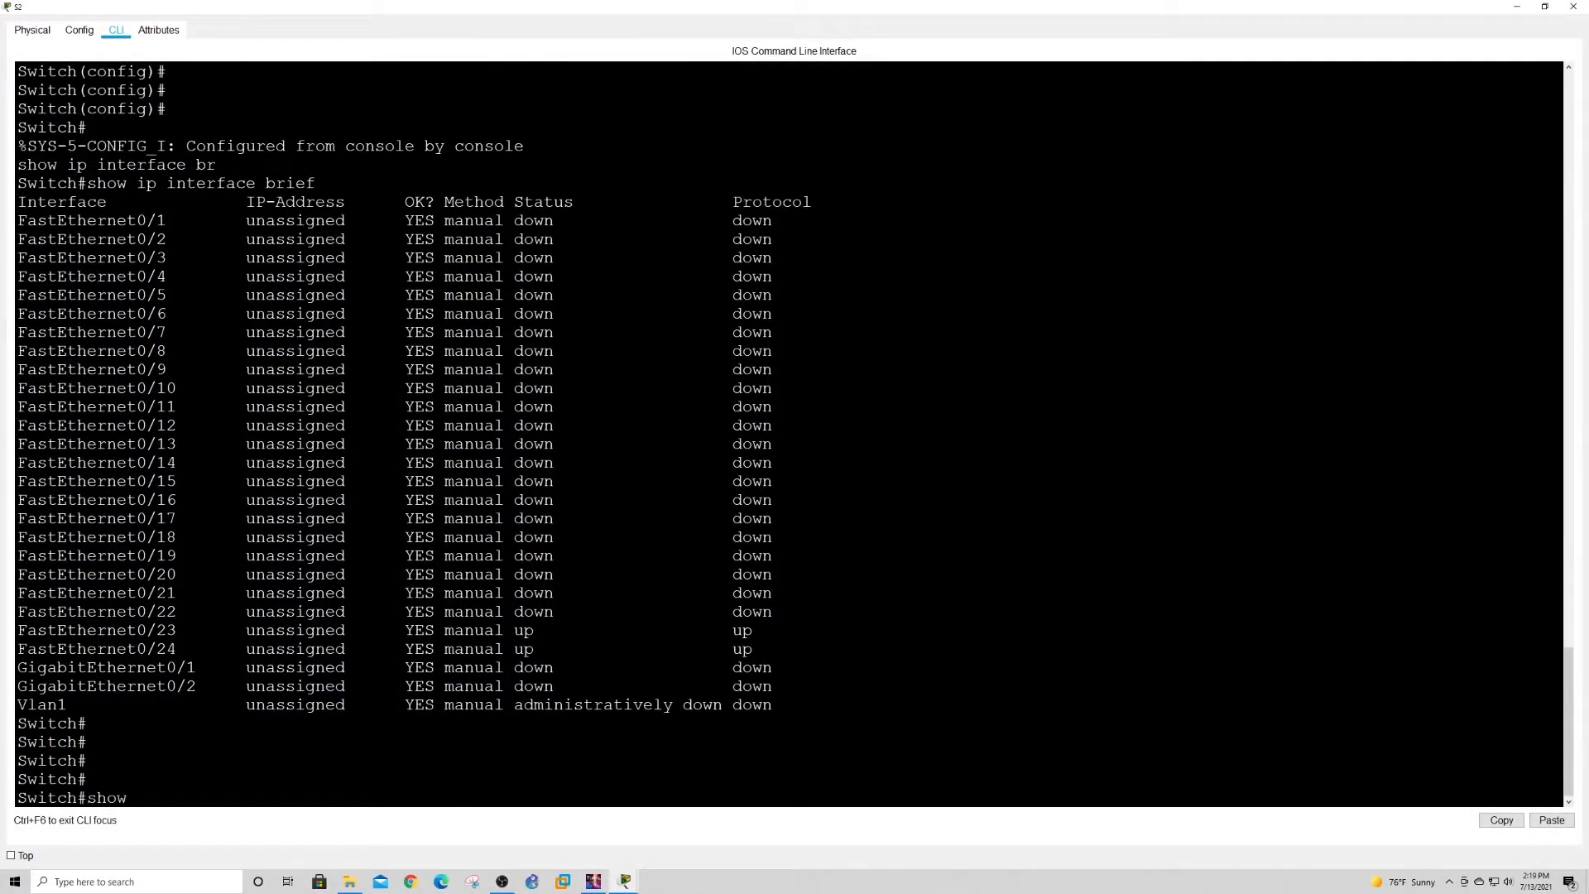
type(" vlan br")
key("Tab")
key("Return")
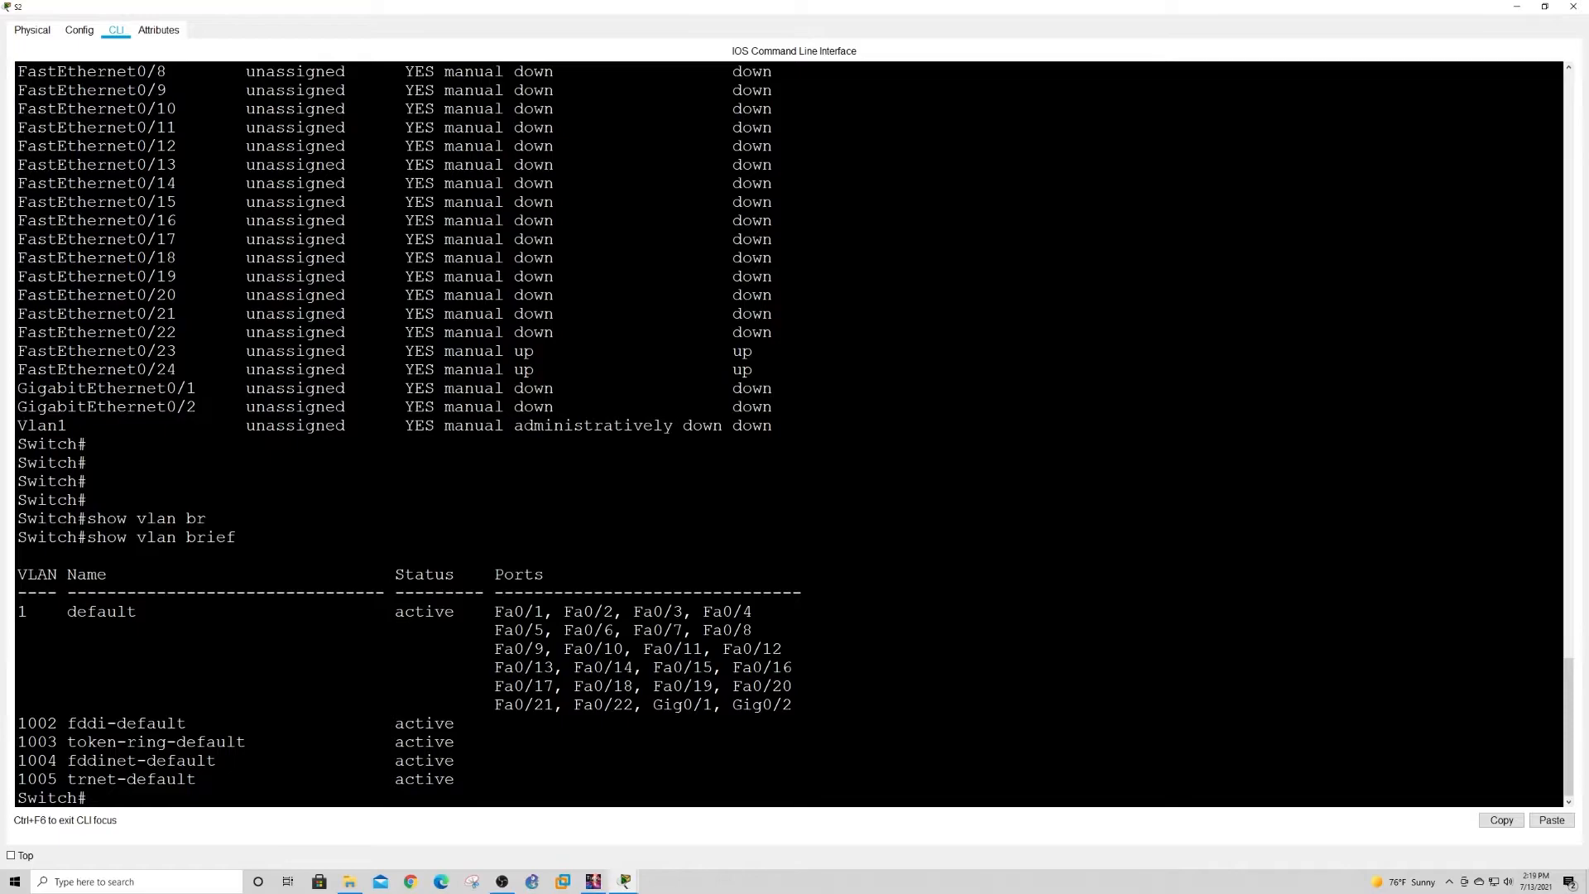
left_click_drag(28, 630, 246, 742)
left_click(375, 741)
key("Return")
key("Return")
key("Return")
key("Return")
key("Return")
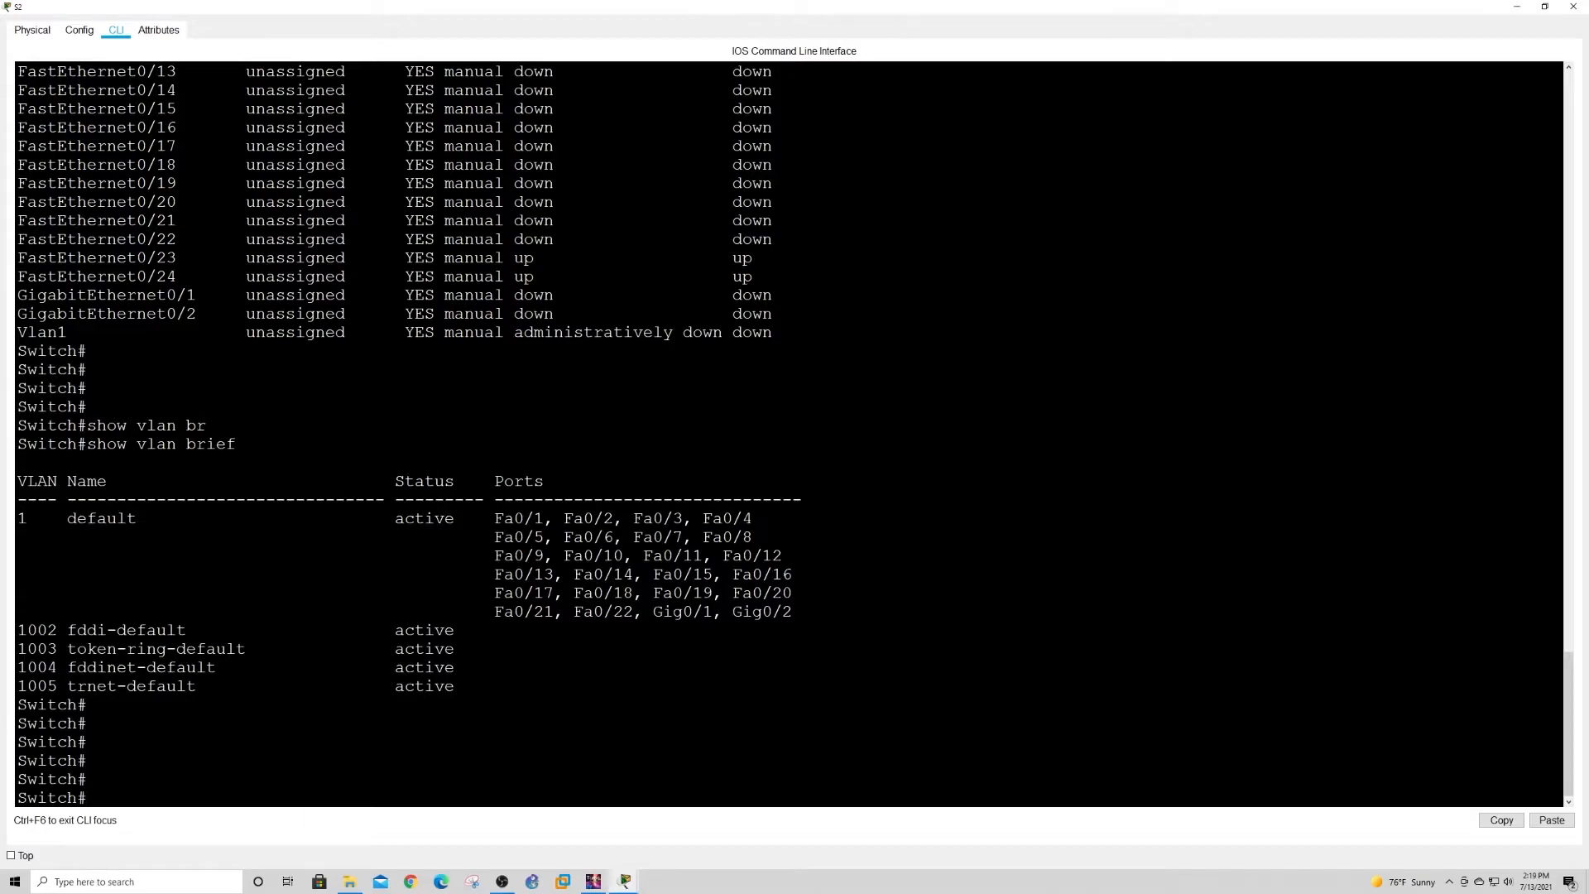
left_click(1519, 7)
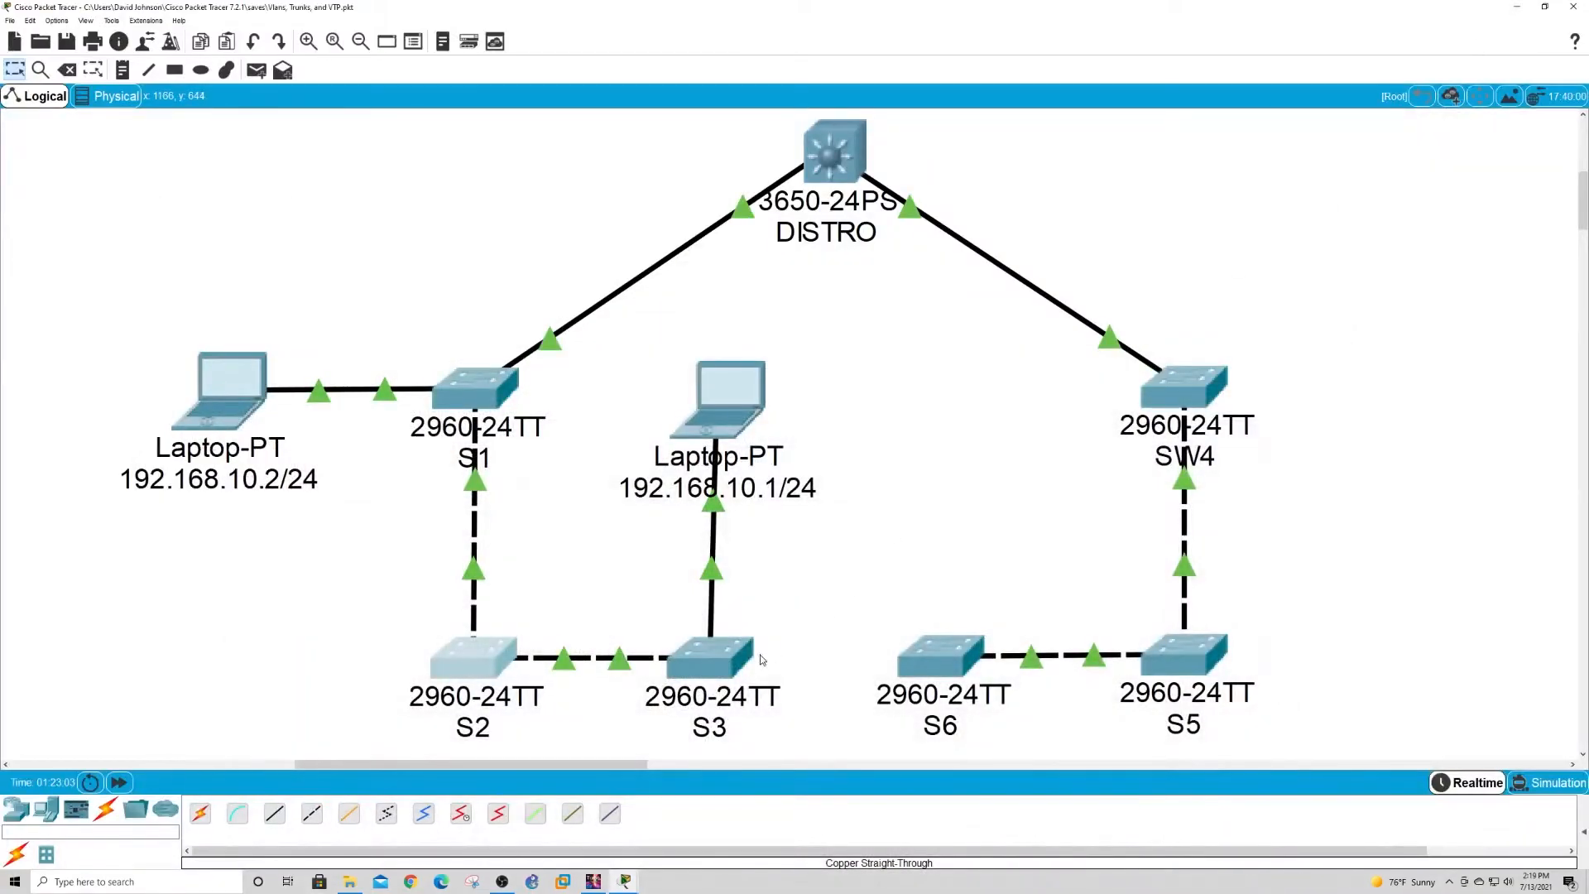
Run show vlan brief on switch S3 and examine its VLAN list.
left_click(700, 655)
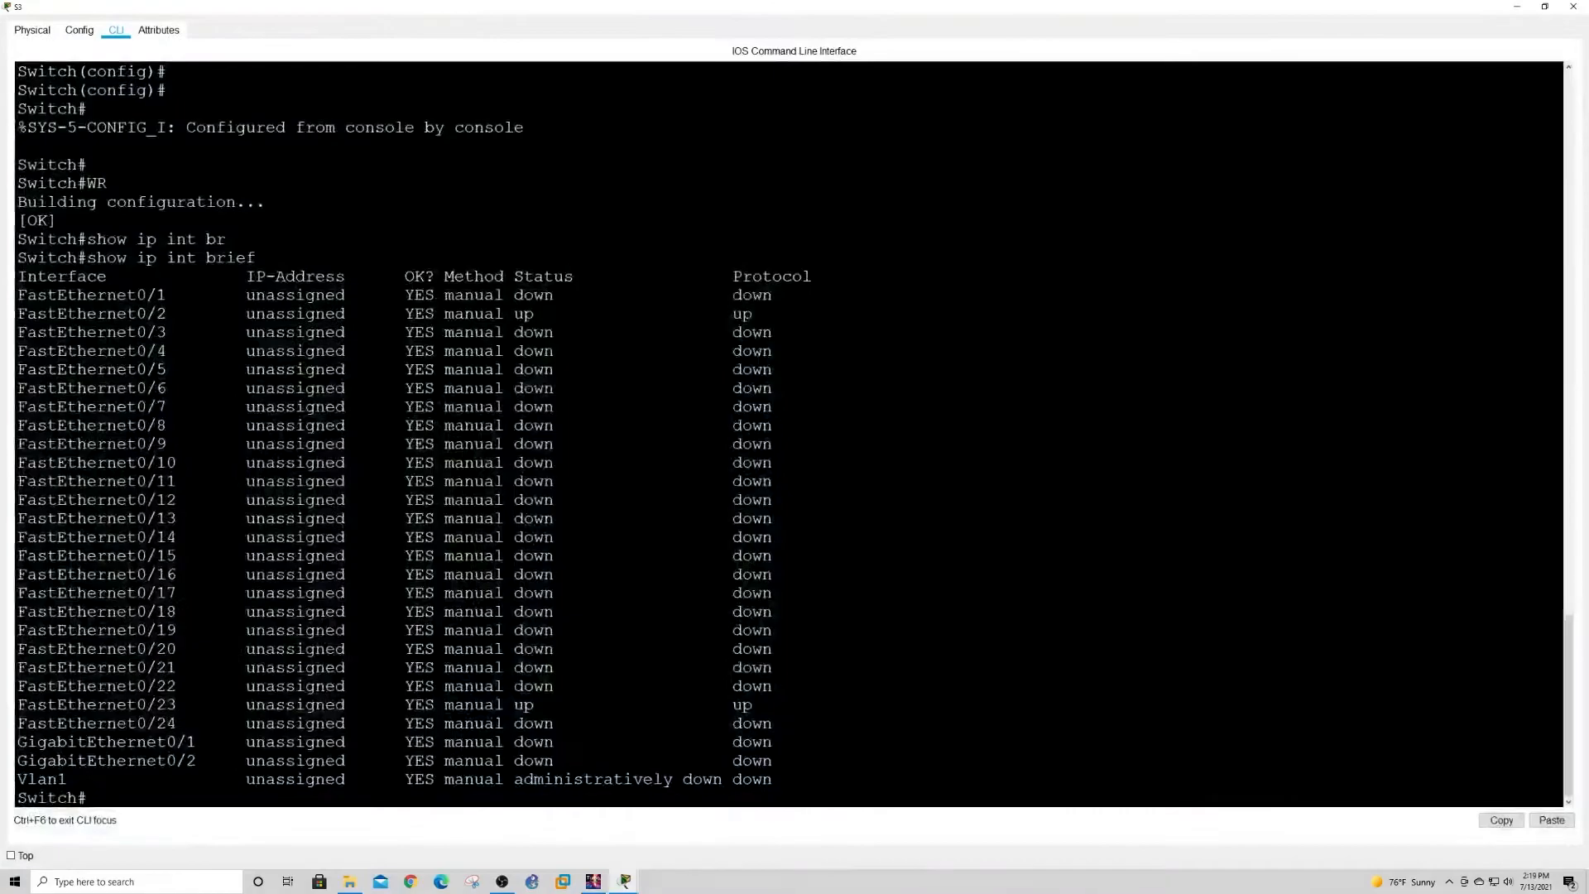
key("Return")
key("Return")
key("Return")
key("Return")
key("Return")
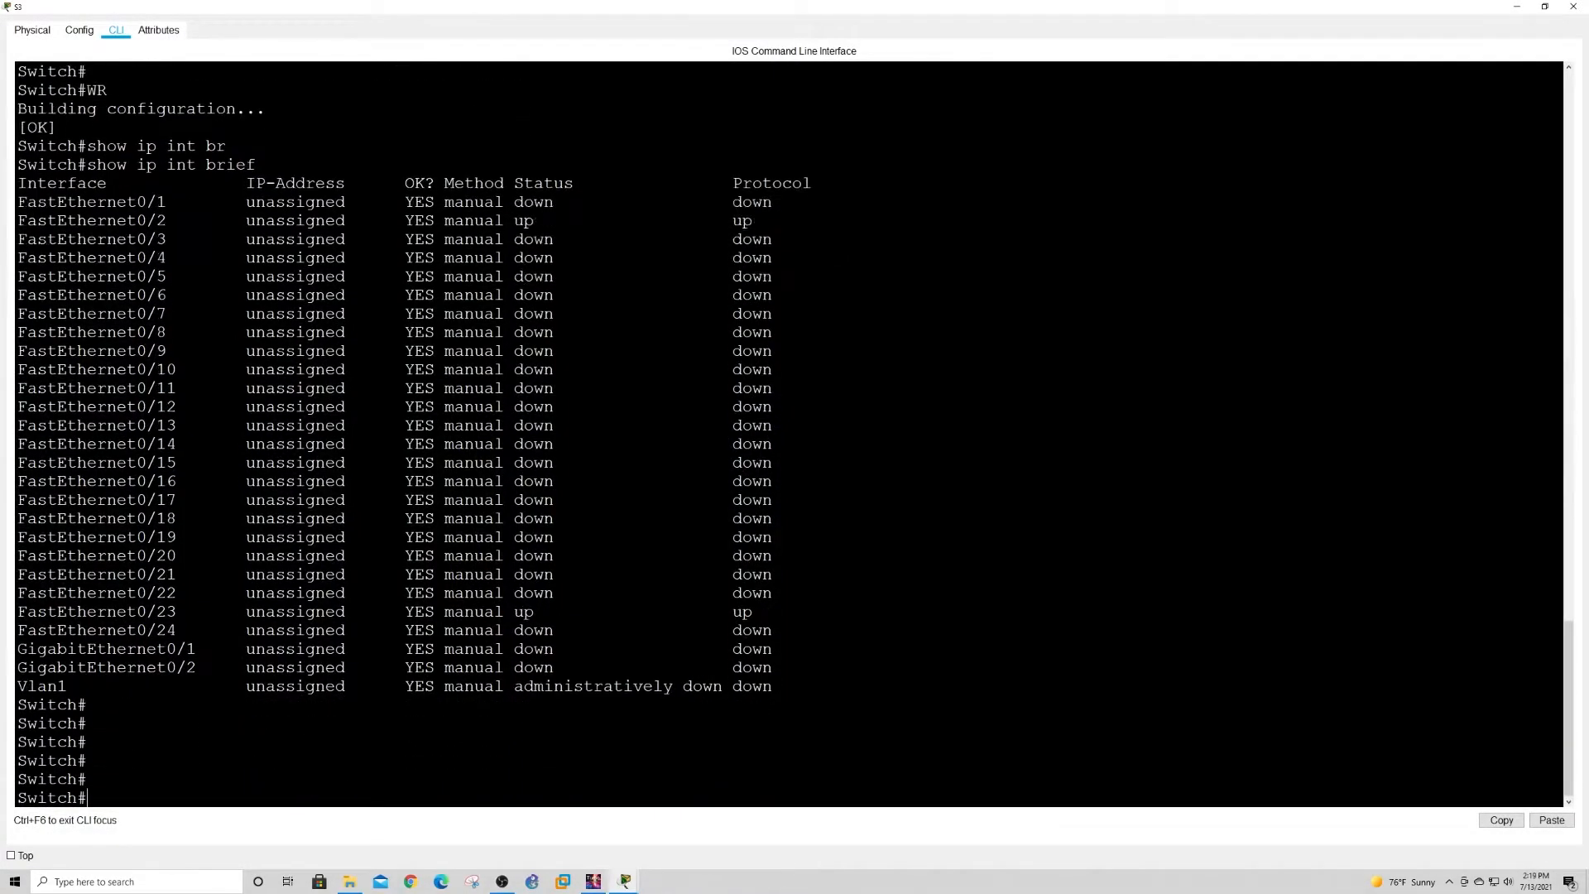
type("show vlan br")
key("Tab")
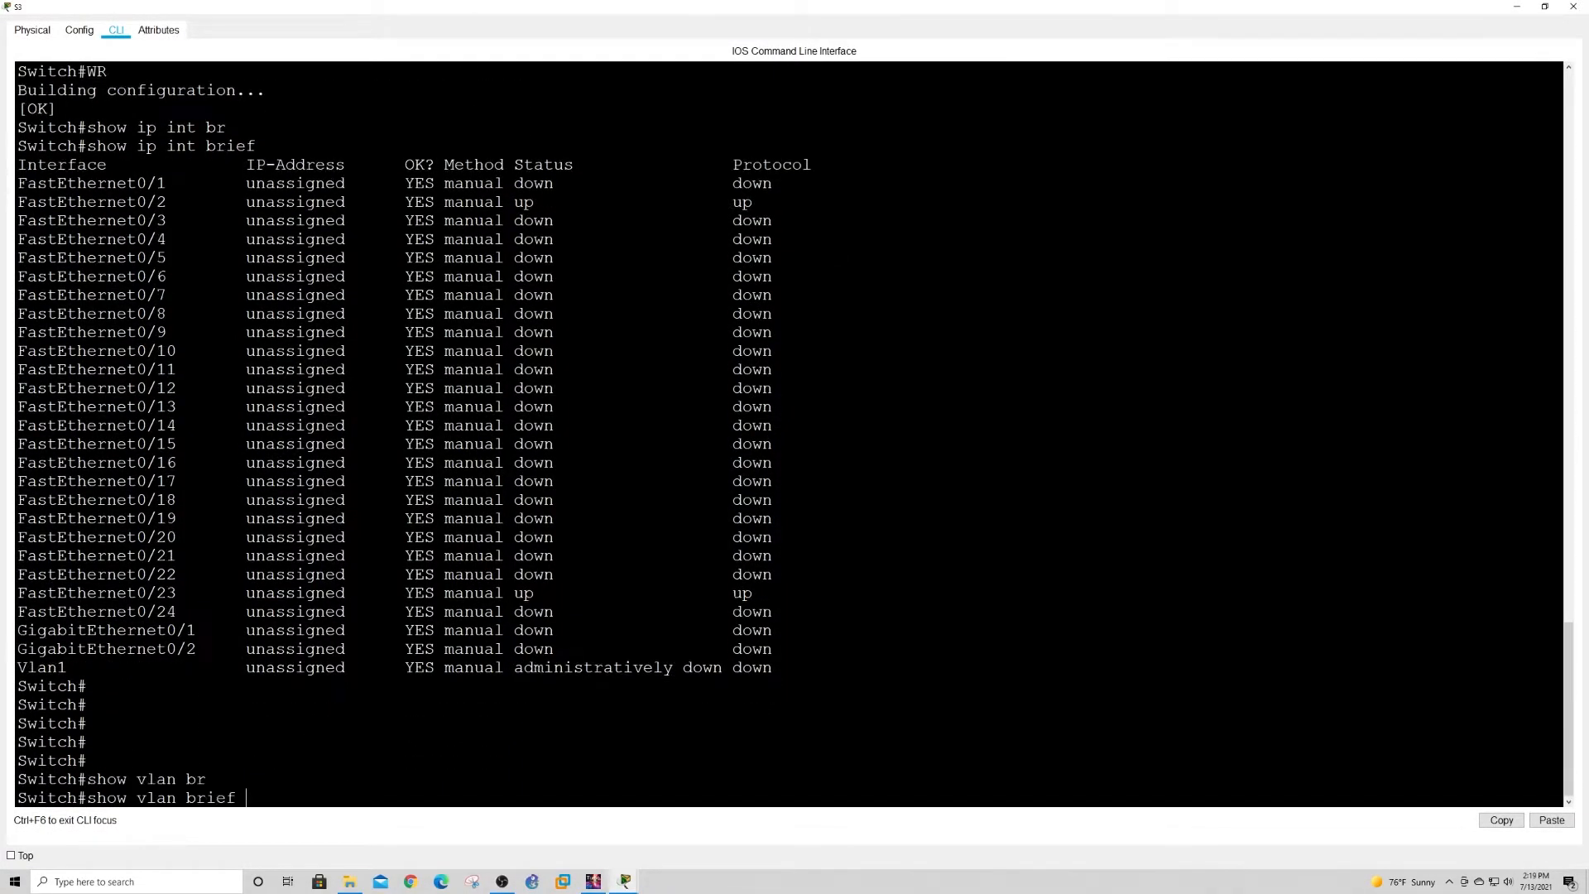
key("Return")
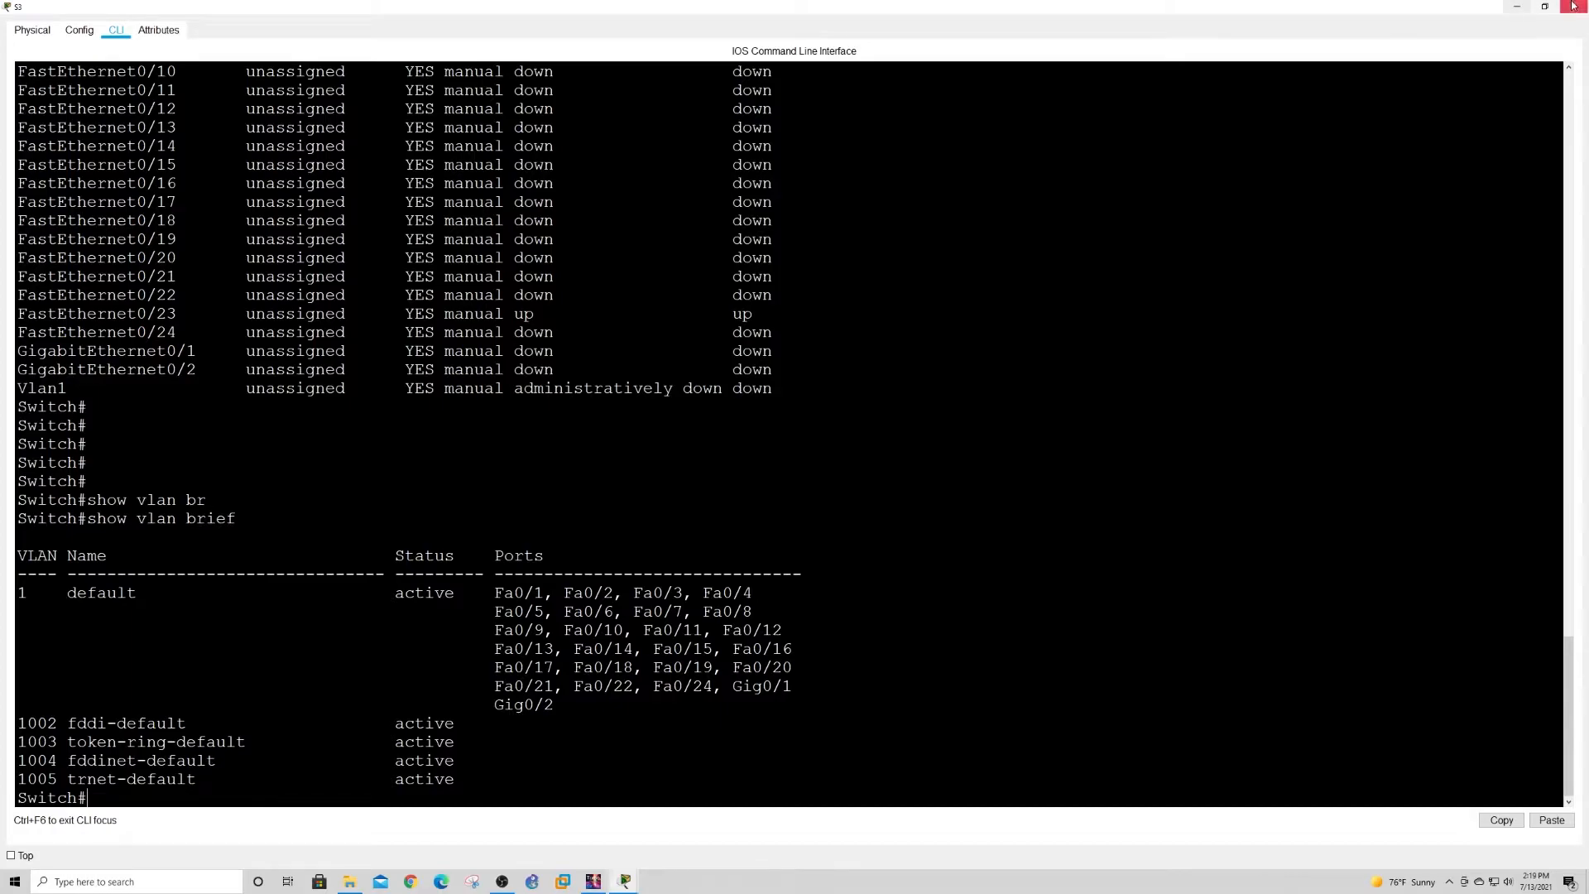
left_click(1517, 7)
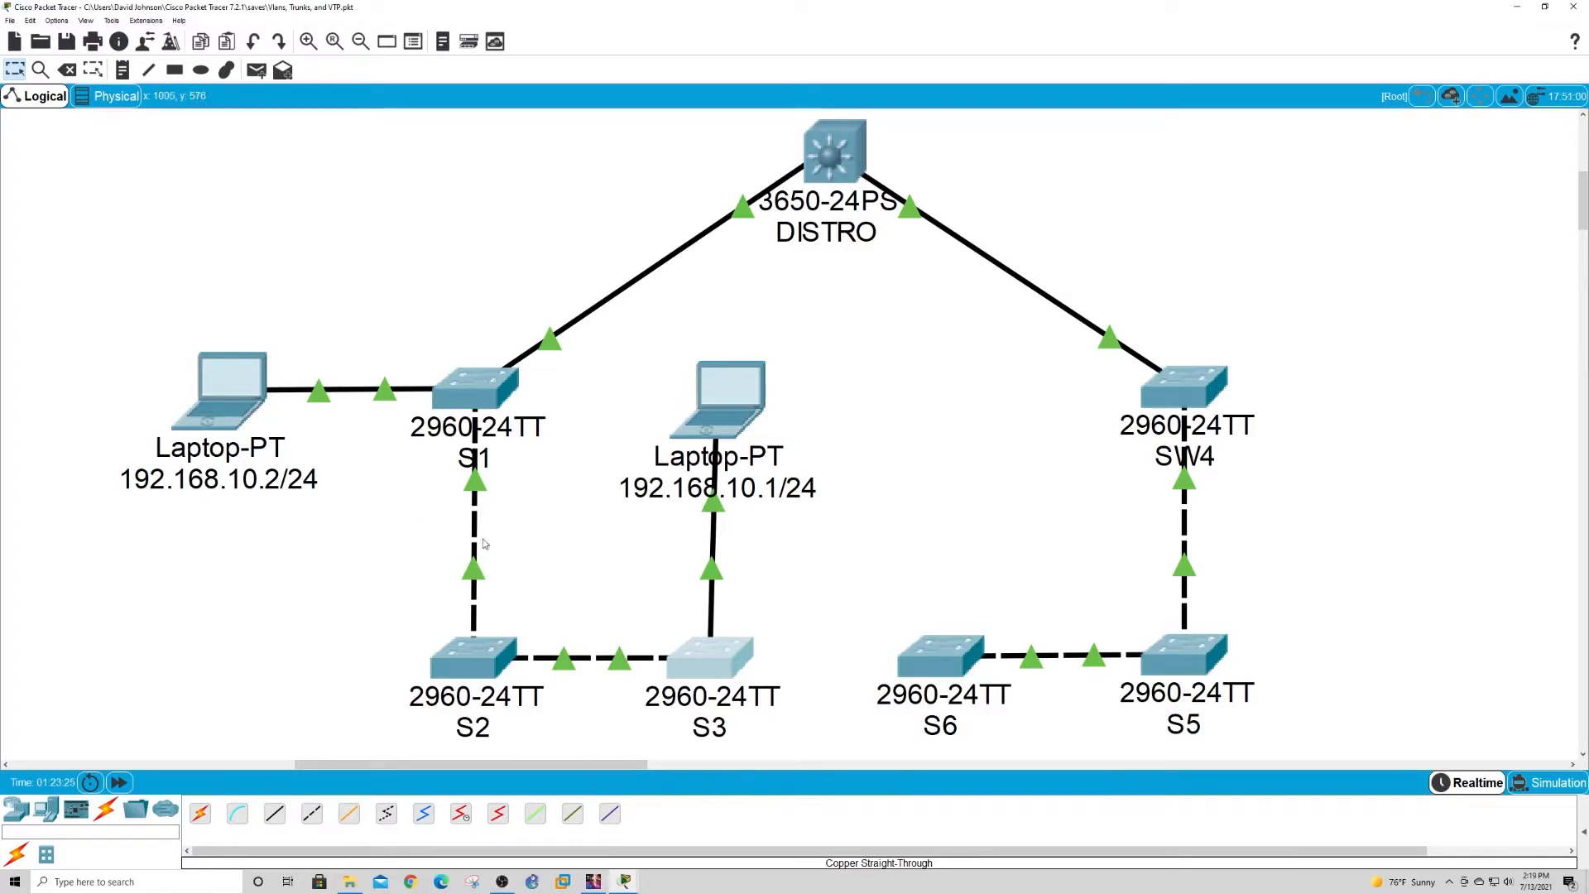
Run show vtp status on switch S2 and examine its VTP domain name and operating mode.
left_click(473, 664)
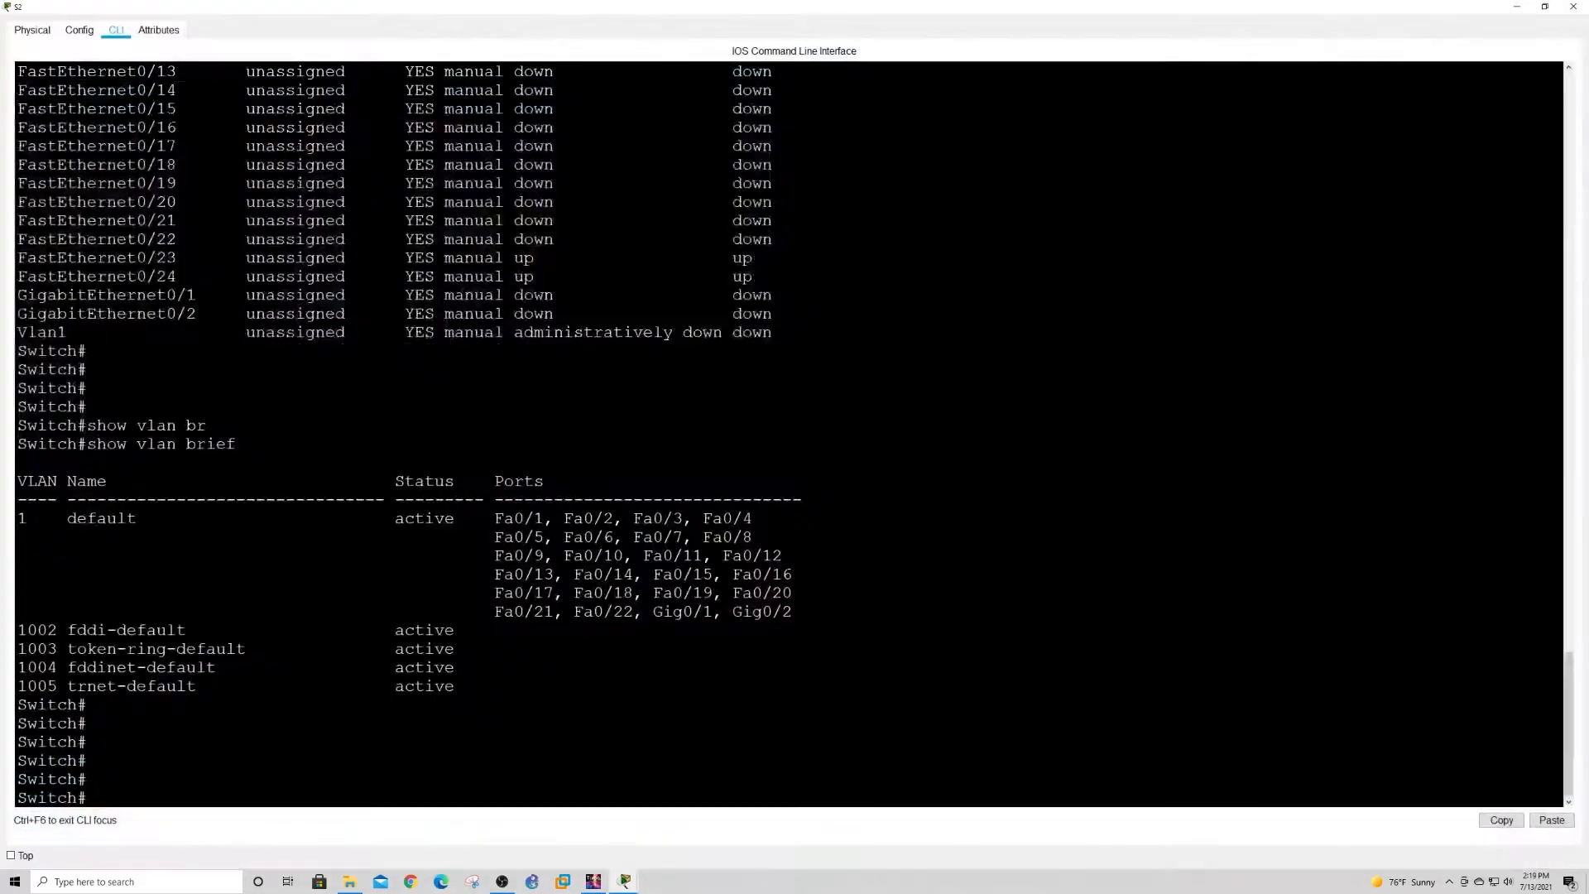
type("show vtp status")
key("Return")
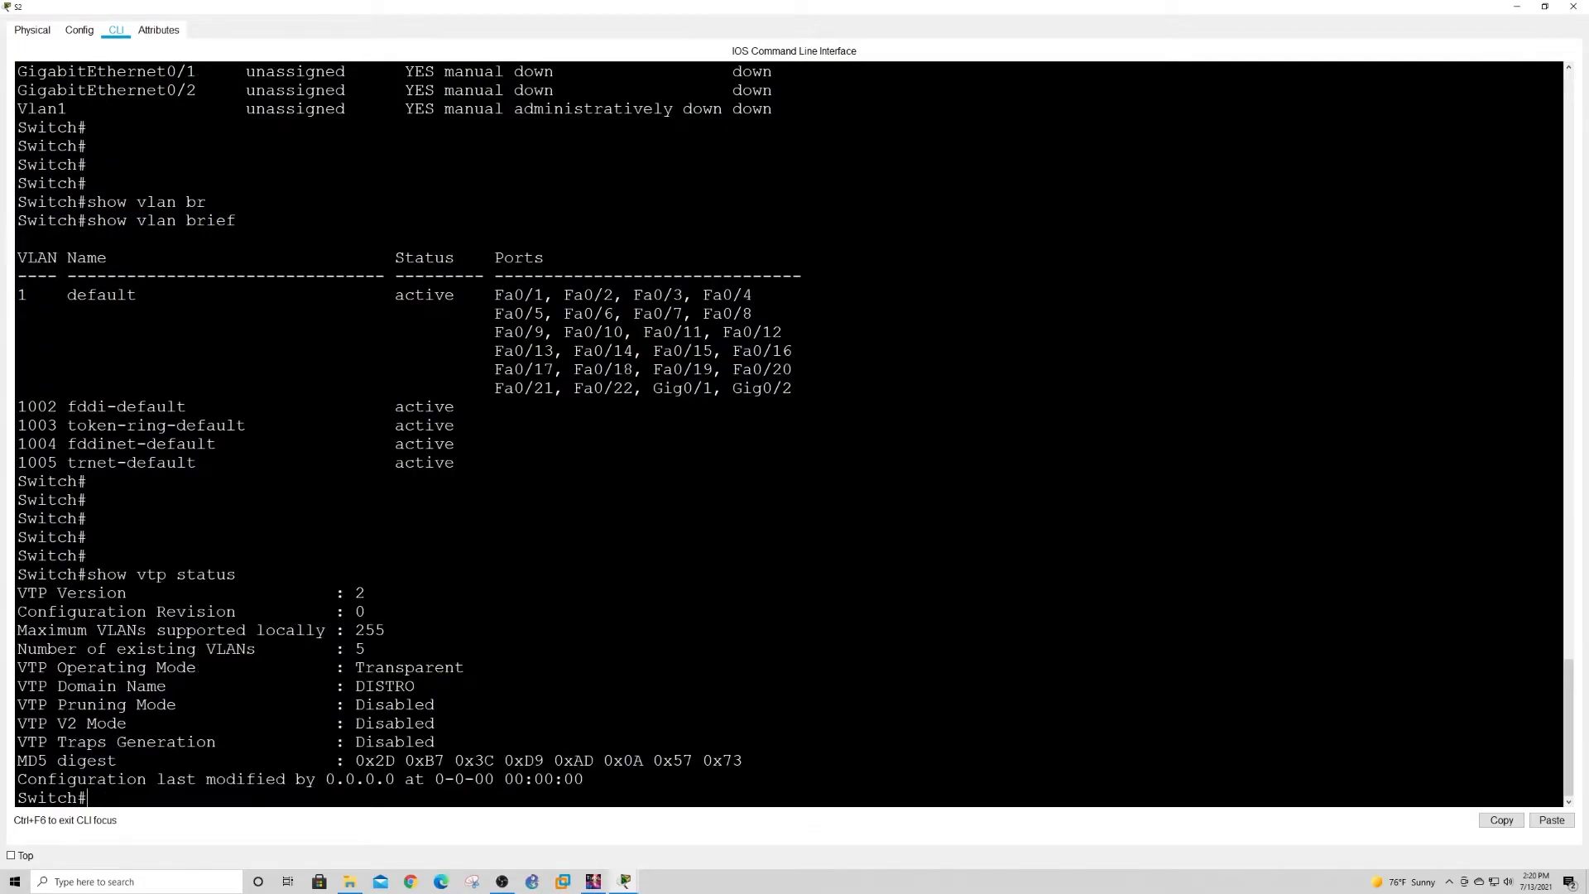
left_click_drag(415, 686, 16, 687)
left_click_drag(464, 667, 17, 667)
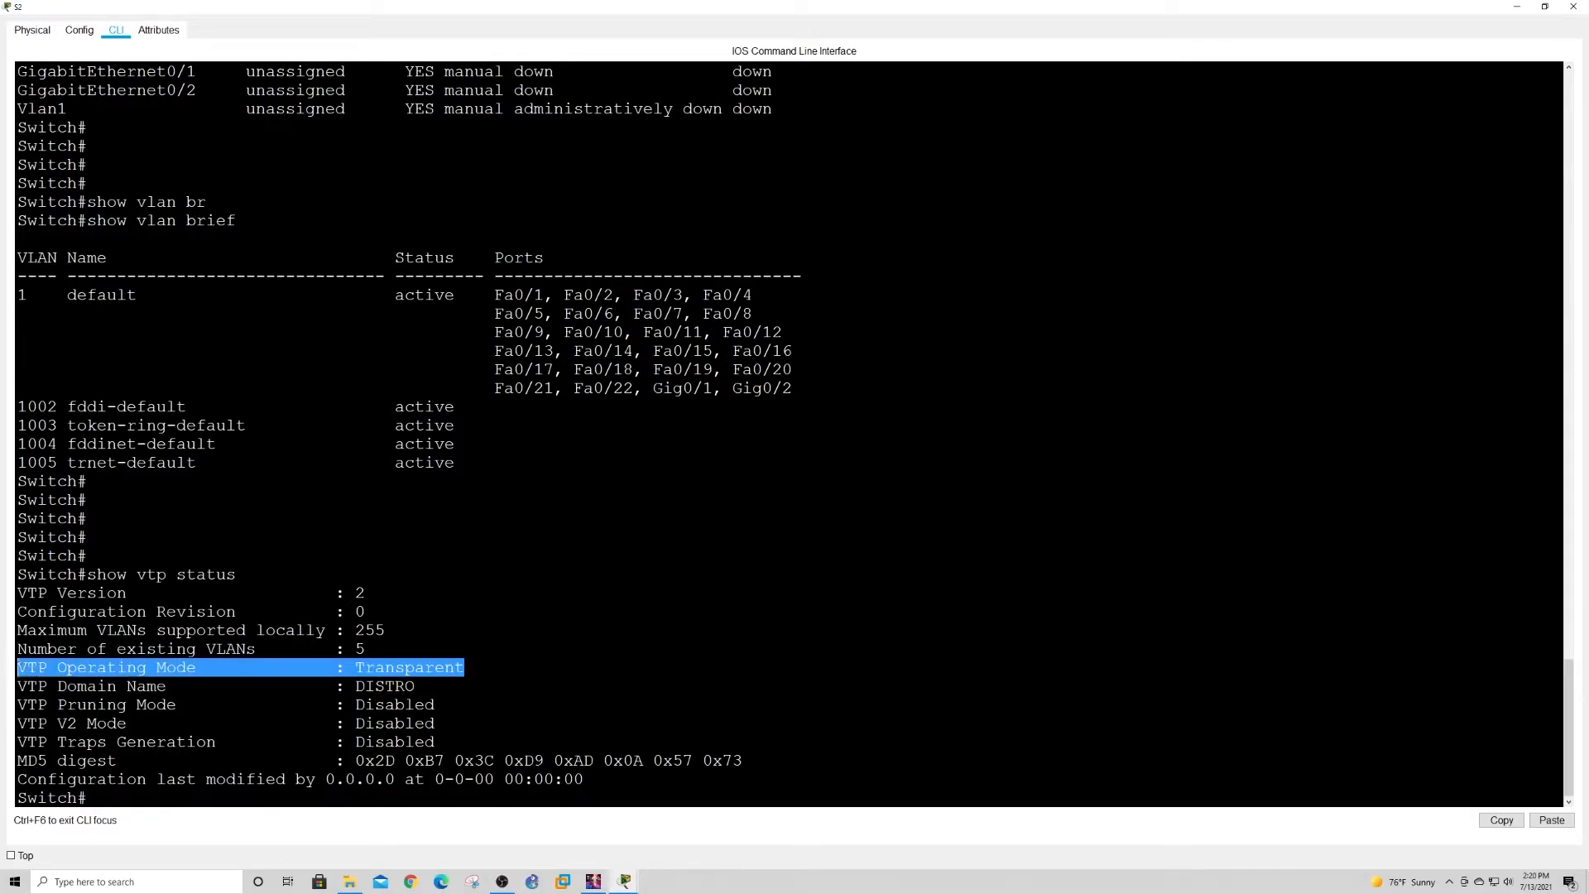
left_click(1521, 6)
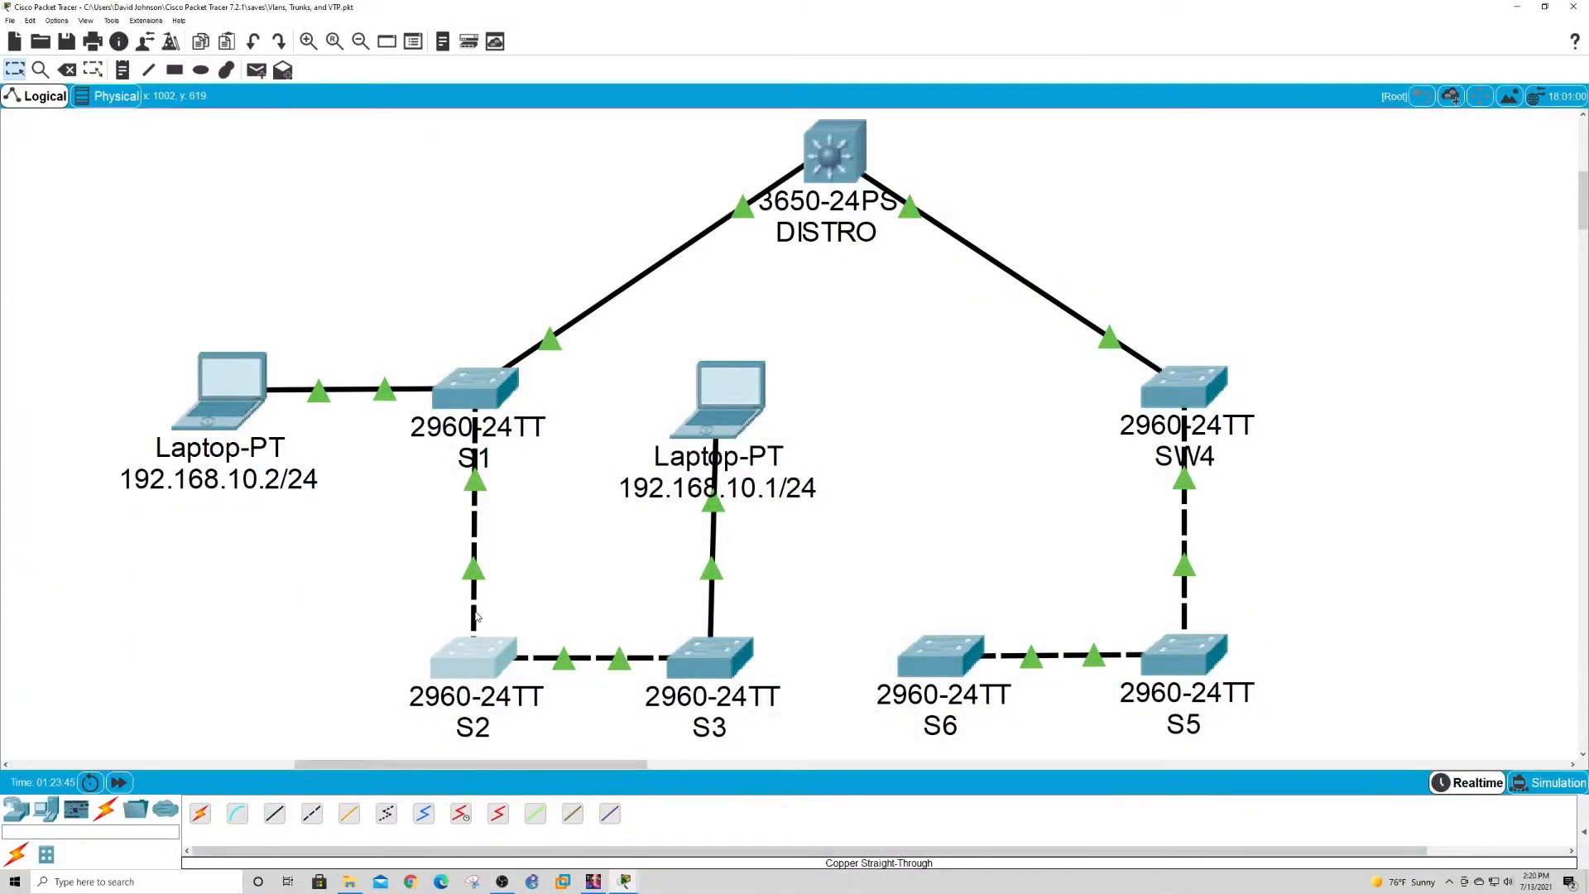
Inspect the port labels on the S1–S2 and S2–S3 links and look over the command lines of S2 and S3.
mouse_move(477, 617)
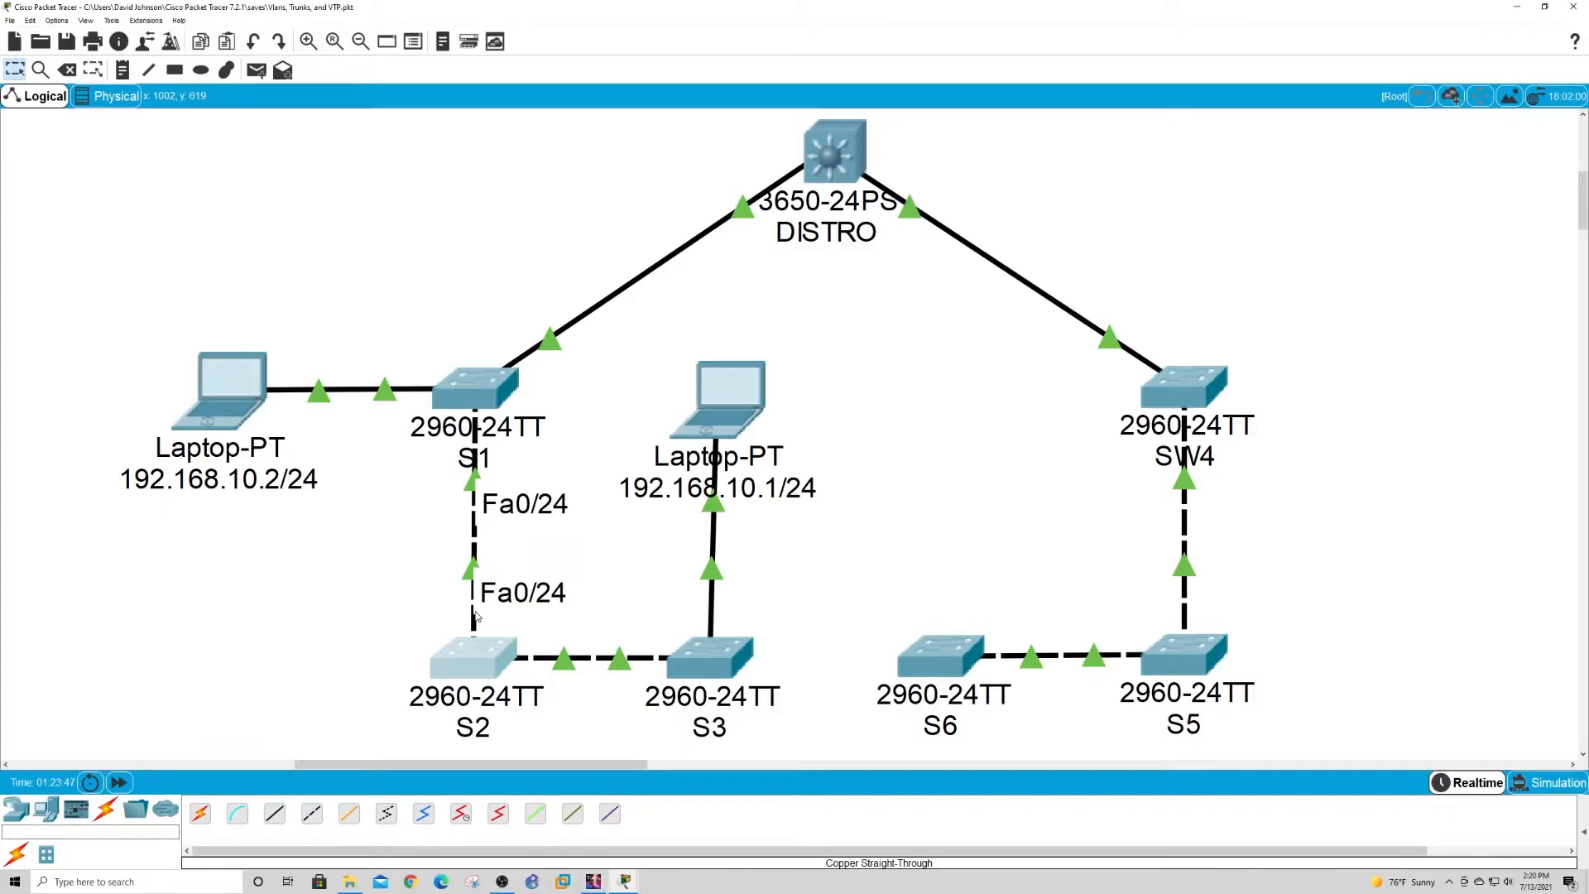
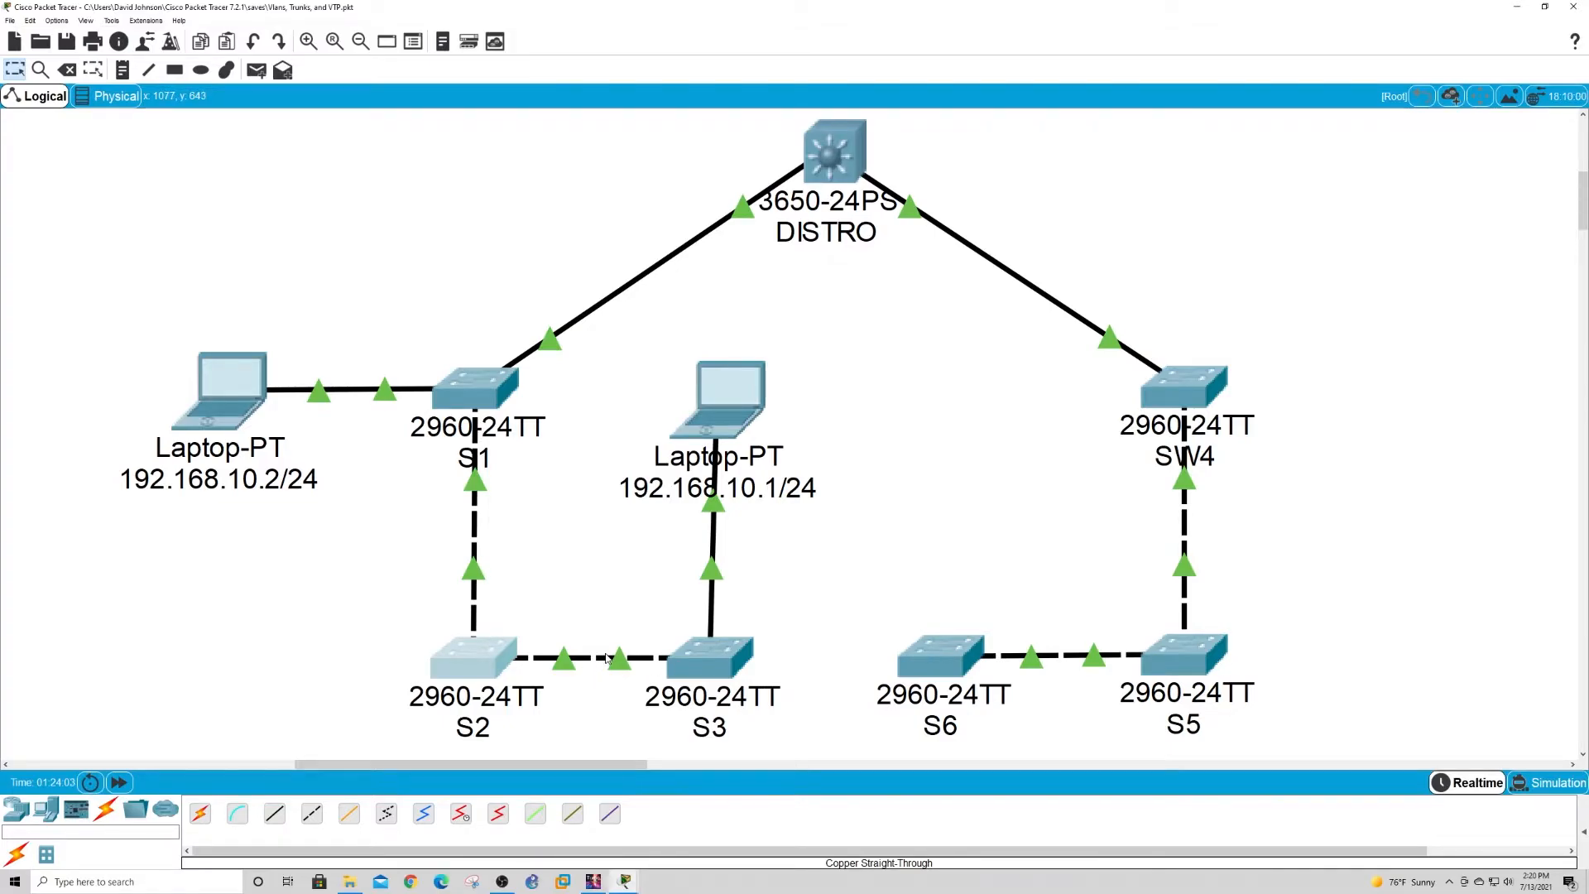
mouse_move(606, 658)
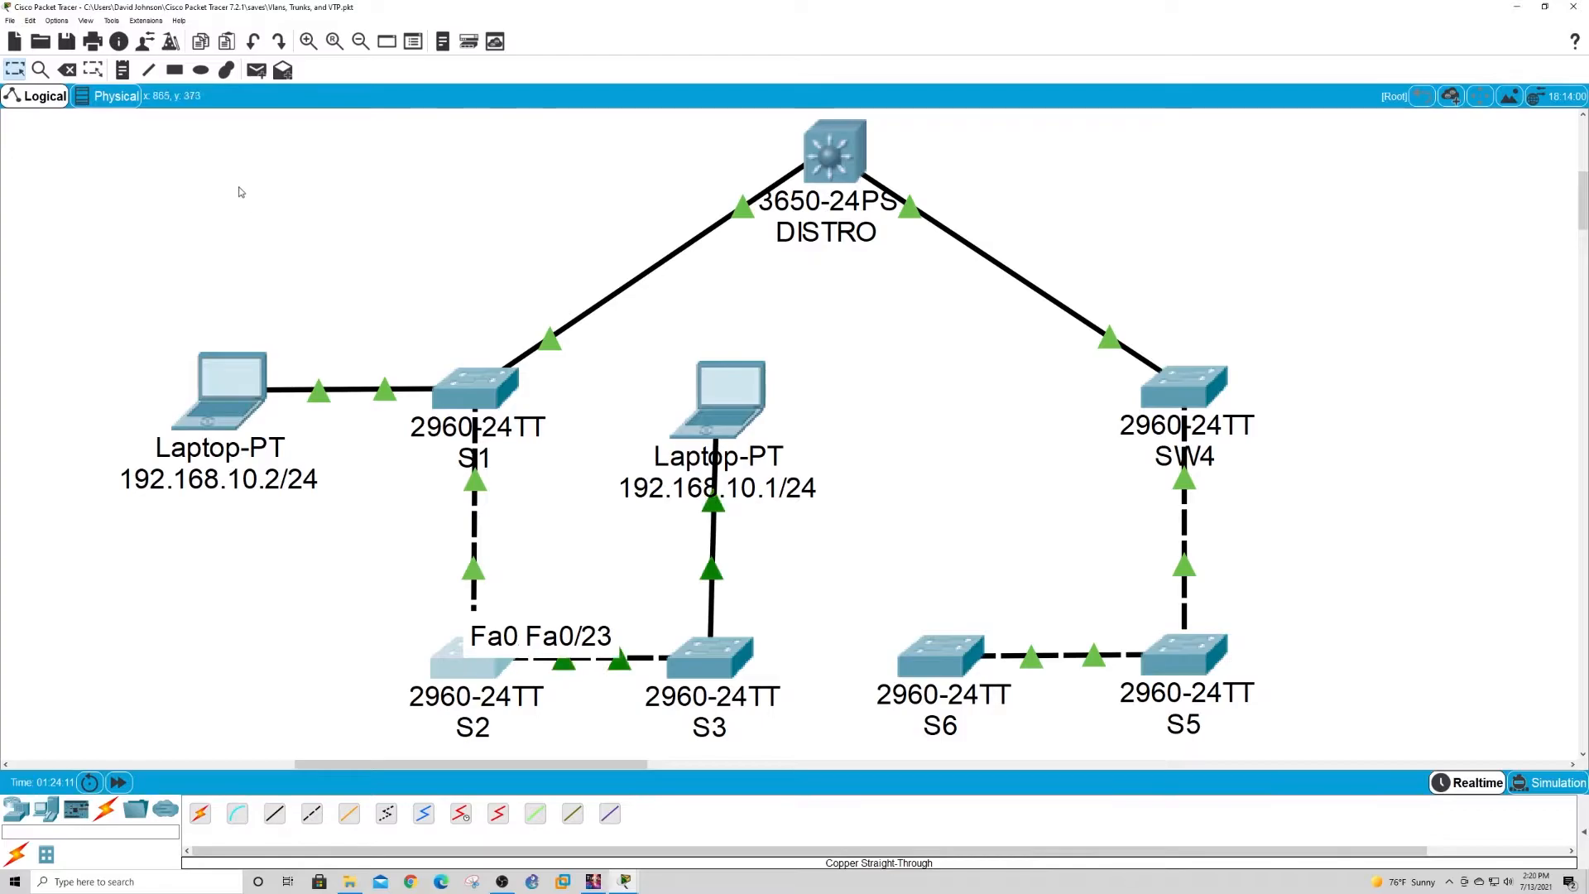
left_click(468, 670)
left_click(470, 704)
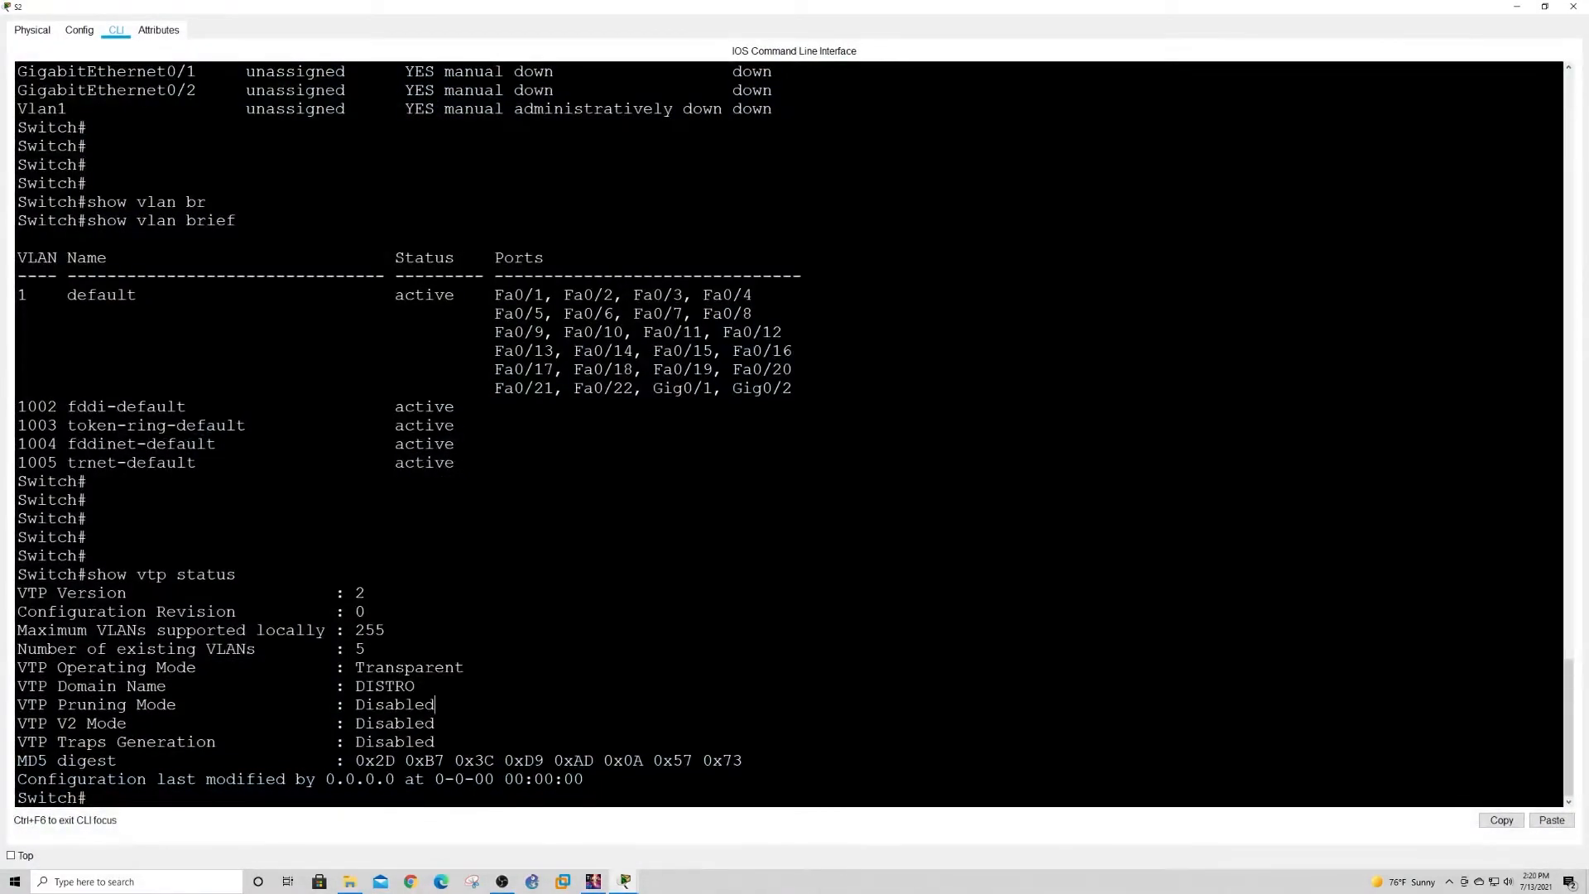
key("Return")
key("Return")
key("Return")
key("Return")
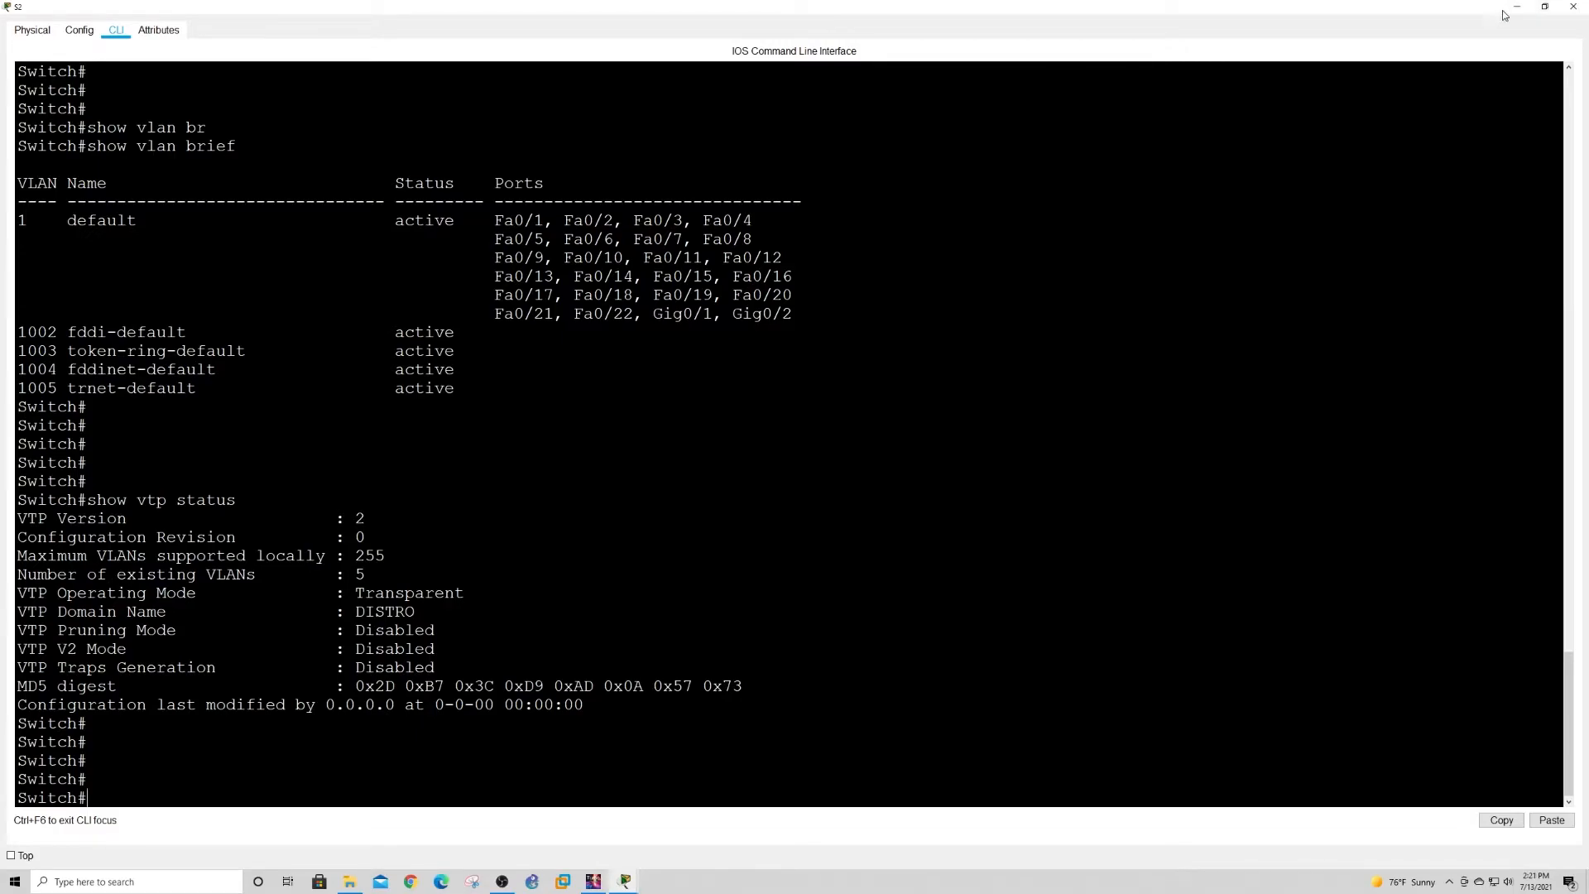
left_click(1573, 7)
left_click(710, 656)
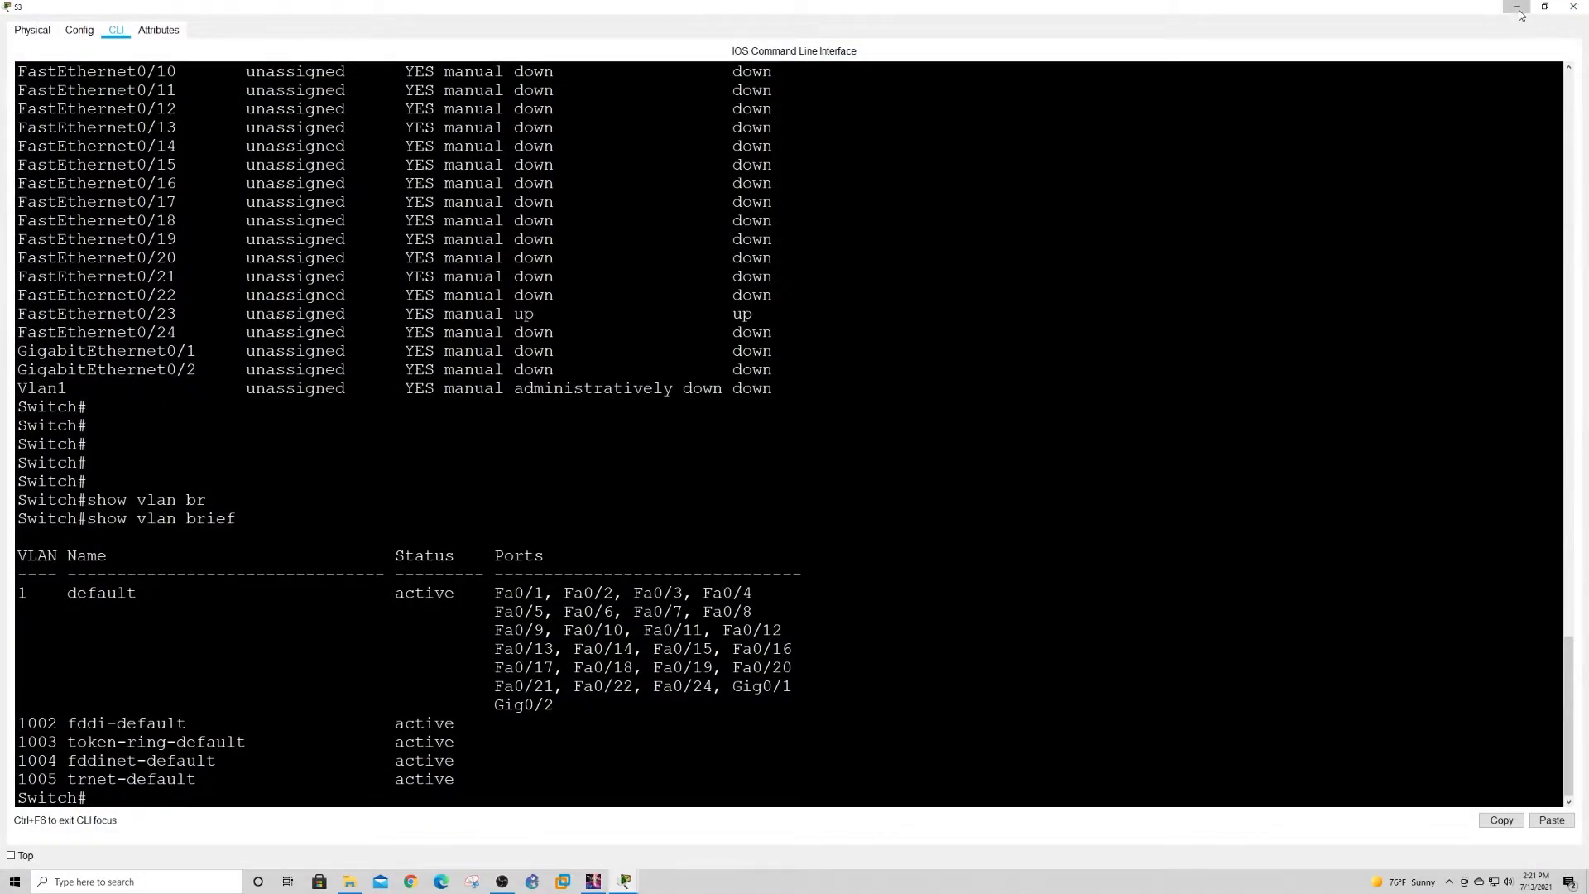
left_click(1572, 7)
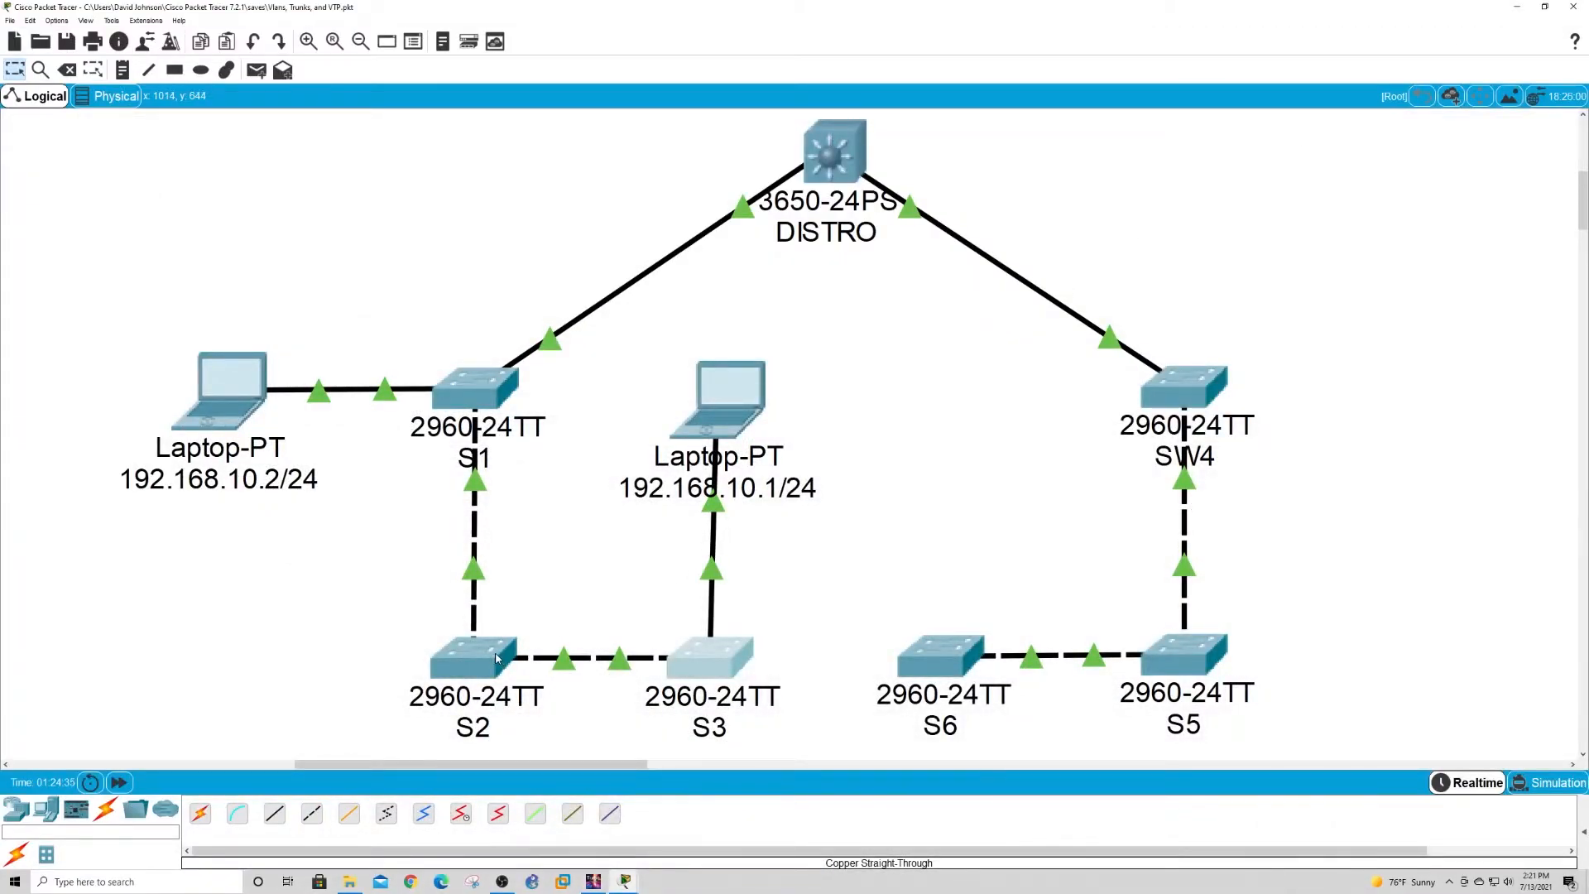
Enter global configuration on switch S2 and shut down interface fa0/23, the link toward S3.
left_click(472, 663)
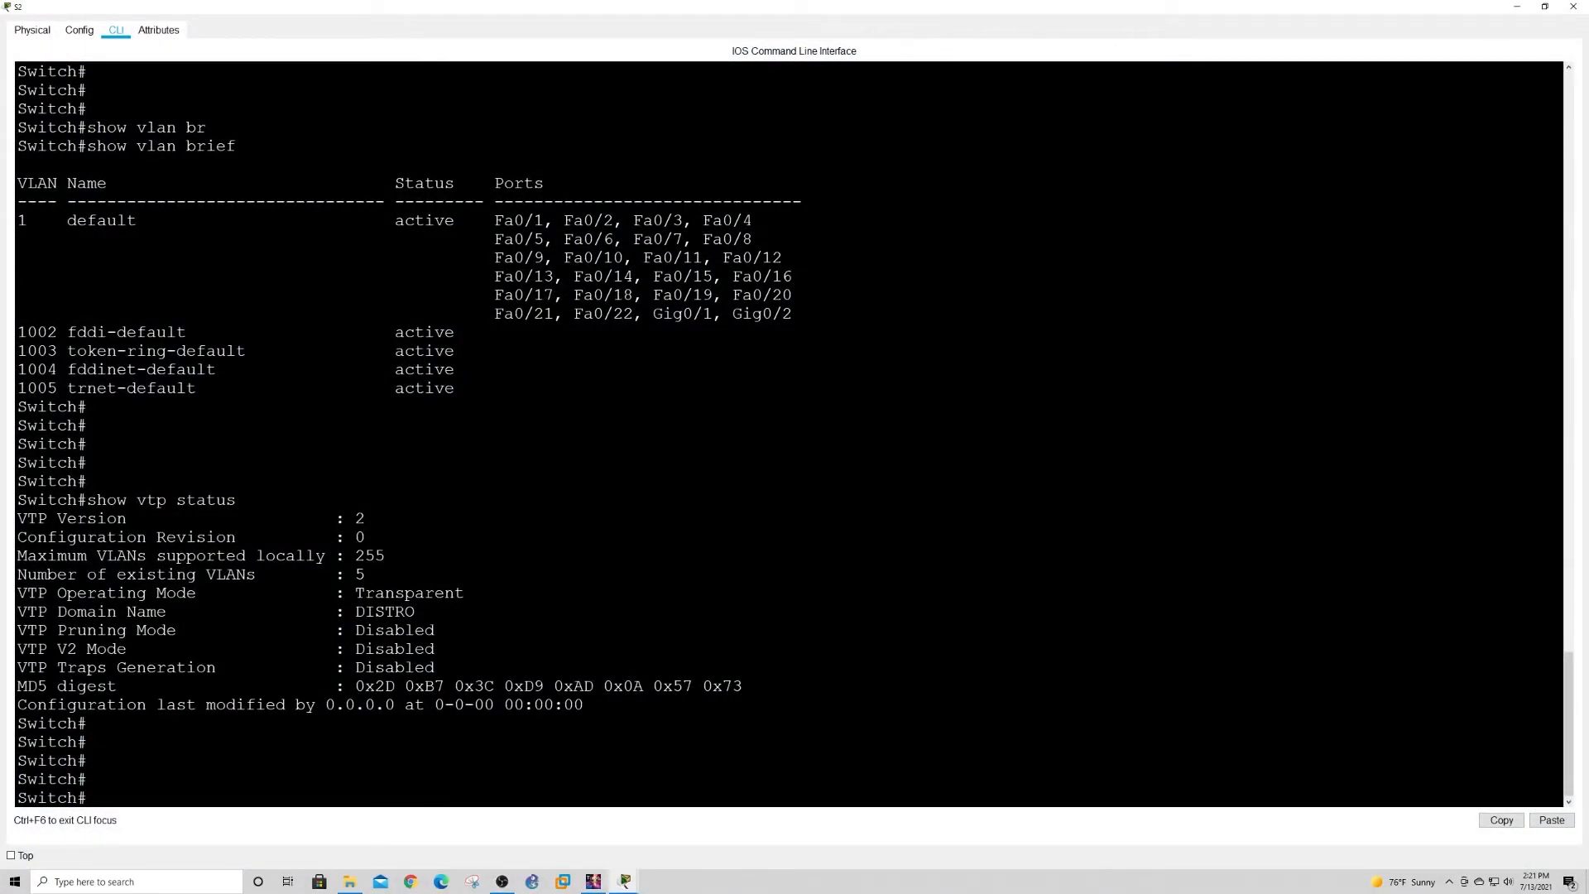
key("Return")
key("Return")
key("Return")
type("conf t")
key("Return")
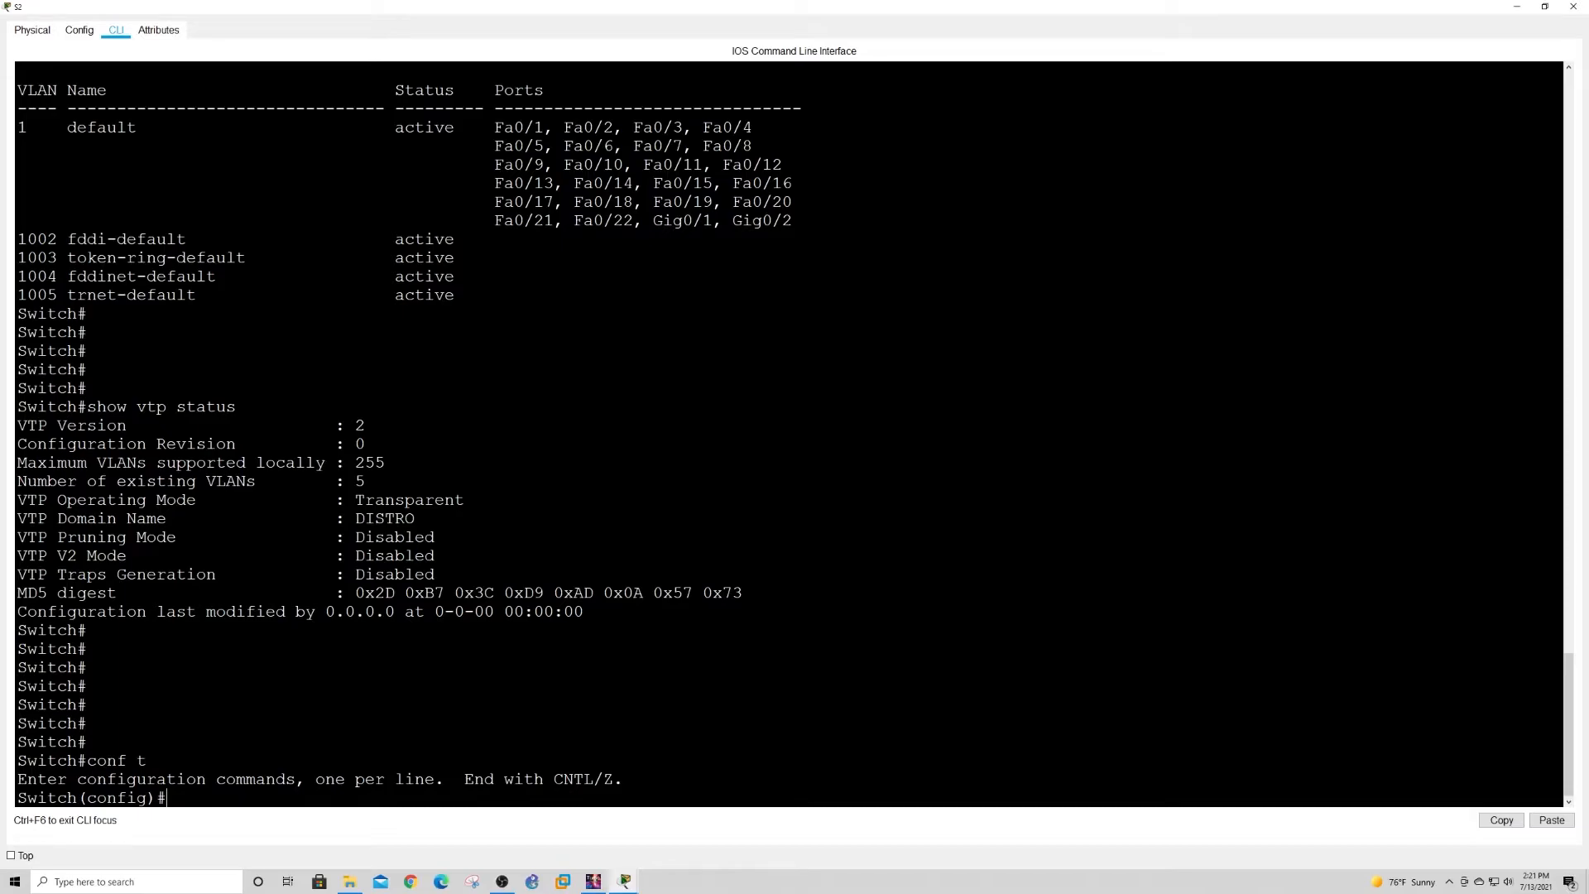
type("interface fa0/23")
key("Return")
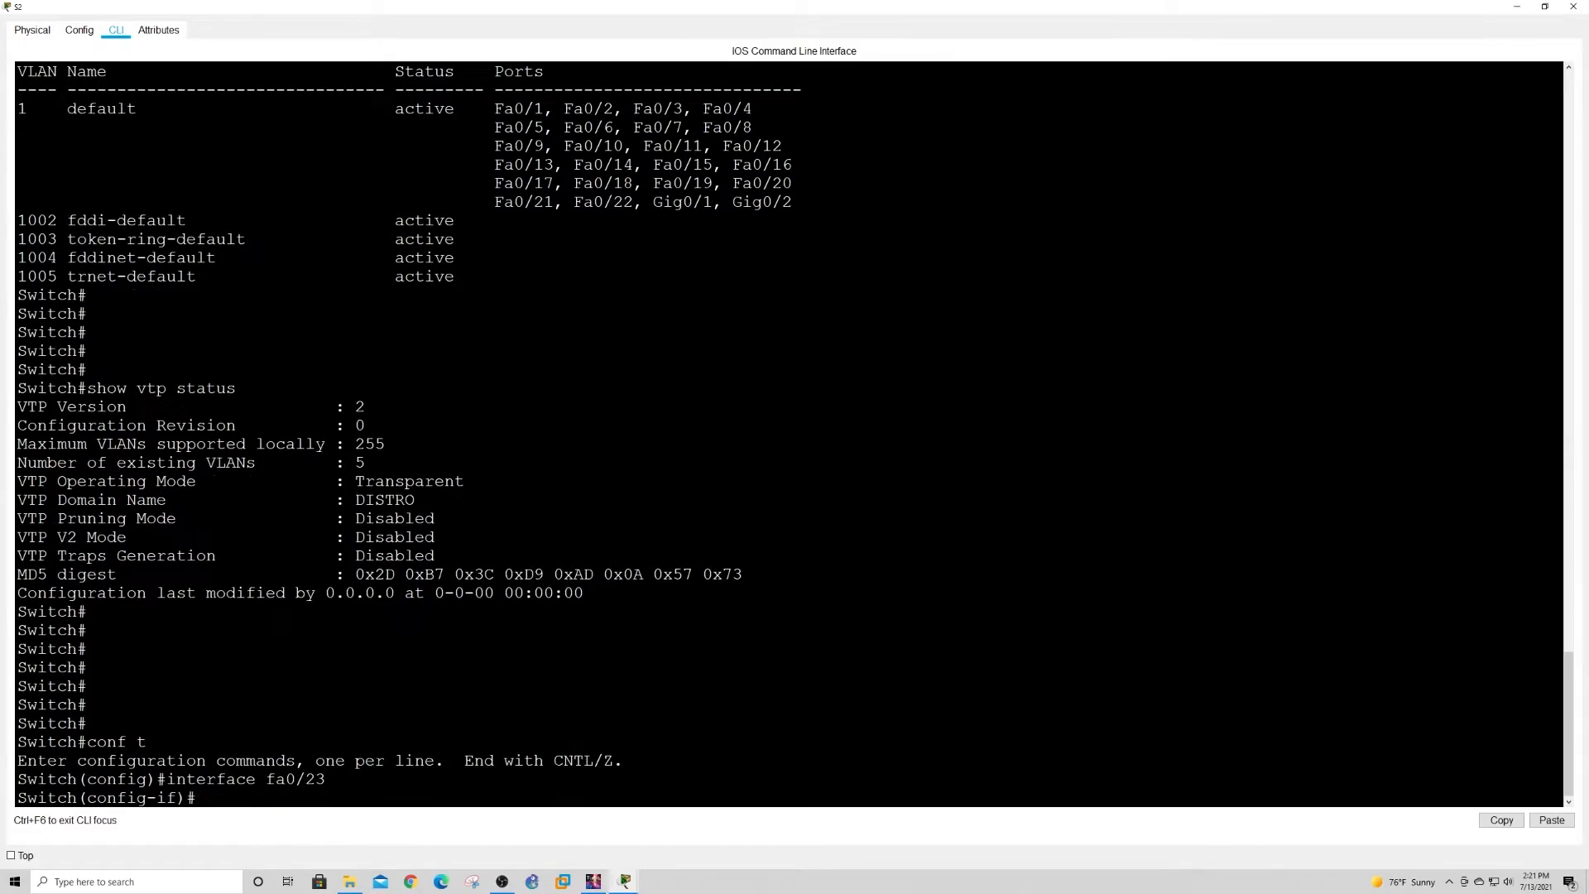
type("no shut")
key("Return")
type("shut")
key("Return")
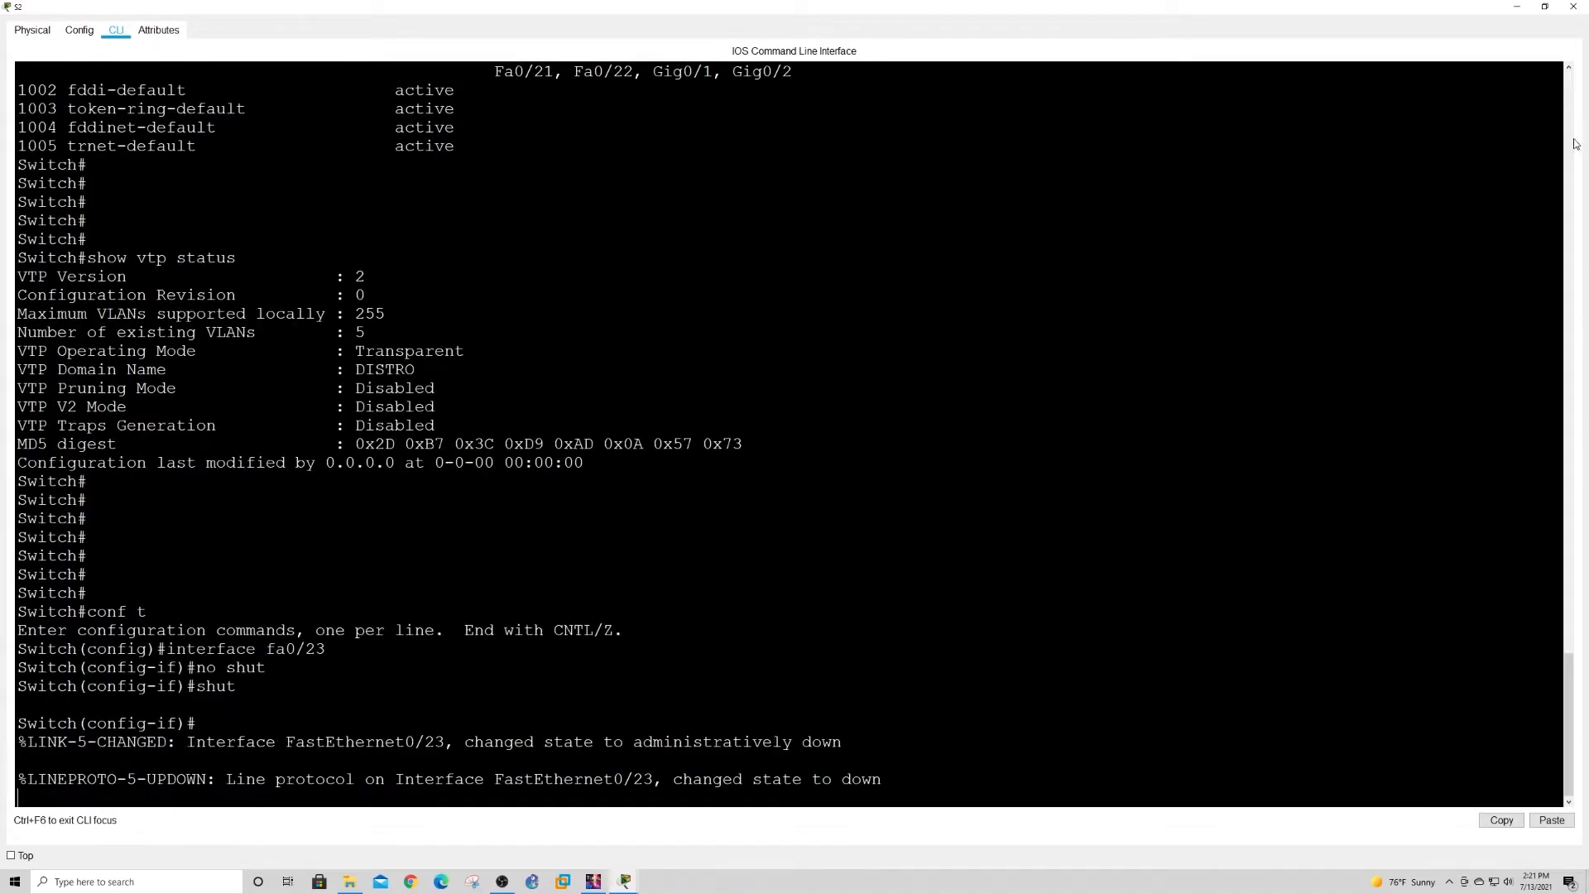
left_click(1517, 7)
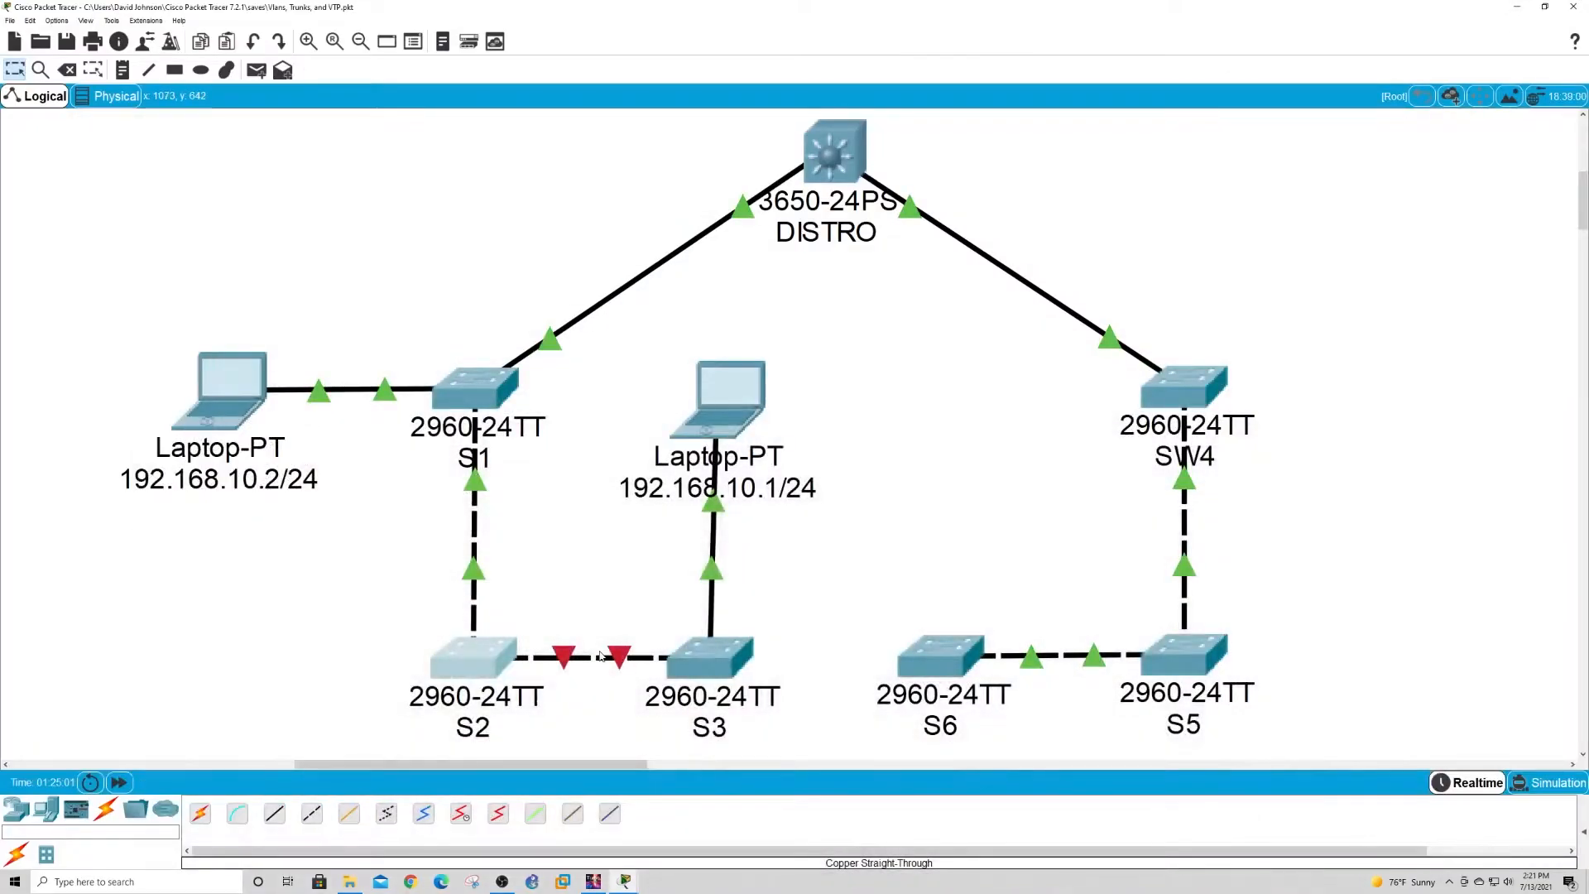
On switch S2, leave the fa0/23 interface configuration and set the VTP mode to client.
left_click(497, 666)
key("Return")
key("Return")
key("Return")
key("Return")
key("Return")
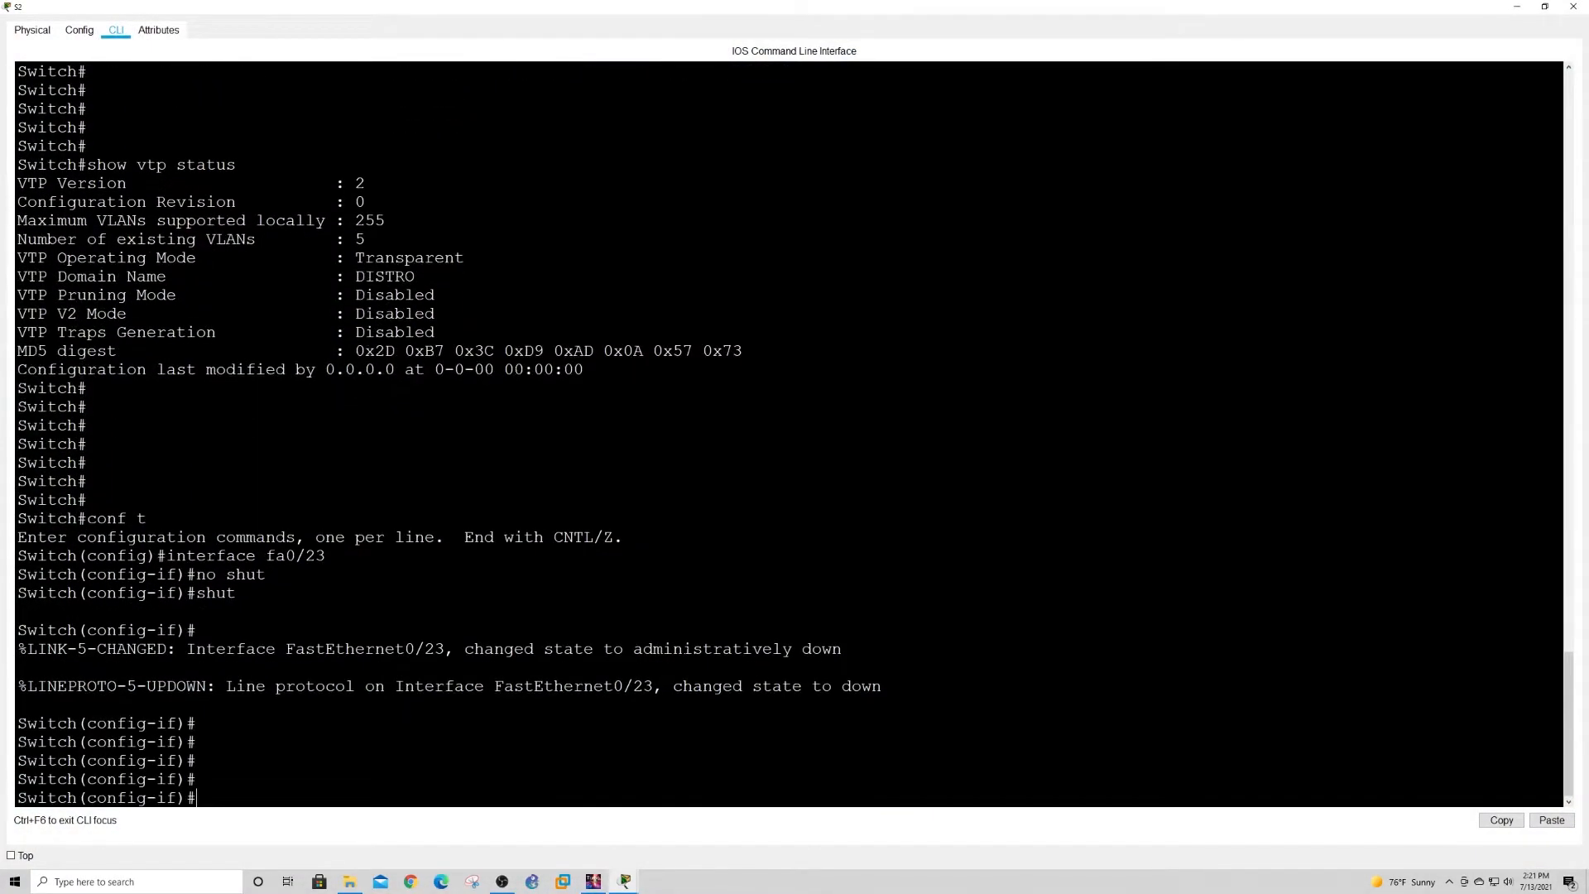
type("exit")
key("Return")
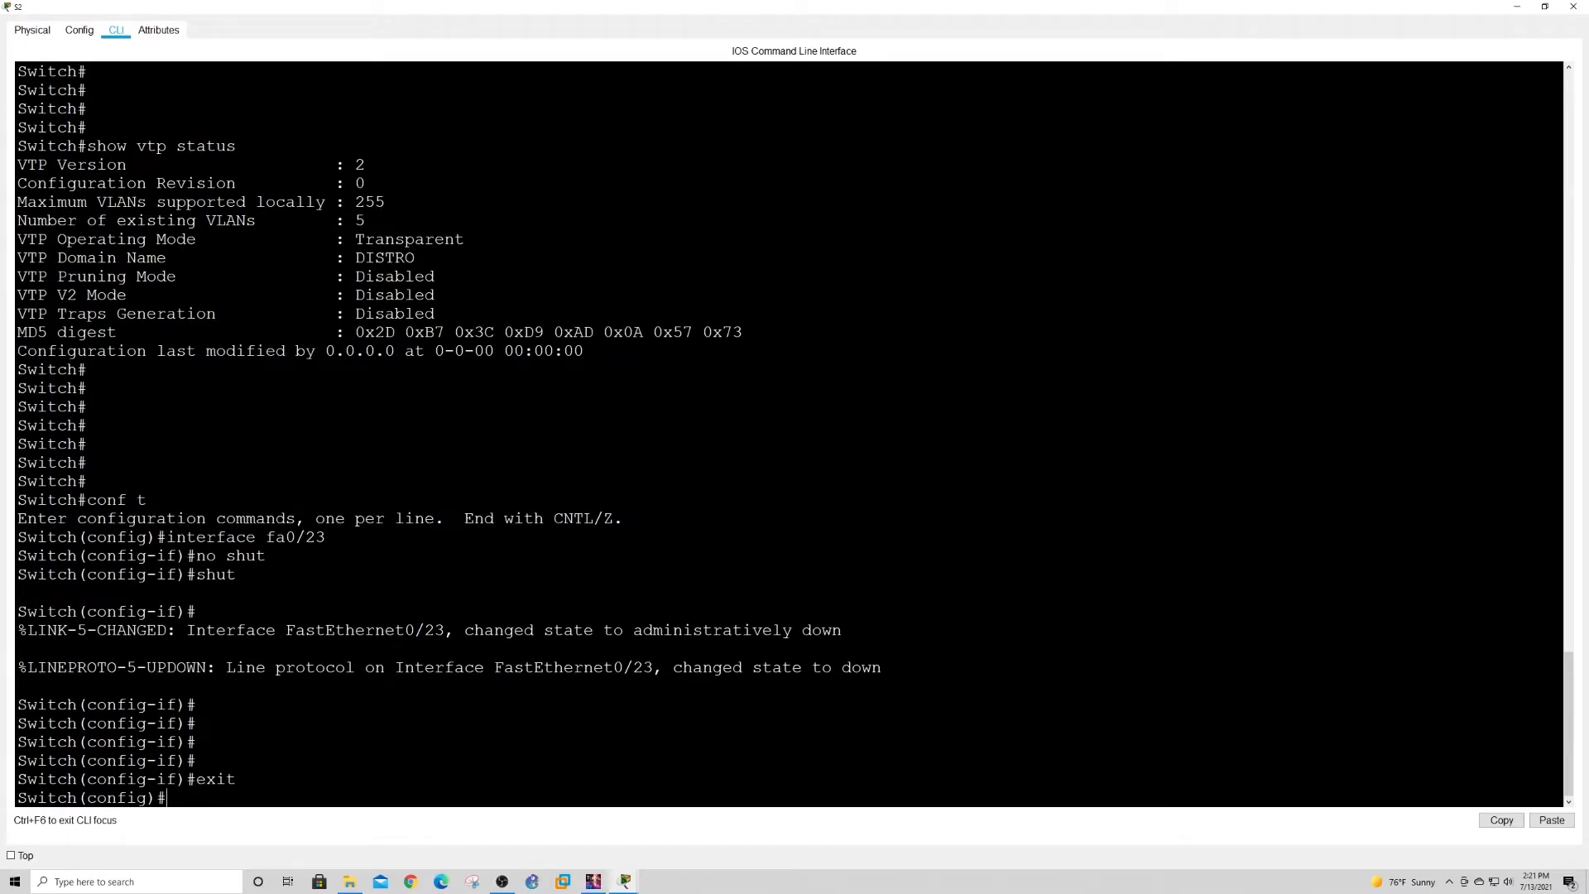
type("vtp mode client")
key("Return")
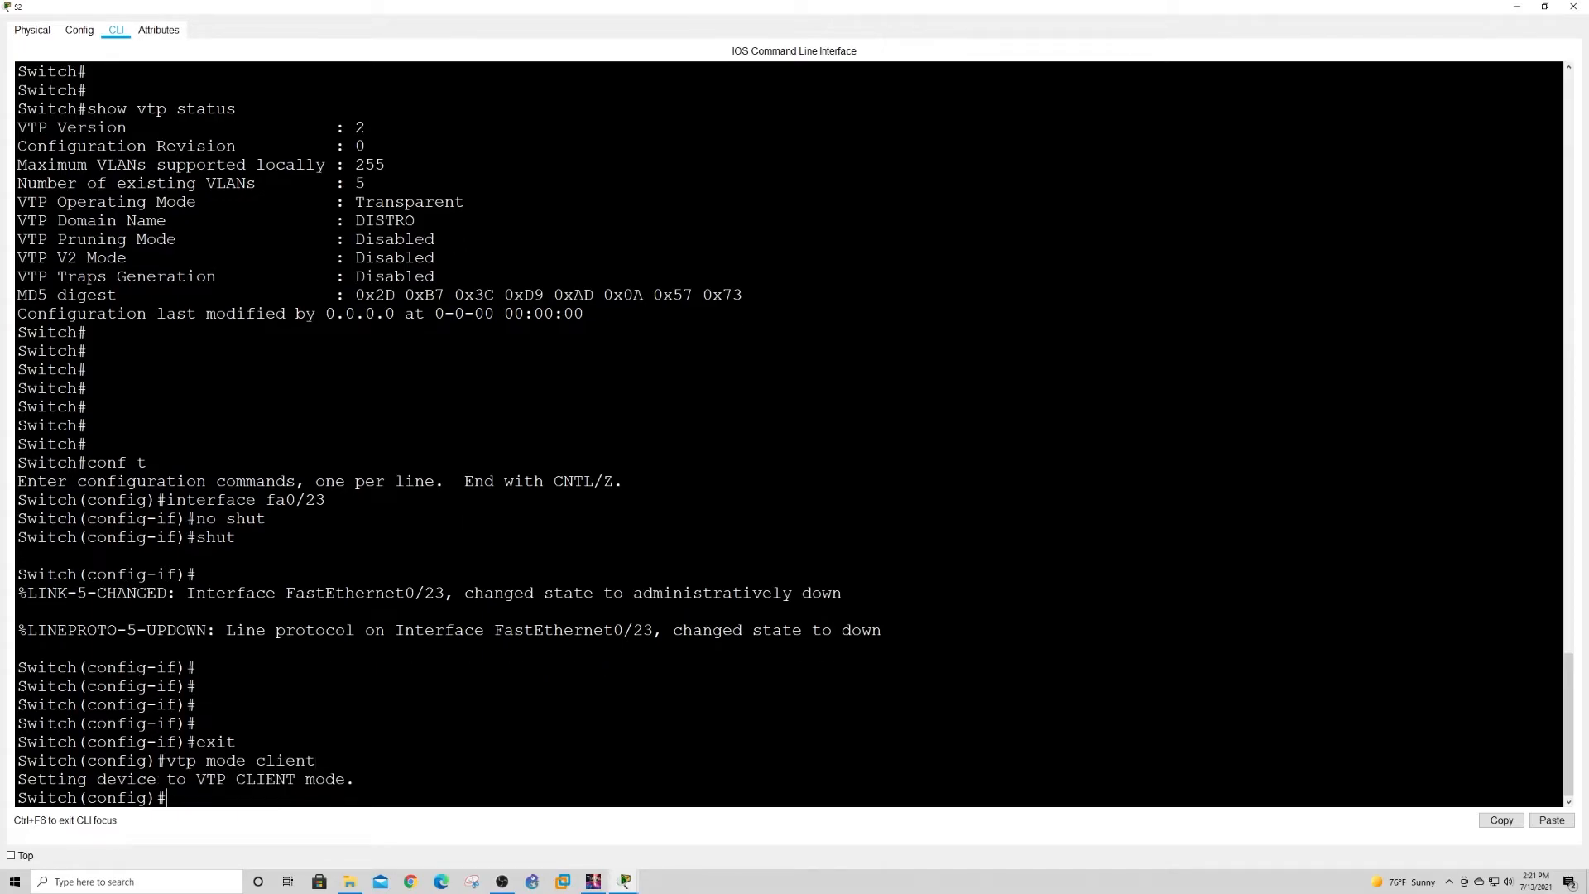
key("Return")
key("Return")
key("Return")
key("Return")
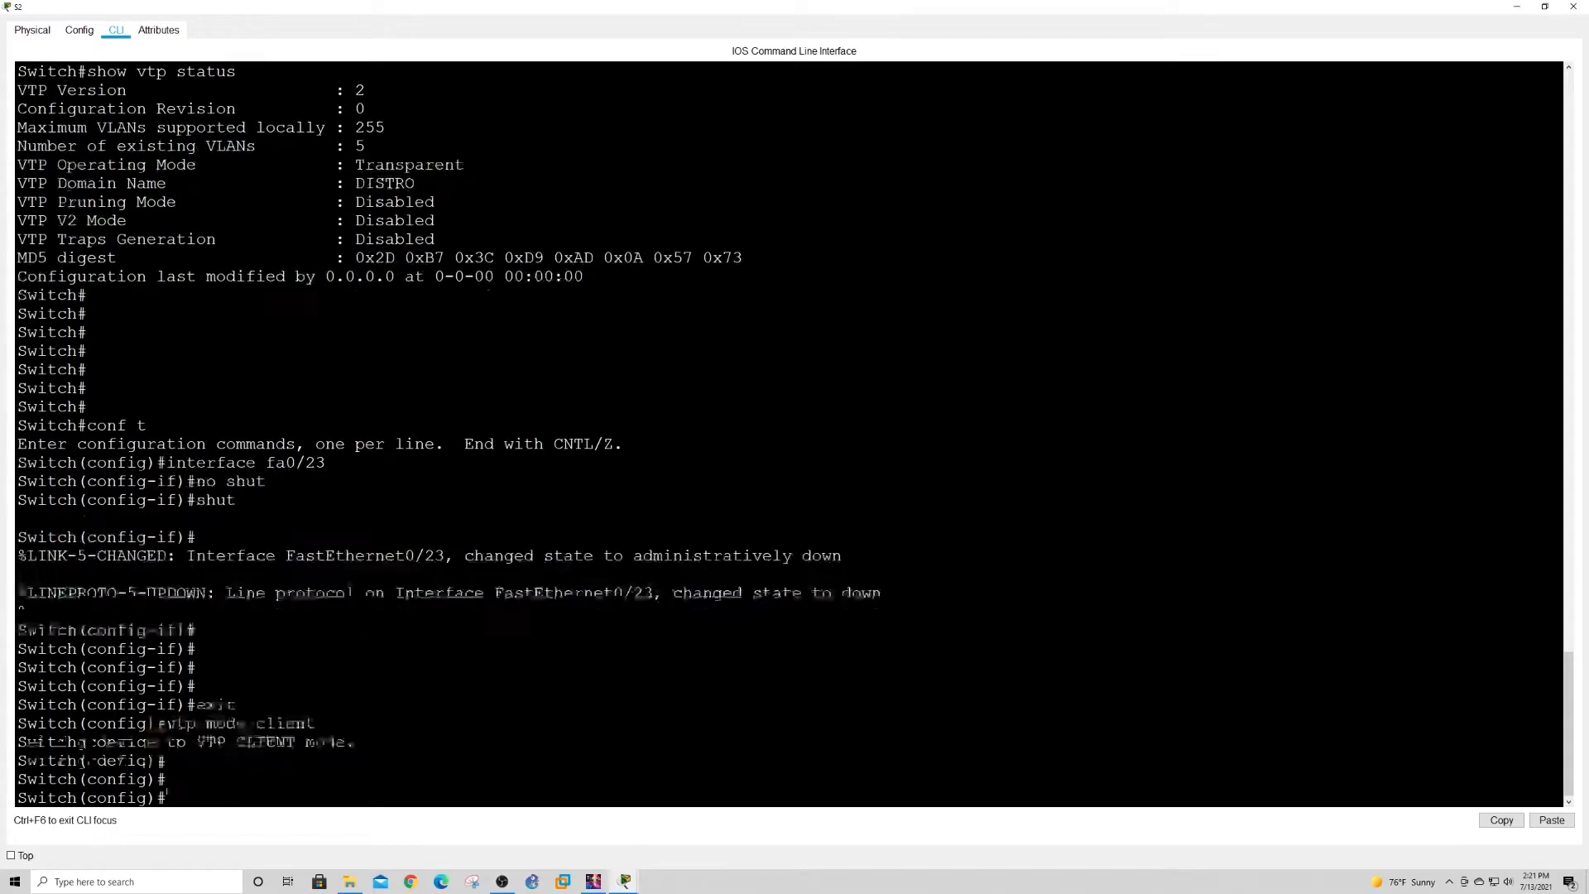
Return S2 to privileged EXEC mode, run show vtp status, and examine its VTP operating mode.
key("ctrl+c")
key("Return")
key("Return")
key("Return")
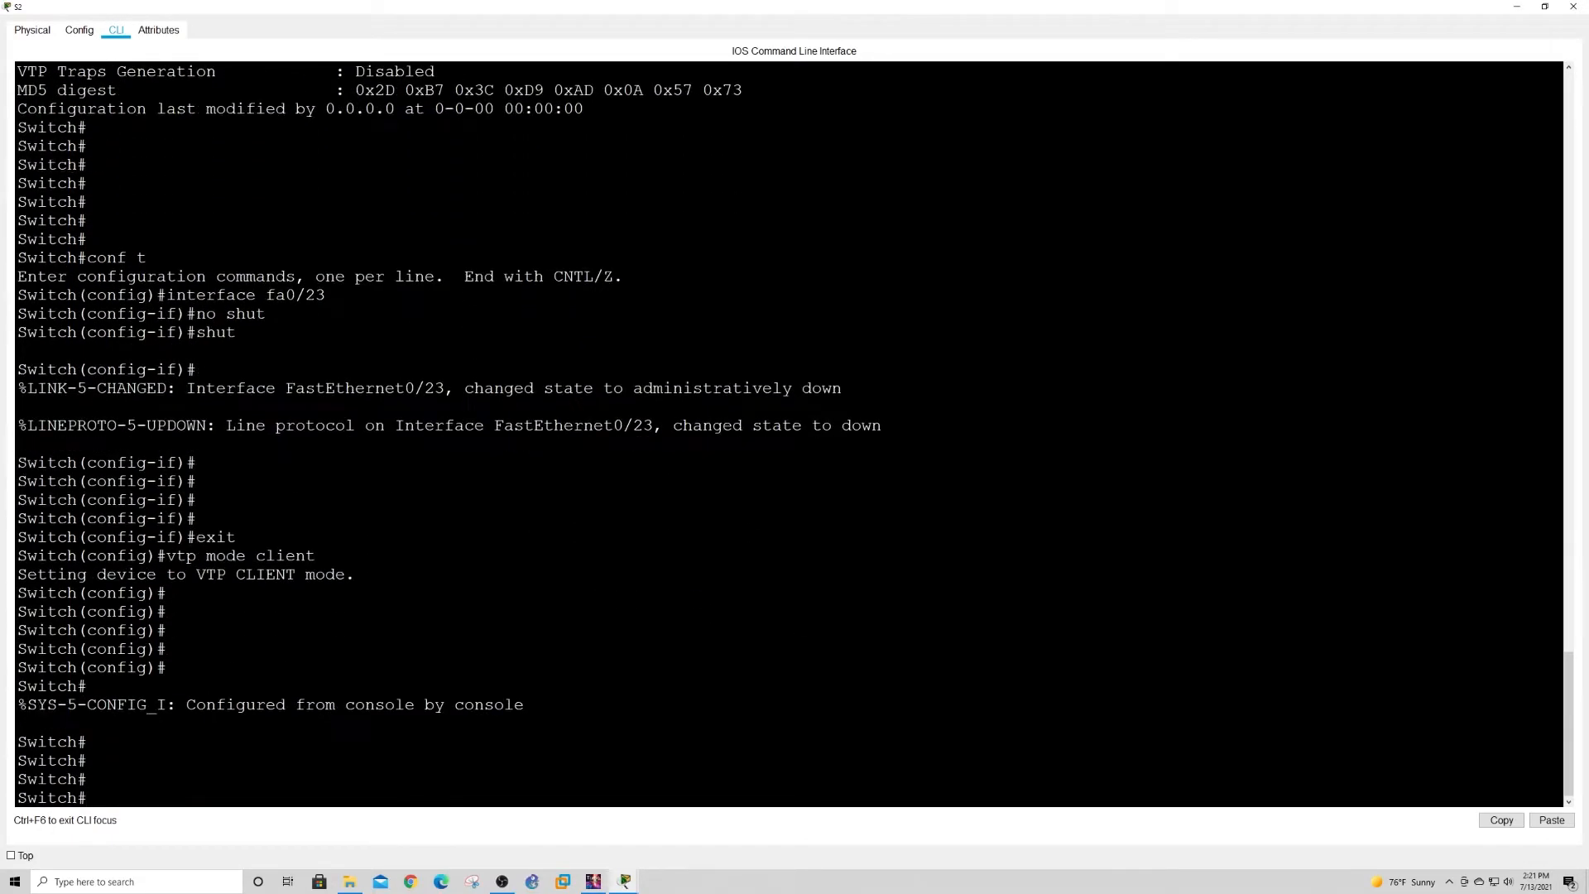
type("show vtp status")
key("Return")
left_click_drag(415, 668, 226, 667)
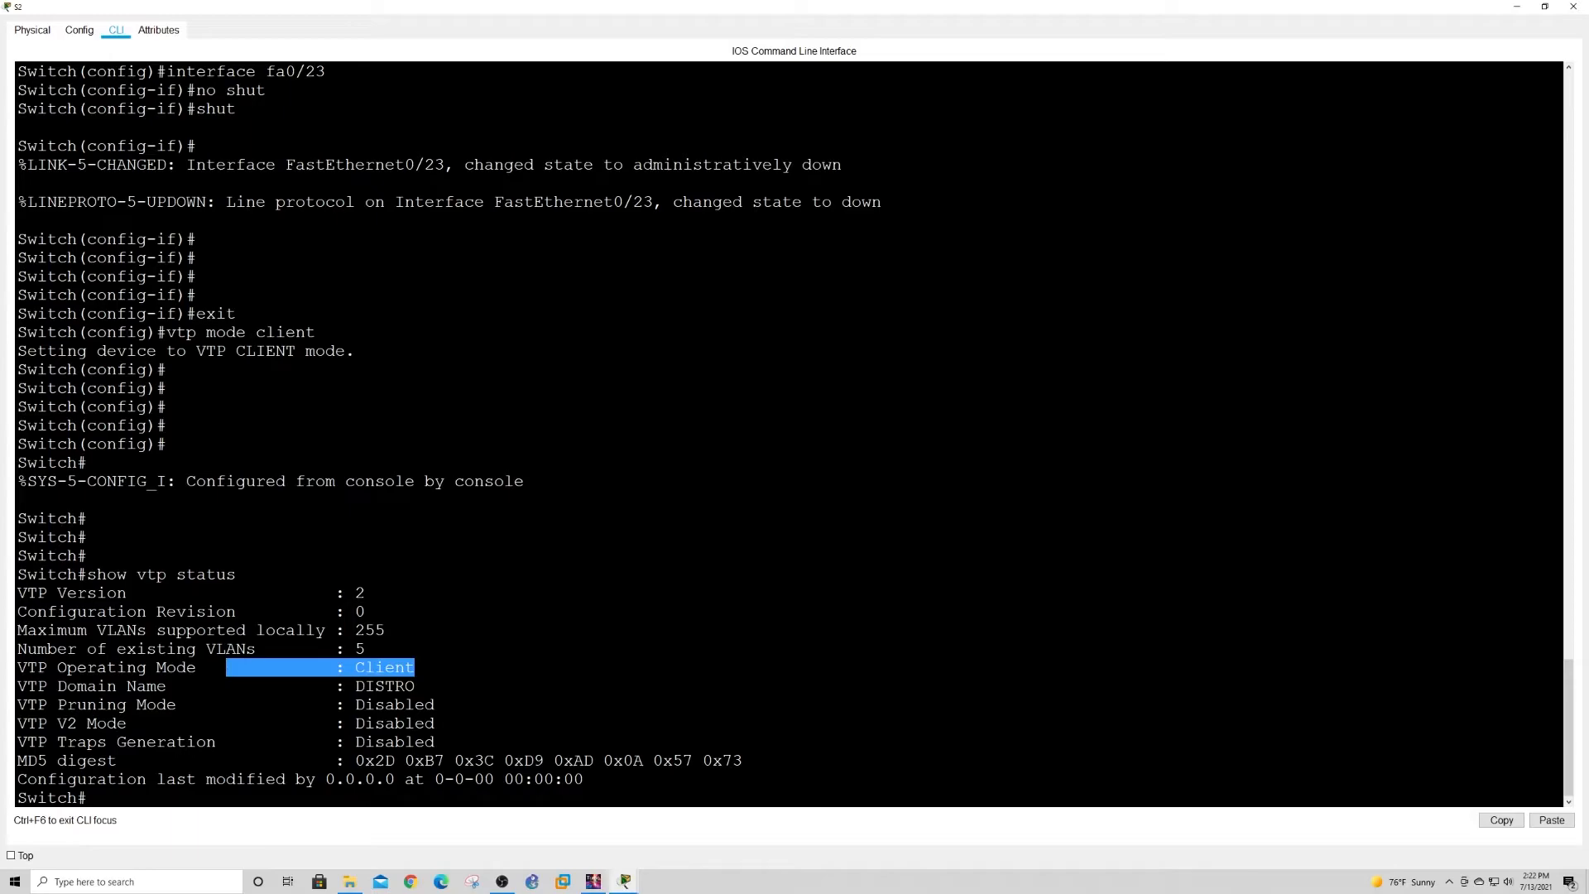
Enter global configuration on S2 and bring interface fa0/23 back up with no shut.
left_click(366, 649)
type("conf t")
key("Return")
type("interface fa")
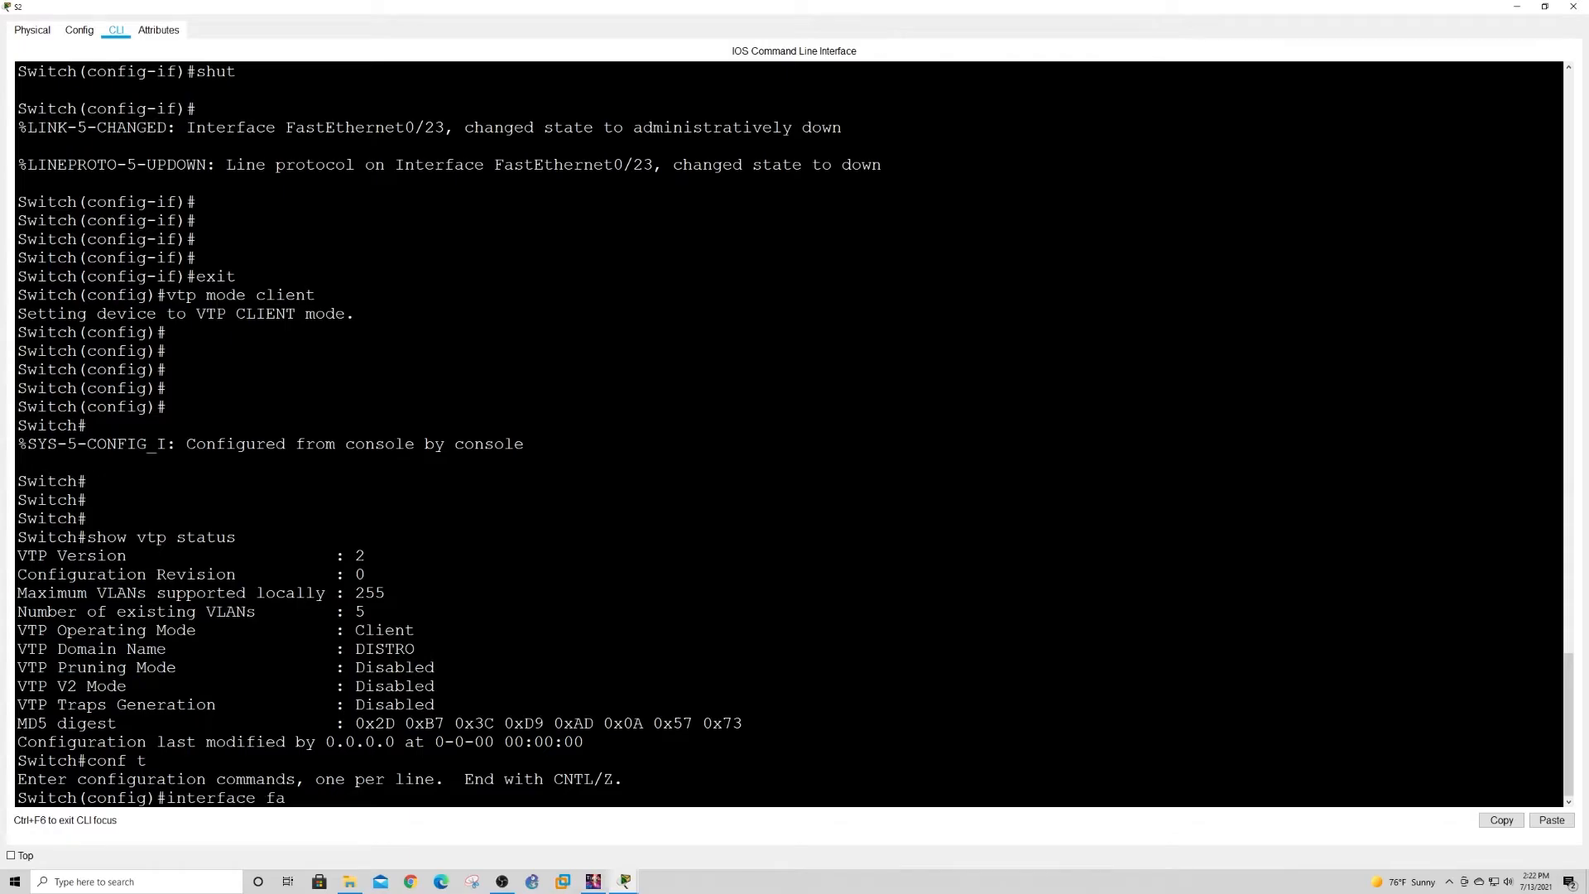
type("0/23")
key("Return")
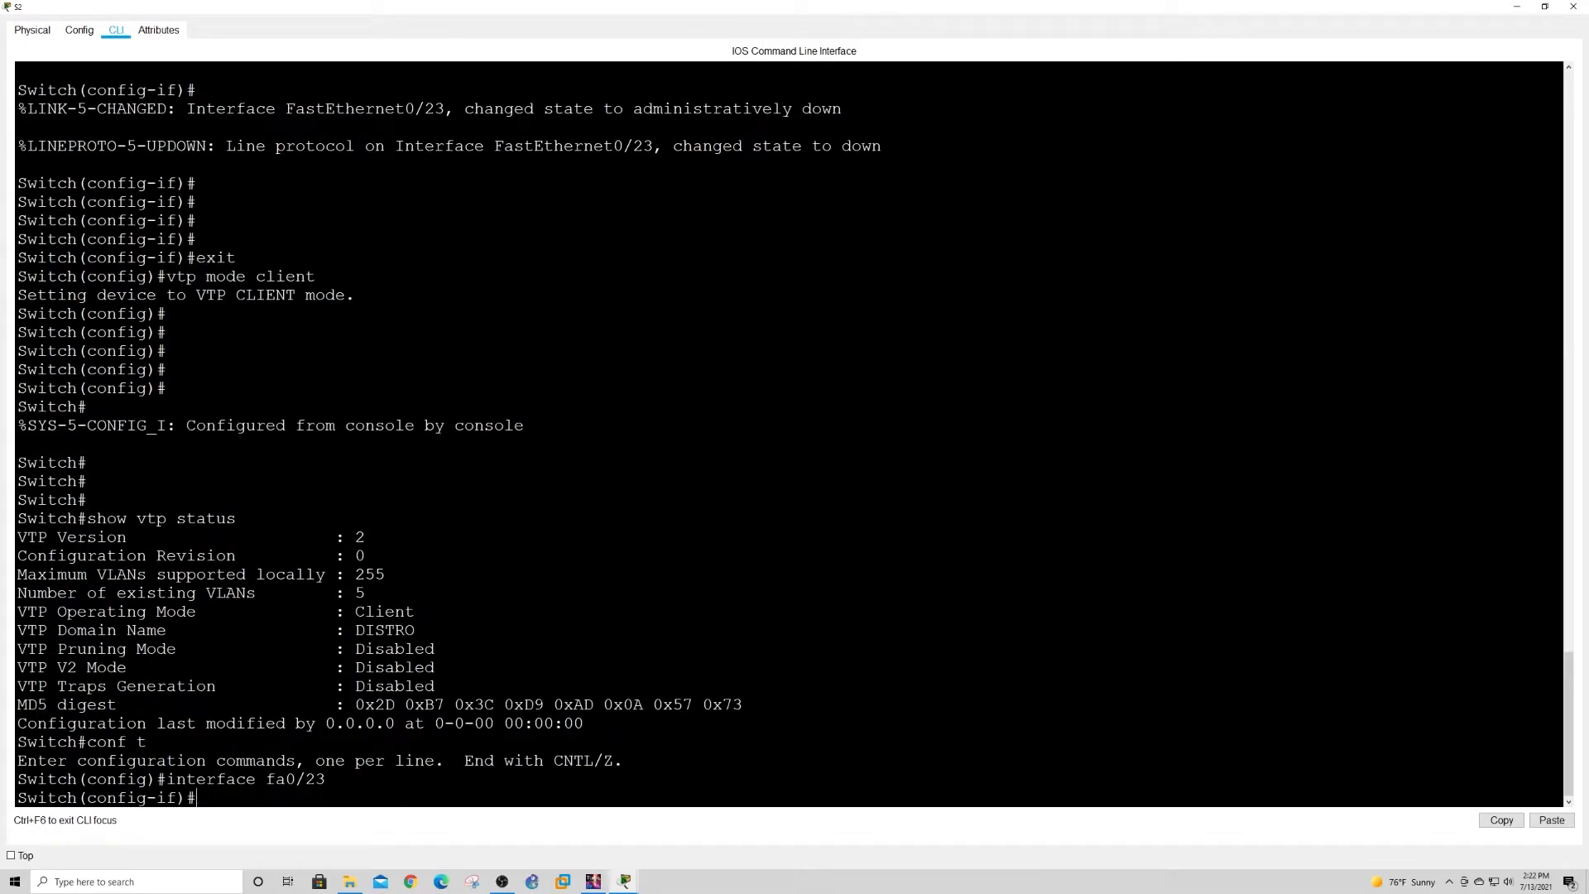
type("no shut")
key("Return")
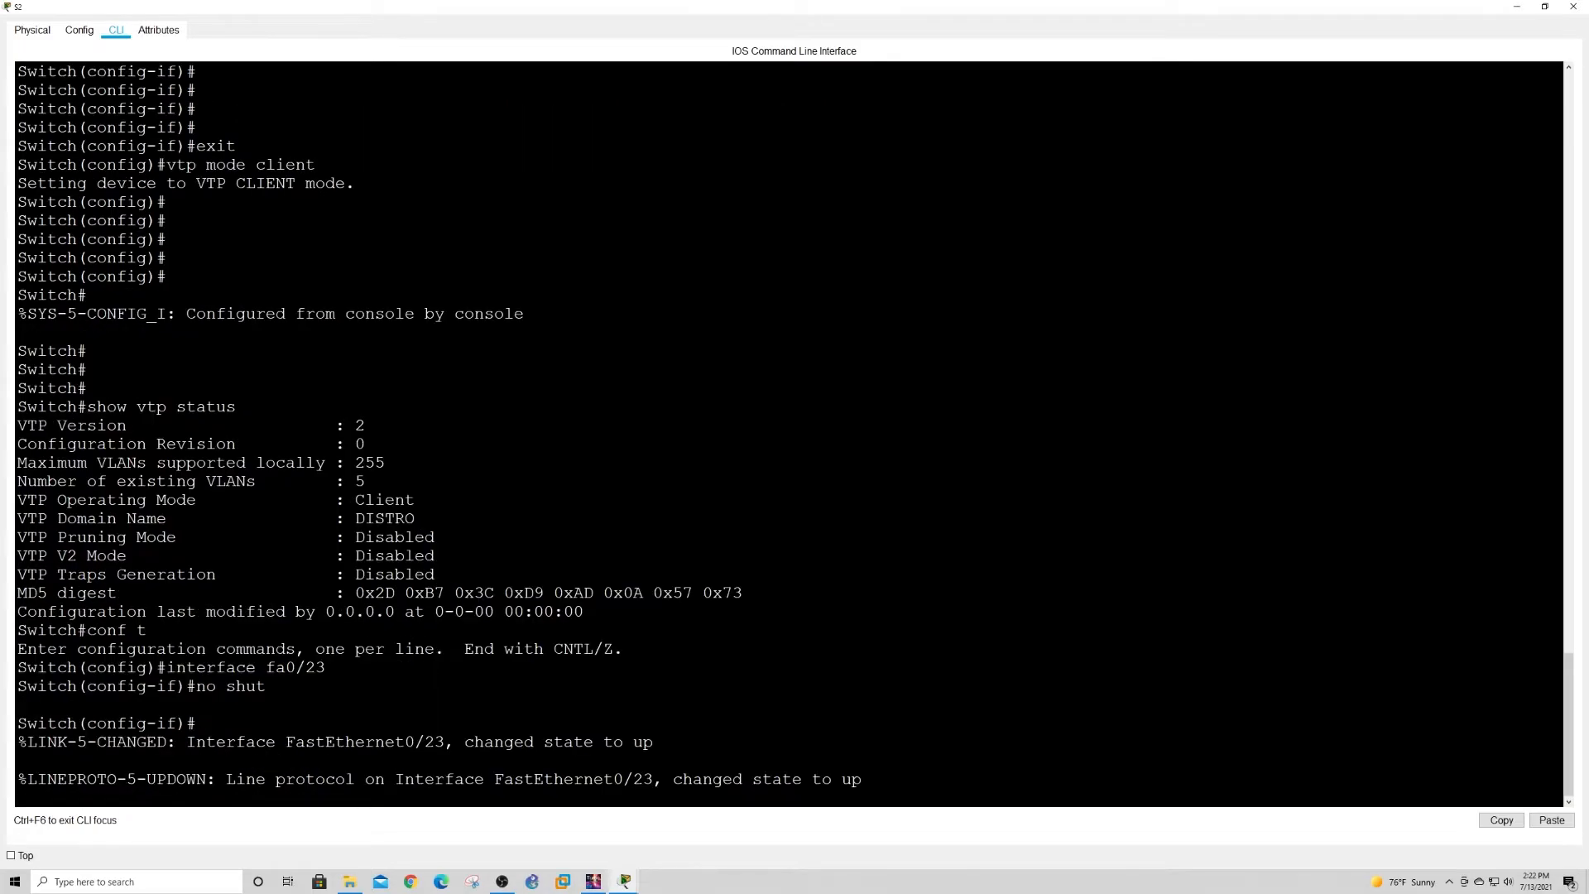
left_click(1515, 10)
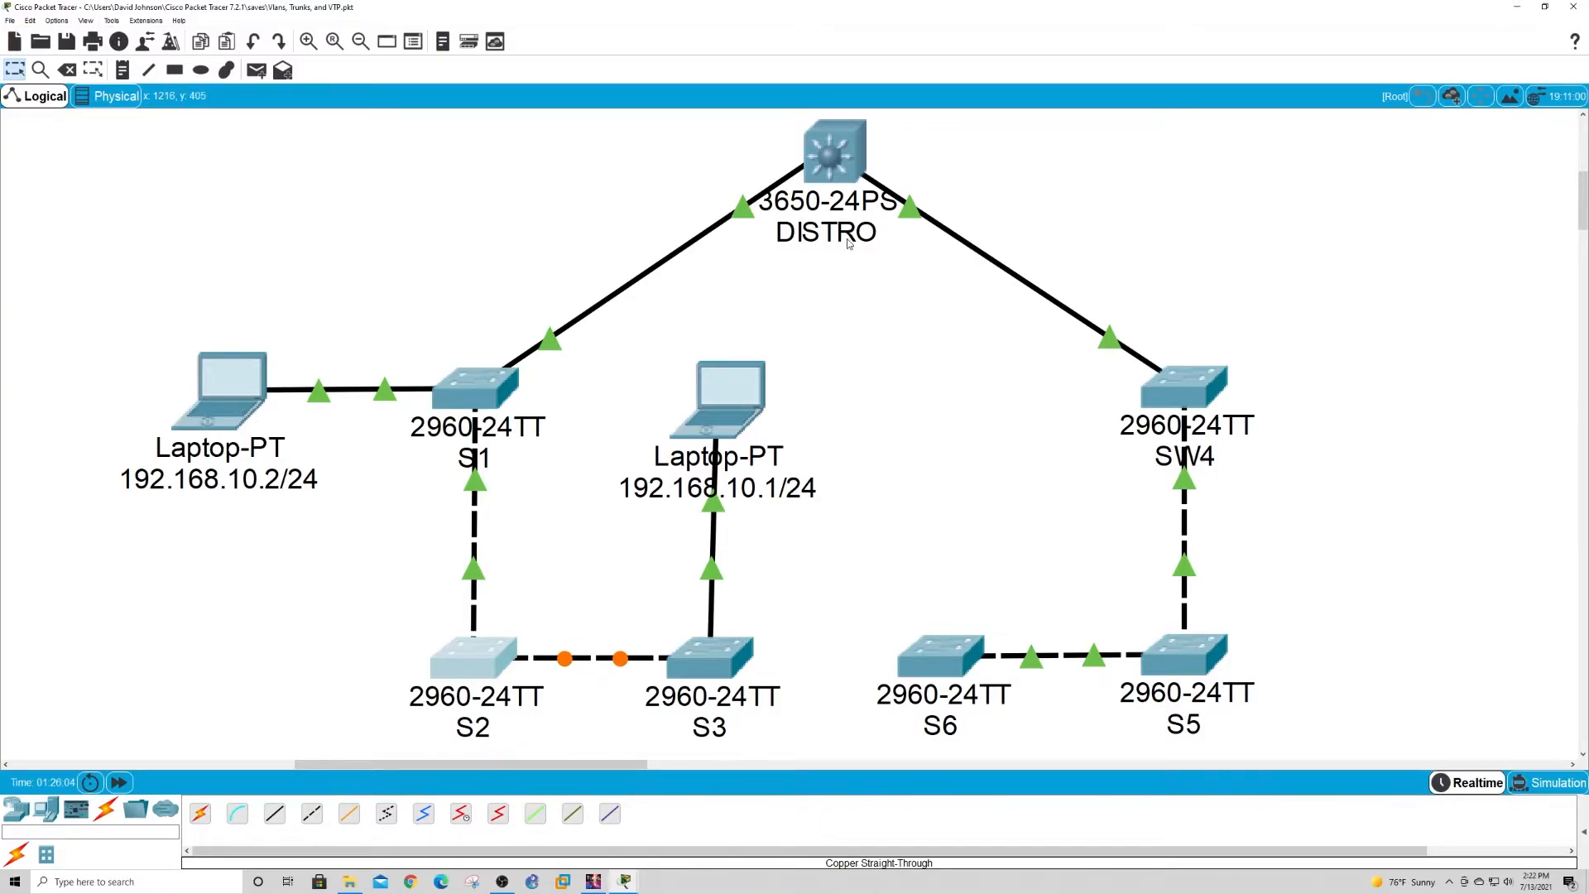
On the DISTRO switch, exit configuration mode and run show spanning-tree vlan 10.
left_click(832, 152)
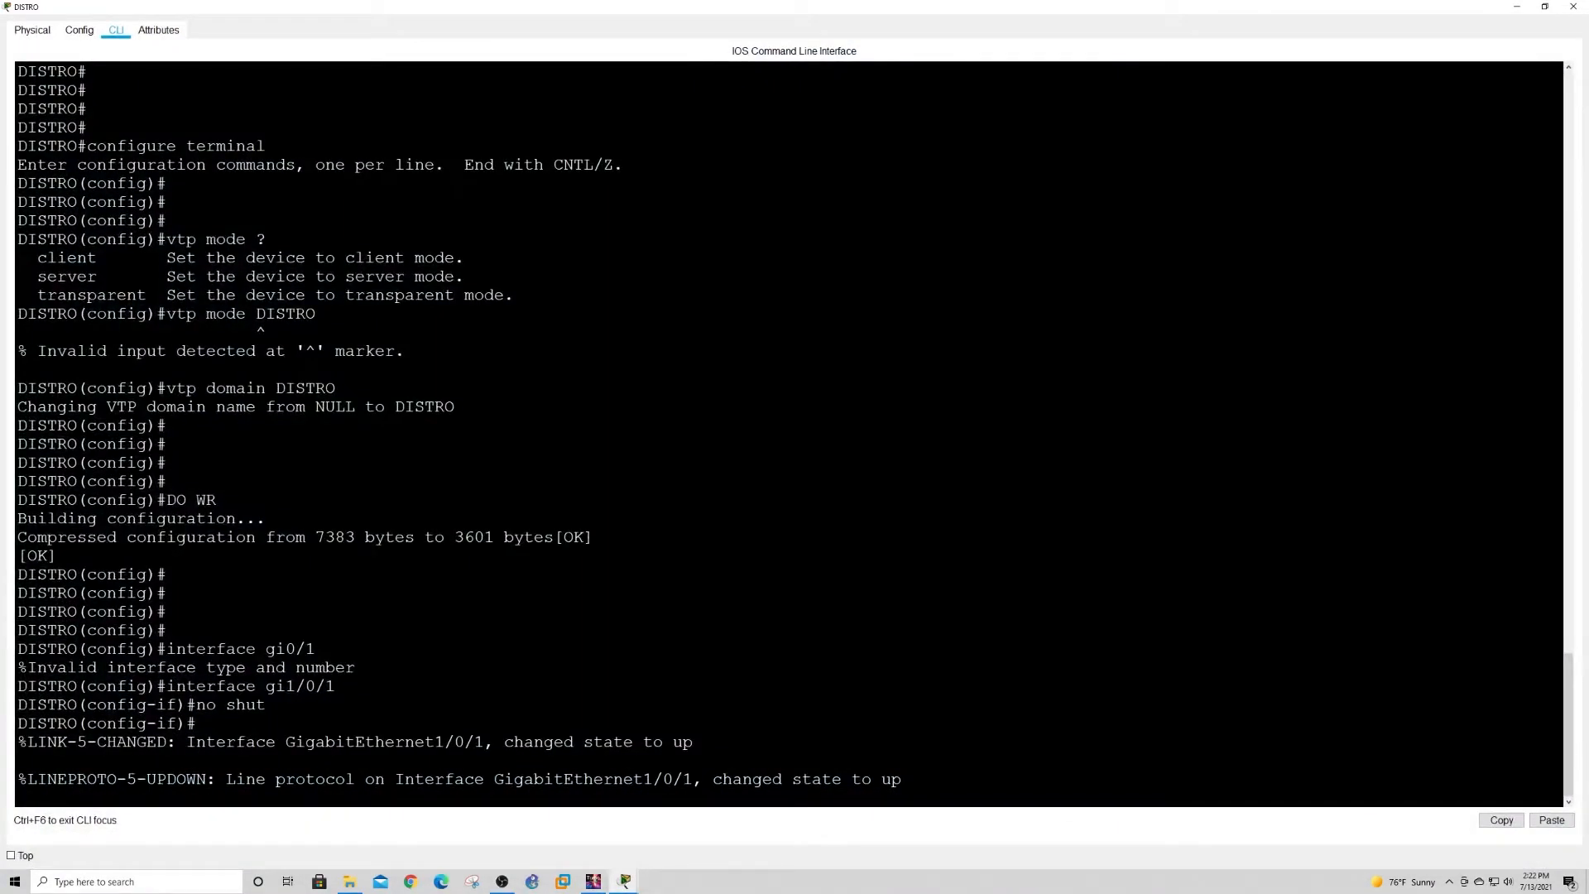
key("Return")
key("Return")
key("Return")
key("Return")
key("Return")
key("Return")
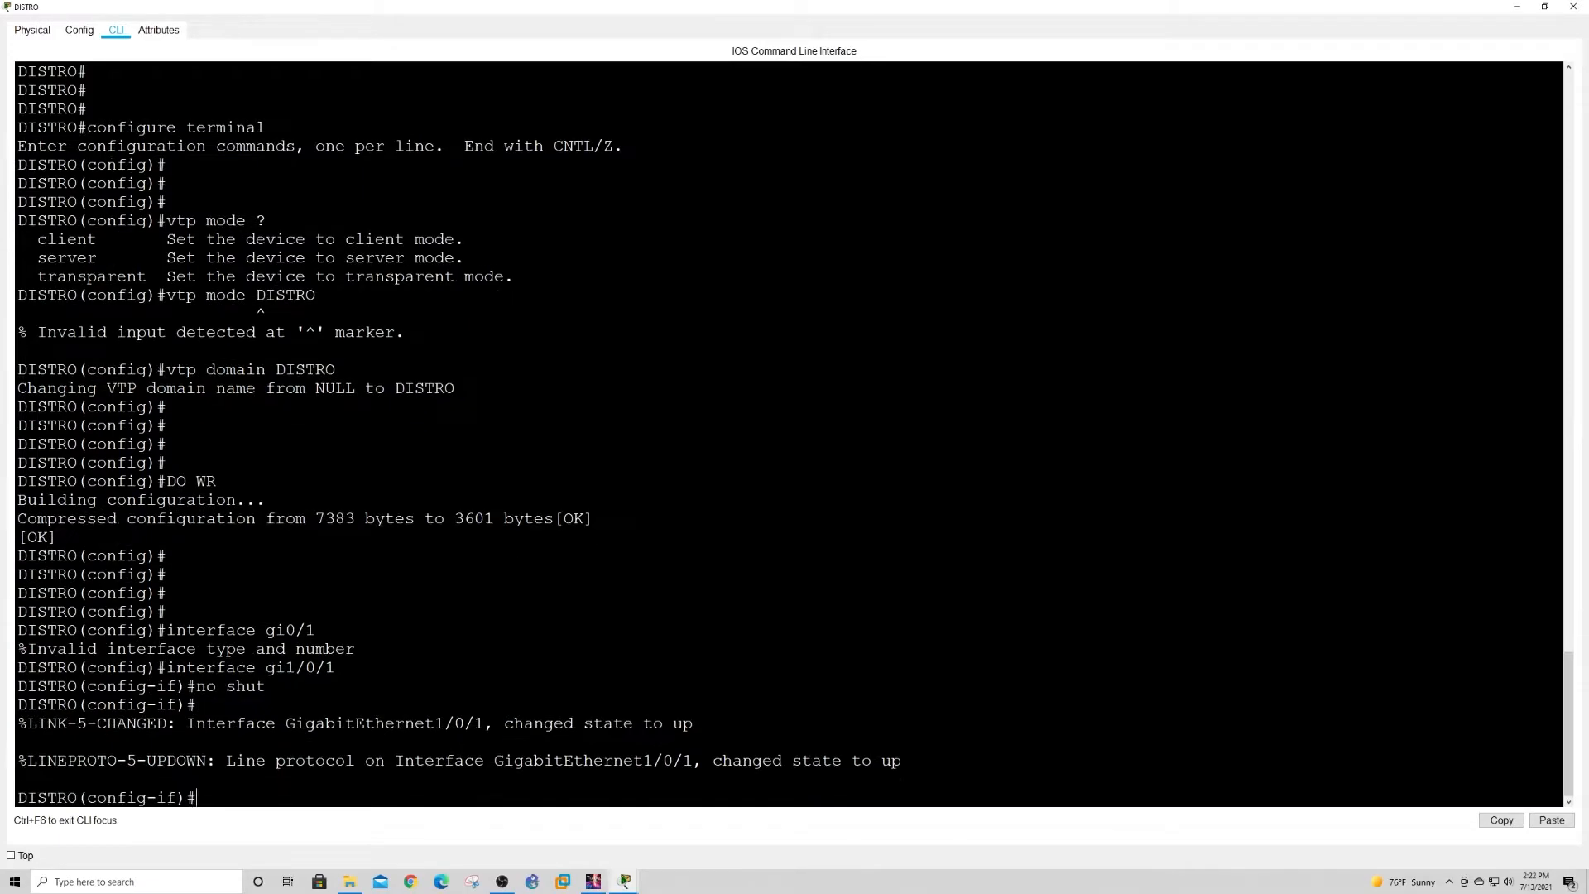
key("ctrl+z")
key("Return")
key("Return")
key("Return")
key("Return")
key("Return")
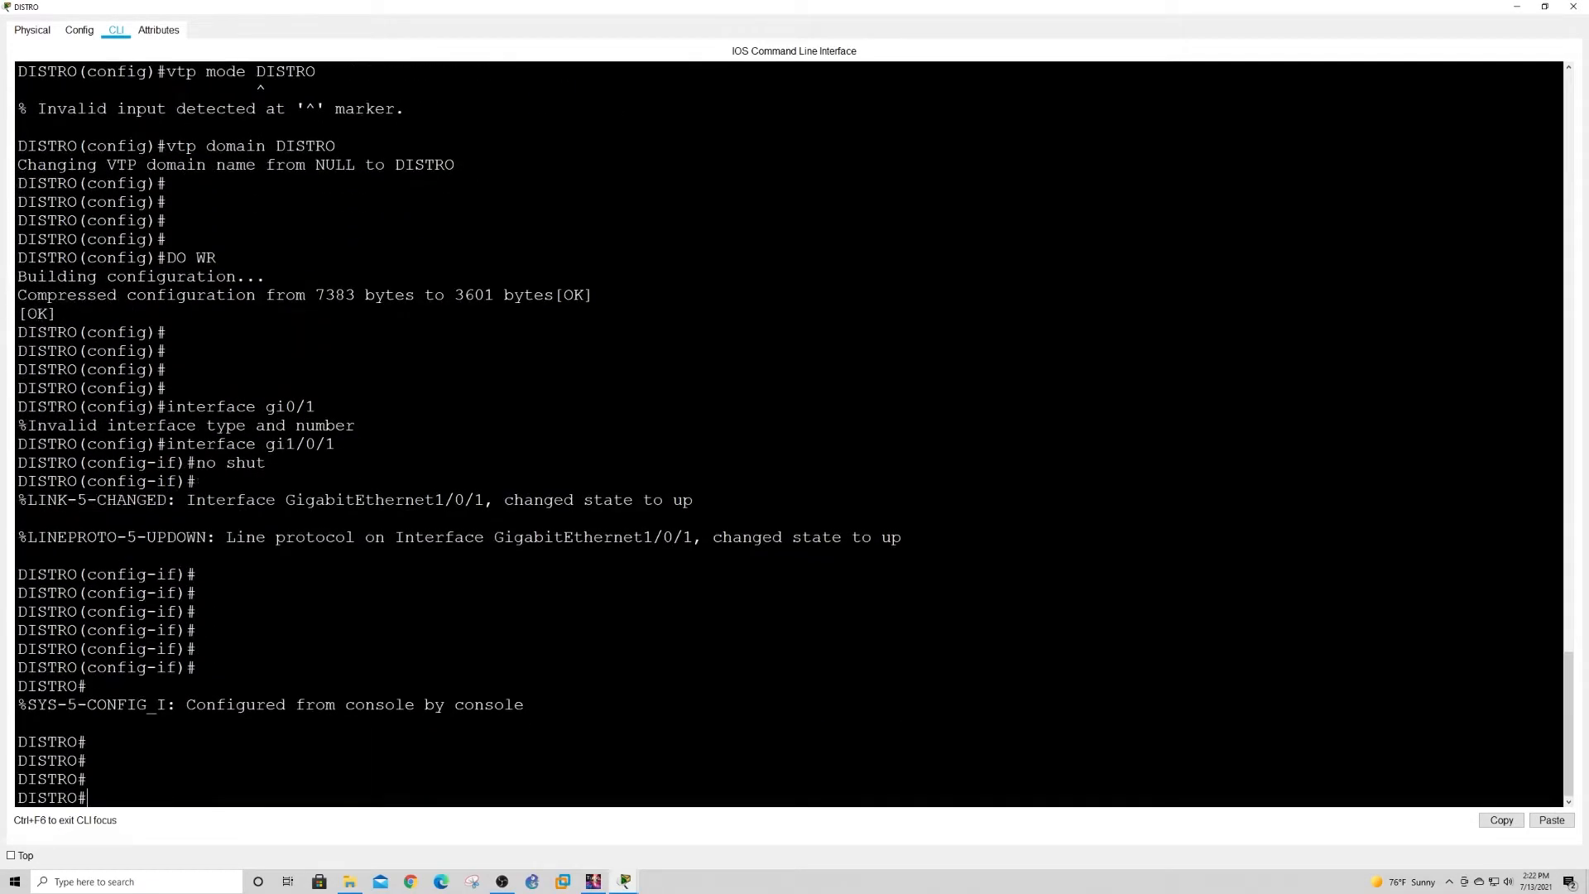
type("show spann")
key("Tab")
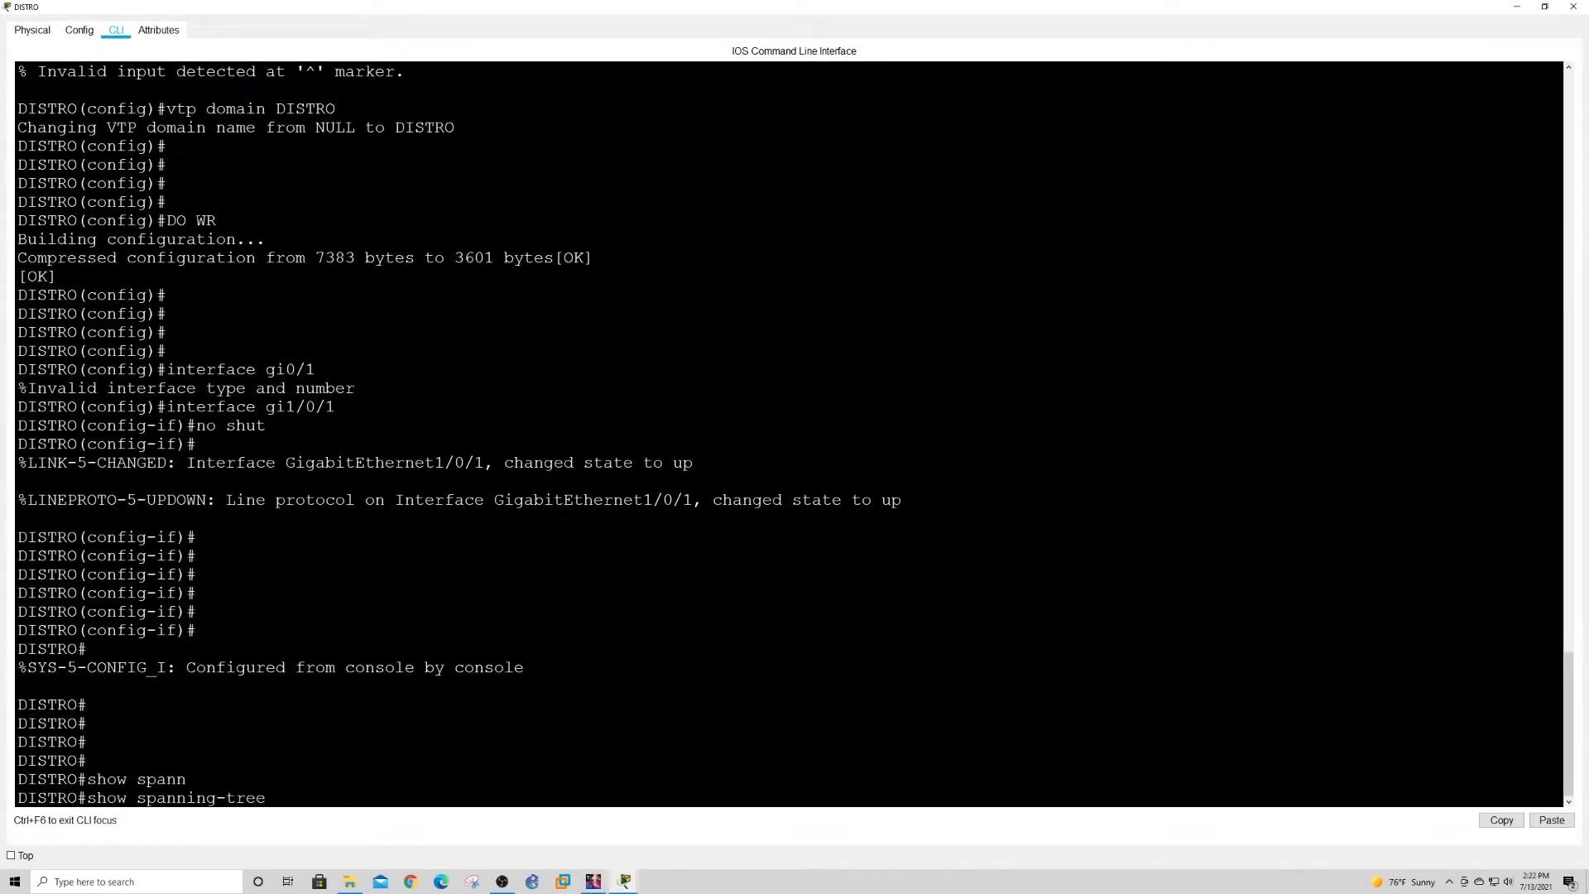
type("vlan 10")
key("Return")
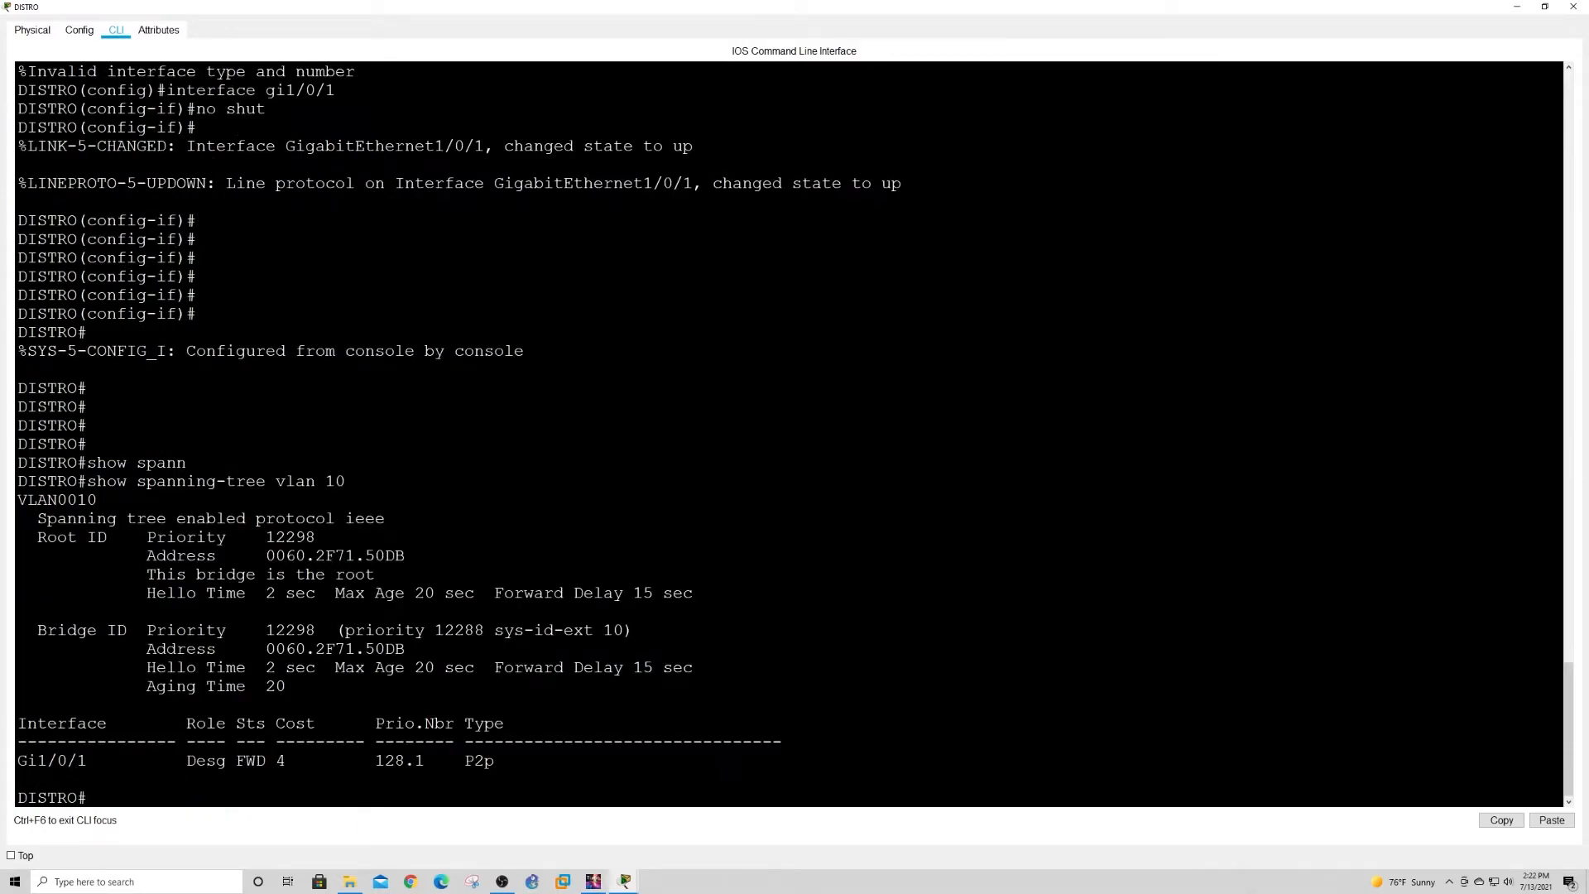
Compare the Root ID and Bridge ID addresses in DISTRO's VLAN 10 spanning-tree output.
left_click_drag(146, 574, 355, 555)
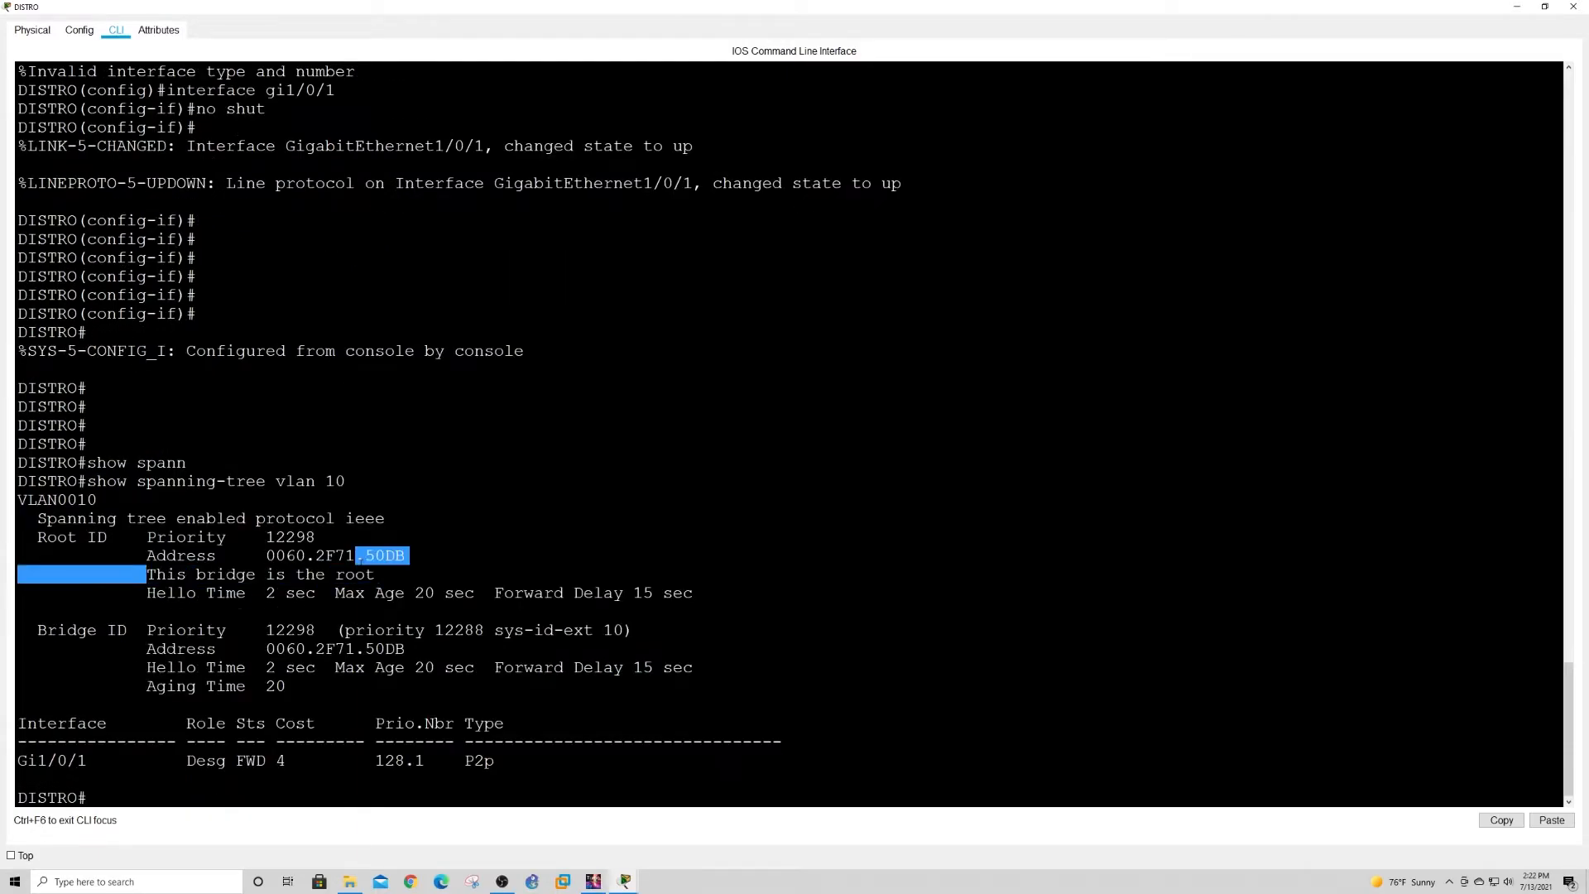
left_click_drag(38, 630, 286, 687)
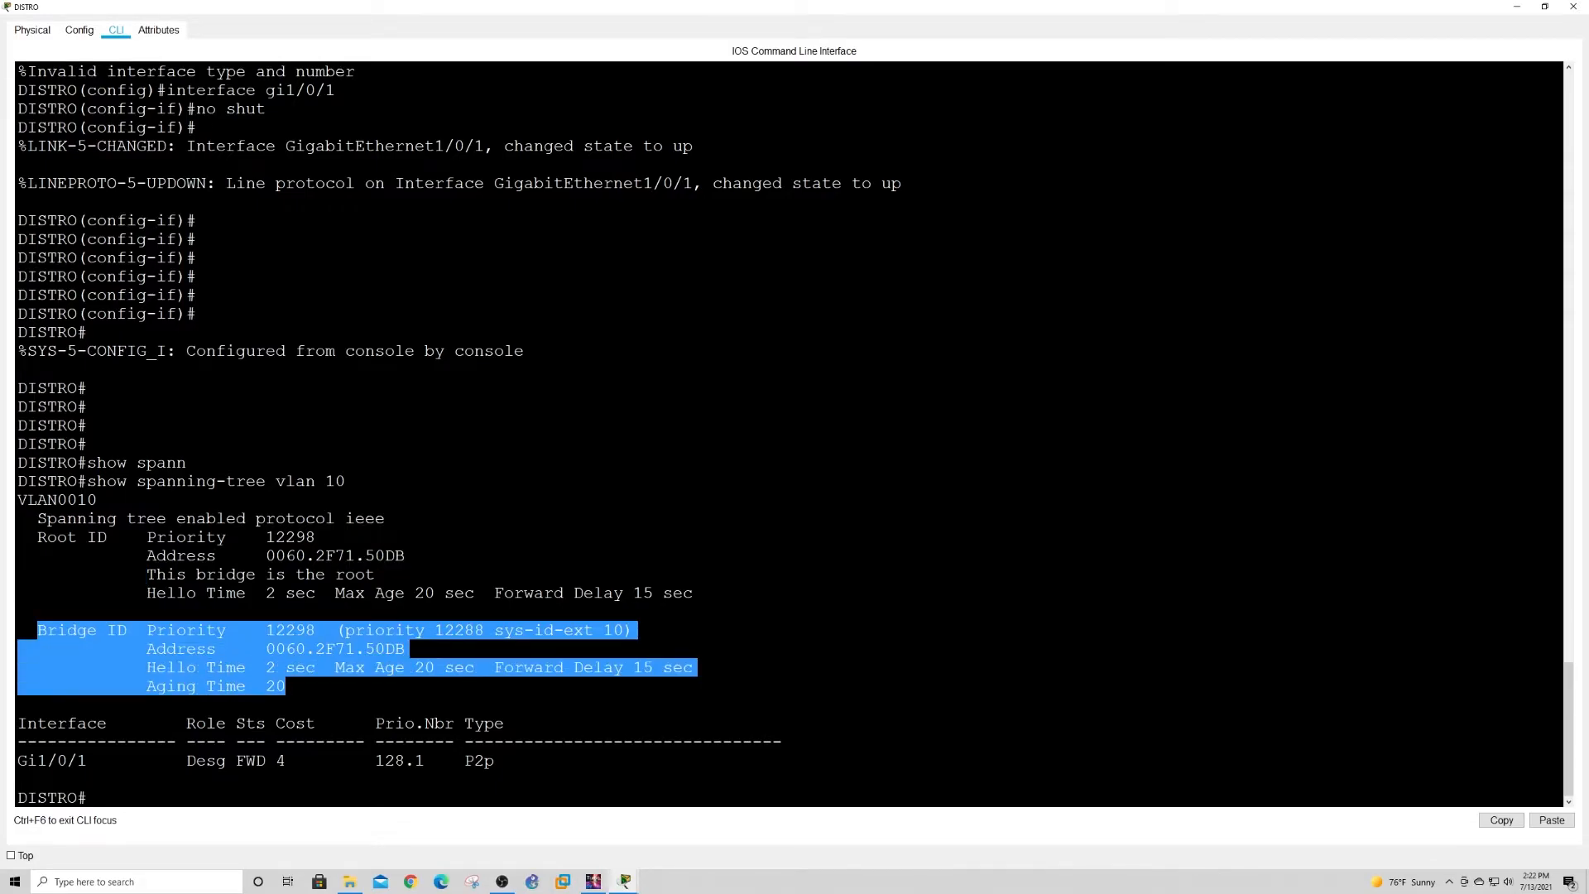
left_click_drag(405, 649, 266, 649)
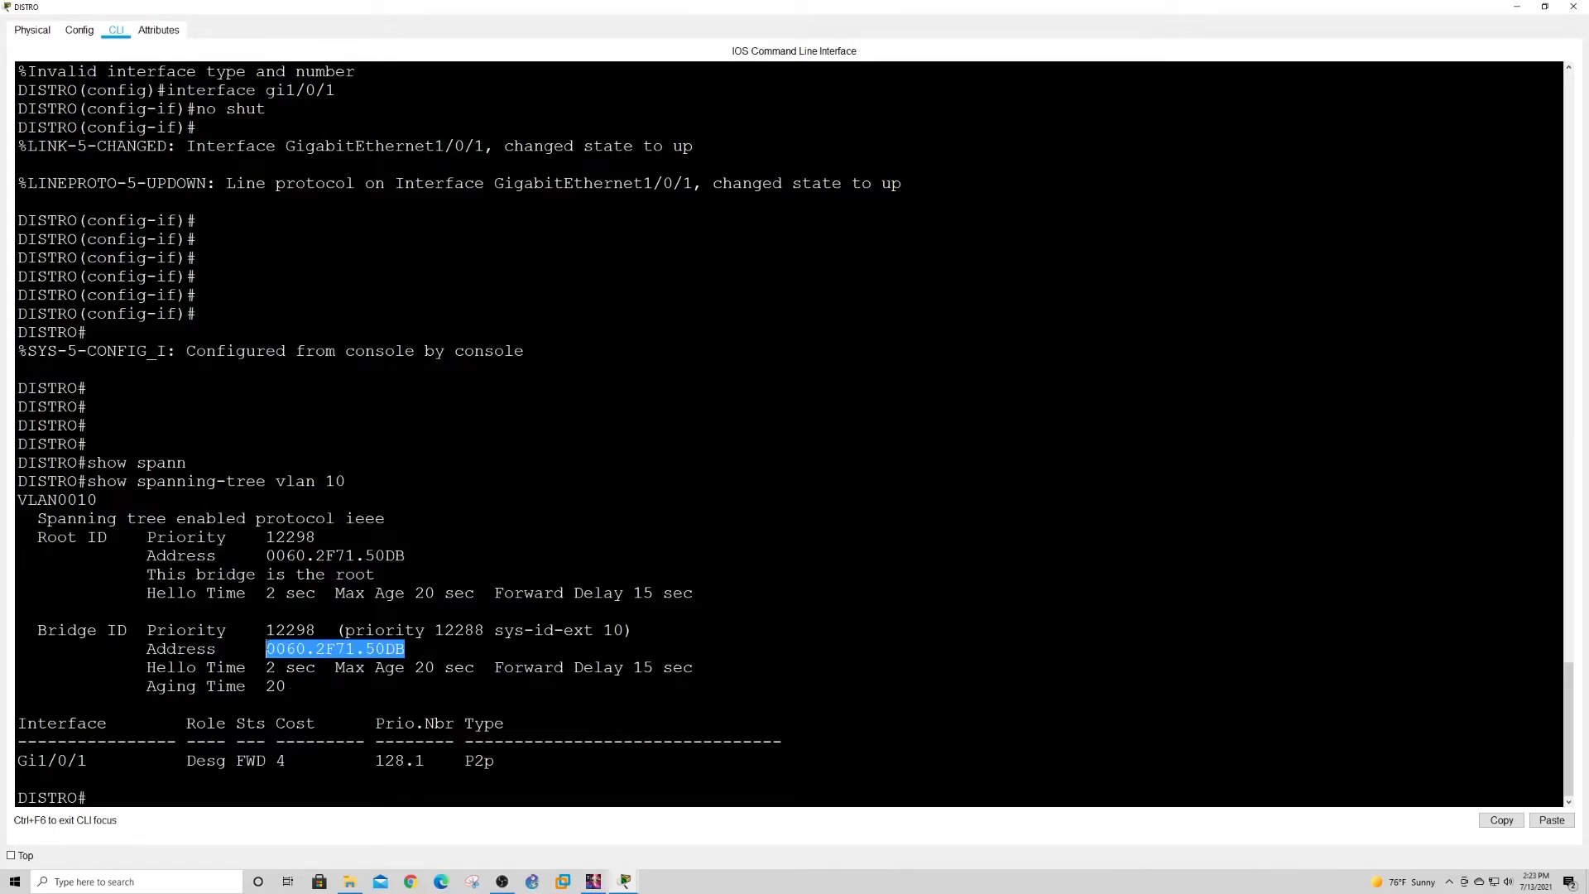
left_click_drag(146, 573, 266, 556)
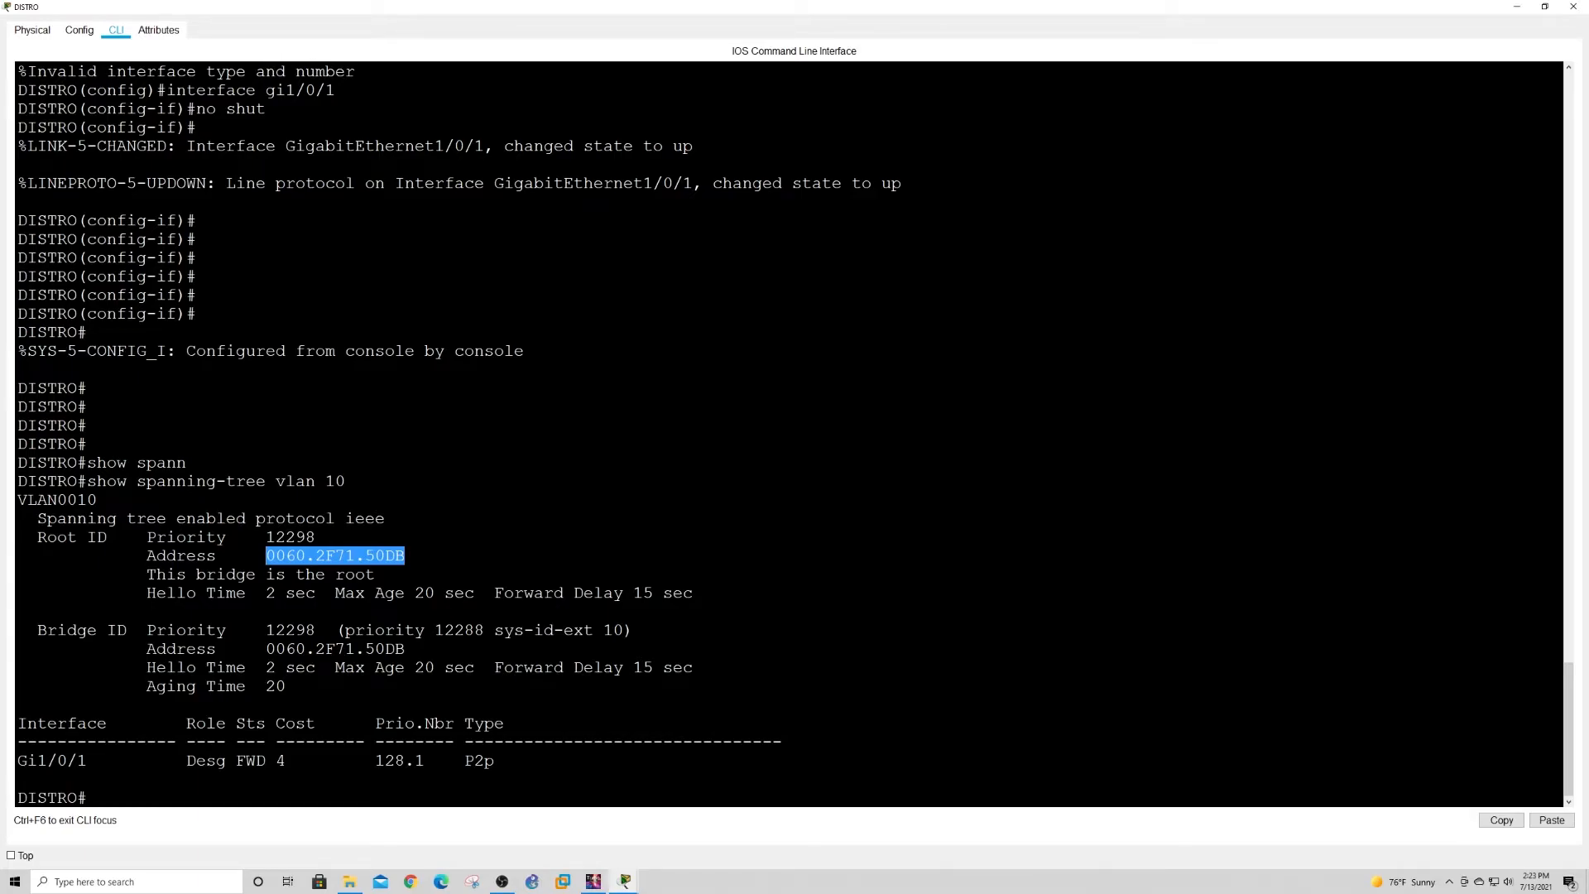
left_click(1528, 11)
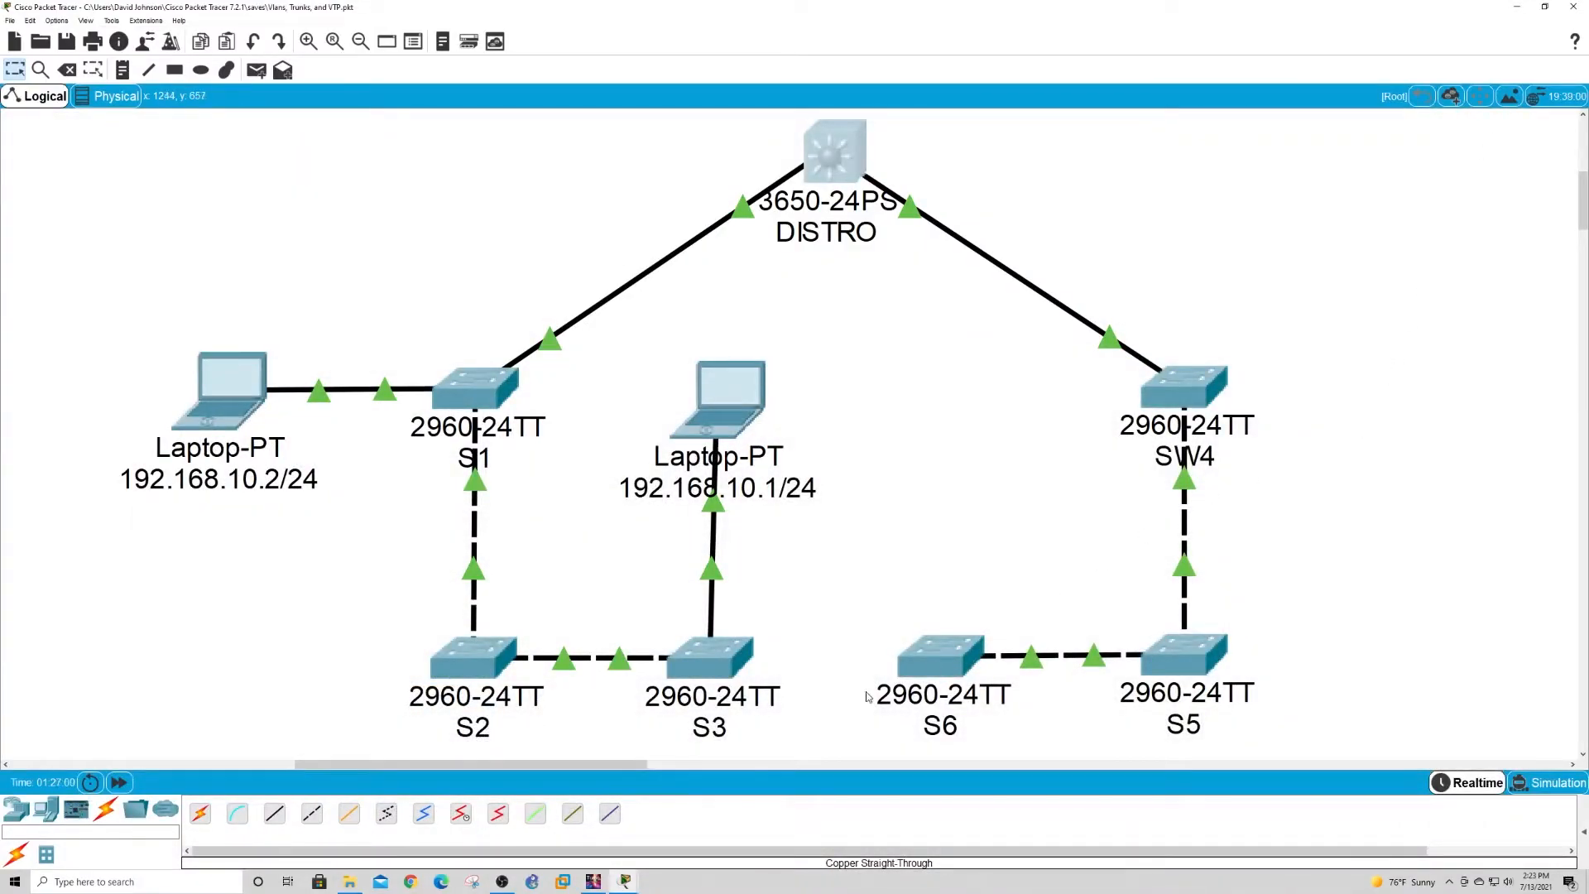
Look over S3's command line and review the earlier show vlan brief output on S2.
left_click(712, 662)
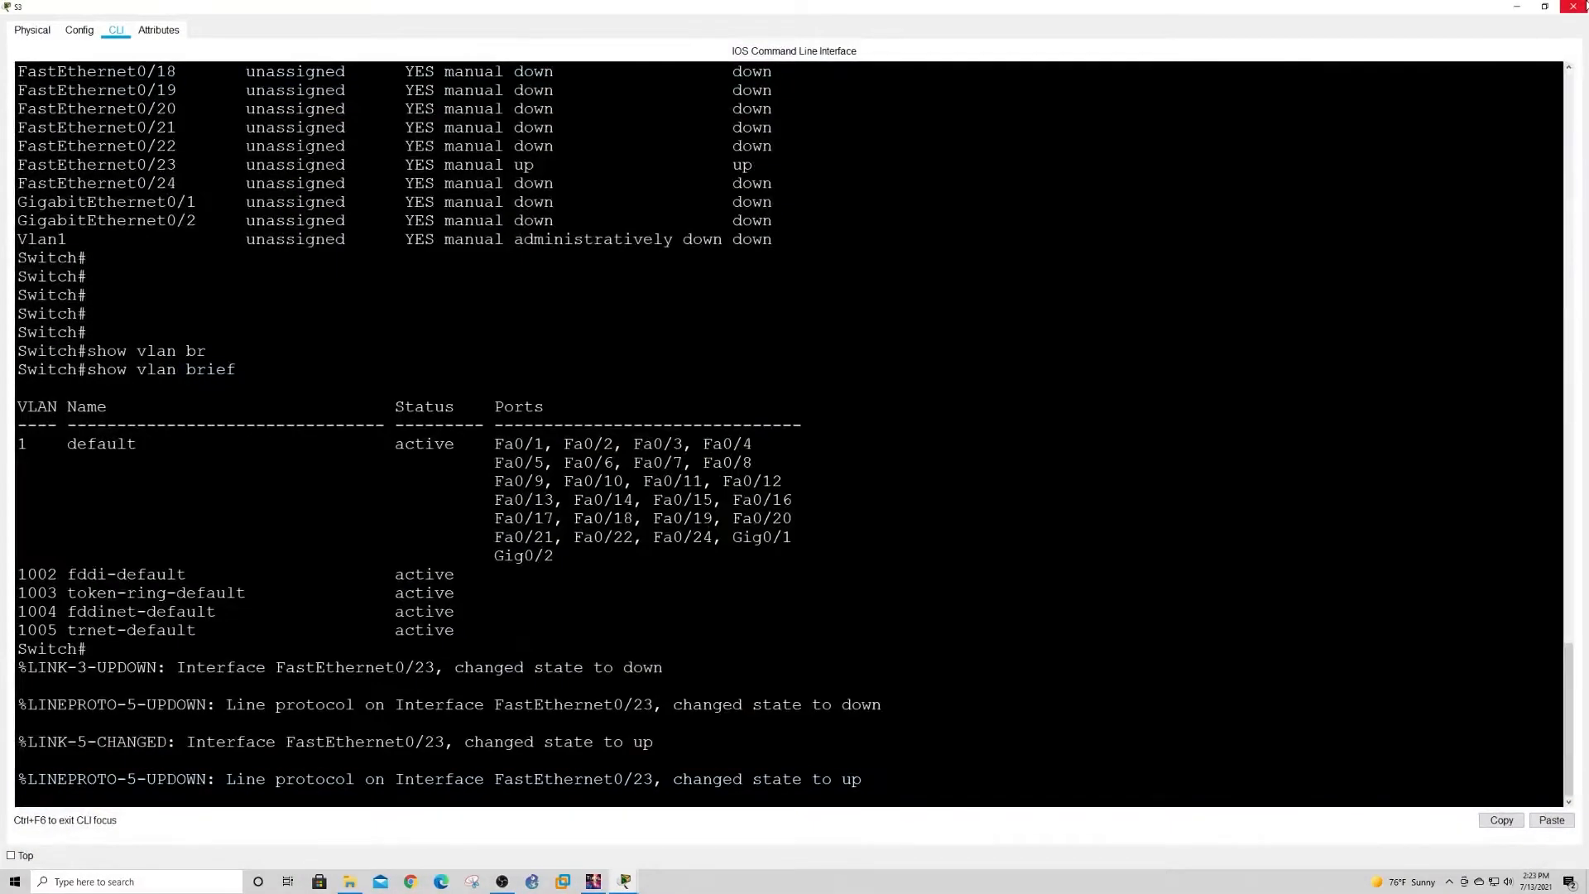
left_click(1517, 7)
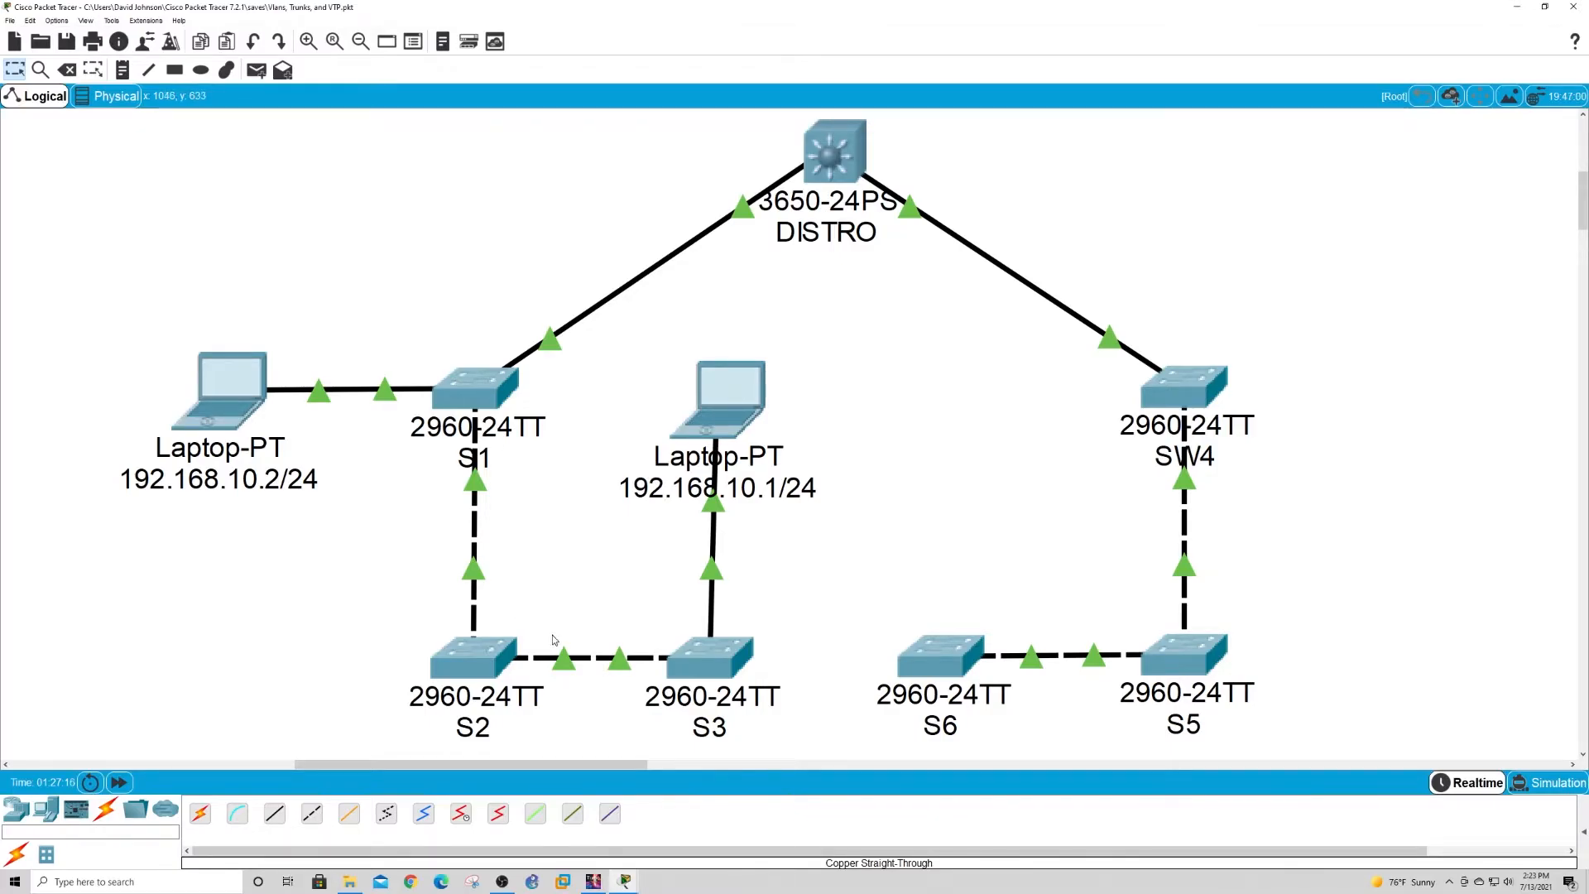
left_click(474, 659)
scroll(795, 430, "up", 15)
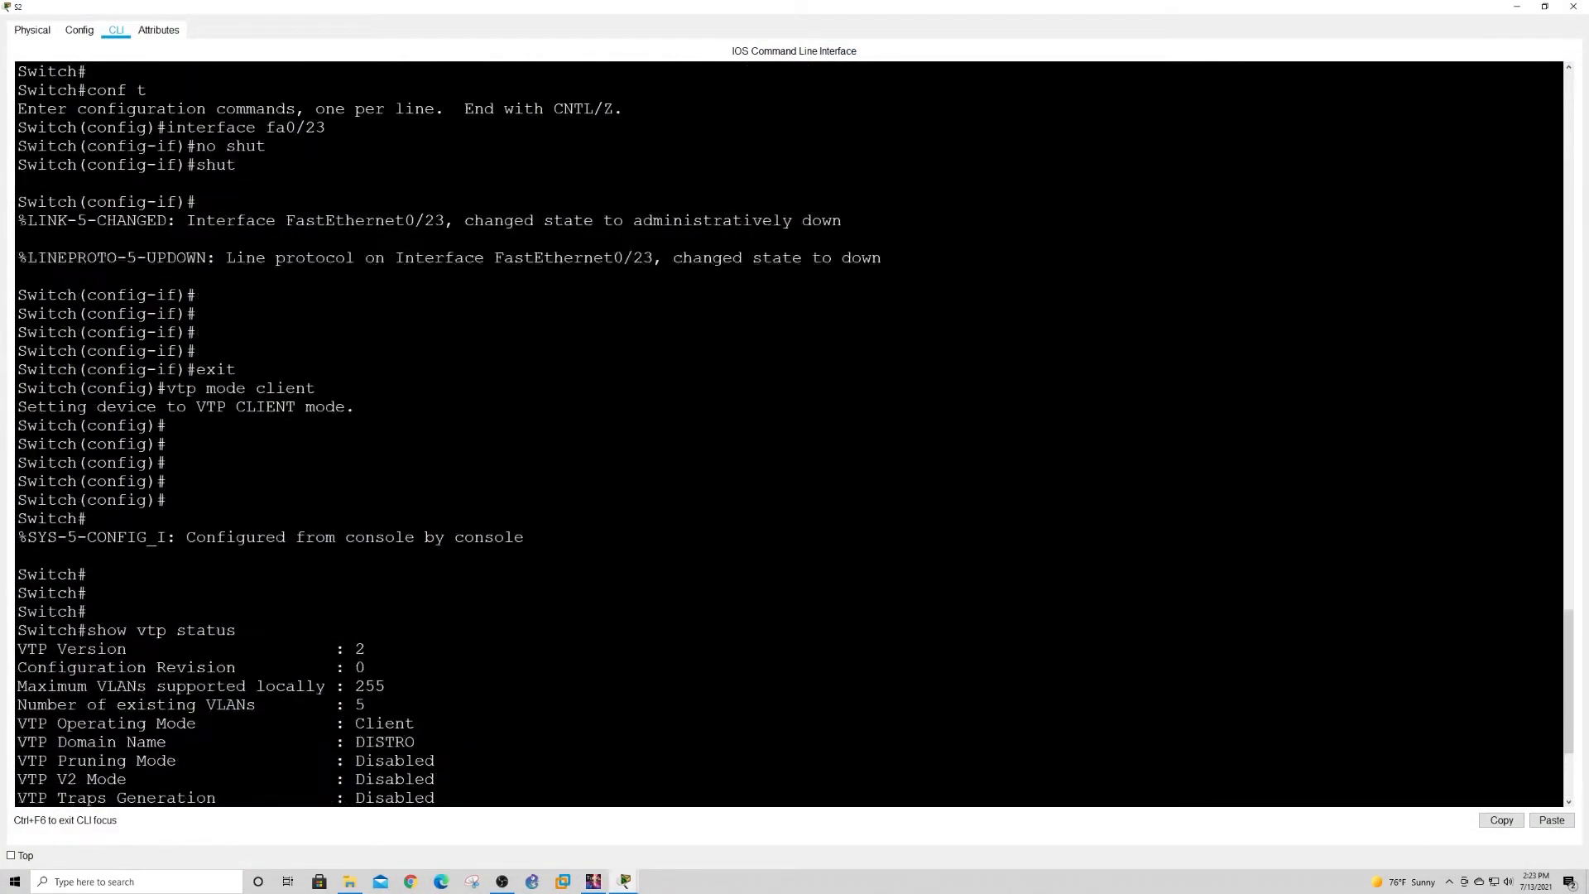
scroll(794, 430, "up", 4)
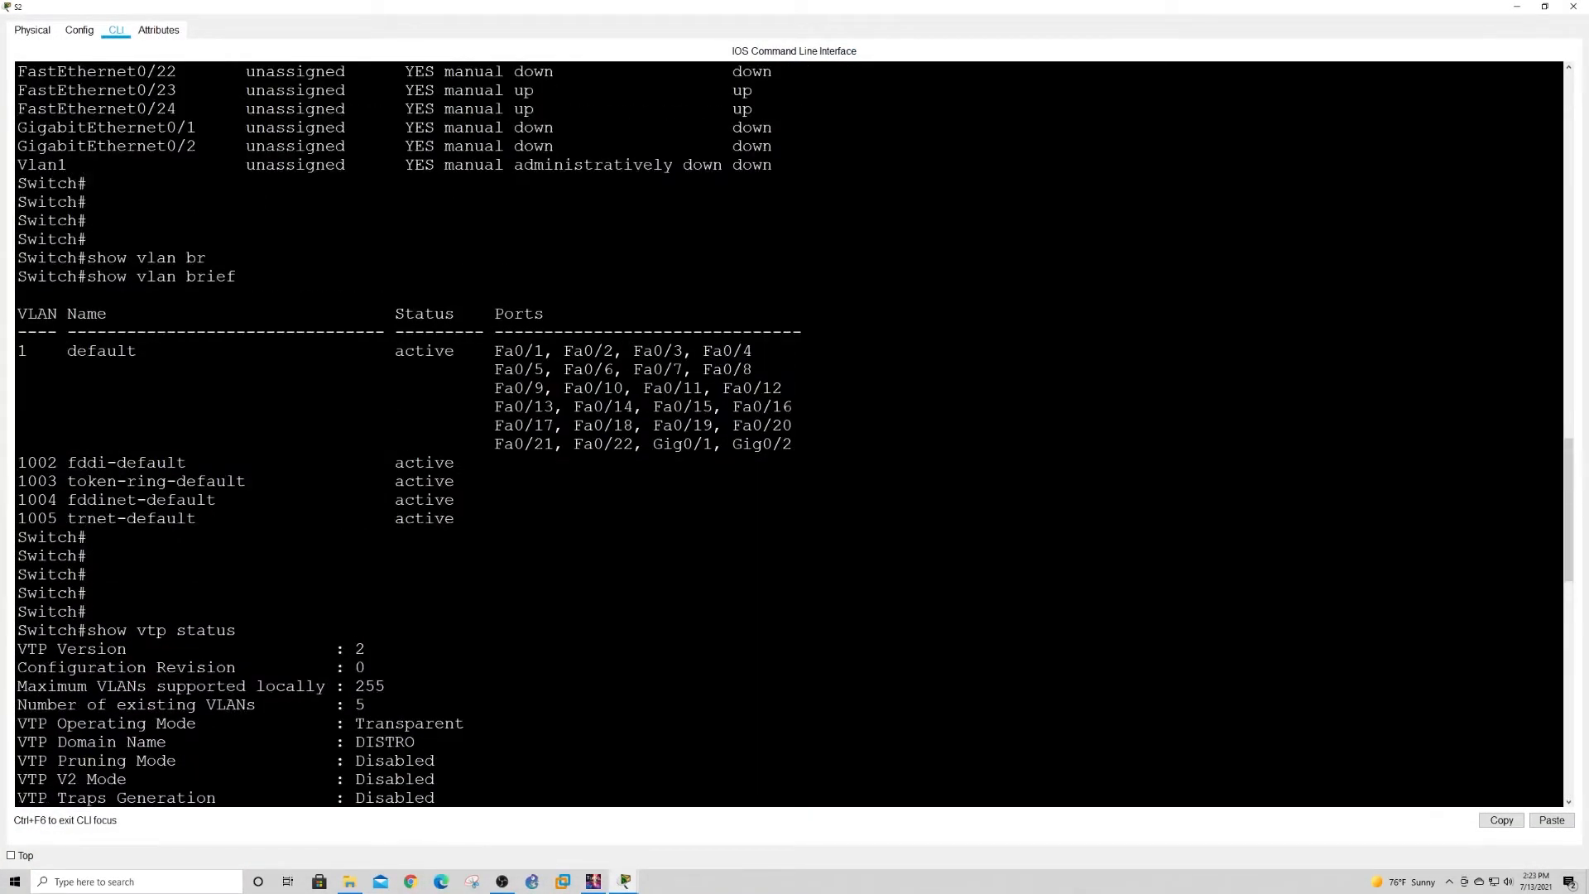
left_click_drag(28, 368, 74, 427)
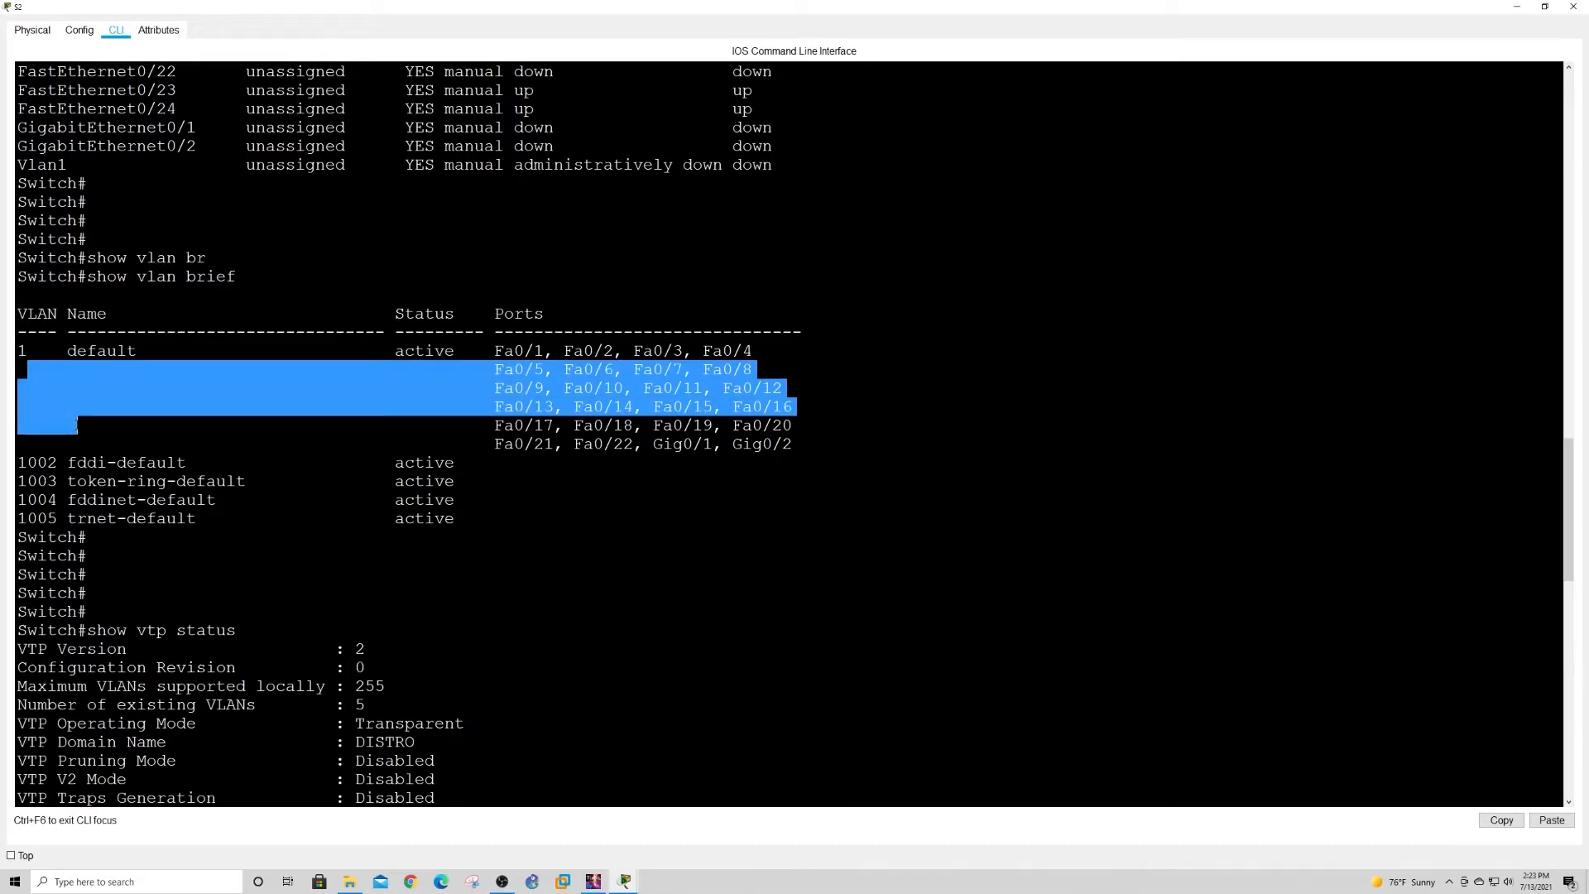
scroll(73, 428, "down", 20)
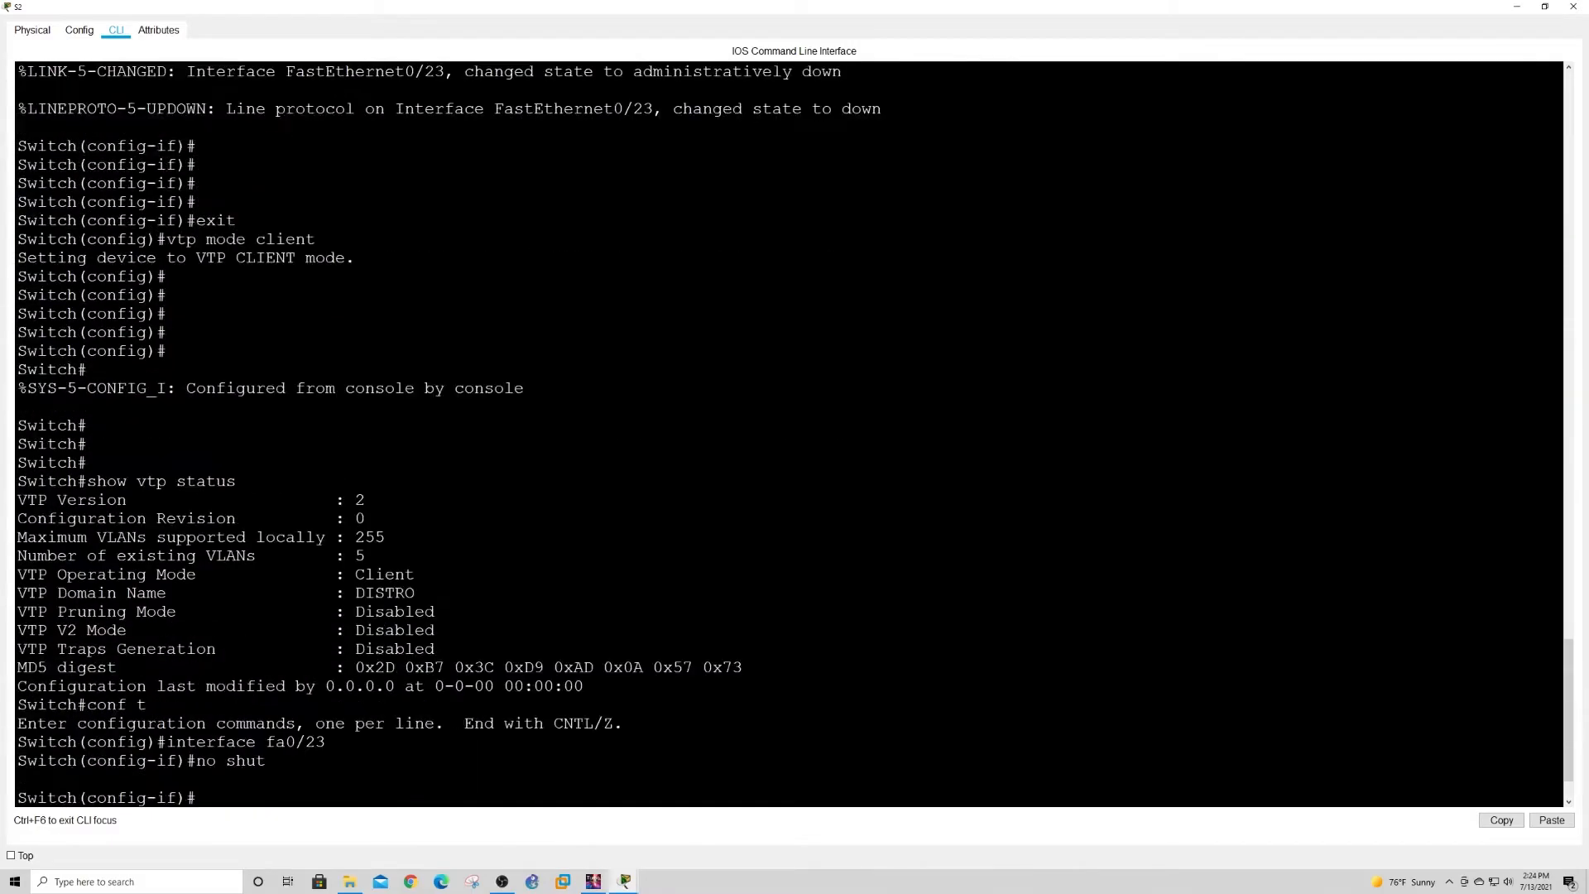
Exit configuration mode on S2 and run show vlan brief to examine its VLAN list.
key("Return")
key("Return")
key("Return")
key("Return")
key("ctrl+z")
type("show vlan br")
key("Tab")
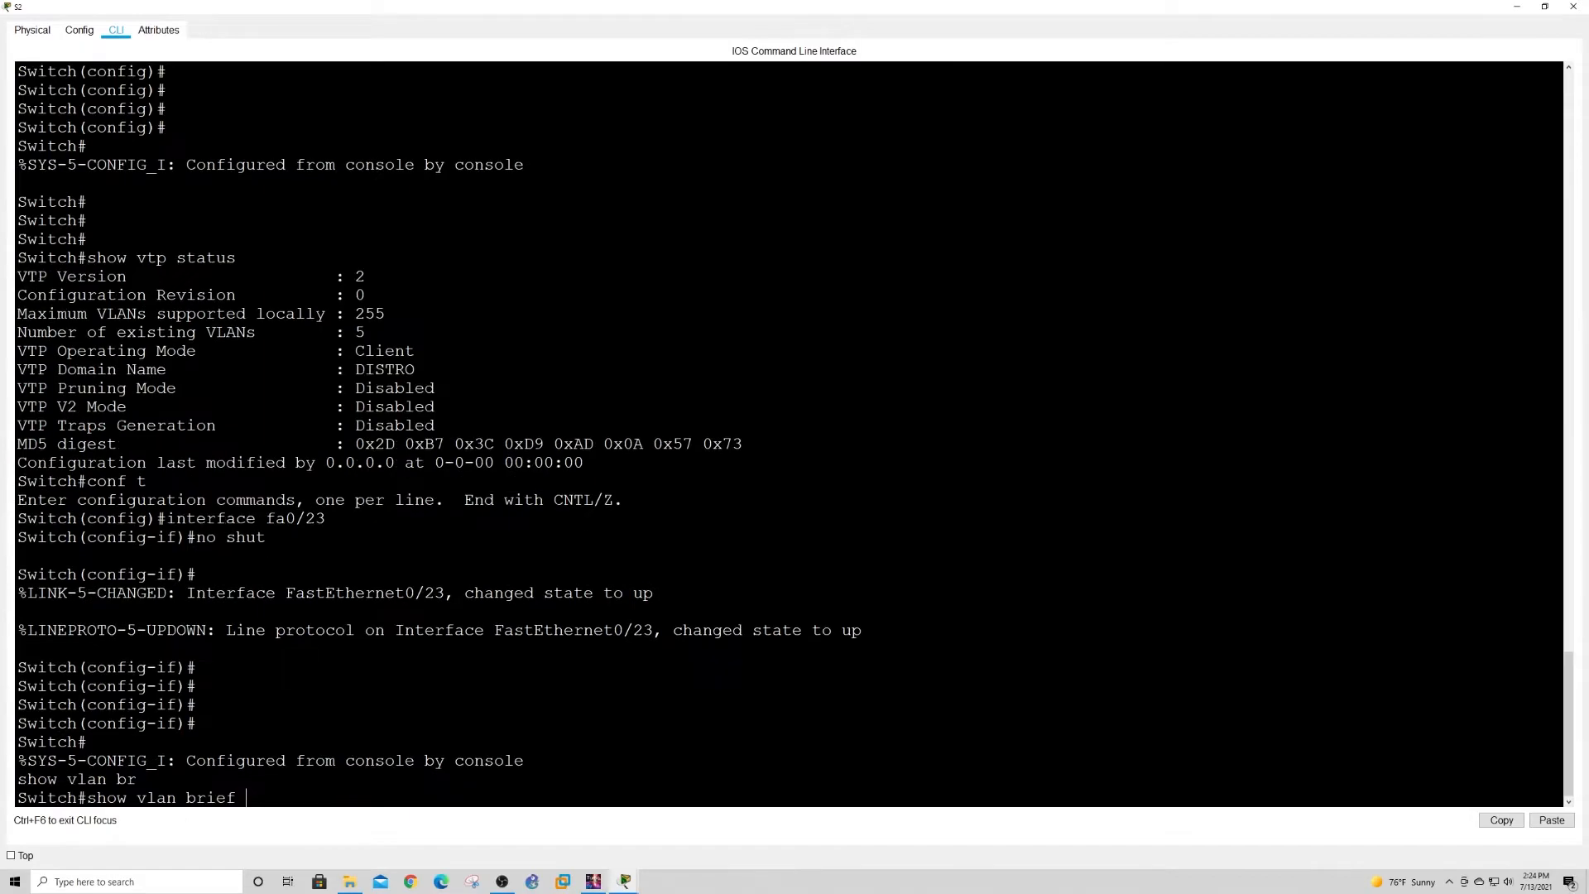
key("Return")
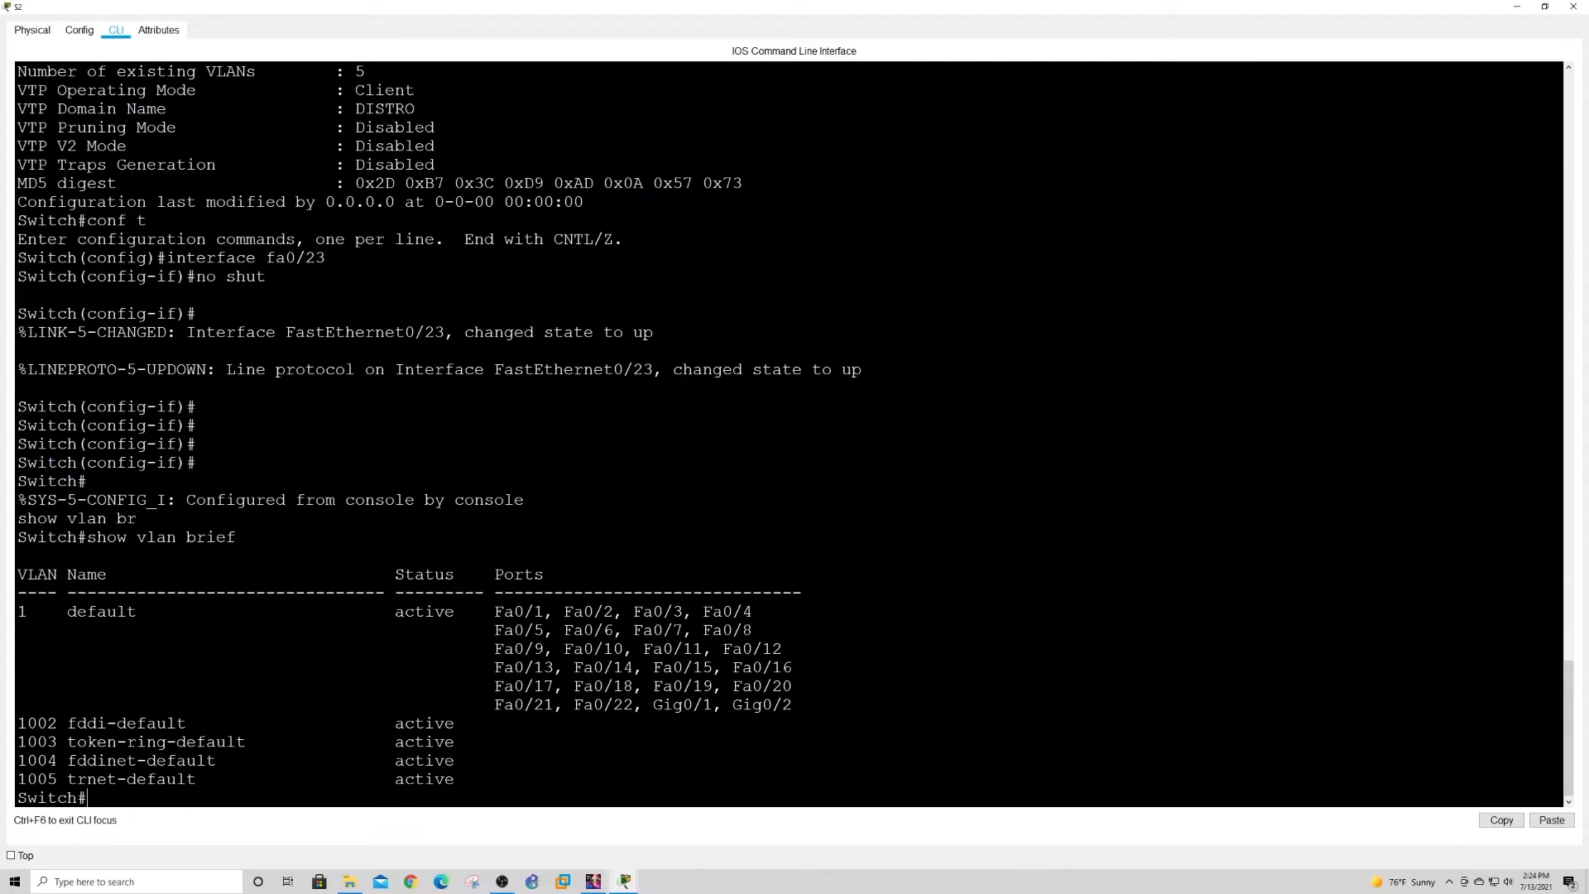
Run show interface trunk on S2 and examine its trunk ports and the VLANs allowed on them.
key("Return")
key("Return")
key("Return")
key("Return")
key("Return")
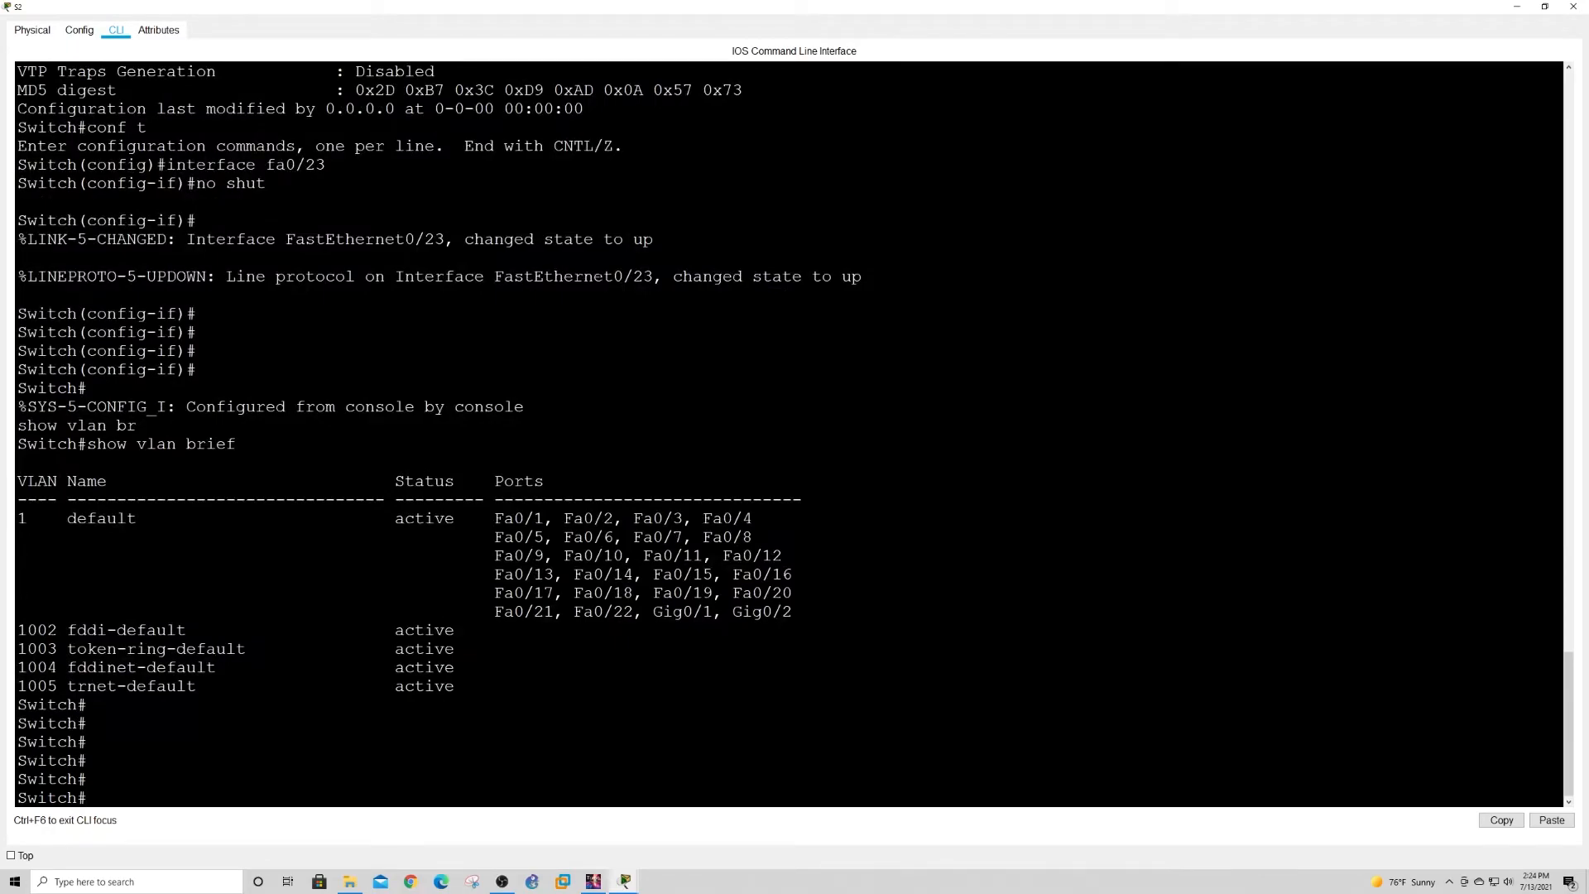
type("show interface trunk")
key("Return")
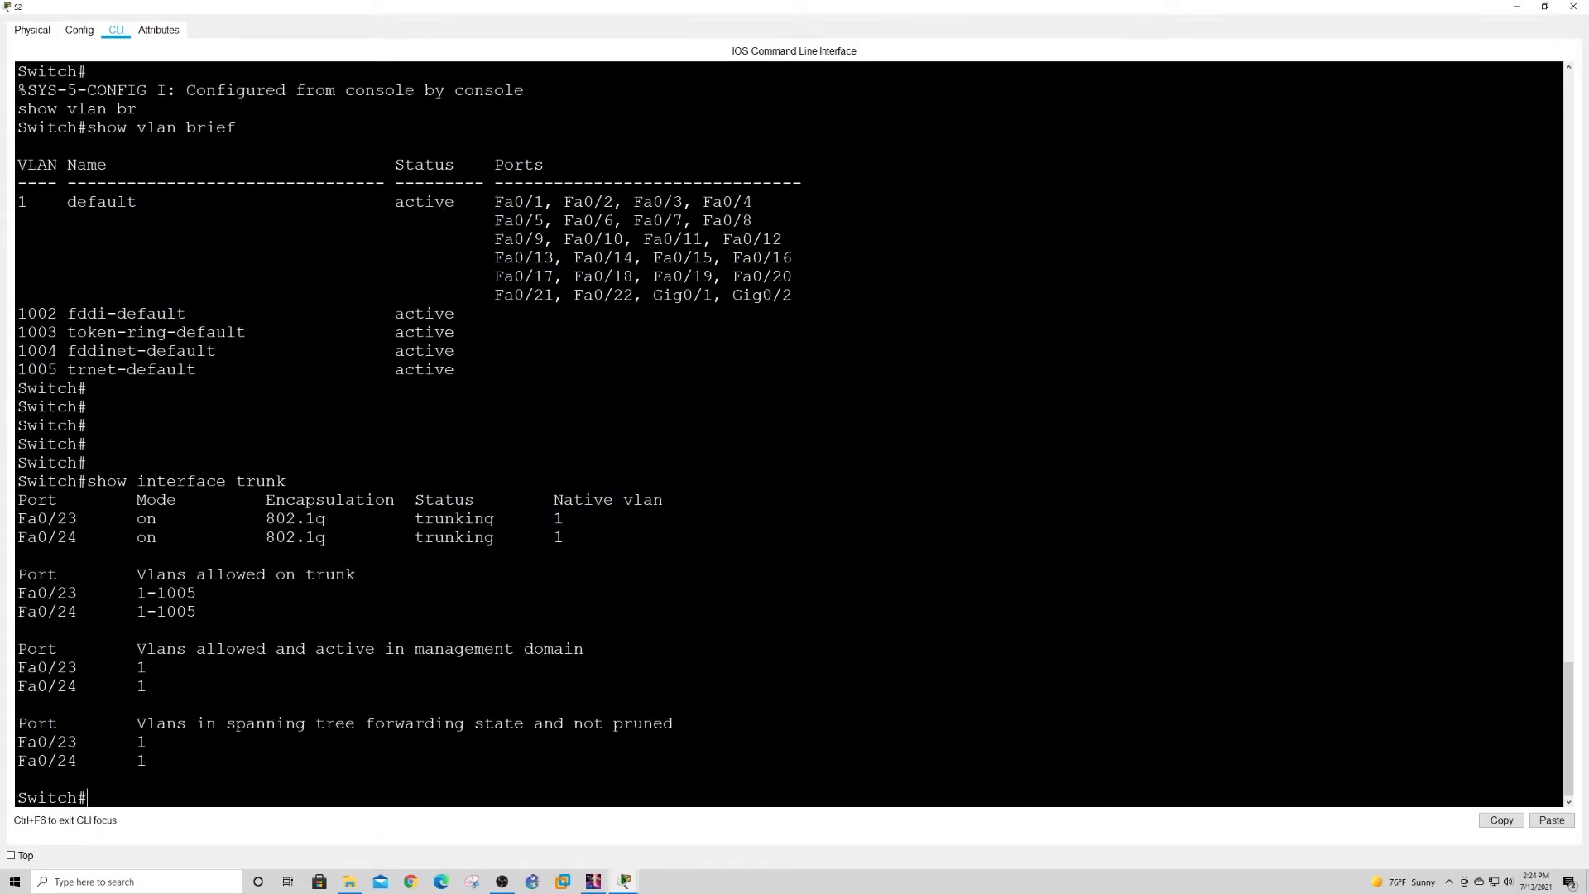
left_click(1517, 6)
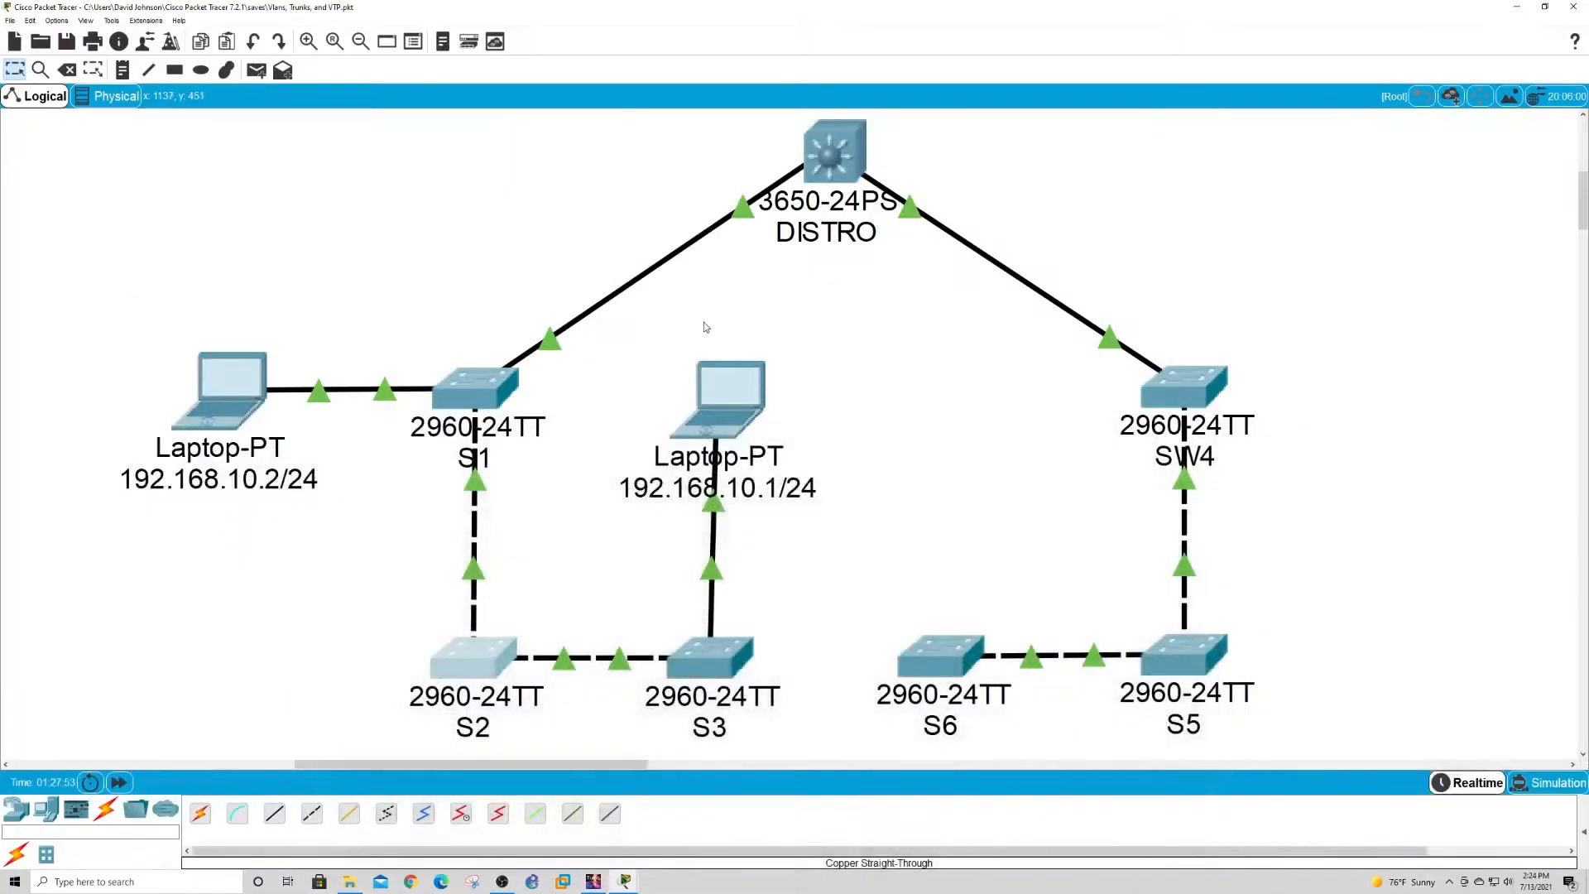
Run show interface trunk on switch S1 to examine its trunk ports and active VLANs.
left_click(467, 399)
type("show interface trunk")
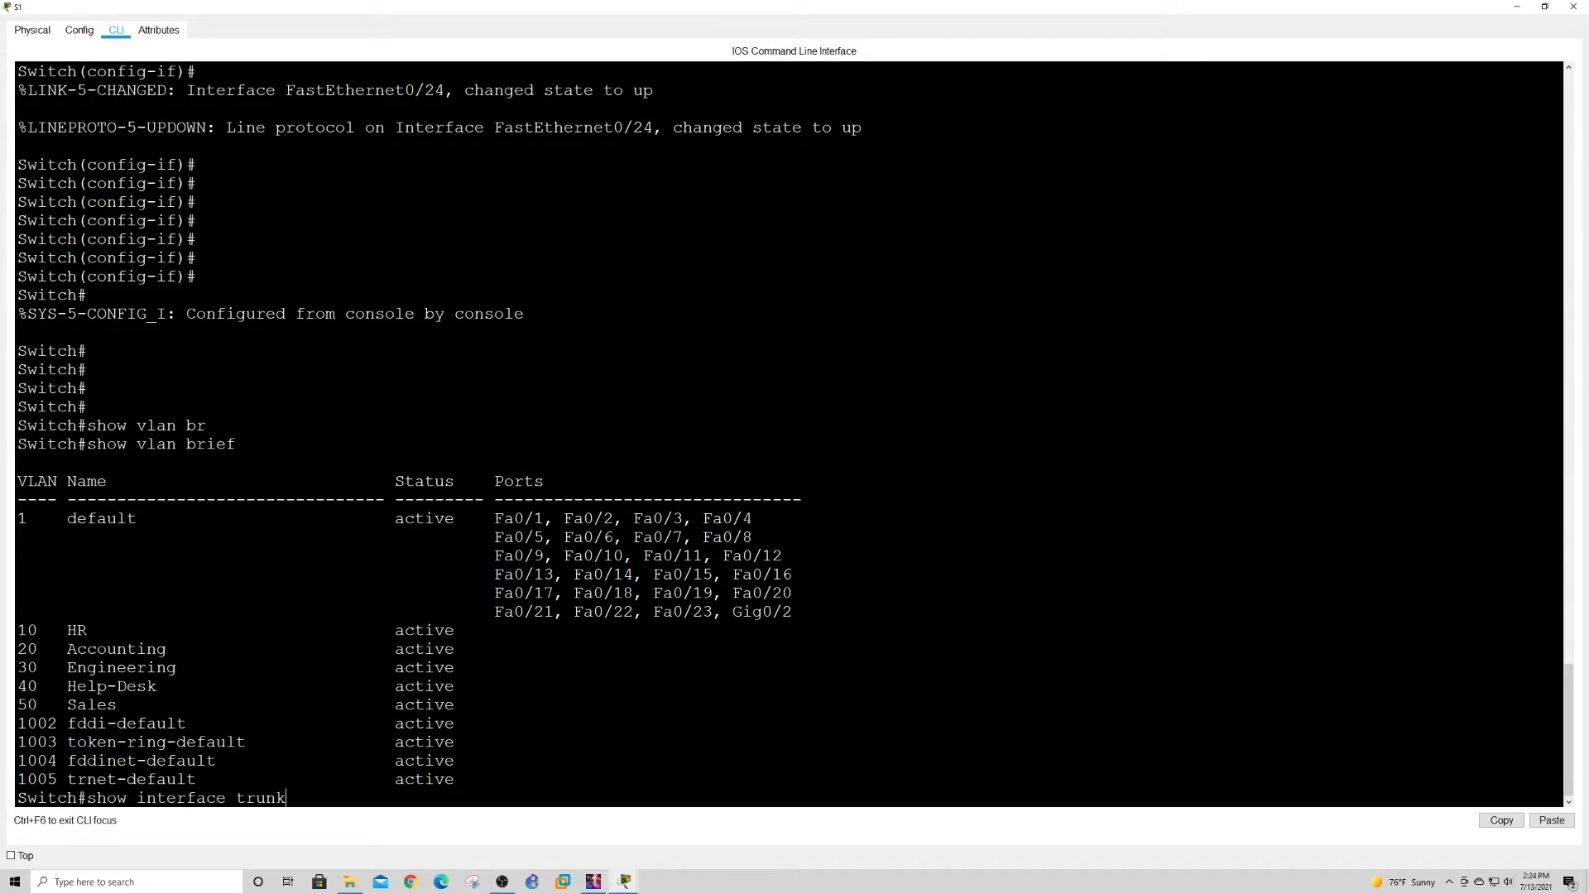
key("Return")
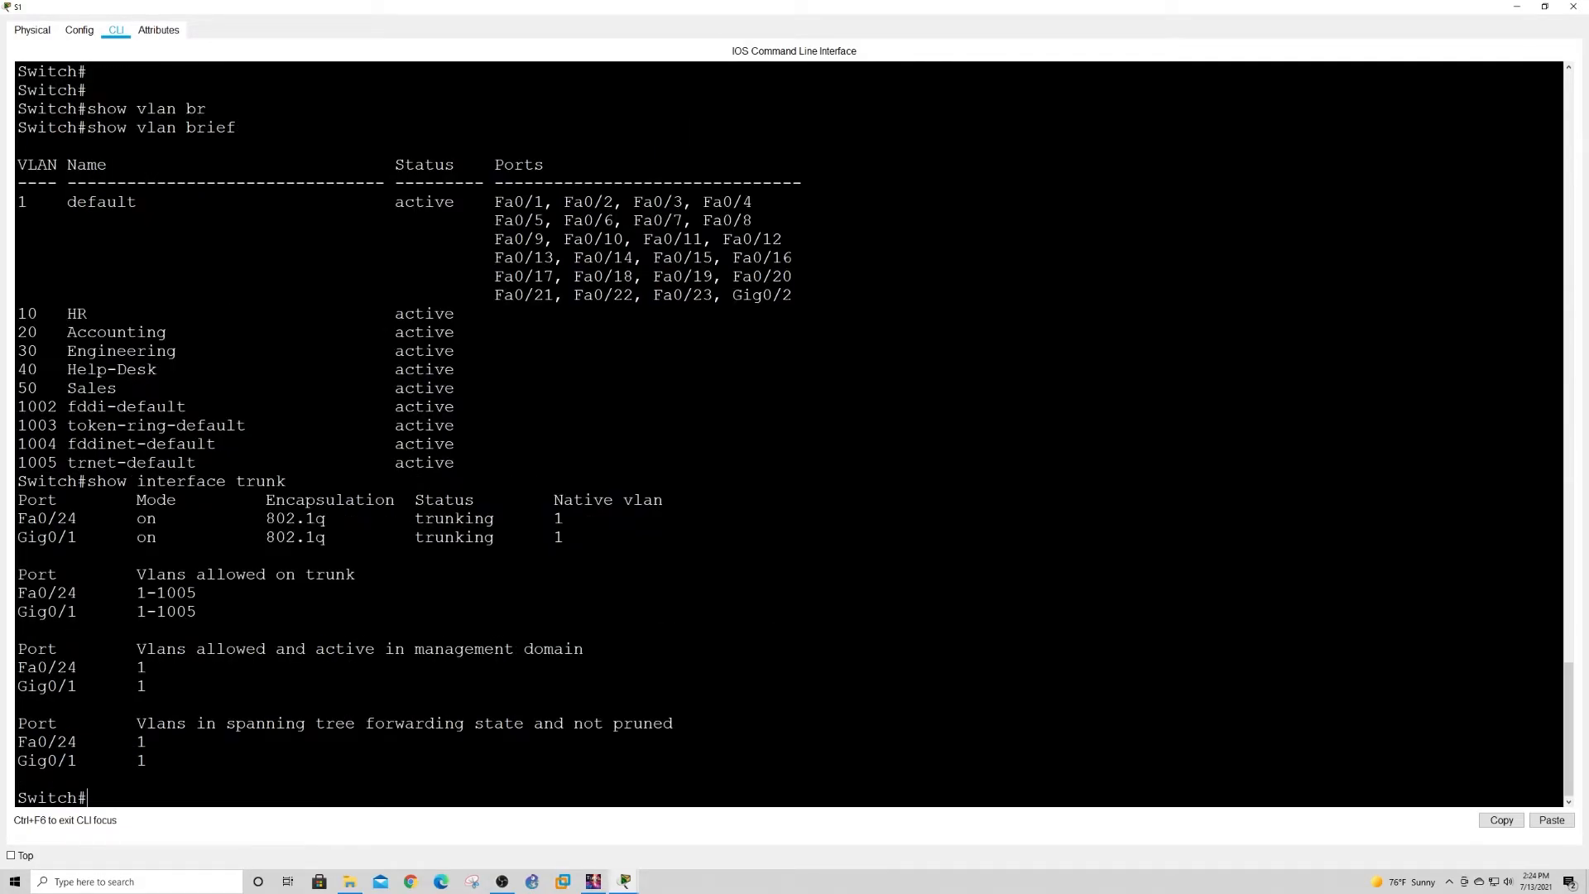
Run show vtp status on S1 and examine its VTP operating mode.
type("show vtr d")
key("BackSpace")
key("BackSpace")
type("p status")
key("Return")
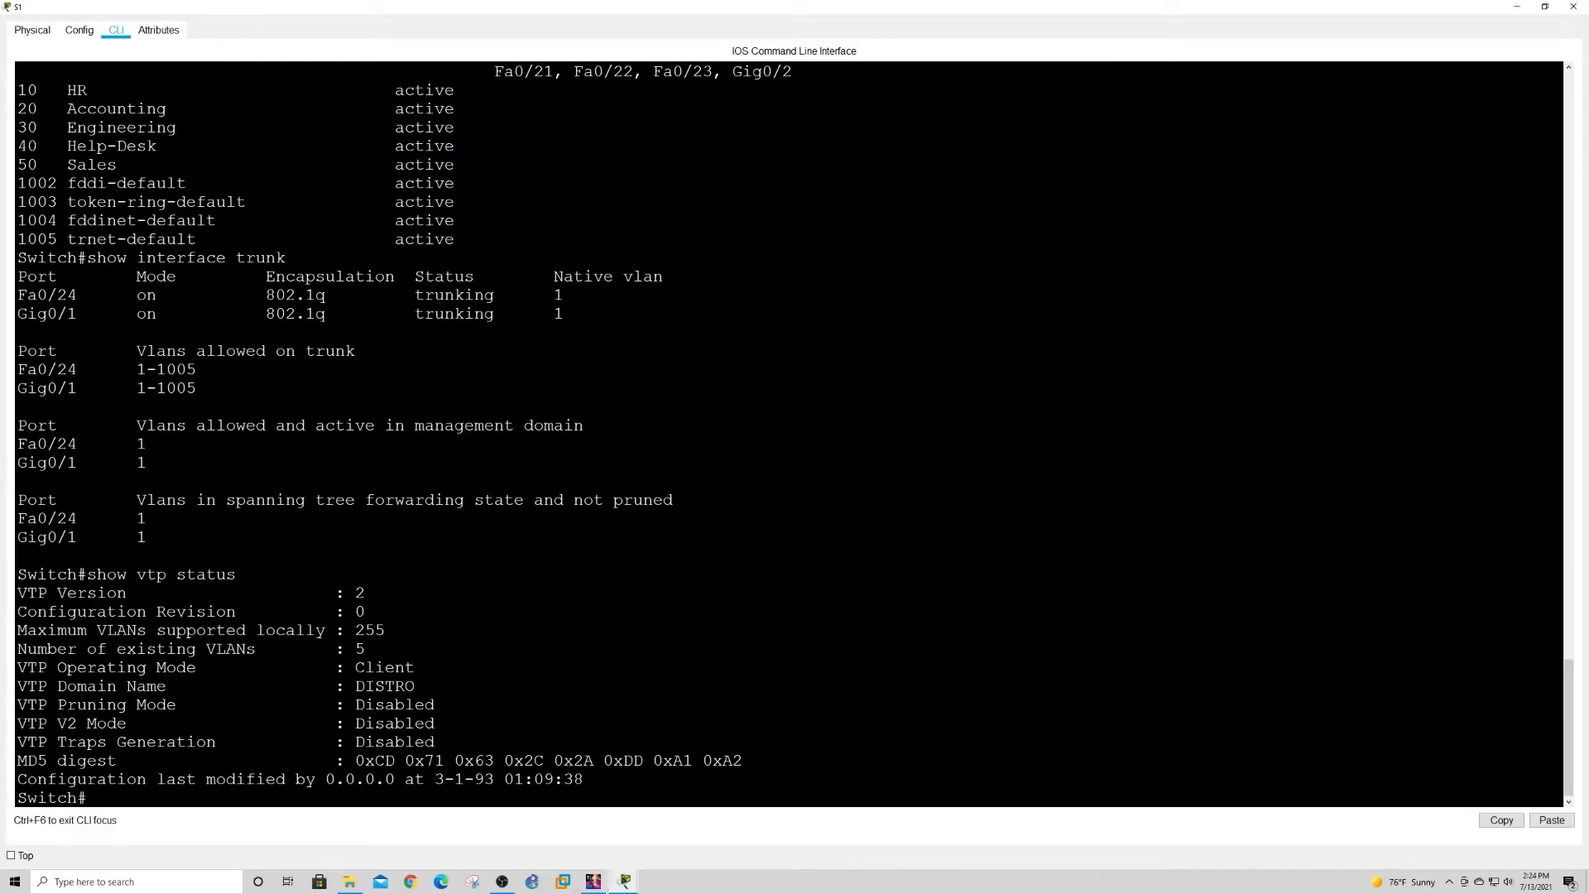
mouse_move(414, 687)
left_mouse_down()
mouse_move(50, 704)
mouse_move(67, 686)
mouse_move(17, 686)
mouse_move(18, 667)
mouse_move(415, 668)
left_mouse_up()
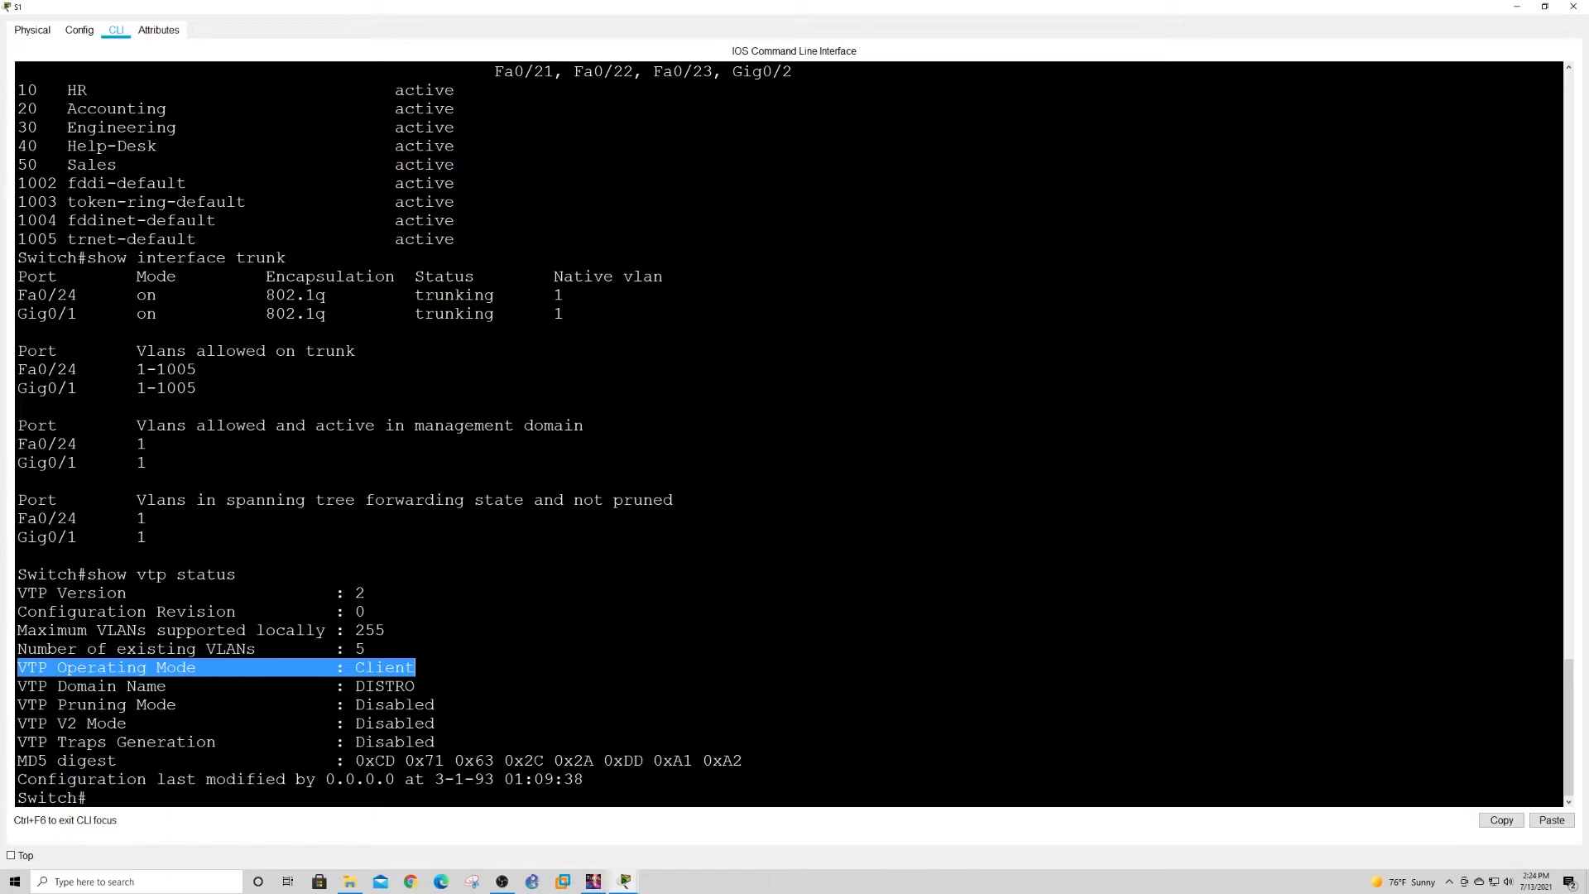
Review S1's VLAN list and trunk output alongside its VTP status, and compare them with the network topology.
scroll(794, 432, "up", 5)
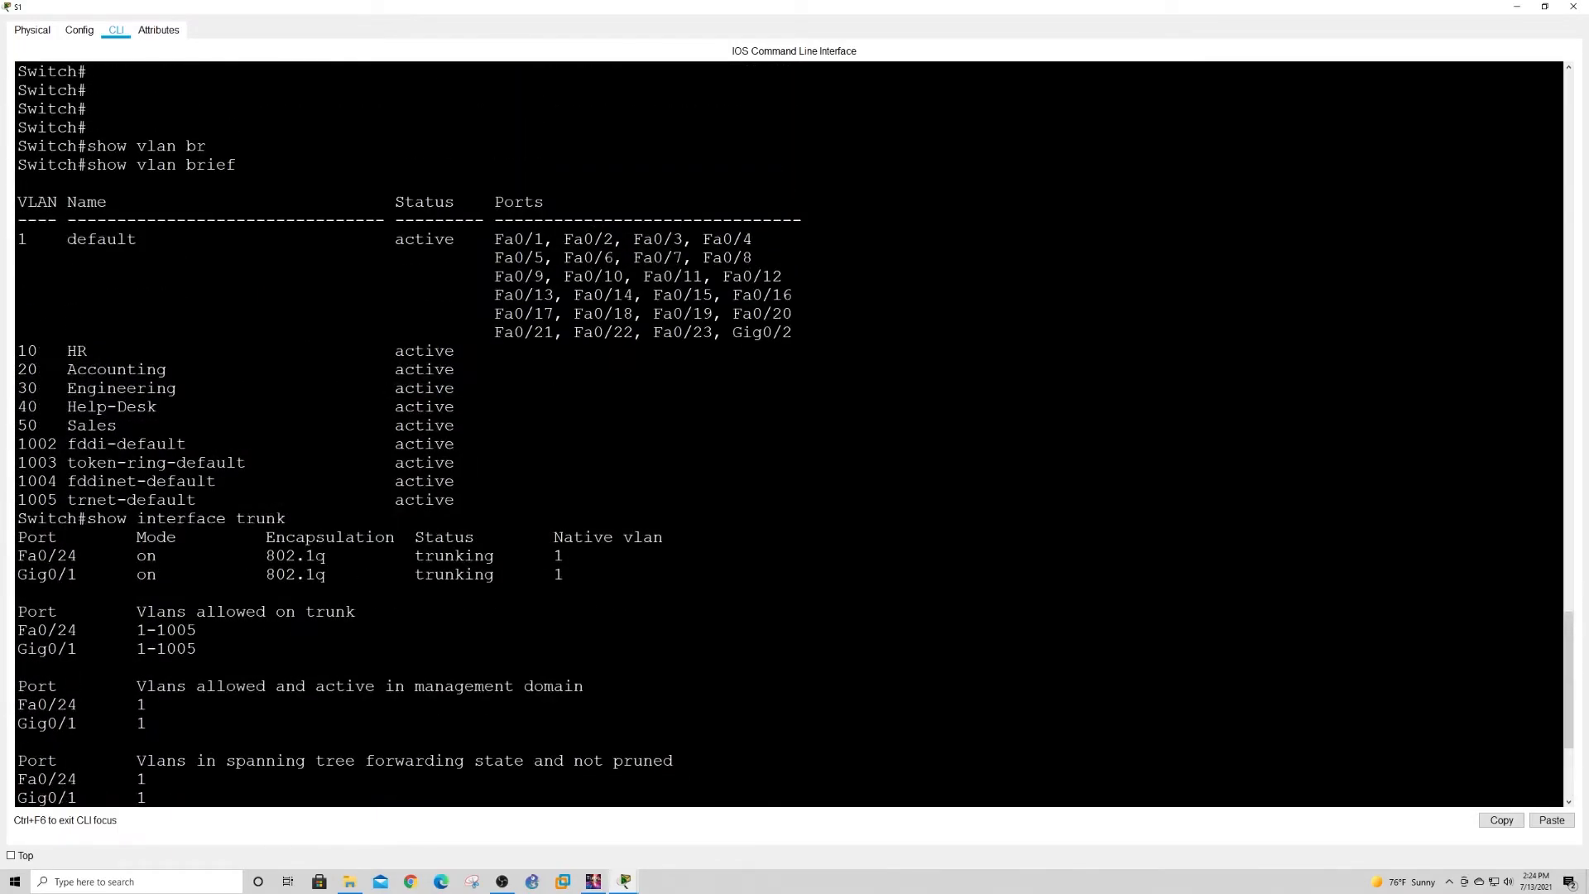
scroll(795, 433, "down", 1)
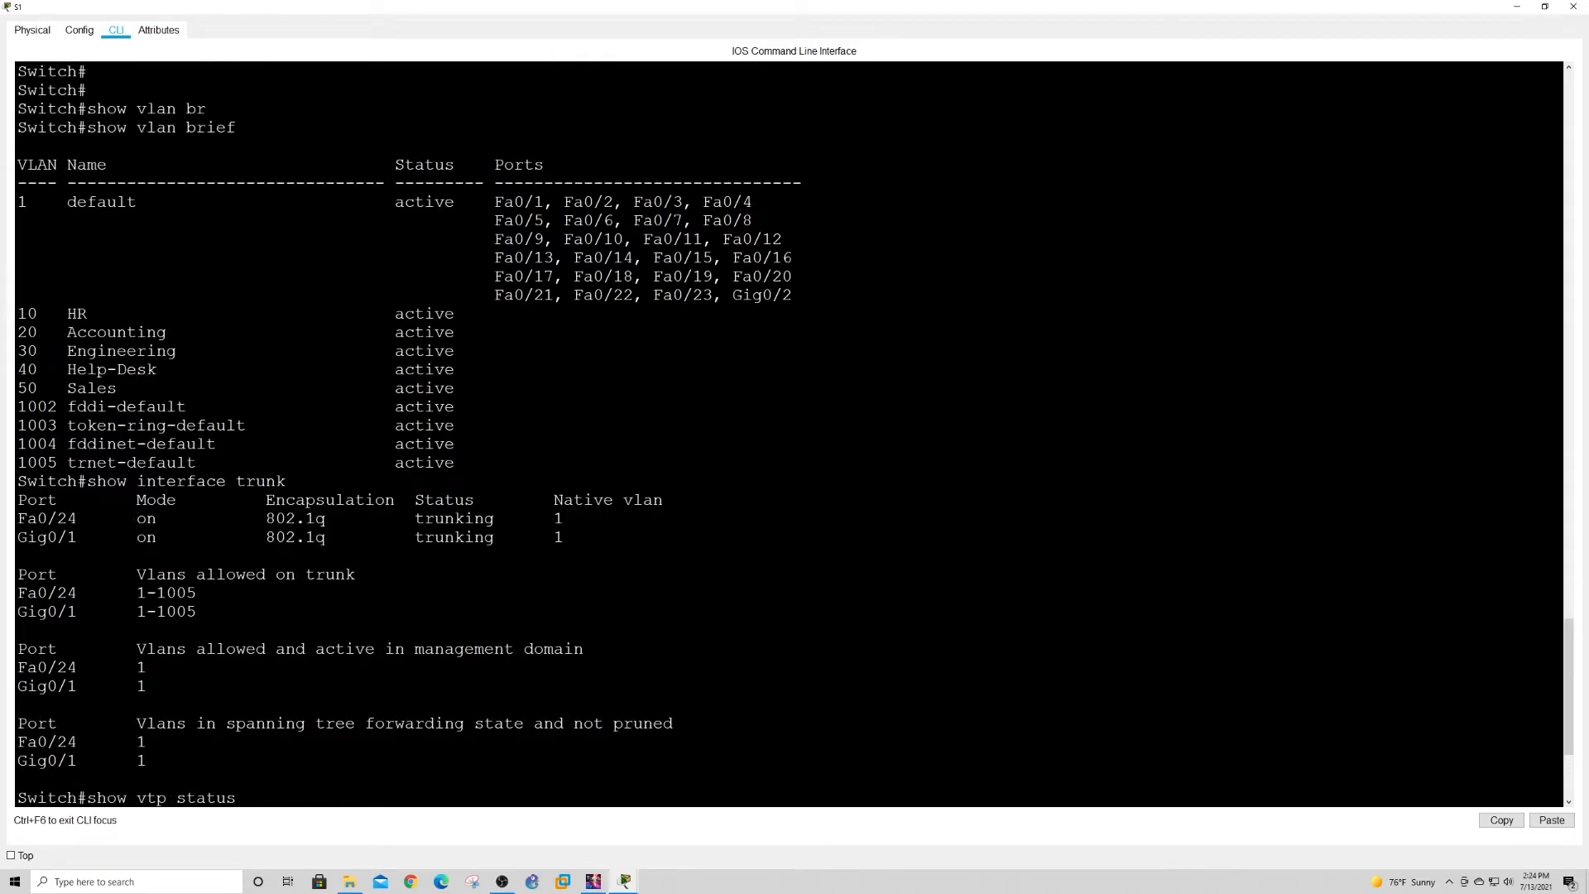
scroll(795, 433, "down", 4)
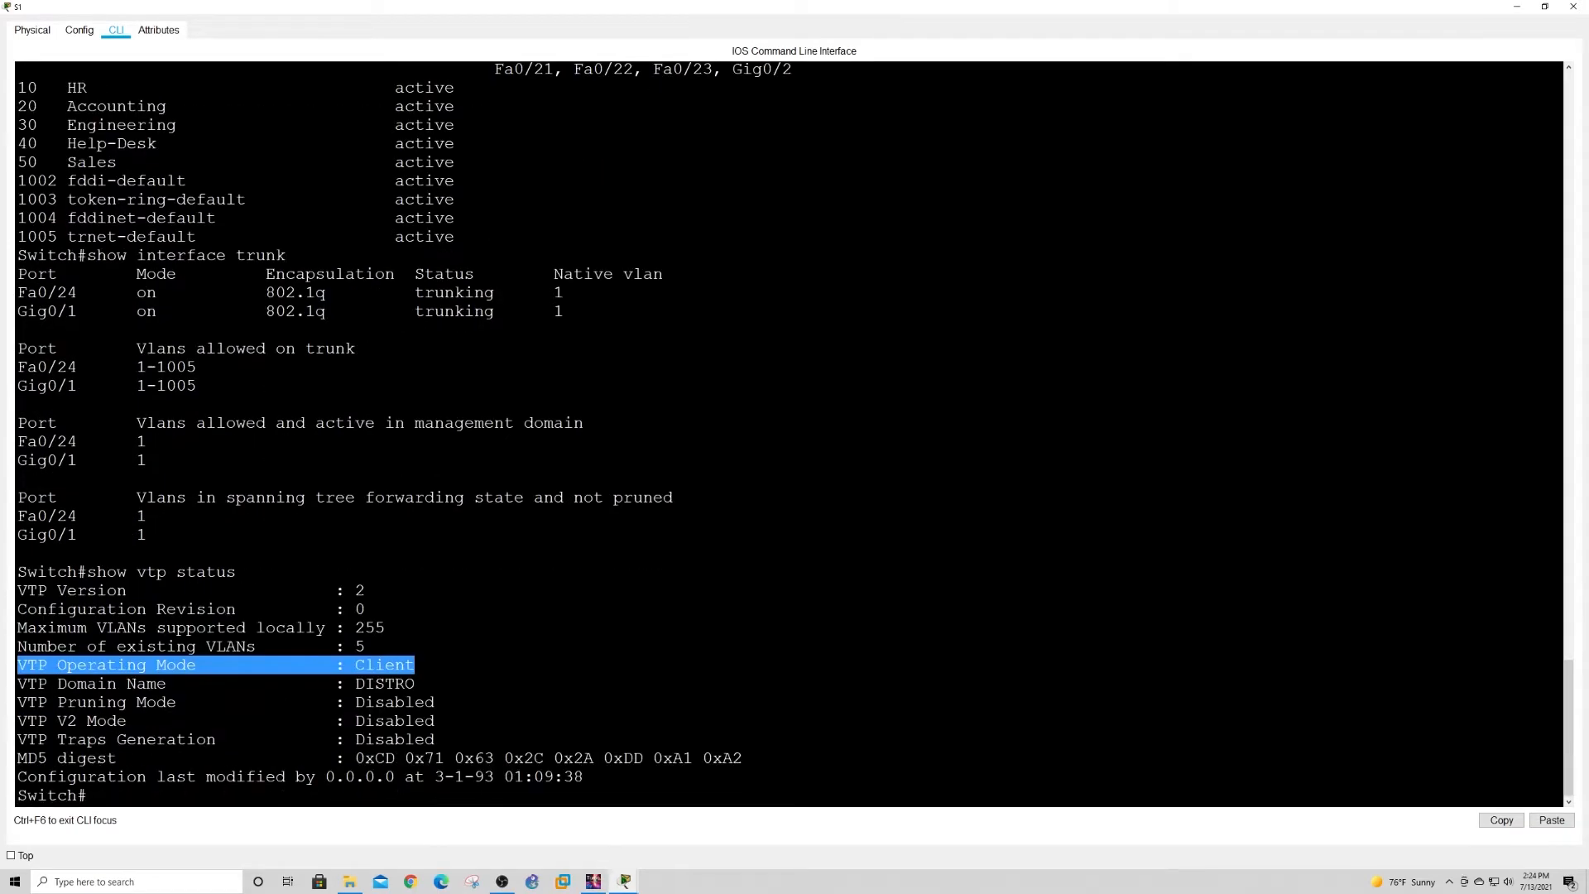
left_click(1518, 7)
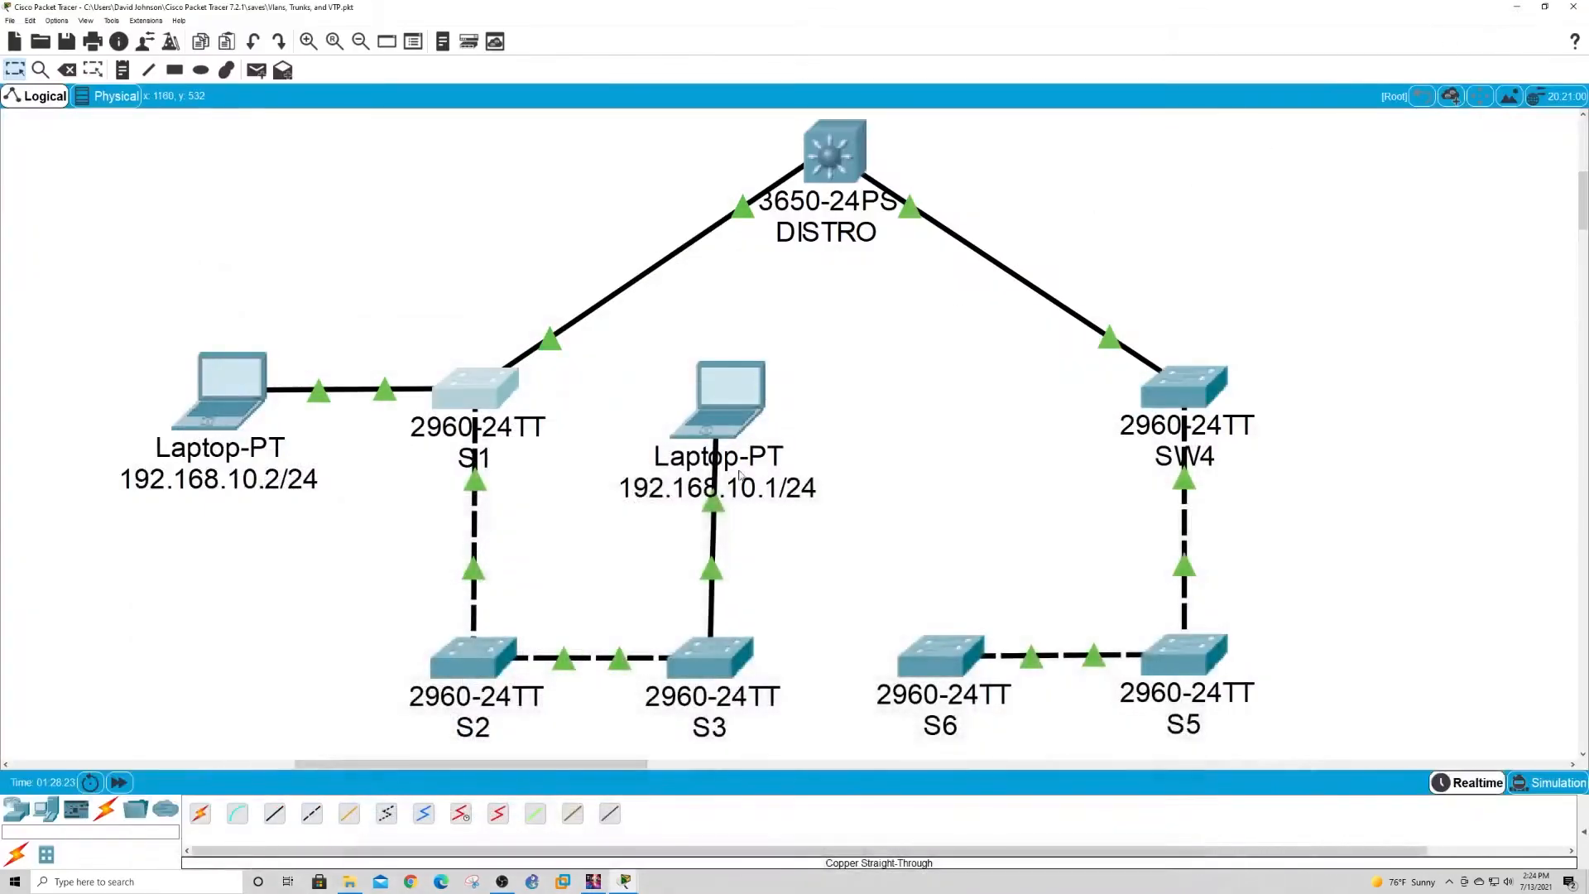
left_click(481, 404)
left_click_drag(712, 515, 712, 500)
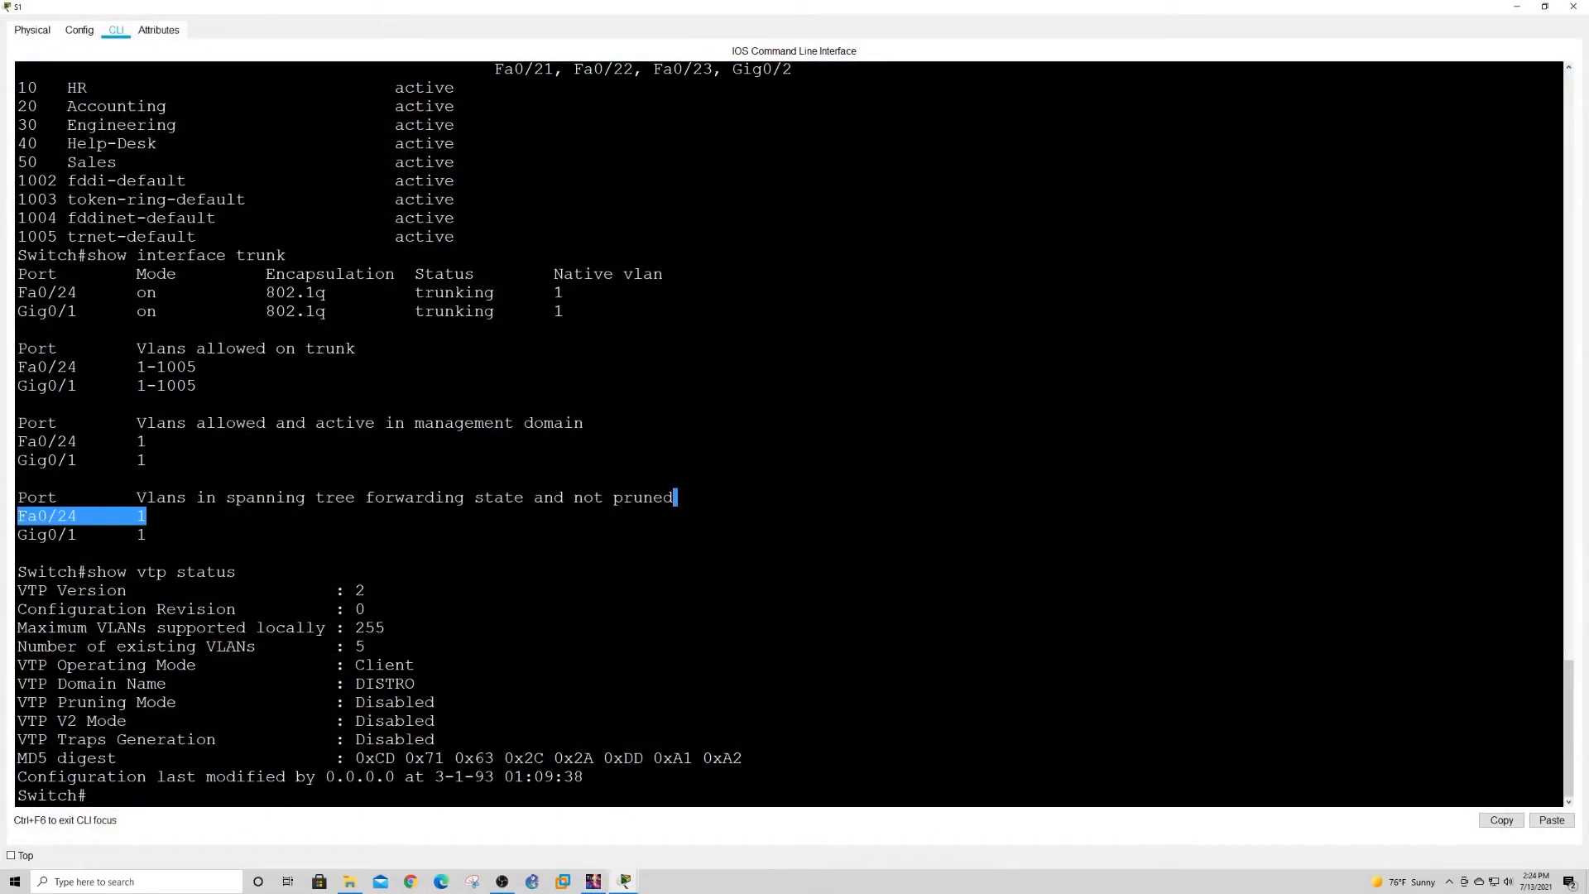
Run show ip int brief on S1 and examine the status of all its interfaces.
key("Return")
key("Return")
key("Return")
key("Return")
key("Return")
type("show ip int")
key("BackSpace")
key("BackSpace")
type("nt br")
key("Tab")
key("Return")
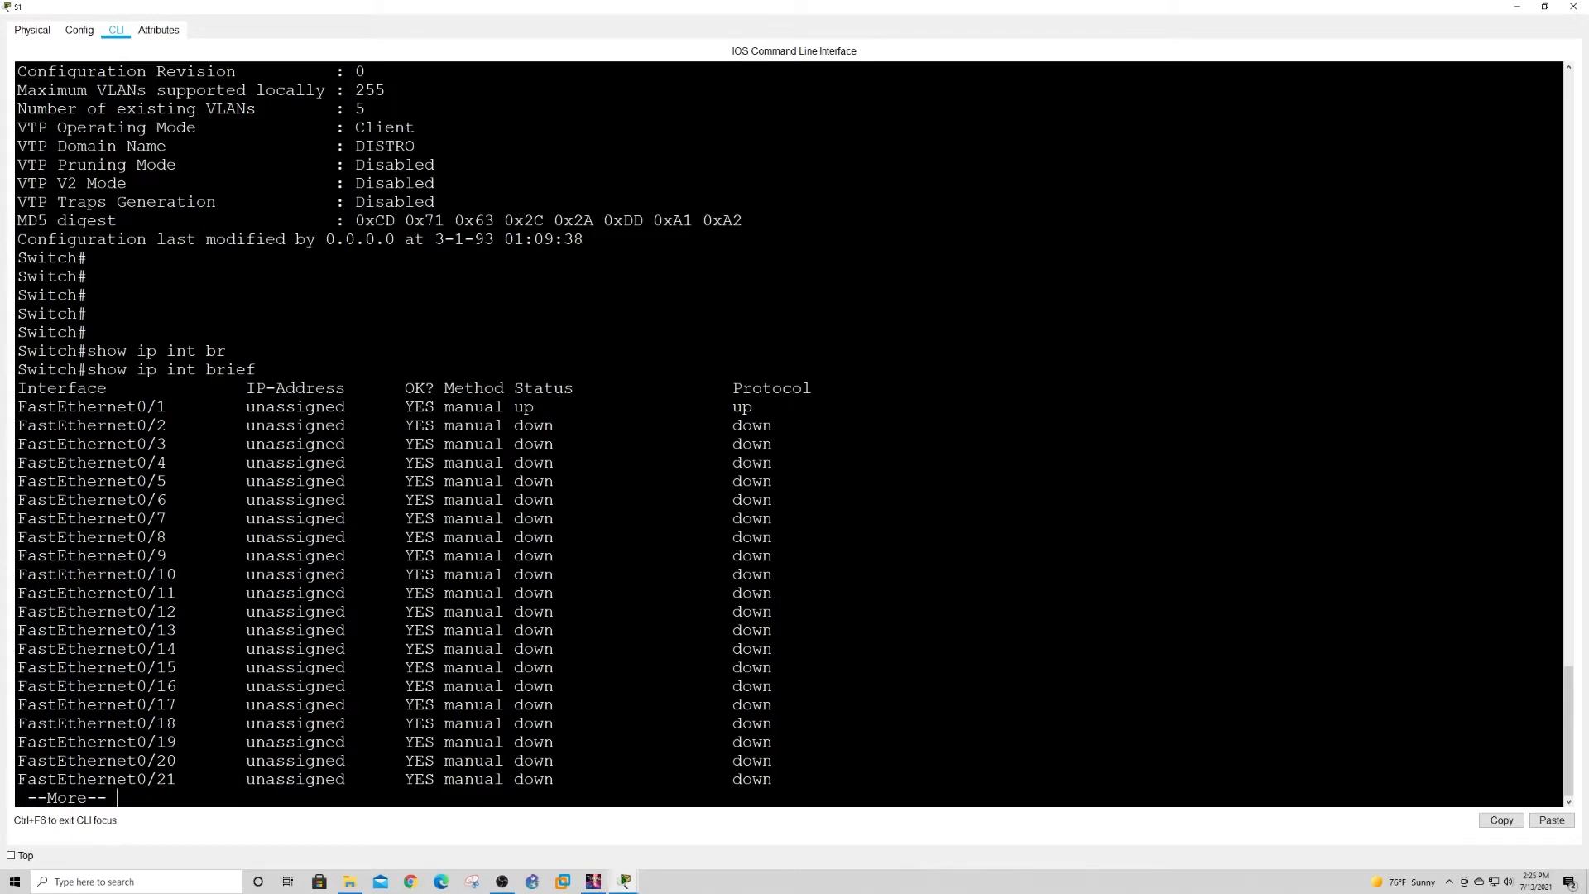
key("space")
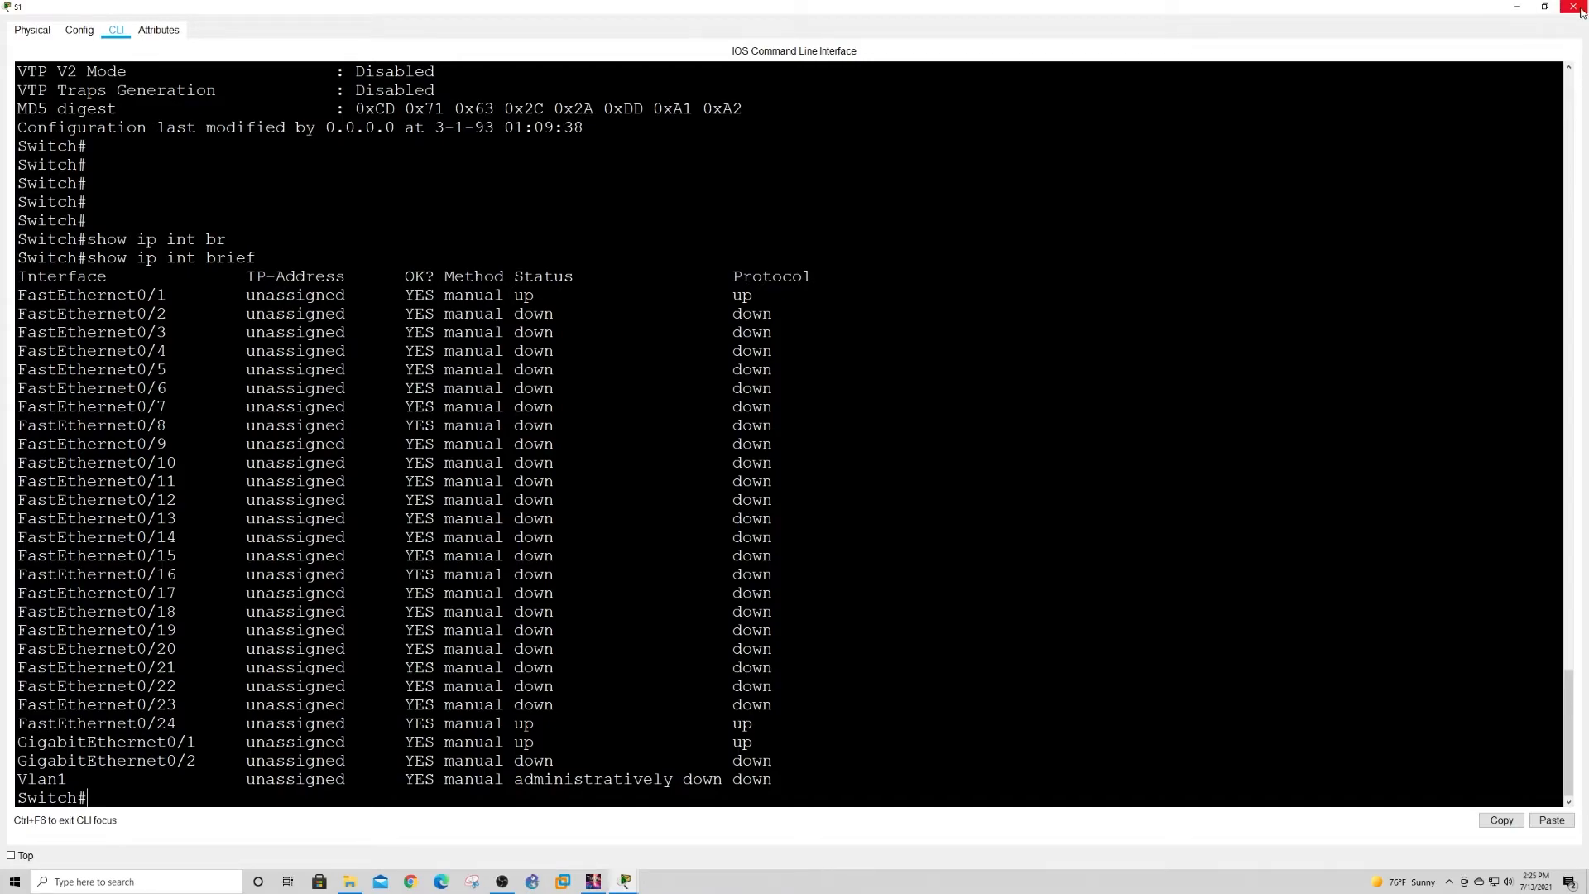
Check which ports connect S1 to S2 in the topology and compare them with S1's interface list.
left_click(1518, 12)
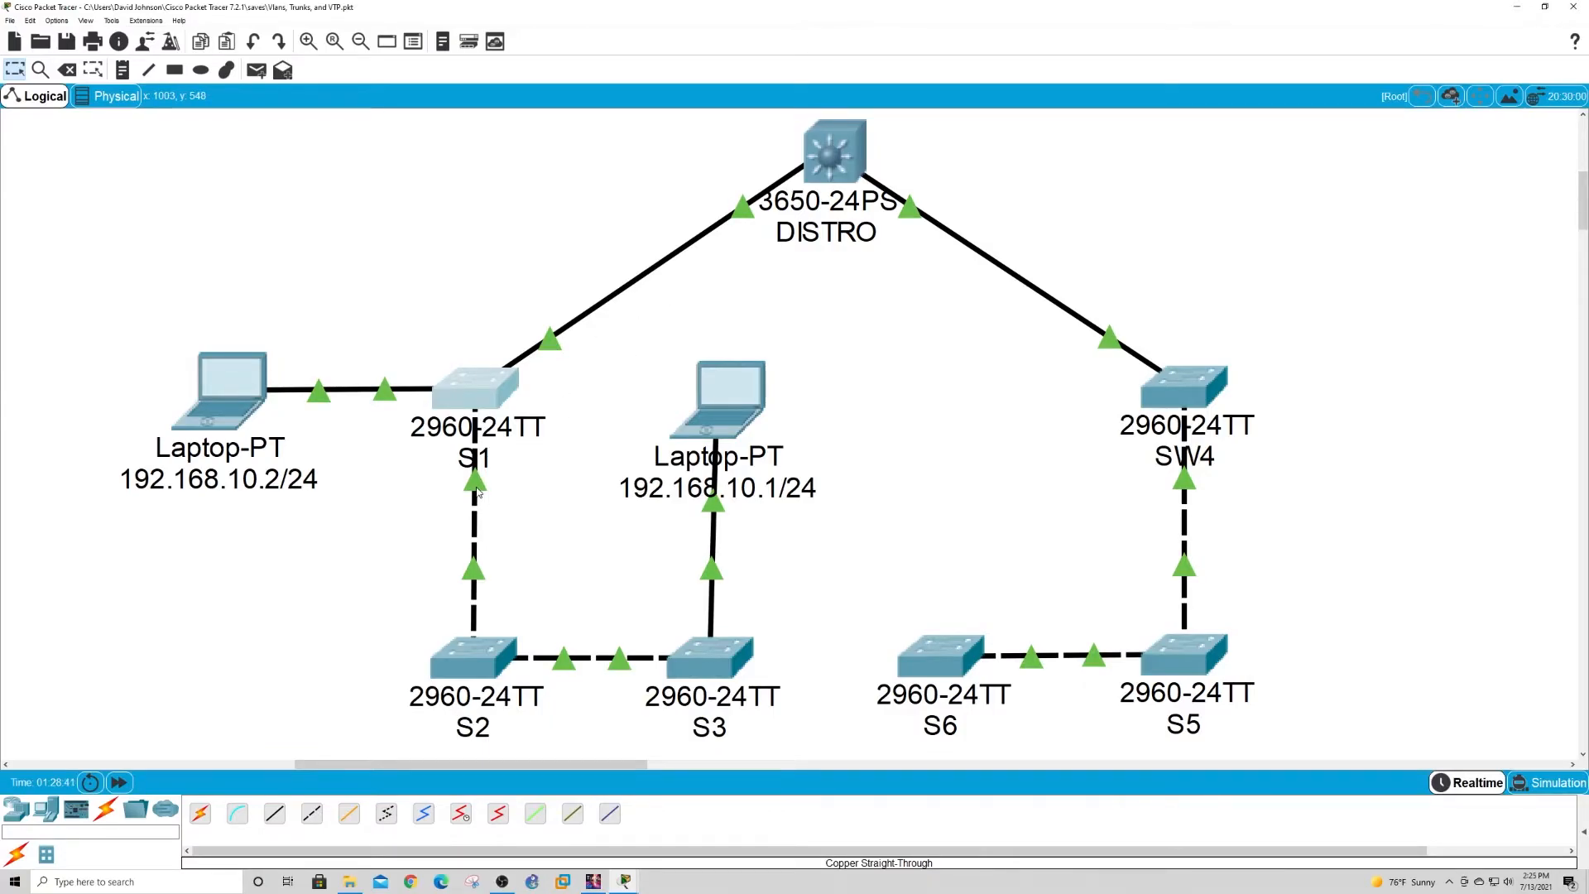
mouse_move(477, 491)
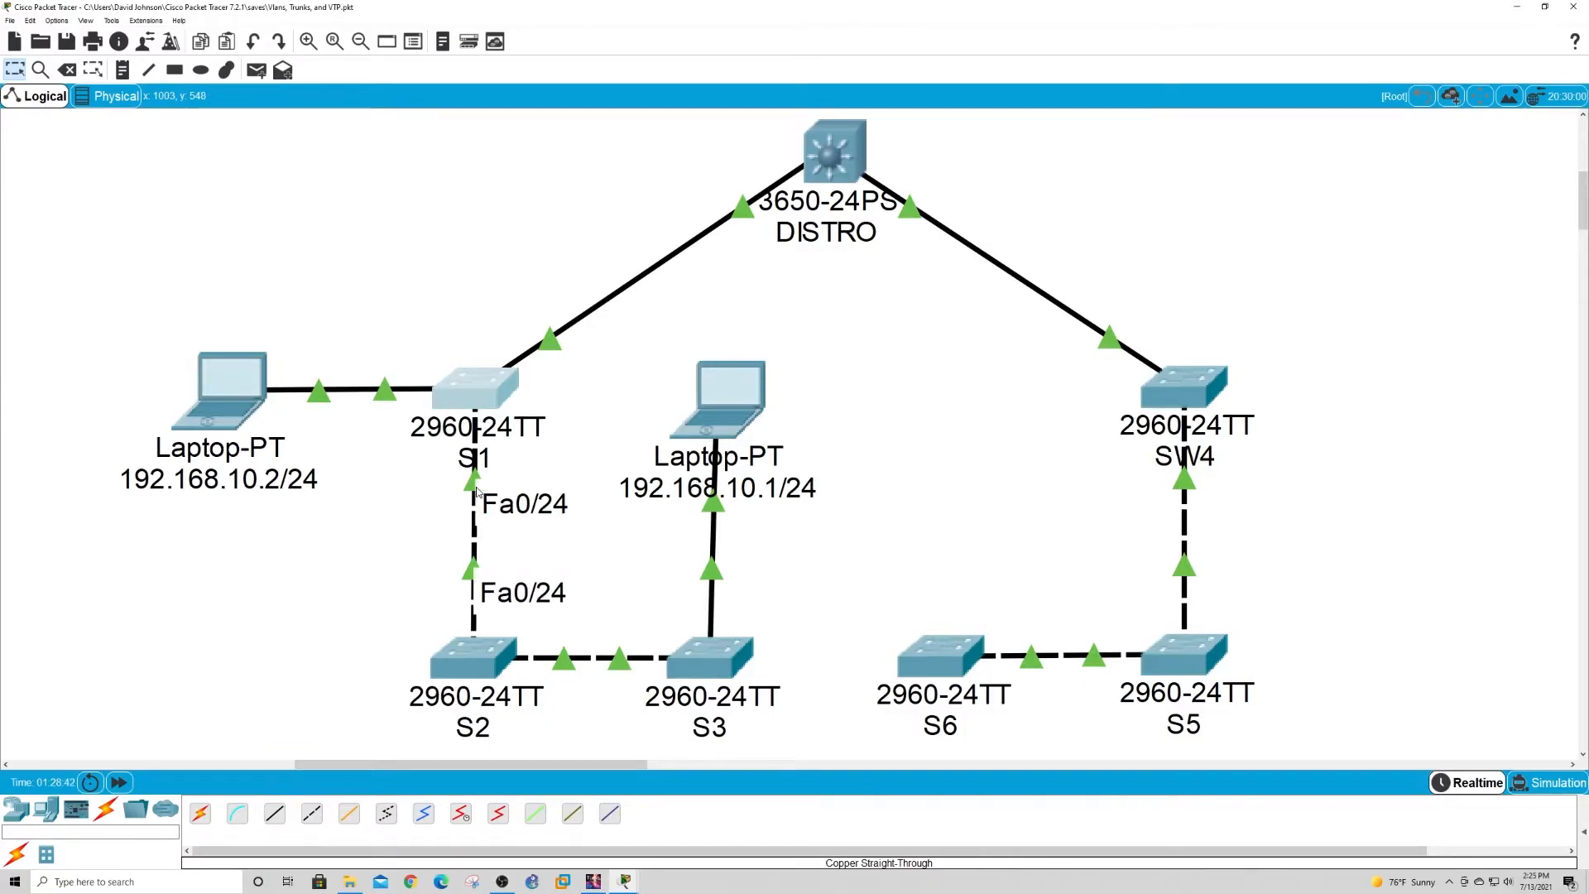
left_click(472, 398)
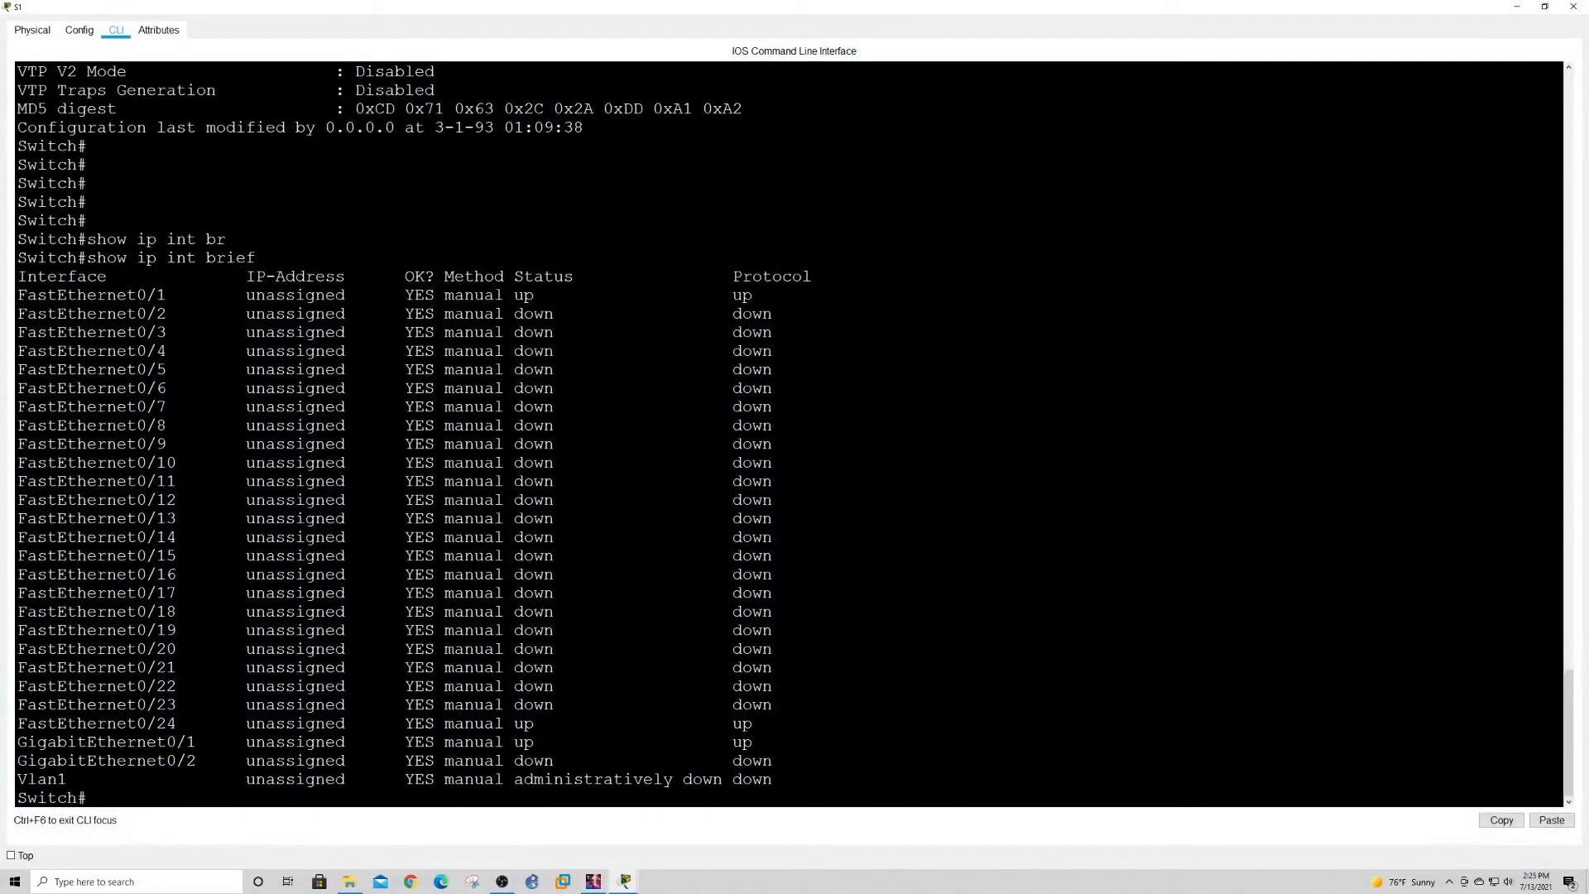
left_click_drag(405, 760, 107, 741)
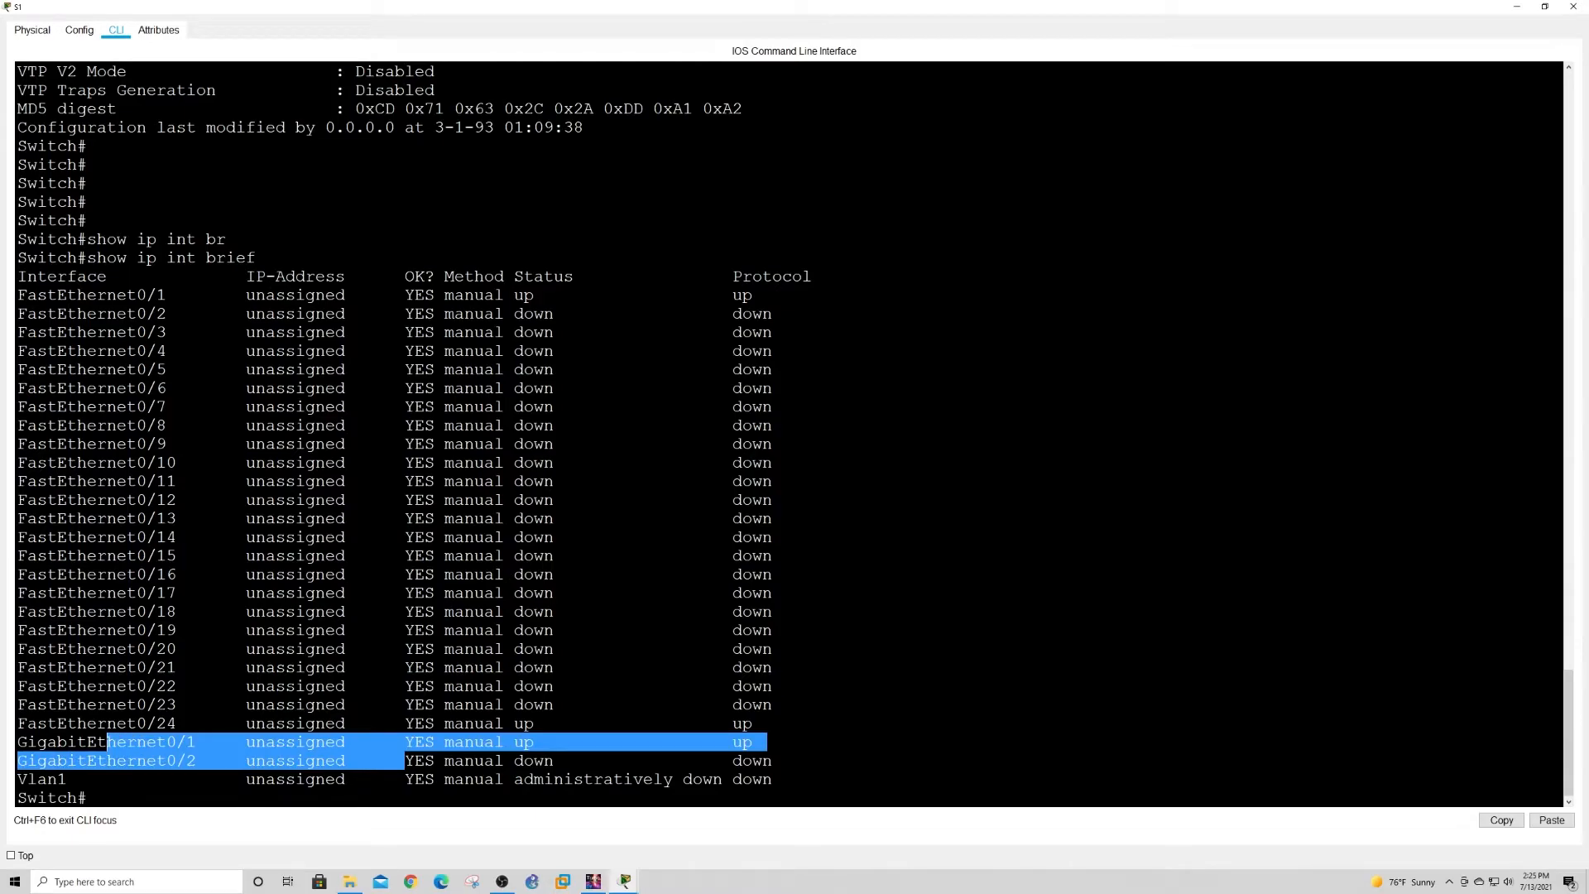
left_click(107, 743)
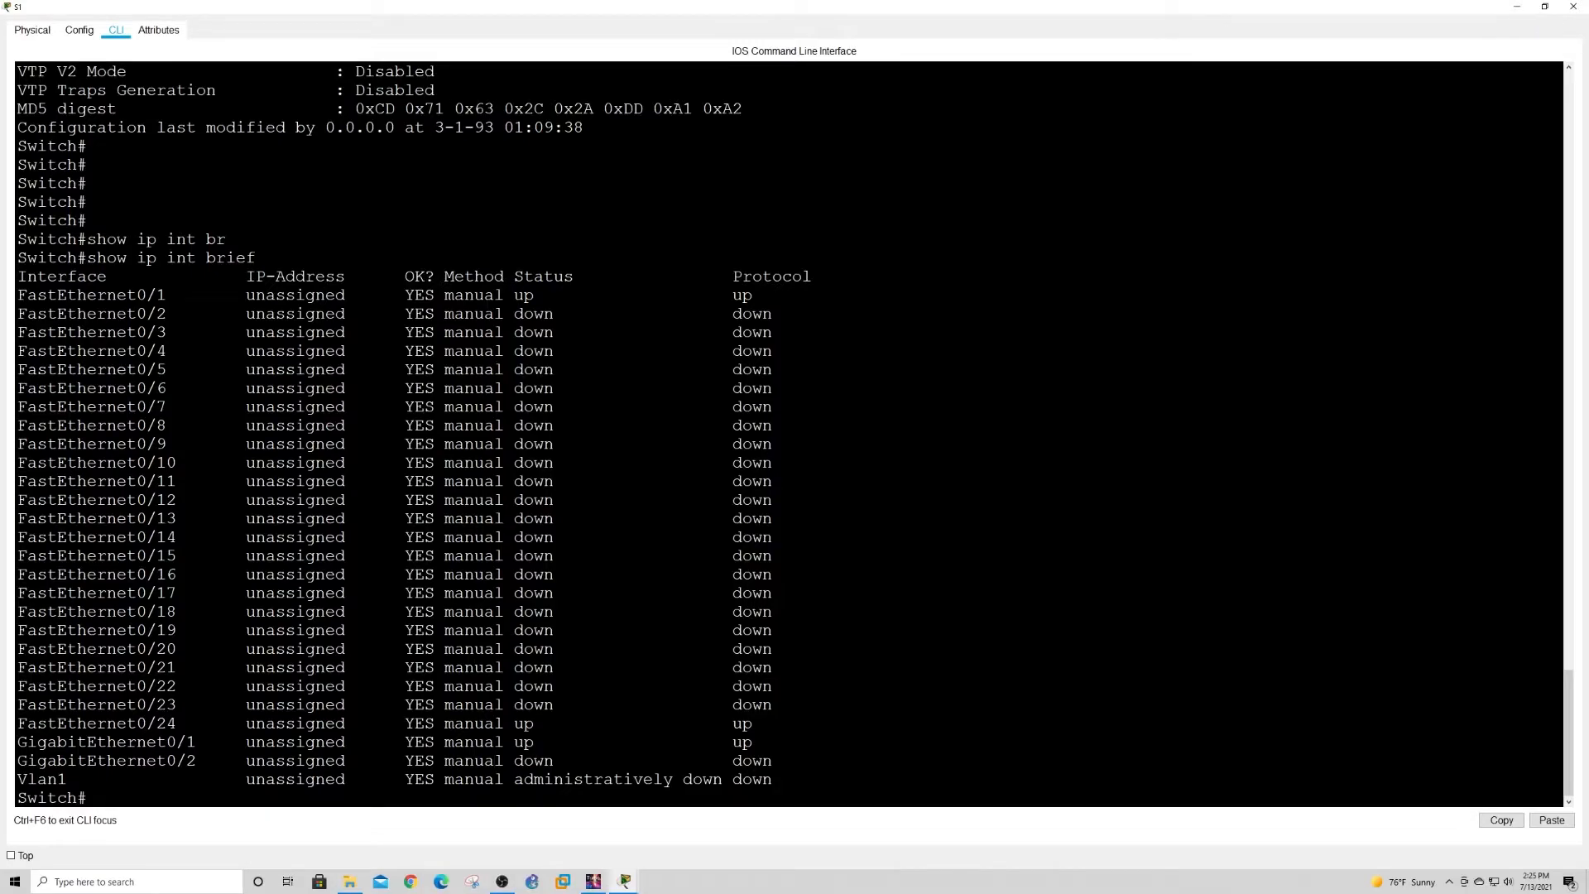
Reset S1's trunk port fa0/24 in interface configuration by shutting it down and re-enabling it with no shut.
key("Return")
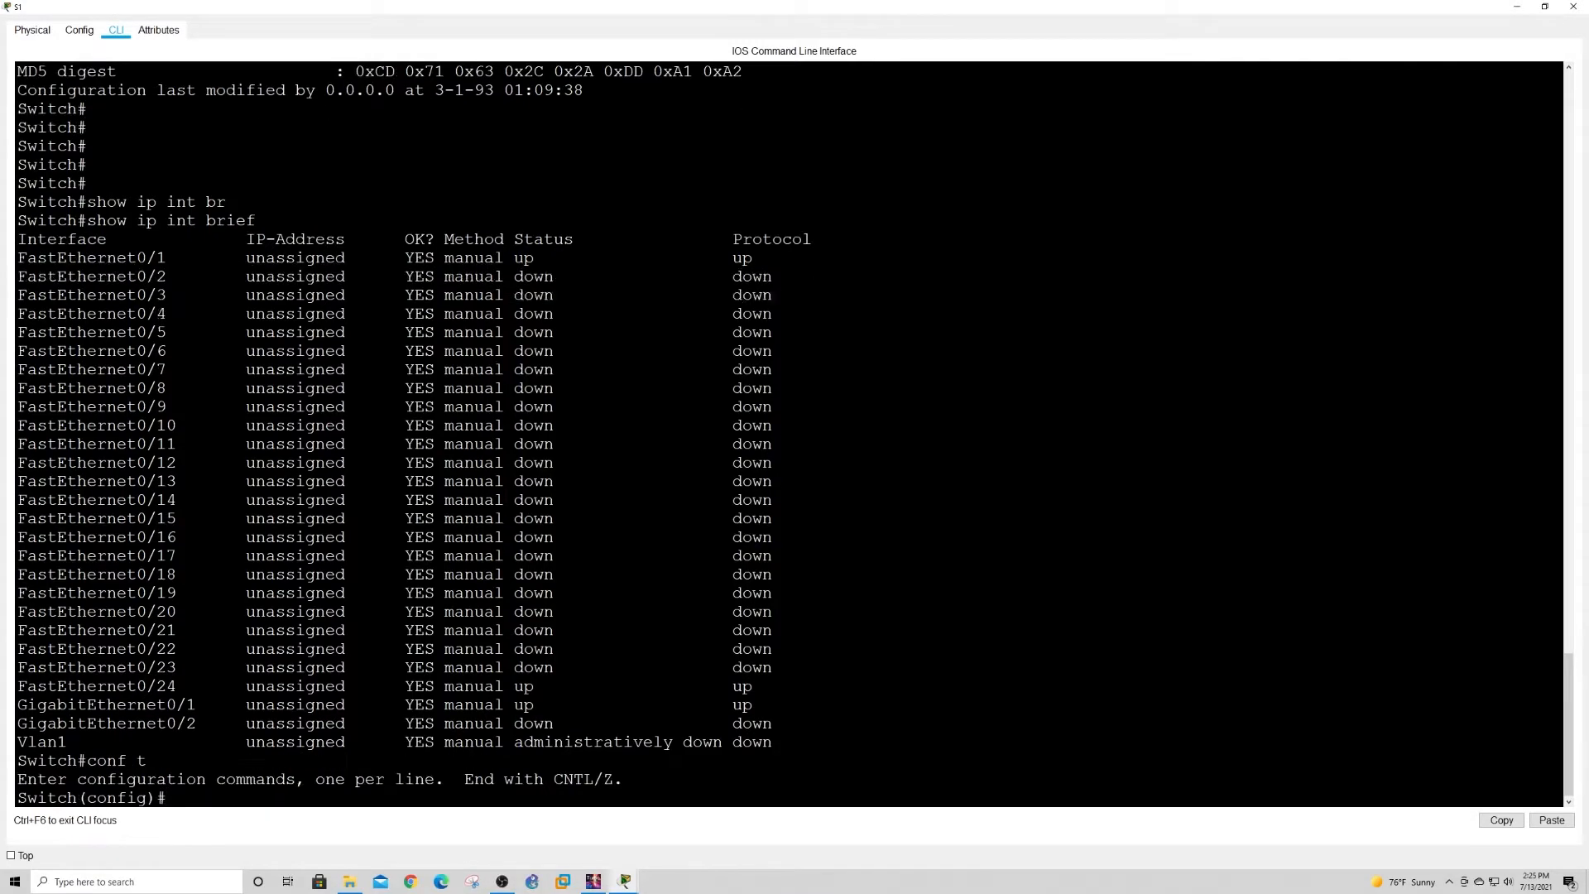
type("interfa")
key("Tab")
type("fa0/24")
key("Return")
type("shut")
key("Return")
type("no ")
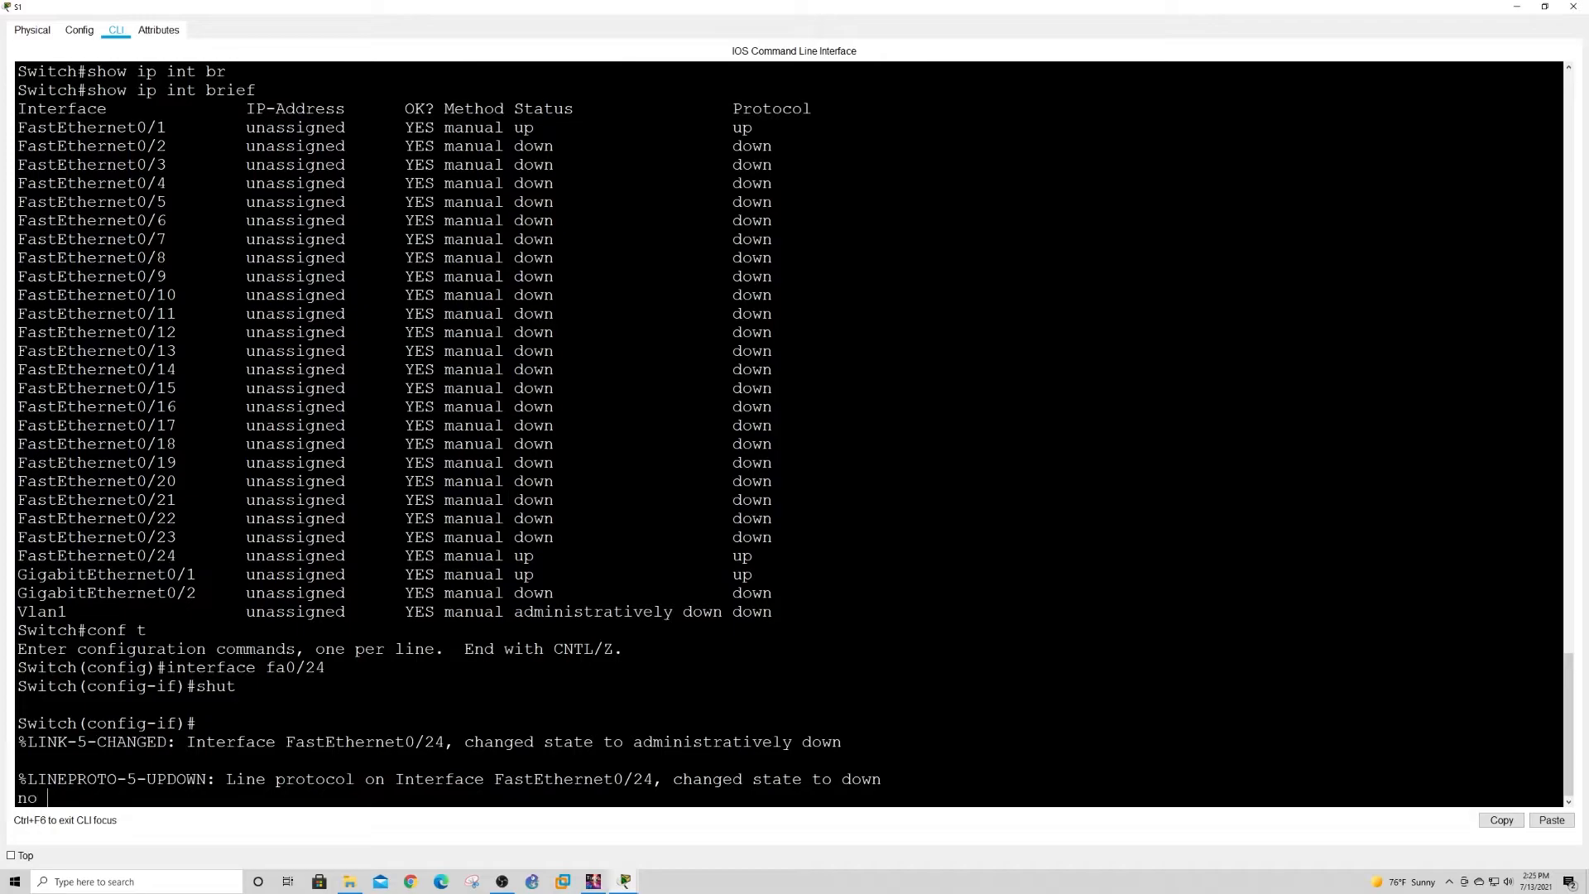
type("shut")
key("Return")
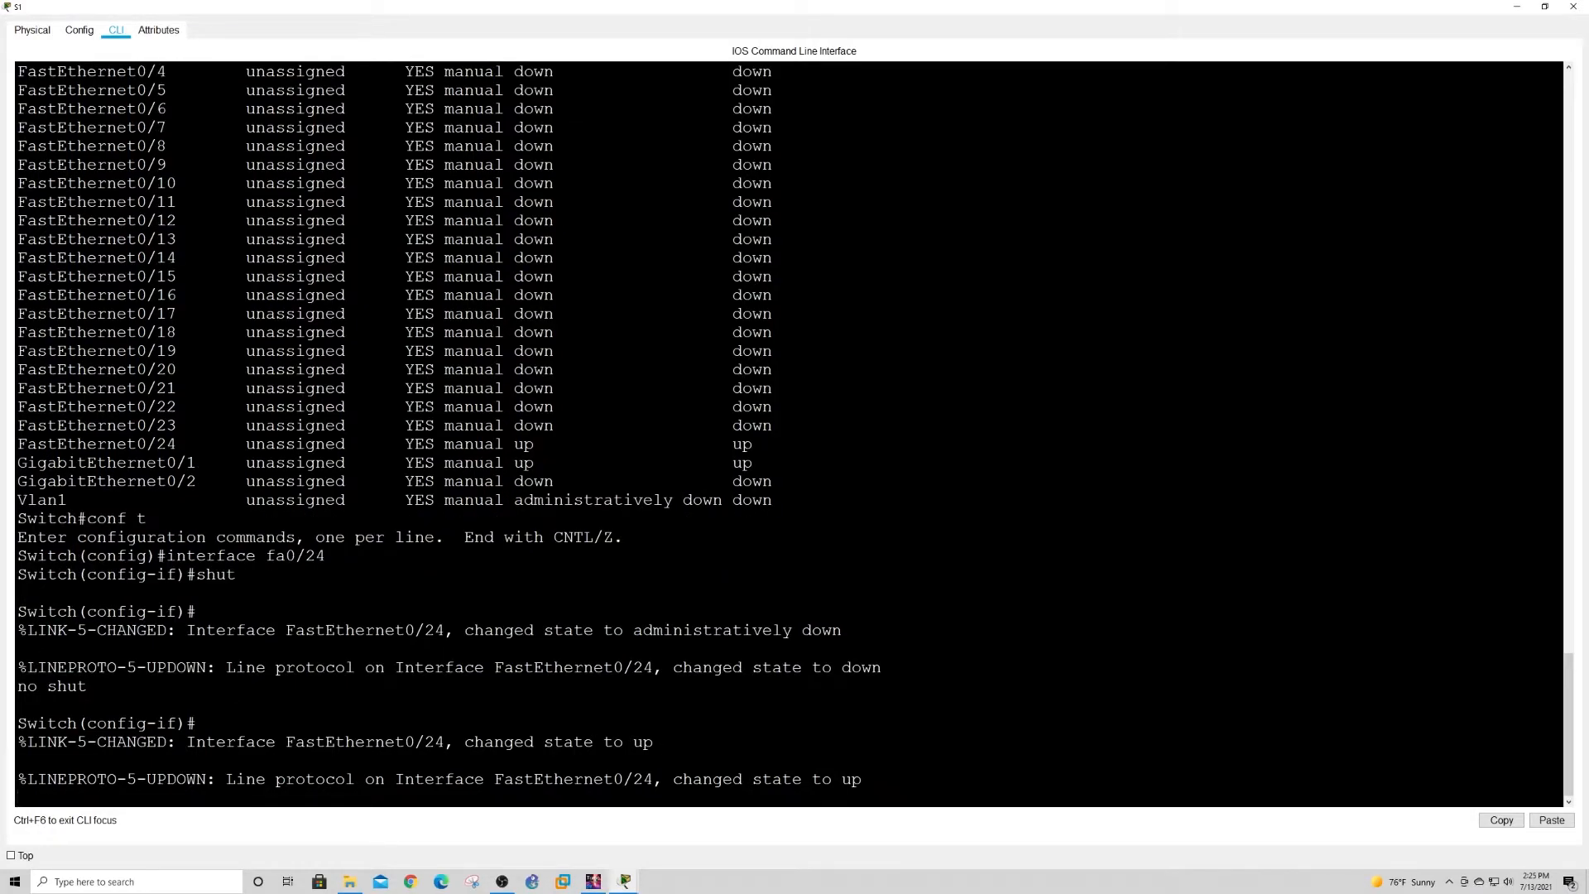
key("Return")
key("Return")
key("Return")
key("Return")
key("Return")
key("Return")
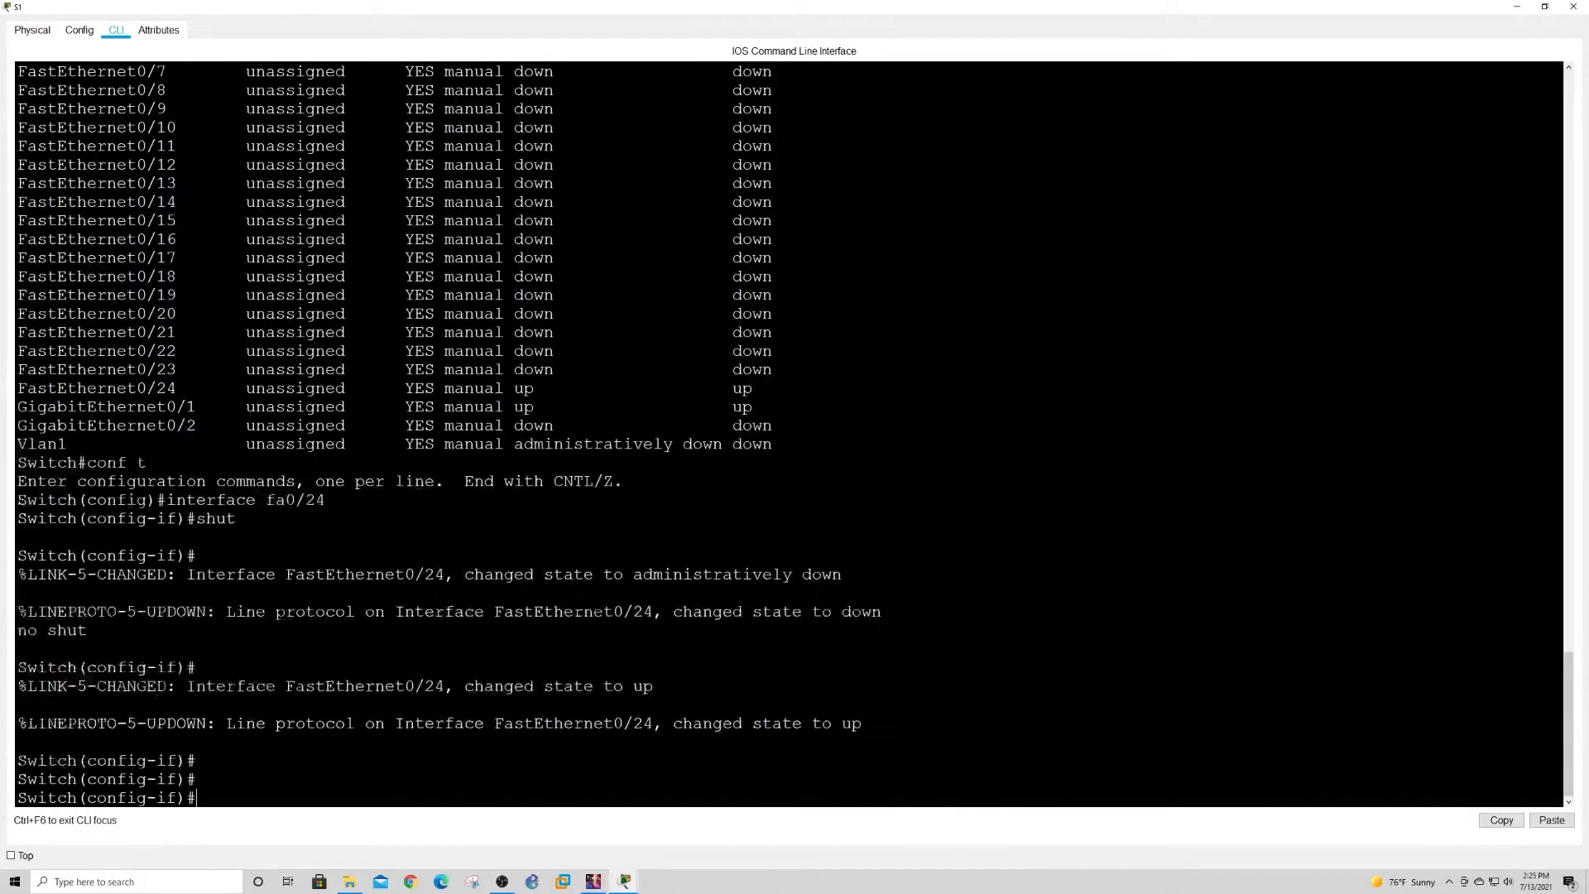
Exit configuration mode on S1 and run show int trunk to examine the VLANs active on its trunks.
key("ctrl+z")
type("show int tur")
key("BackSpace")
type("runk")
key("Return")
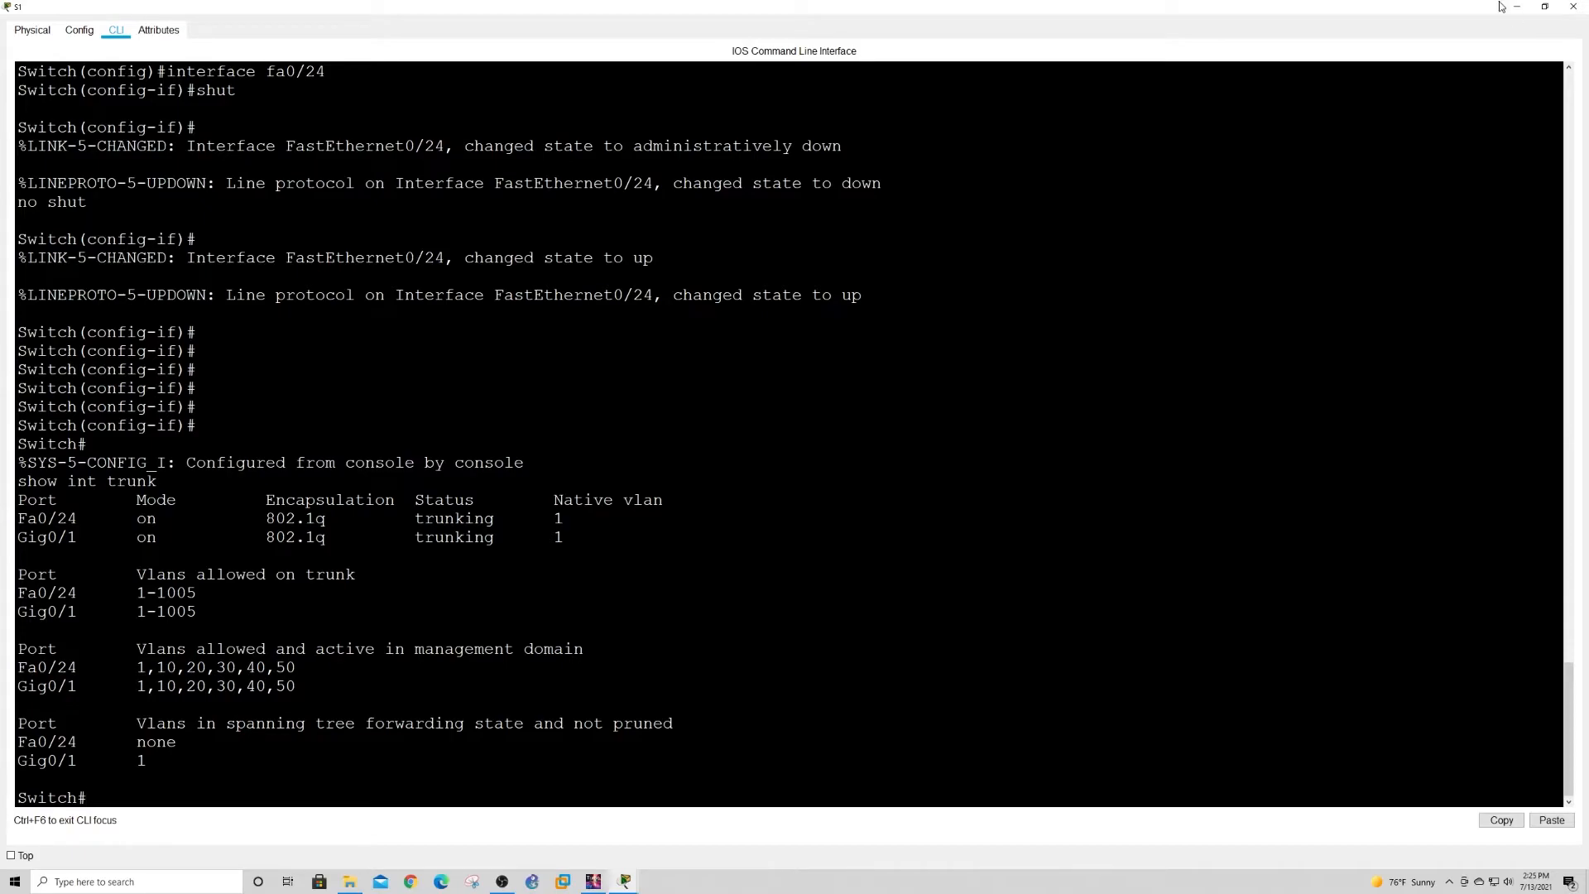
On switch S2, reset interface fa0/23 by shutting it down and re-enabling it with no shut.
left_click(1573, 6)
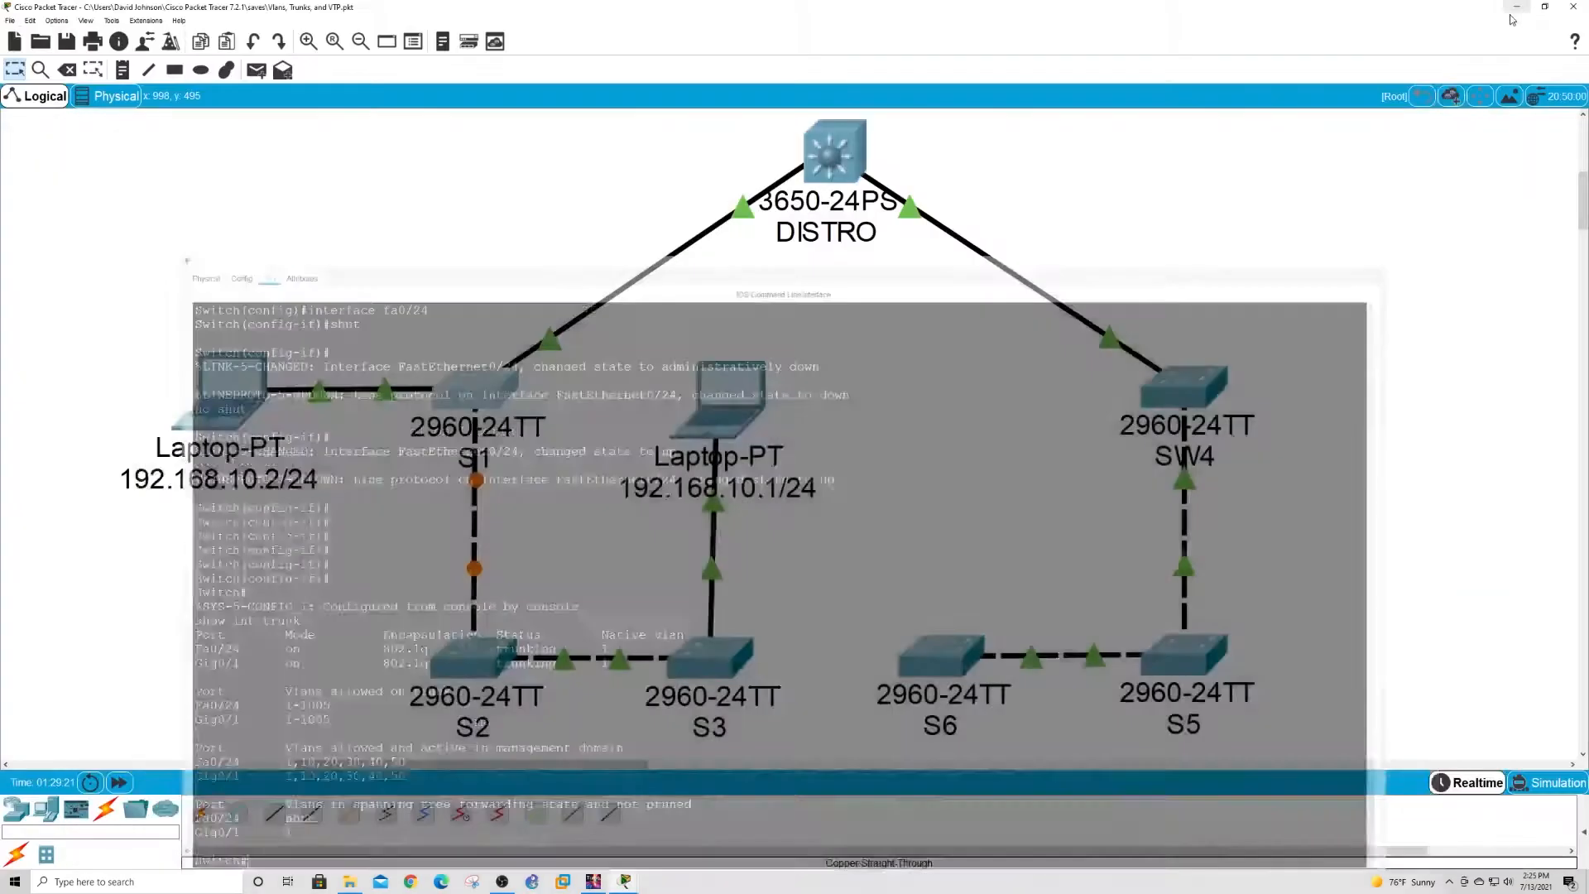
left_click(488, 662)
key("Return")
key("Return")
key("Return")
key("Return")
key("Return")
type("conf t")
key("Return")
type("interfa")
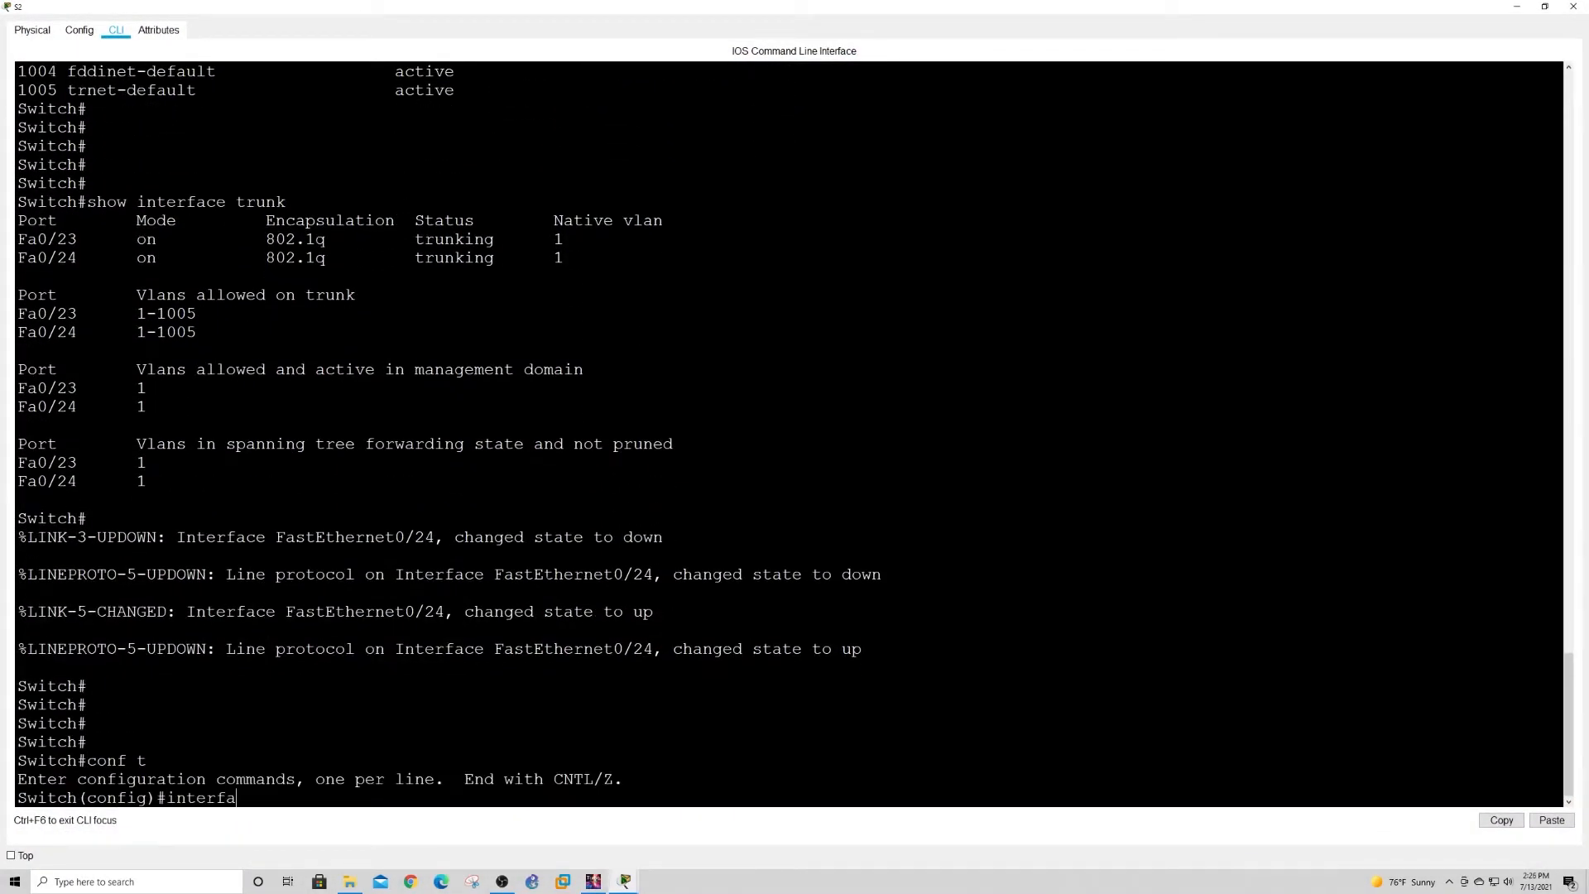
type("ce fa0/23")
key("Return")
type("shut")
key("Return")
type("no shut")
key("Return")
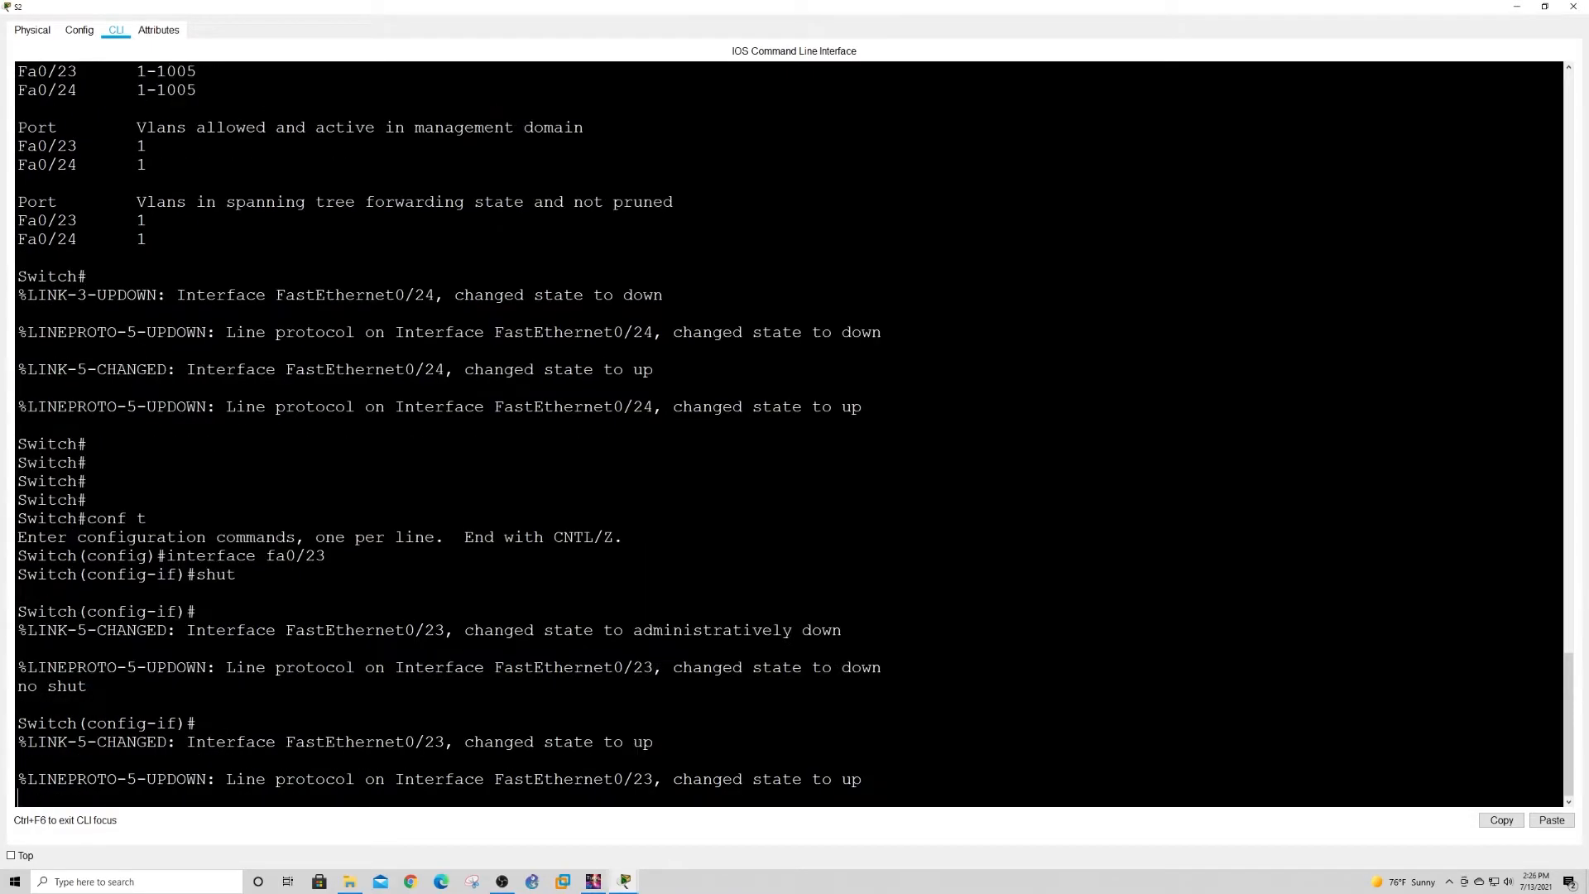
key("Return")
key("Return")
key("Return")
key("Return")
key("Return")
Exit configuration mode on S2 and run show vtp status to examine its VTP settings.
key("ctrl+z")
key("Return")
key("Return")
key("Return")
key("Return")
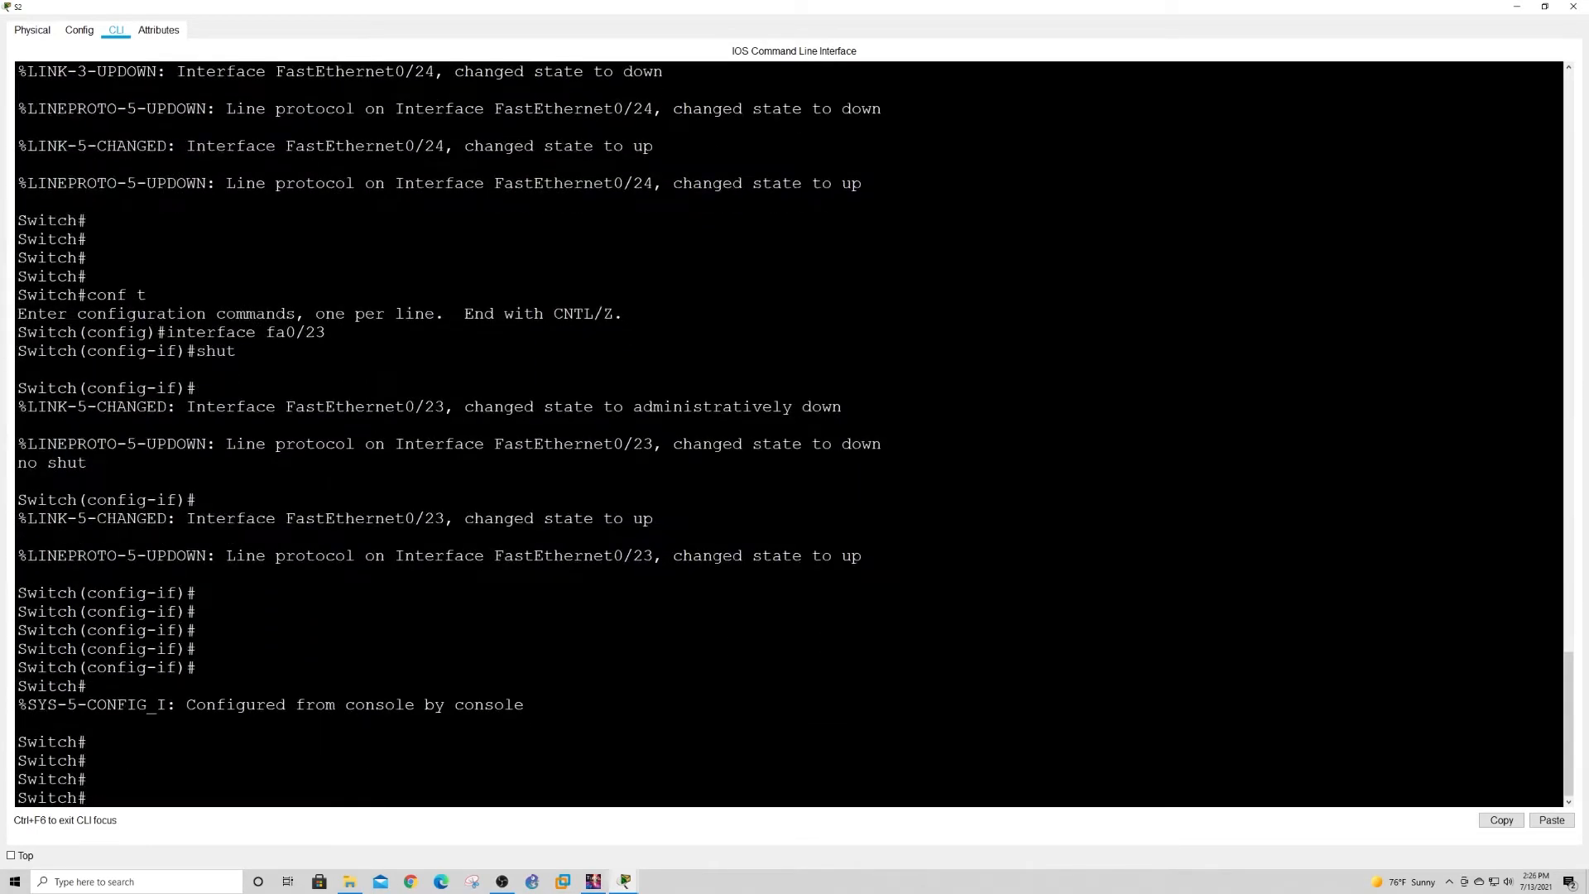
type("show vtp status")
key("Return")
key("Return")
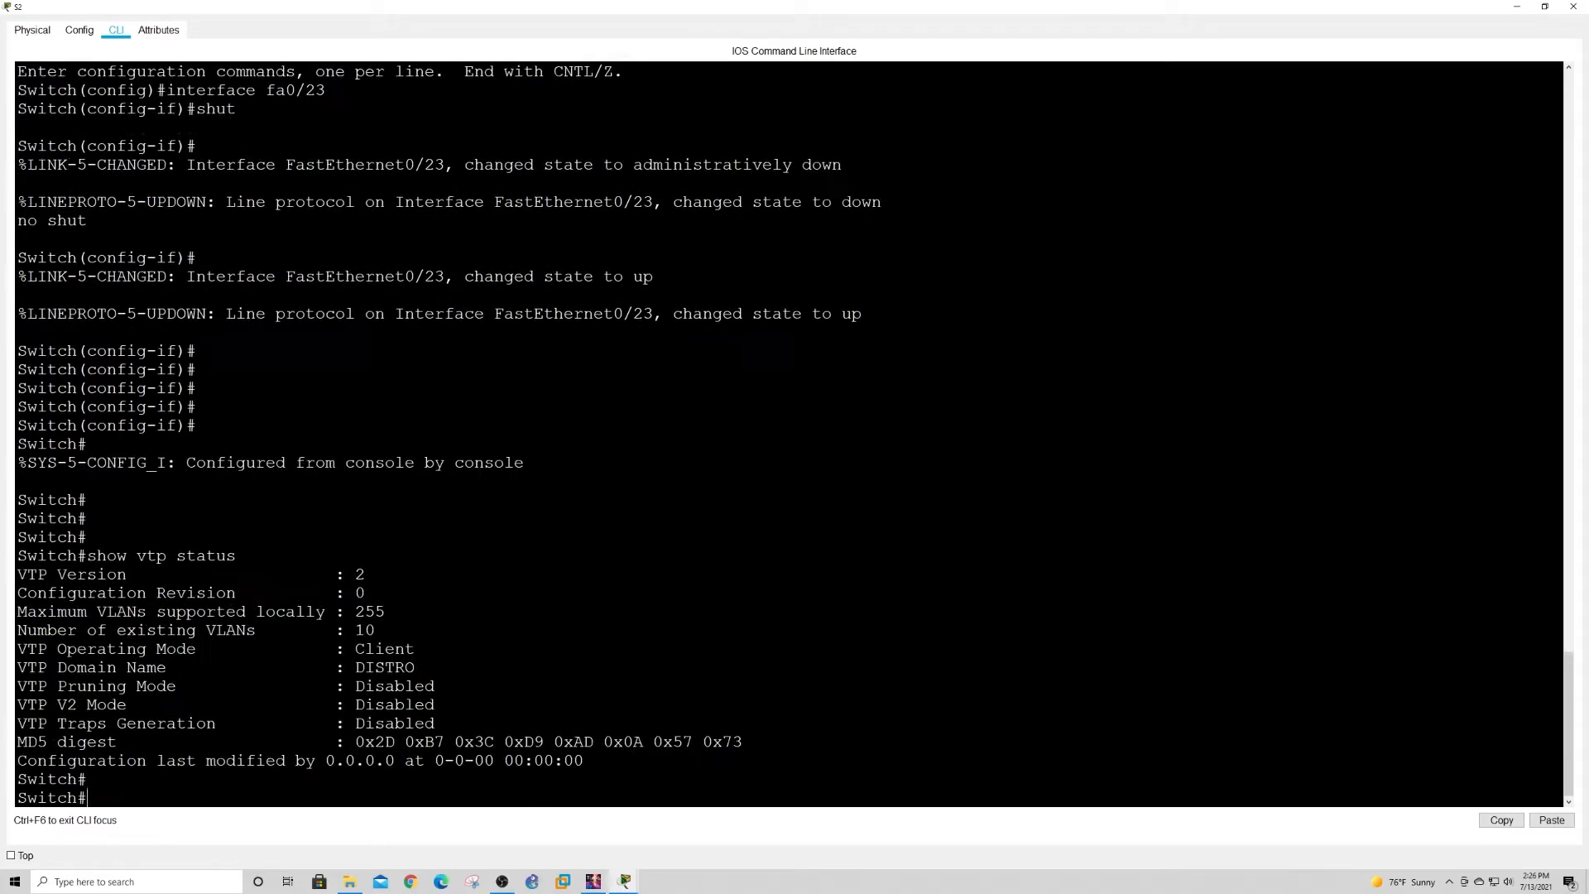
Run show vlan brief on S2 and examine which VLANs it has received.
key("Return")
key("Return")
key("Return")
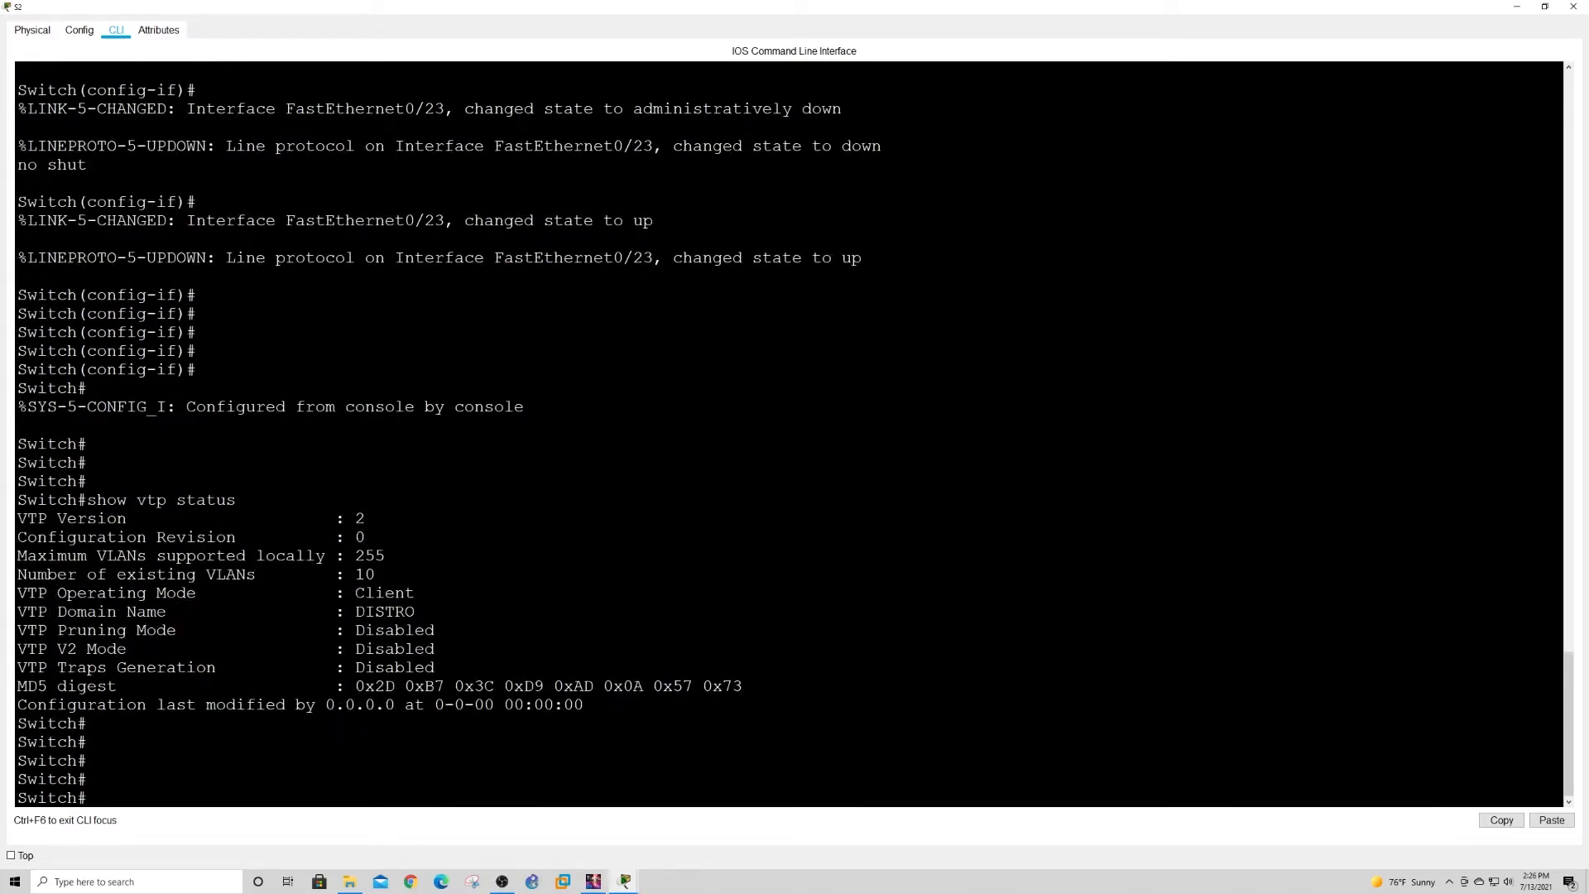
type("show vlan br")
key("Tab")
key("Return")
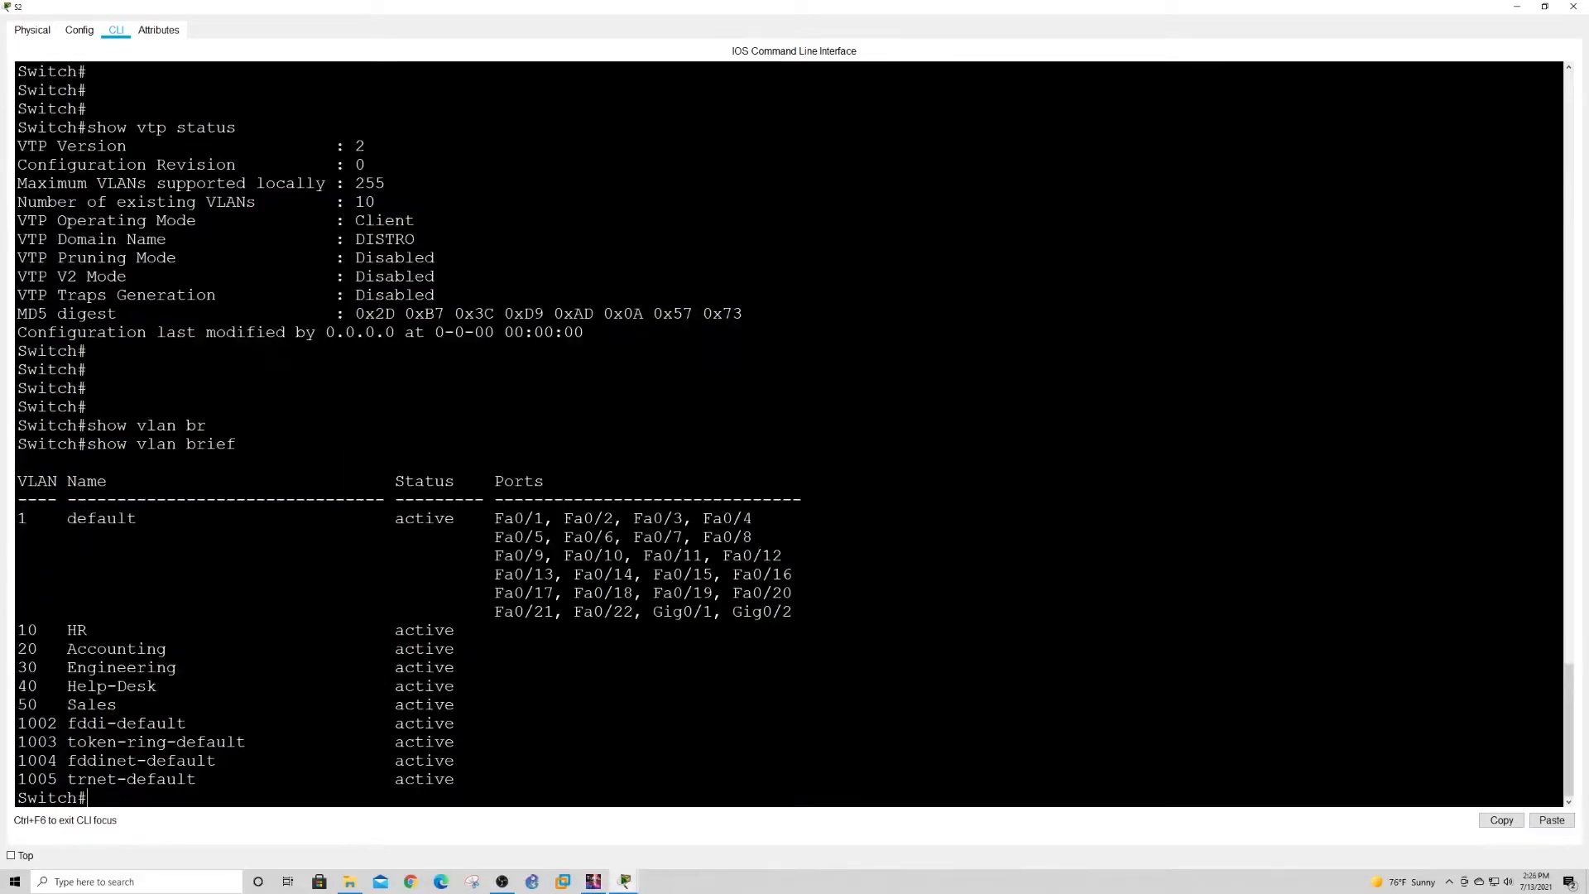
Run show vlan brief on switch S3 and examine which VLANs it has received.
left_click(1518, 7)
left_click(709, 658)
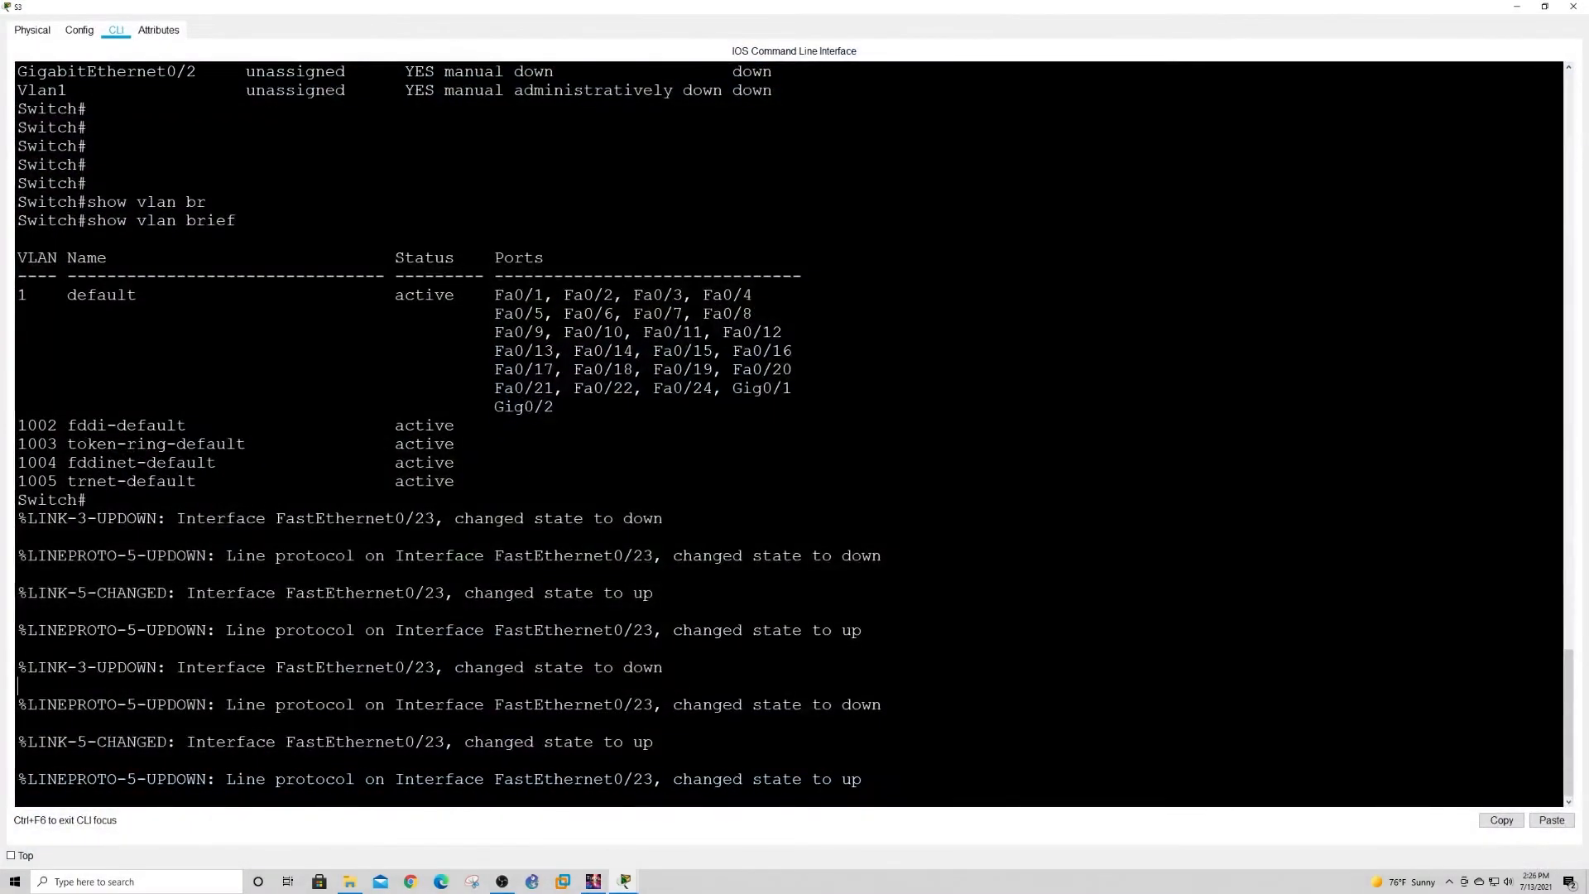
key("Return")
key("Return")
key("Return")
key("Return")
key("Return")
key("Return")
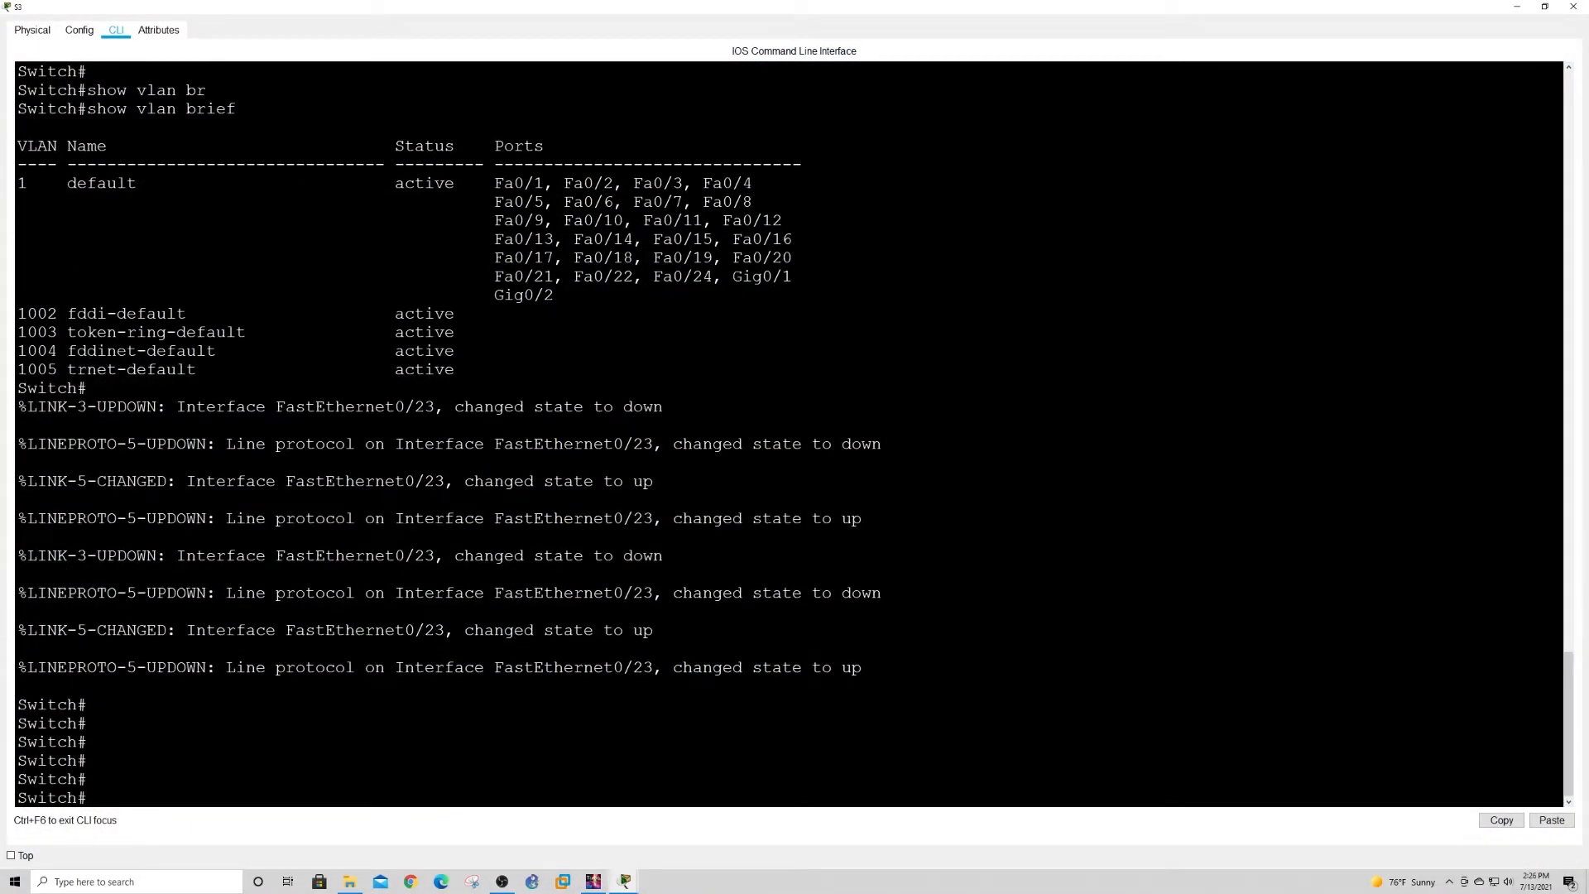
type("show vlan br")
key("Tab")
type("g")
key("Return")
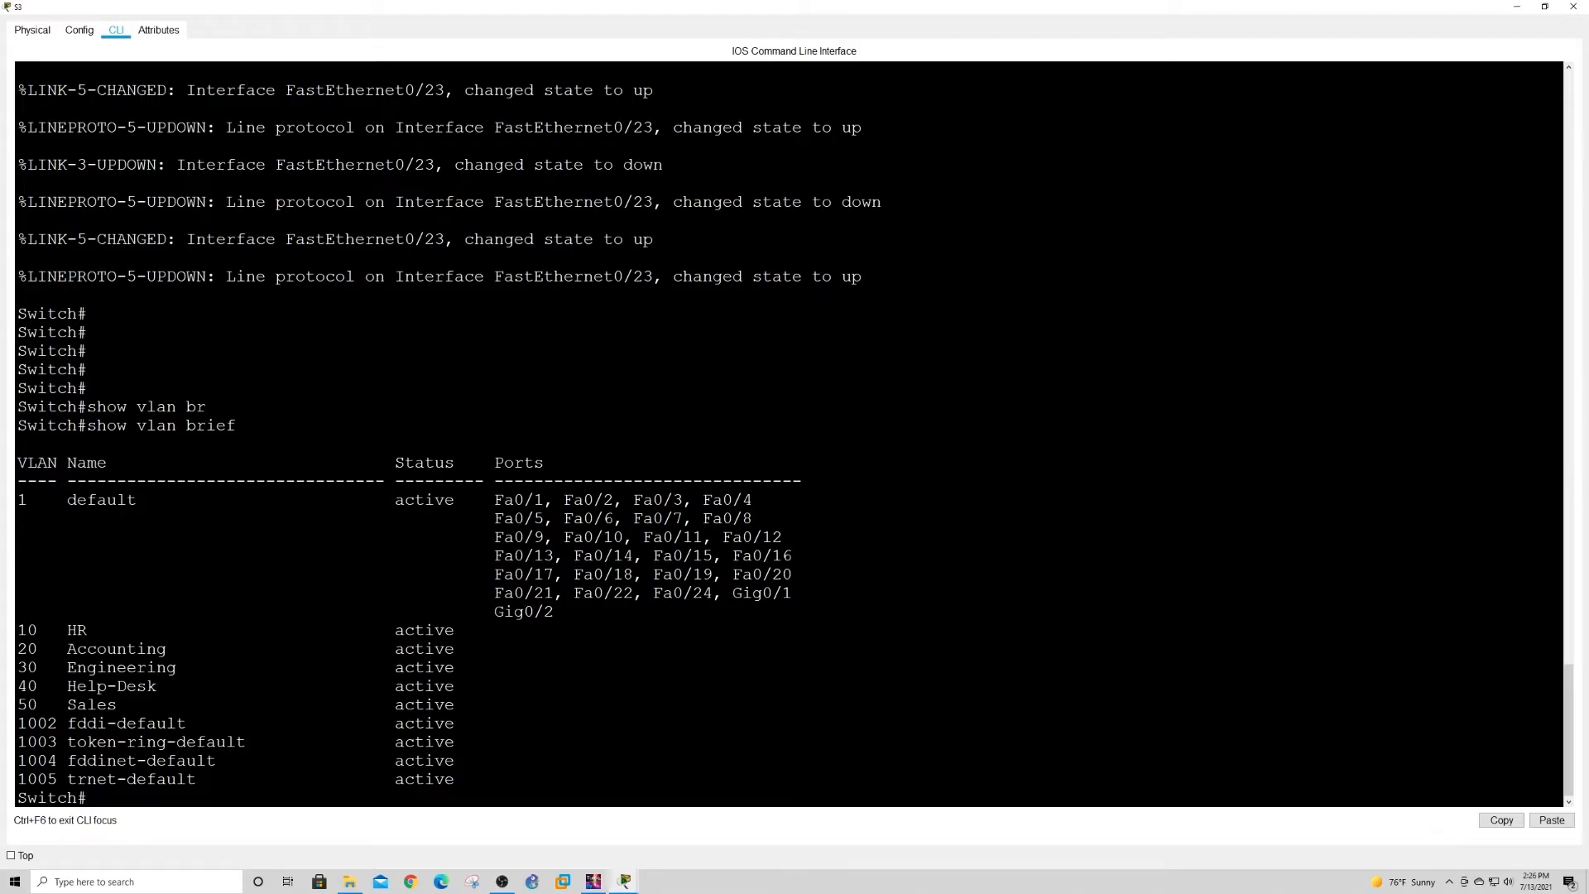
Look back through the DISTRO switch's command history and highlight the commands that created and named the VLANs.
left_click(1518, 6)
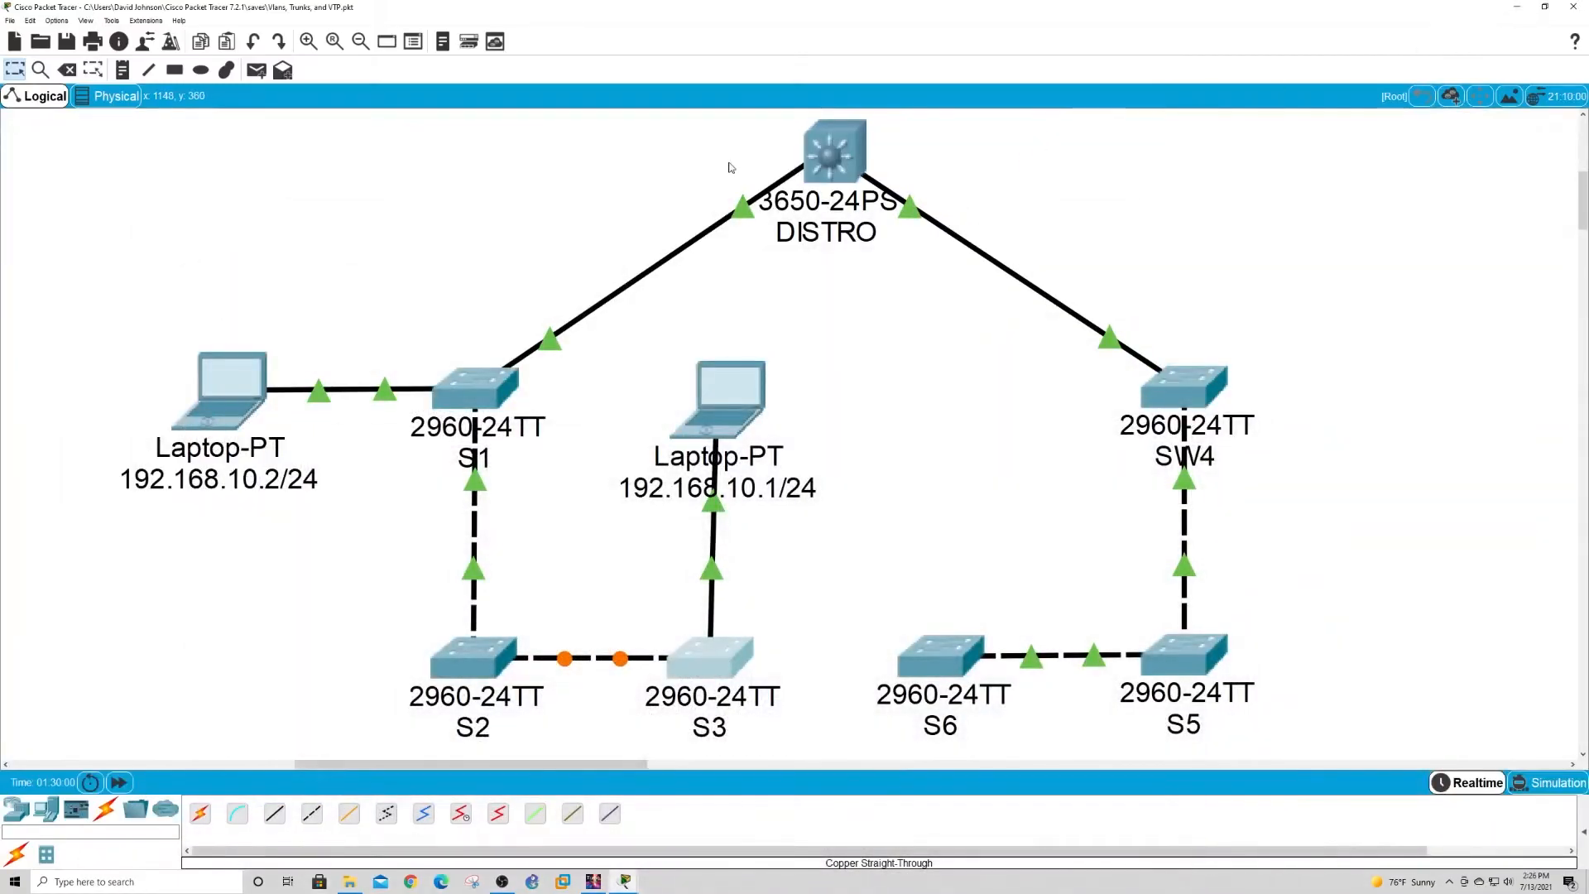
left_click(834, 151)
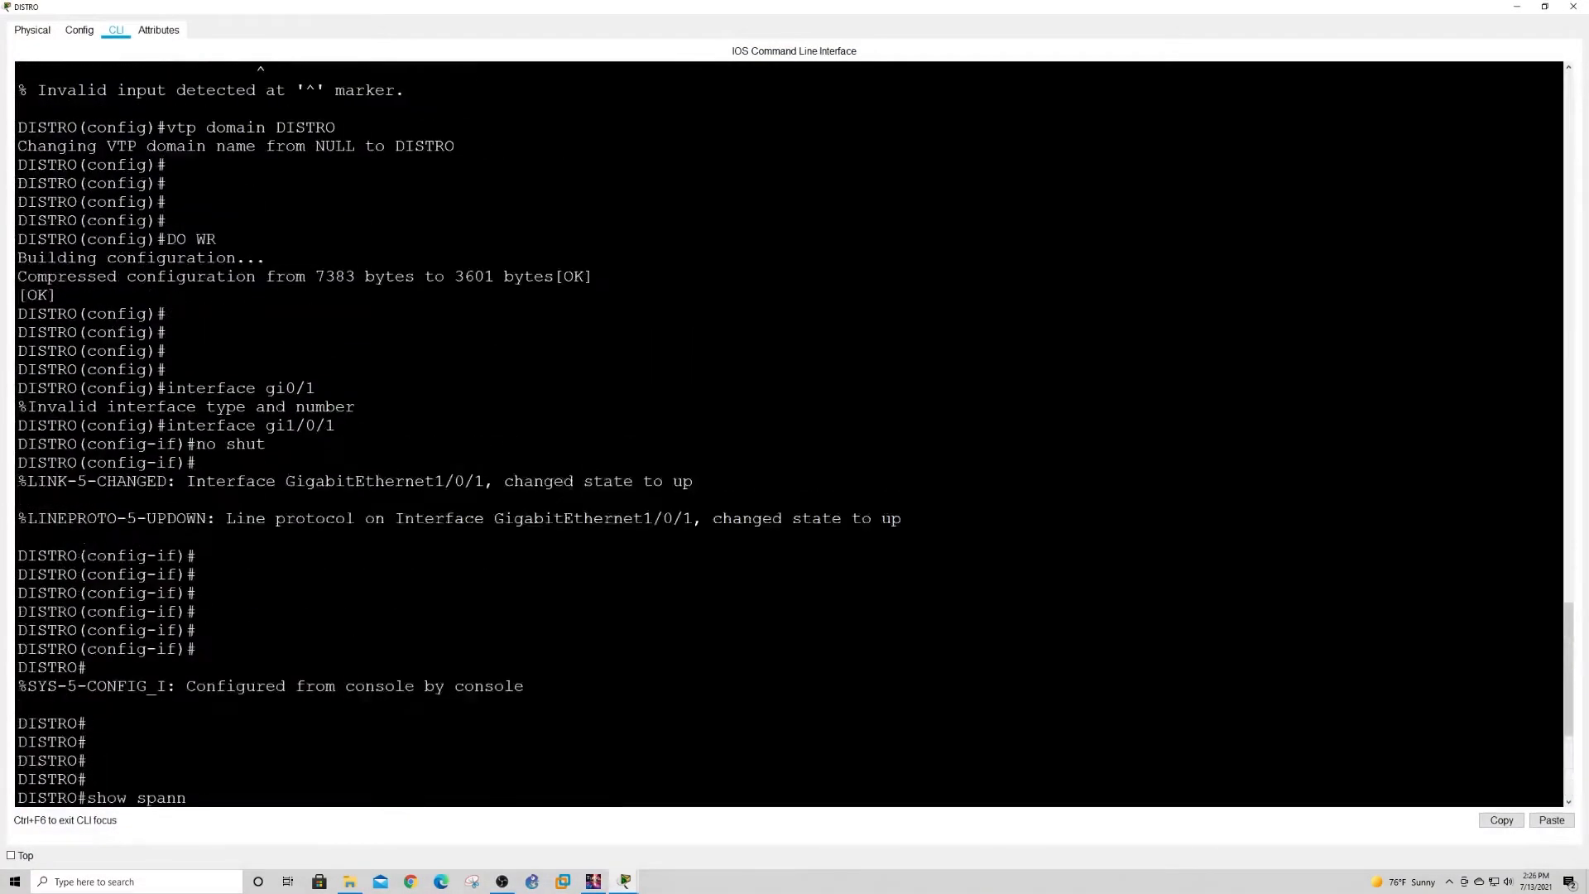
scroll(786, 430, "up", 15)
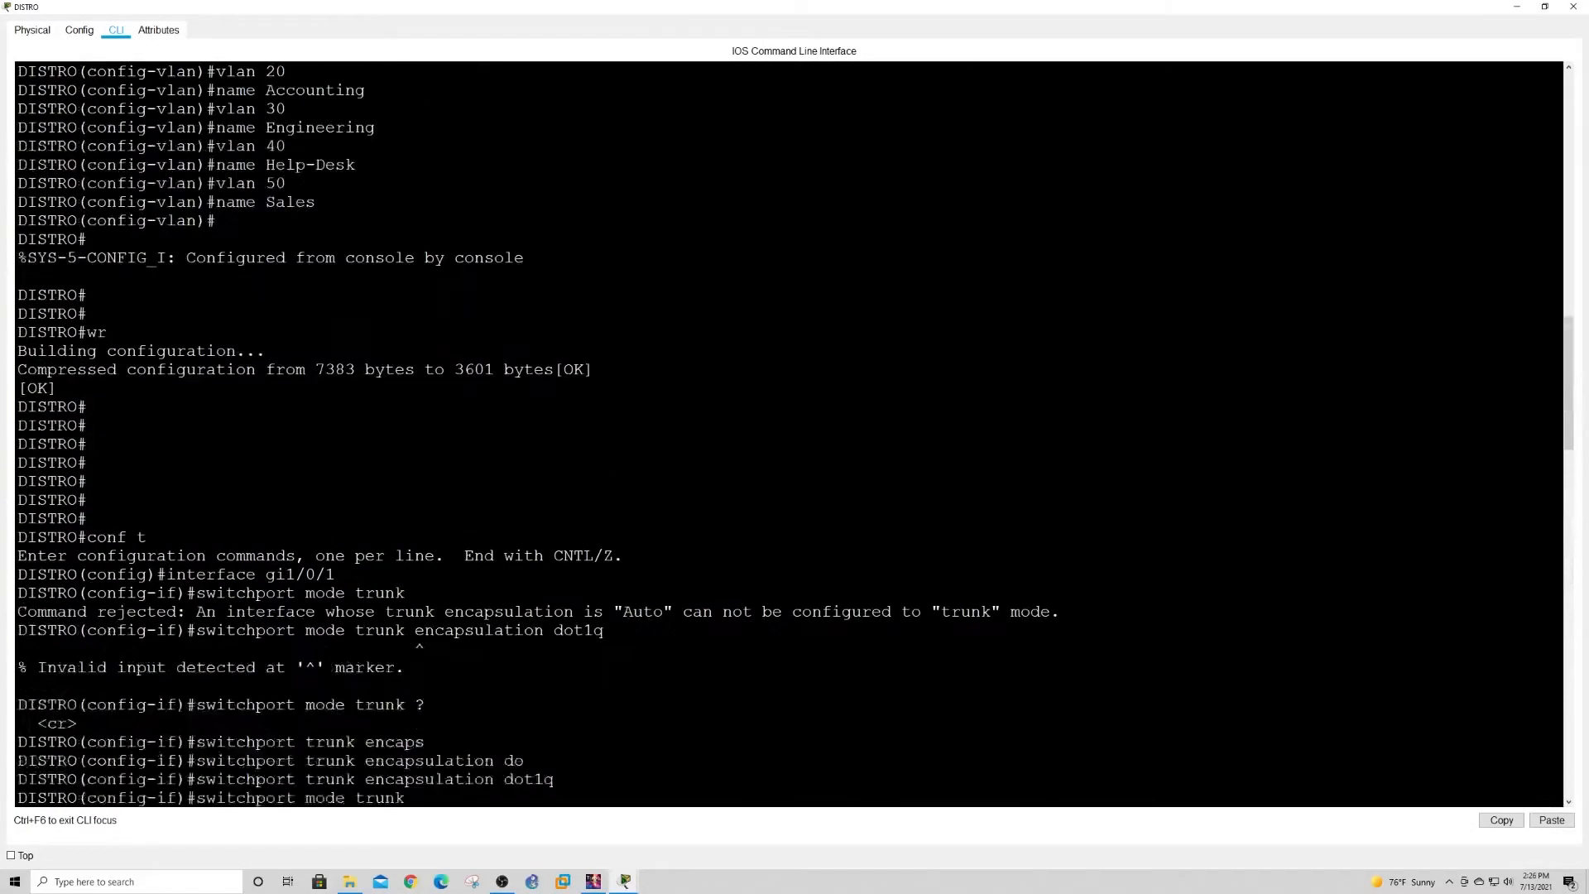
scroll(2, 441, "up", 7)
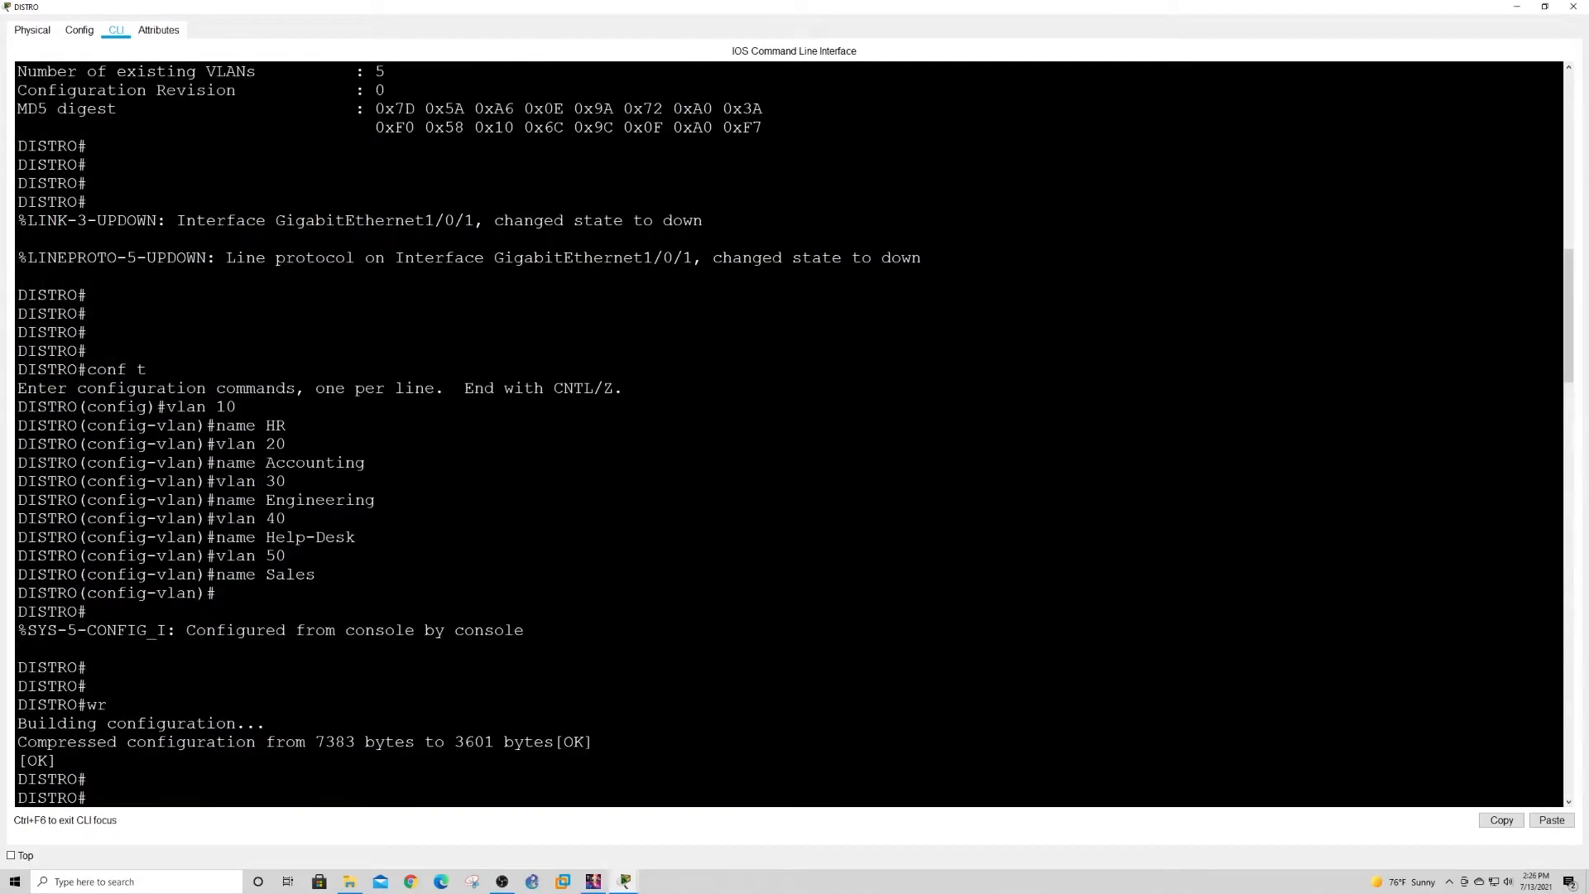
left_click_drag(18, 425, 315, 574)
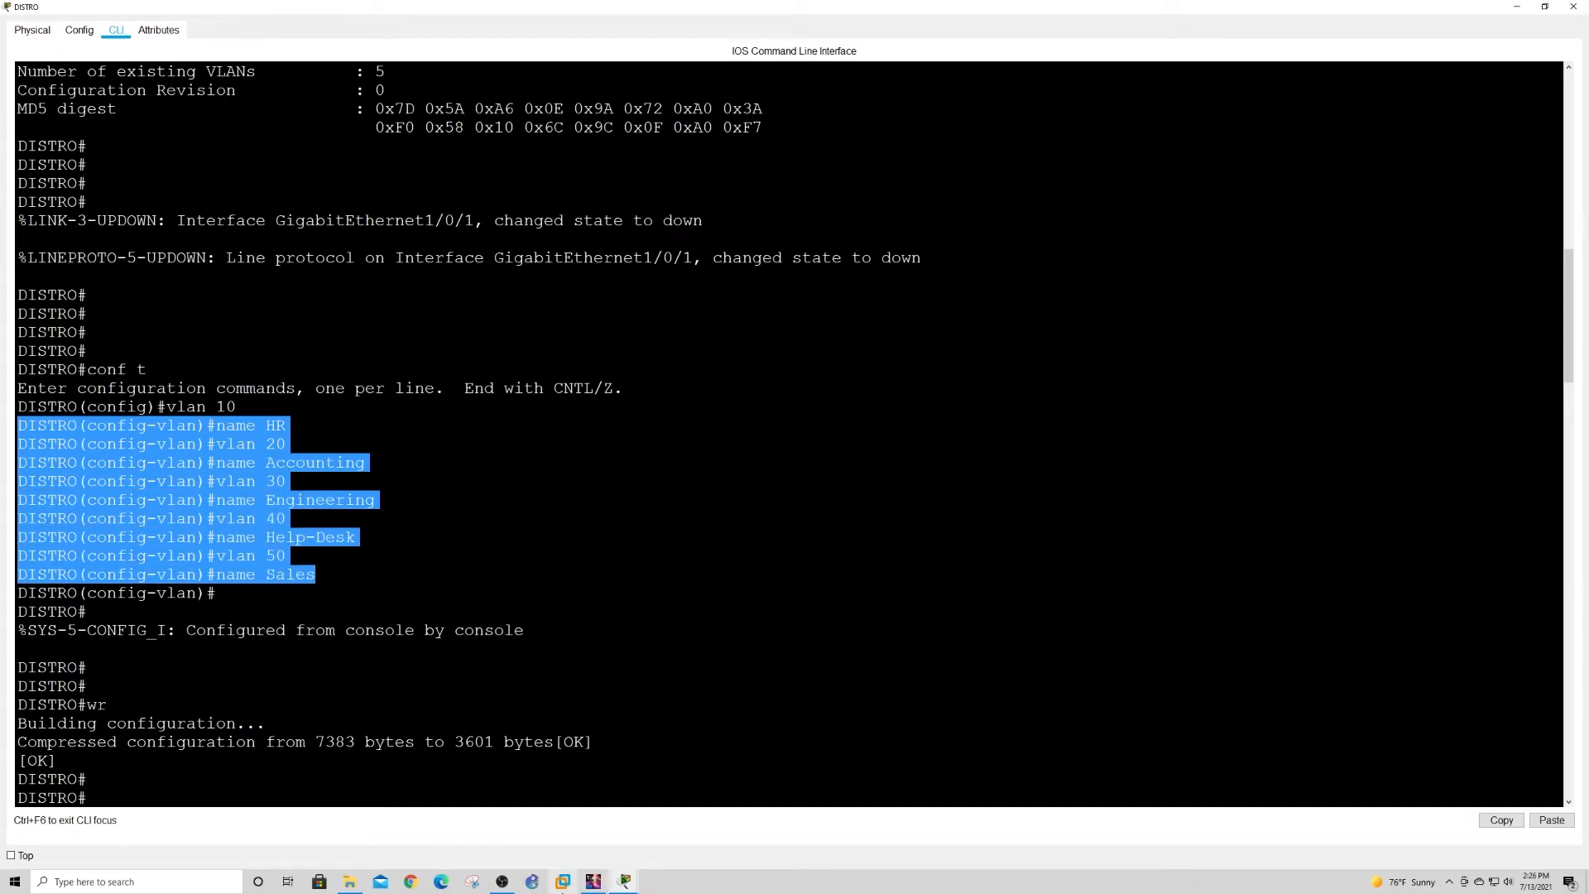
left_click(1584, 8)
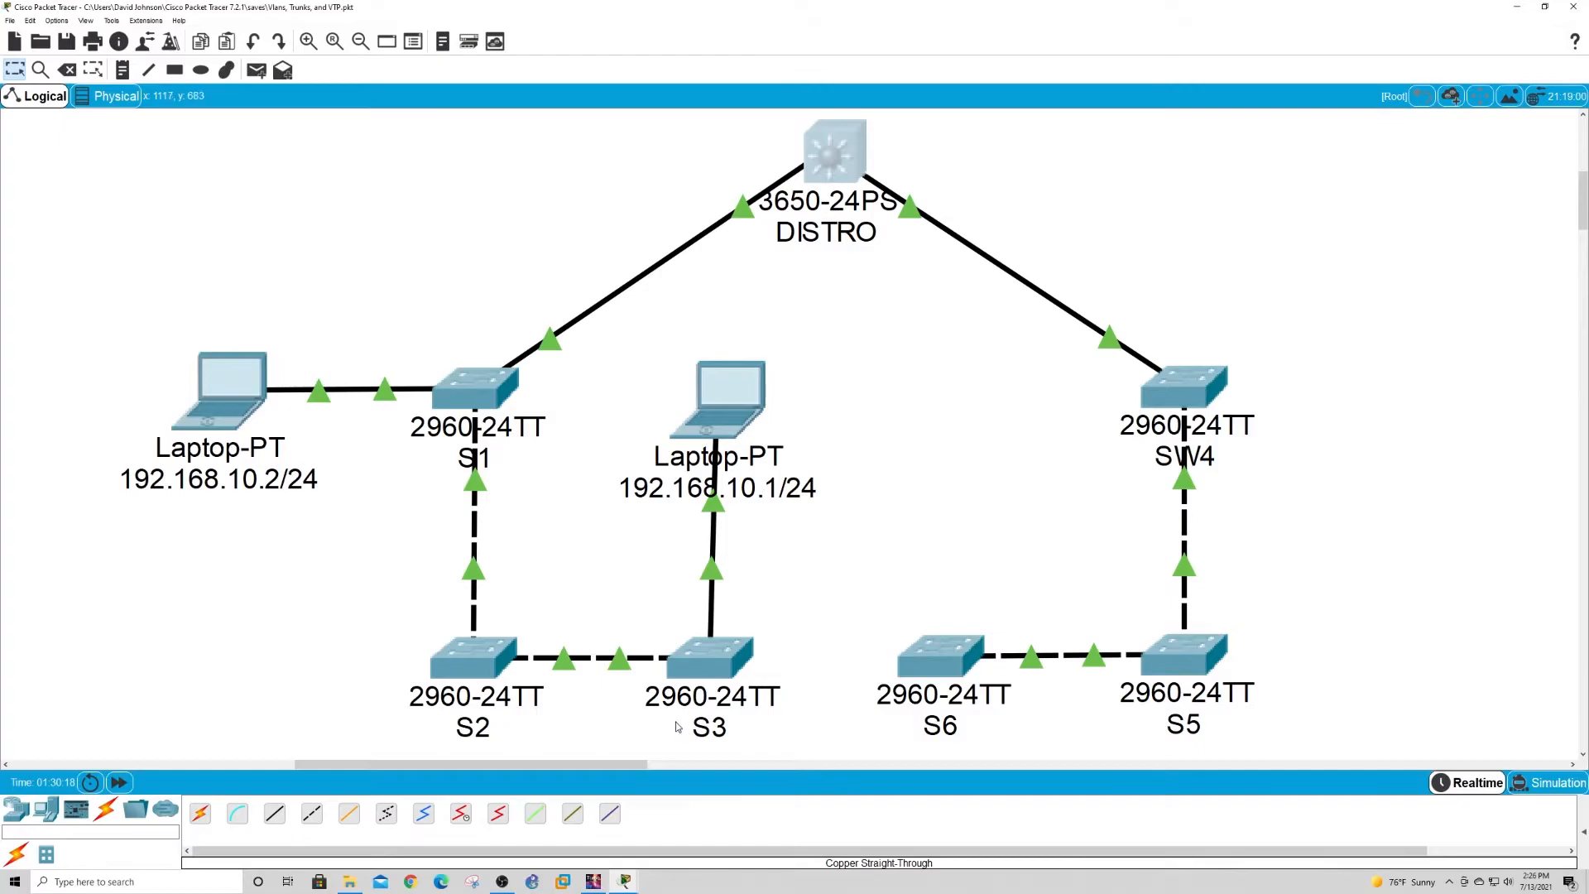
Examine the VLAN list shown on switch S3's console.
mouse_move(677, 704)
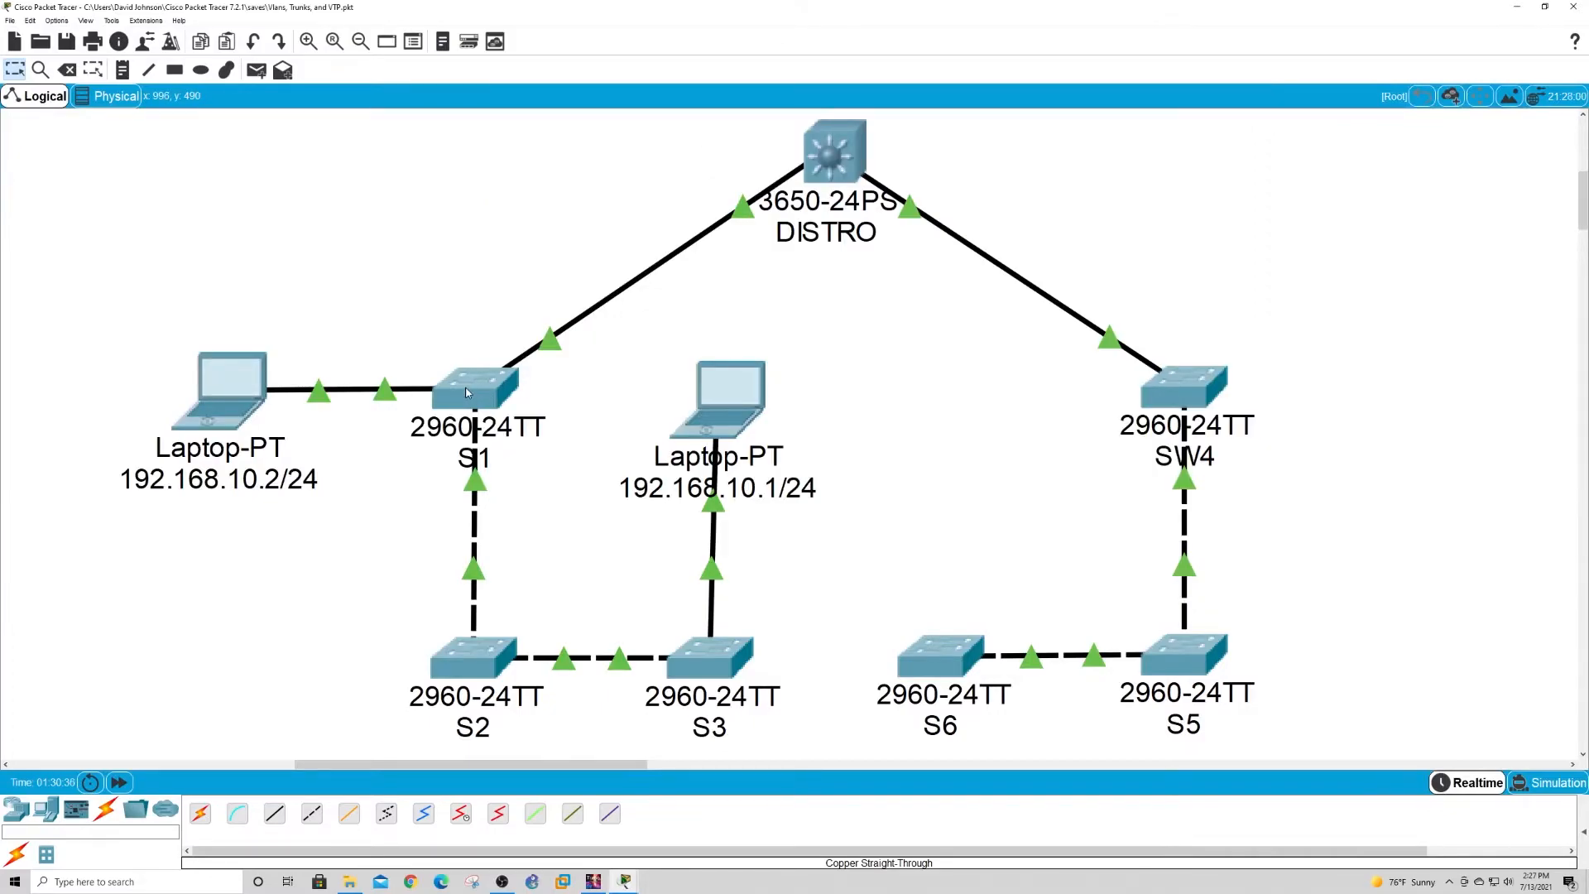
mouse_move(467, 394)
left_click(705, 662)
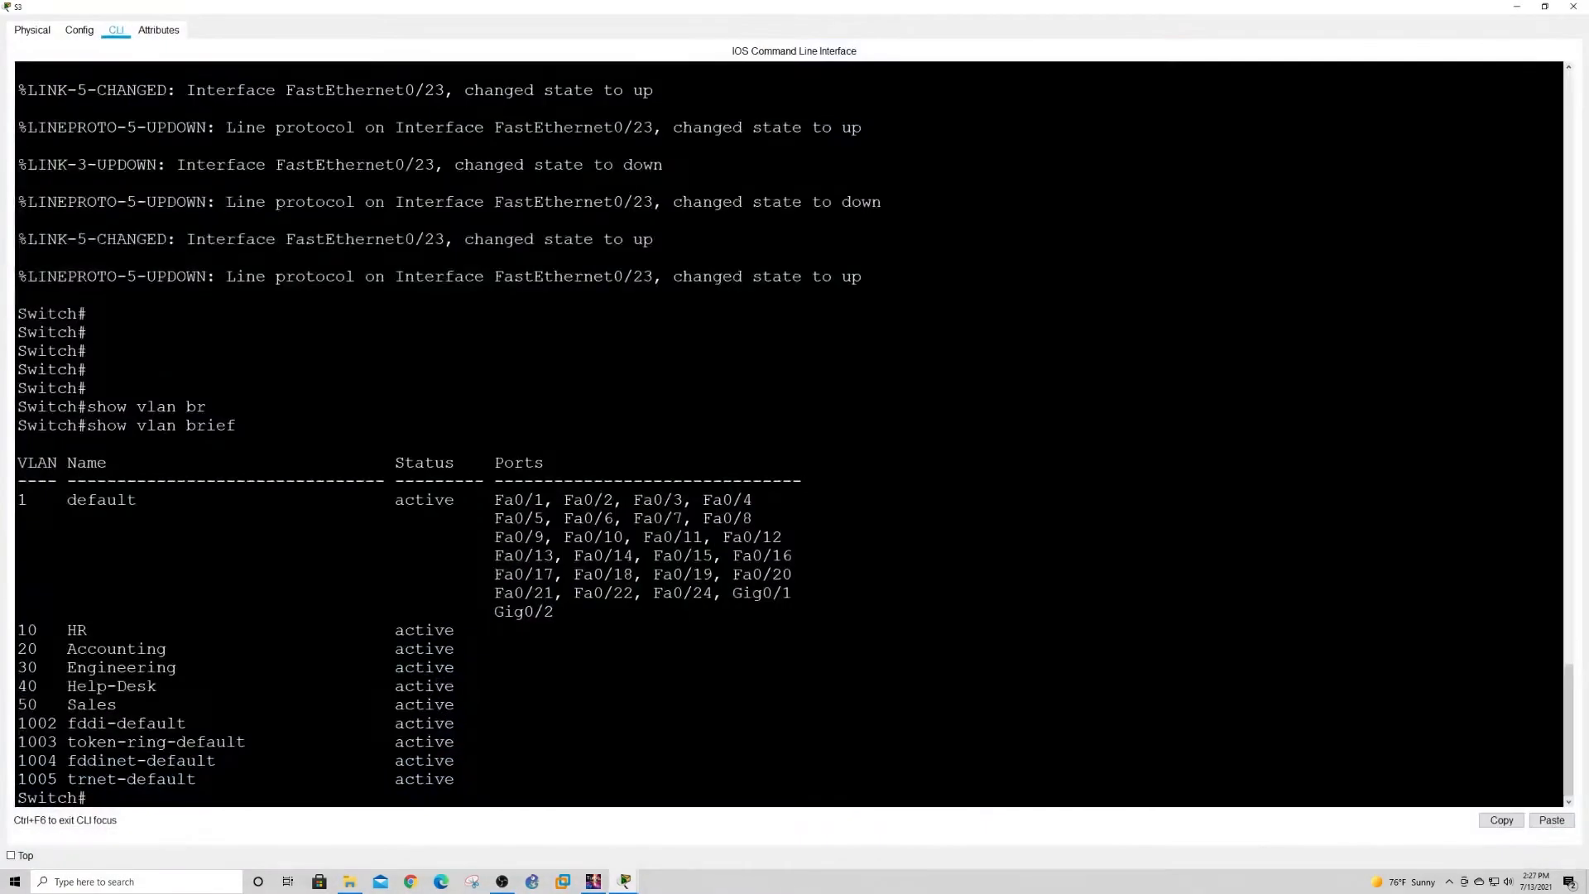
key("Return")
key("Return")
key("Return")
key("Return")
key("Return")
key("Return")
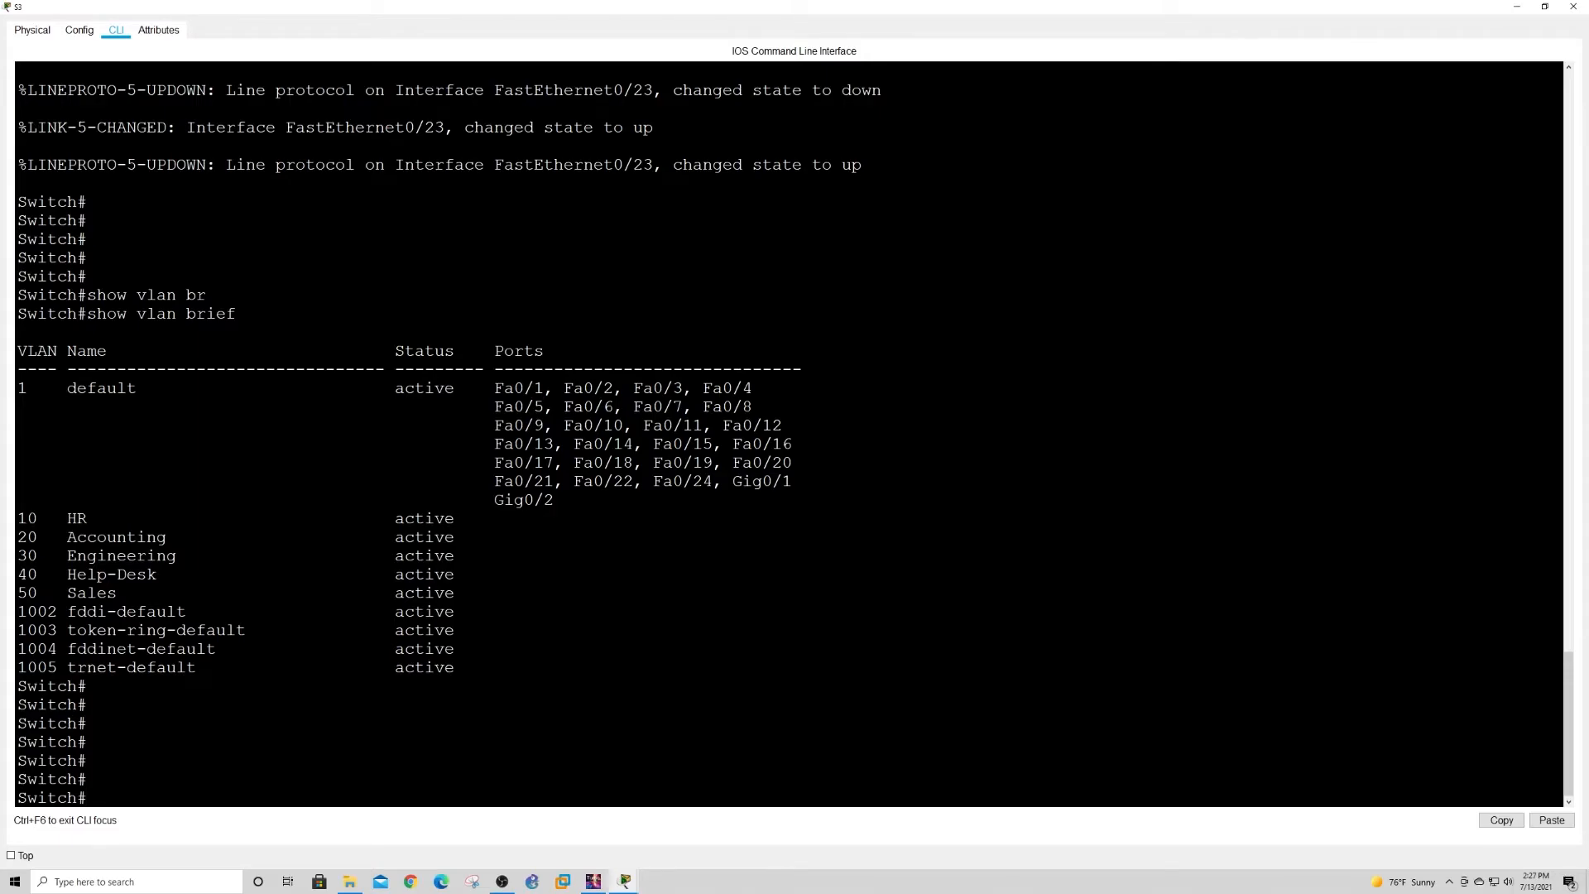
left_click(1517, 6)
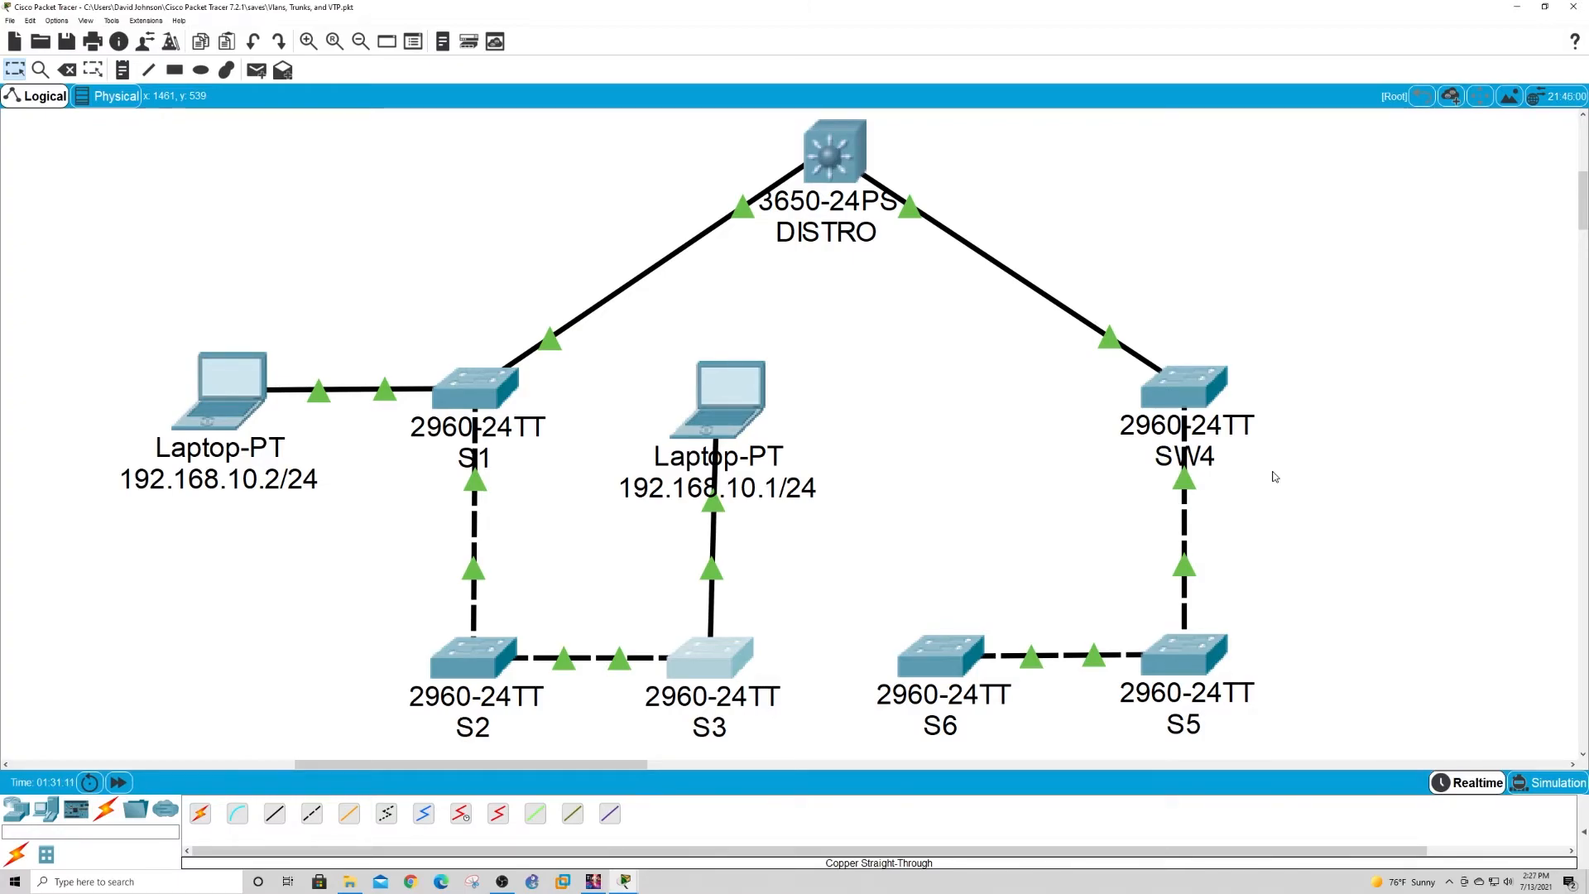
Give the laptop attached to S3 the static IP address 192.168.10.1 with the default subnet mask.
left_click(744, 423)
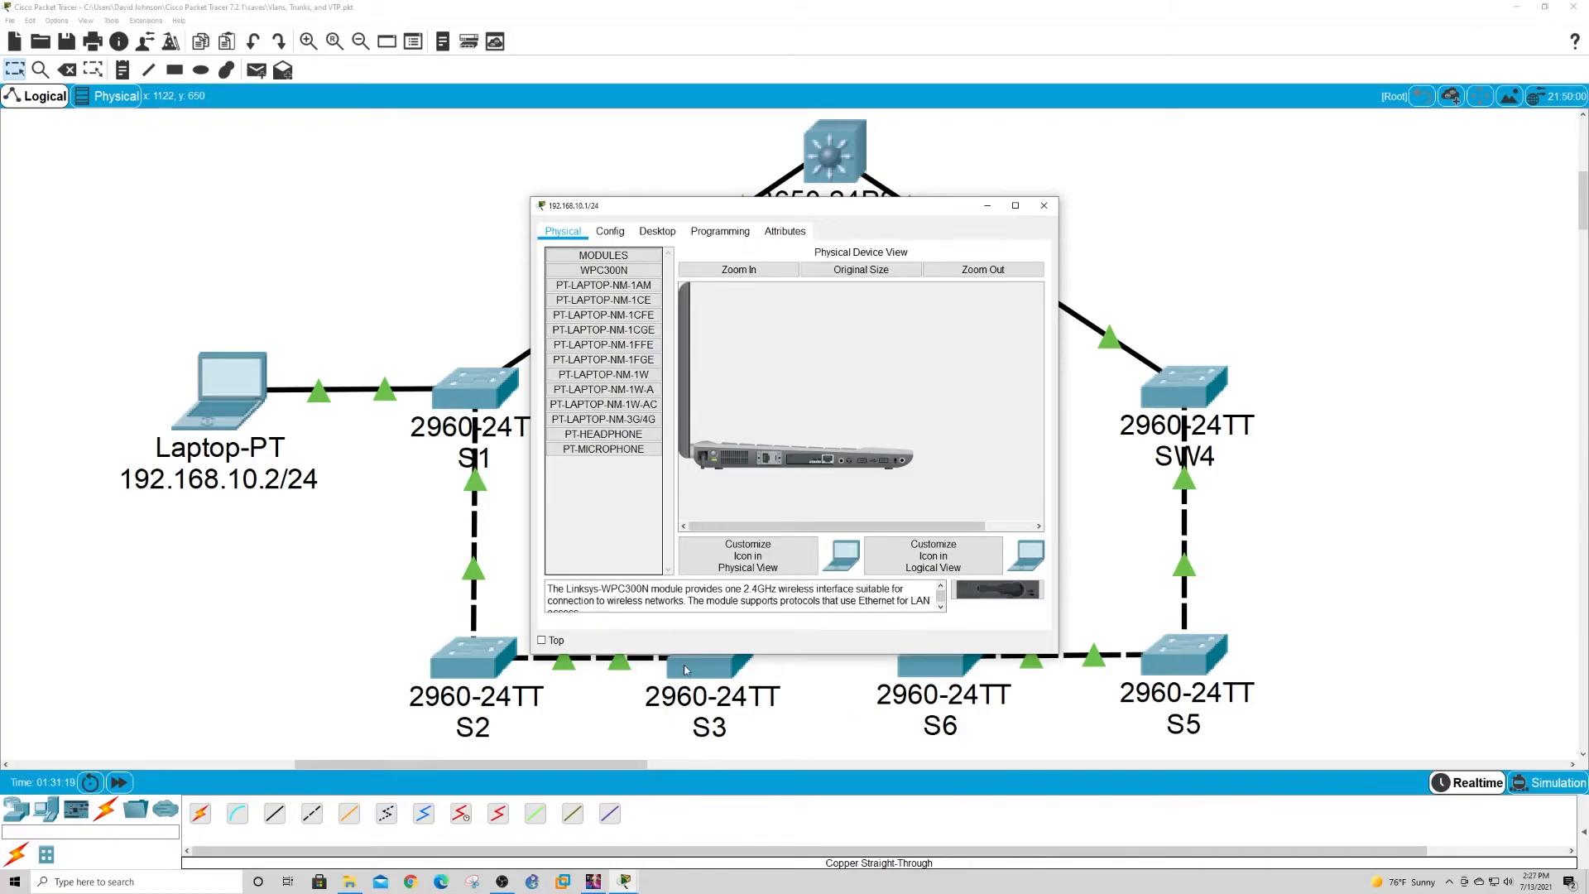
left_click(654, 233)
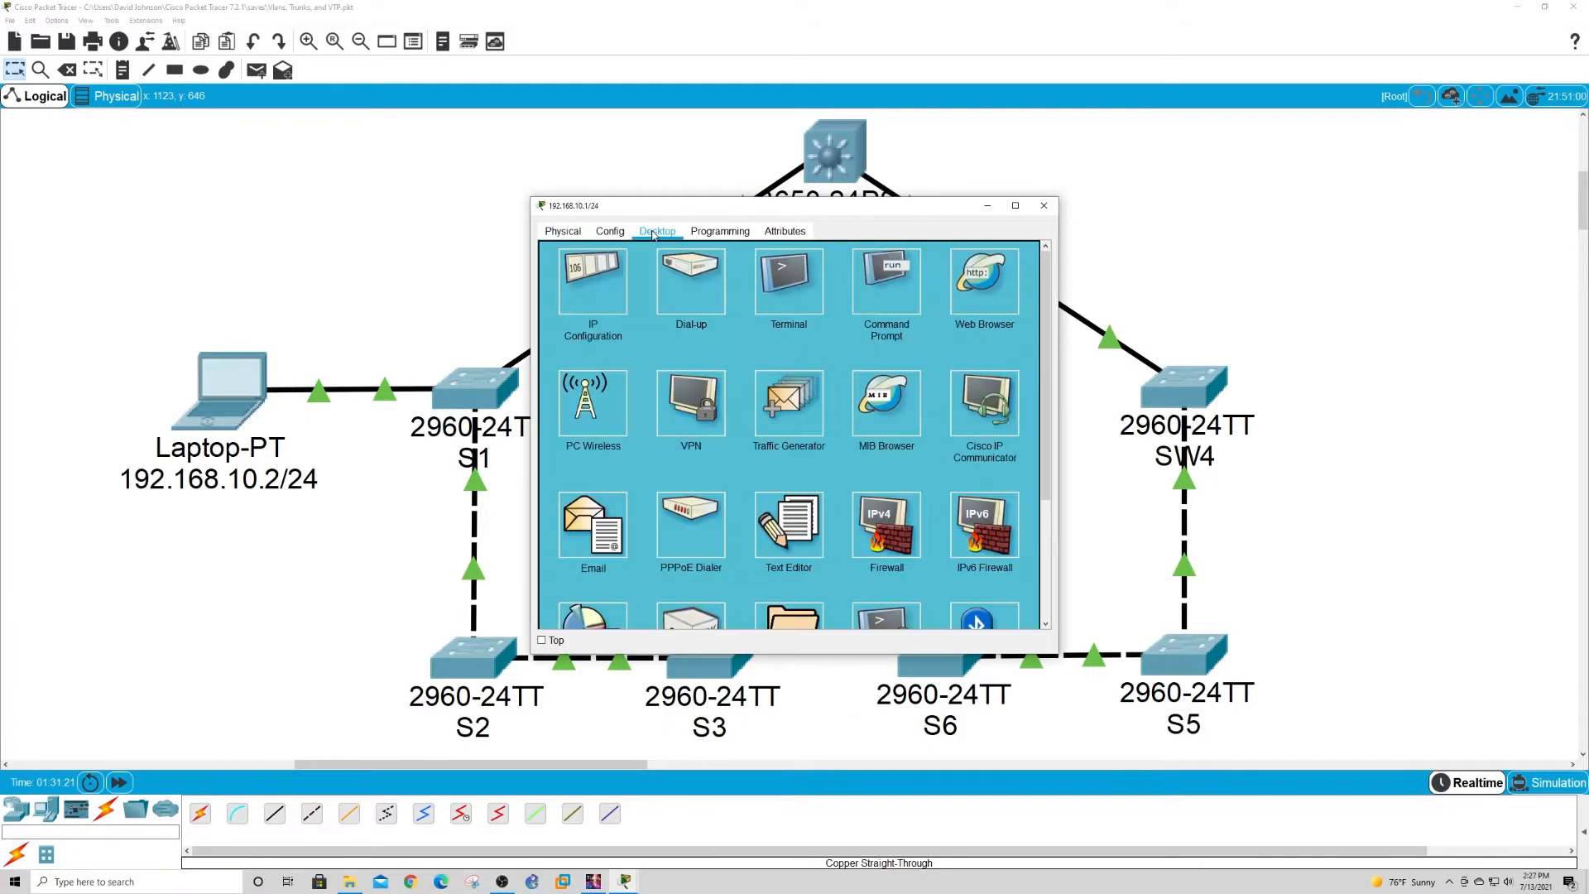
left_click(599, 298)
type("192.168.10.1")
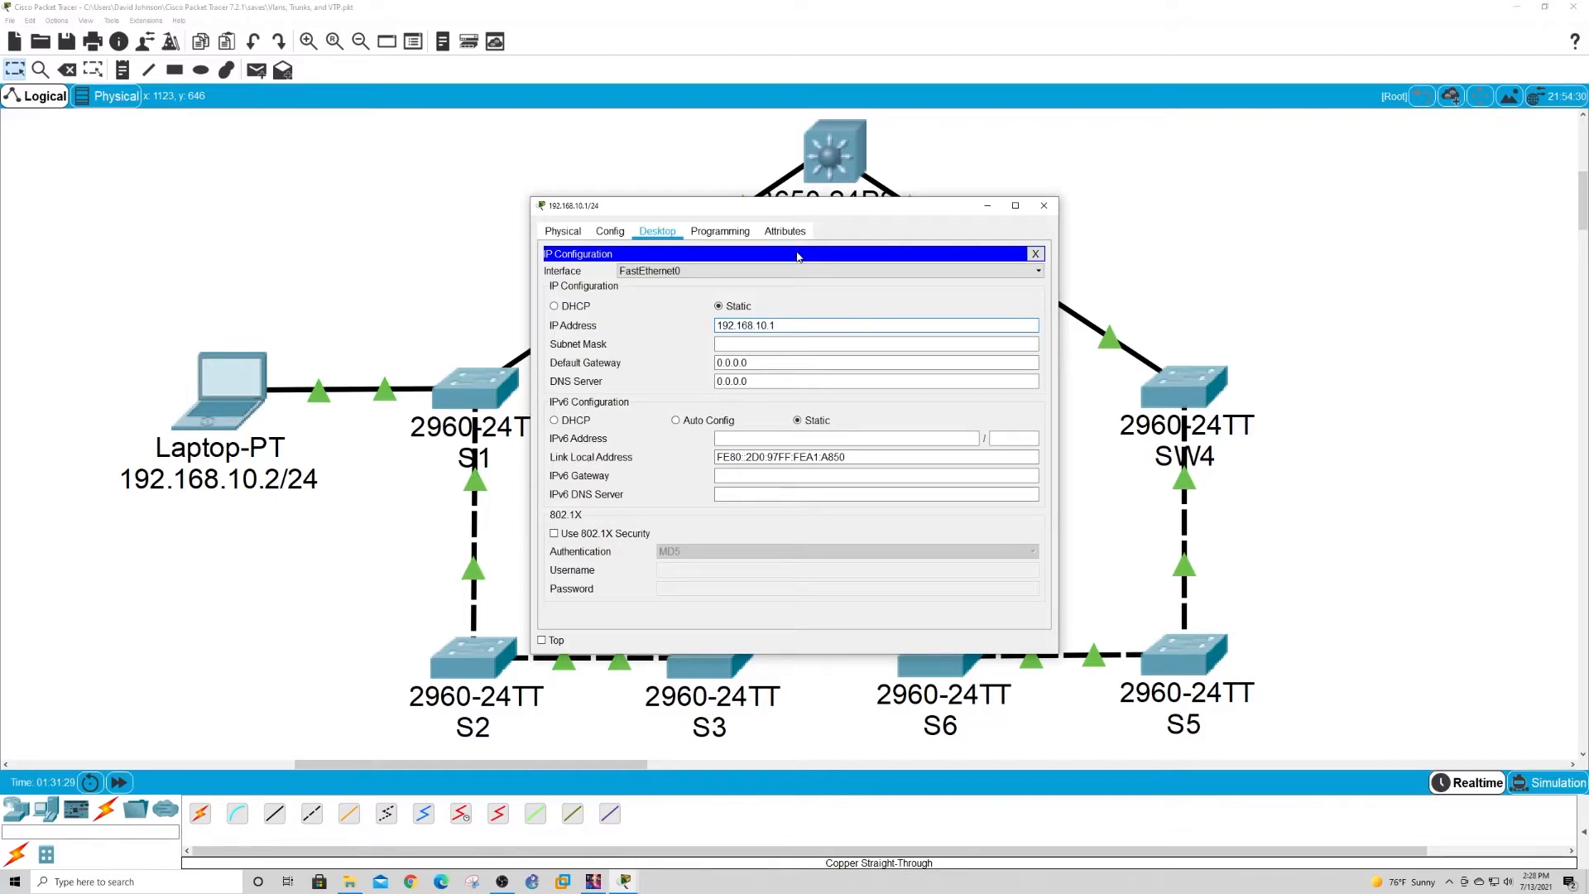
key("Tab")
left_click(1035, 253)
left_click(987, 205)
Give the laptop attached to S1 the static IP address 192.168.10.2 with subnet mask 255.255.255.0.
left_click(220, 416)
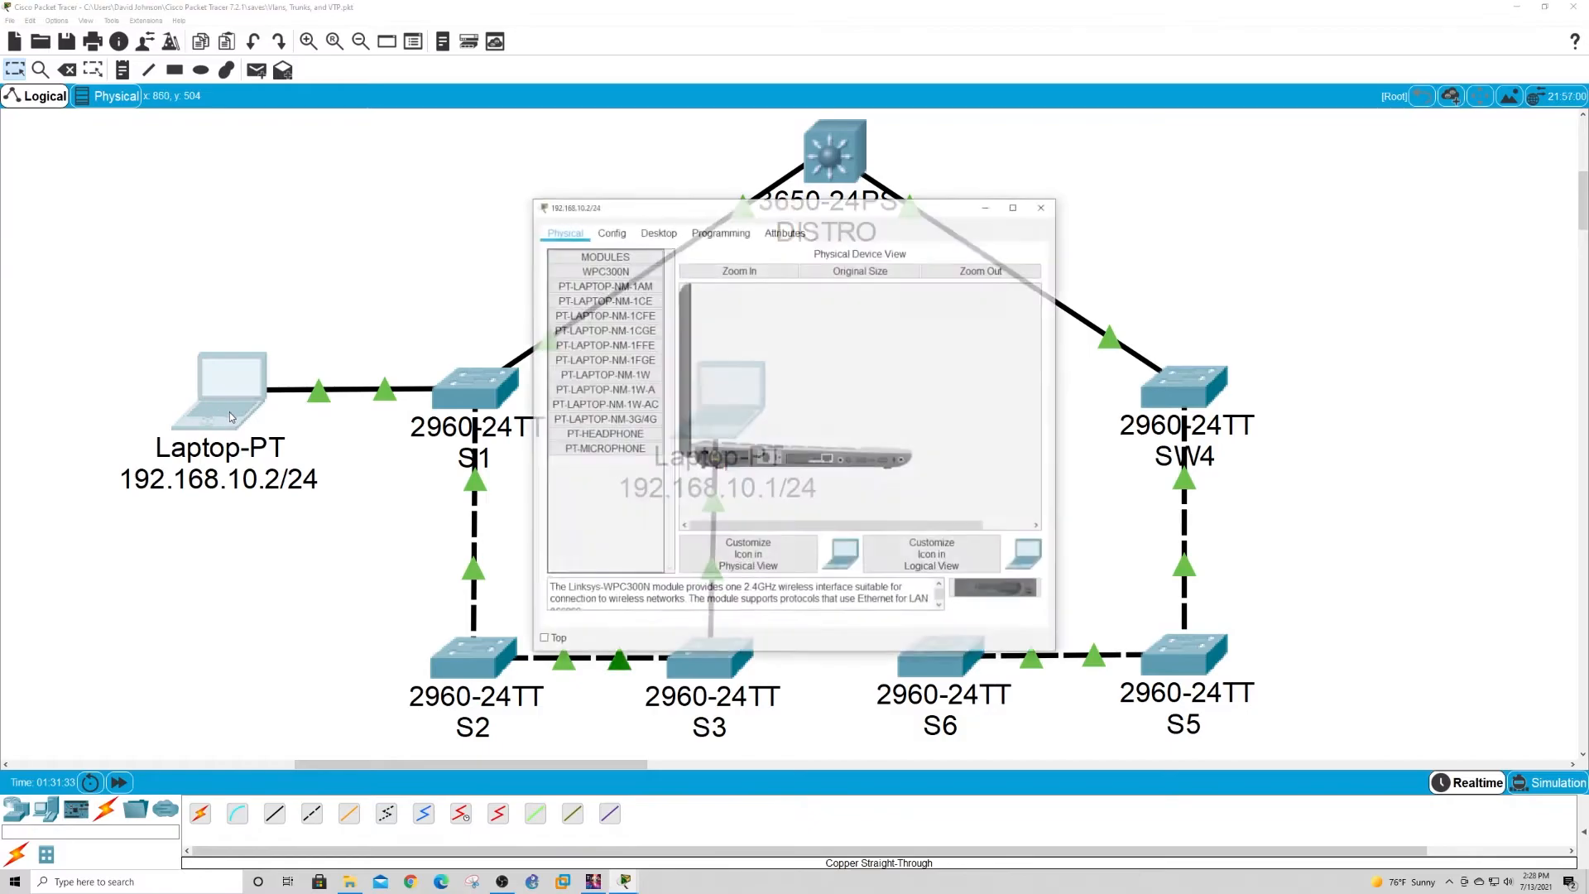
left_click(662, 234)
left_click(646, 307)
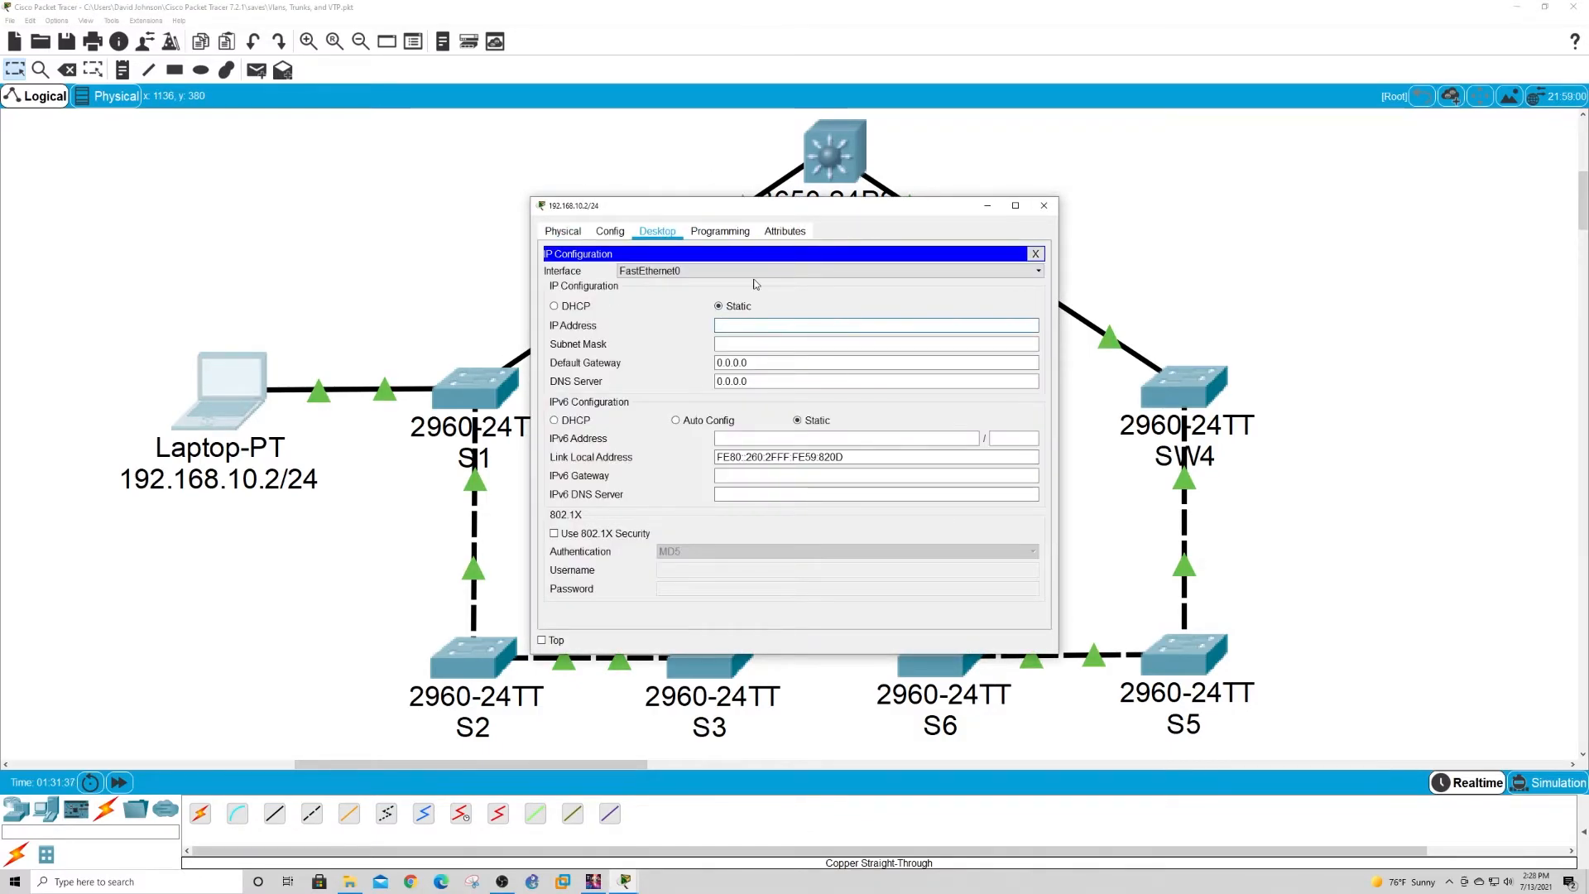
type("192.168.10.2")
key("Tab")
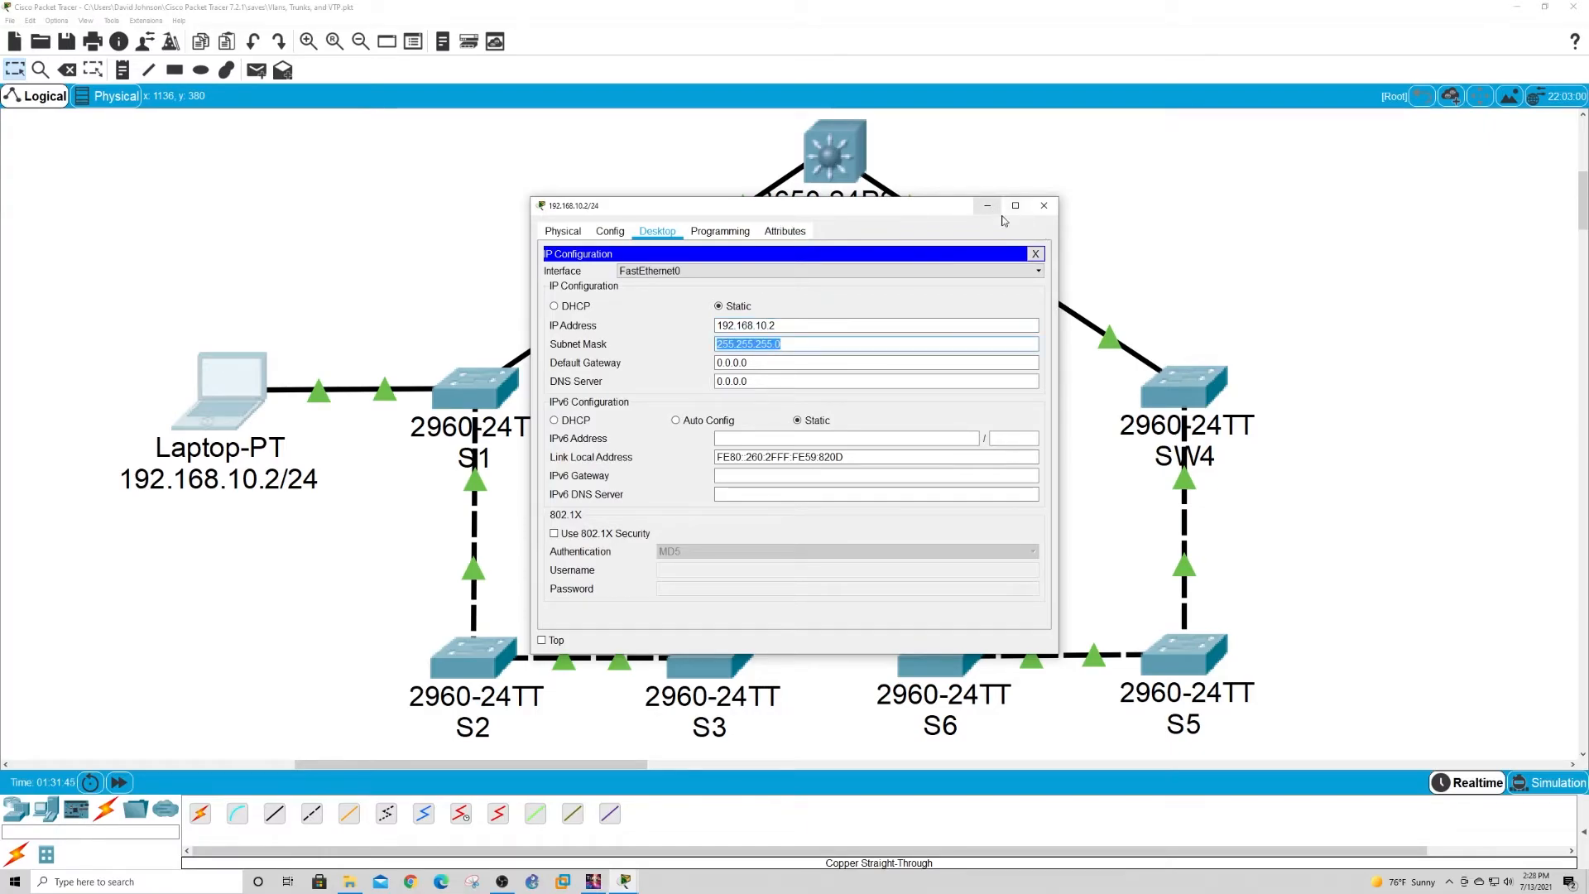
left_click(1036, 254)
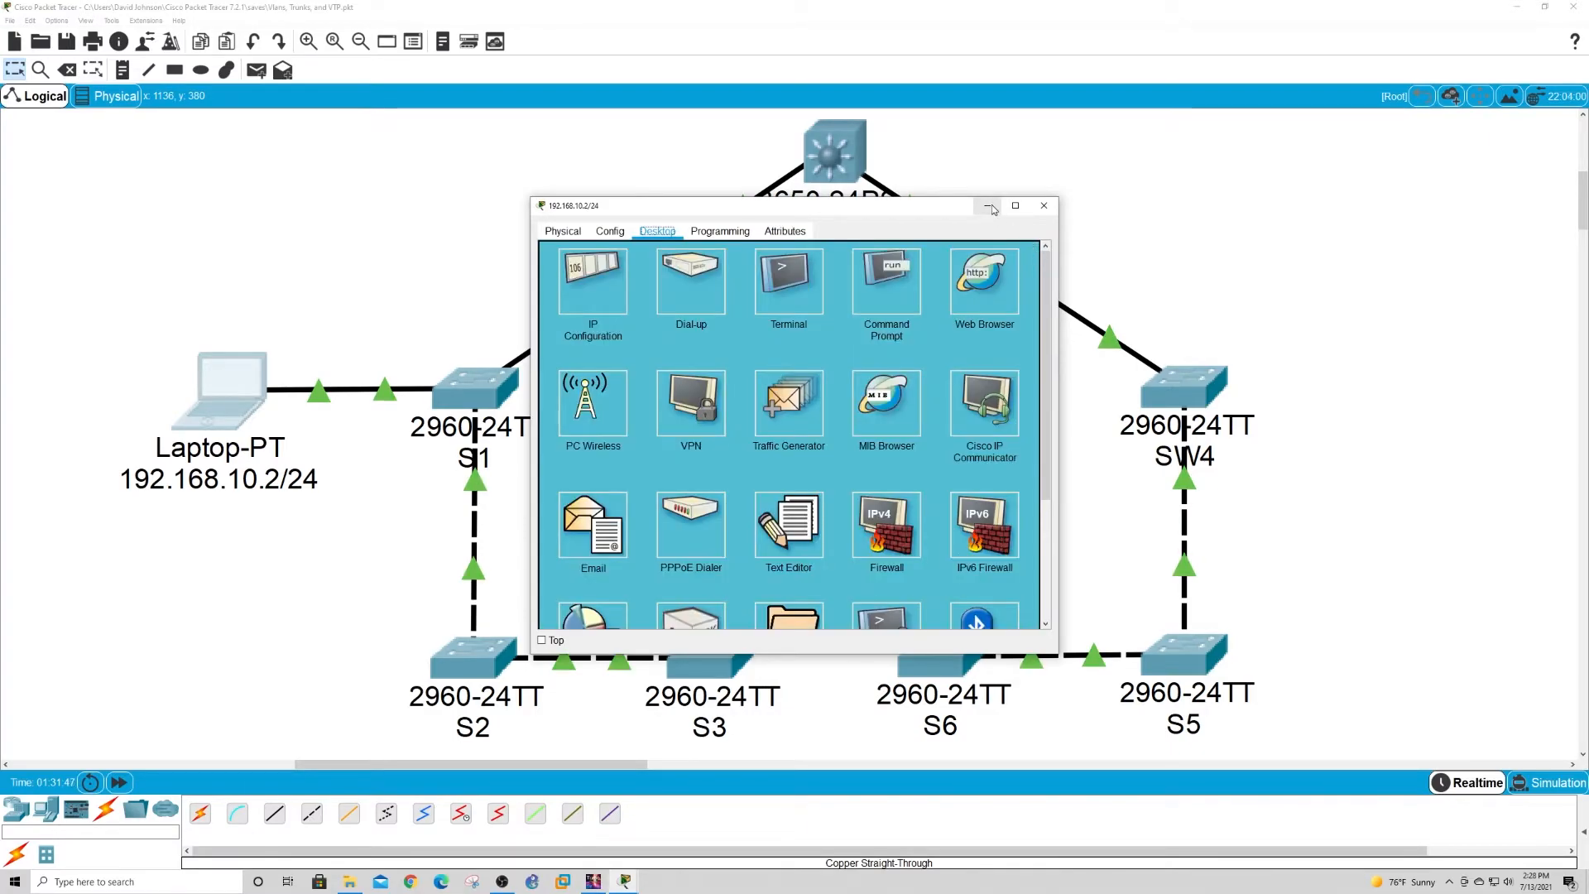
left_click(990, 206)
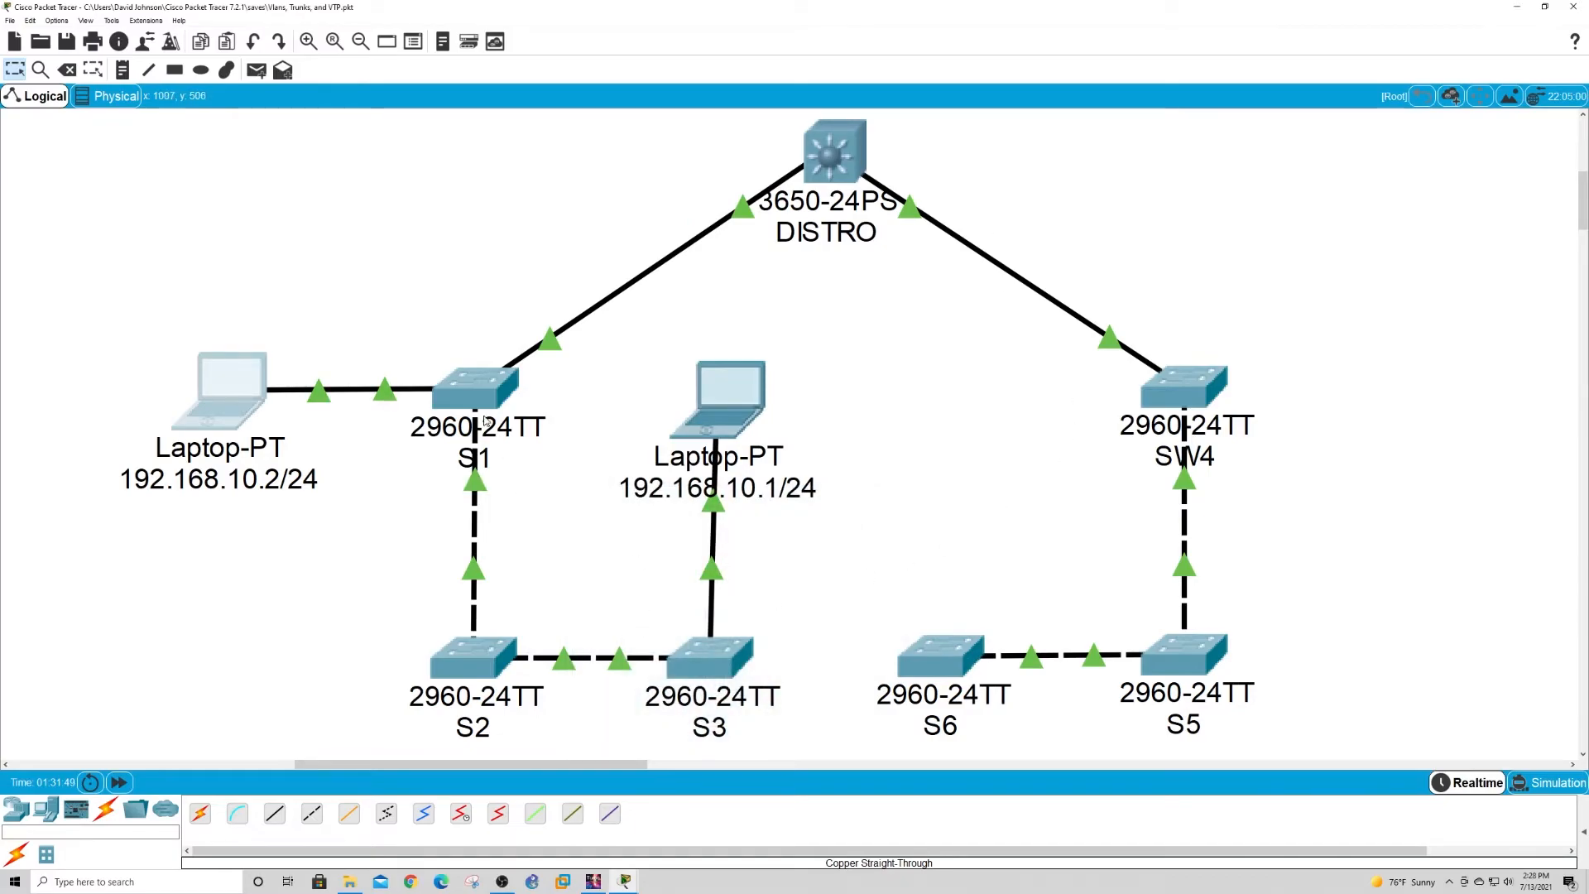
Run show ip int brief on switch S1 and examine which interfaces are up.
left_click(477, 391)
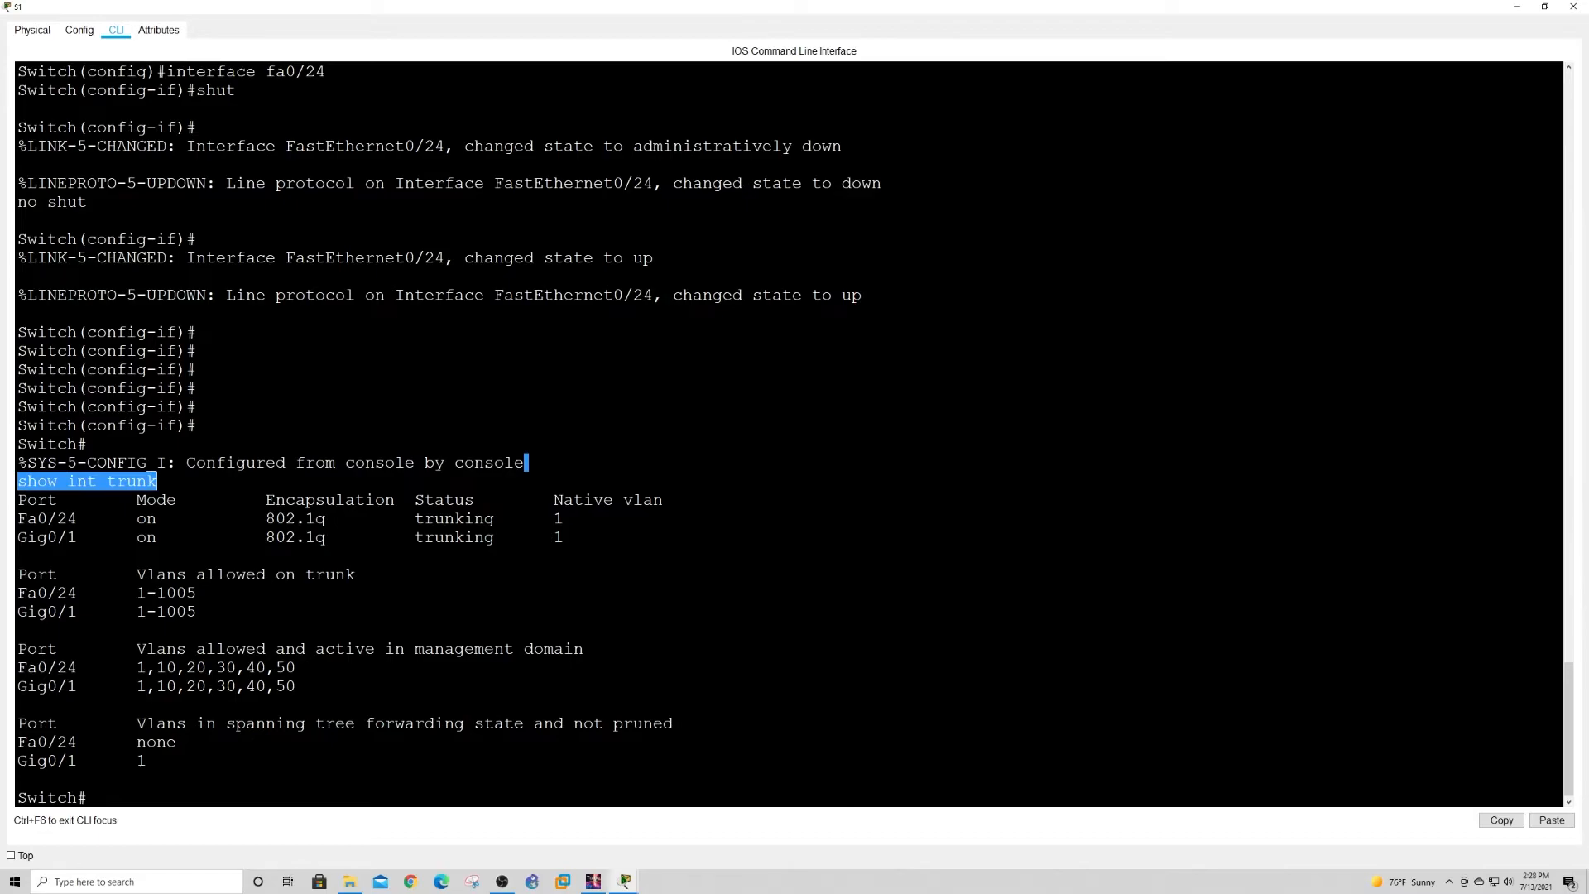
key("Return")
key("Return")
key("Return")
key("Return")
type("show ip int br")
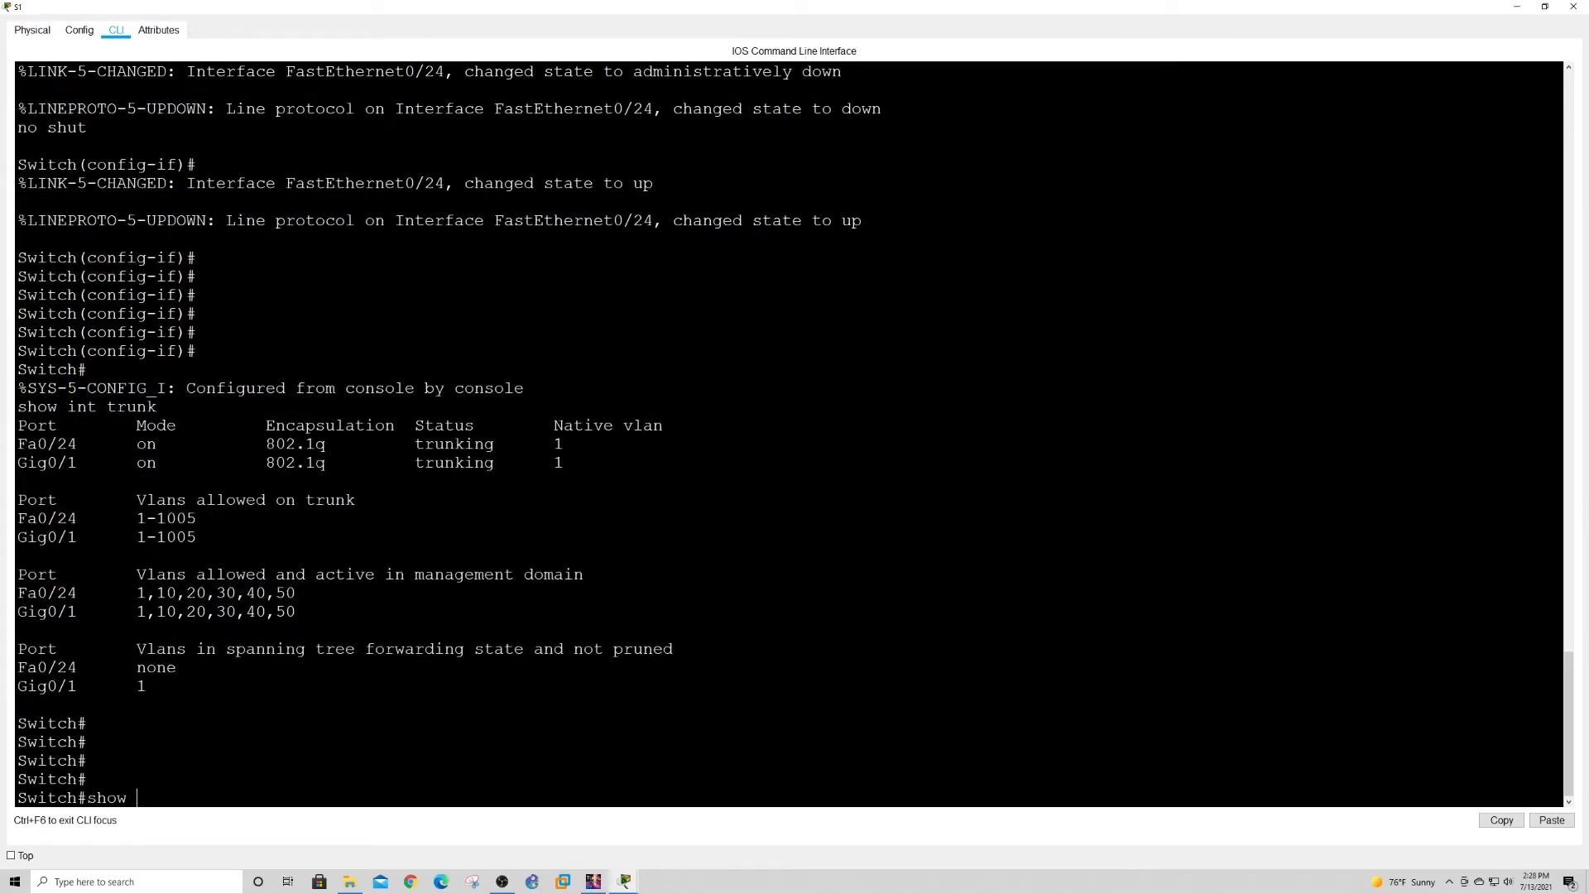
key("Tab")
key("Return")
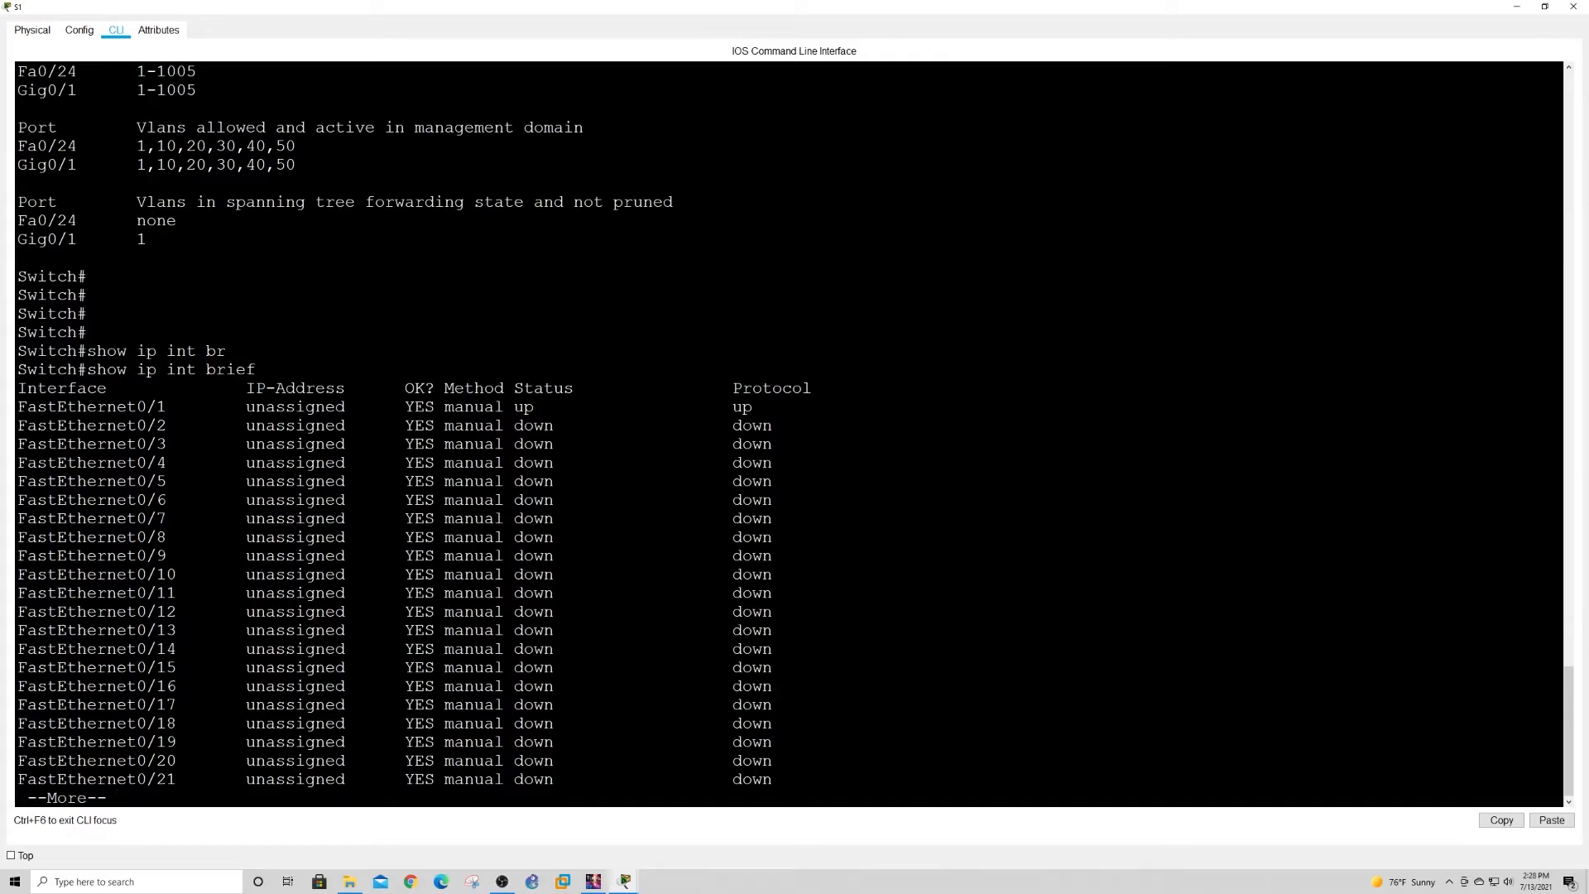
key("space")
Enter configuration for interface fa0/1 on S1 and set it to switchport mode access.
type("conf t")
key("Return")
type("interface fa0/1")
key("Return")
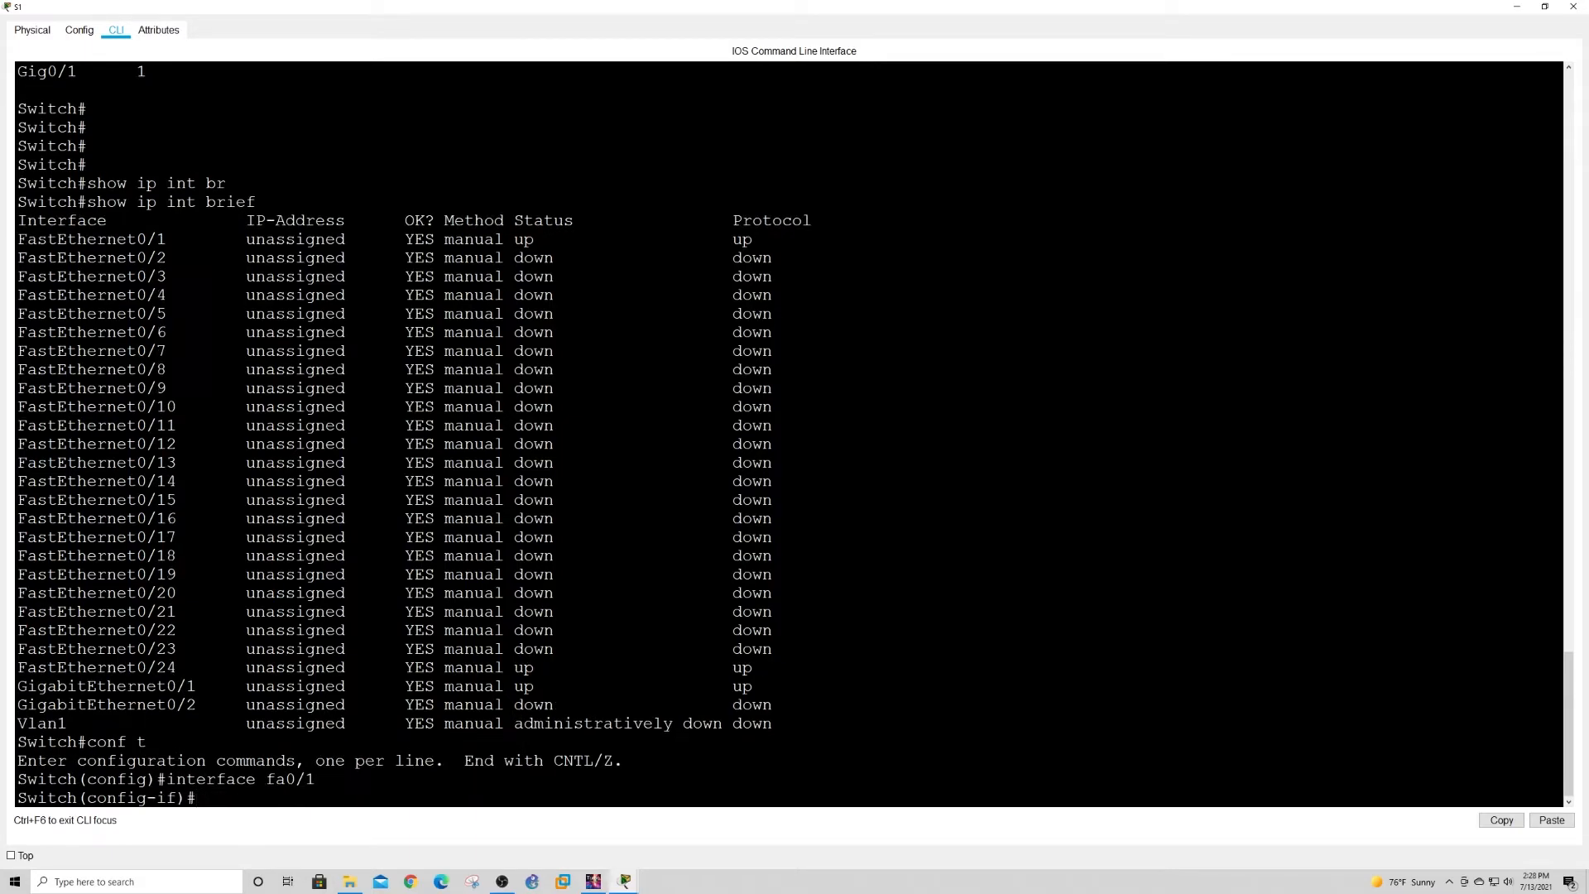
left_click(1517, 5)
left_click_drag(337, 323, 464, 408)
key("Return")
key("Return")
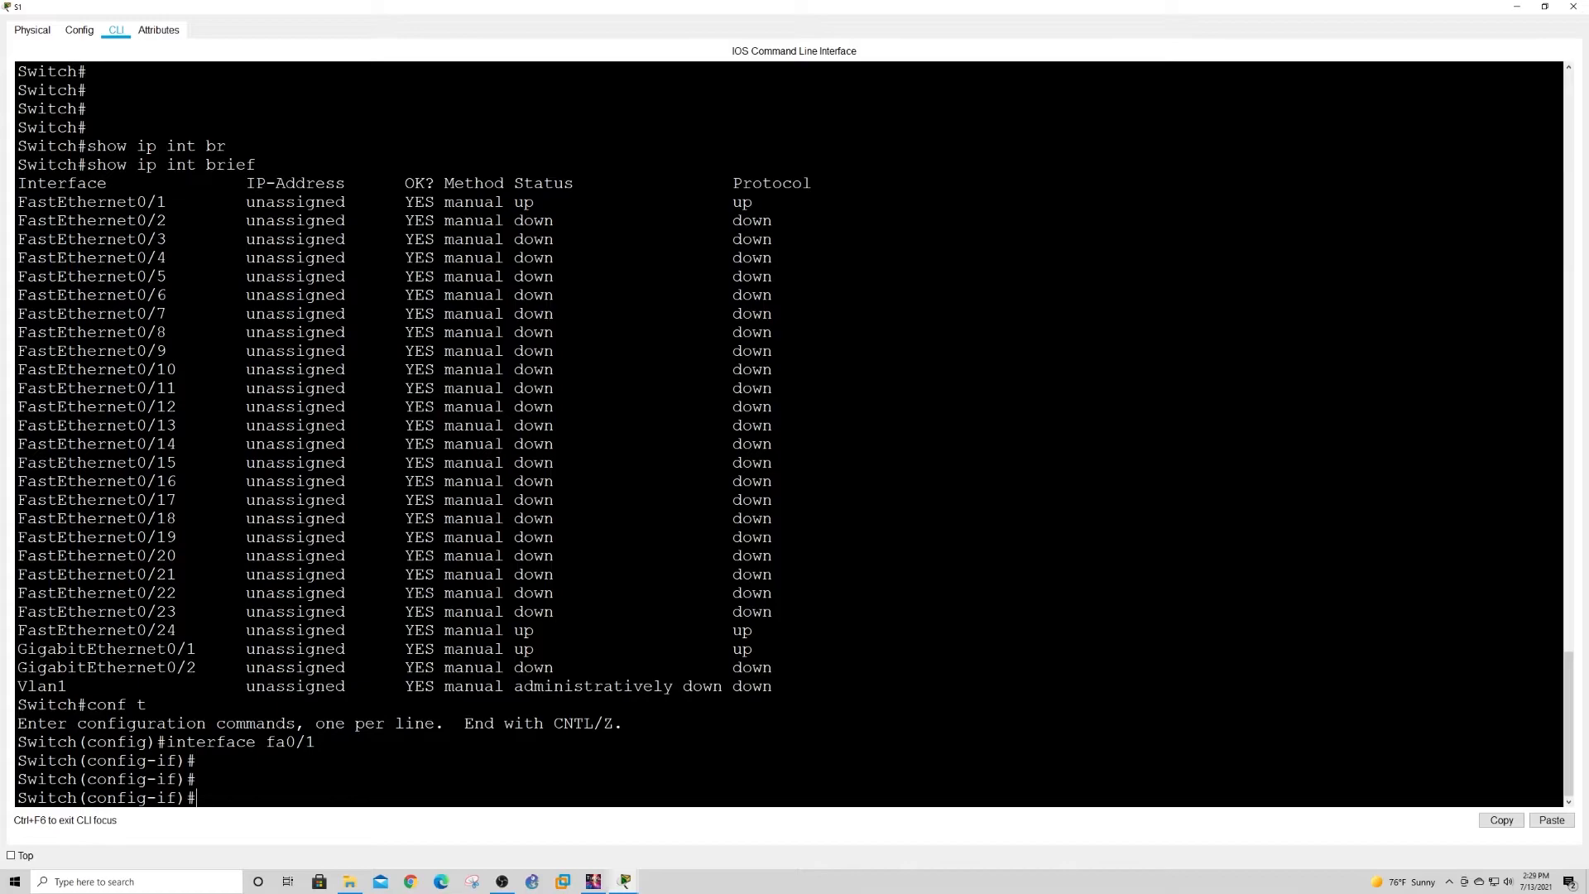
type("switchport mode access")
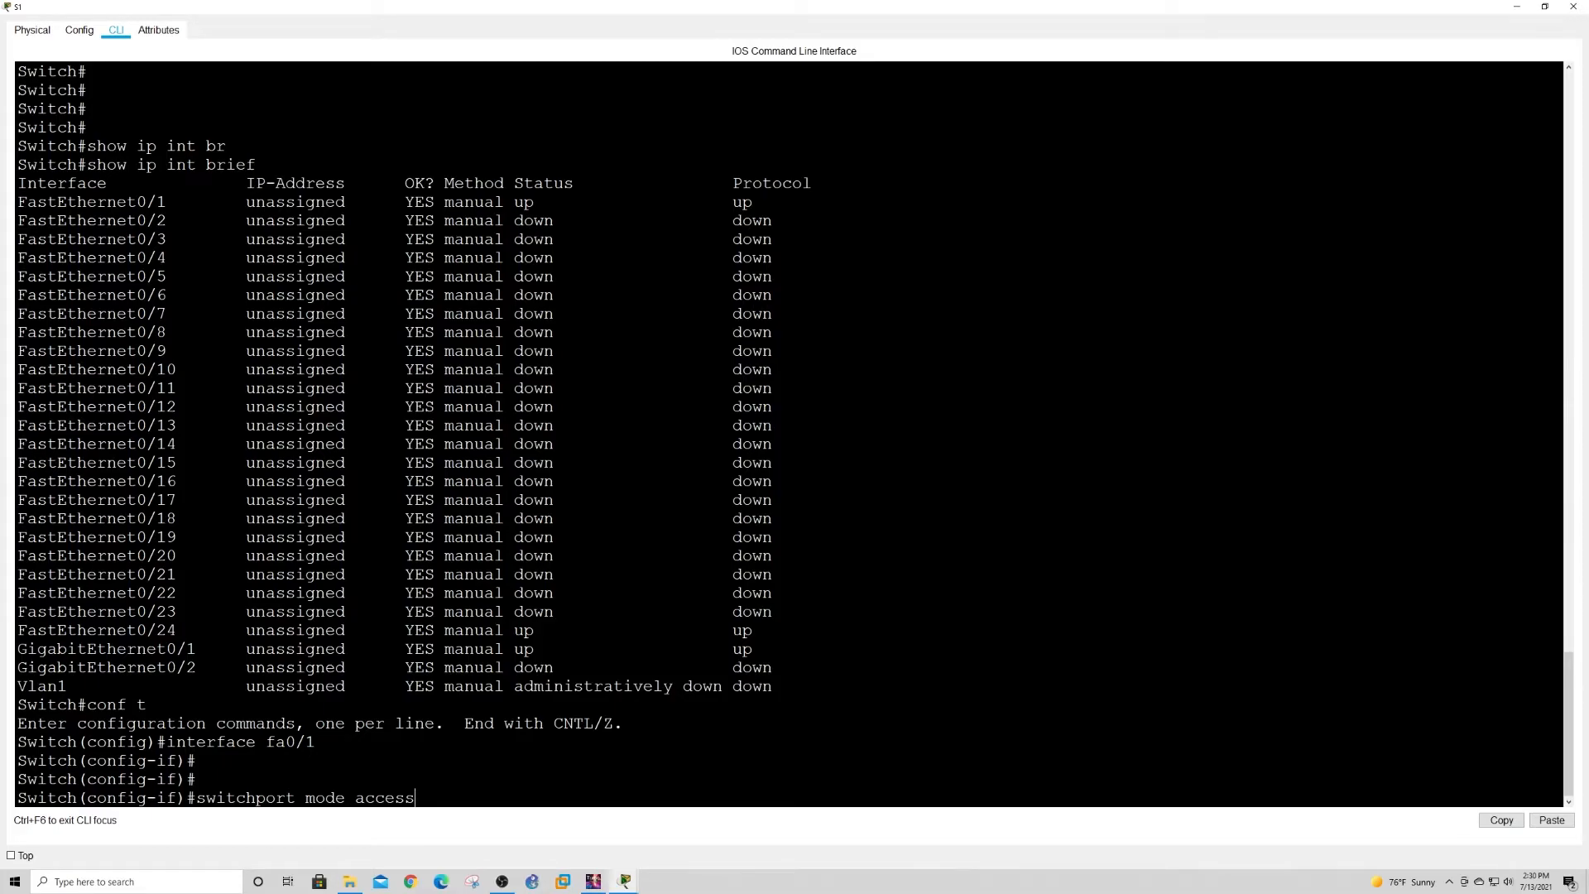
key("Return")
Assign S1's fa0/1 to access VLAN 10 and apply switchport nonegotiate.
type("sw")
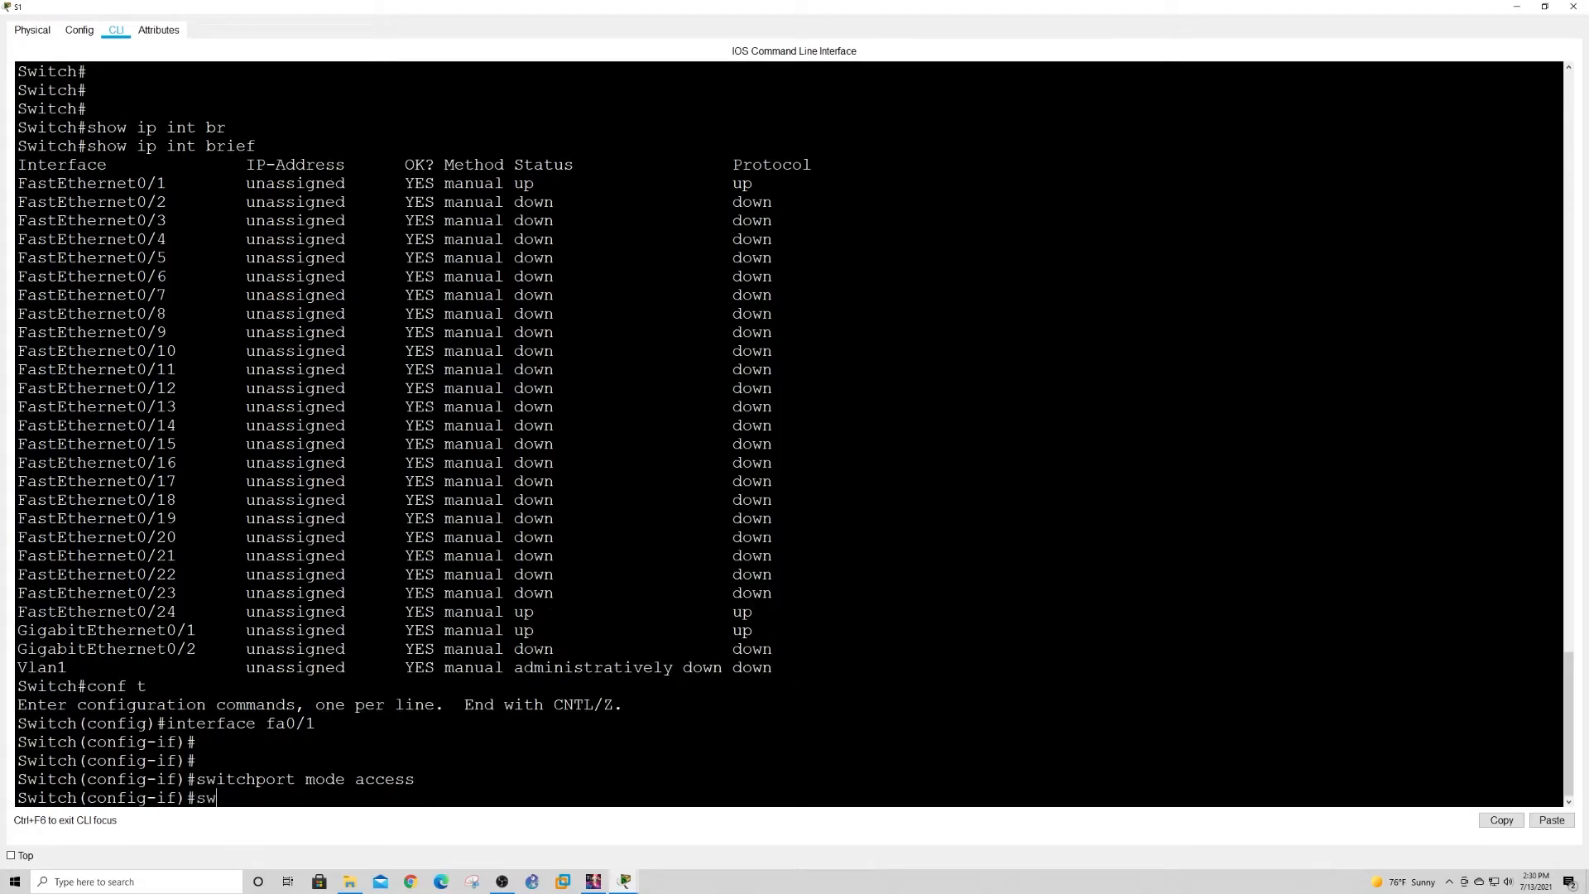
type("itchport access vlan 10")
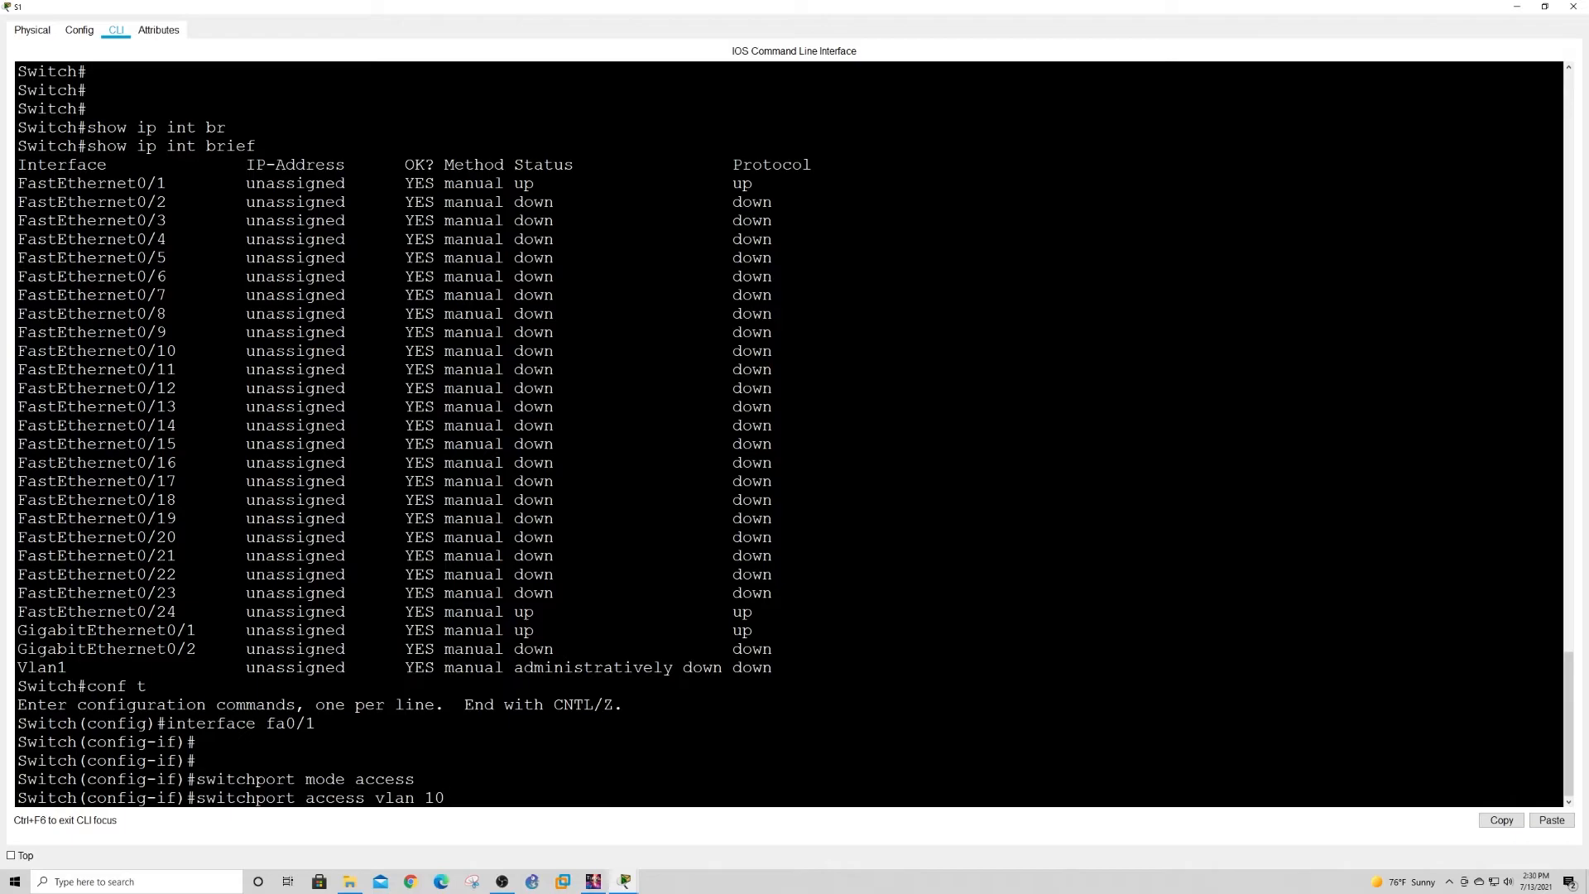
key("Return")
type("switchport non")
key("Tab")
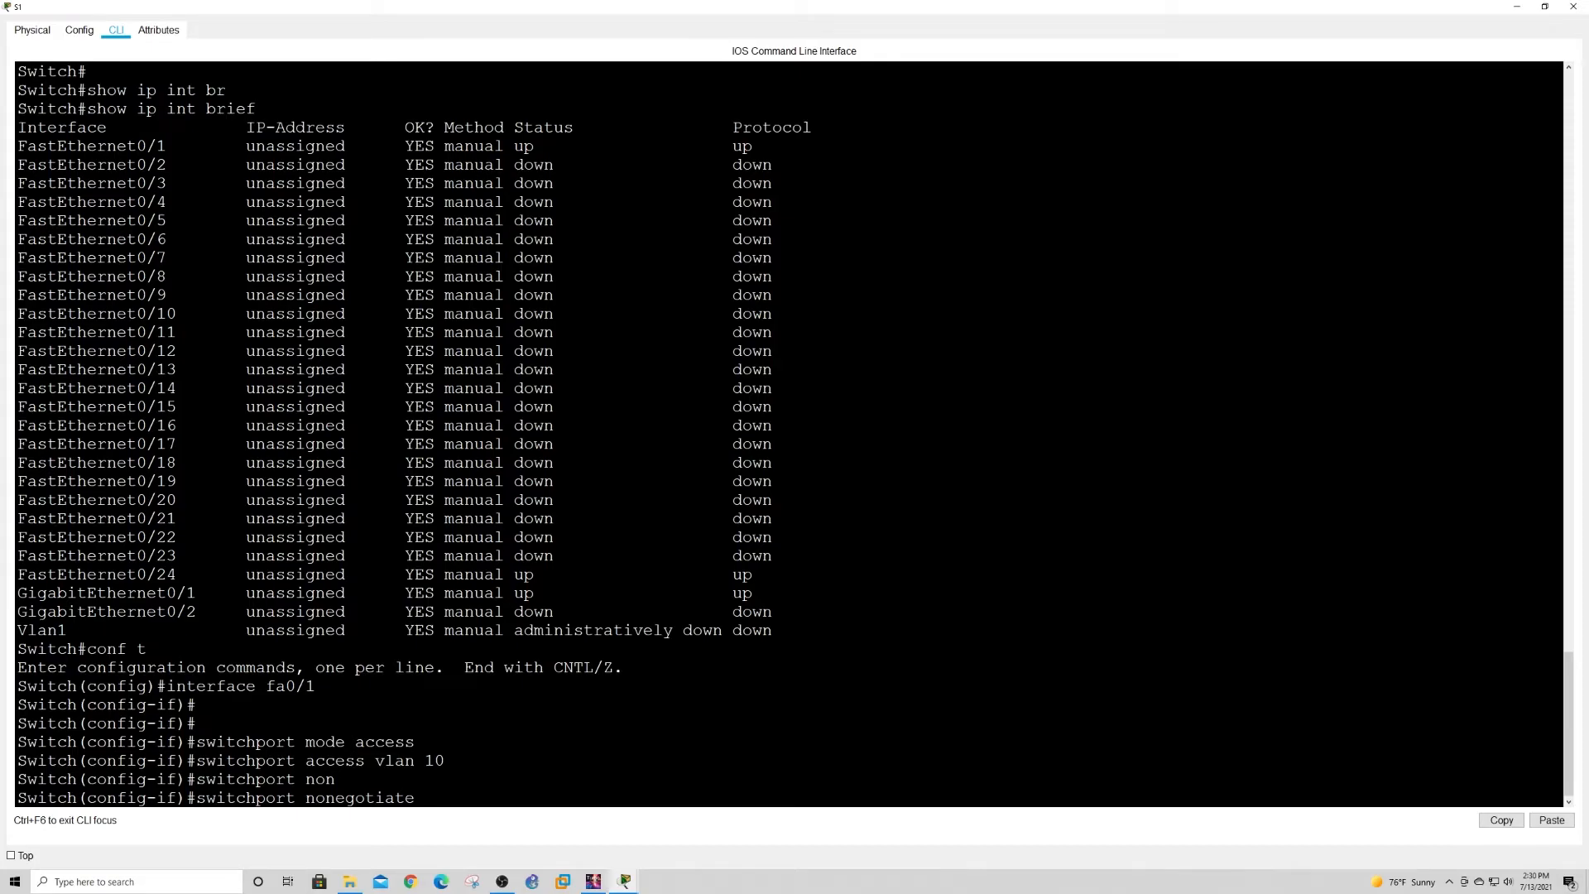
key("Return")
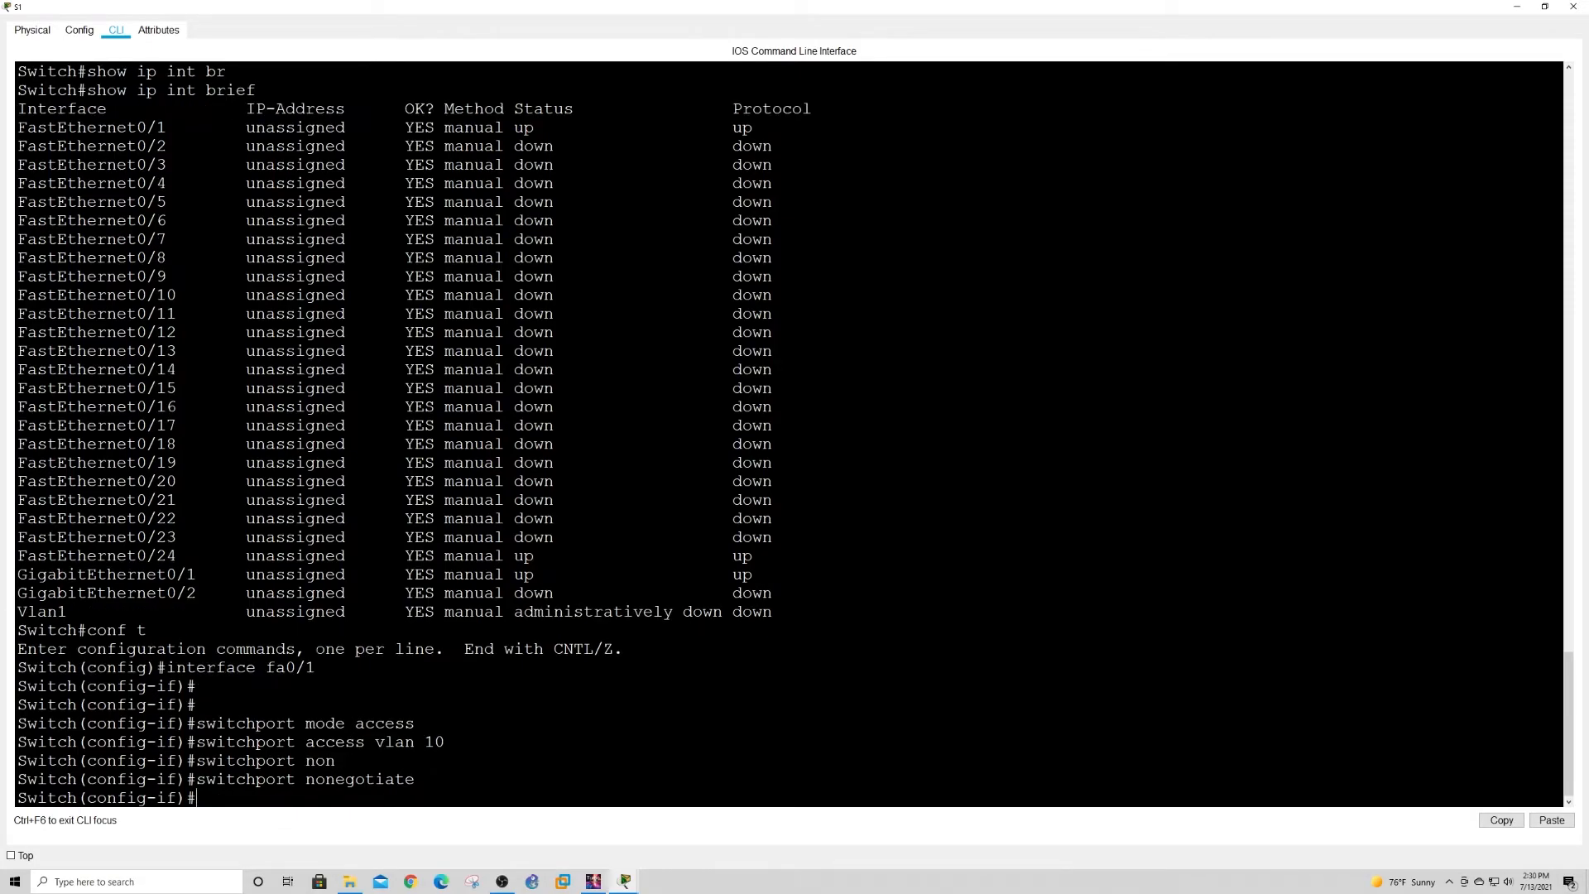
Enable spanning-tree portfast on S1's interface fa0/1.
type("spanning-tree port")
key("Tab")
type("en")
key("Tab")
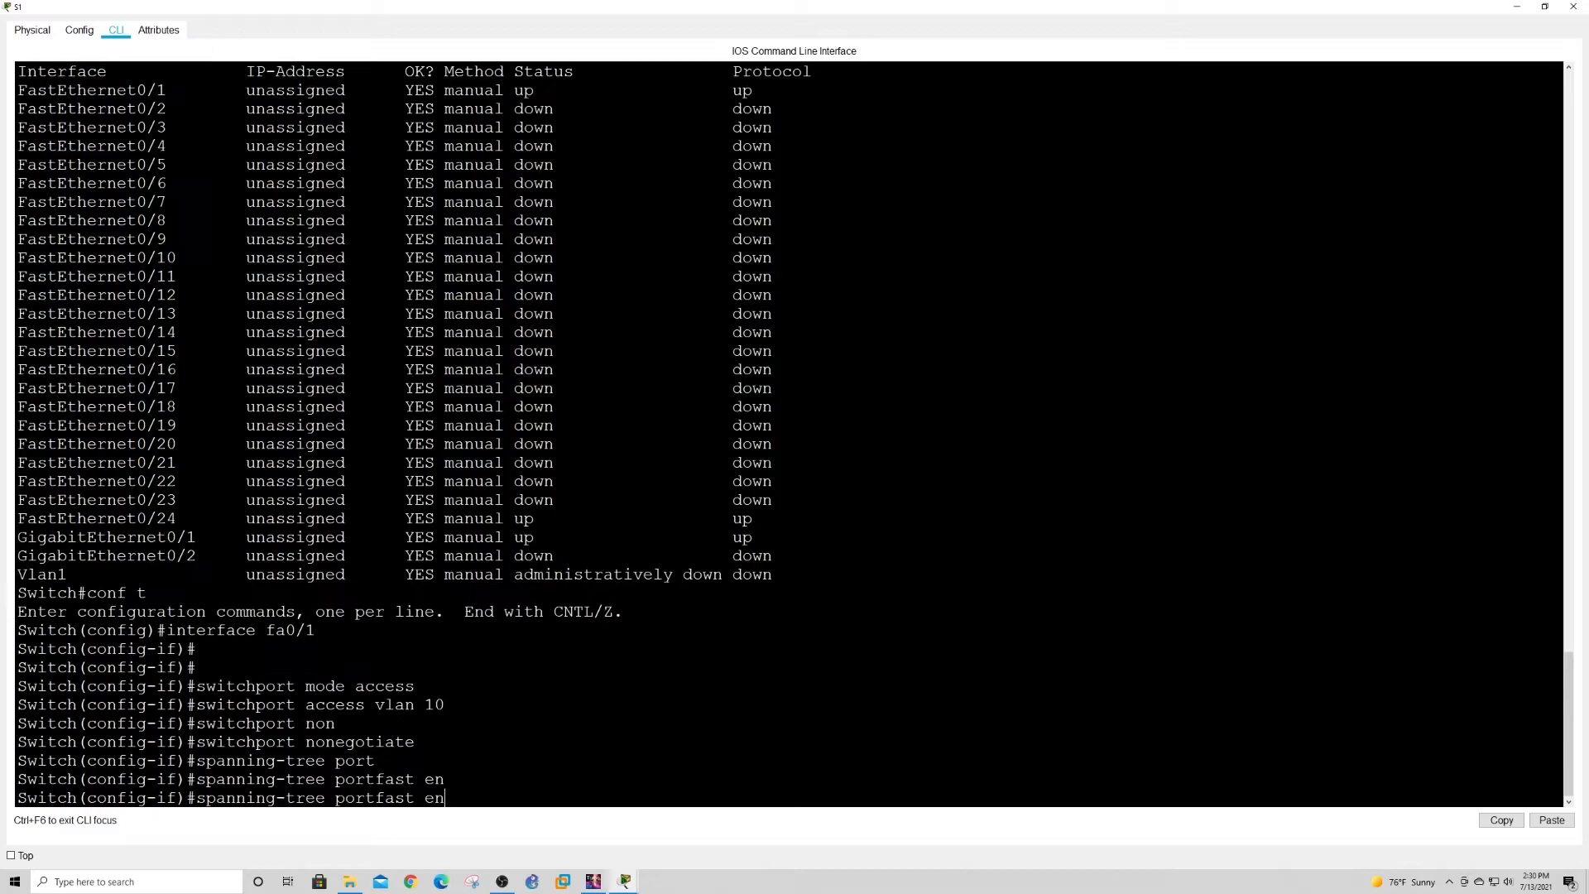
key("Tab")
key("BackSpace")
key("BackSpace")
key("BackSpace")
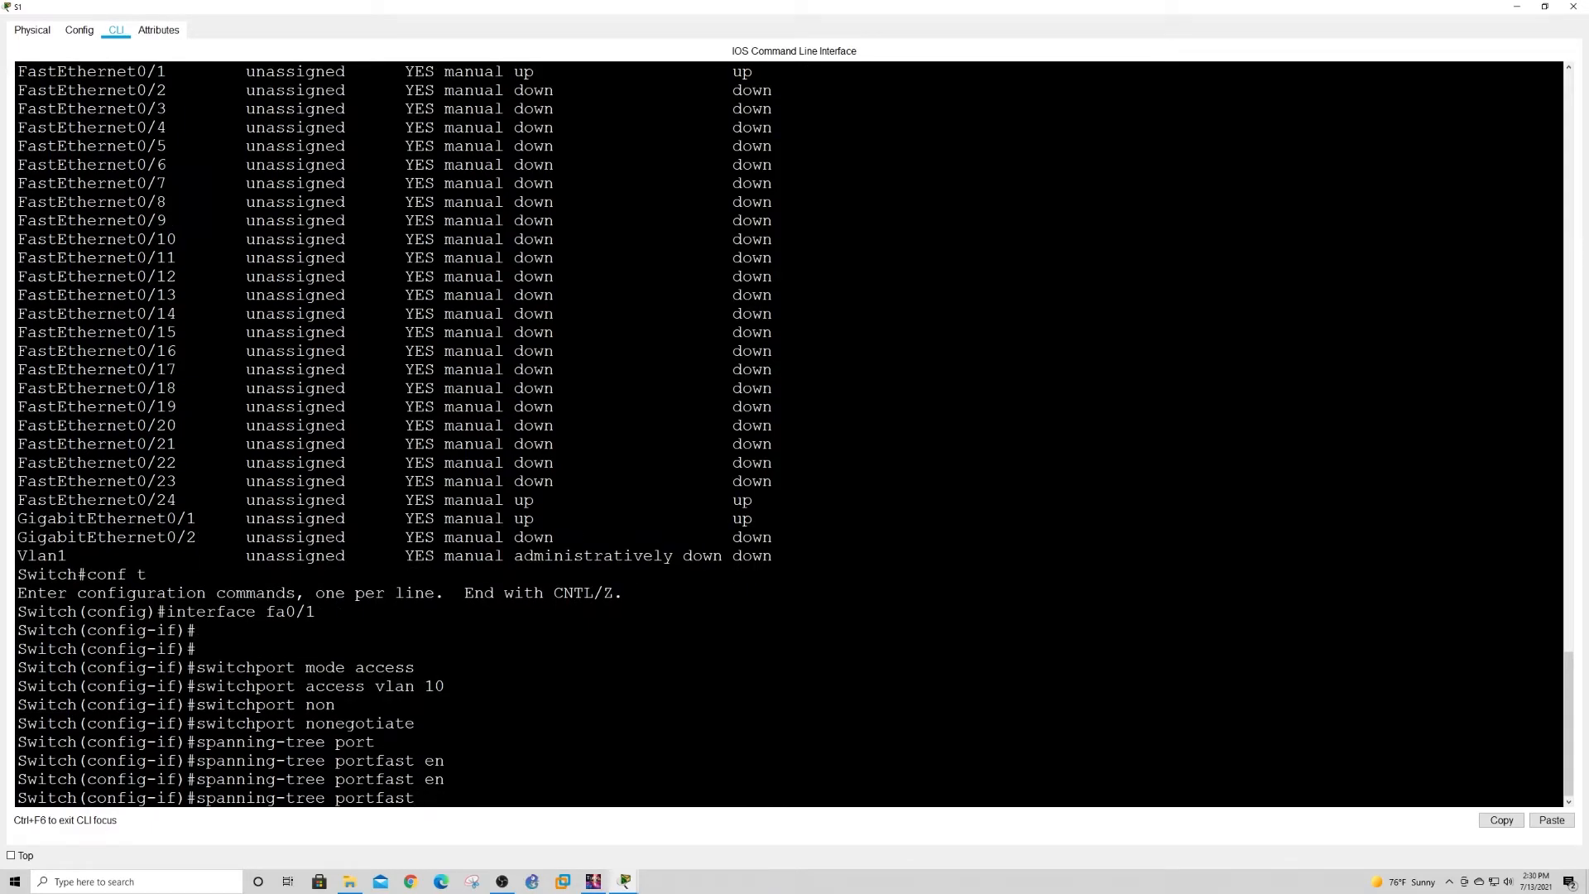
key("Return")
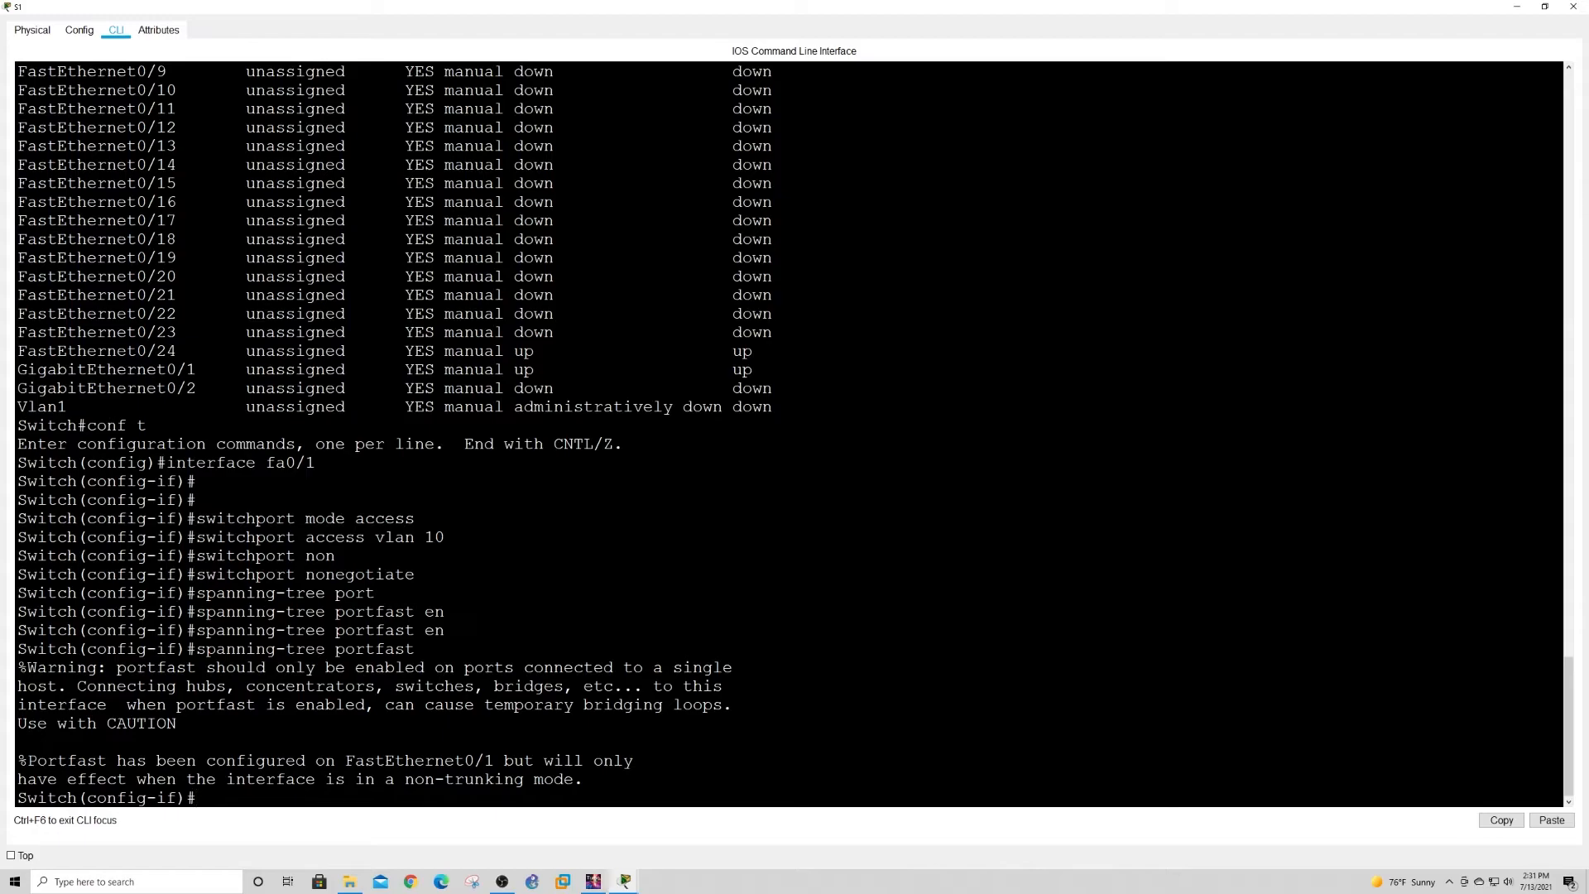
key("Return")
key("Return")
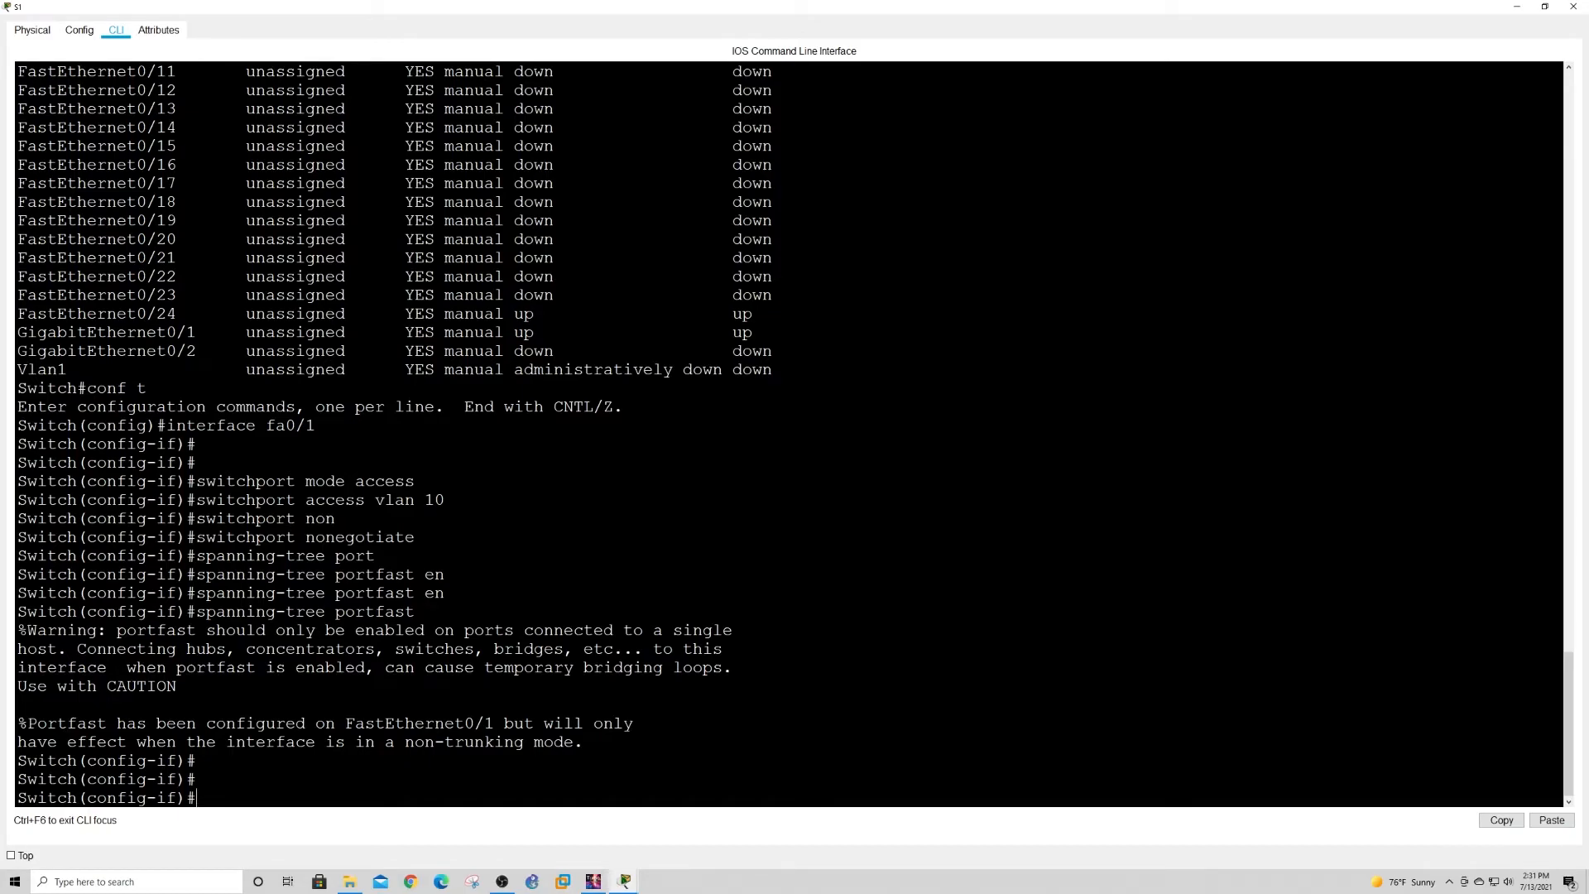
Leave configuration mode on S1 and save the configuration with wr.
key("Return")
key("Return")
key("Return")
key("Return")
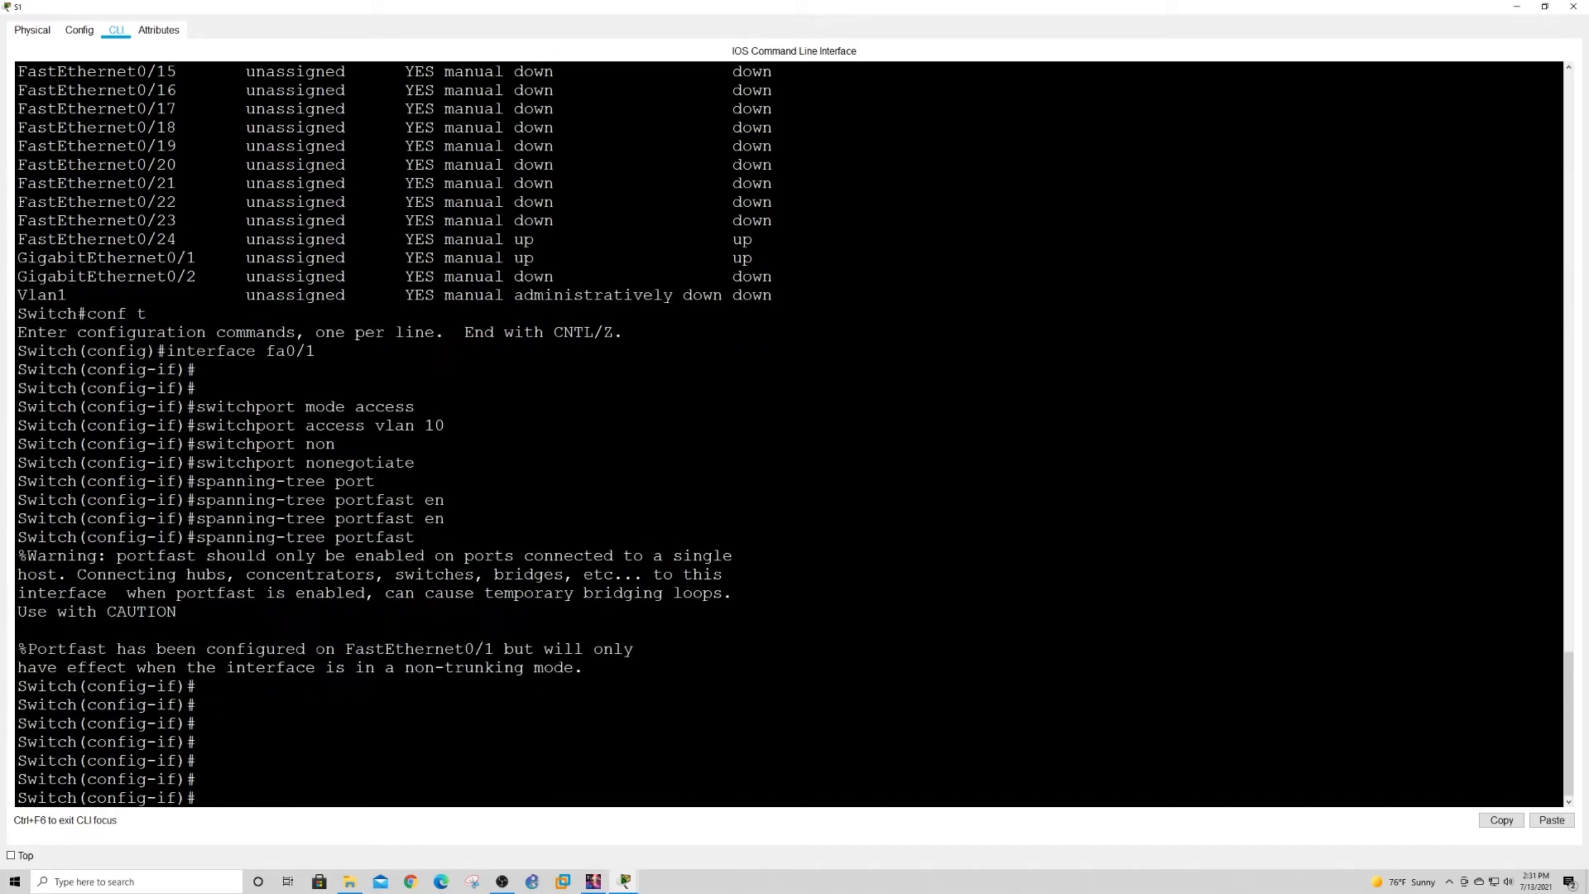
key("ctrl+z")
key("Return")
key("Return")
type("wr")
key("Return")
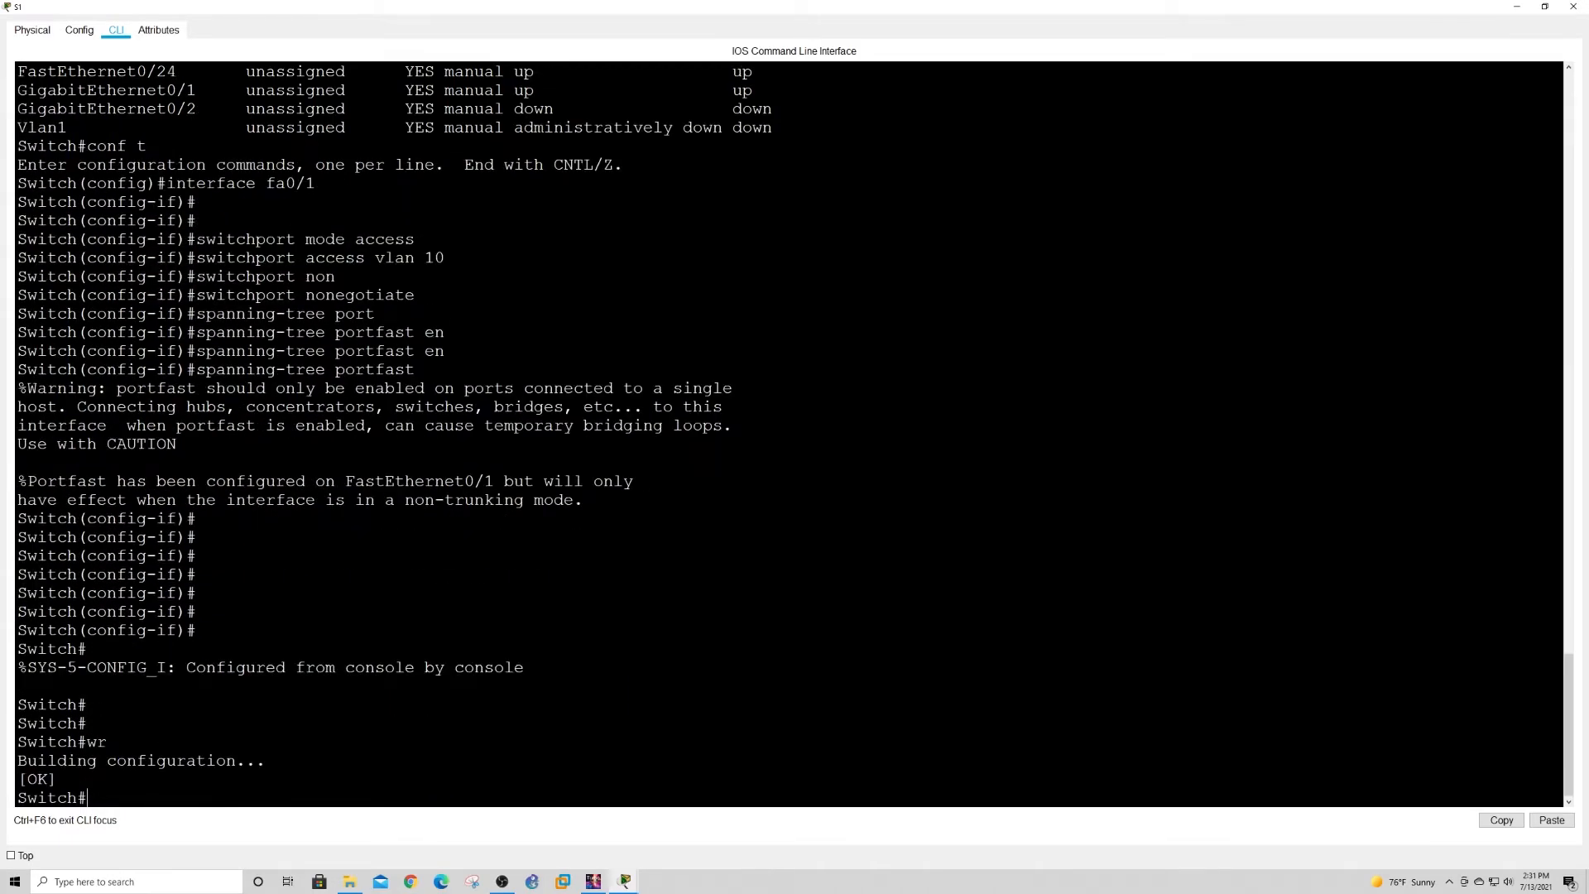
left_click(1517, 6)
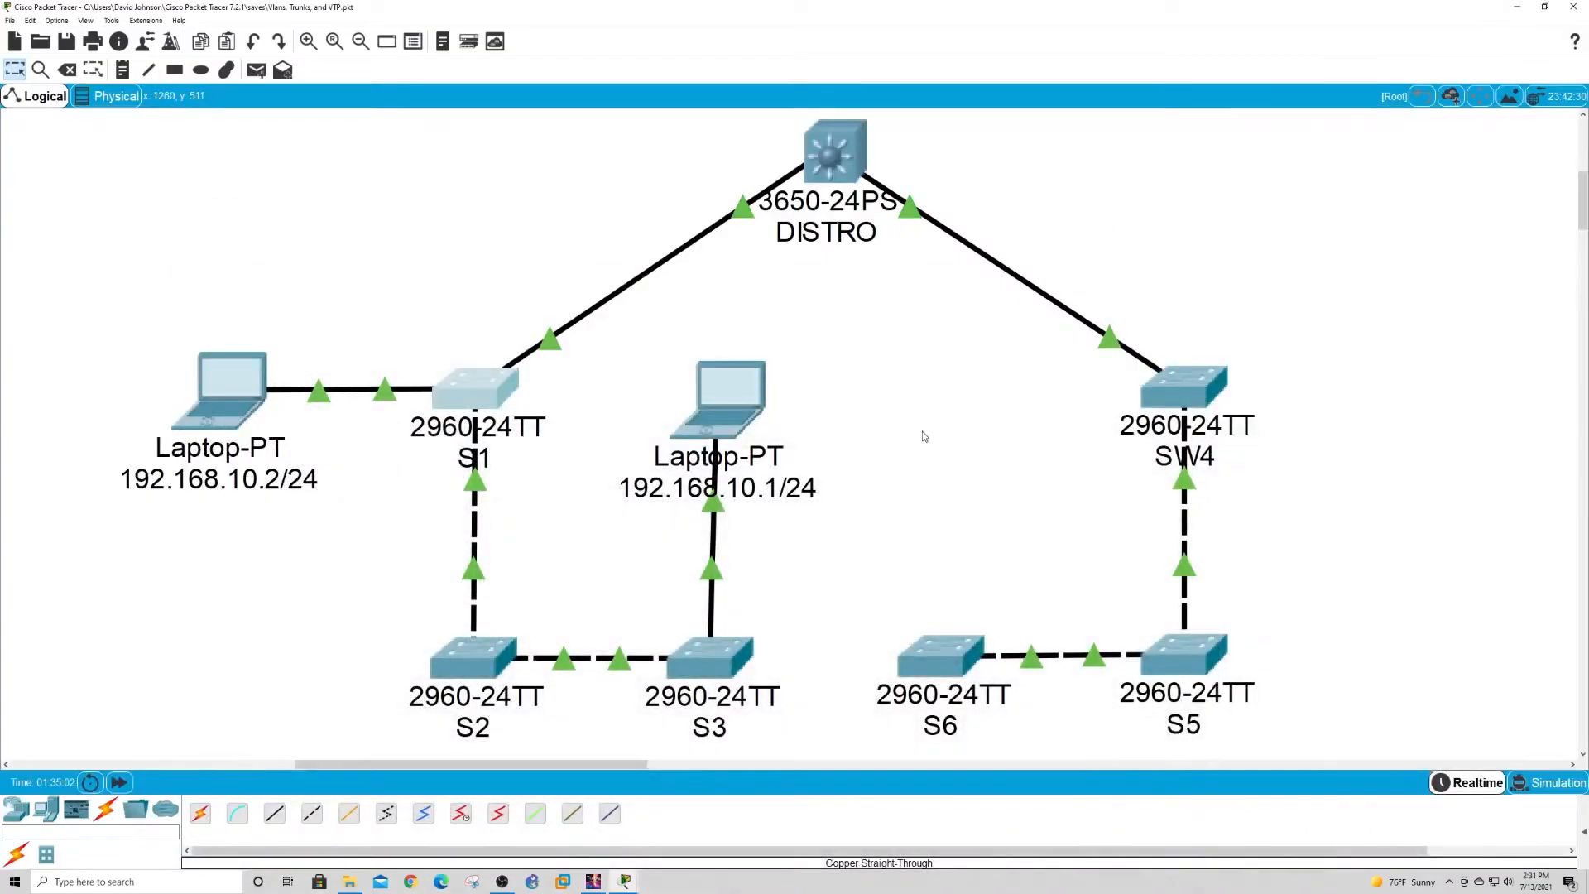
Enter global configuration mode on switch S3.
left_click(708, 658)
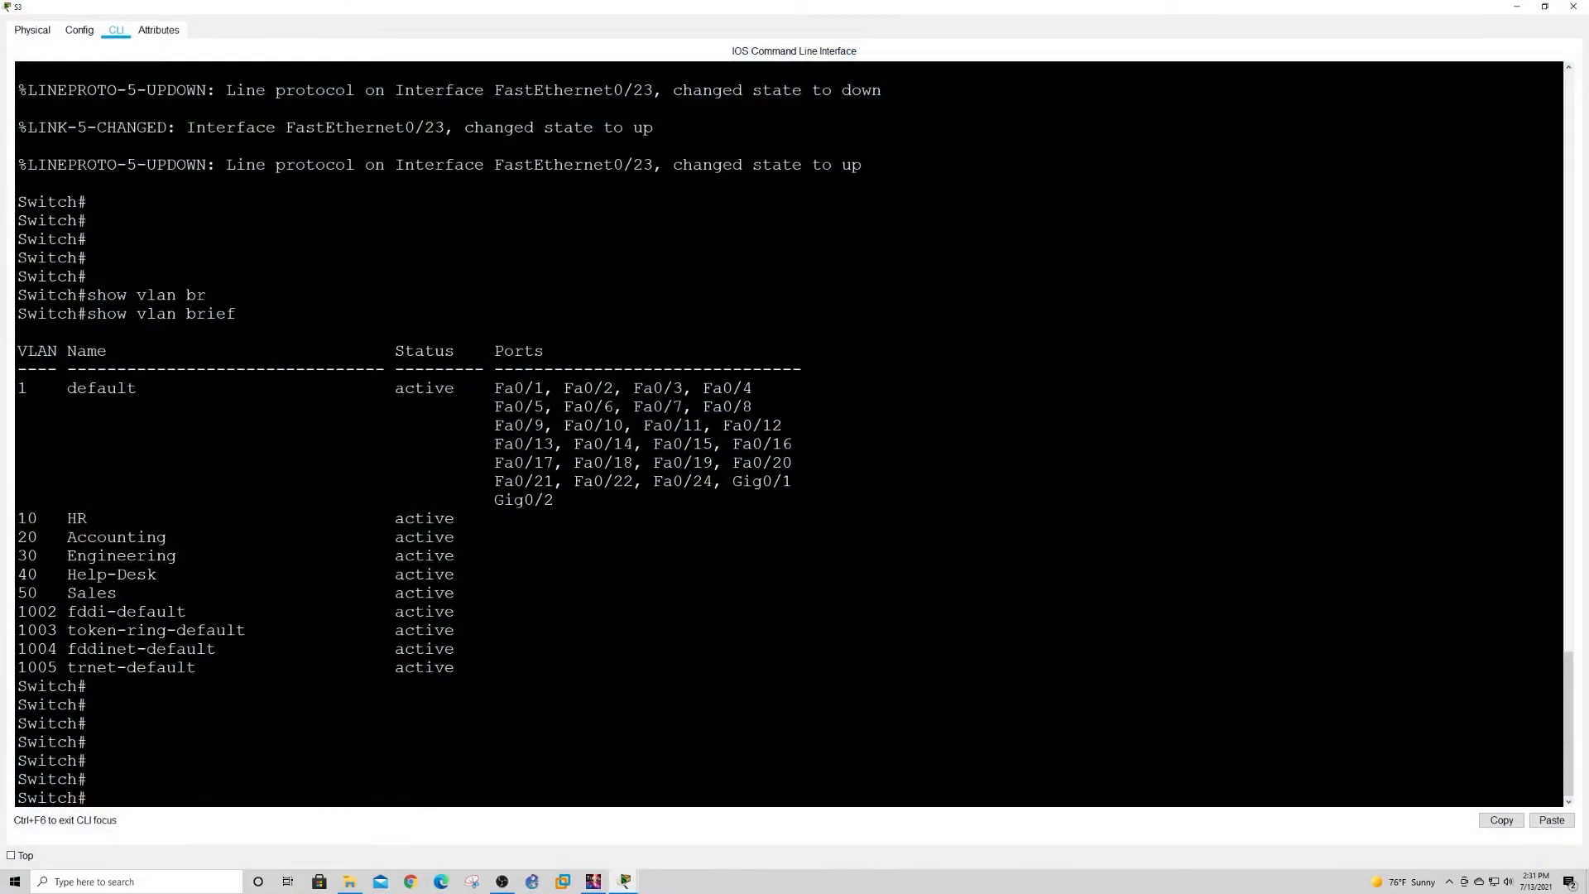
key("Return")
key("Return")
key("Return")
key("Return")
key("Return")
key("Return")
key("Return")
key("Return")
key("Return")
type("conf t")
key("Return")
type("interfaf")
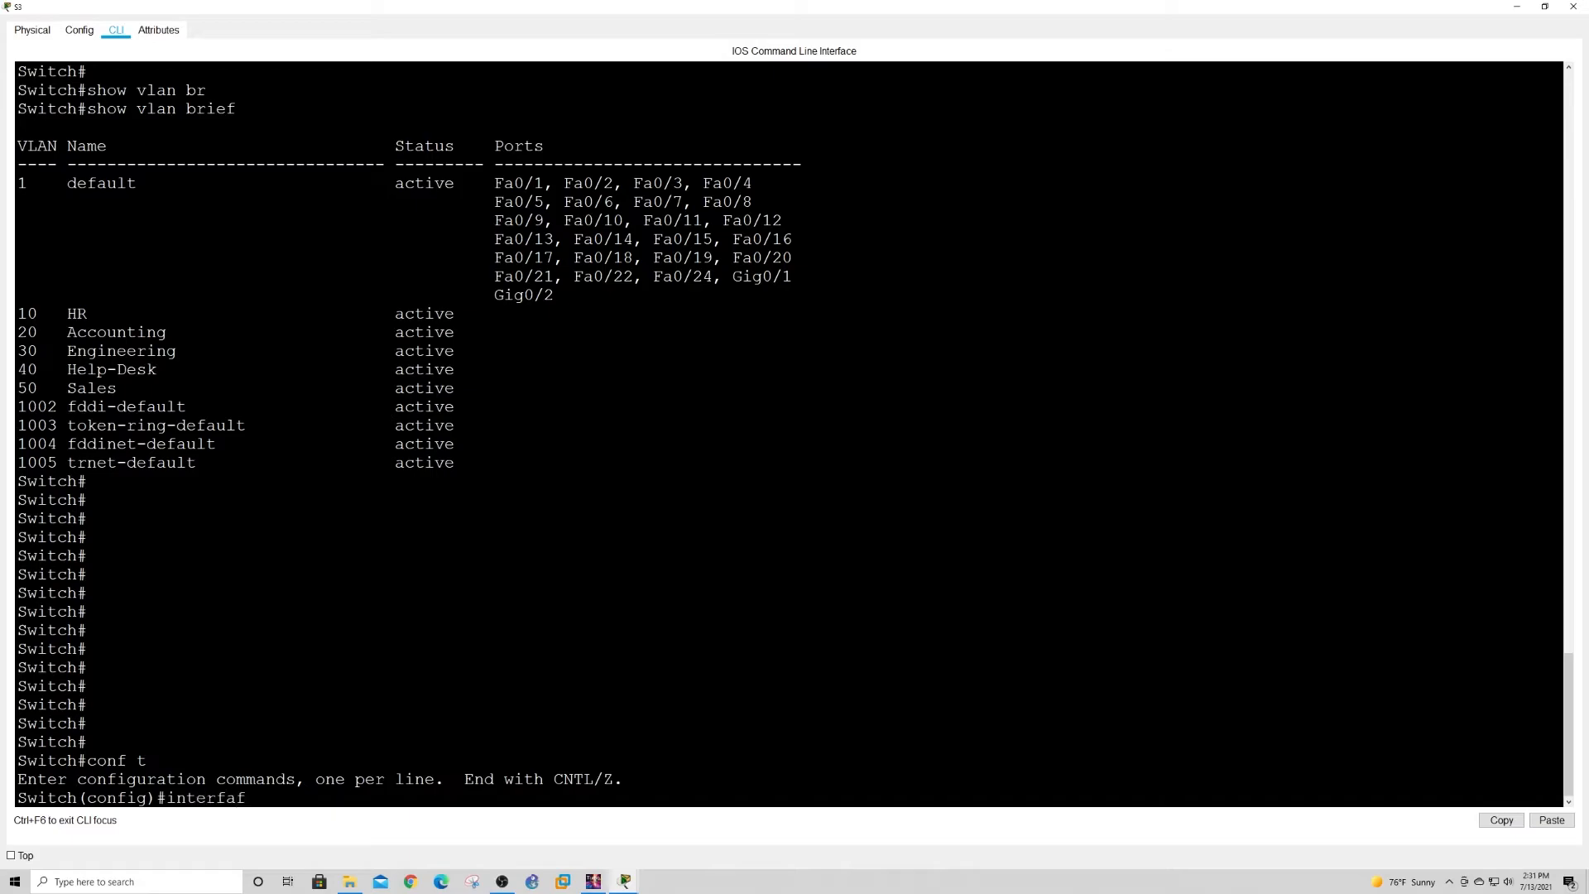
key("BackSpace")
key("BackSpace")
key("BackSpace")
key("BackSpace")
type("er")
key("BackSpace")
key("BackSpace")
key("BackSpace")
key("BackSpace")
type("sho")
key("BackSpace")
key("BackSpace")
key("BackSpace")
Run do show ip int br on S3 and examine which access port is up.
type("do show ipo")
key("BackSpace")
key("BackSpace")
type("pint br")
key("Return")
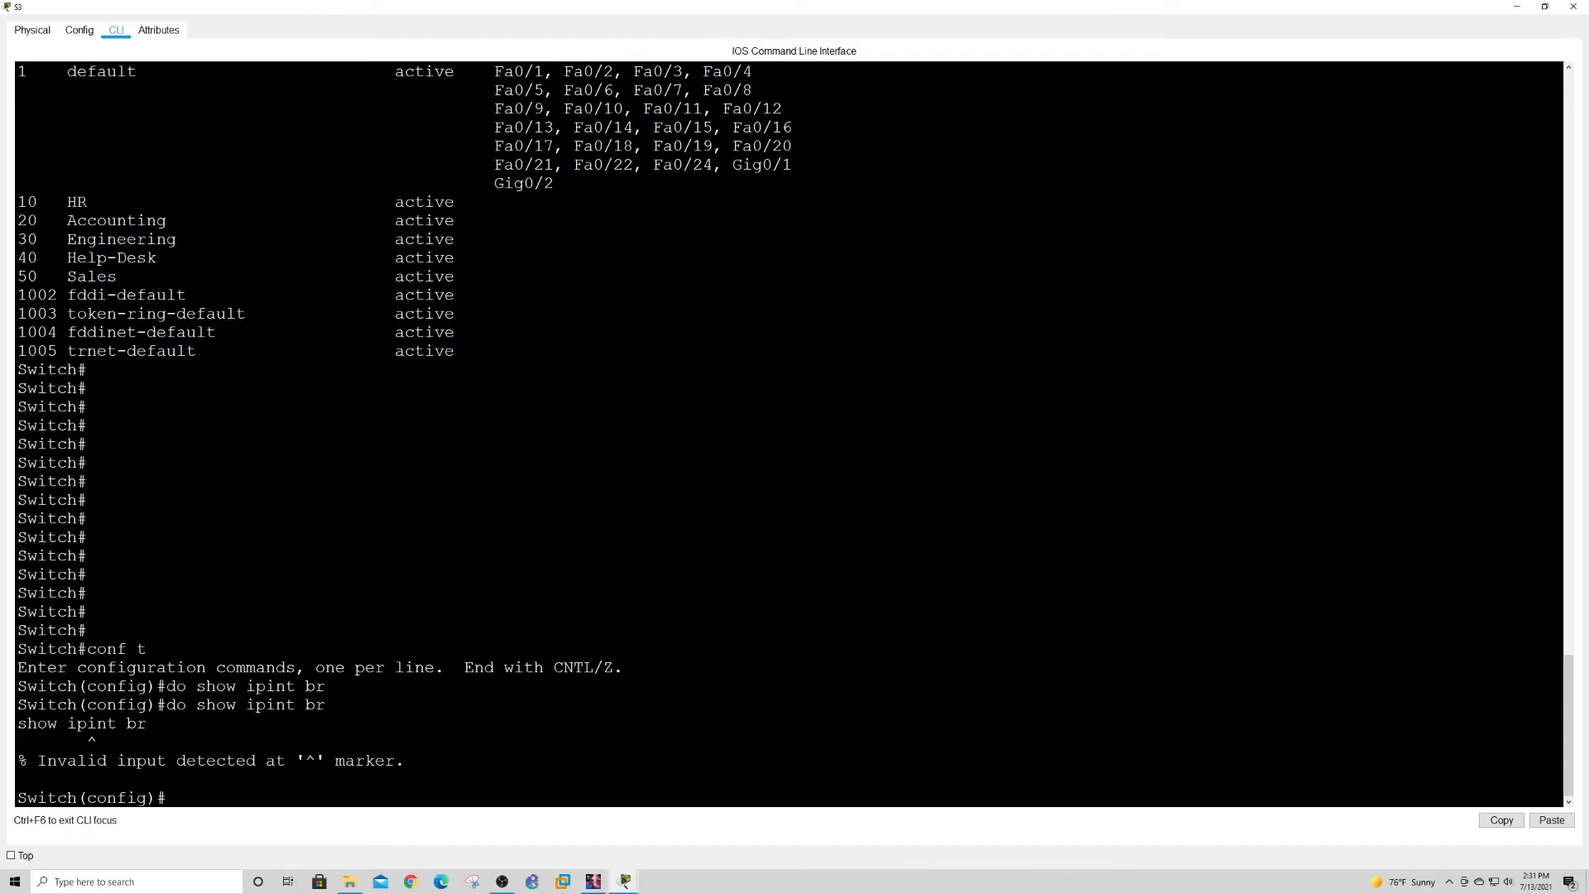
key("Up")
key("Left")
key("Left")
key("Left")
key("Left")
key("Left")
key("Left")
key("Return")
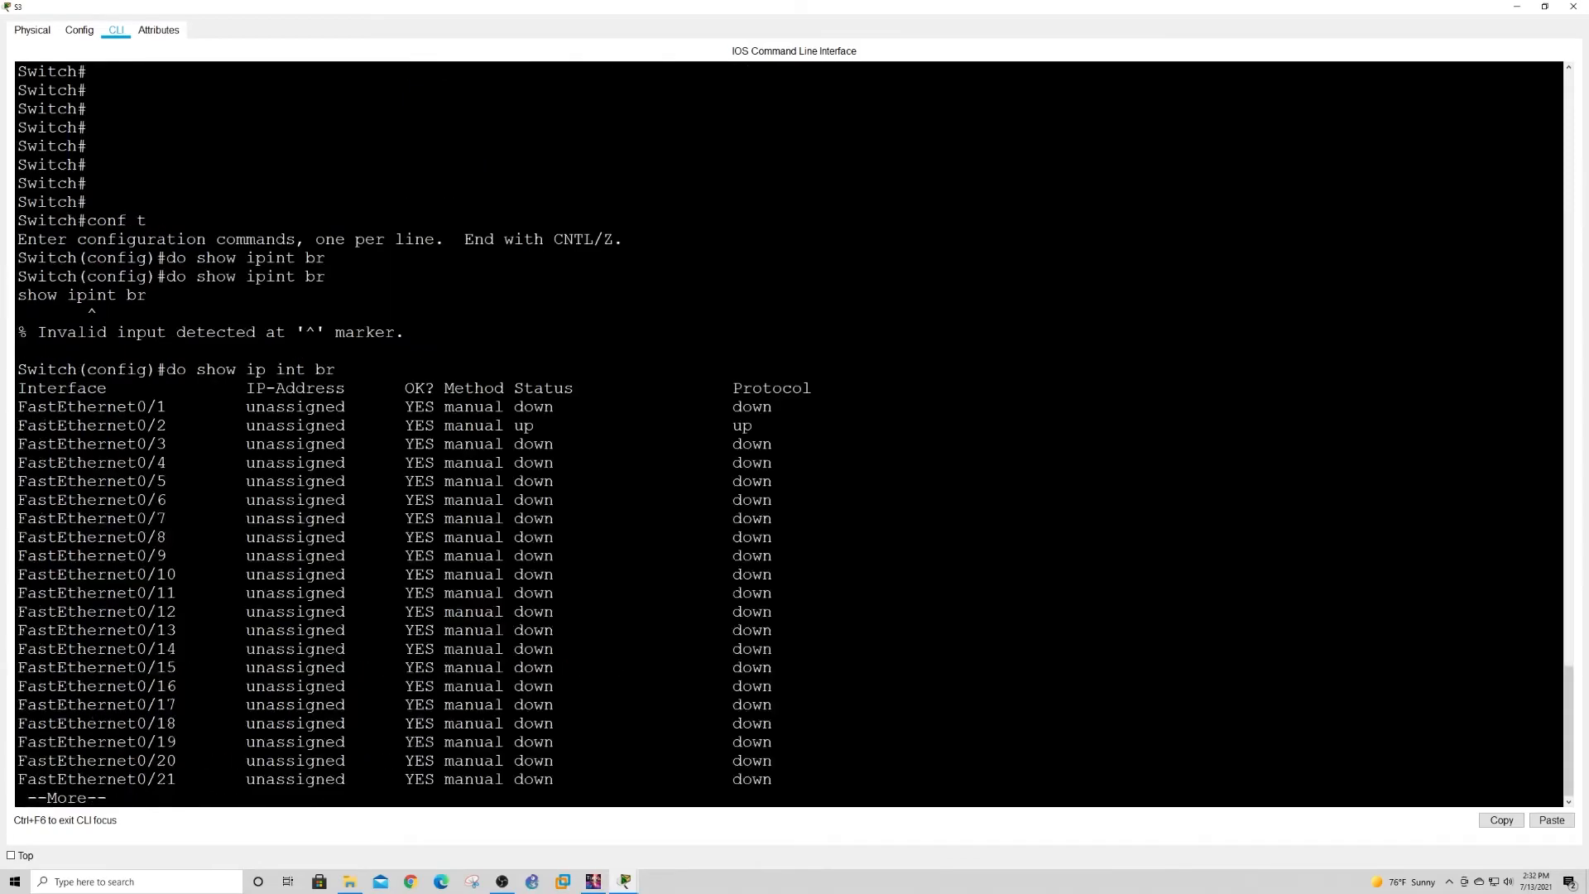
key("q")
key("Return")
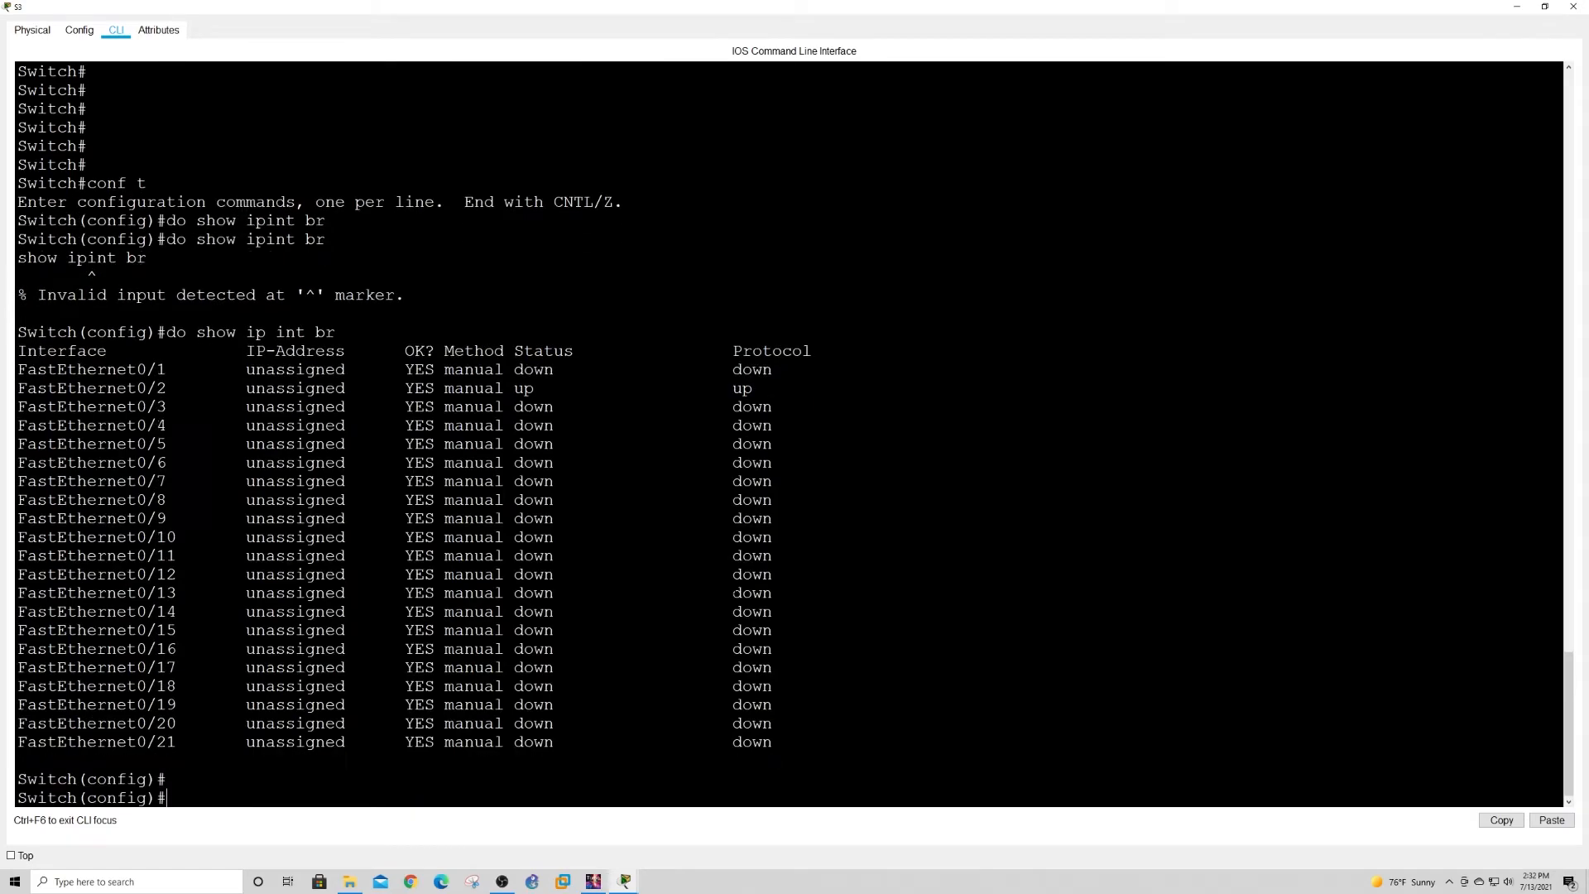
Enter interface fa0/2 on S3 and set it to switchport mode access.
key("Return")
key("Return")
key("Return")
type("in")
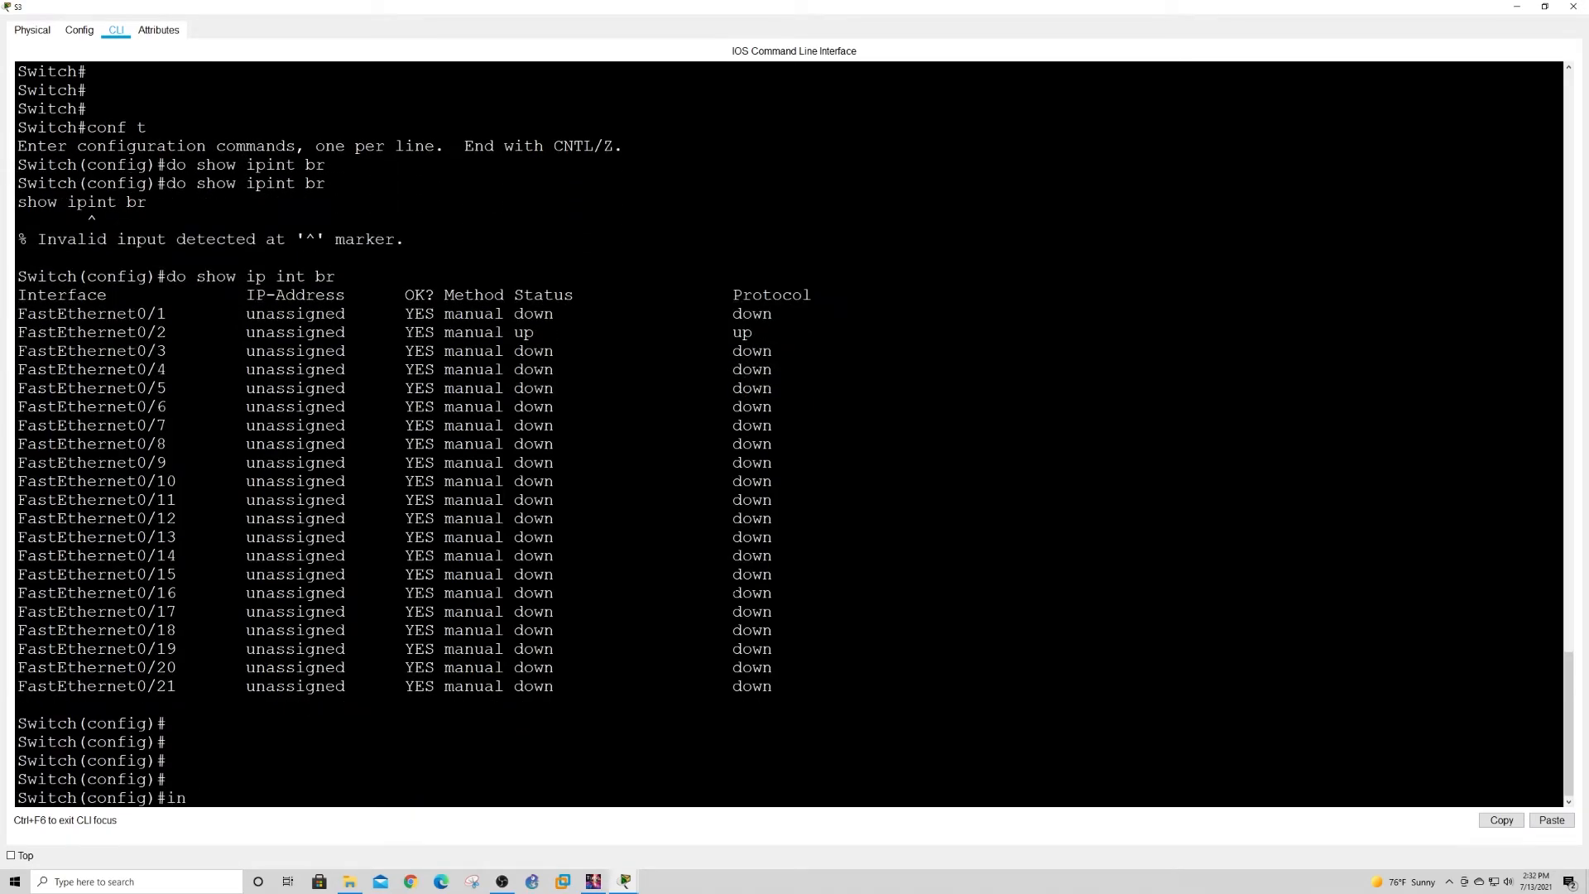
type("terface fa0/2")
key("Return")
type("switchport mod")
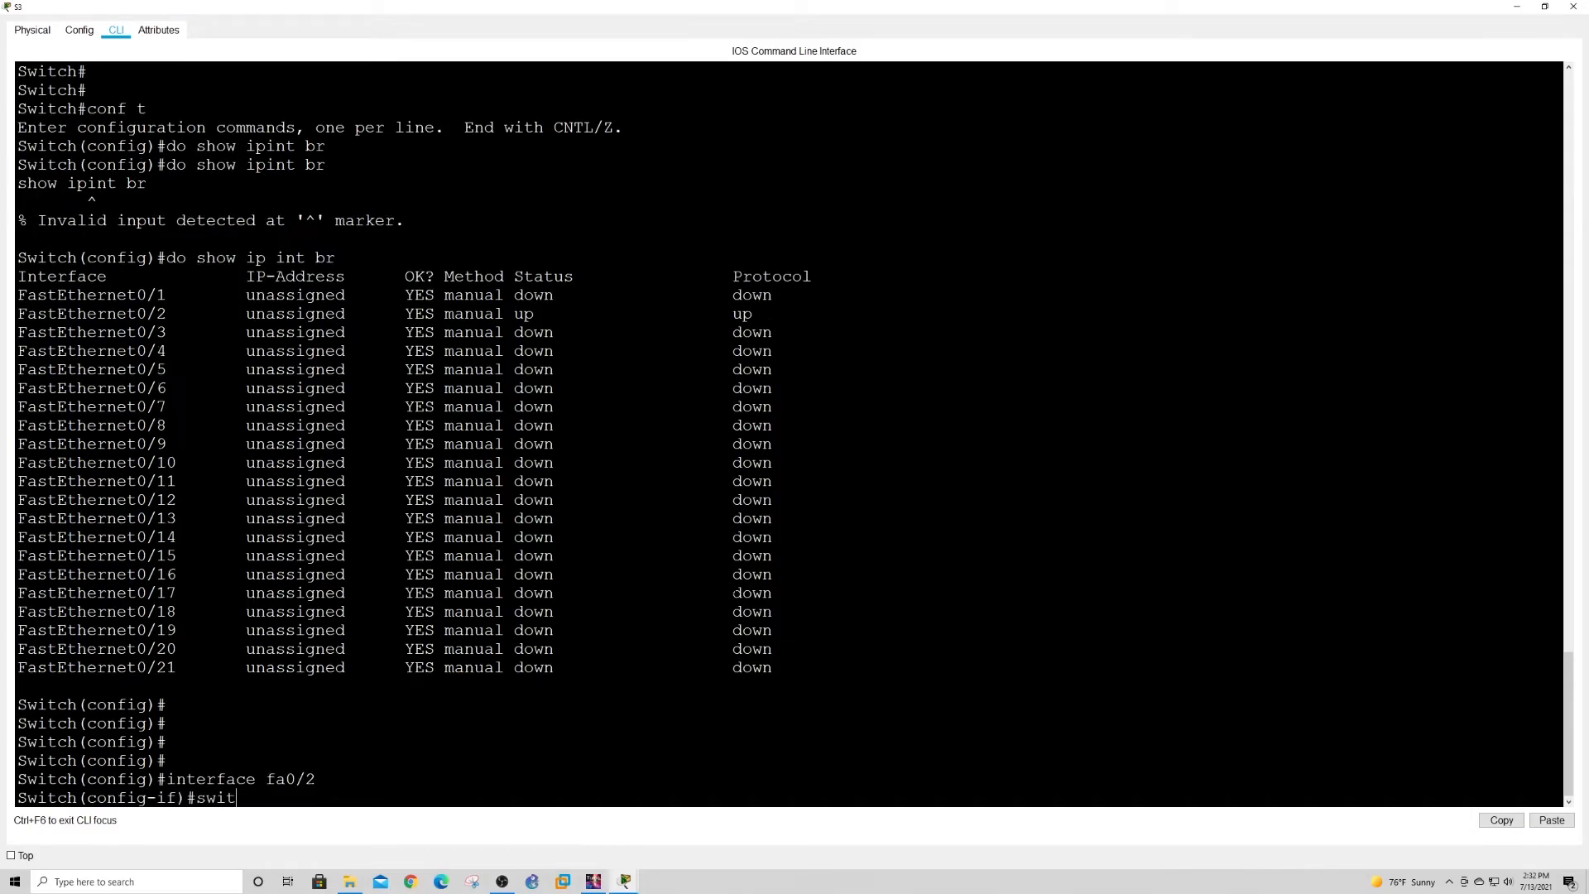
type("cess")
key("Return")
Assign S3's interface fa0/2 to access VLAN 10 and disable trunk negotiation with switchport nonegotiate.
type("switchpo")
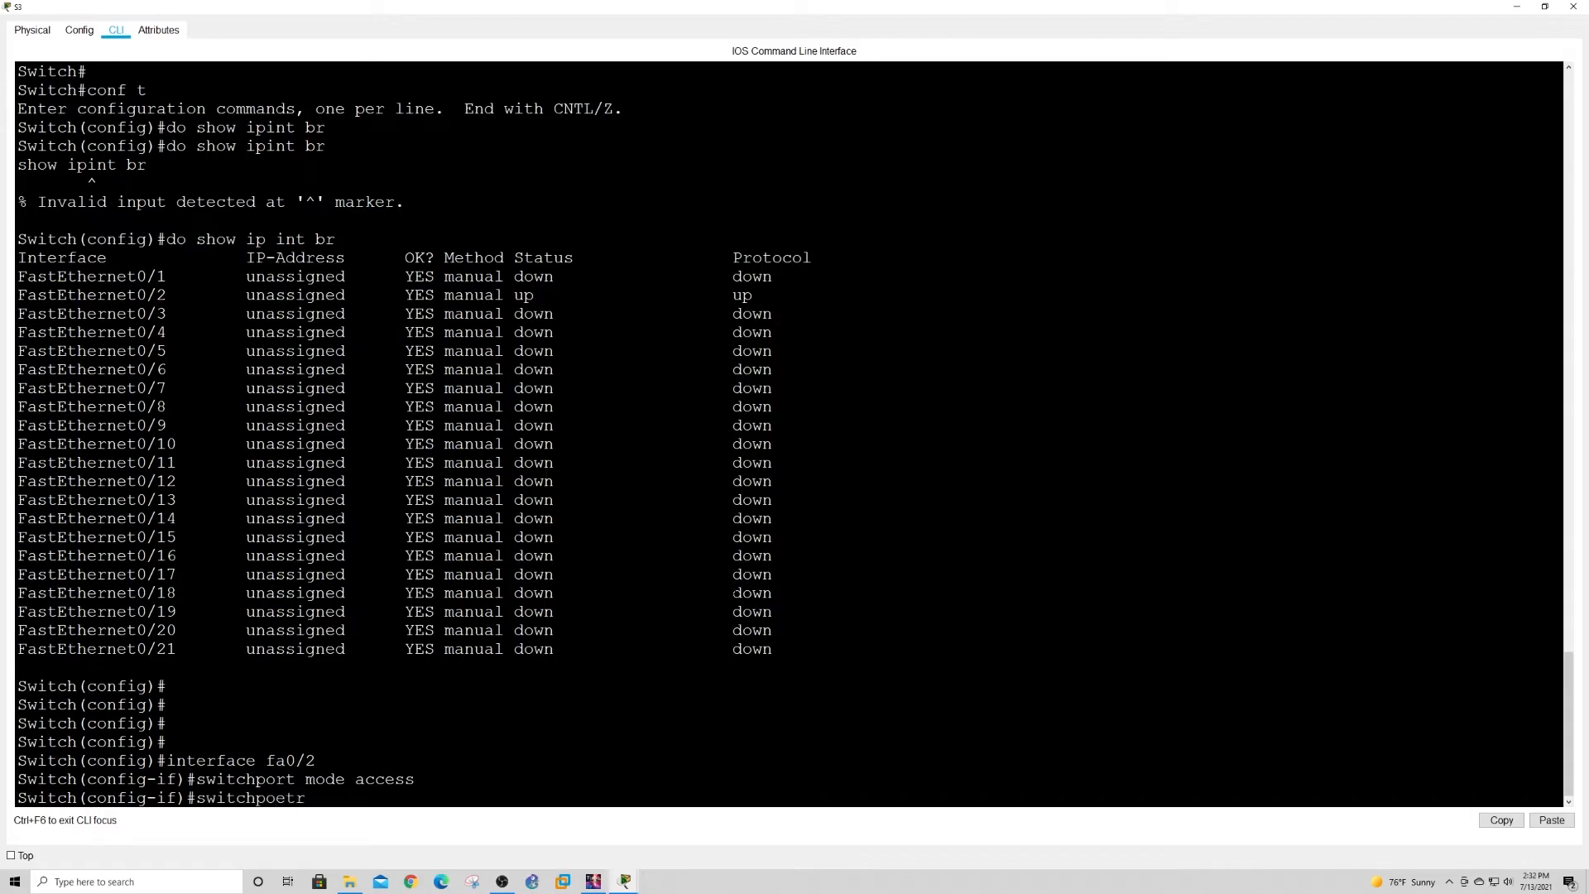
type("rt access vlan 10")
key("Return")
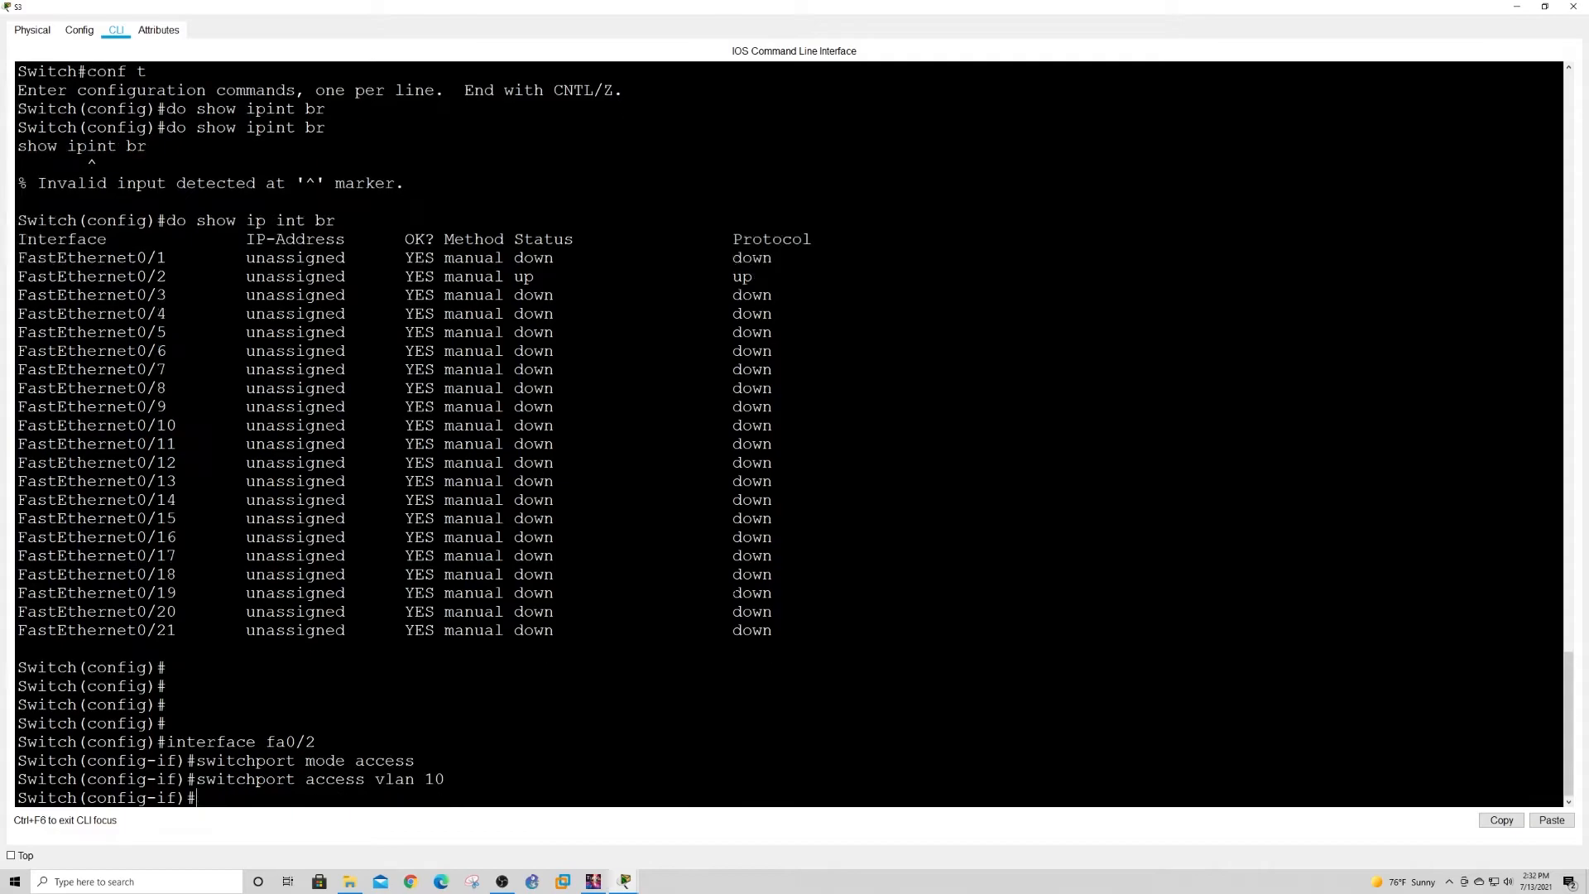
type("switchport non")
key("Tab")
key("Return")
Enable spanning-tree portfast on S3's interface fa0/2.
type("span")
key("Tab")
type("po")
key("Tab")
key("Return")
key("Return")
key("Return")
key("Return")
key("Return")
key("Return")
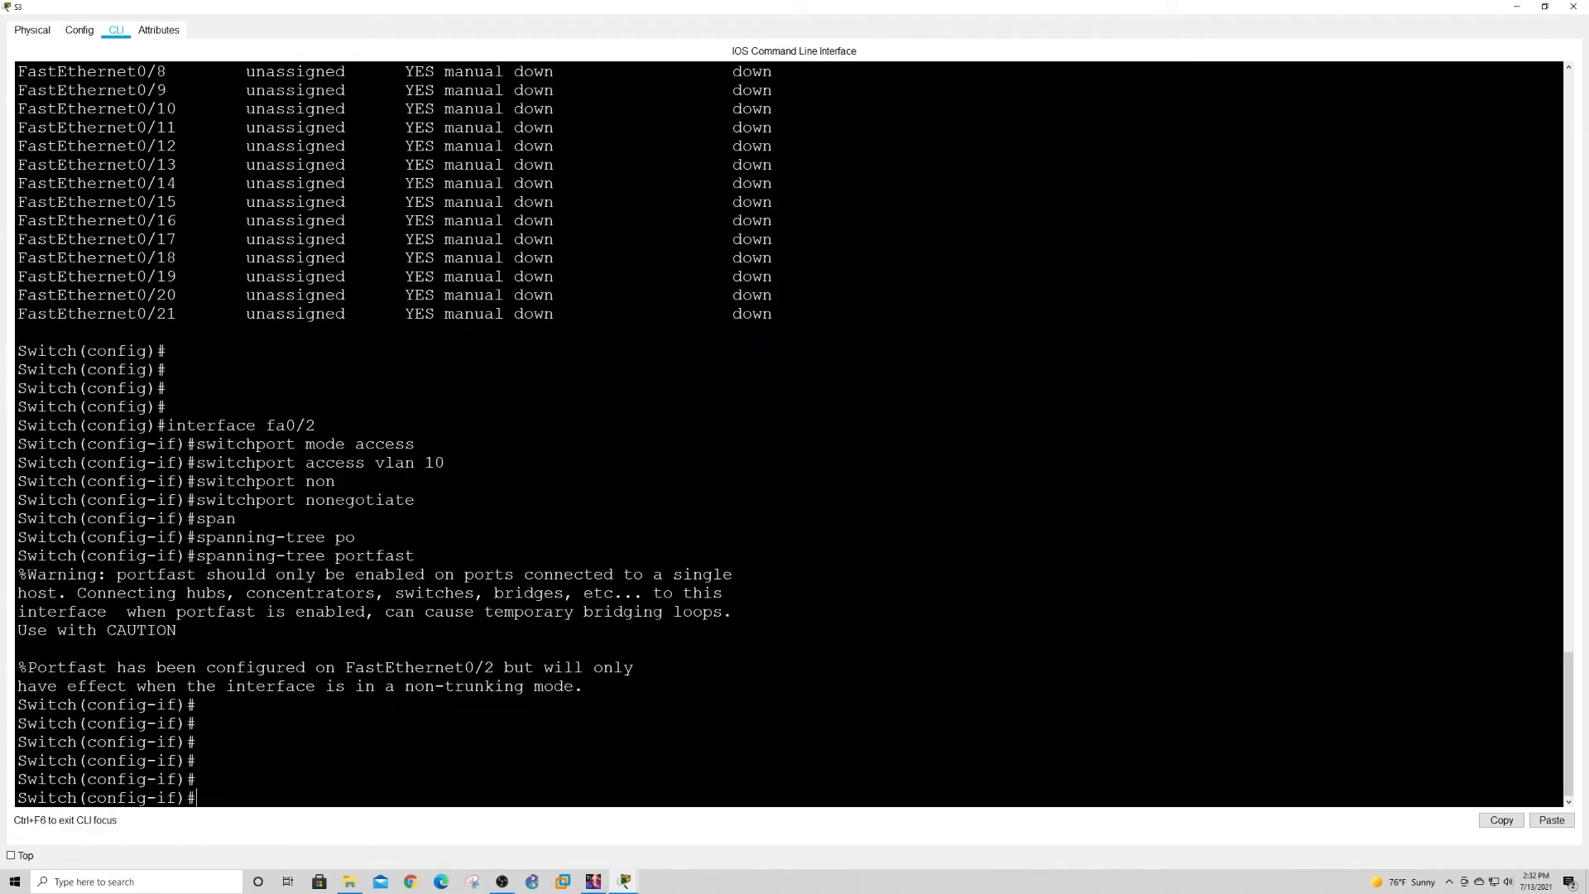
Leave configuration mode on S3 and run show vlan brief to check the ports assigned to VLAN 10.
key("ctrl+z")
key("Return")
key("Return")
key("Return")
type("show vlan brie")
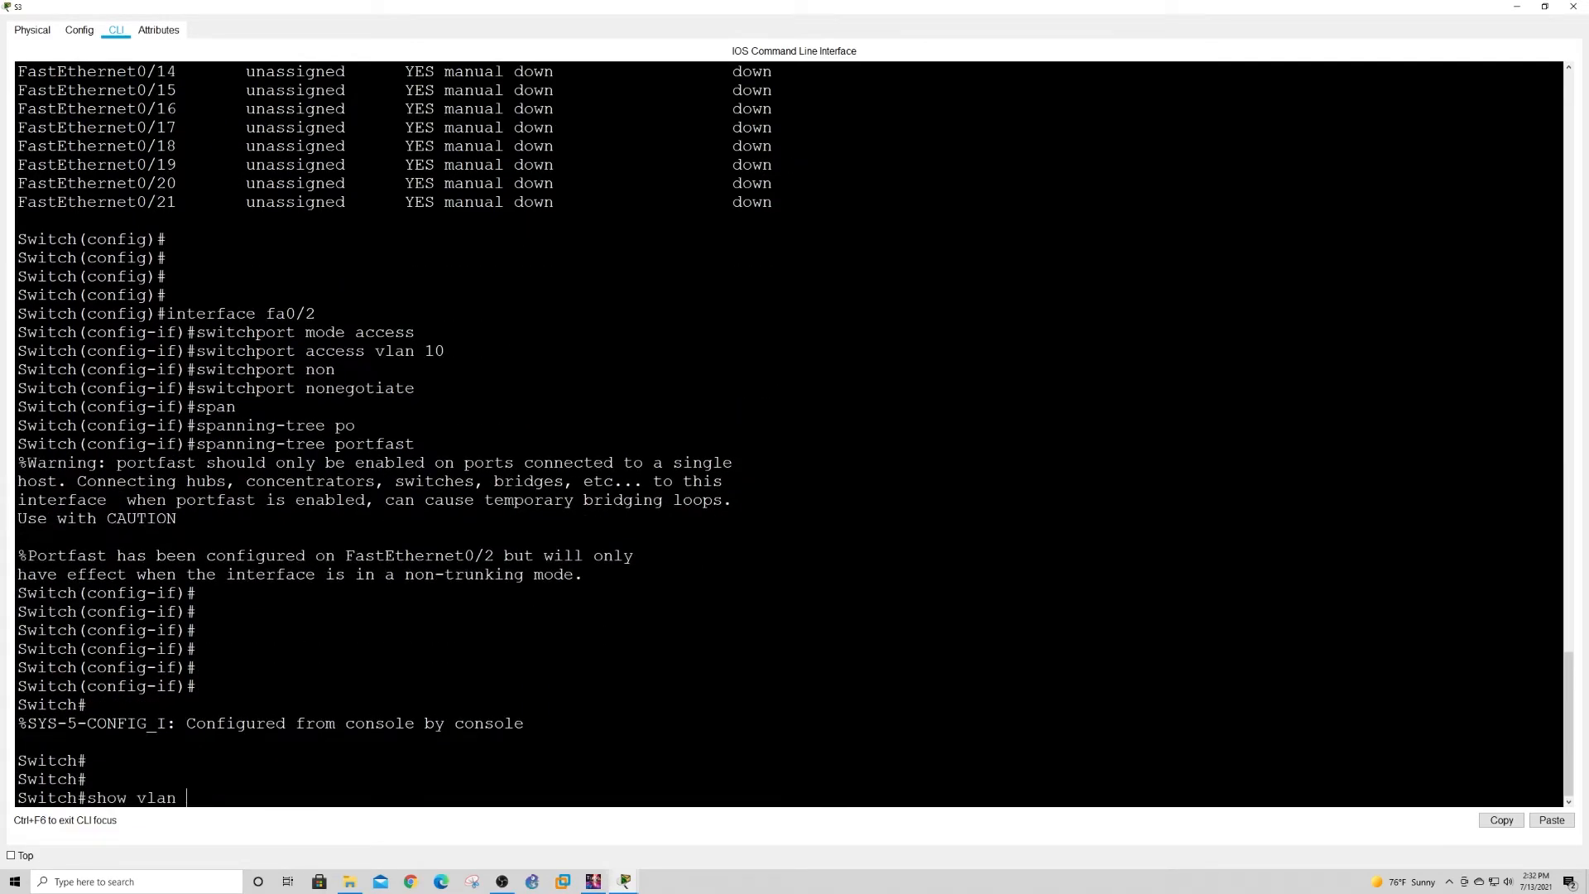
key("Tab")
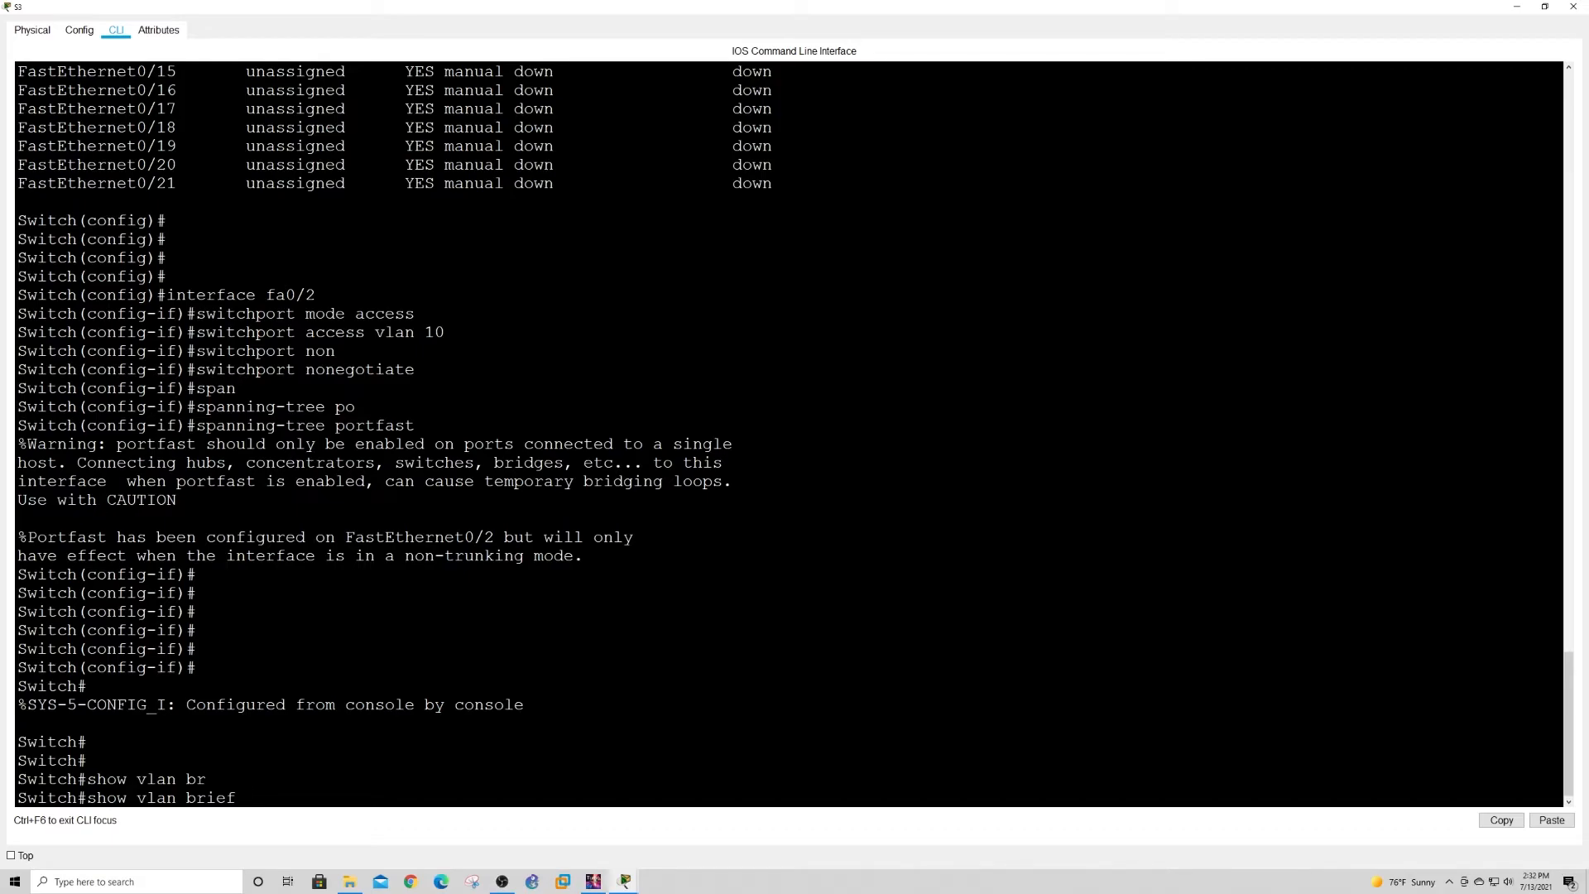
key("Return")
left_click_drag(544, 630, 17, 630)
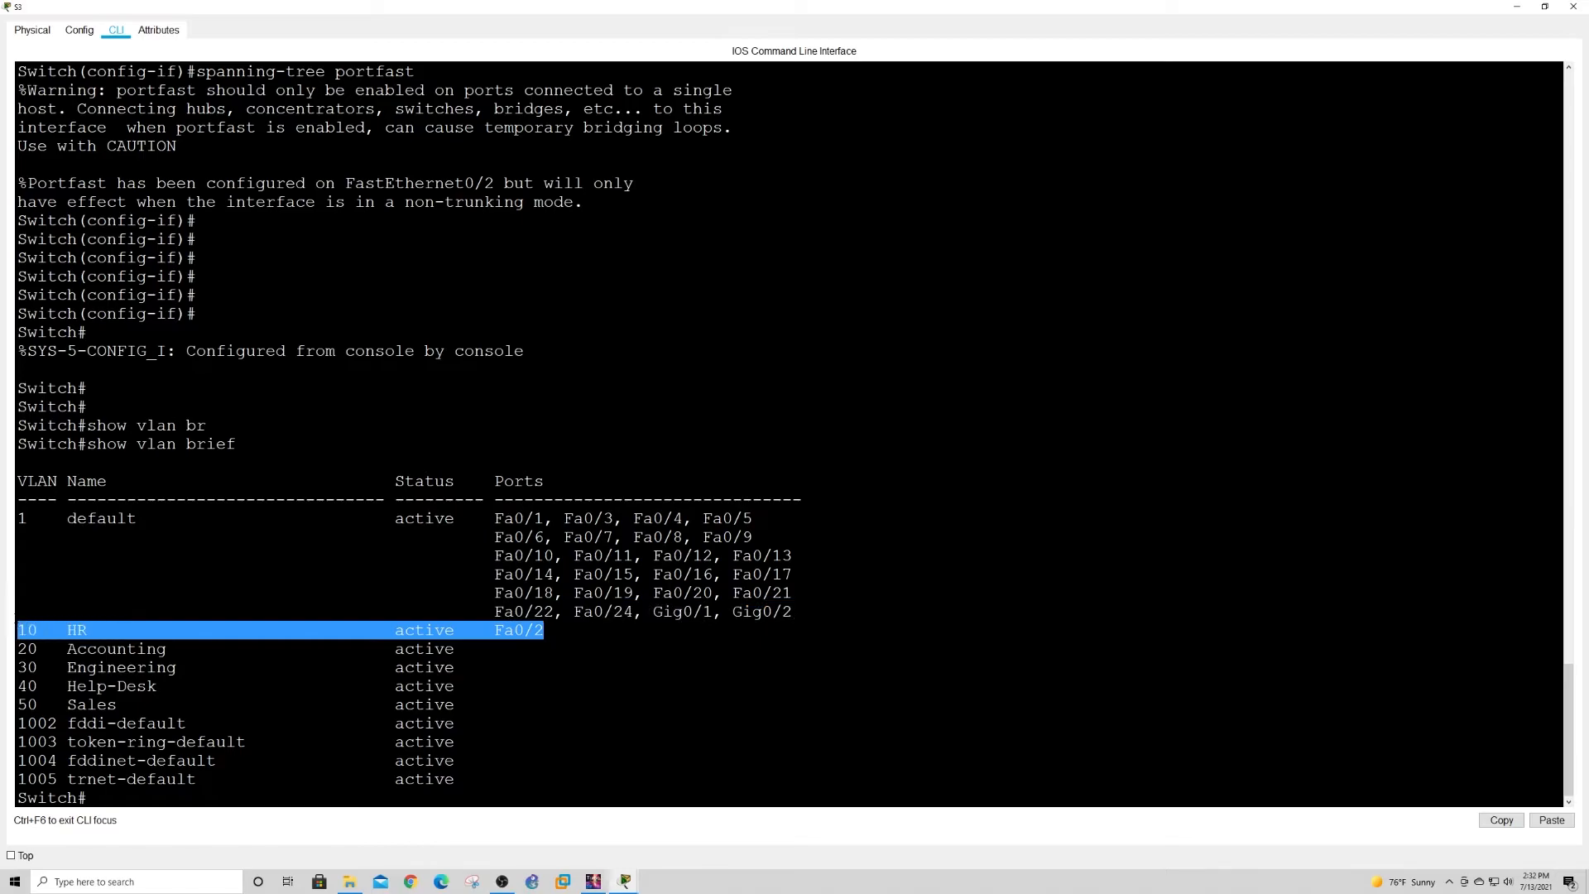
left_click(1200, 348)
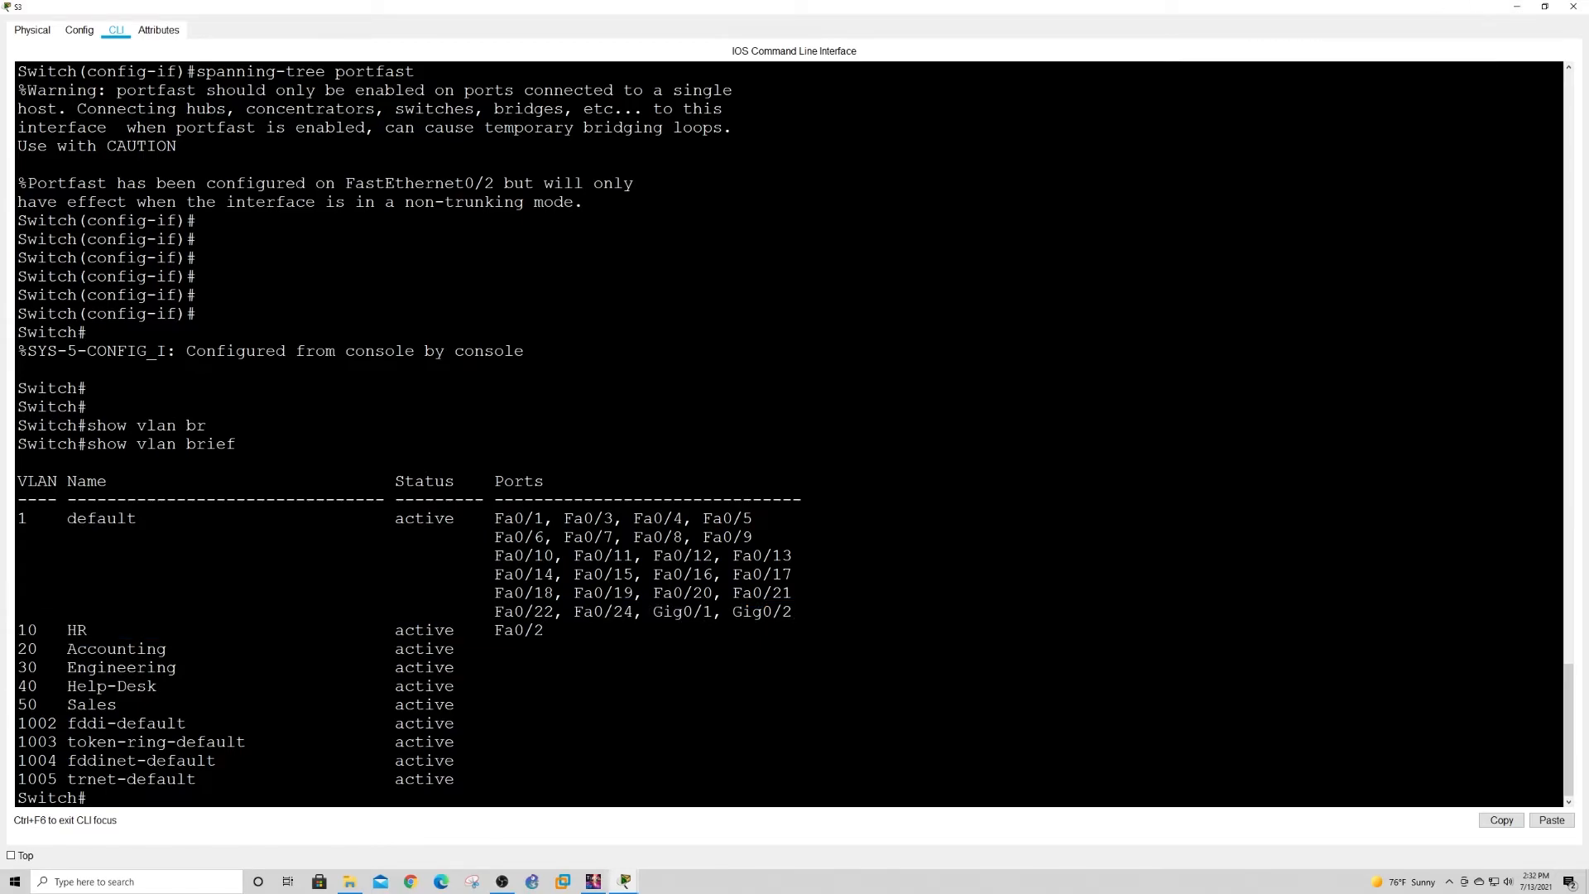
Save S3's configuration with wr and return to the network topology.
key("Return")
key("Return")
key("Return")
type("wr")
key("Return")
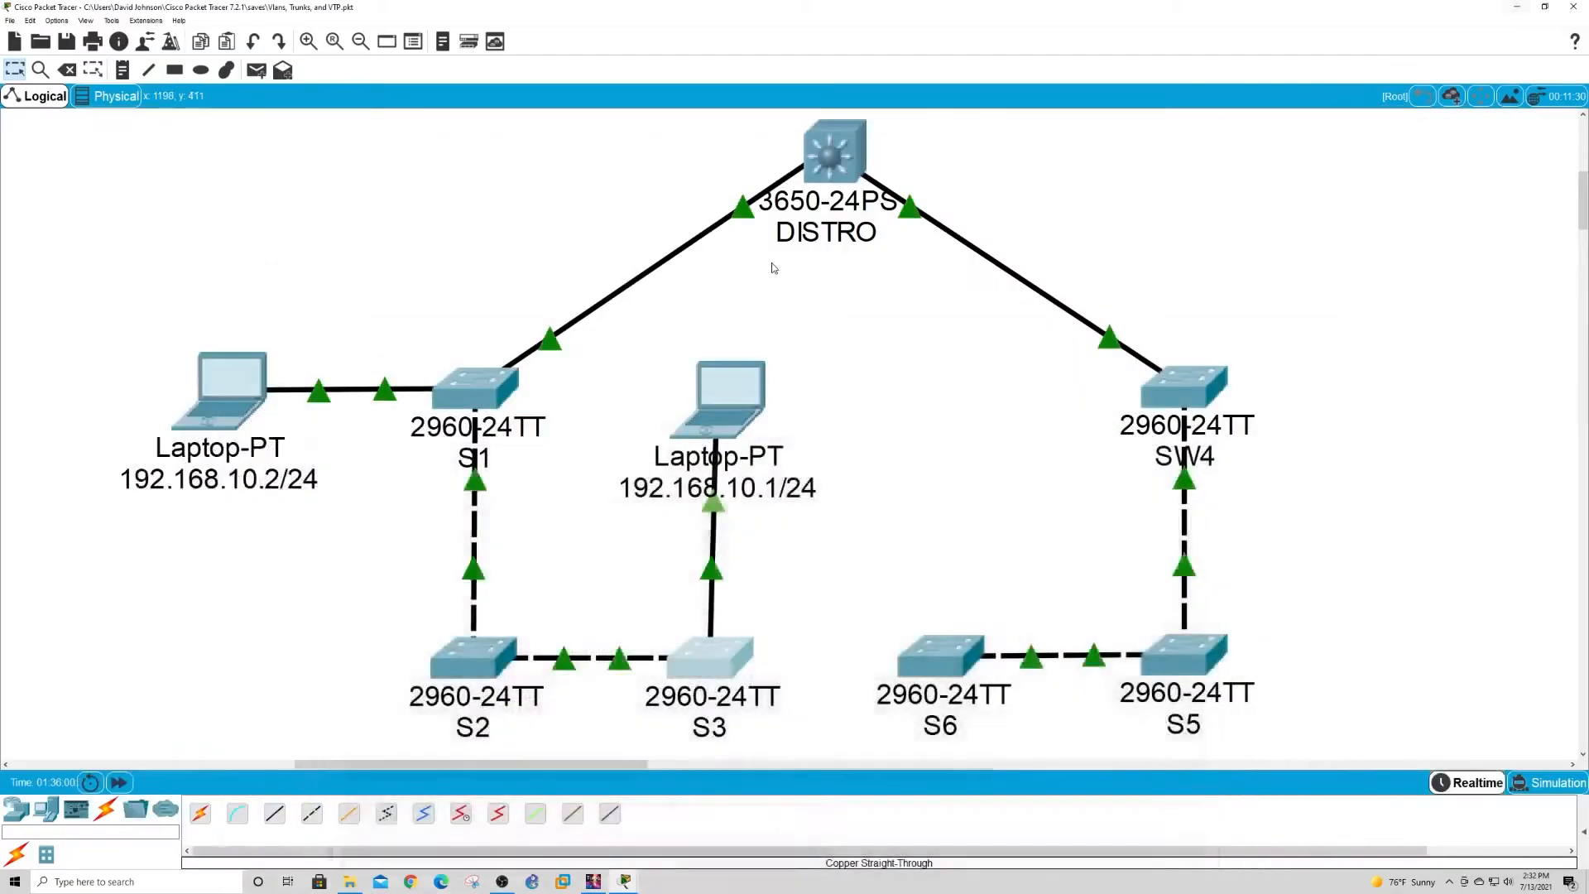
left_click(1573, 7)
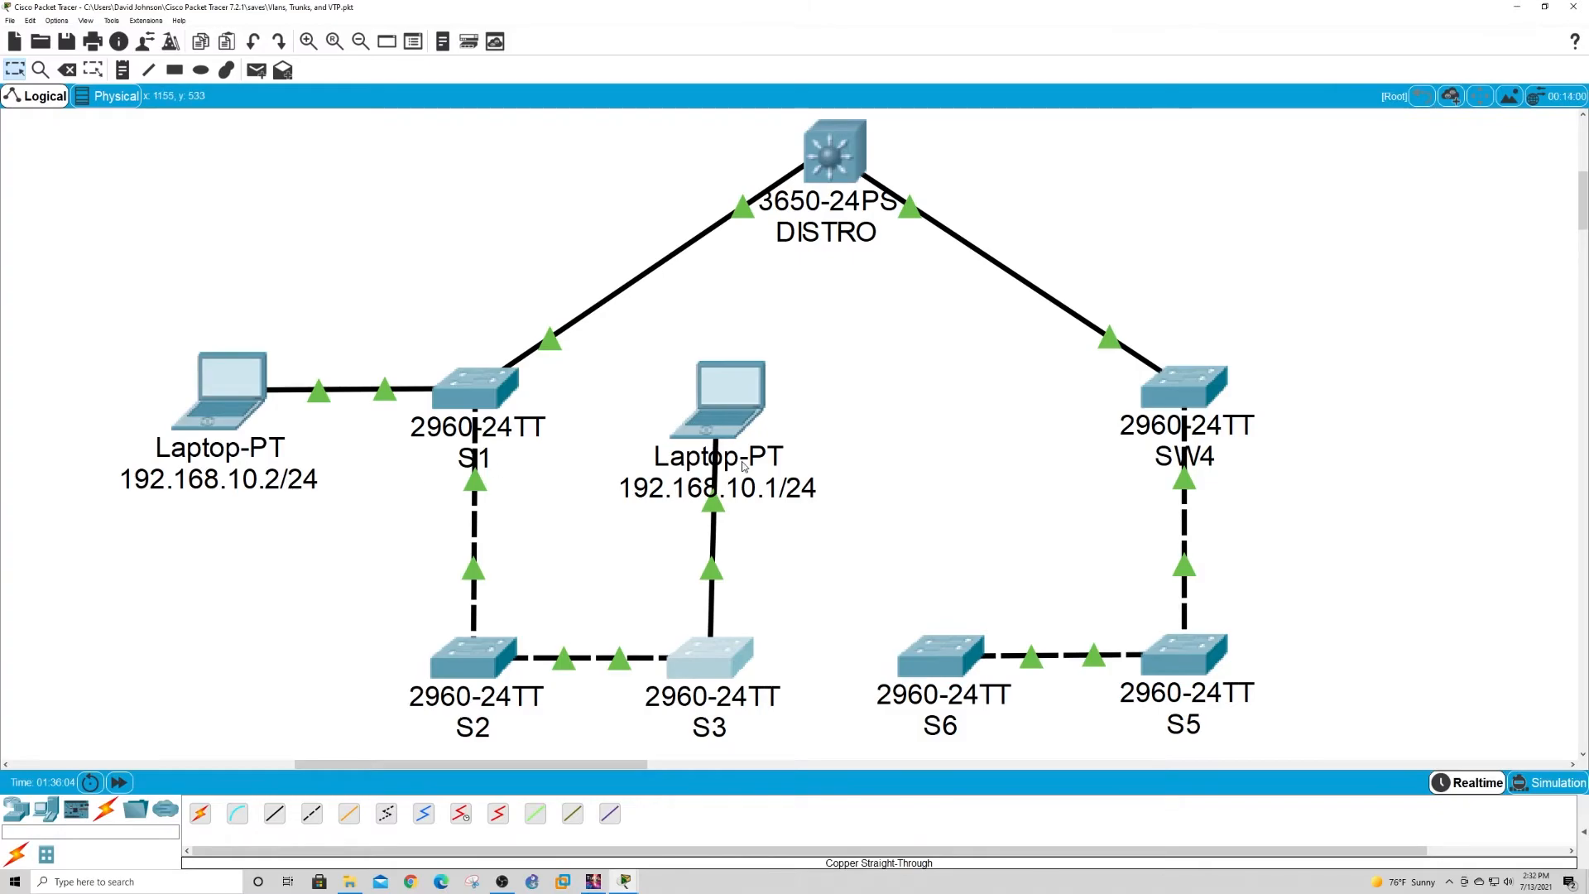
Ping 192.168.10.2 from the command prompt of the laptop labelled 192.168.10.1/24.
left_click(742, 423)
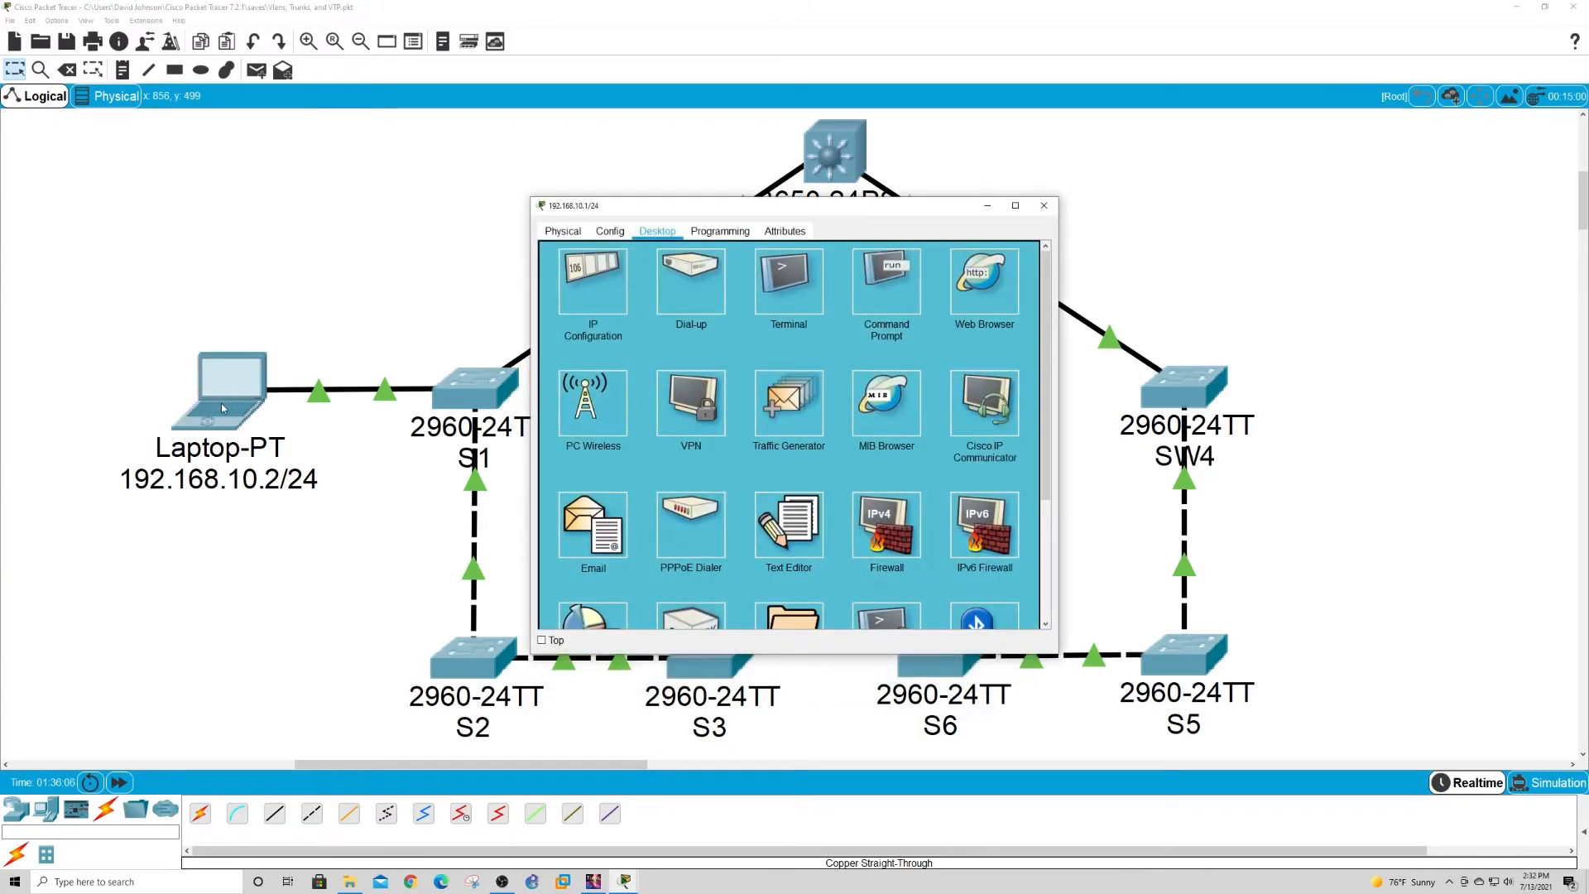
left_click(893, 312)
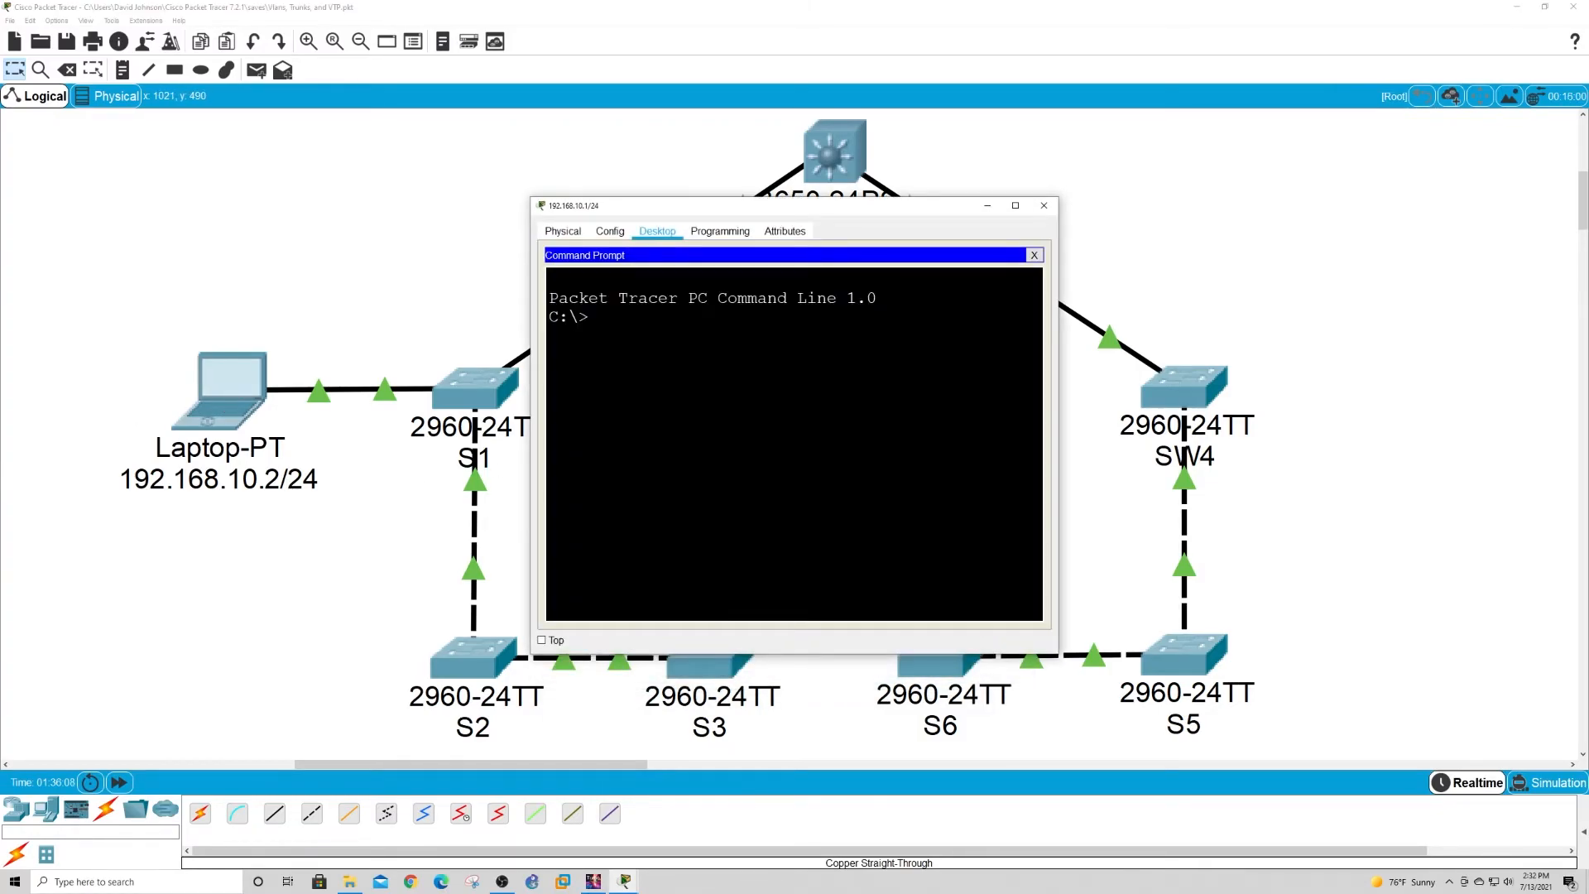
type("ping 192.168.10.2")
key("Return")
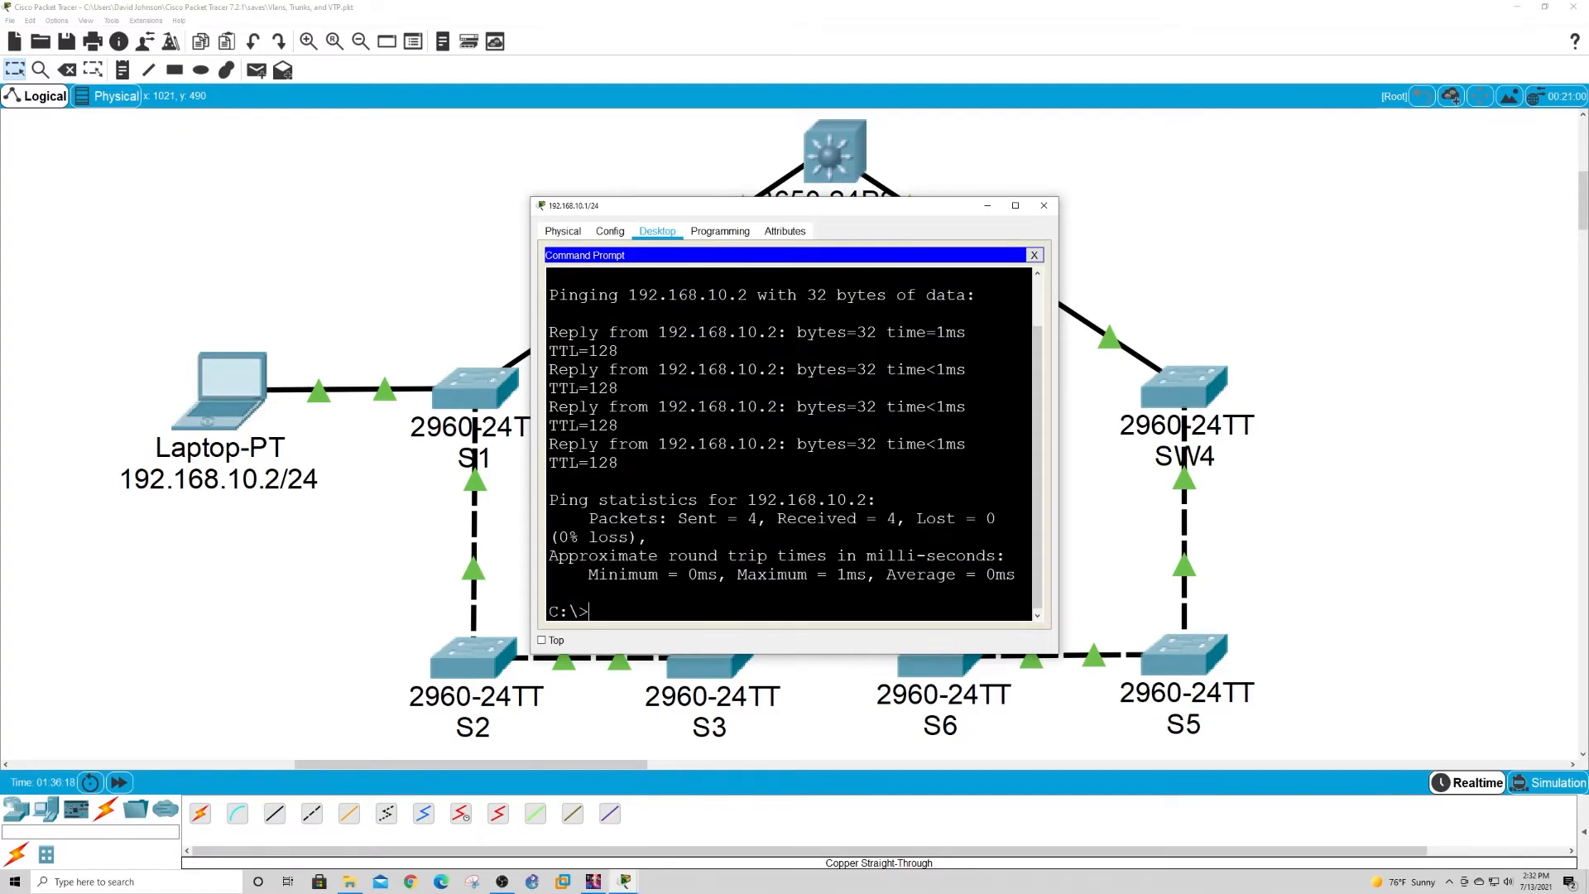
Ping 192.168.10.1 from the command prompt of the laptop labelled 192.168.10.2/24, then return to the topology.
left_click(208, 402)
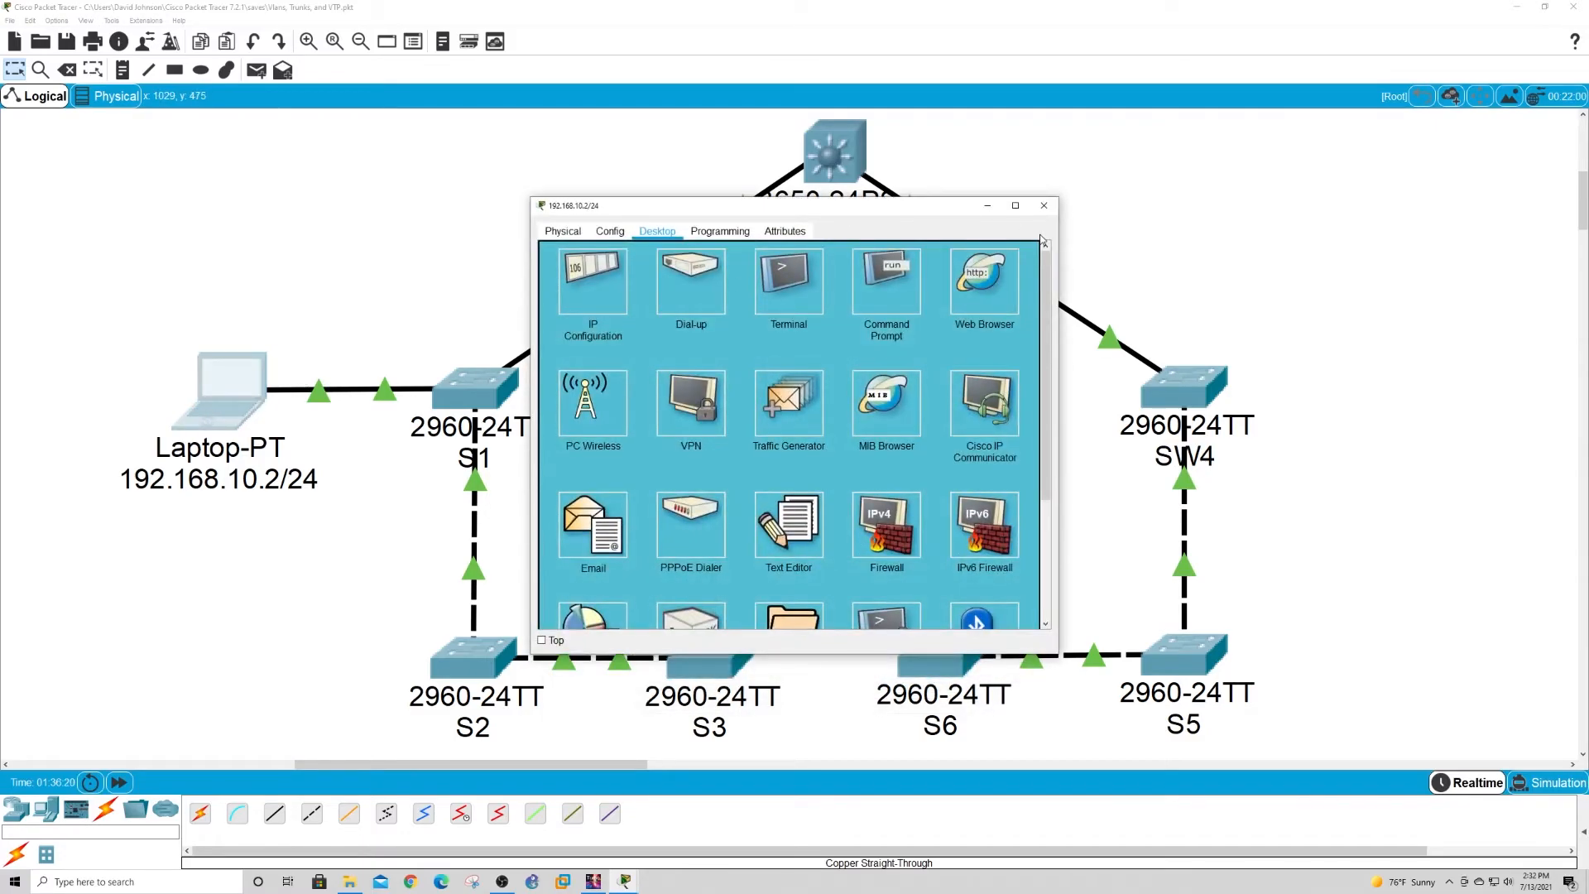
left_click(1016, 206)
left_click(1107, 82)
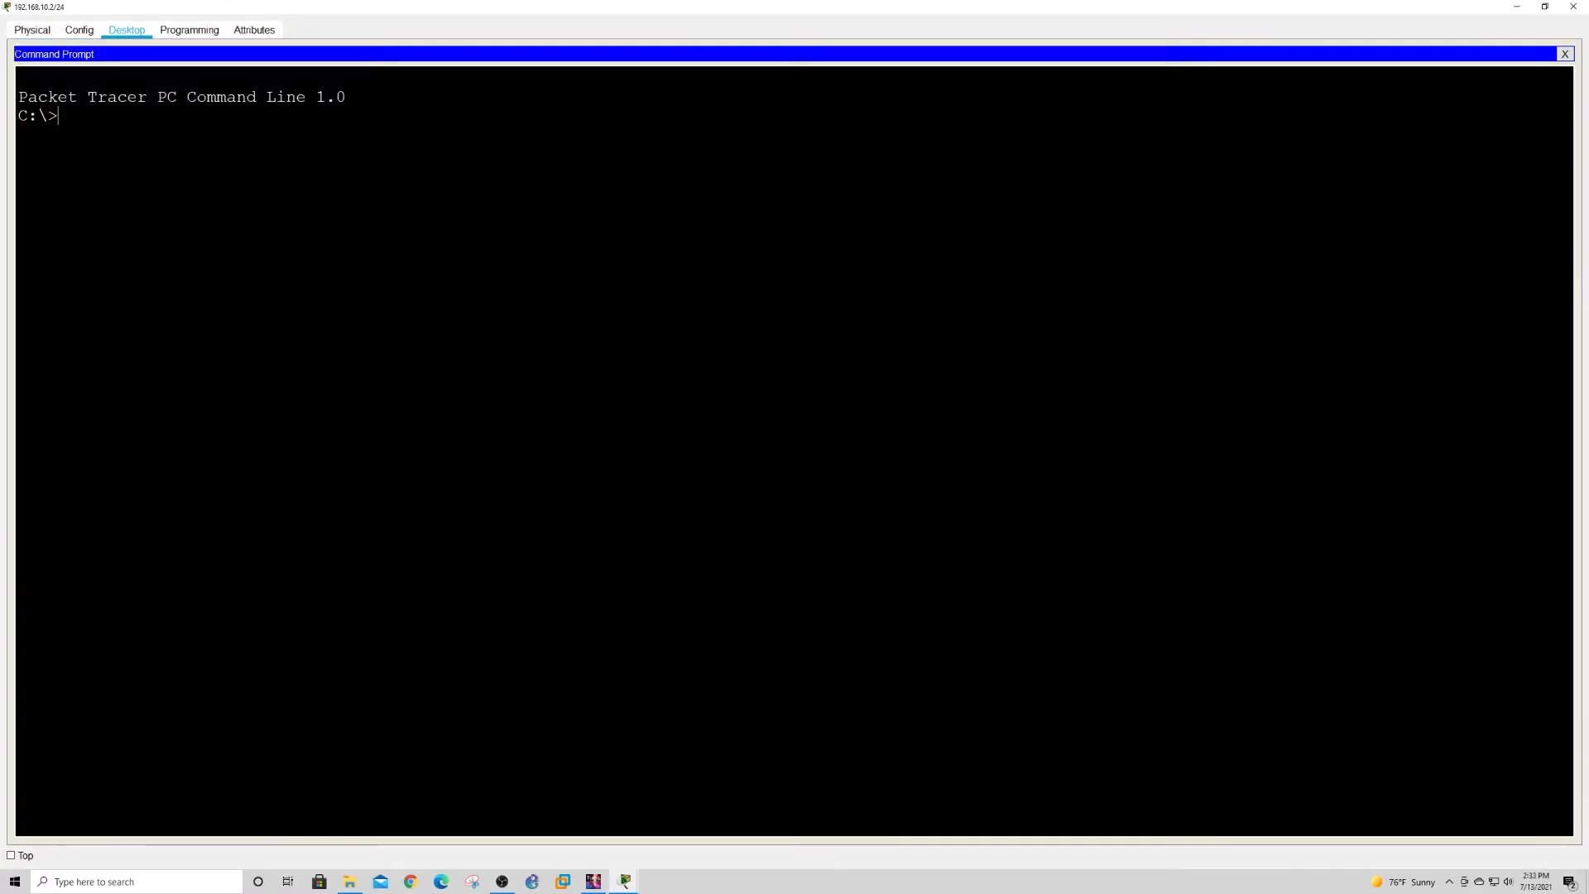
type("ping 192.168.10.1")
key("Return")
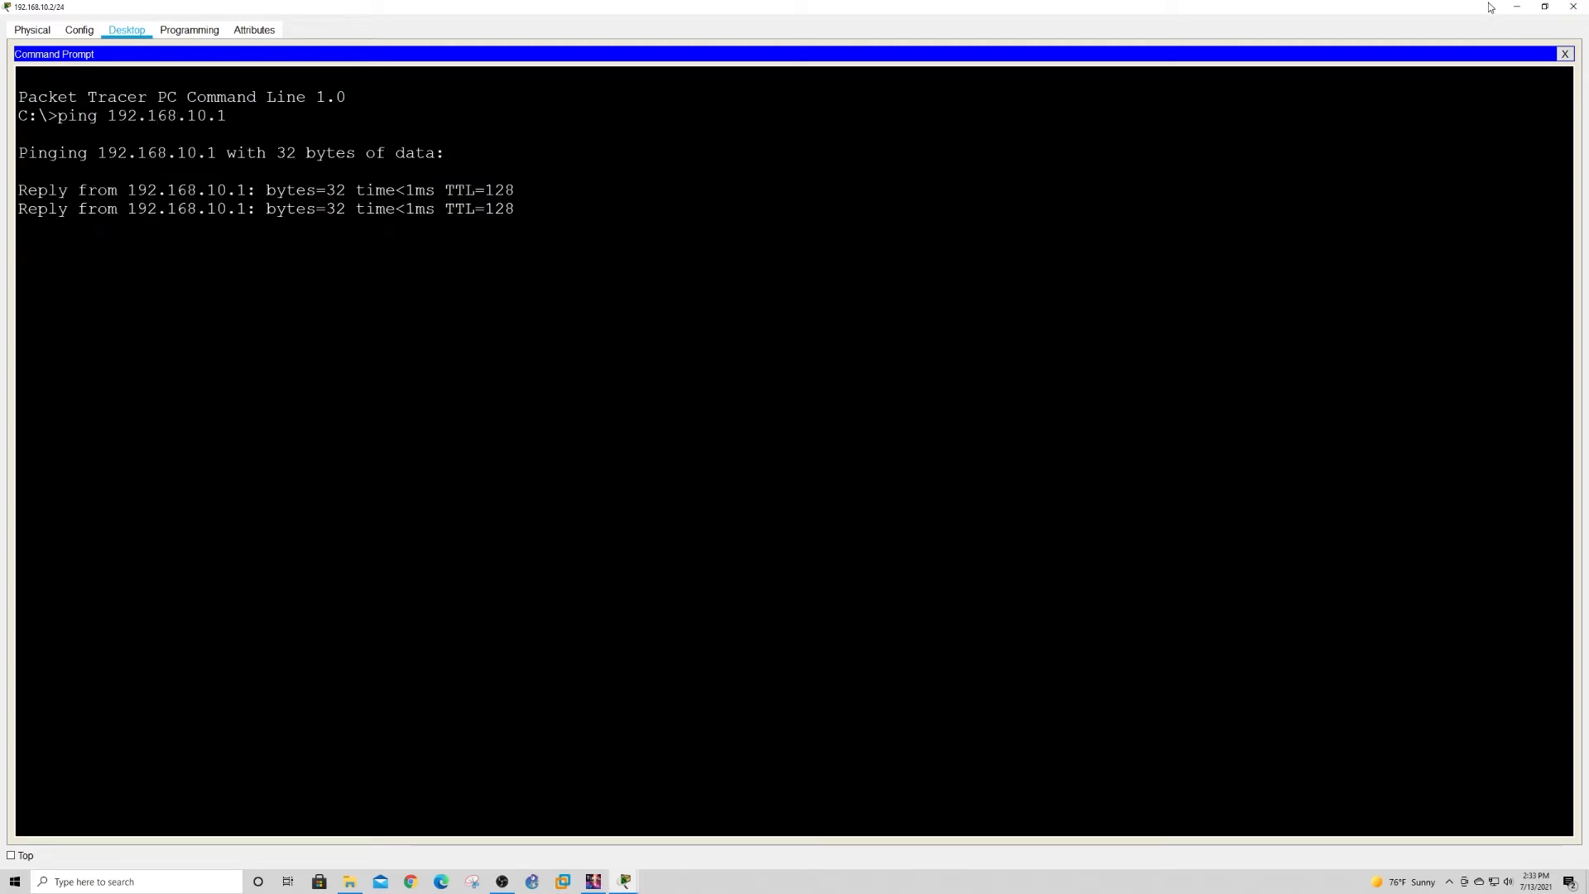
left_click(1520, 10)
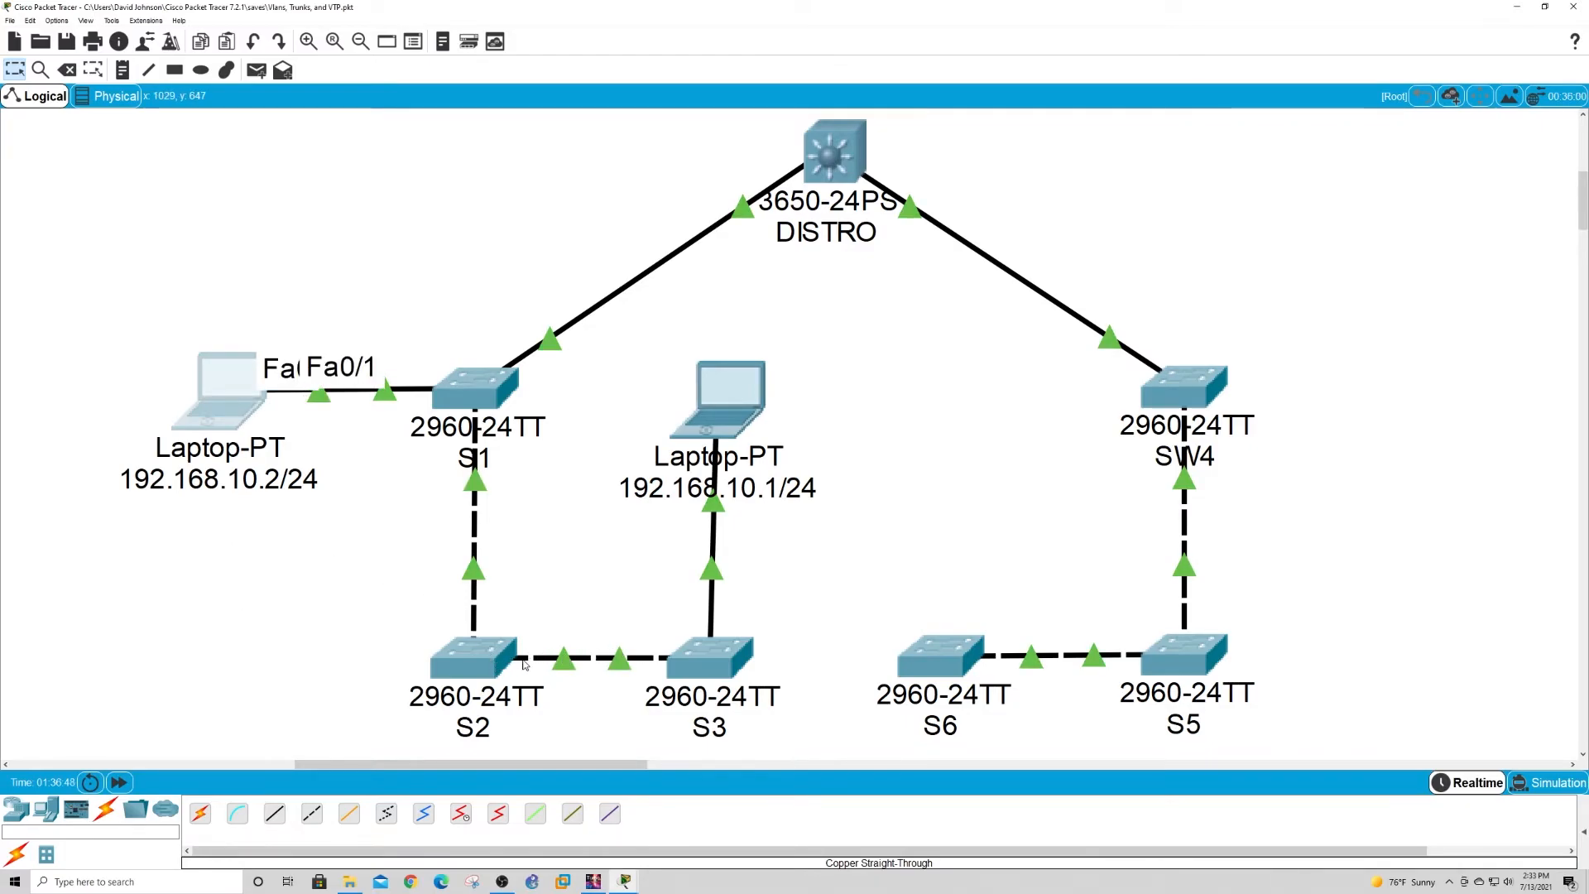
Run show interface trunk on S3 and examine the VLANs active and forwarding on its trunk.
left_click(700, 657)
key("Return")
key("Return")
key("Return")
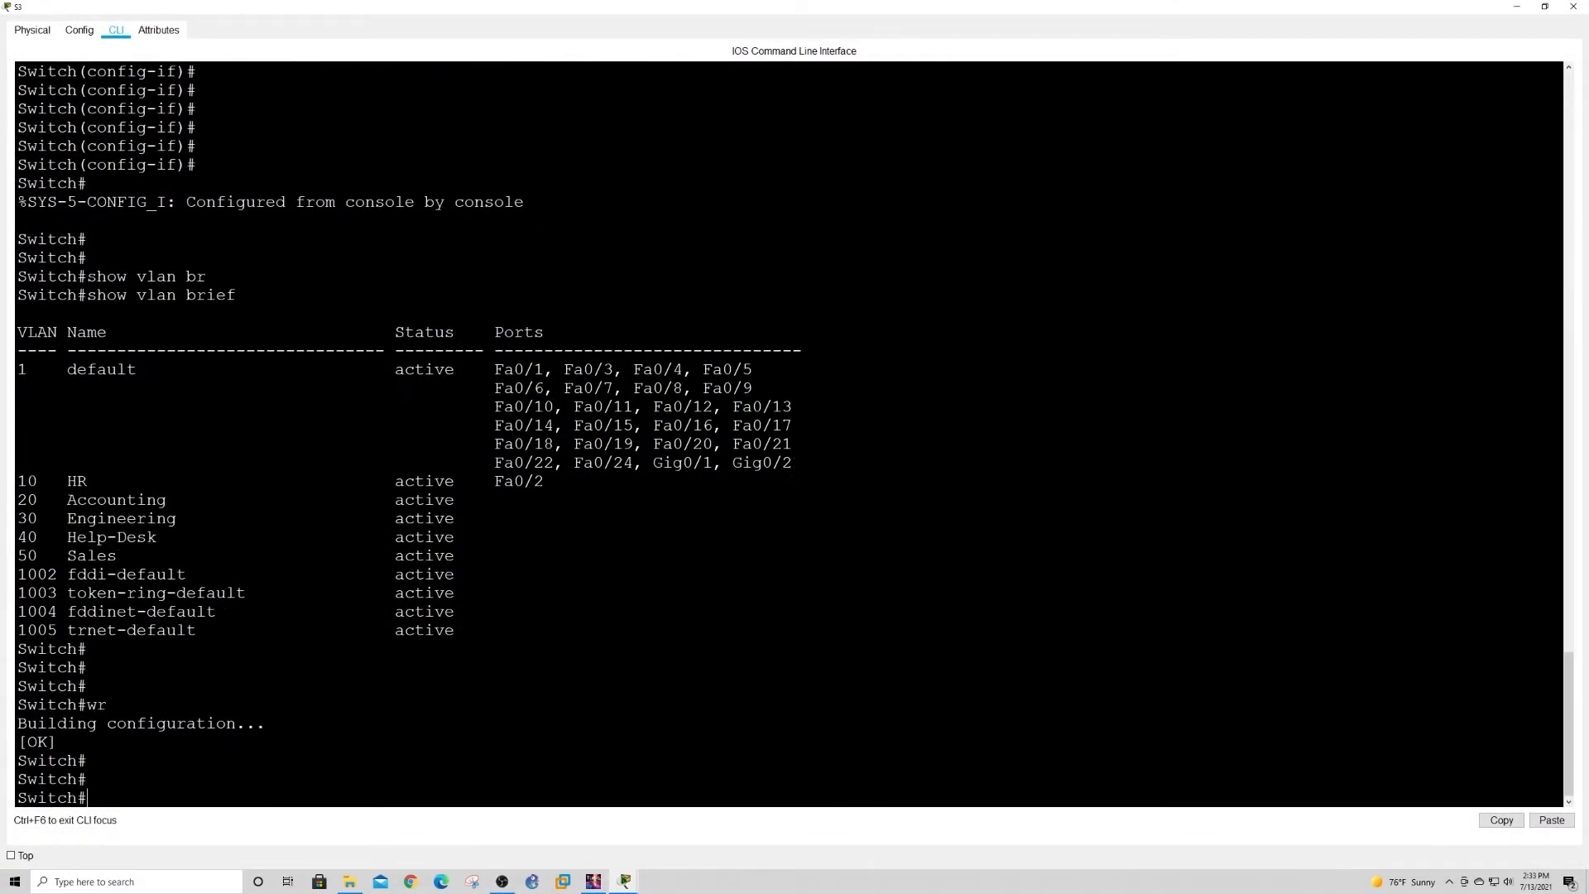
type("show interface trunk")
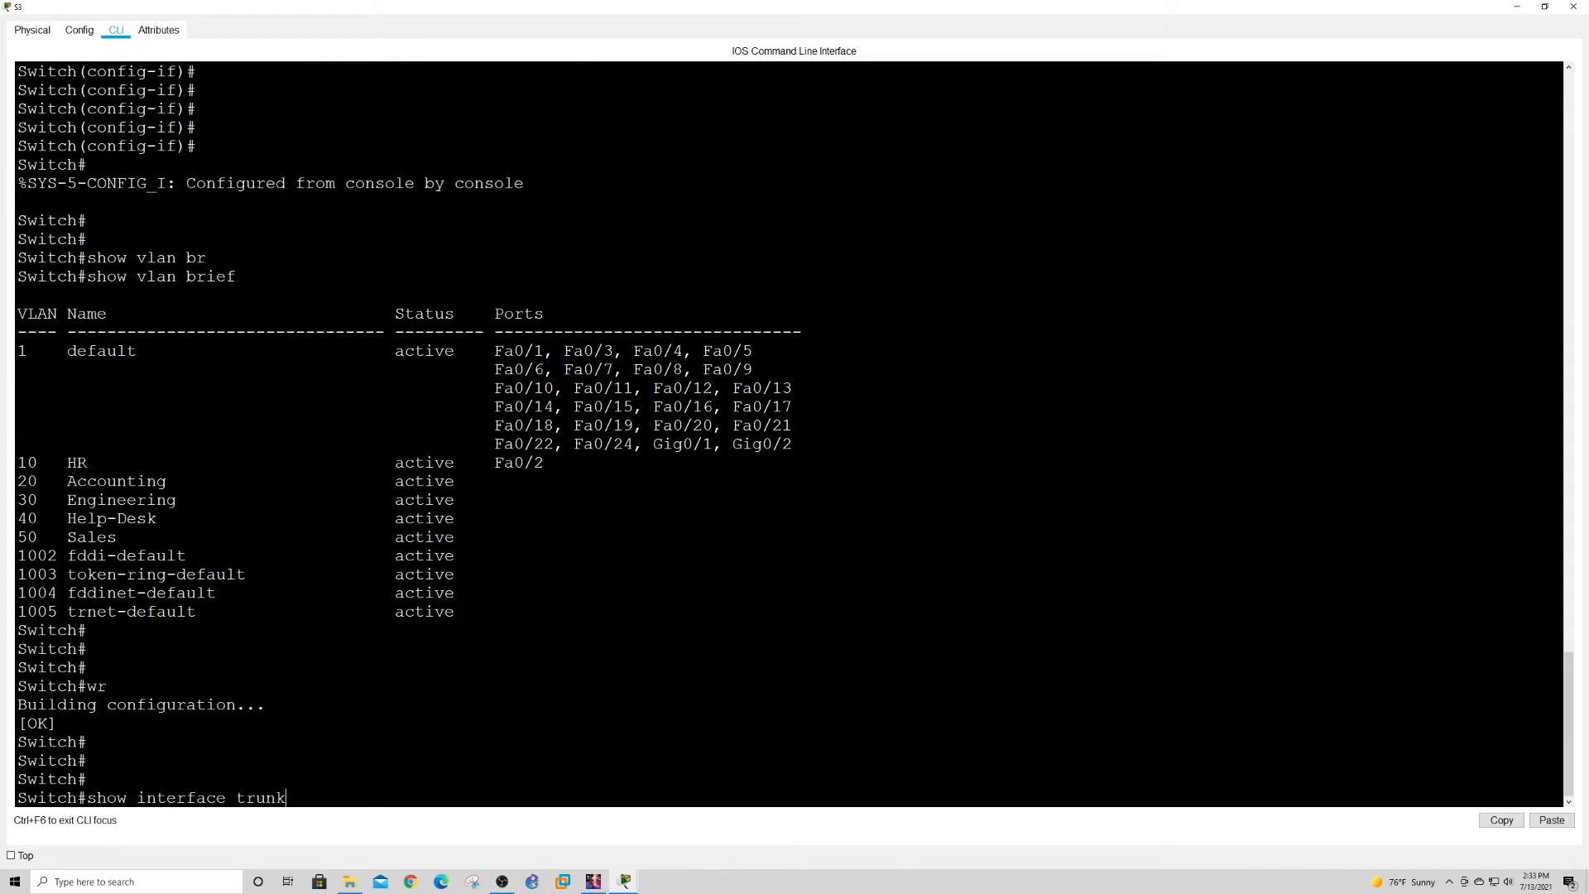
key("Return")
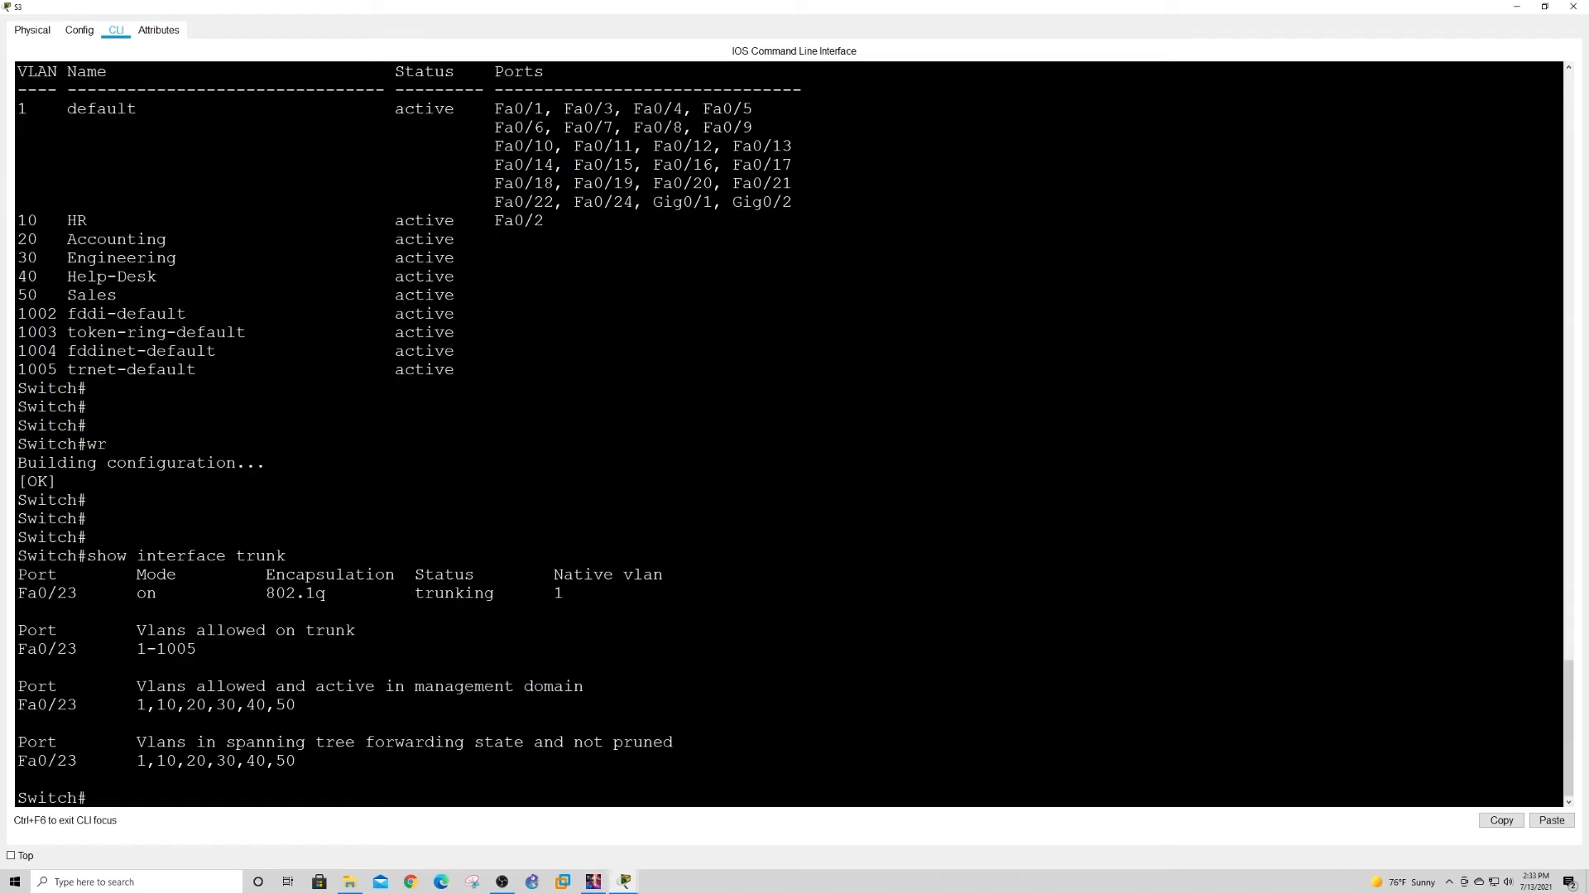
left_click_drag(146, 686, 586, 687)
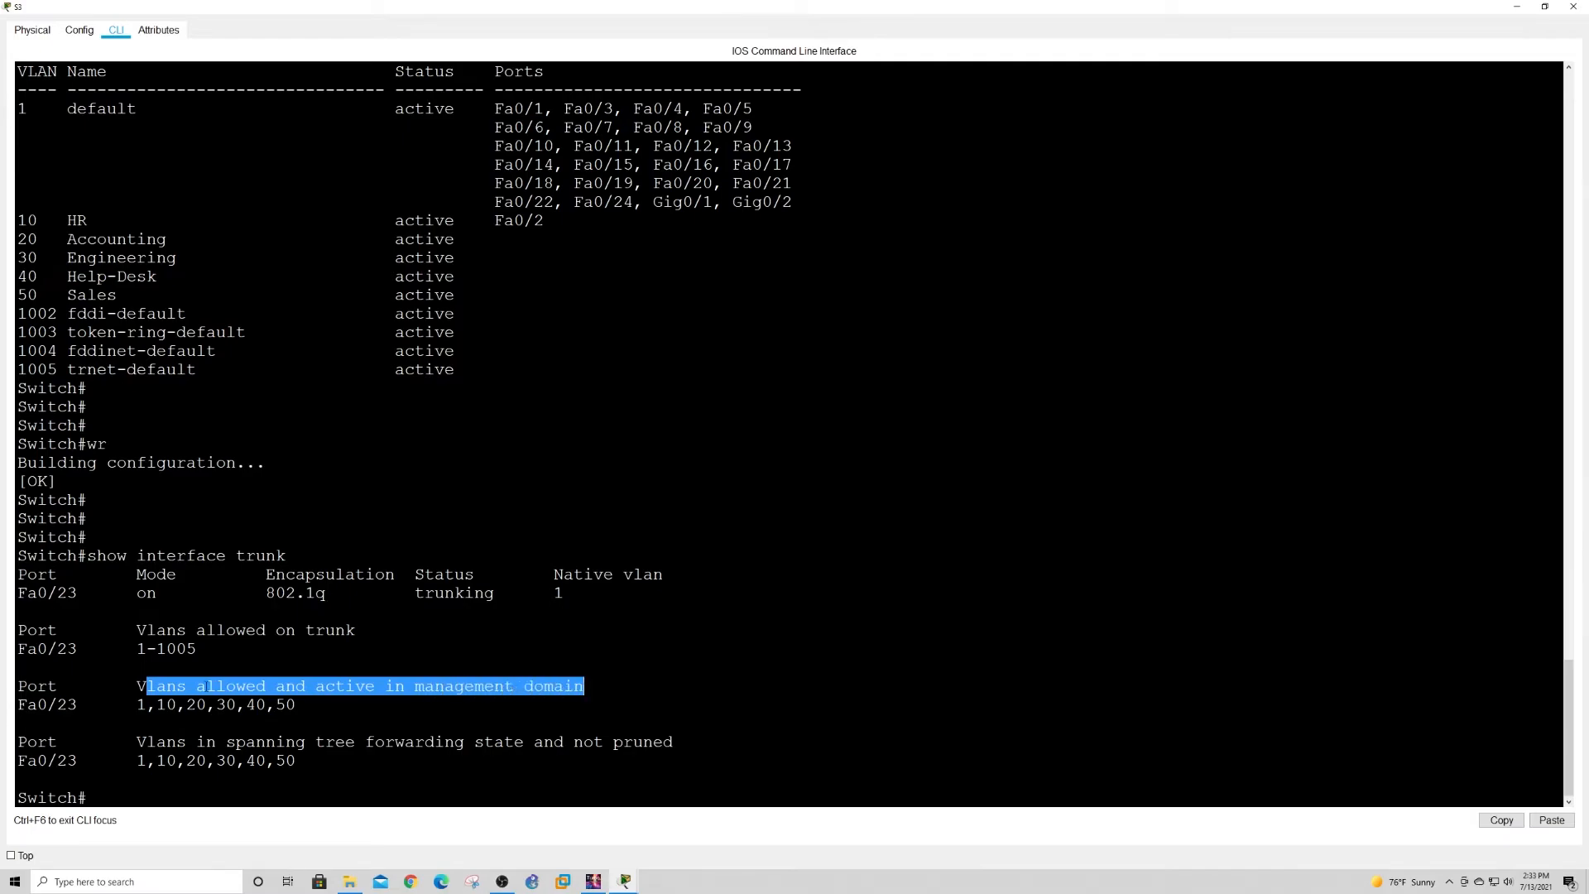
left_click_drag(168, 705, 593, 742)
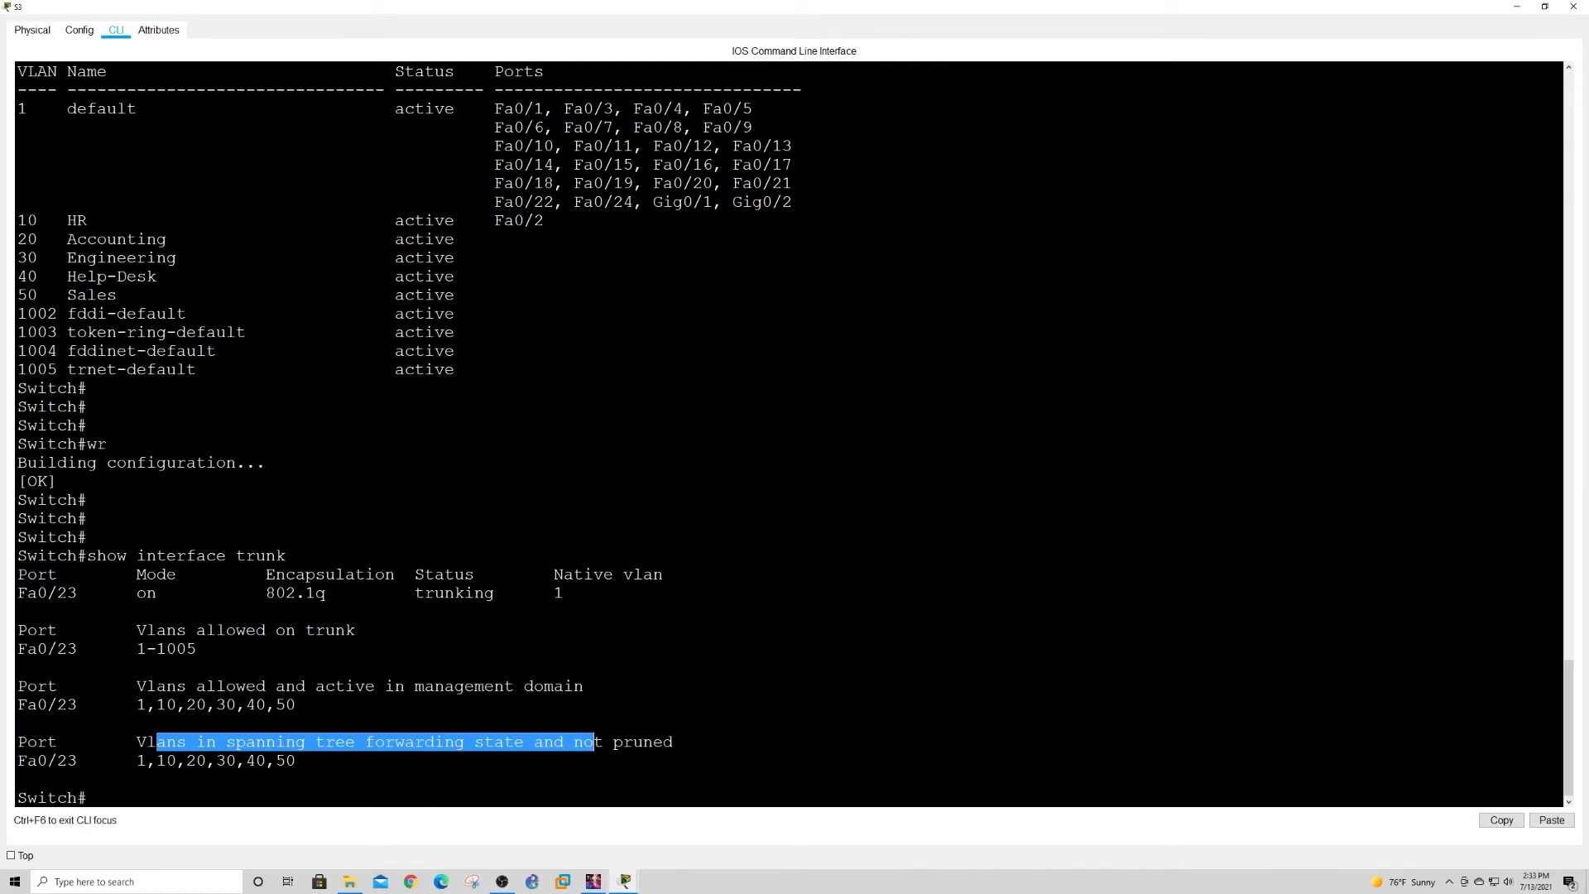
left_click_drag(167, 760, 176, 760)
left_click(1517, 6)
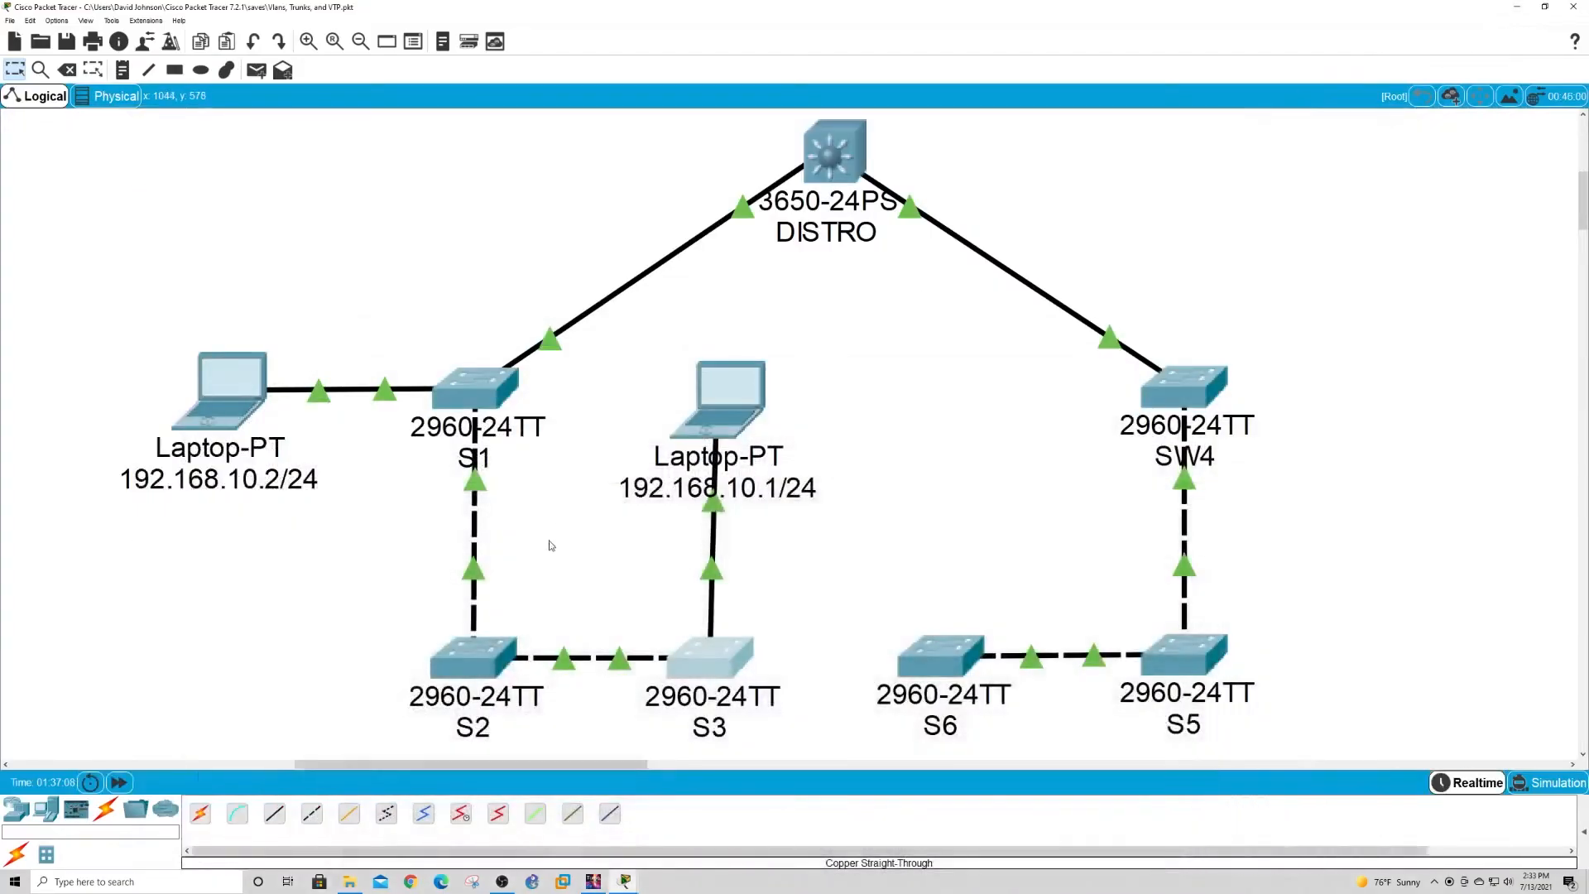
Run show int trunk on S1 and examine the VLANs active in the management domain on its trunks.
left_click_drag(582, 596, 612, 711)
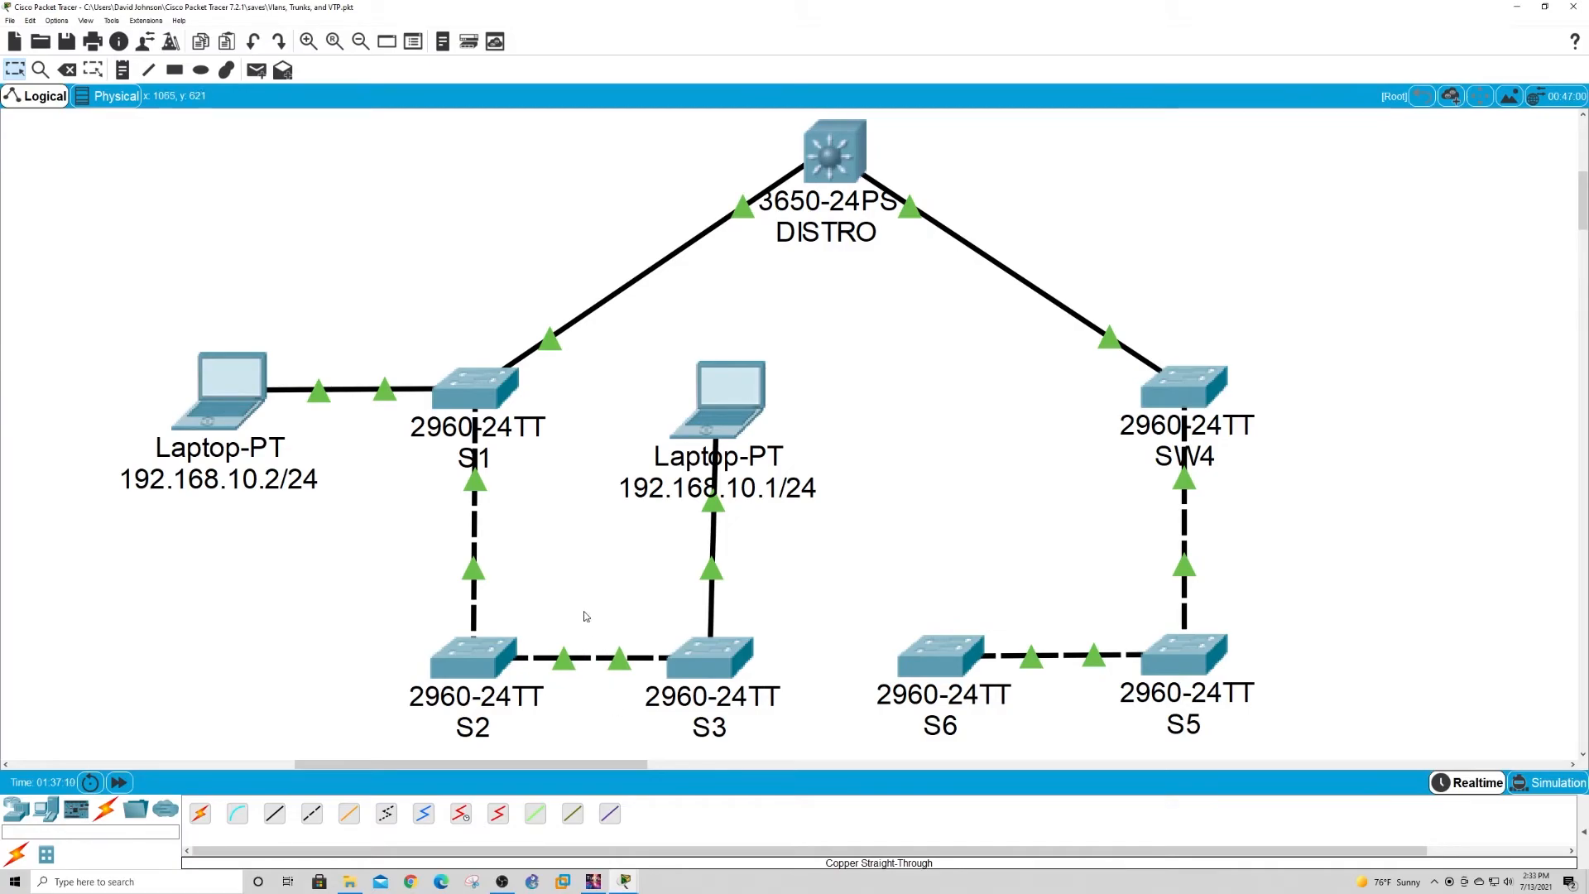
left_click(475, 390)
type("show int trunk")
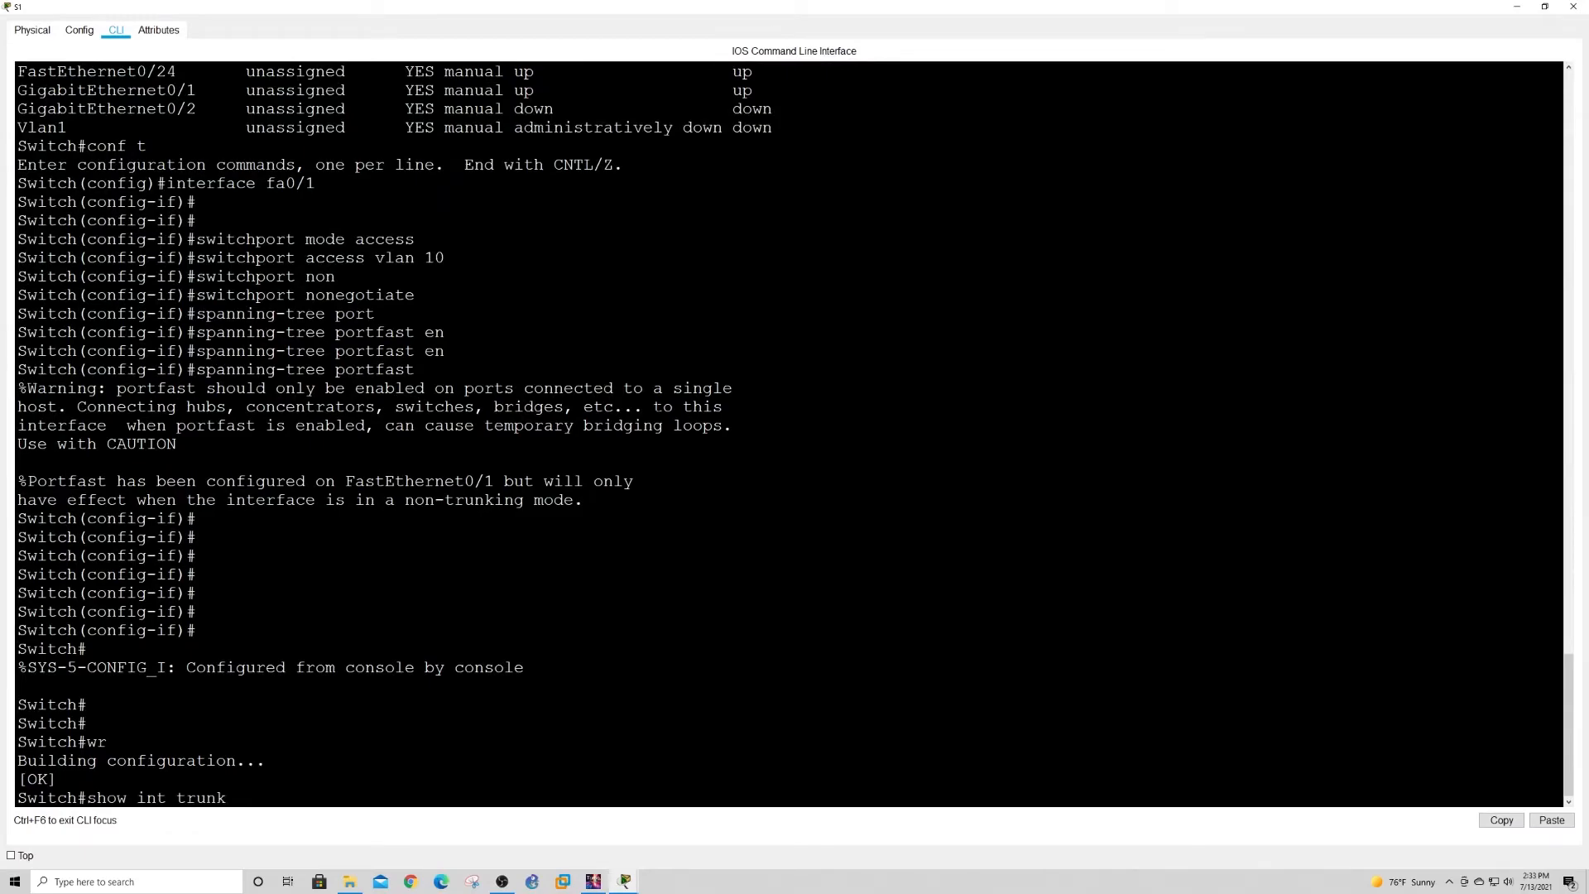
key("Return")
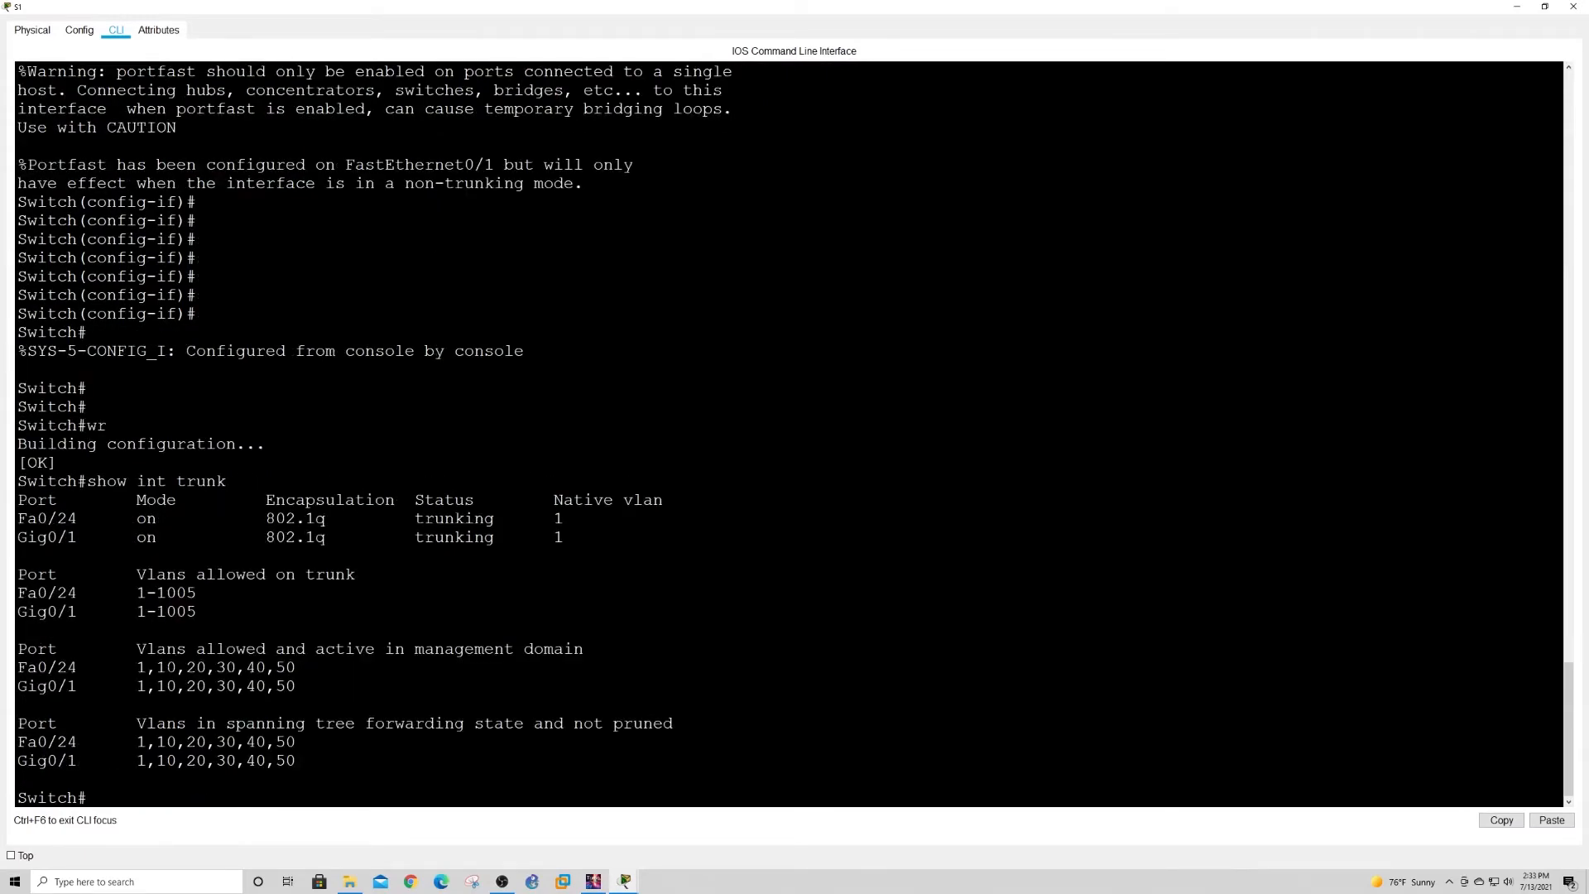
left_click_drag(147, 667, 176, 667)
left_click(1517, 6)
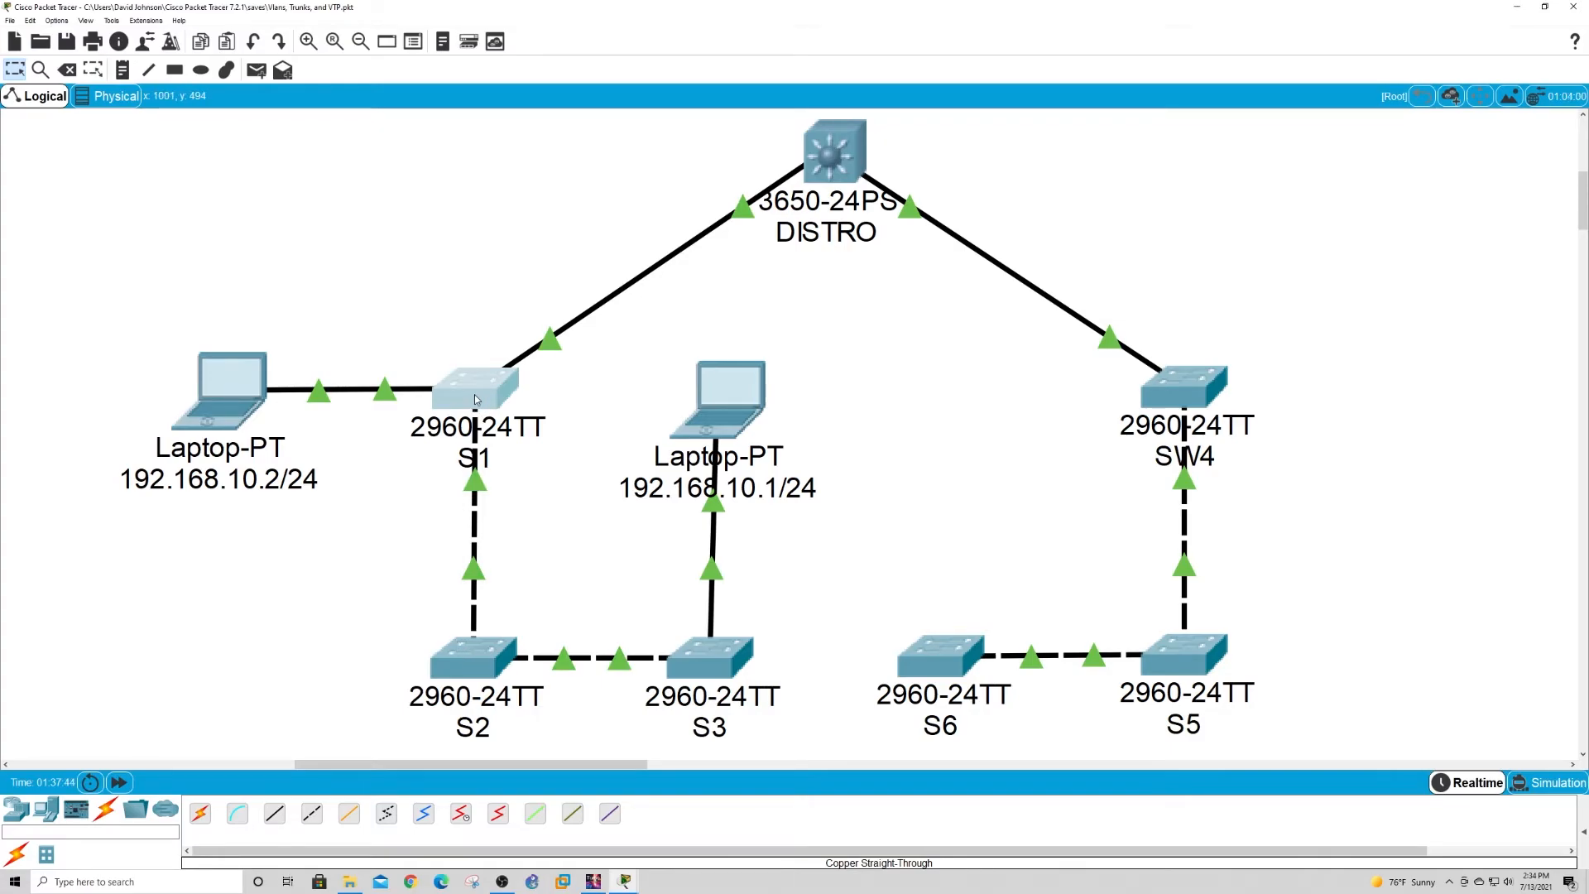
Run show mac-address-table on S1 and examine the learned addresses and their ports.
mouse_move(475, 399)
left_click(472, 390)
key("Return")
key("Return")
key("Return")
key("Return")
type("show mac-add")
key("Tab")
key("Return")
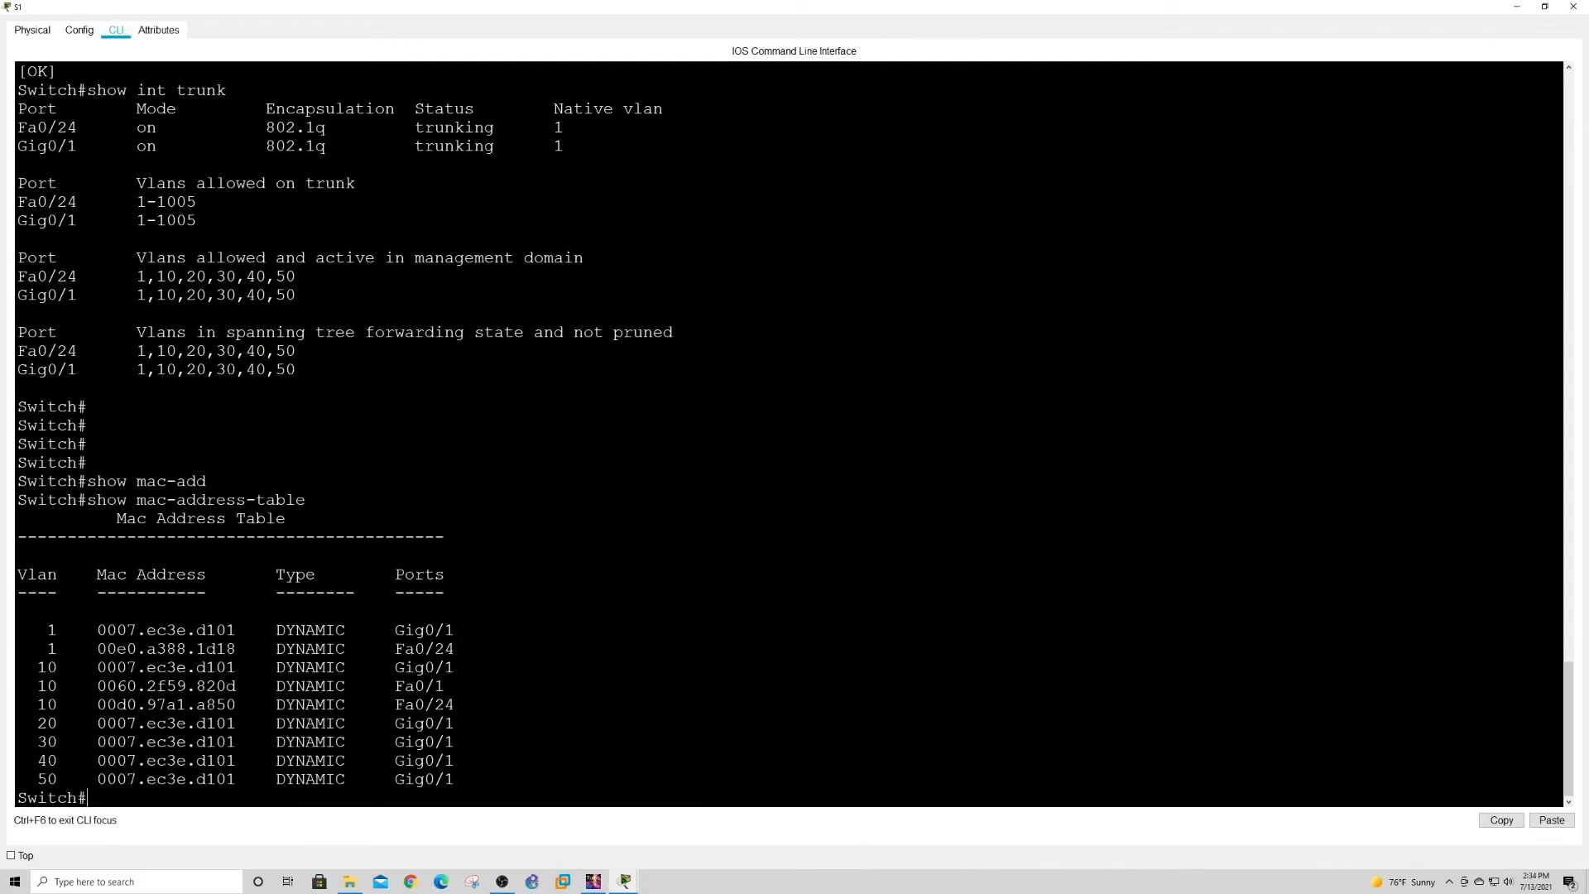
key("Return")
key("Return")
key("Return")
key("Return")
key("Return")
key("Return")
key("Return")
key("Return")
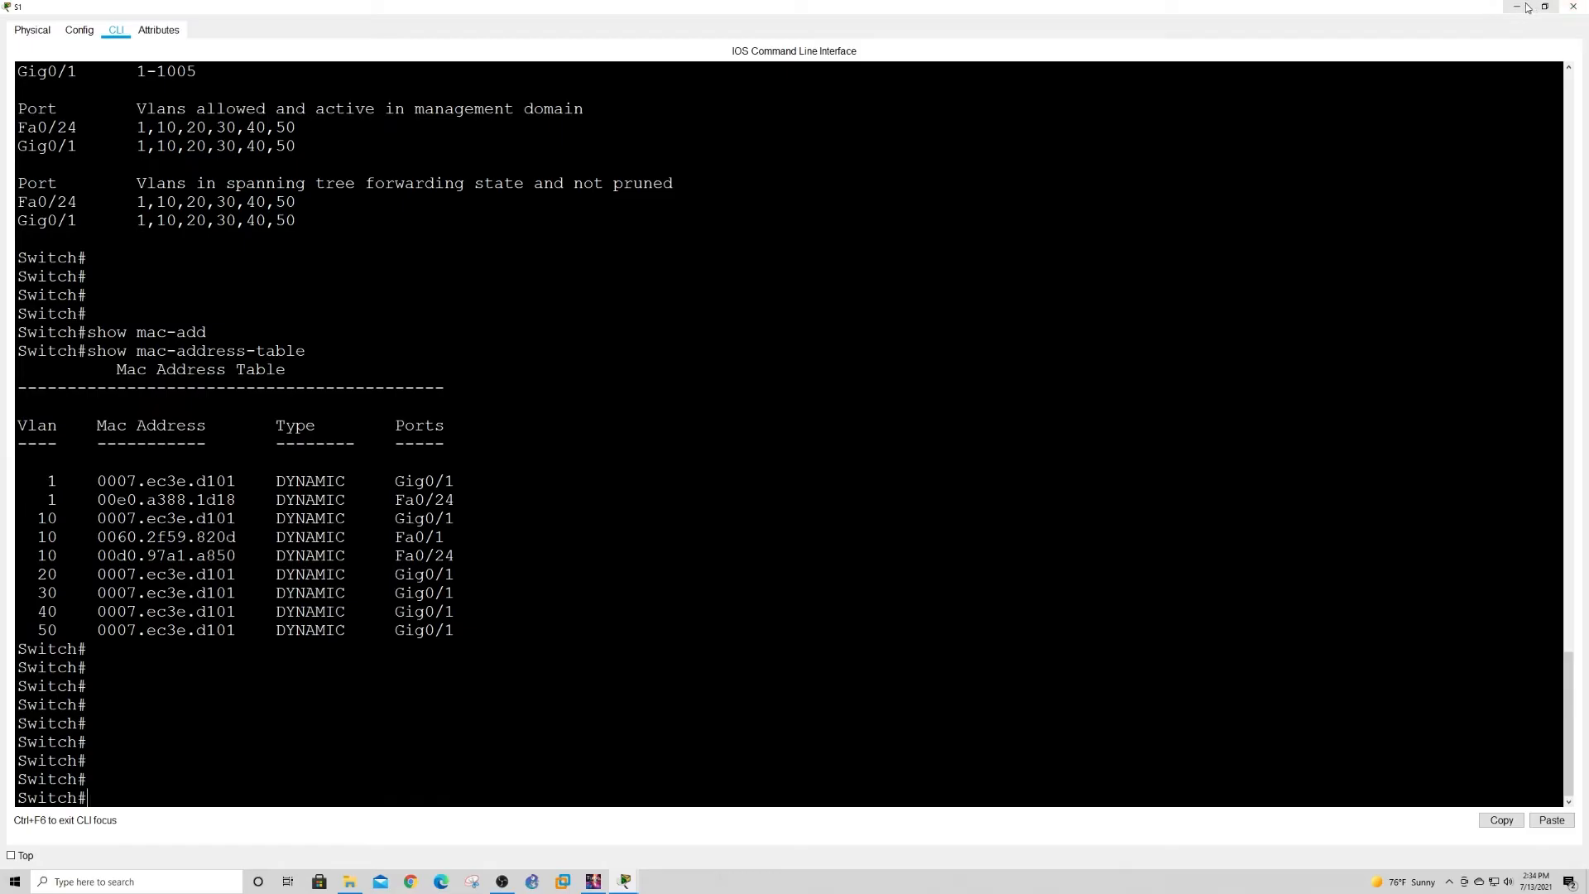
left_click(1574, 7)
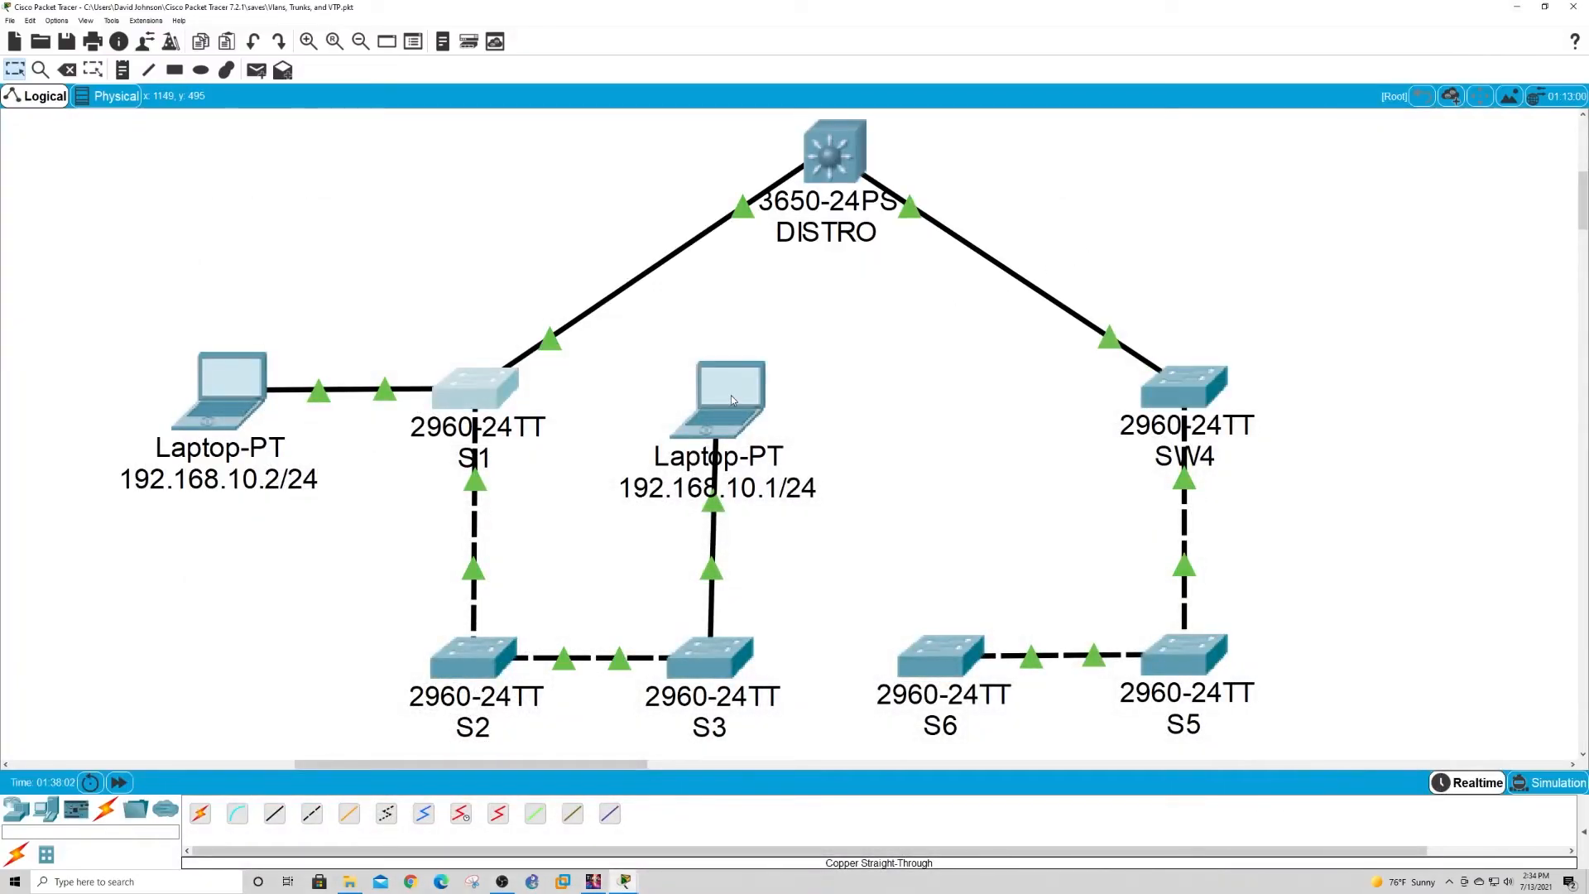
Compare the 192.168.10.1 laptop's MAC address with its VLAN 10 entry on S1, and check the port labels on the S1–S2 link.
mouse_move(731, 398)
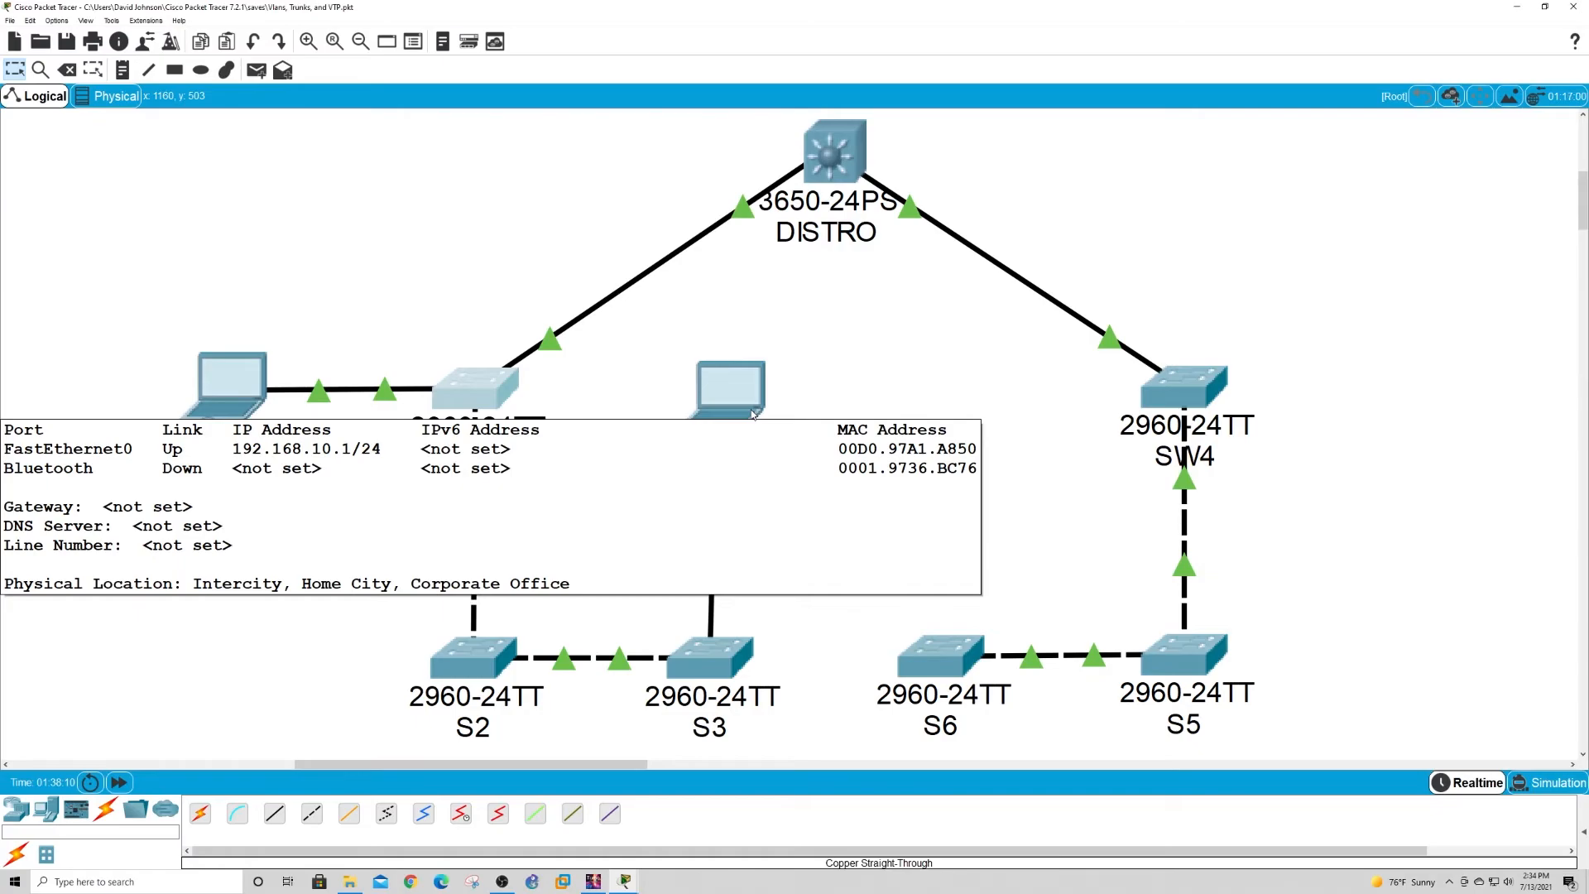
left_click(474, 387)
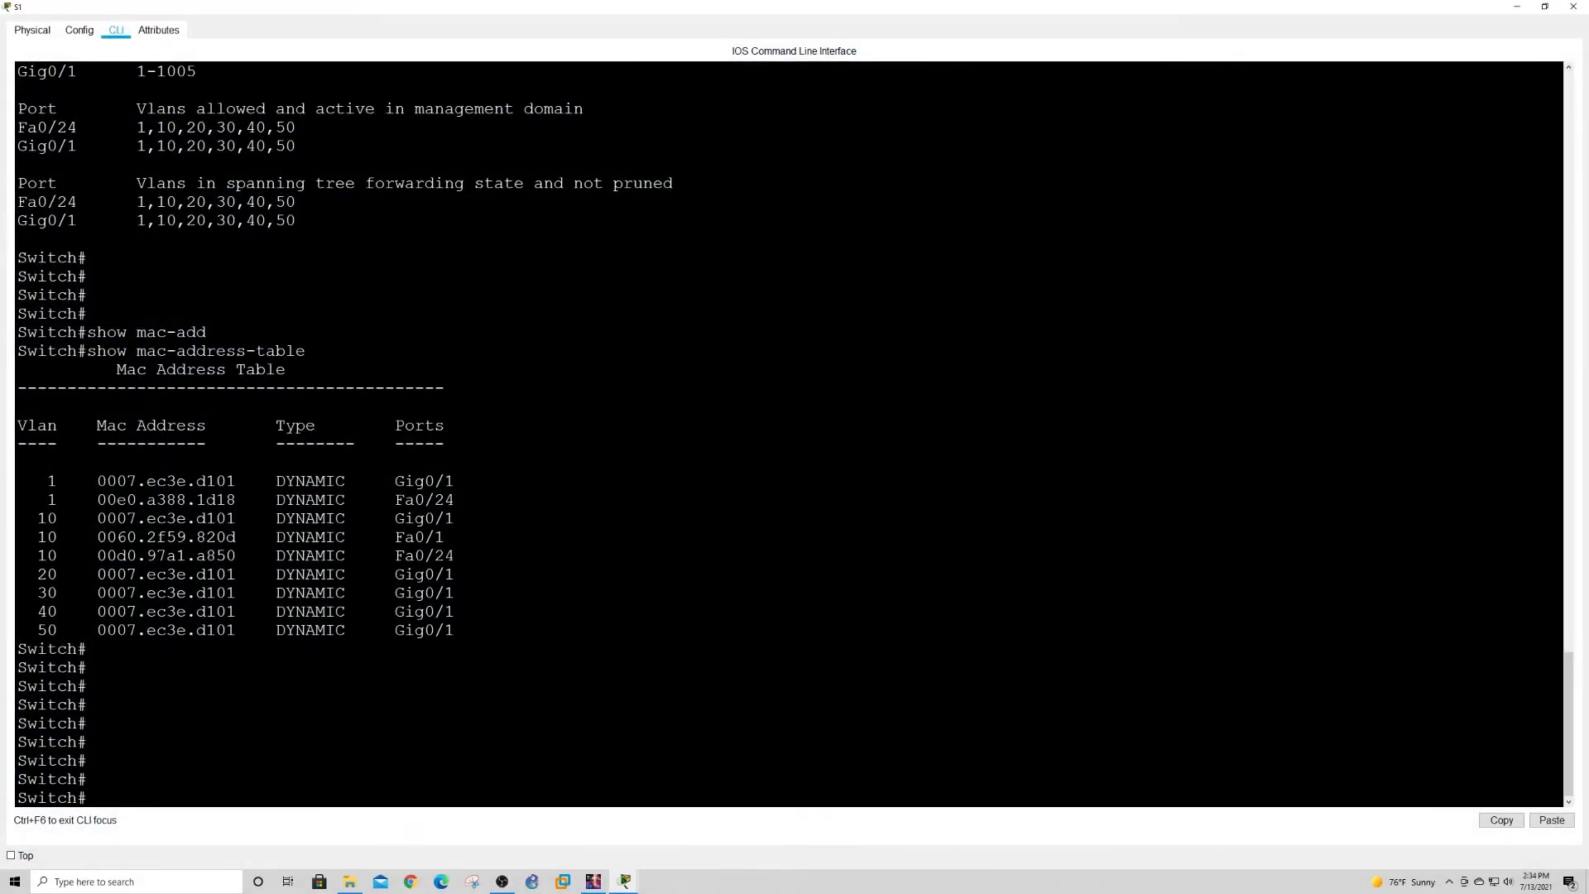
left_click_drag(37, 554, 455, 556)
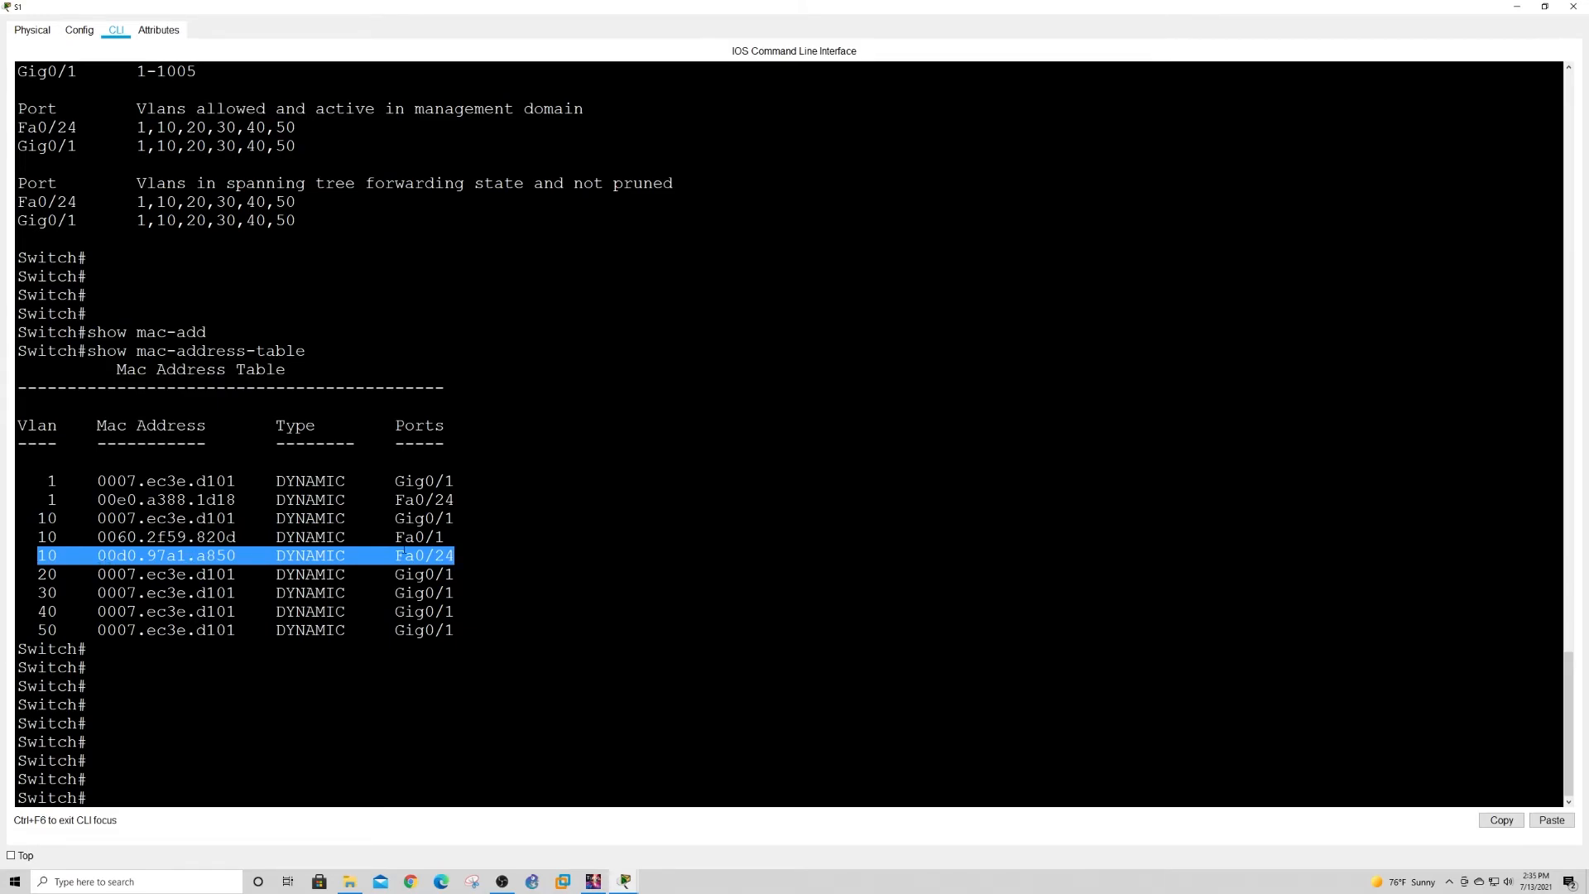
left_click(1517, 7)
mouse_move(473, 484)
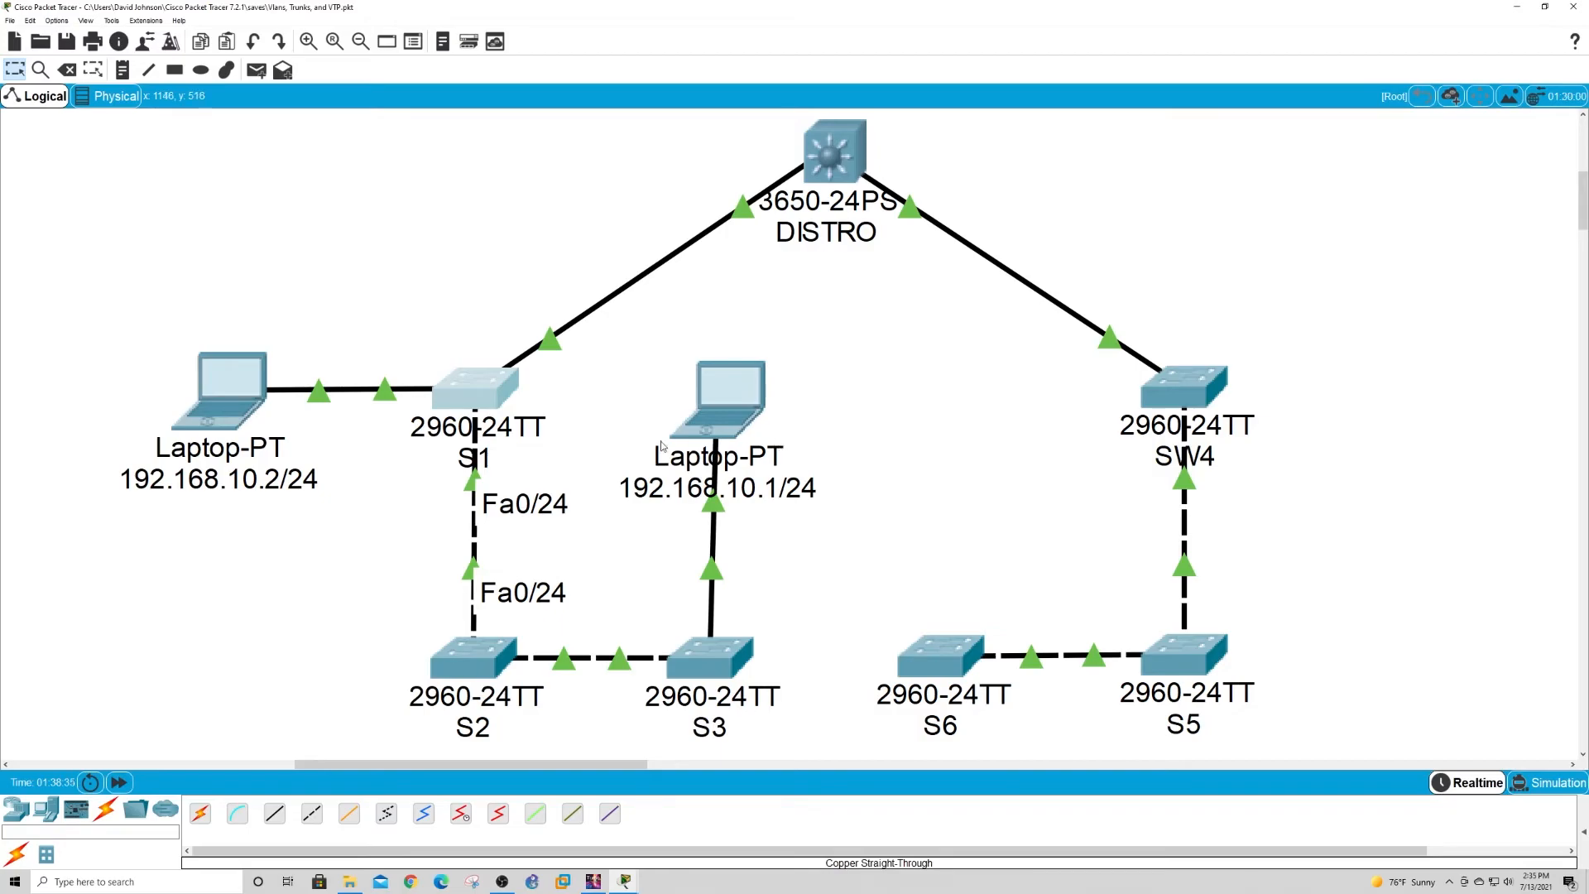
mouse_move(536, 426)
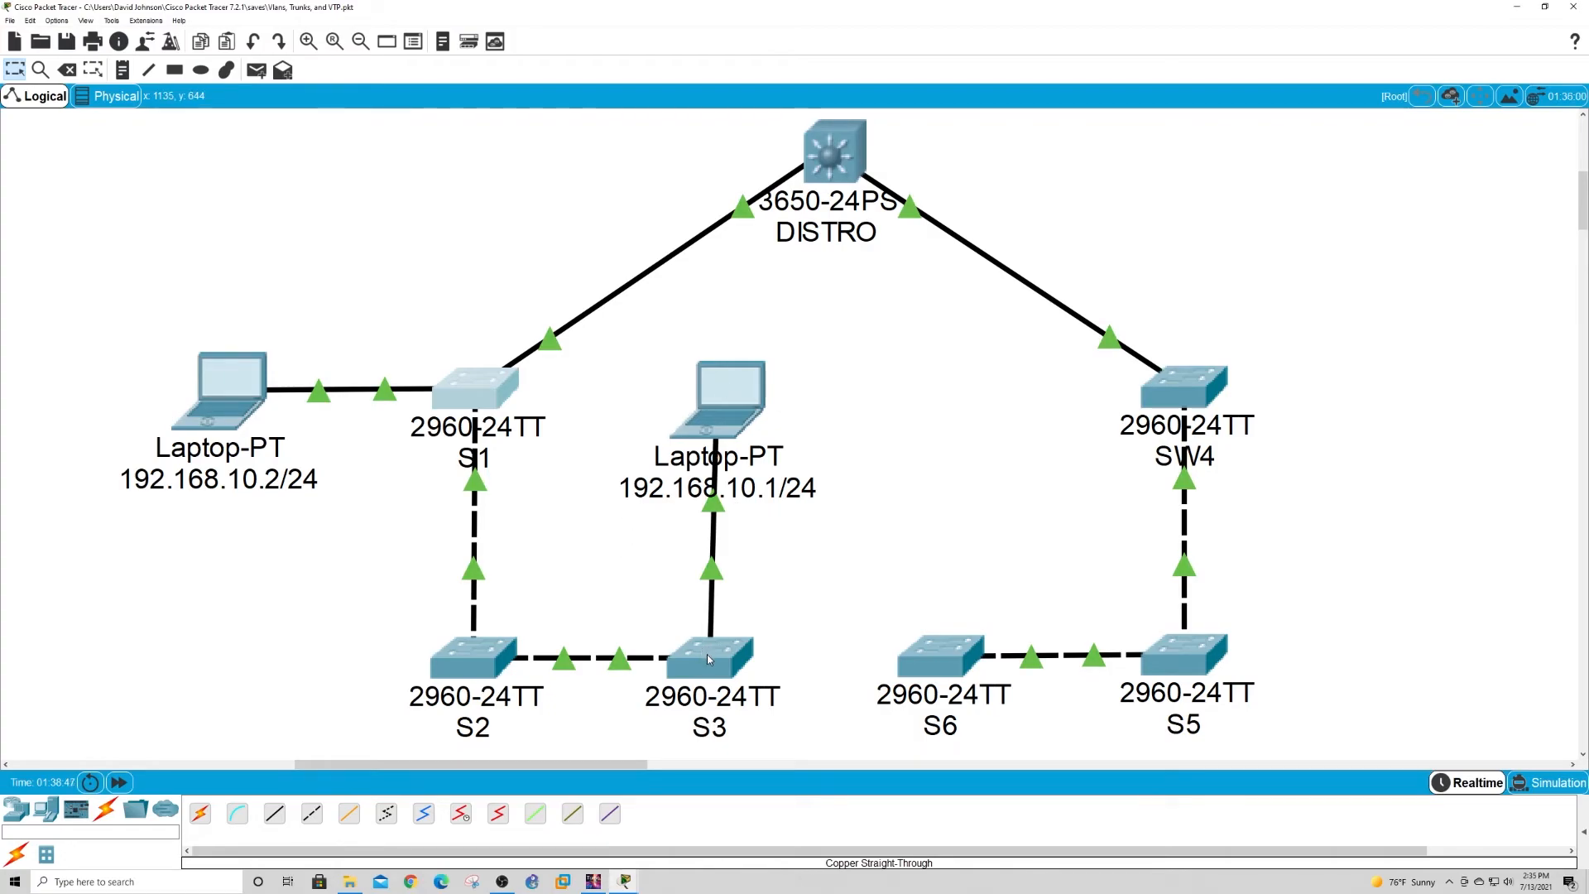
mouse_move(468, 655)
left_click_drag(600, 567, 567, 724)
left_click_drag(642, 526, 825, 561)
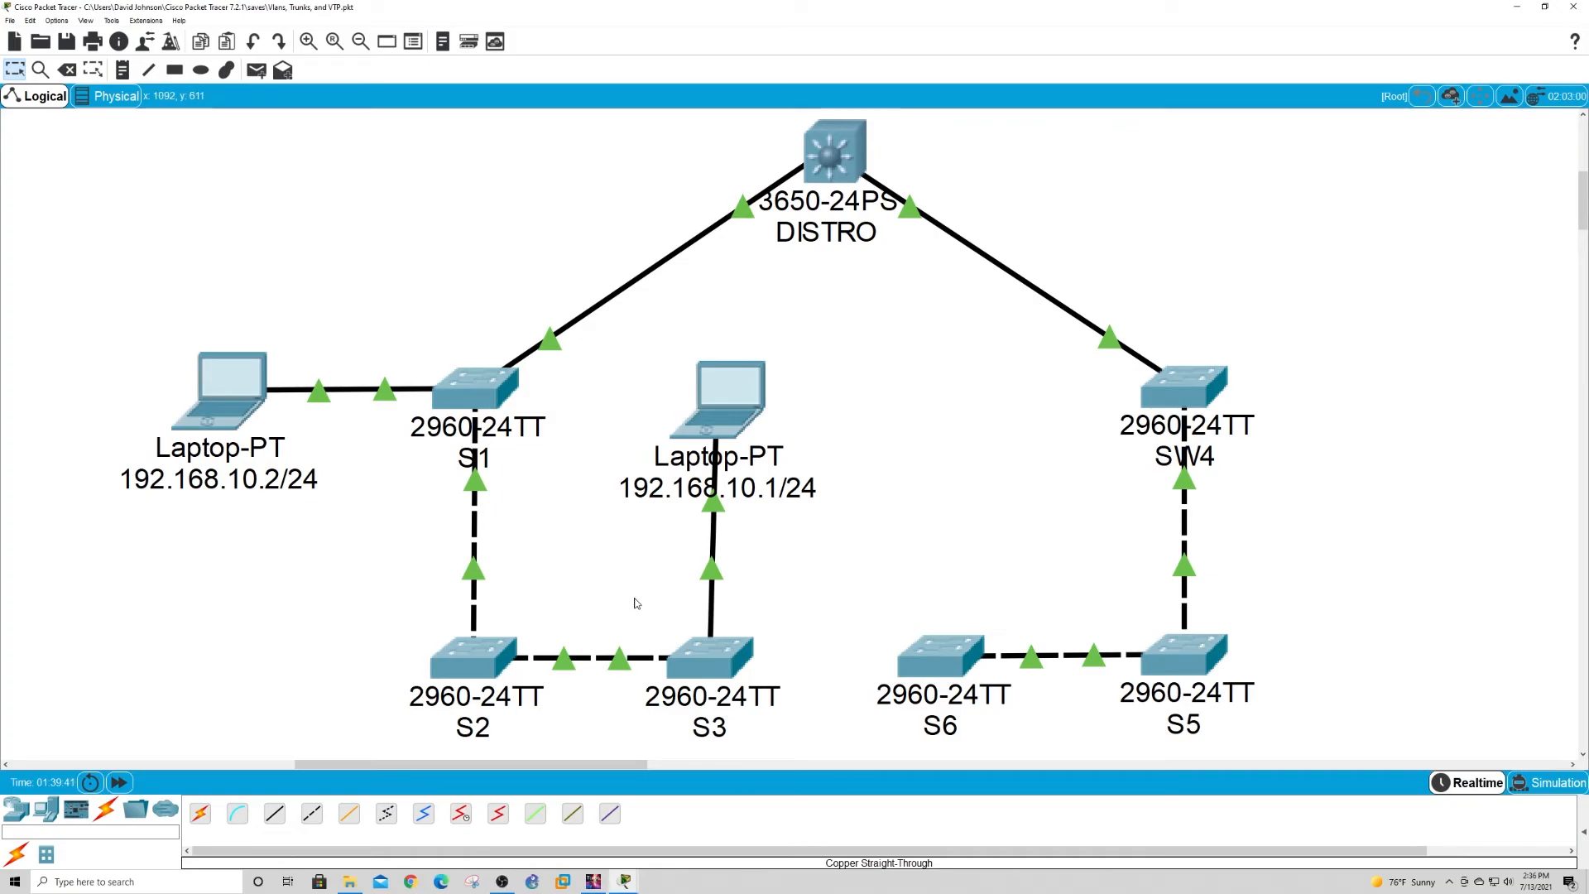
Run show vlan brief on S3 and examine its VLAN list and port assignments.
left_click(676, 667)
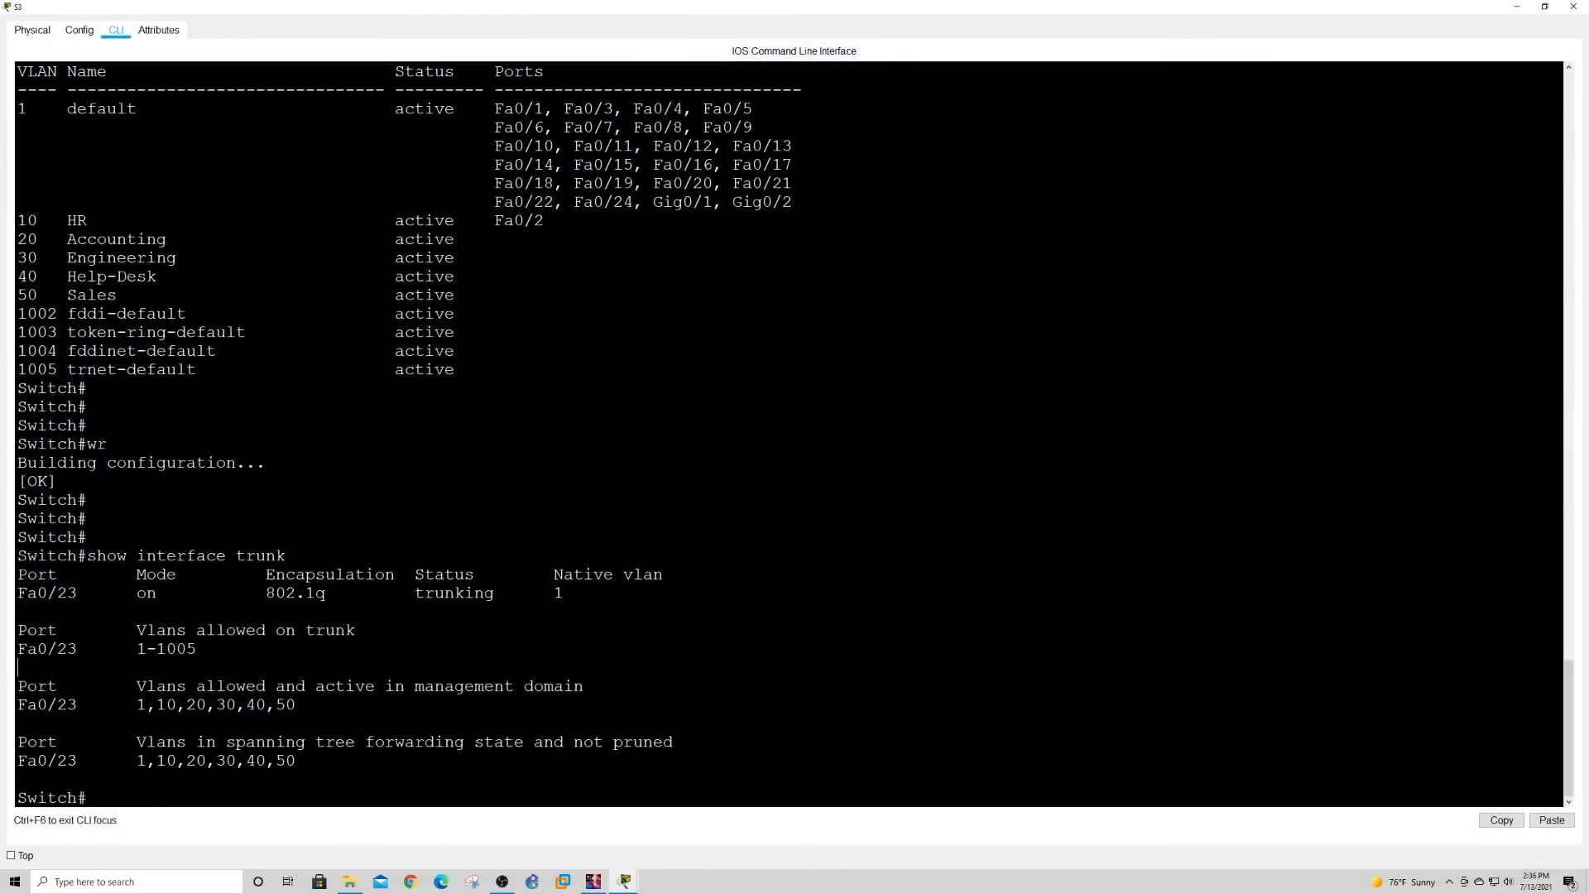
key("Return")
key("Return")
key("Return")
key("Return")
type("s")
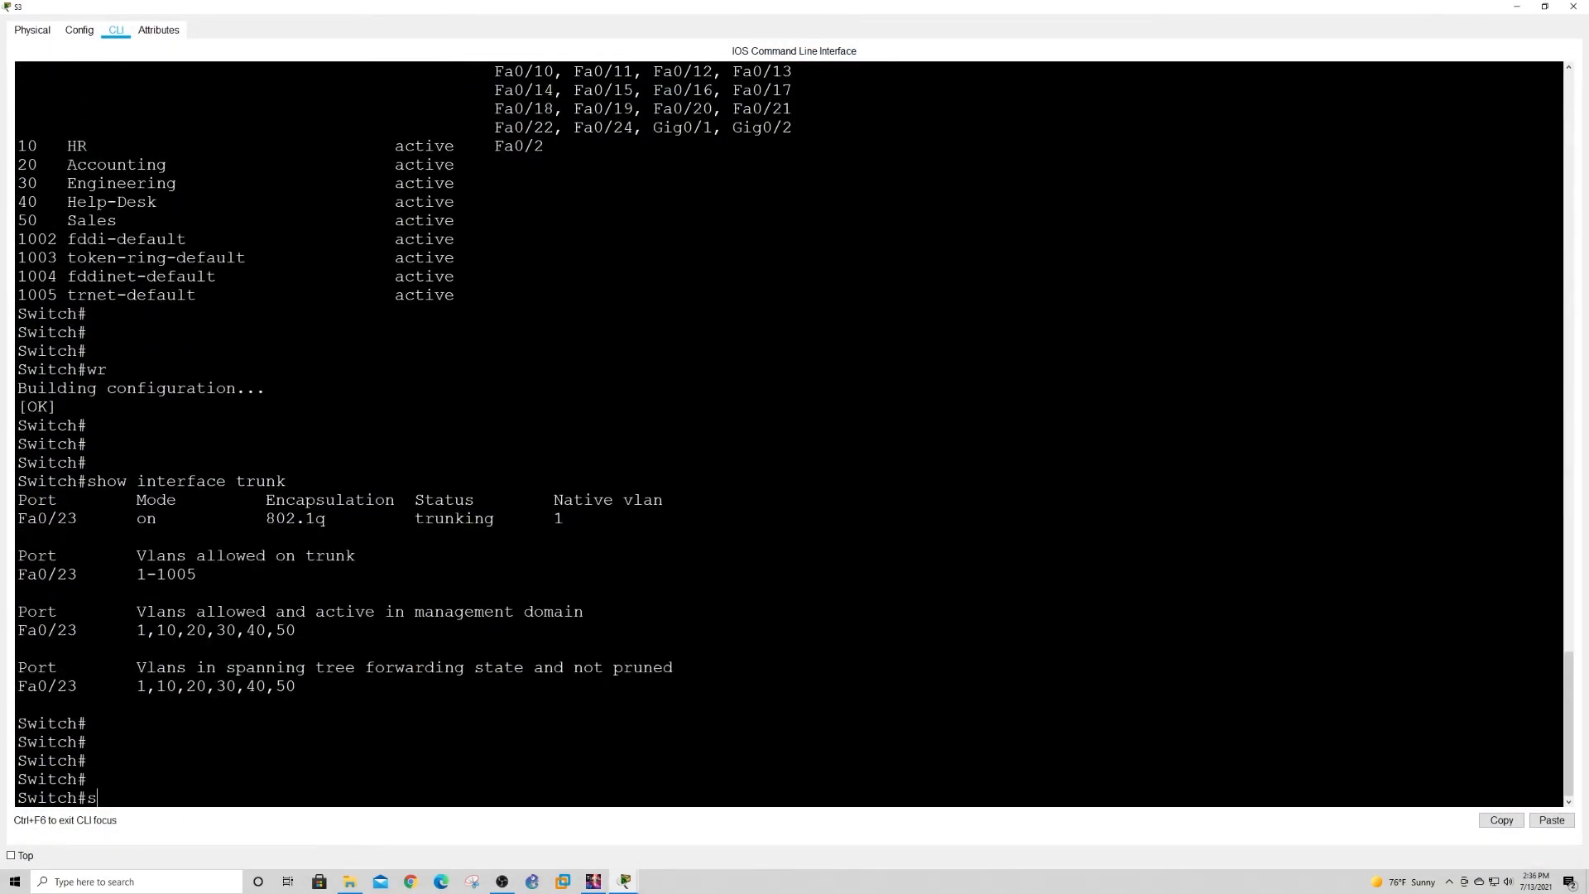
type("how vlan br")
key("Tab")
key("Return")
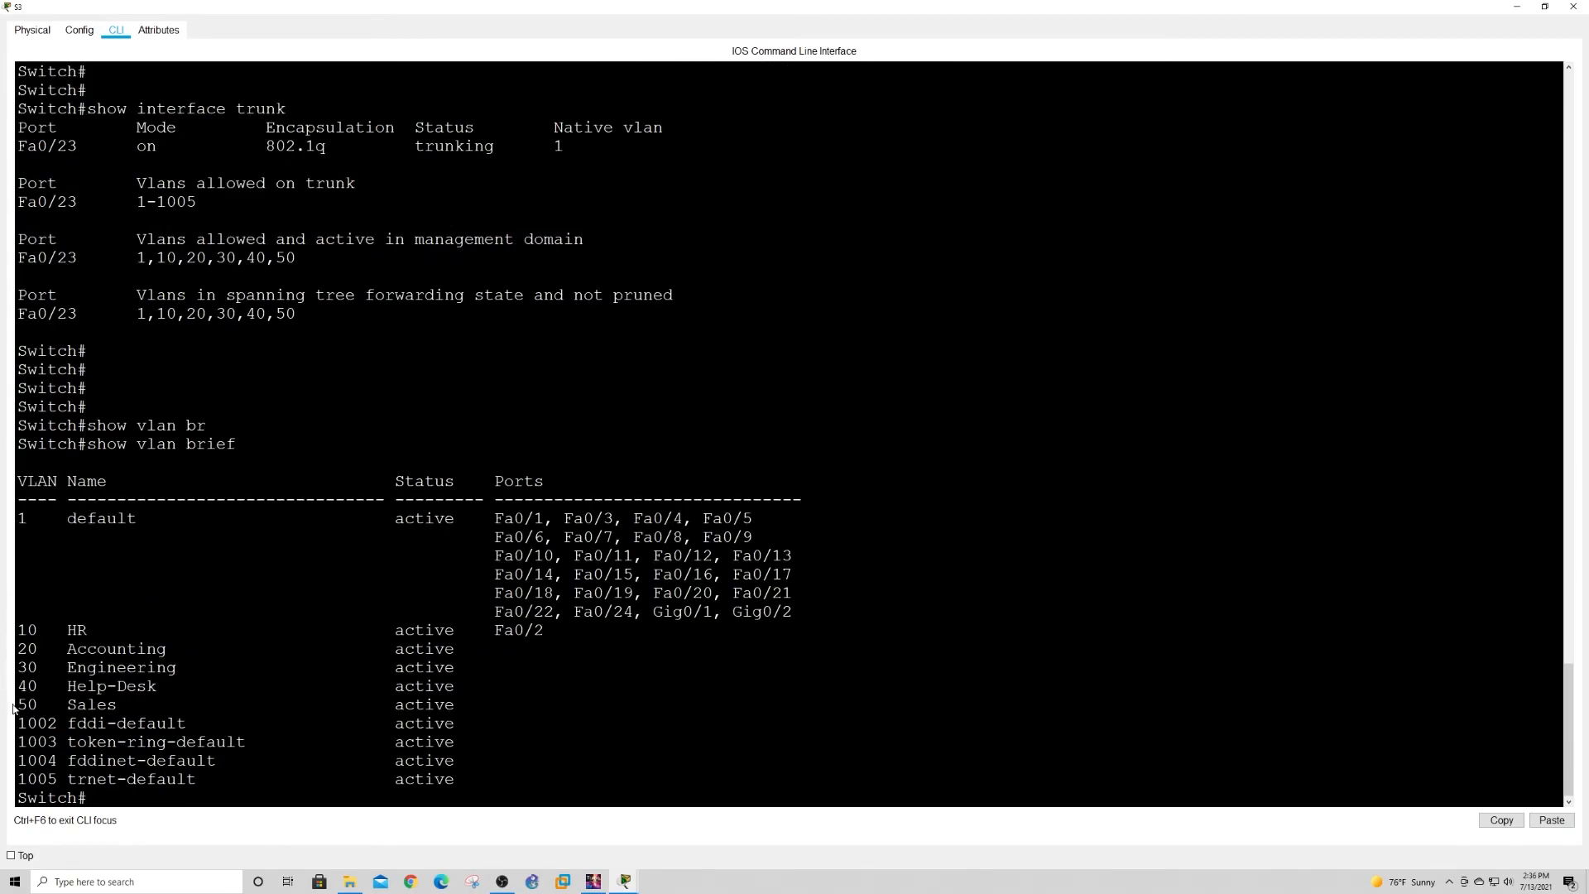
Enter privileged mode on the DISTRO switch and start global configuration with conf t.
left_click(1516, 7)
left_click(852, 157)
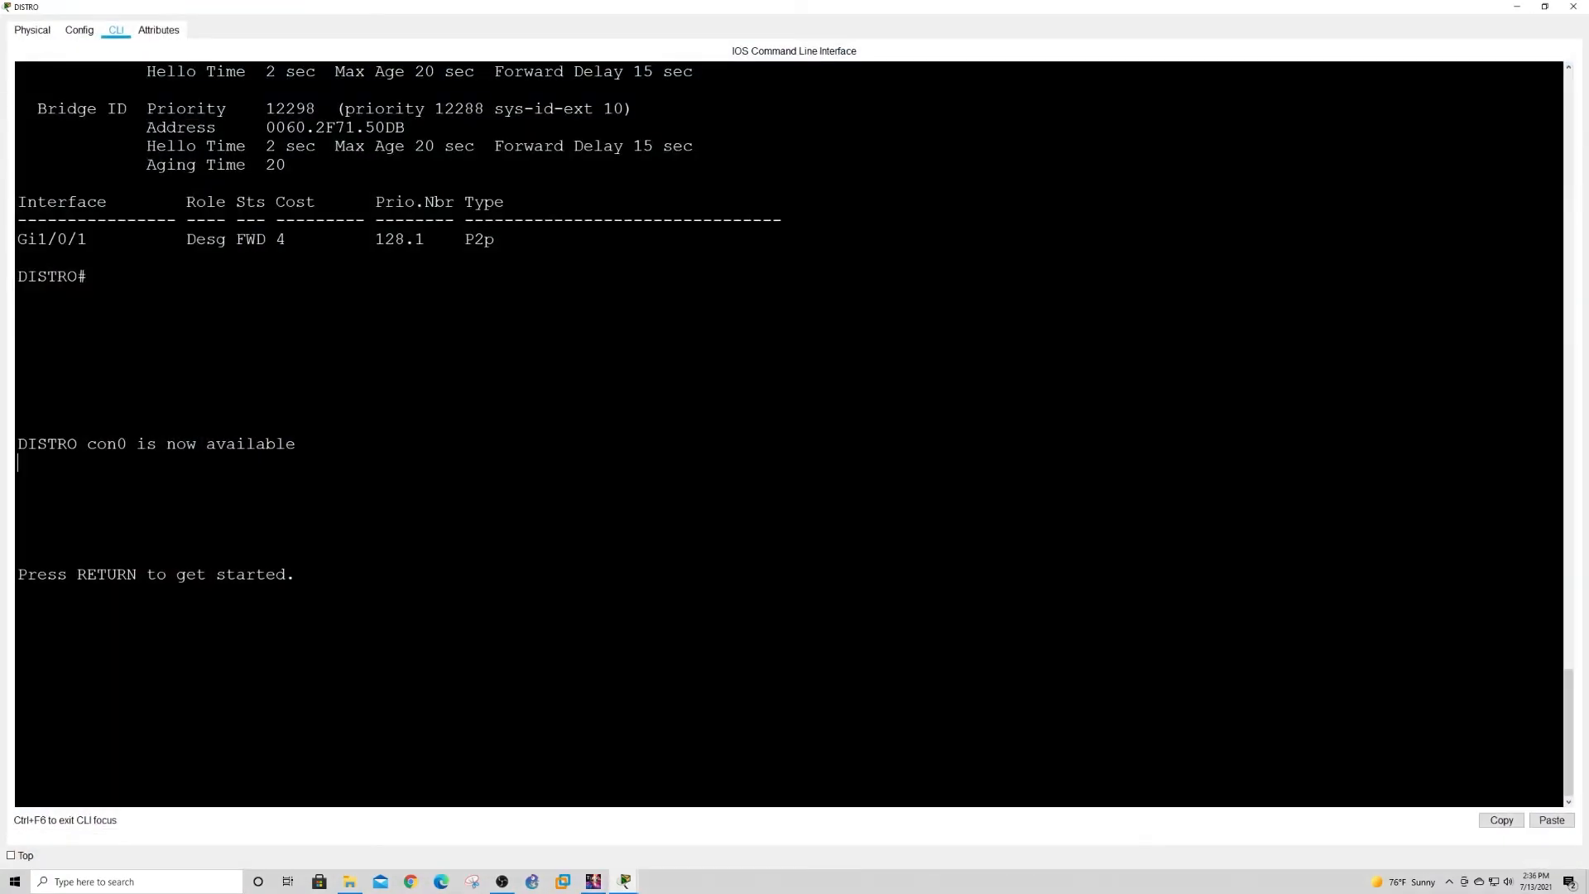
key("Return")
key("Return")
key("Return")
key("Return")
key("Return")
type("enable")
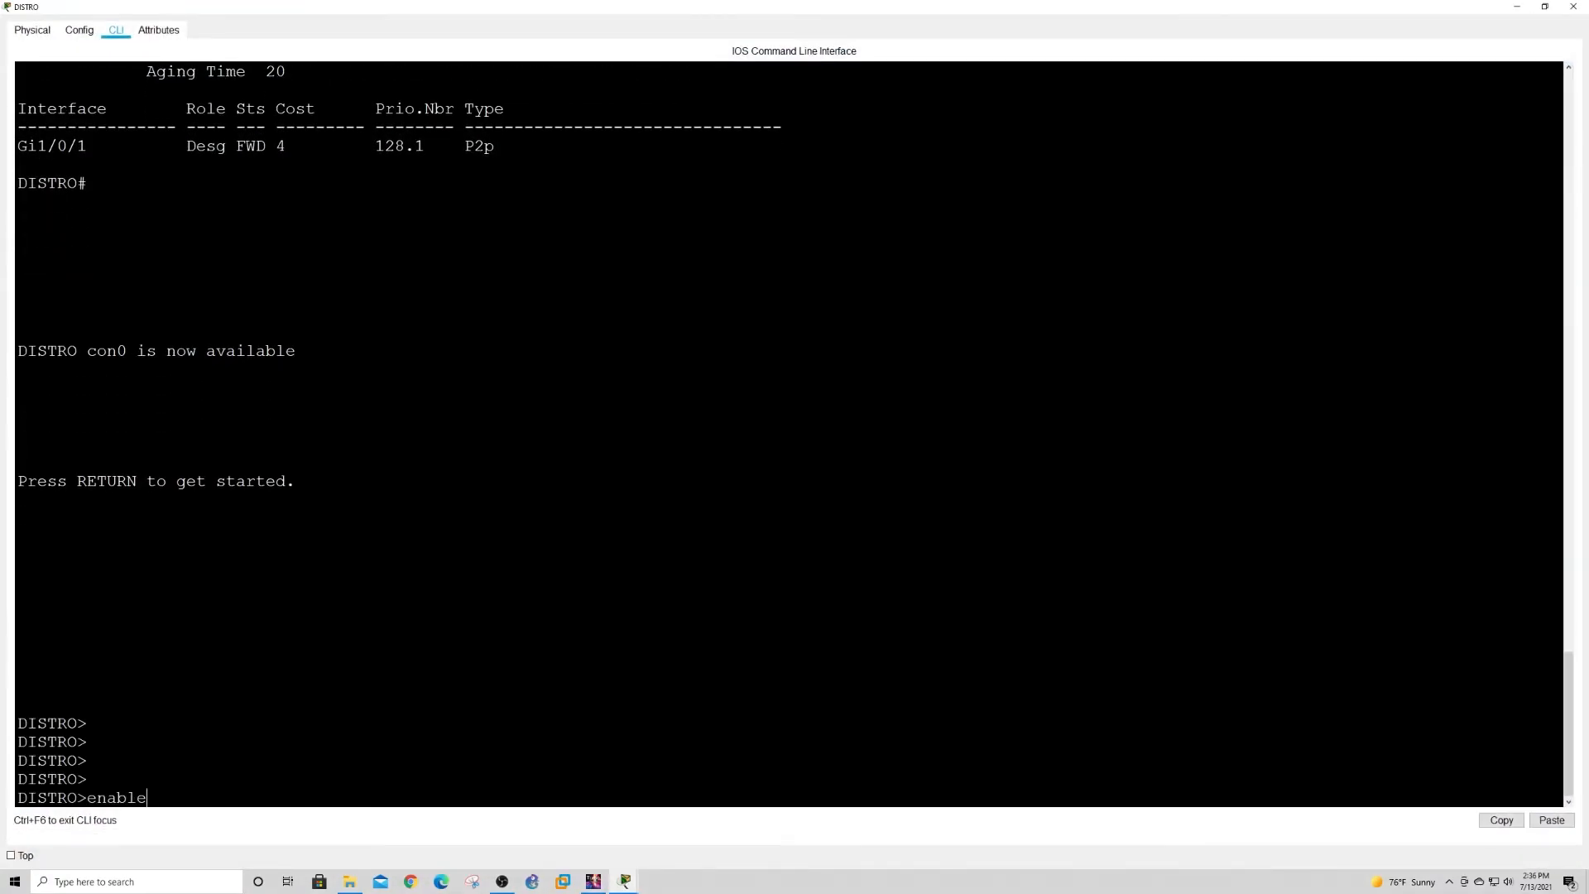
key("Return")
type("conf t")
key("Return")
Run do show vlan br on DISTRO to examine the existing VLANs.
type("do show vlan br")
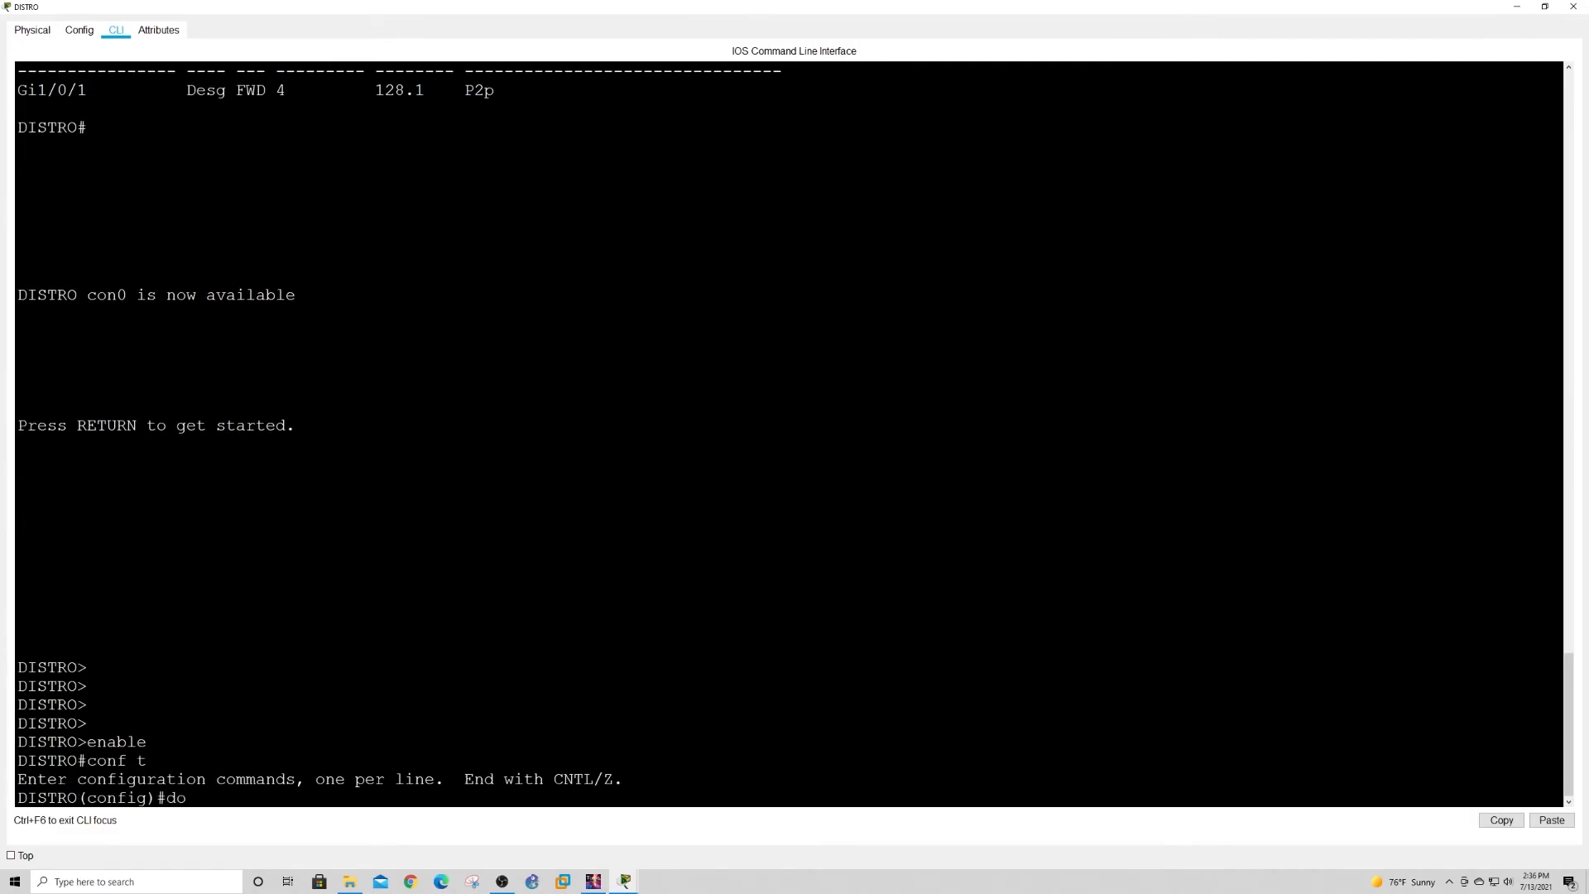
key("Tab")
key("Return")
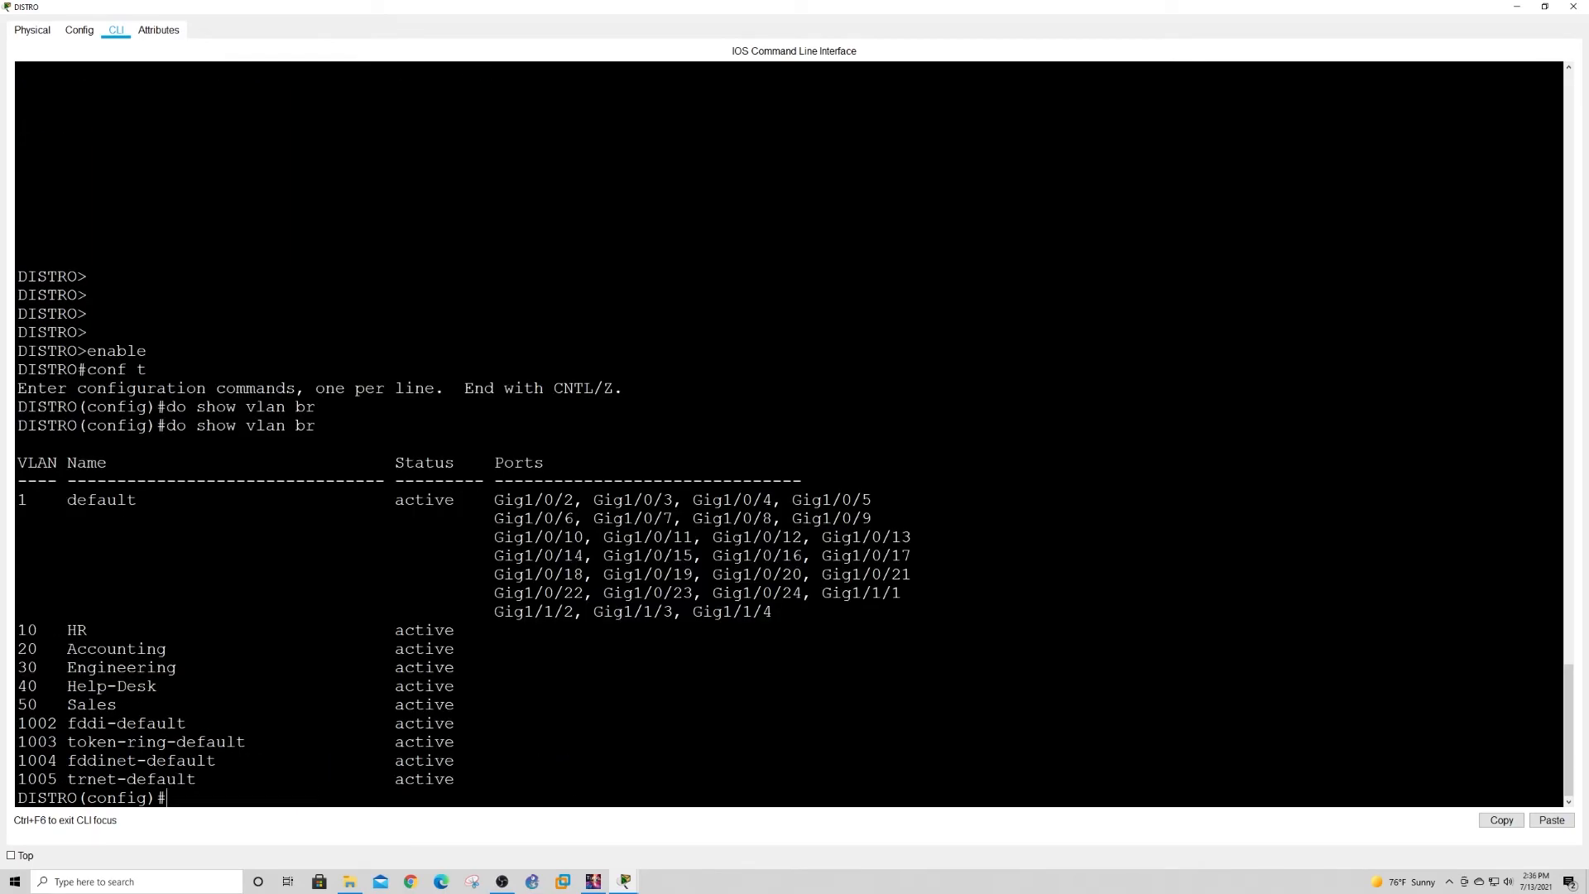
Create VLAN 60 on DISTRO and name it VPN-Testers.
type("vlan 60")
key("Return")
type("name ")
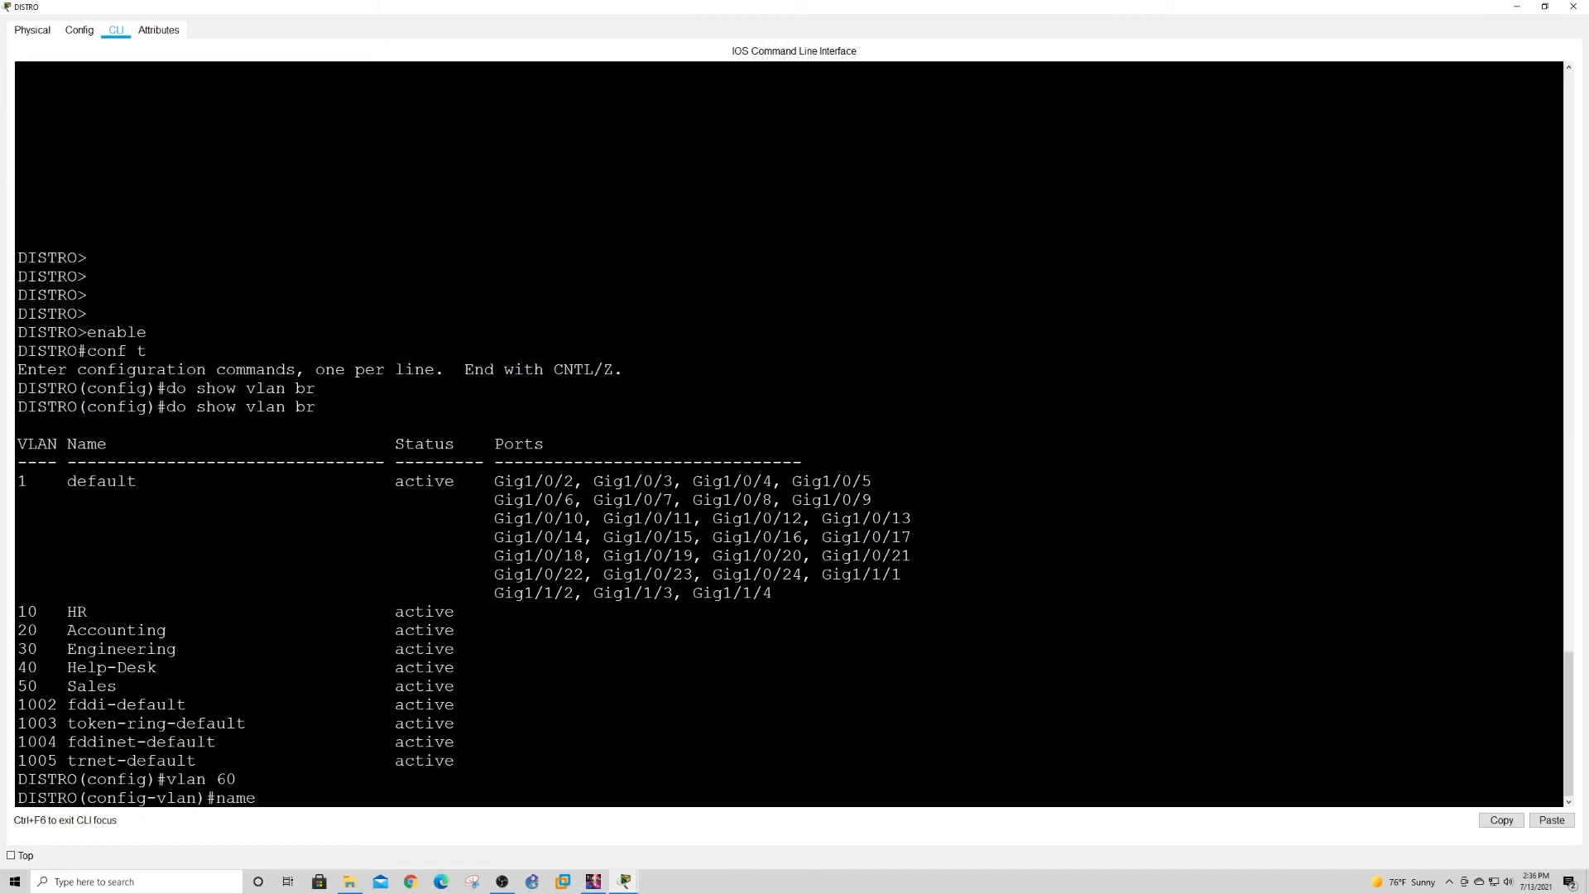
type("VPN-Testers")
key("Return")
Leave configuration mode on DISTRO and save the running configuration with wr.
key("ctrl+z")
key("Return")
key("Return")
key("Return")
key("Return")
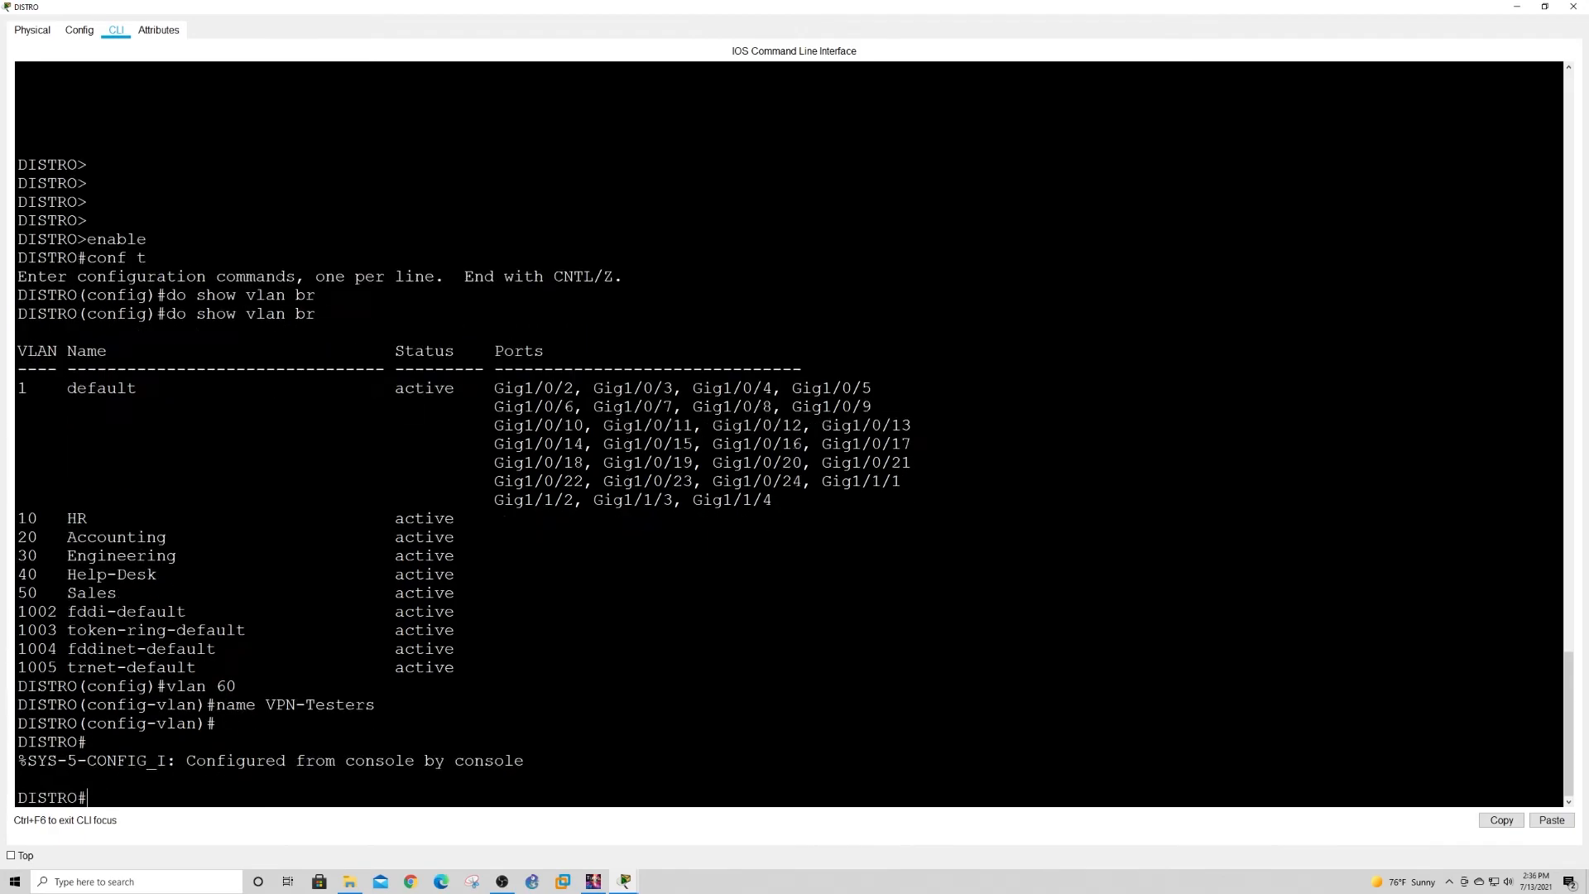
type("wr")
key("Return")
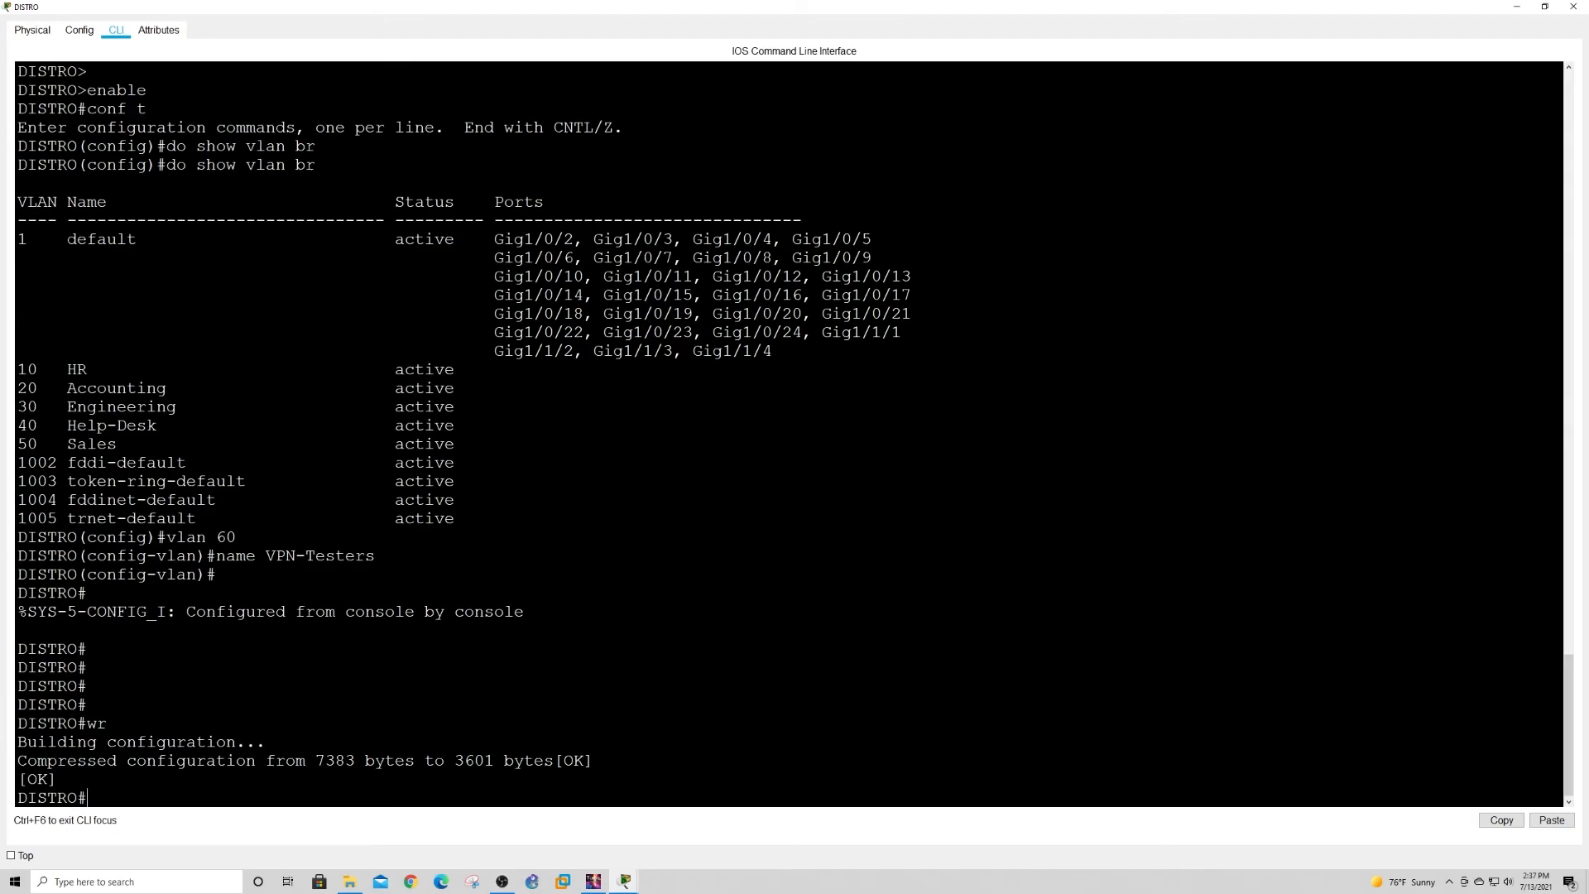
Run show int trunk on DISTRO repeatedly and check its Gig1/0/1 trunk for VLAN 60 in the active and forwarding lists.
type("show int trunk")
key("Return")
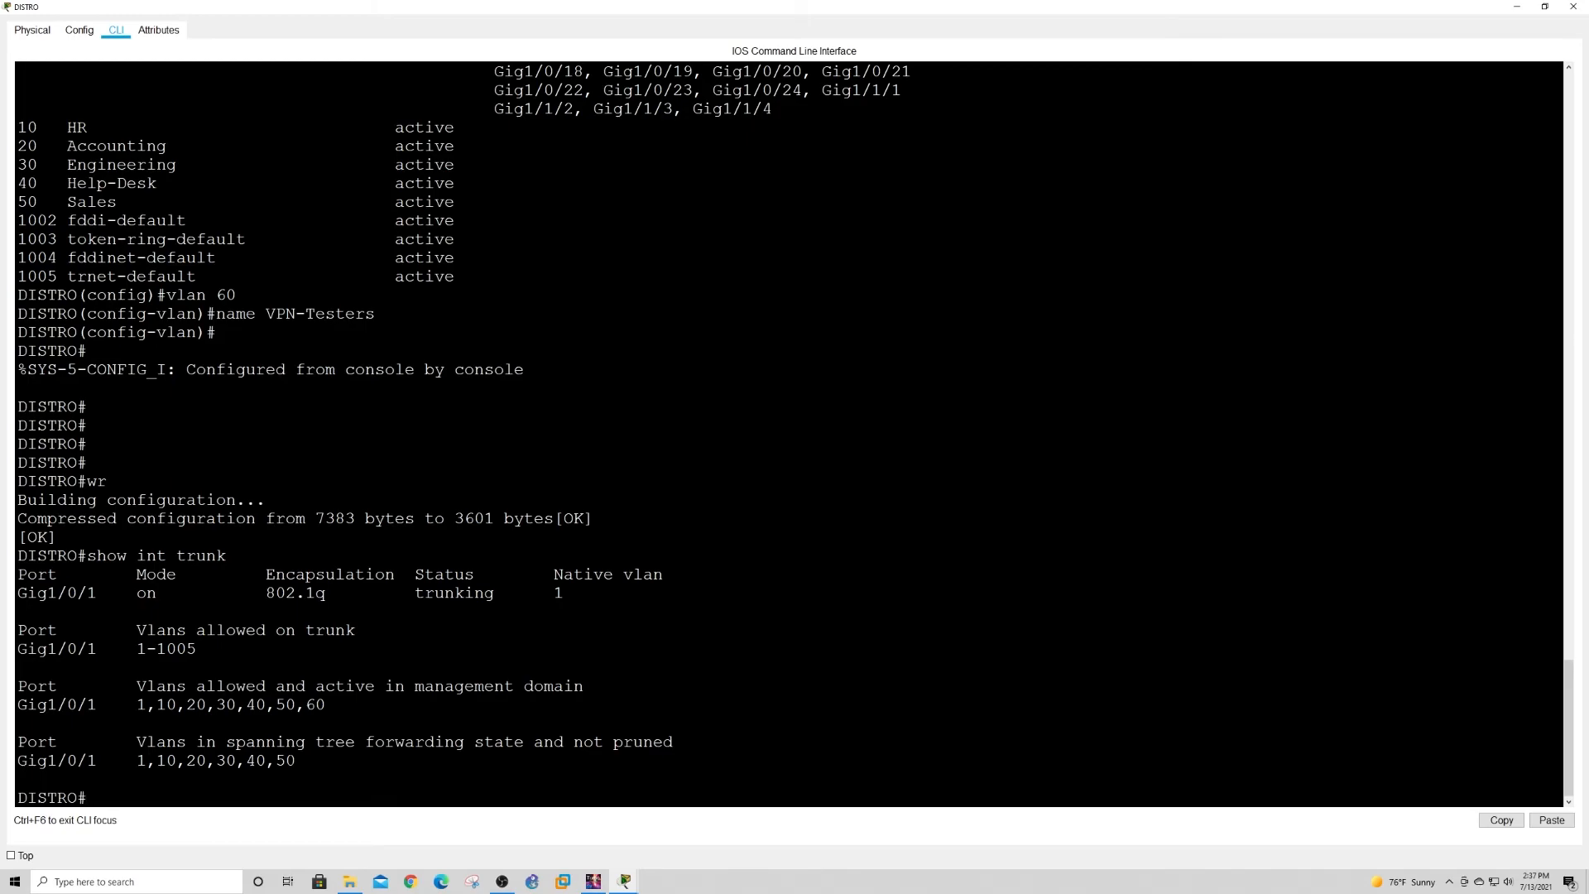
key("Return")
key("Return")
key("Up")
key("Return")
key("Up")
key("Return")
key("Up")
key("Return")
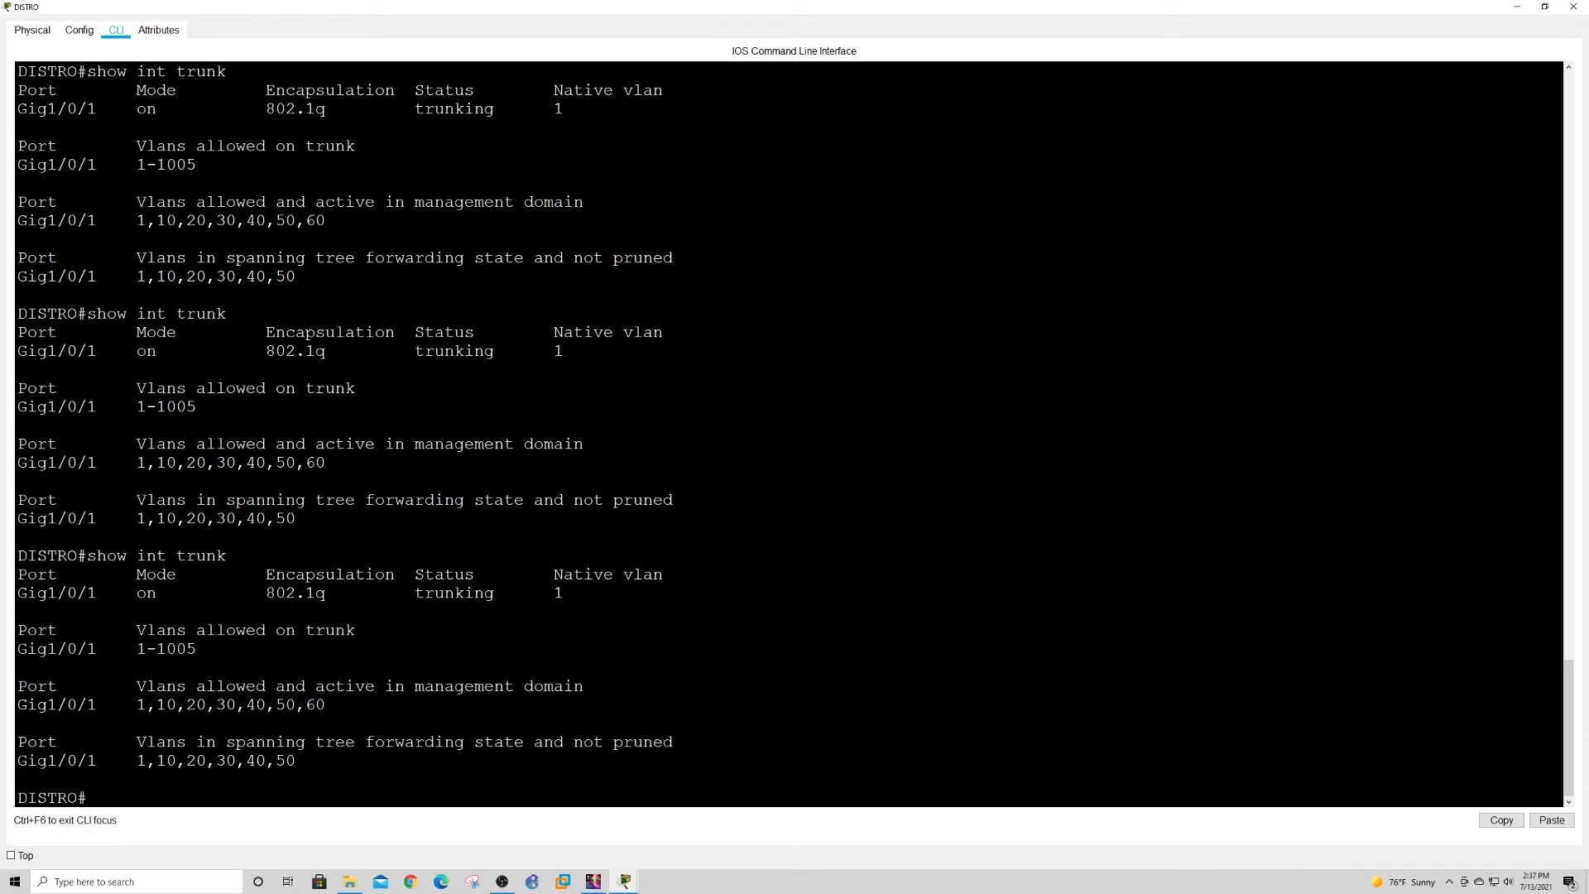
key("Up")
key("Return")
mouse_move(328, 759)
left_mouse_down()
mouse_move(298, 760)
mouse_move(316, 760)
left_mouse_up()
Run show int trunk on S3 three times to check whether VLAN 60 is carried on its Fa0/23 trunk.
left_click(1518, 7)
left_click(716, 658)
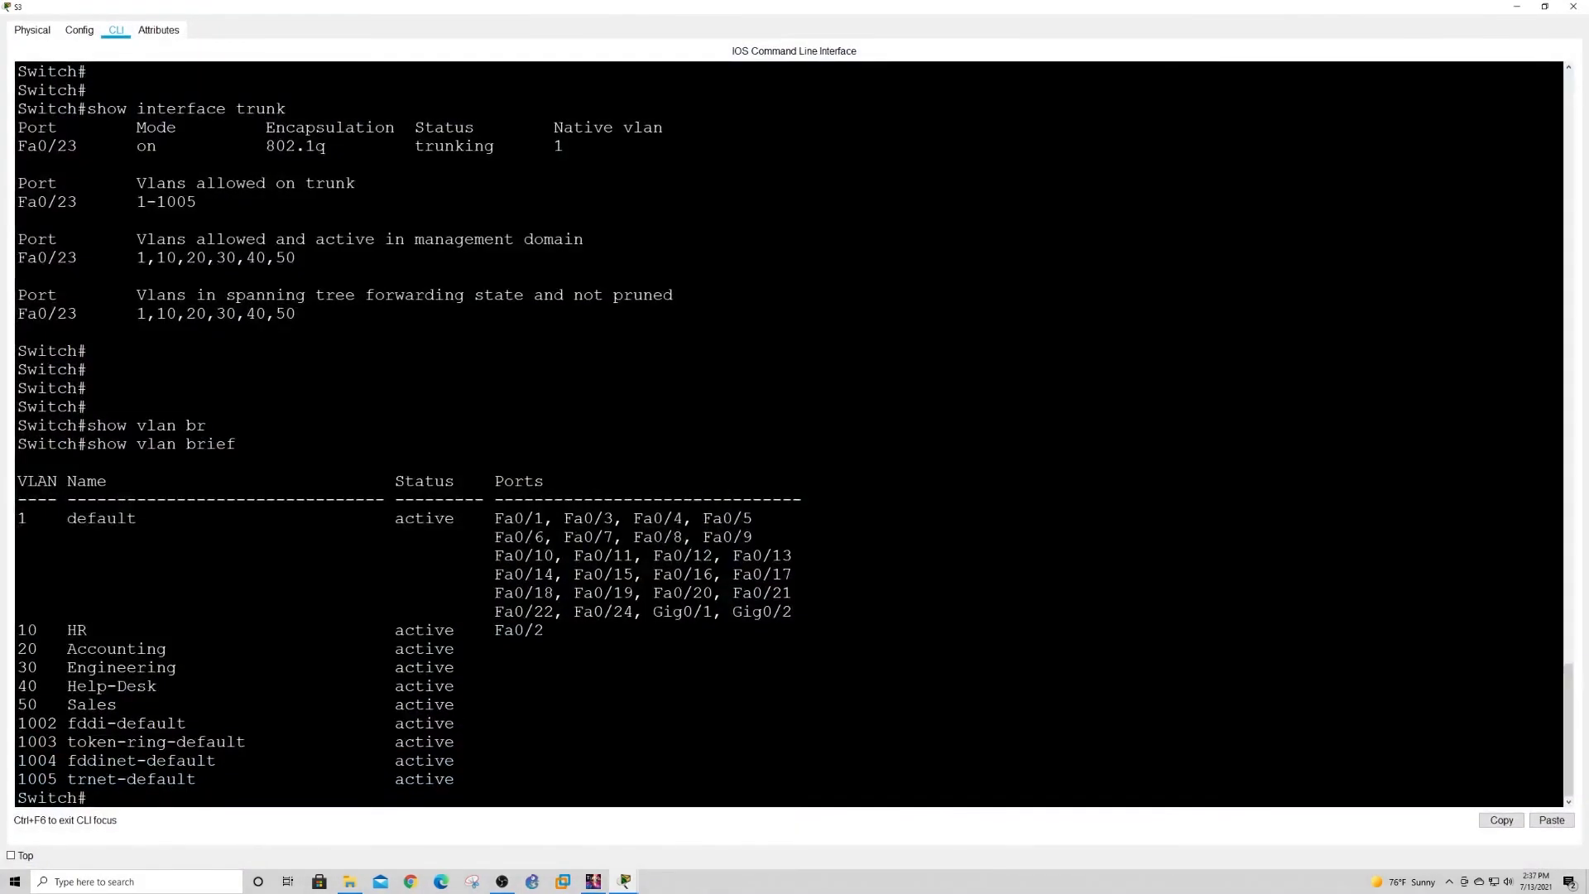
type("show int trunk")
key("Return")
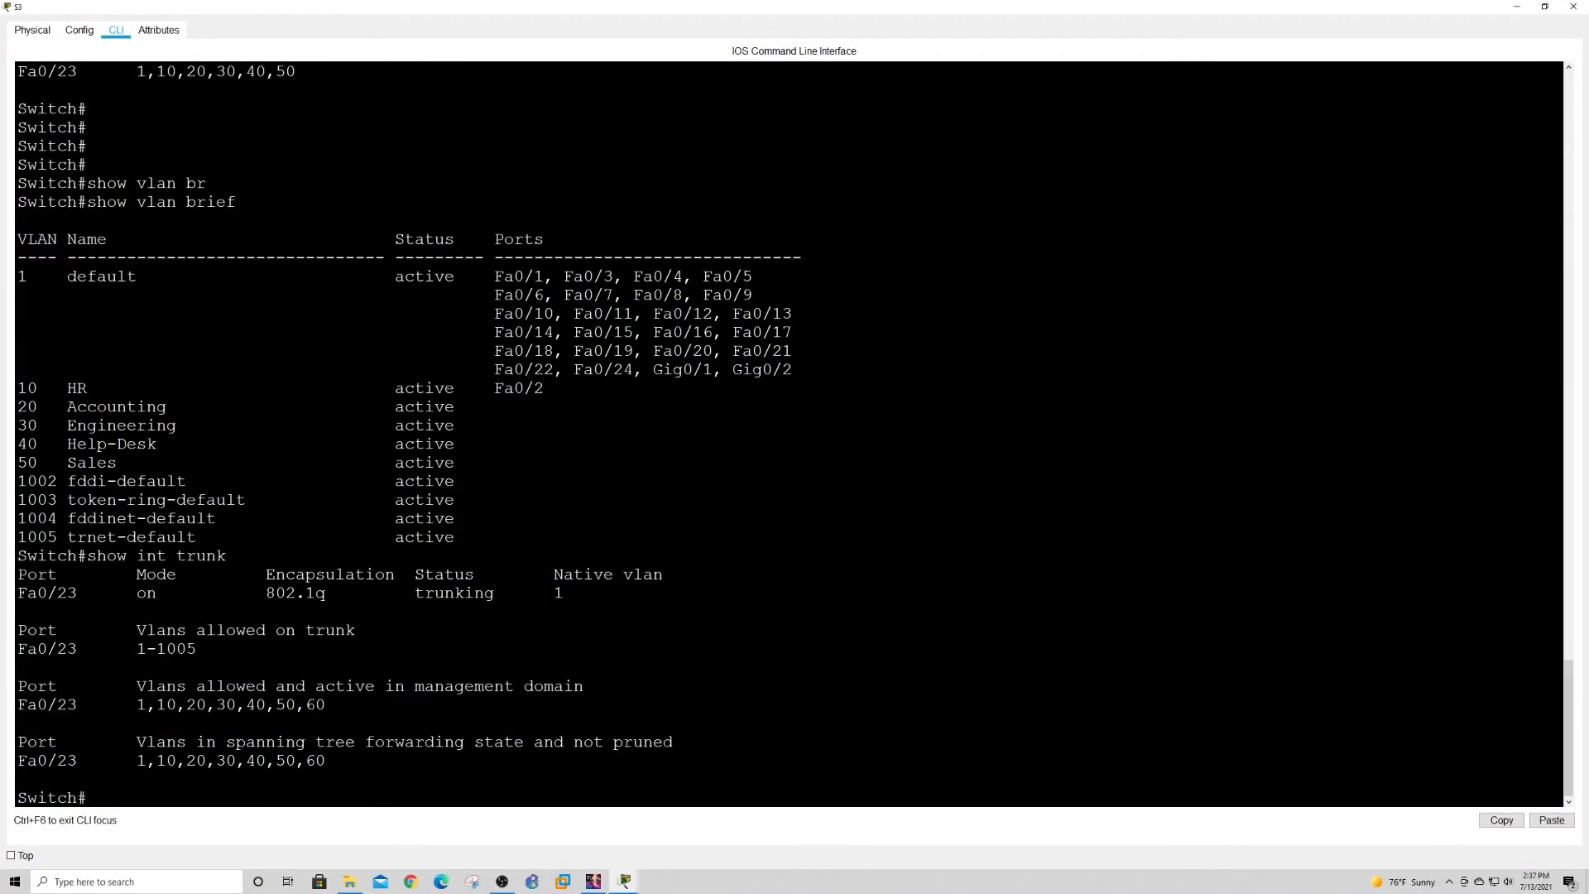
key("Up")
key("Return")
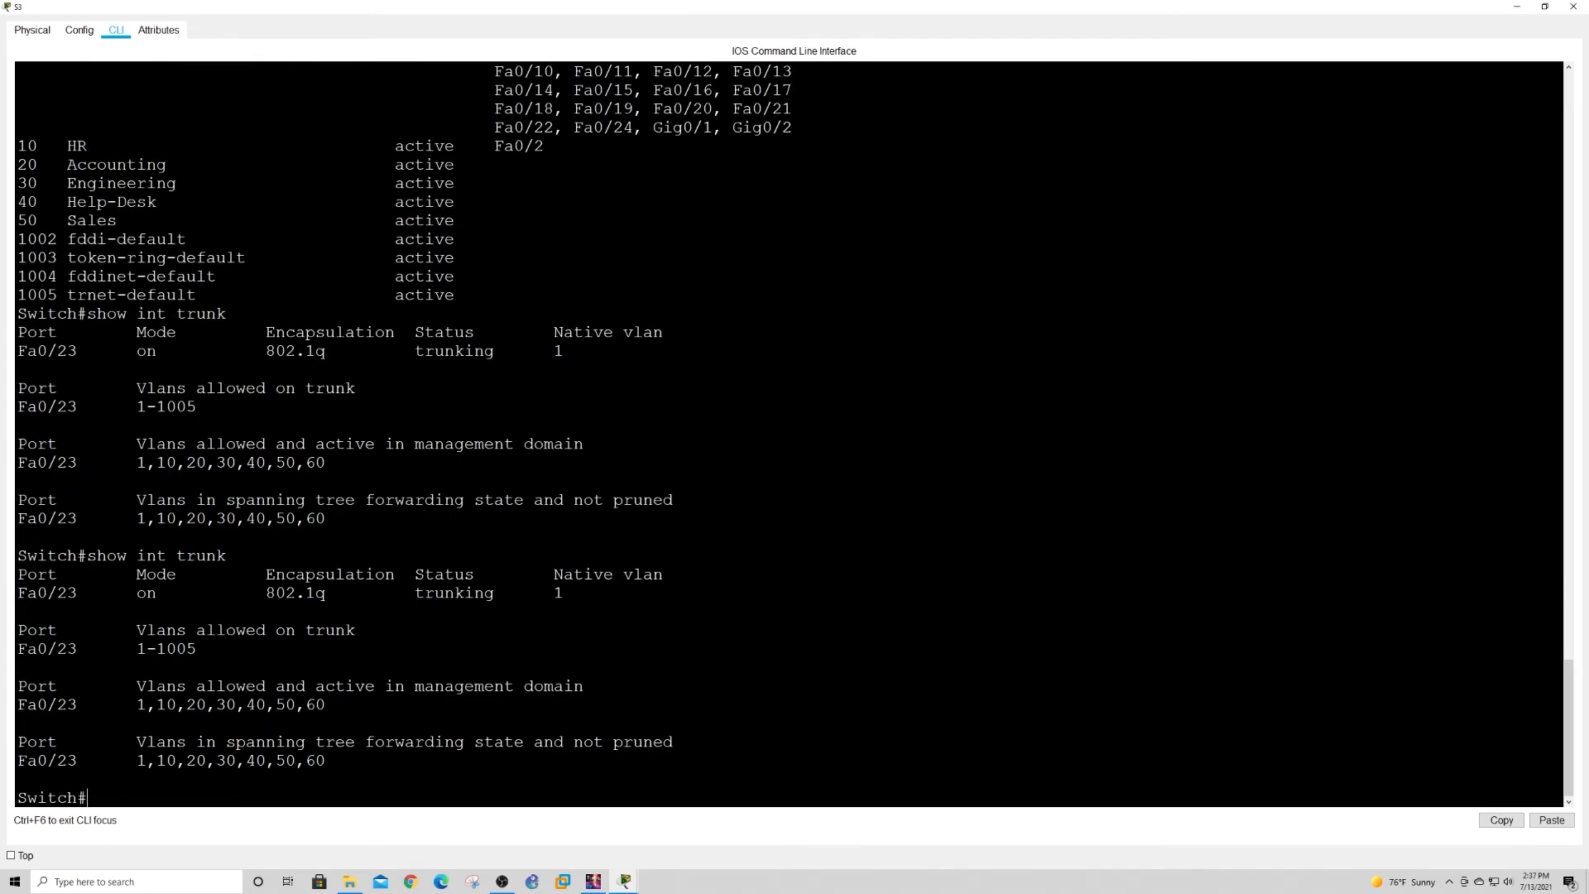
key("Up")
key("Return")
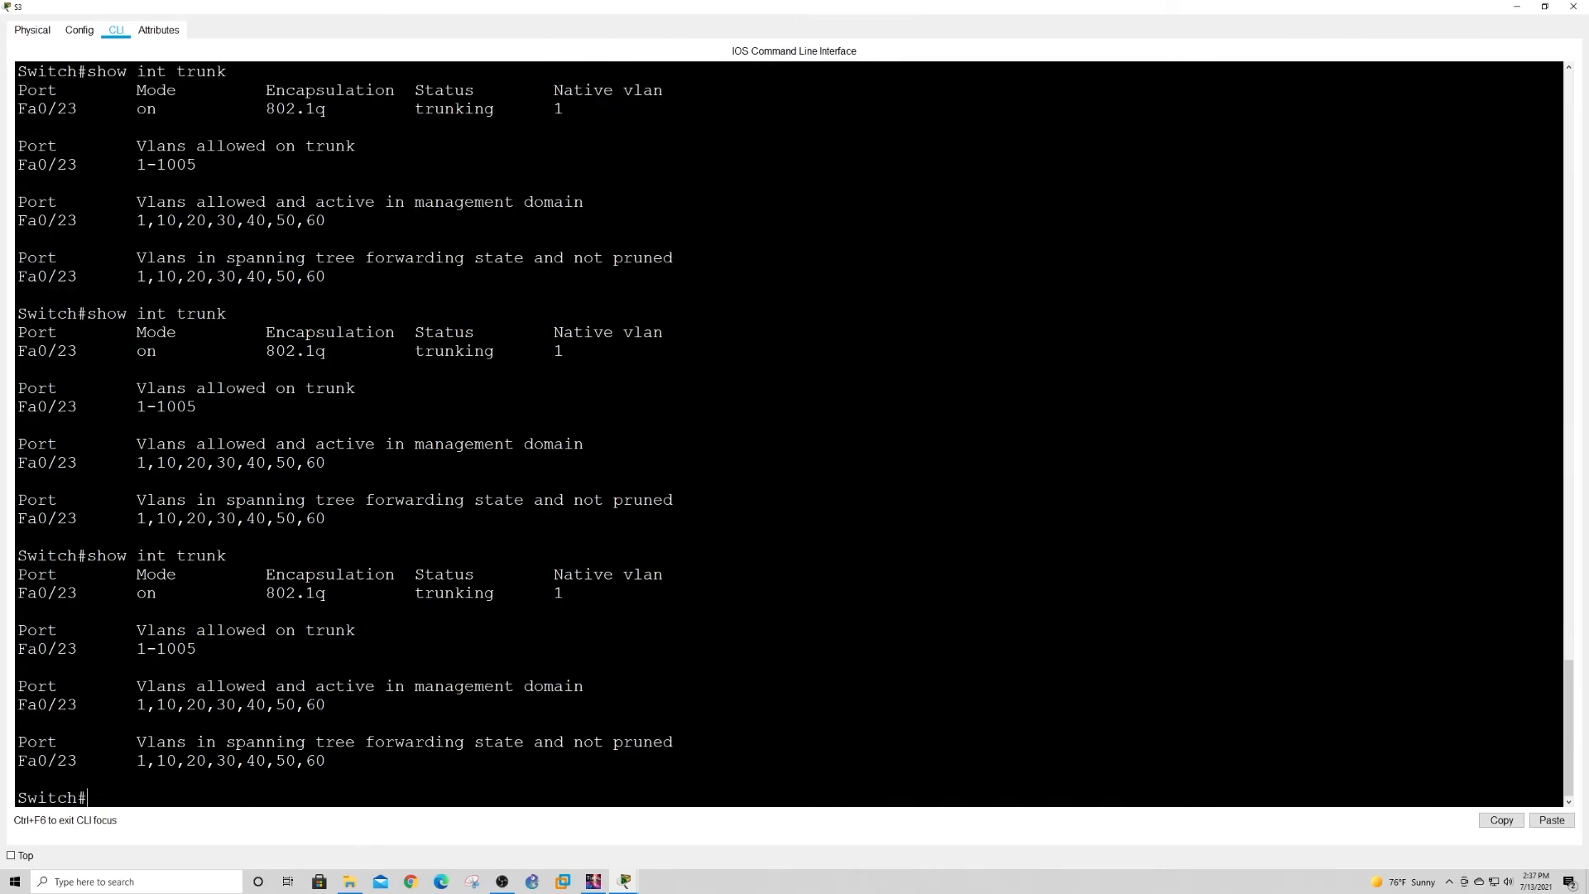
Compare the VLANs in spanning tree forwarding state across the repeated trunk outputs on S3.
scroll(795, 433, "up", 4)
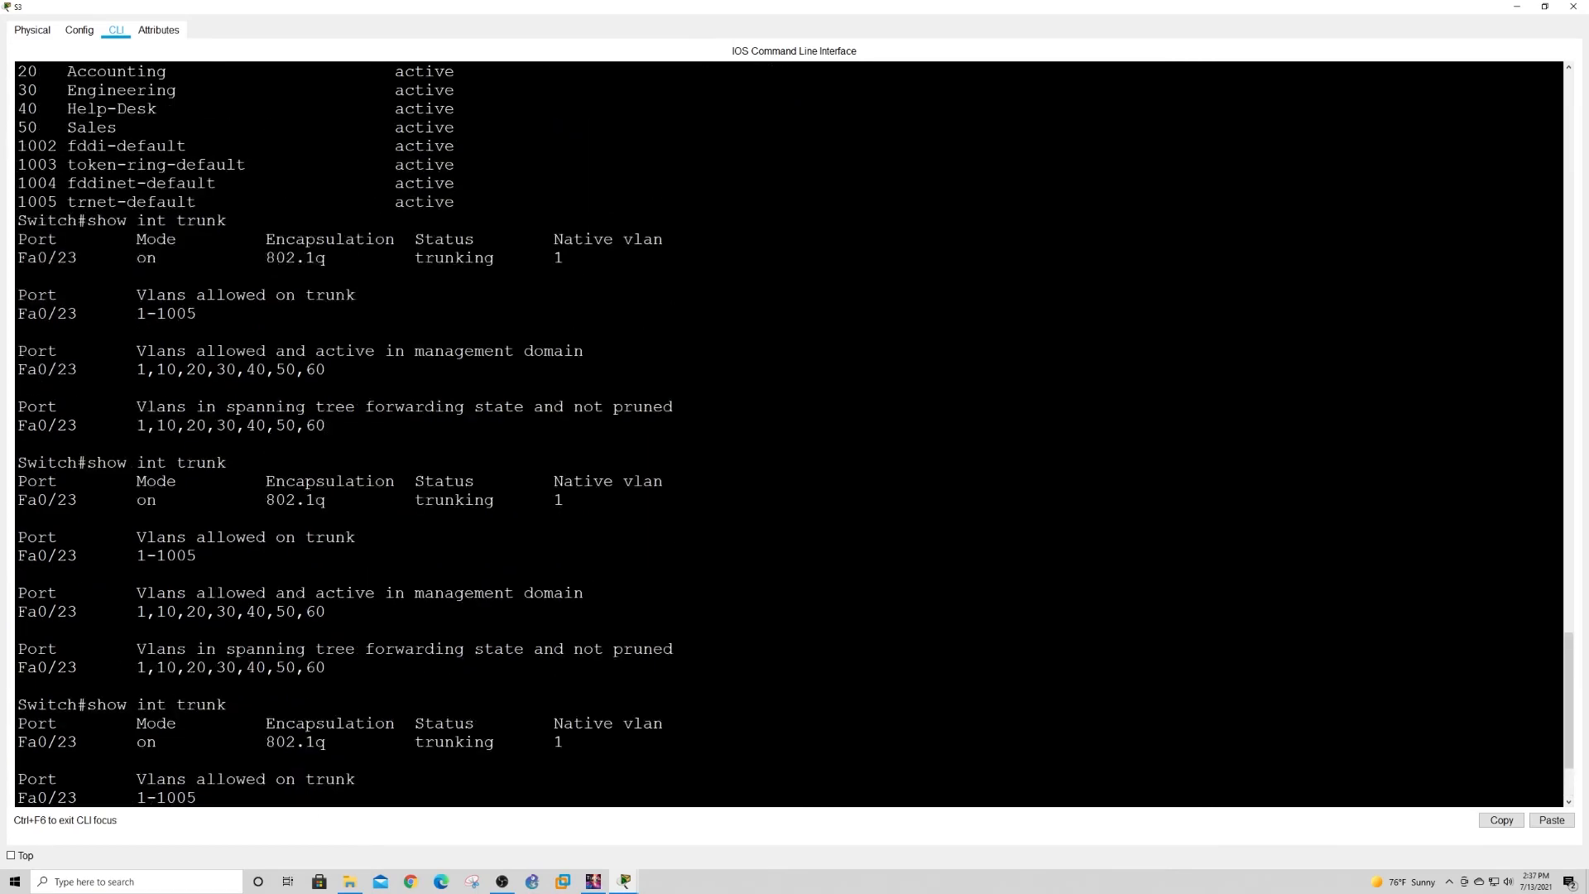
left_click_drag(325, 500, 316, 500)
scroll(320, 500, "down", 4)
scroll(320, 500, "up", 4)
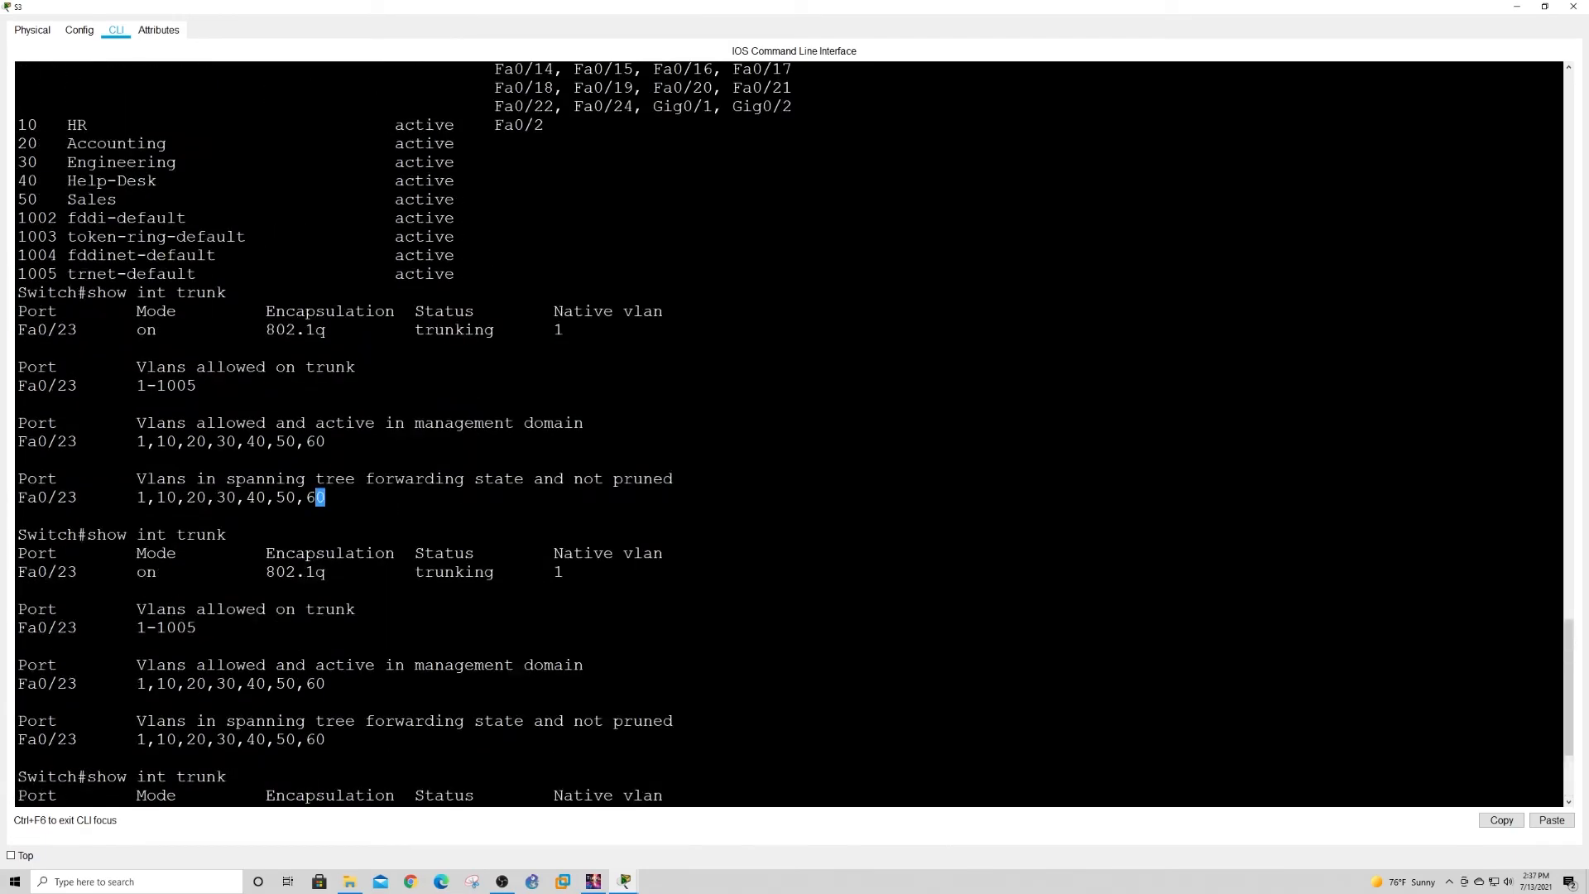
scroll(794, 433, "down", 4)
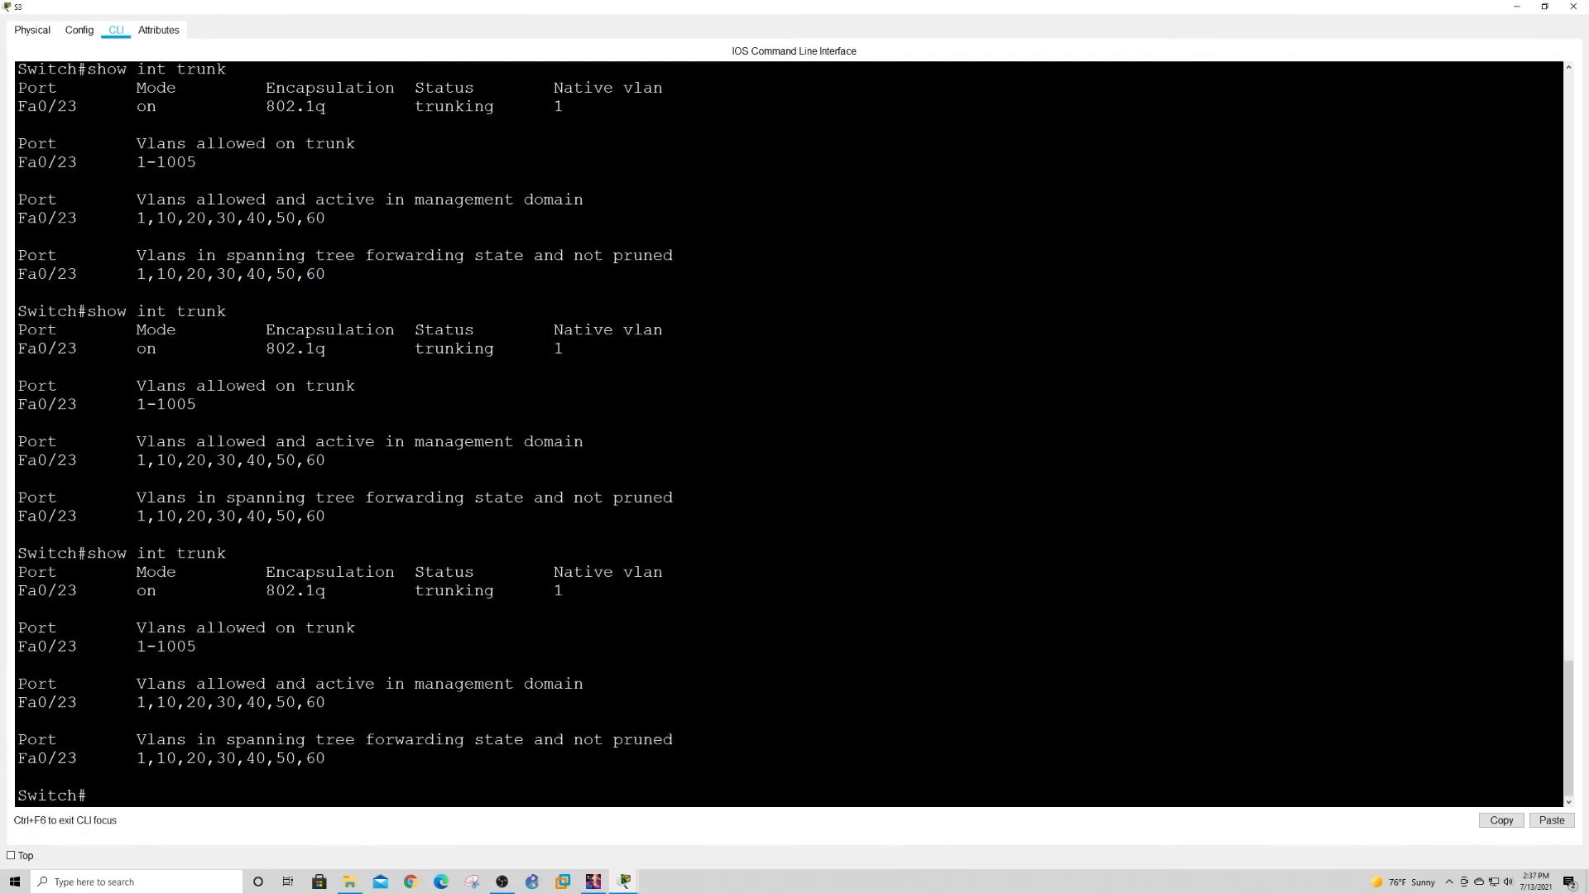
Run show vlan brief on S3 again and examine the VLAN 60 VPN-Testers entry.
type("show vlan br")
key("Tab")
key("Return")
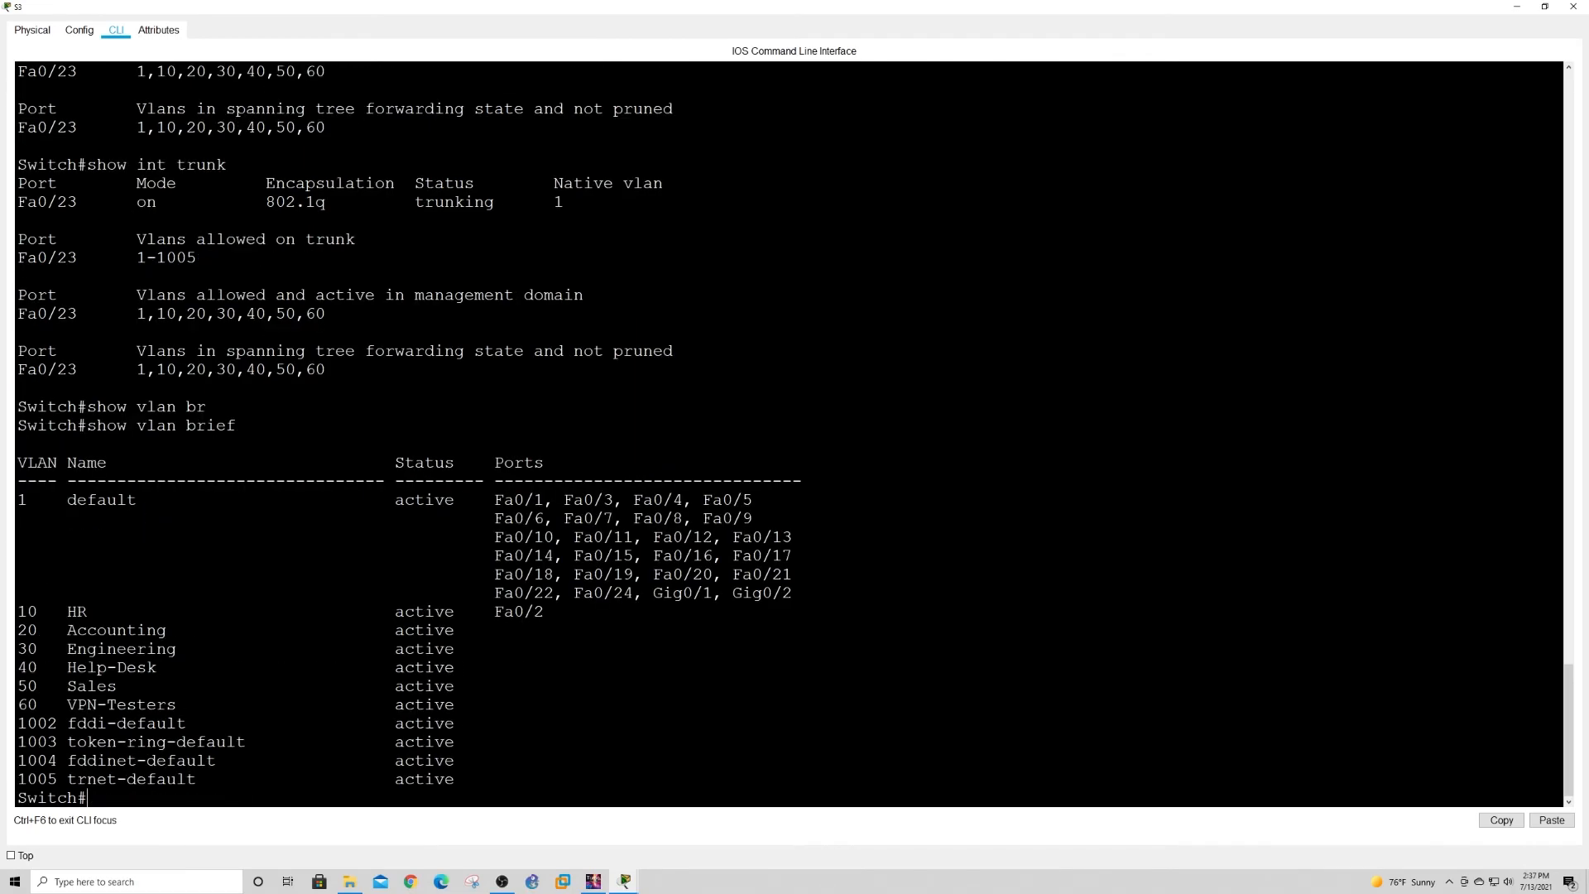
left_click_drag(186, 704, 17, 705)
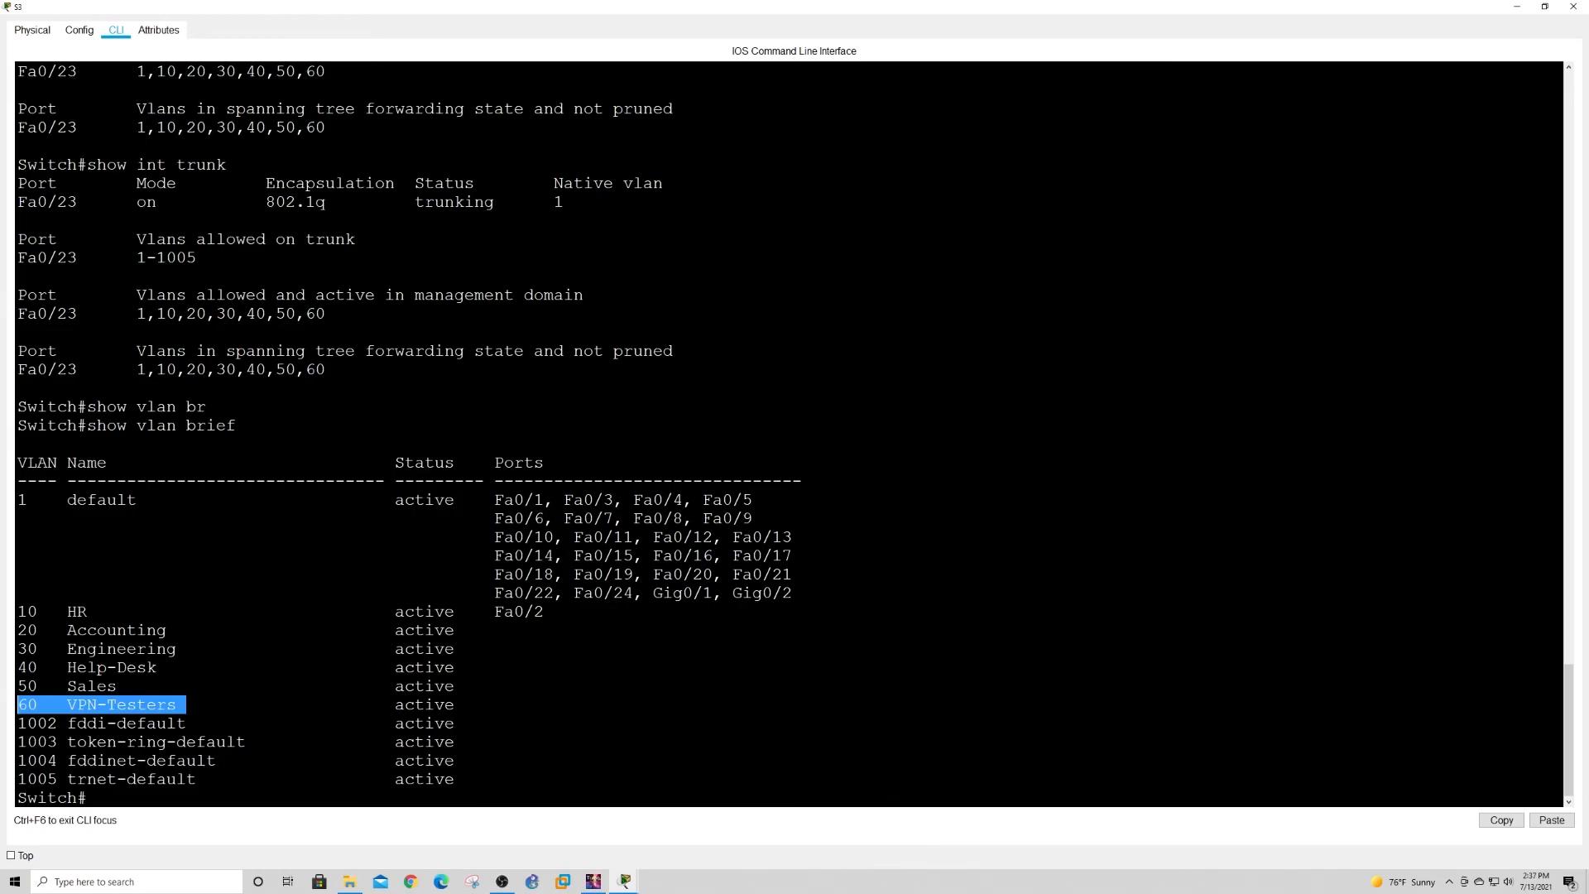
left_click(495, 667)
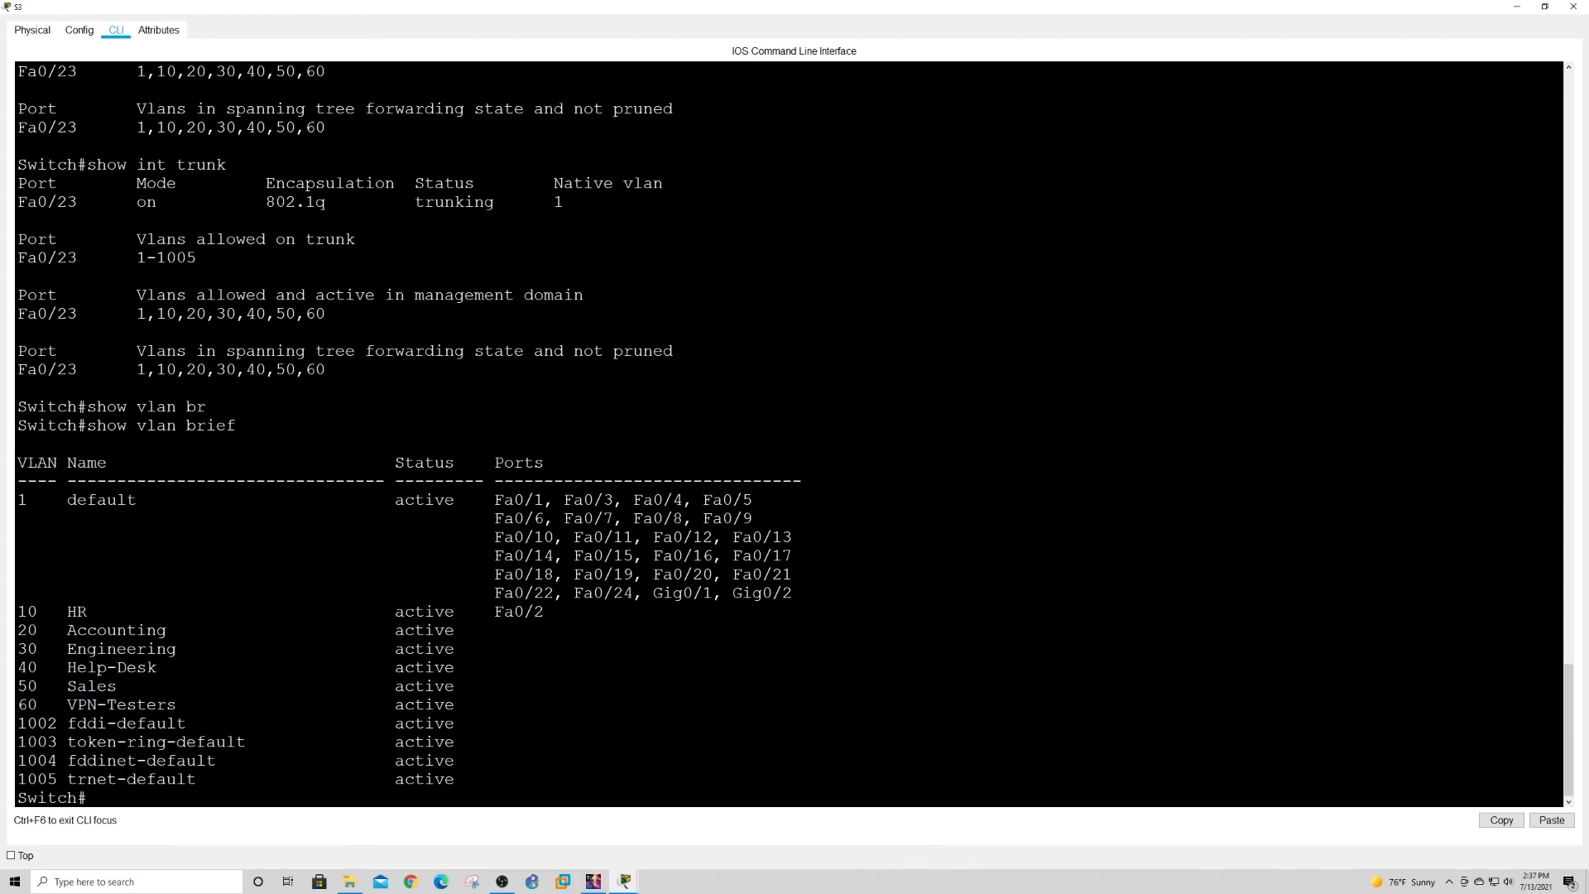
Enter global configuration mode on S3 with conf t.
key("Return")
key("Return")
key("Return")
key("Return")
key("Return")
key("Return")
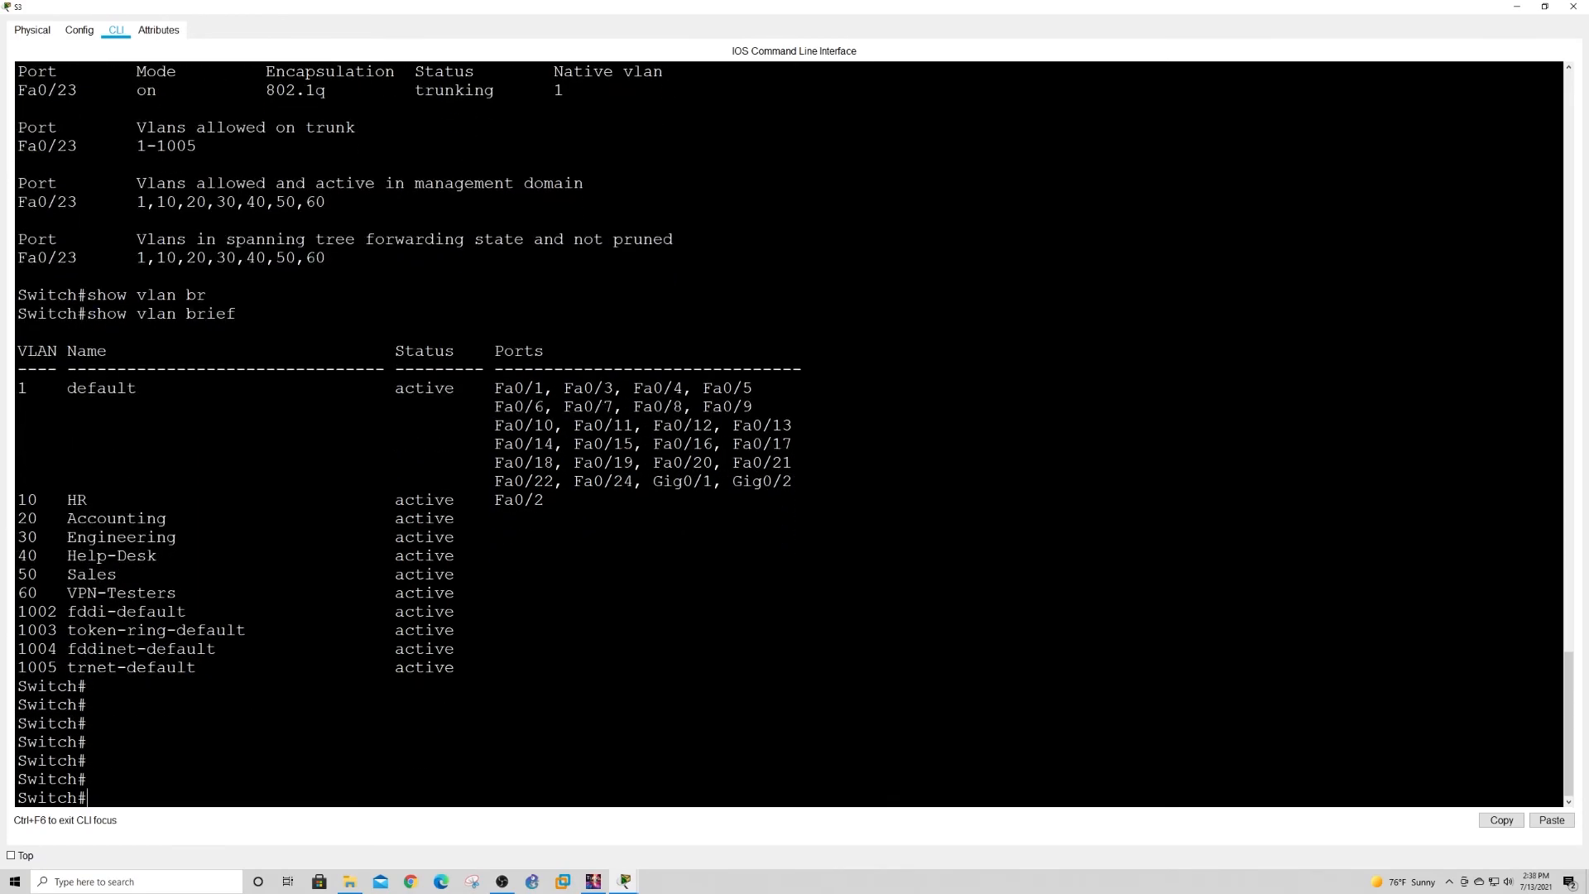
type("conf t")
key("Return")
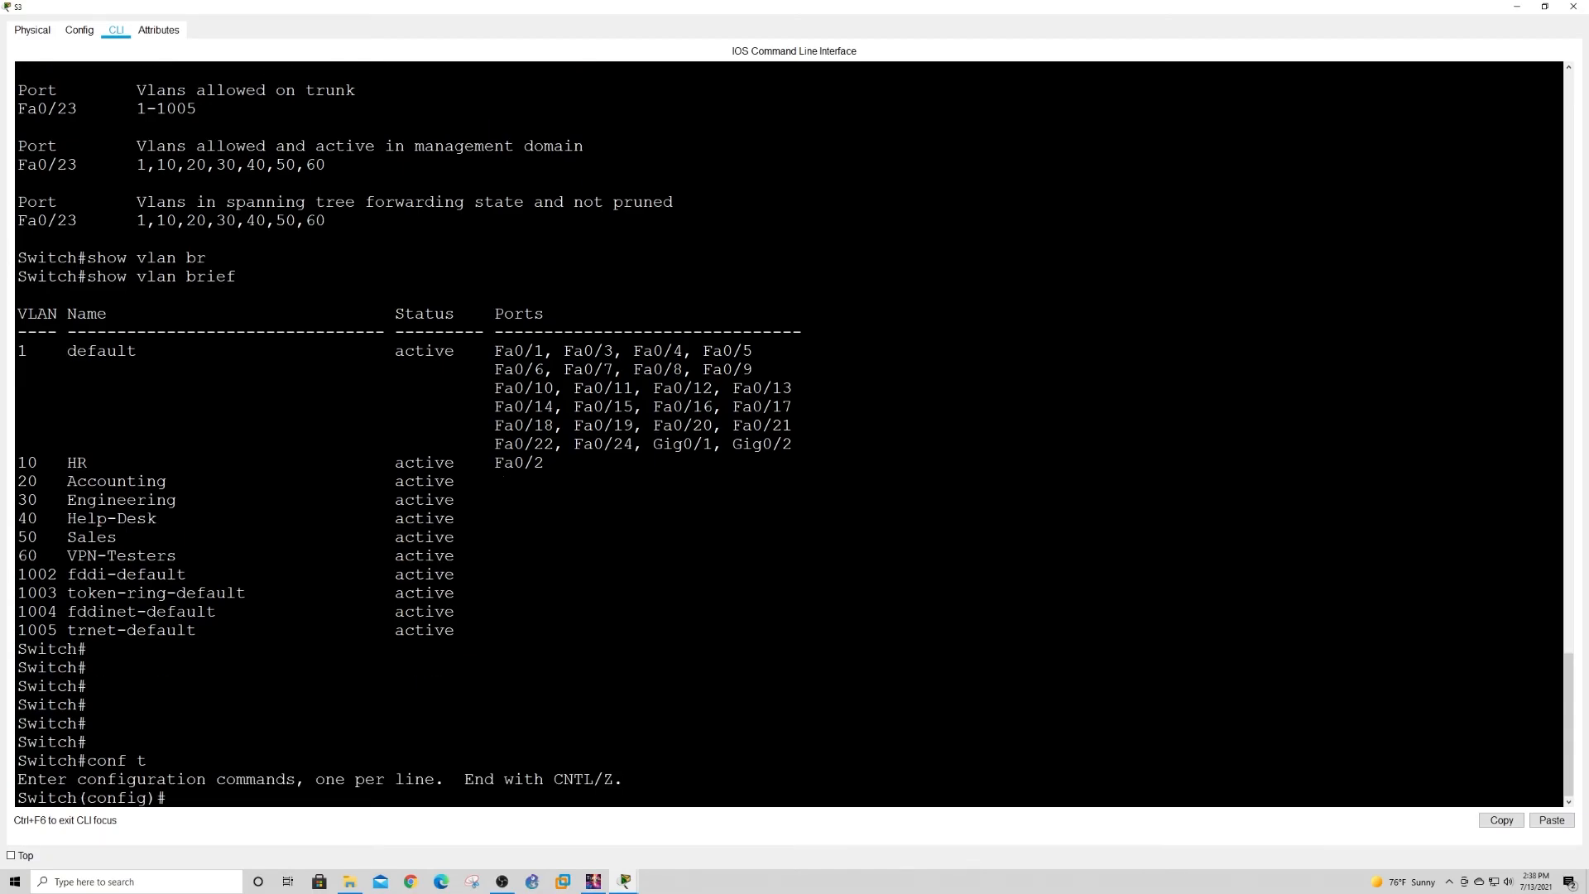
Try to create VLAN 70 directly on S3, read the switch's response, and return to the topology.
type("vtp")
key("BackSpace")
key("BackSpace")
key("BackSpace")
key("BackSpace")
type("vlan 70")
key("Return")
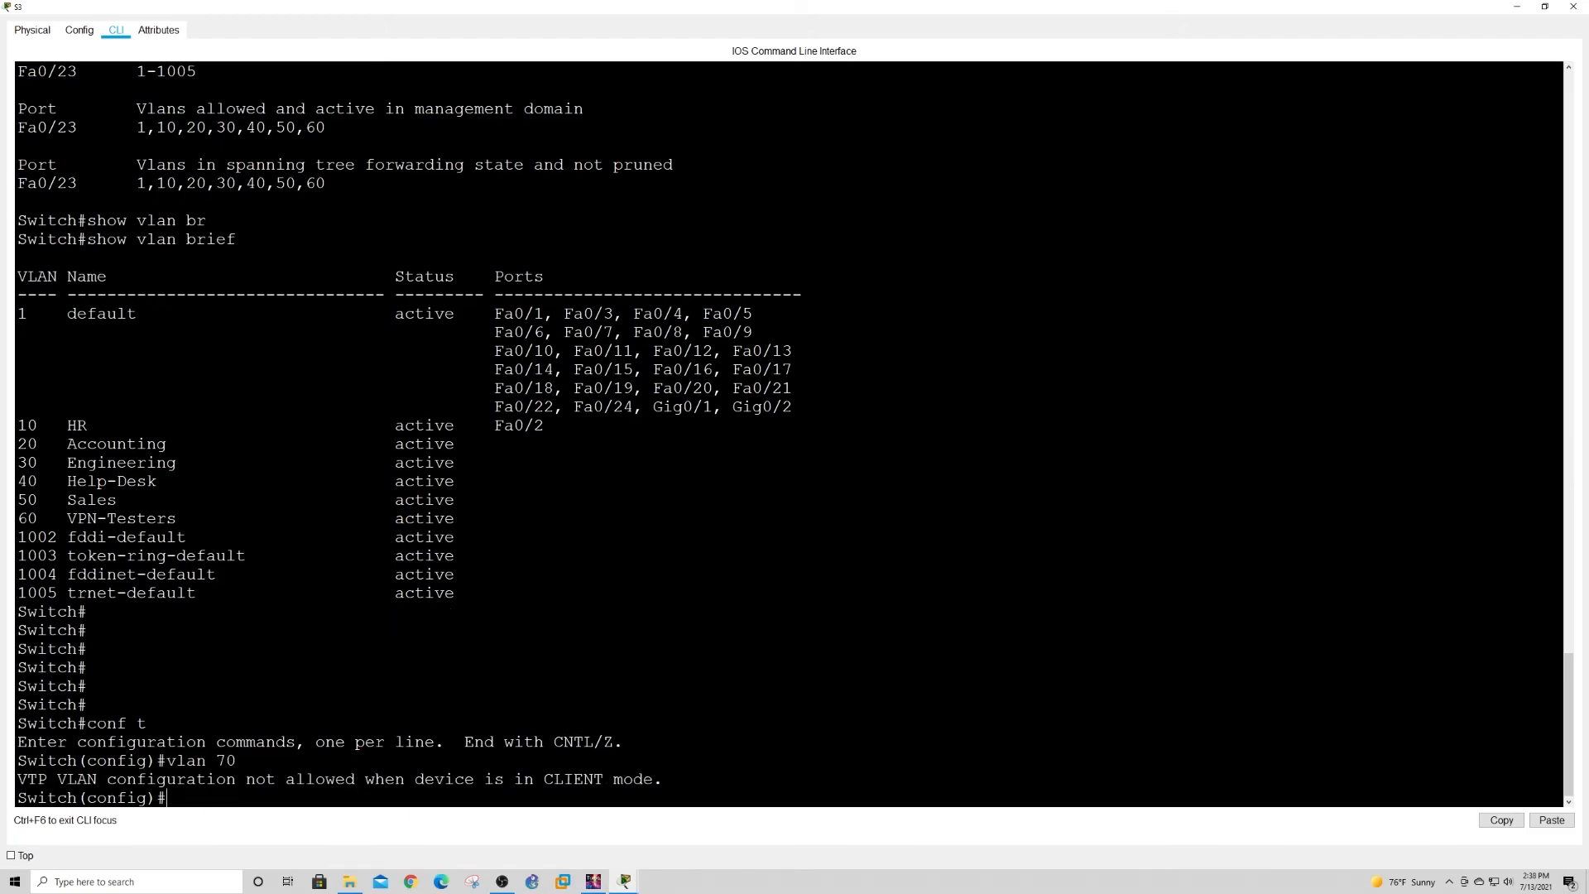
left_click_drag(18, 779, 665, 779)
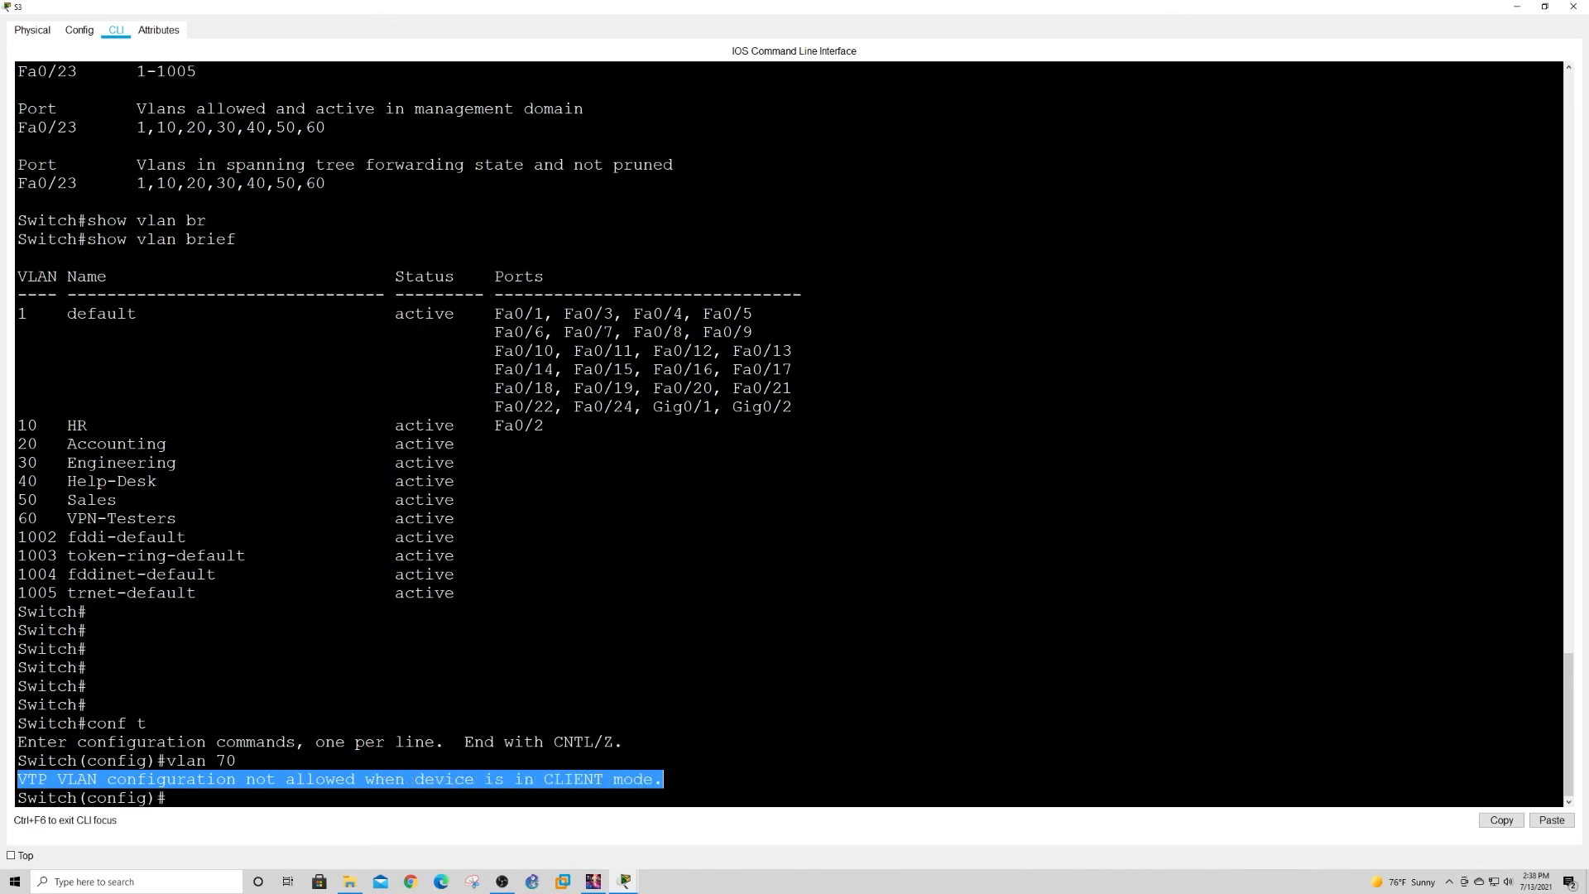
left_click(665, 780)
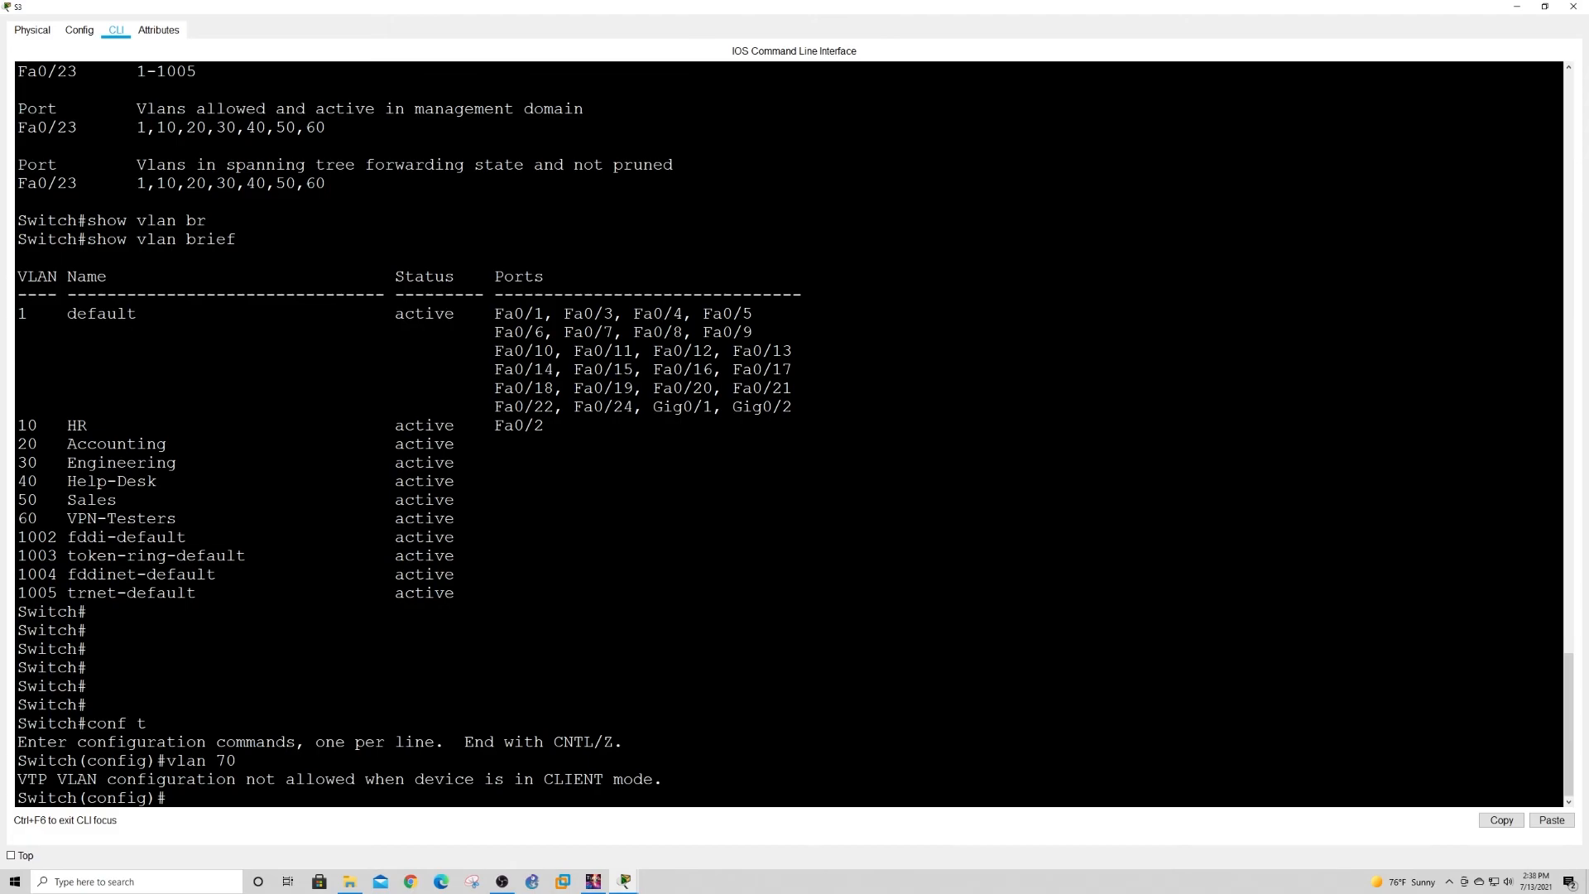
left_click(1525, 8)
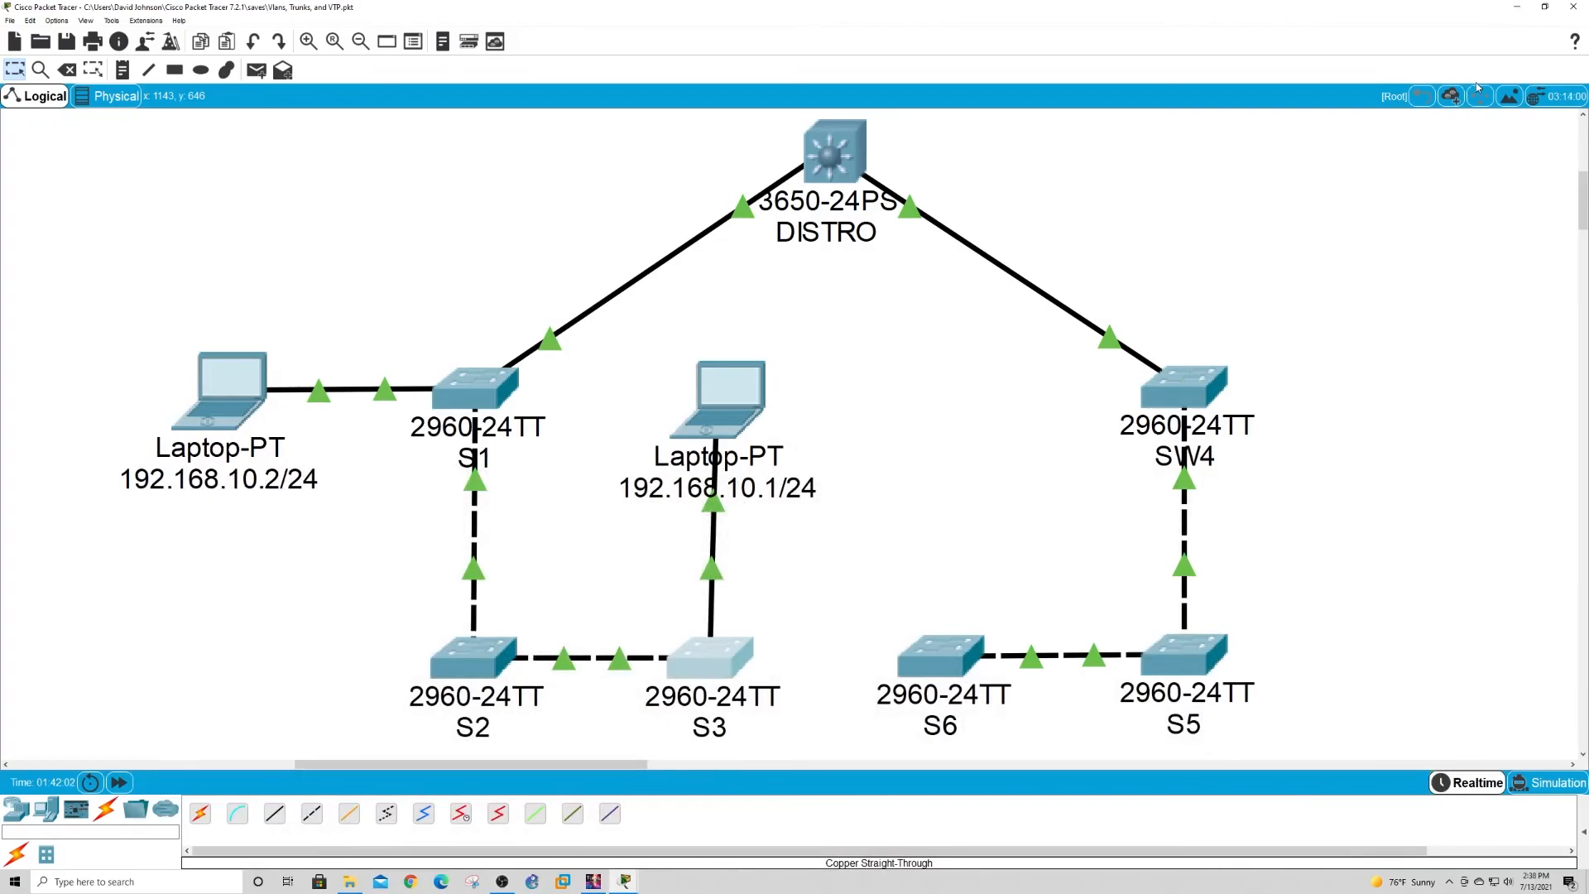